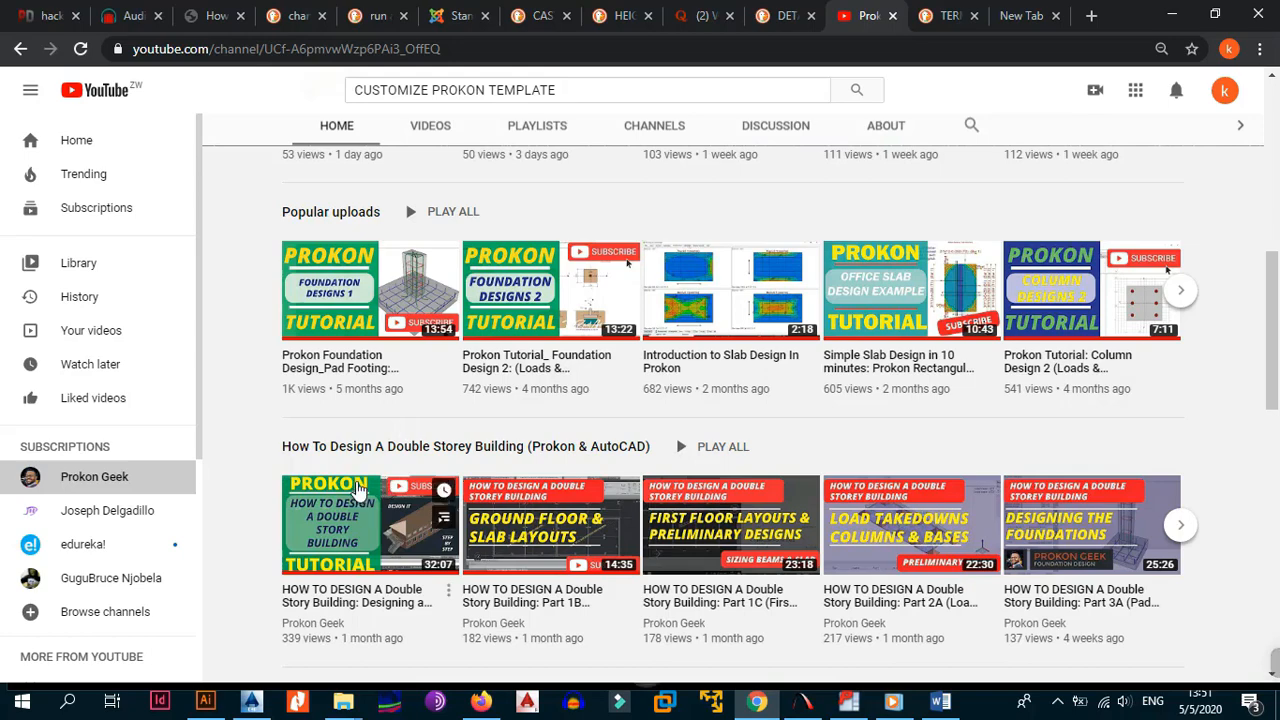
- Switch to PADDS and examine the column elevation and its floor levels in the COLUMNS.PAD drawing
{"action": "left_click", "coordinate": [848, 702]}
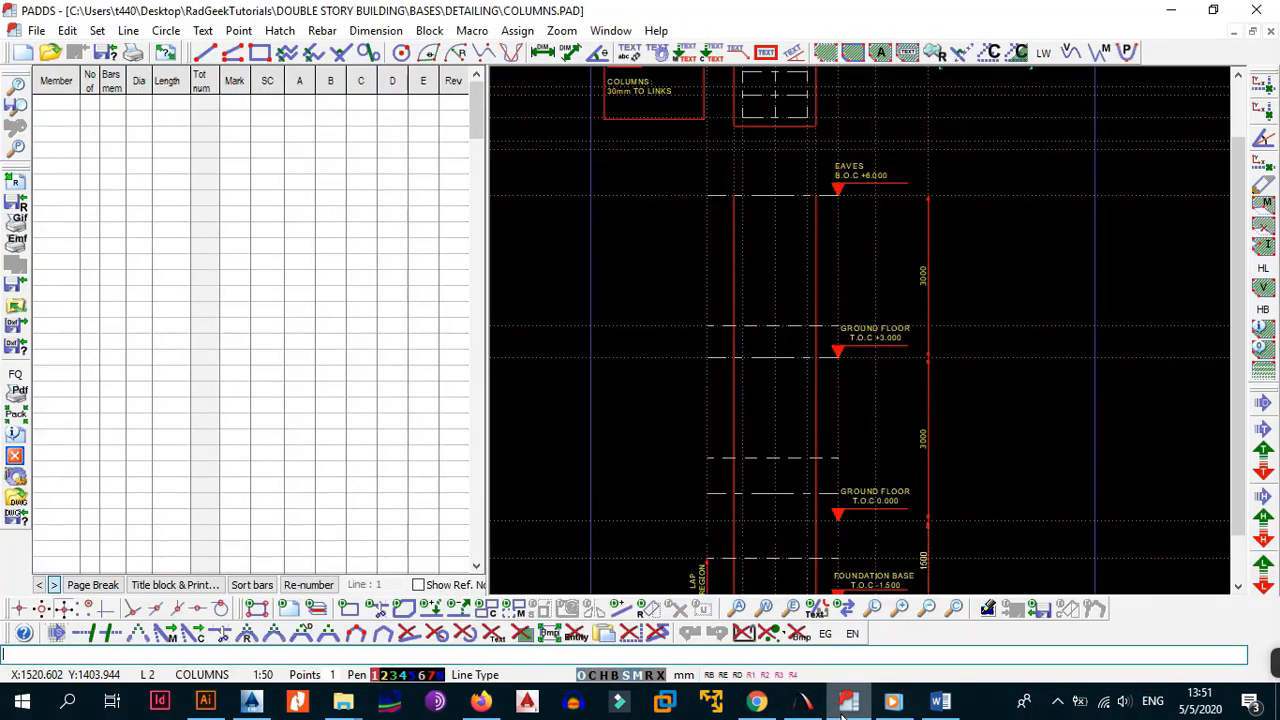
{"action": "scroll", "coordinate": [800, 391], "scroll_direction": "down", "scroll_amount": 1}
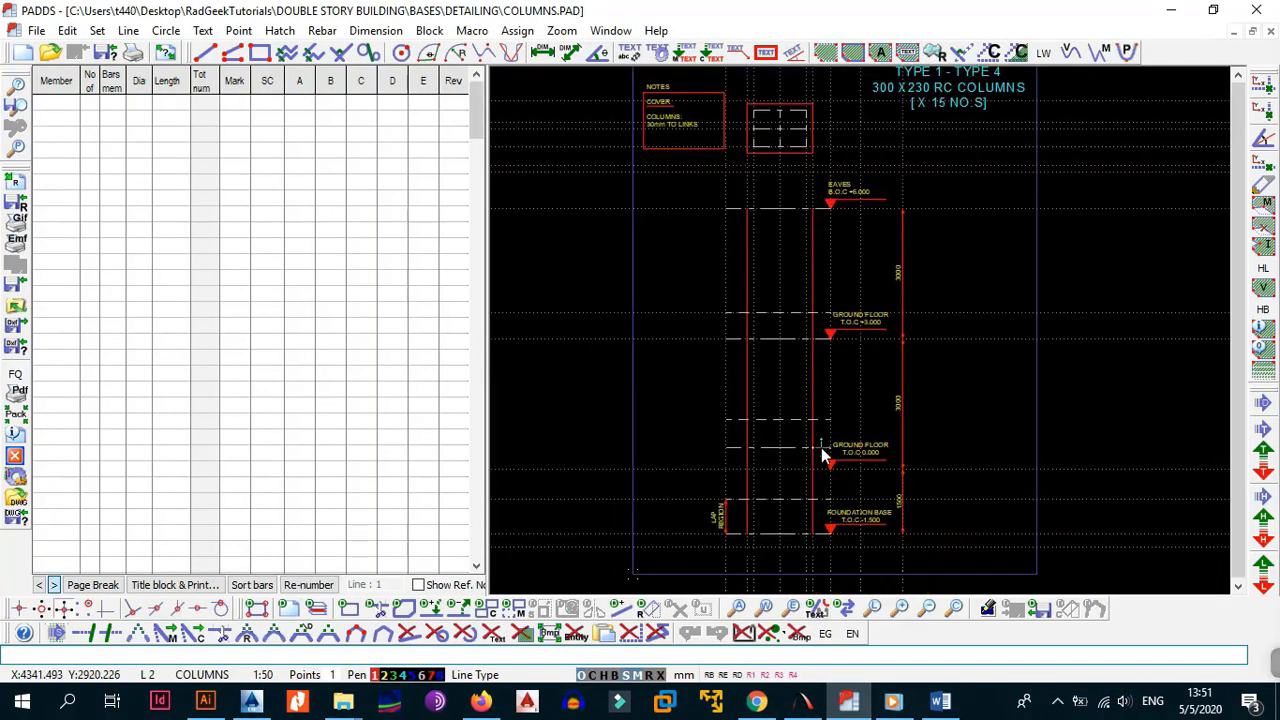
{"action": "middle_click_drag", "start_coordinate": [822, 375], "coordinate": [831, 409]}
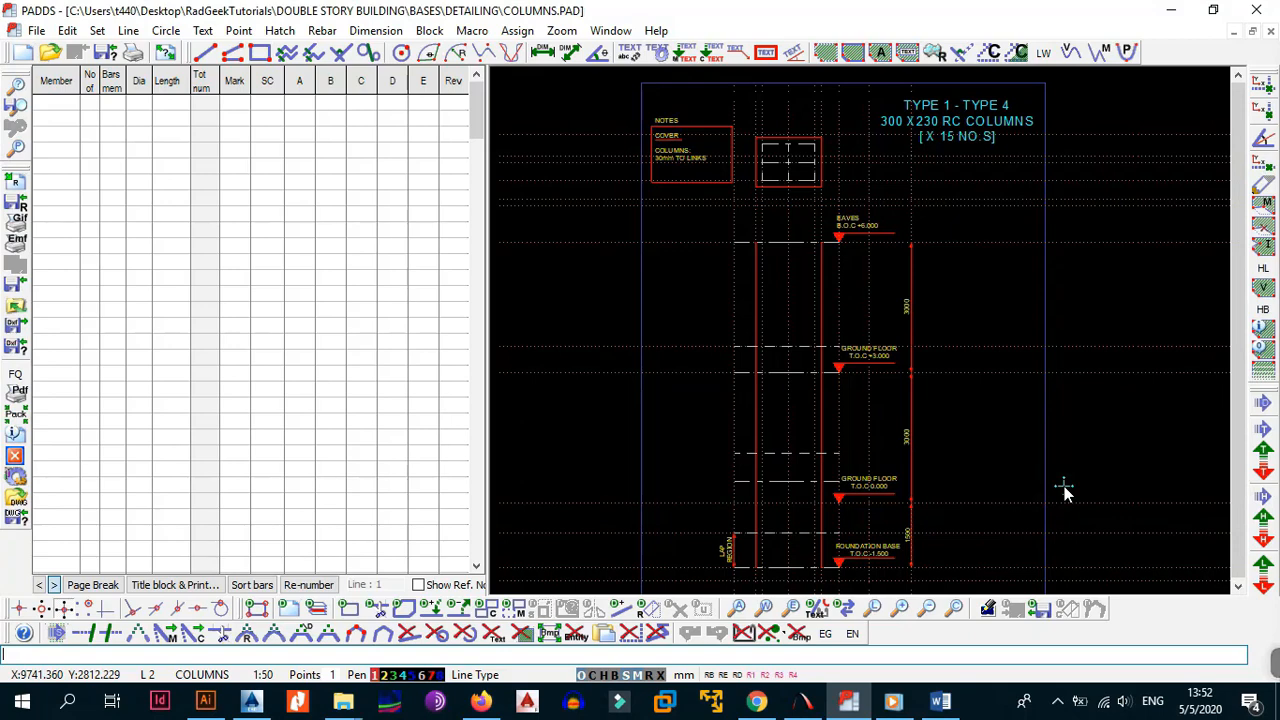
- Switch to AutoCAD Civil 3D and examine the storey levels and foundation depth in the building section
{"action": "left_click", "coordinate": [251, 701]}
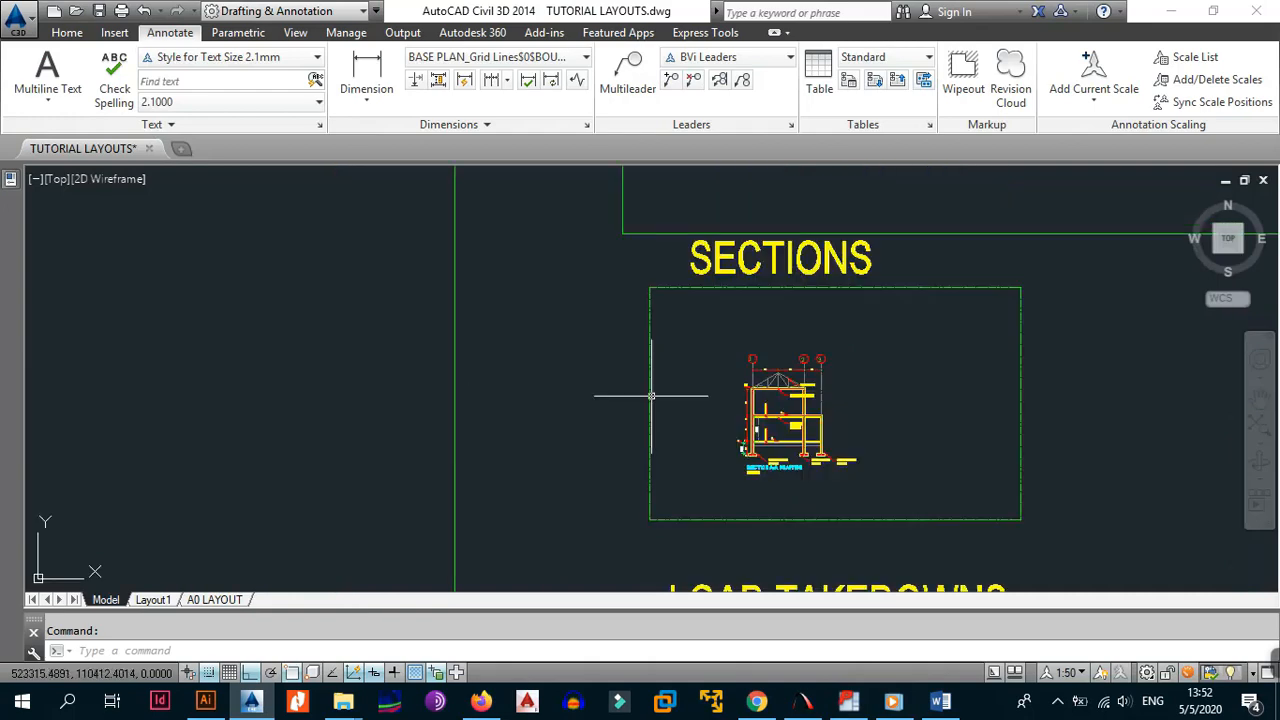
{"action": "scroll", "coordinate": [651, 395], "scroll_direction": "up", "scroll_amount": 10}
{"action": "scroll", "coordinate": [740, 451], "scroll_direction": "down", "scroll_amount": 2}
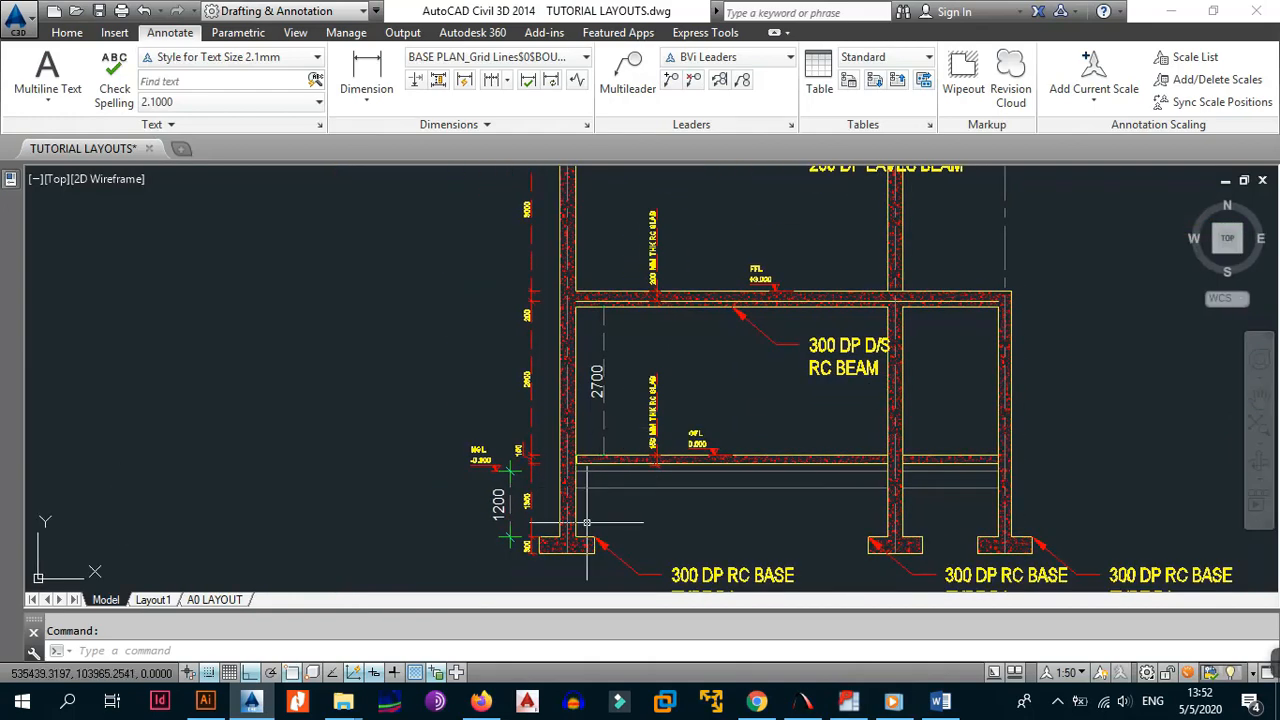
{"action": "middle_click_drag", "start_coordinate": [597, 431], "coordinate": [598, 536]}
{"action": "middle_click_drag", "start_coordinate": [616, 472], "coordinate": [617, 425]}
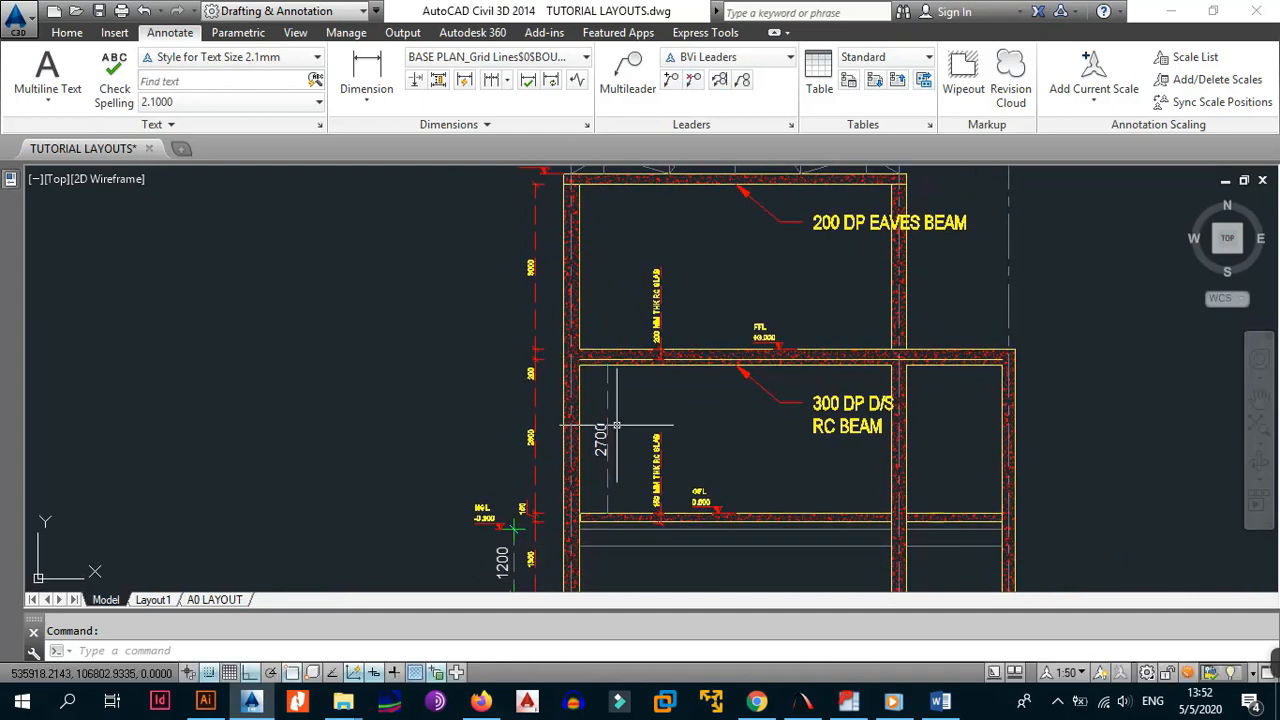
- Return to PADDS and create a new drawing
{"action": "left_click", "coordinate": [848, 700]}
{"action": "middle_click_drag", "start_coordinate": [842, 515], "coordinate": [837, 500]}
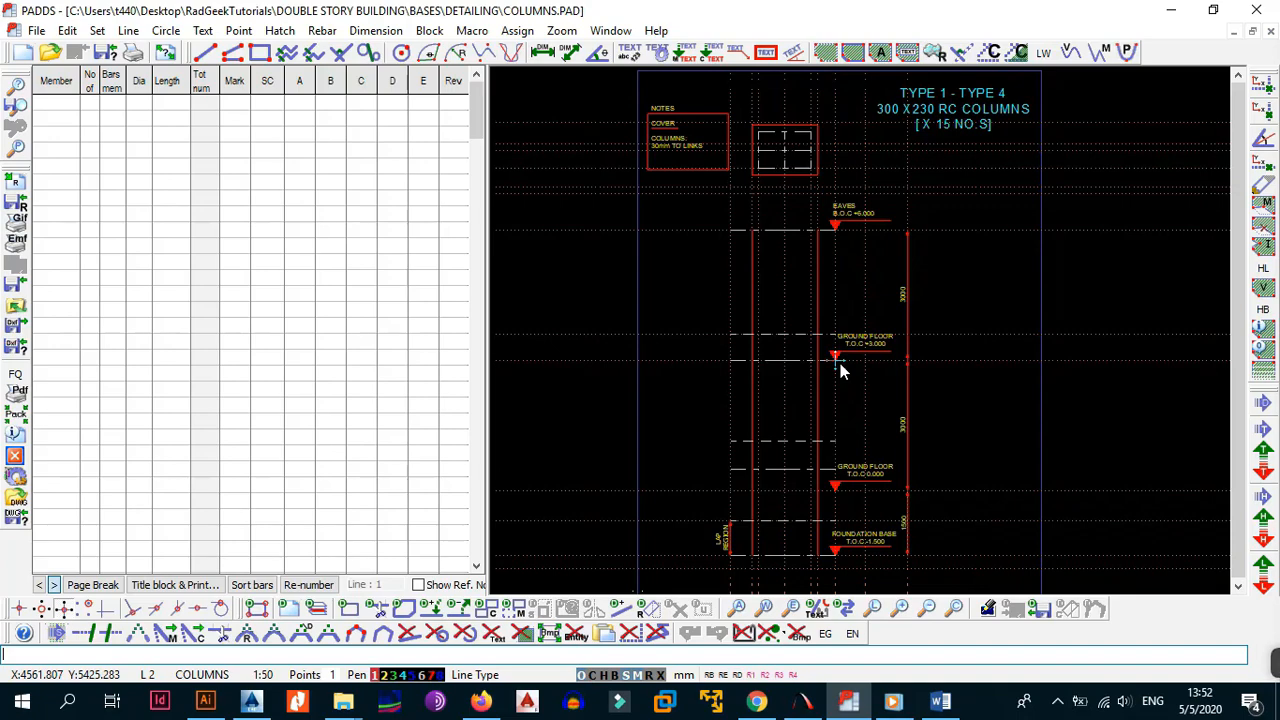
{"action": "left_click", "coordinate": [36, 30]}
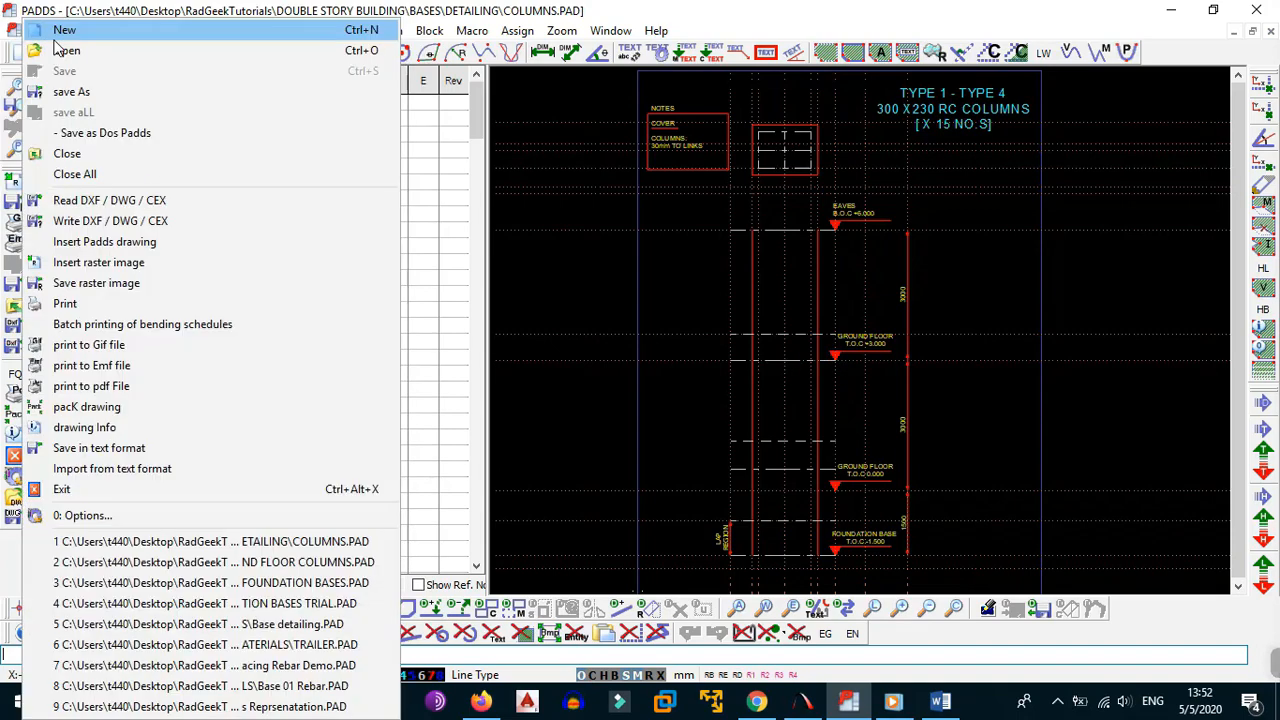
{"action": "left_click", "coordinate": [60, 31]}
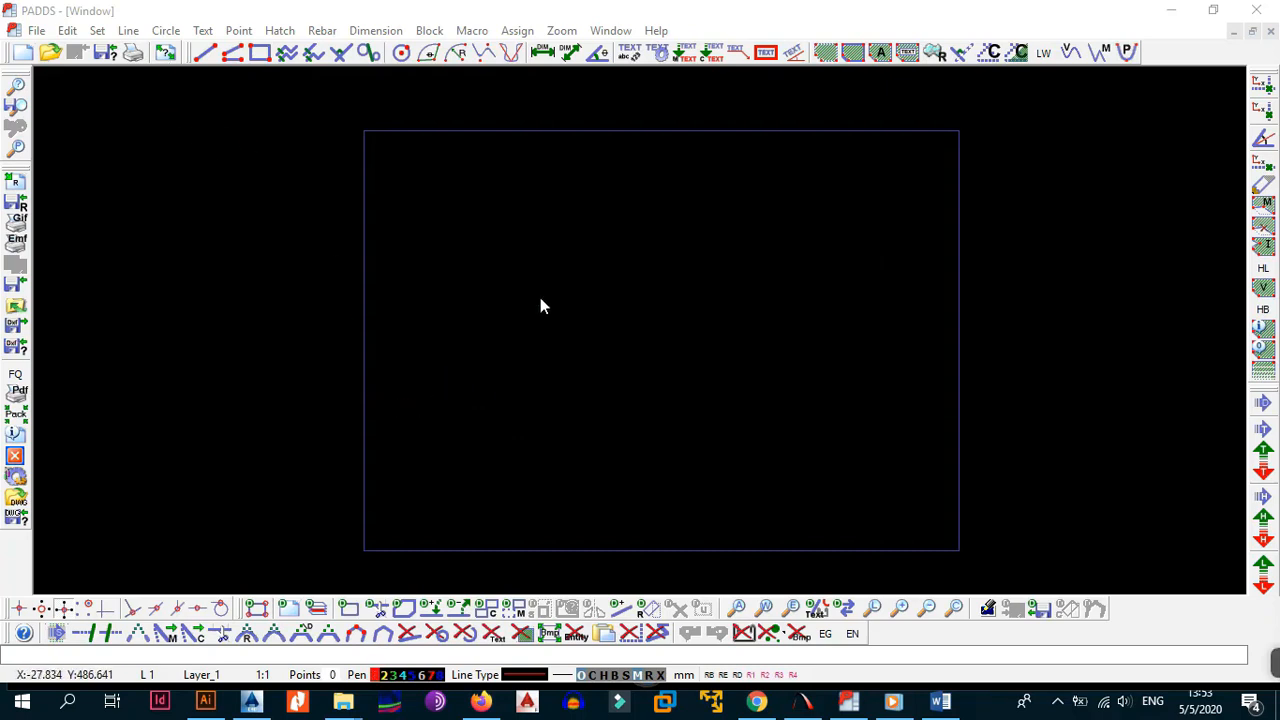
- Set the paper size to A4 Schedule in portrait orientation
{"action": "left_click", "coordinate": [165, 52]}
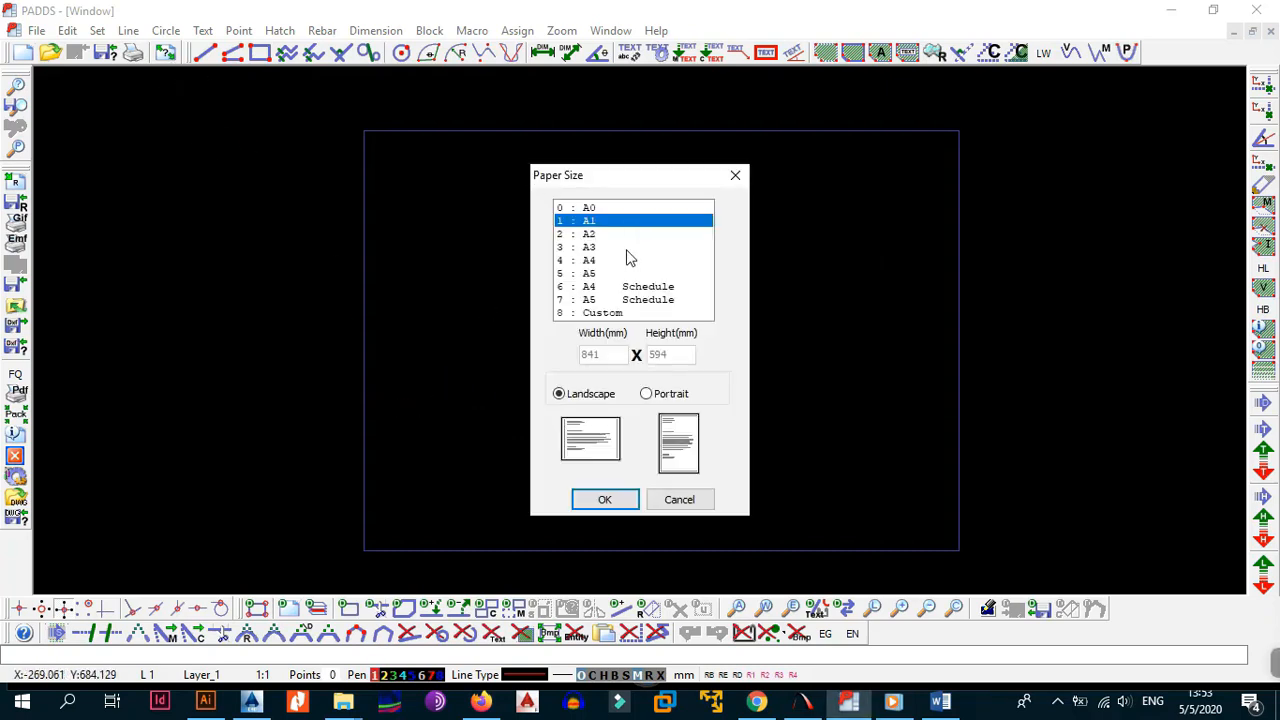
{"action": "left_click", "coordinate": [604, 288]}
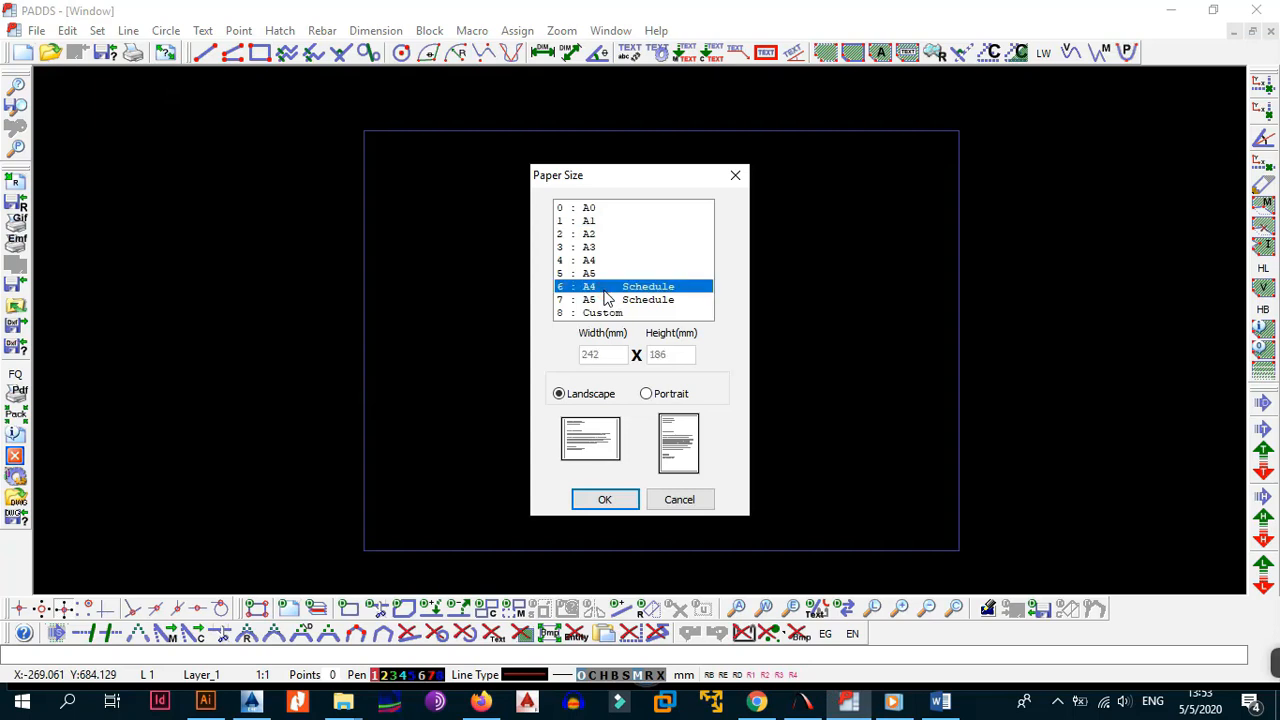
{"action": "left_click", "coordinate": [646, 394]}
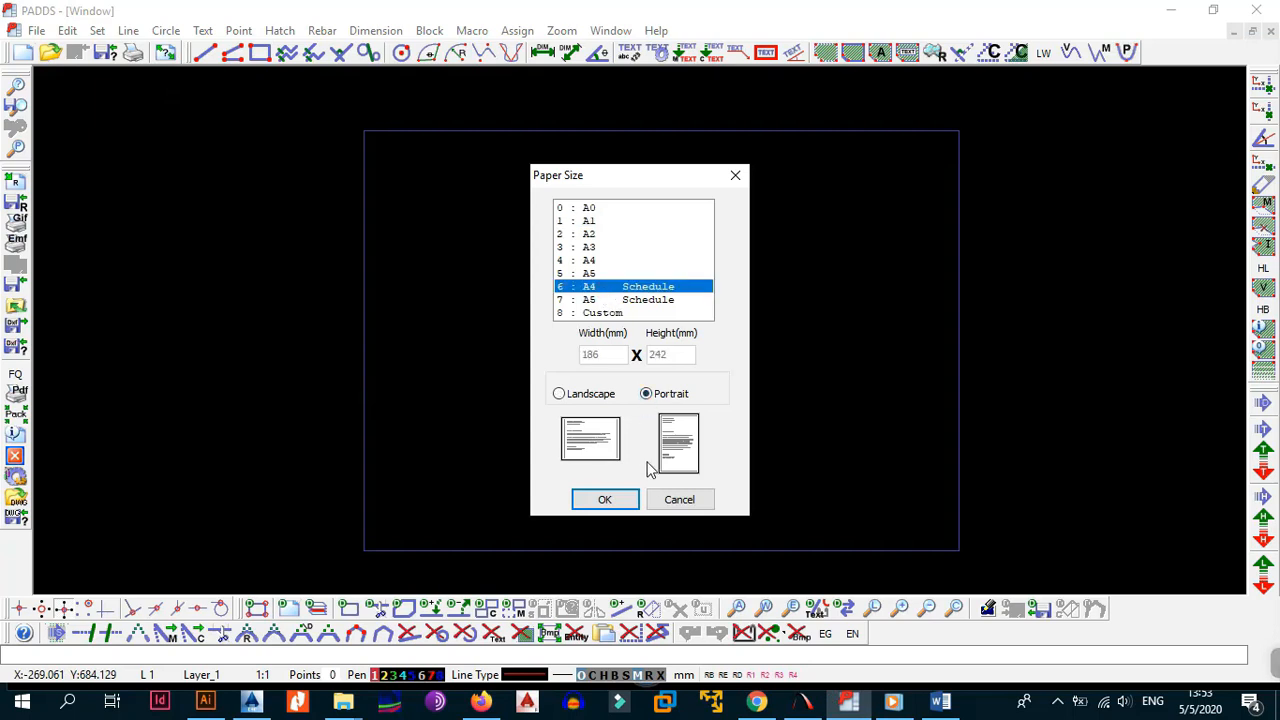
{"action": "left_click", "coordinate": [604, 499]}
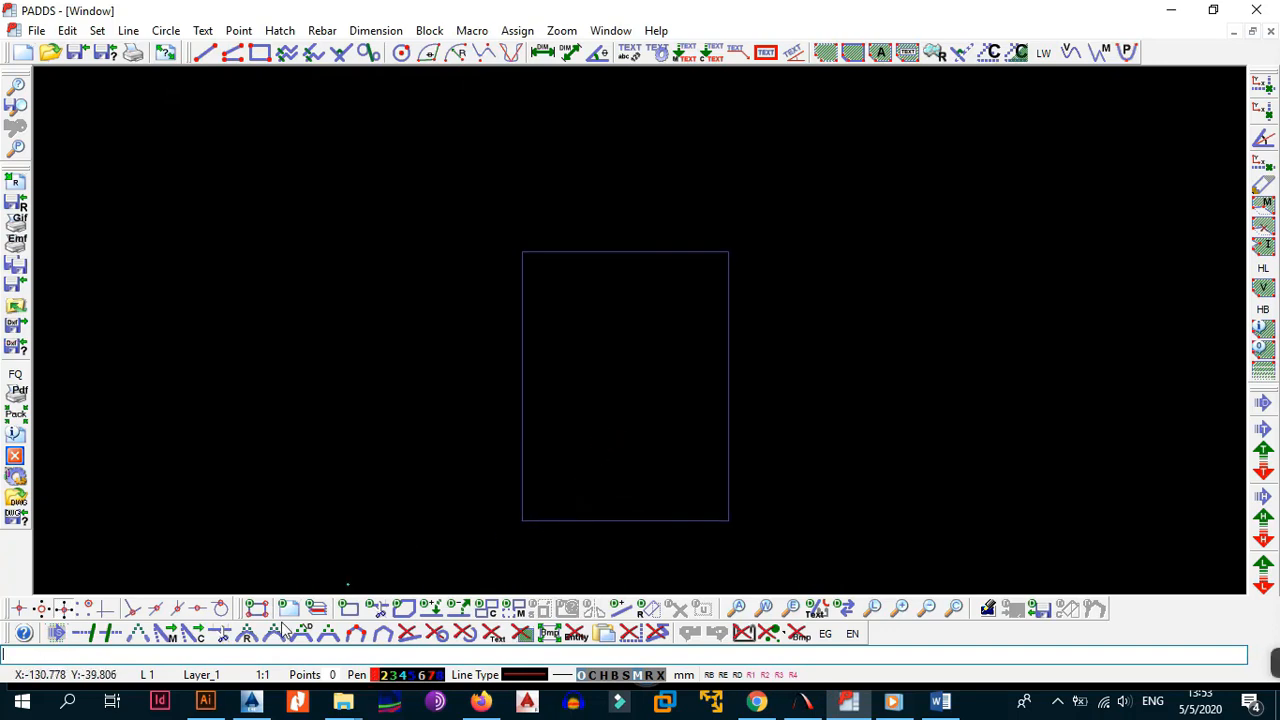
- Add a second layer named COLUMNS with a scale of 1:50 to the layer table
{"action": "left_click", "coordinate": [210, 676]}
{"action": "left_click", "coordinate": [503, 181]}
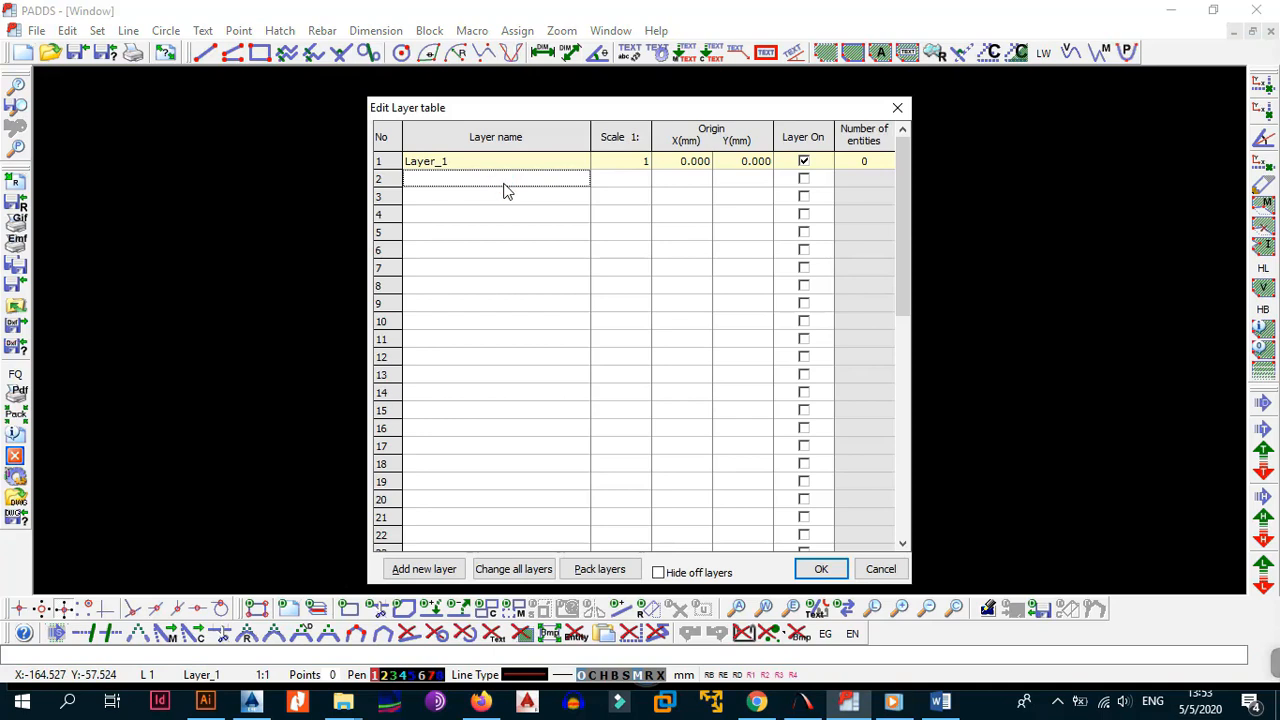
{"action": "type", "text": "COLUMNS"}
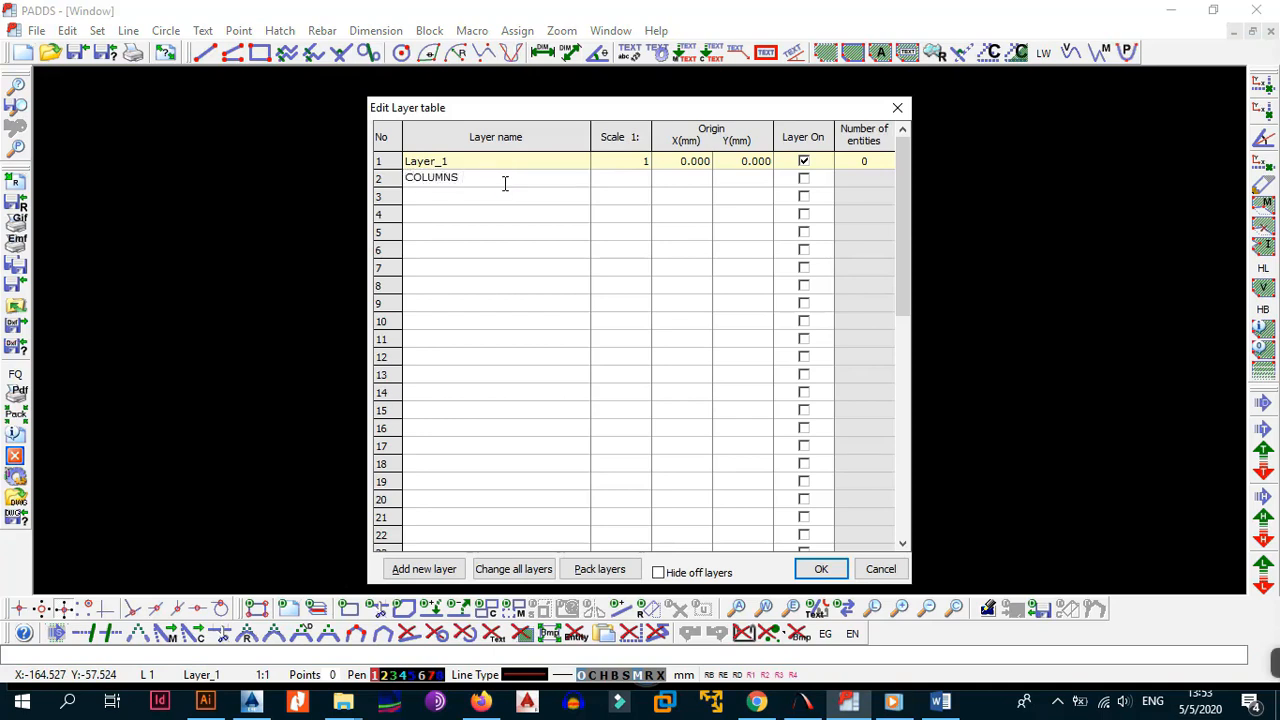
{"action": "left_click", "coordinate": [634, 182]}
{"action": "type", "text": "40"}
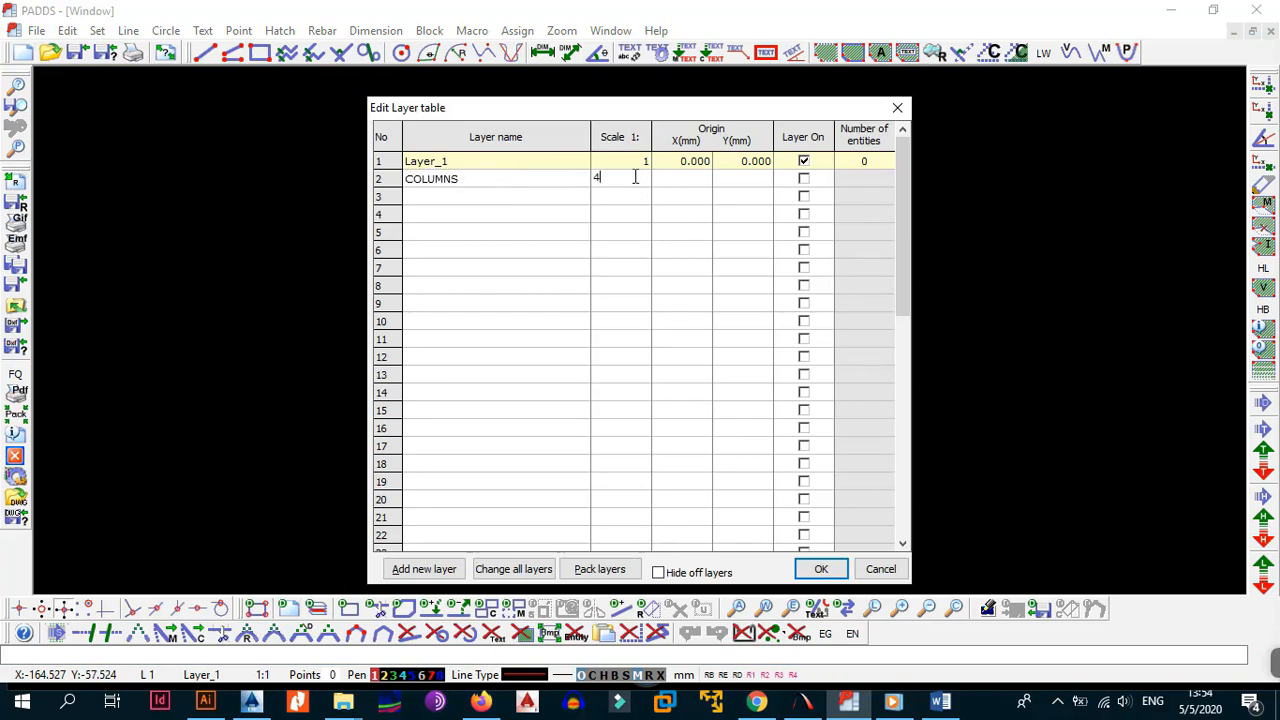
{"action": "key", "text": "BackSpace"}
{"action": "key", "text": "BackSpace"}
{"action": "type", "text": "50"}
{"action": "key", "text": "Return"}
- Set the COLUMNS layer's X and Y origin to 0, turn the layer on, and apply with text heights adjusted
{"action": "left_click", "coordinate": [690, 180]}
{"action": "left_click", "coordinate": [690, 178]}
{"action": "type", "text": "0"}
{"action": "left_click", "coordinate": [724, 181]}
{"action": "type", "text": "0"}
{"action": "left_click", "coordinate": [743, 212]}
{"action": "left_click", "coordinate": [804, 179]}
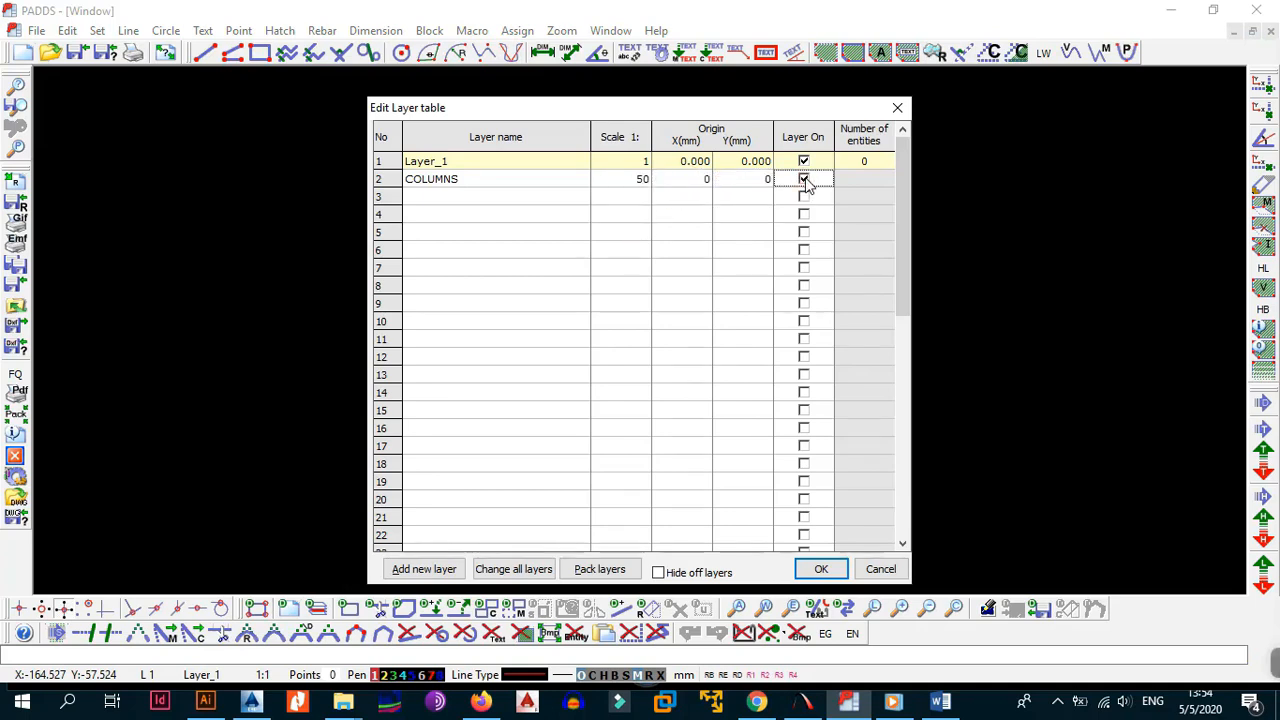
{"action": "left_click", "coordinate": [821, 569]}
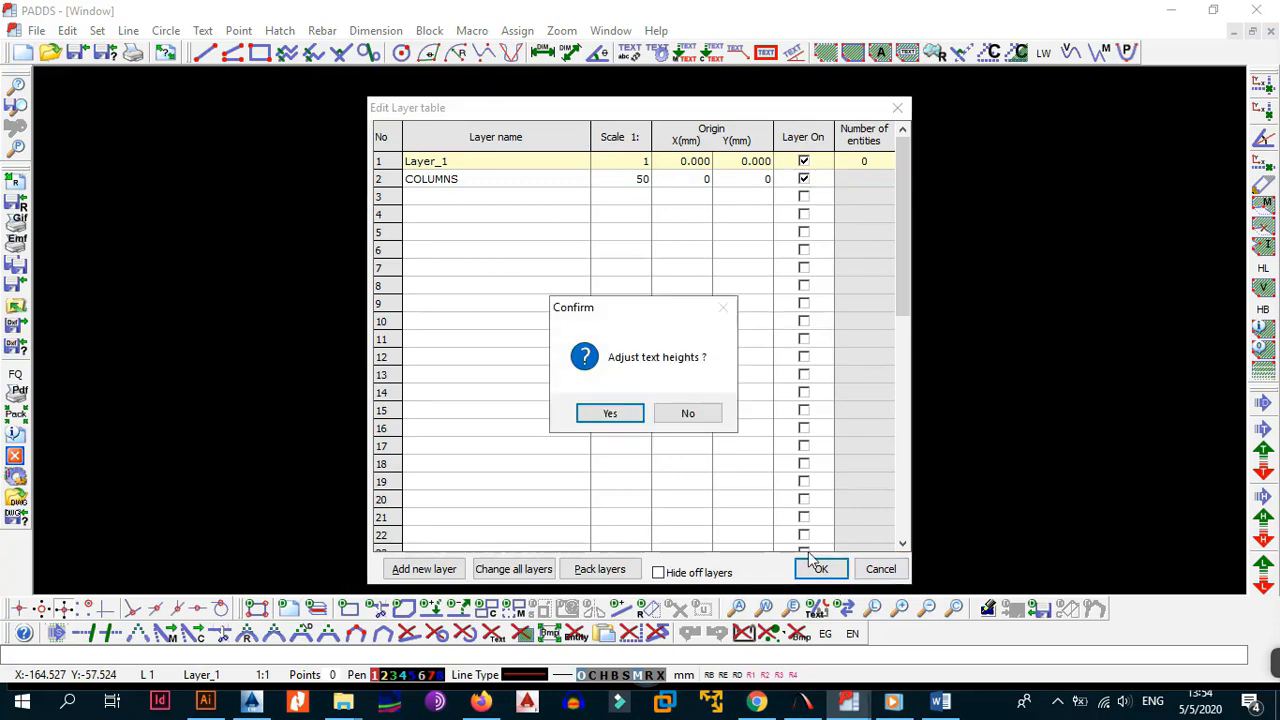
{"action": "left_click", "coordinate": [630, 416]}
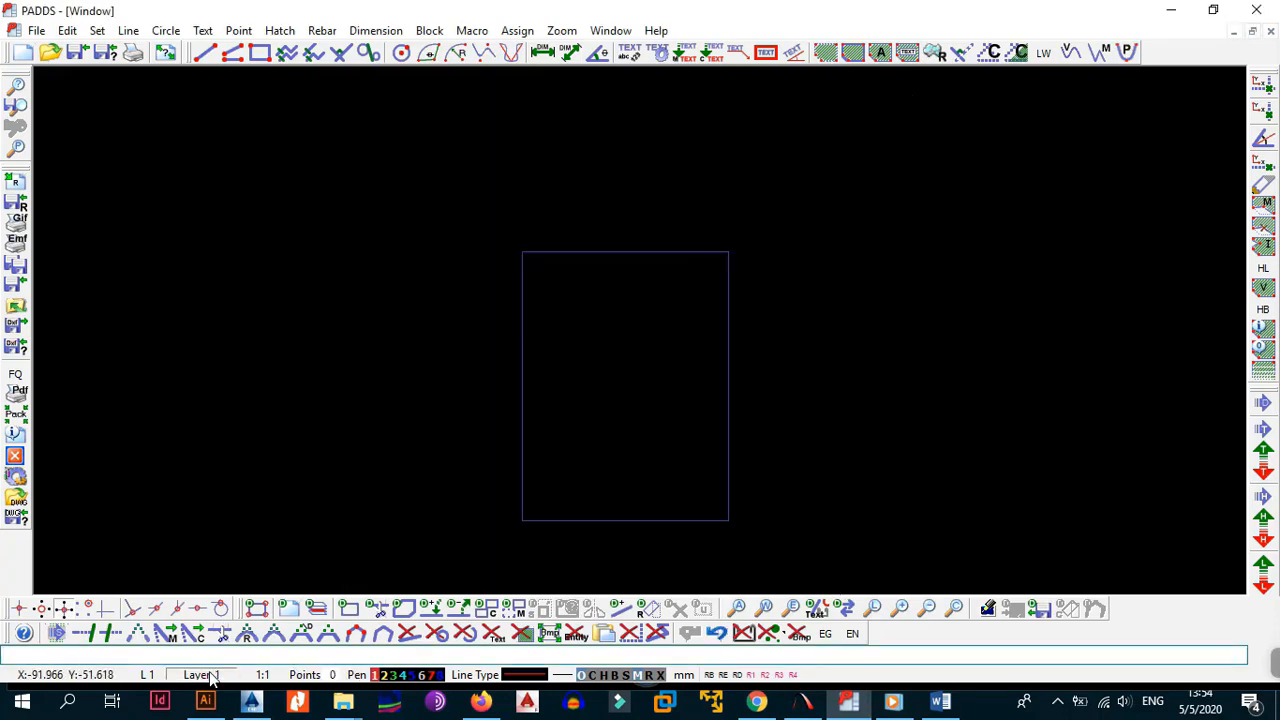
- Add a third layer named SECTIONS with a scale of 1:10 to the layer table
{"action": "left_click", "coordinate": [212, 675]}
{"action": "left_click", "coordinate": [462, 197]}
{"action": "type", "text": "SEC"}
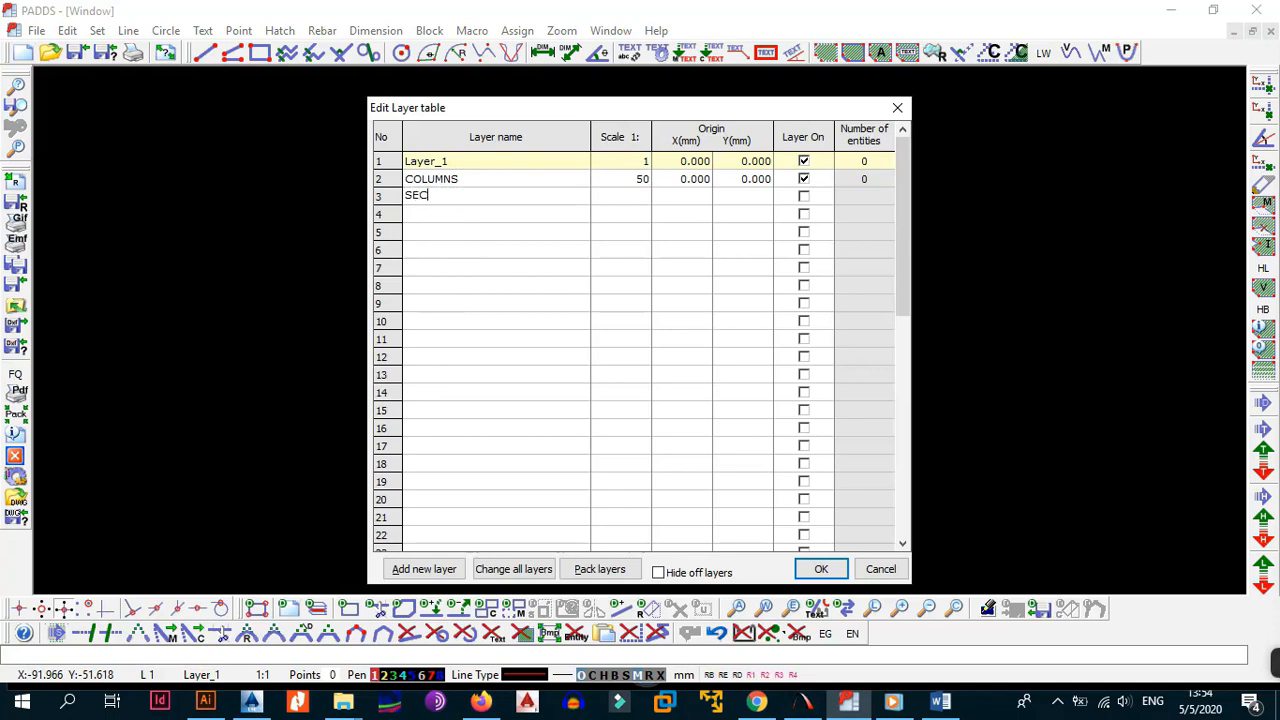
{"action": "type", "text": "TIONS"}
{"action": "left_click", "coordinate": [700, 203]}
{"action": "left_click", "coordinate": [642, 196]}
{"action": "type", "text": "10"}
{"action": "left_click", "coordinate": [649, 227]}
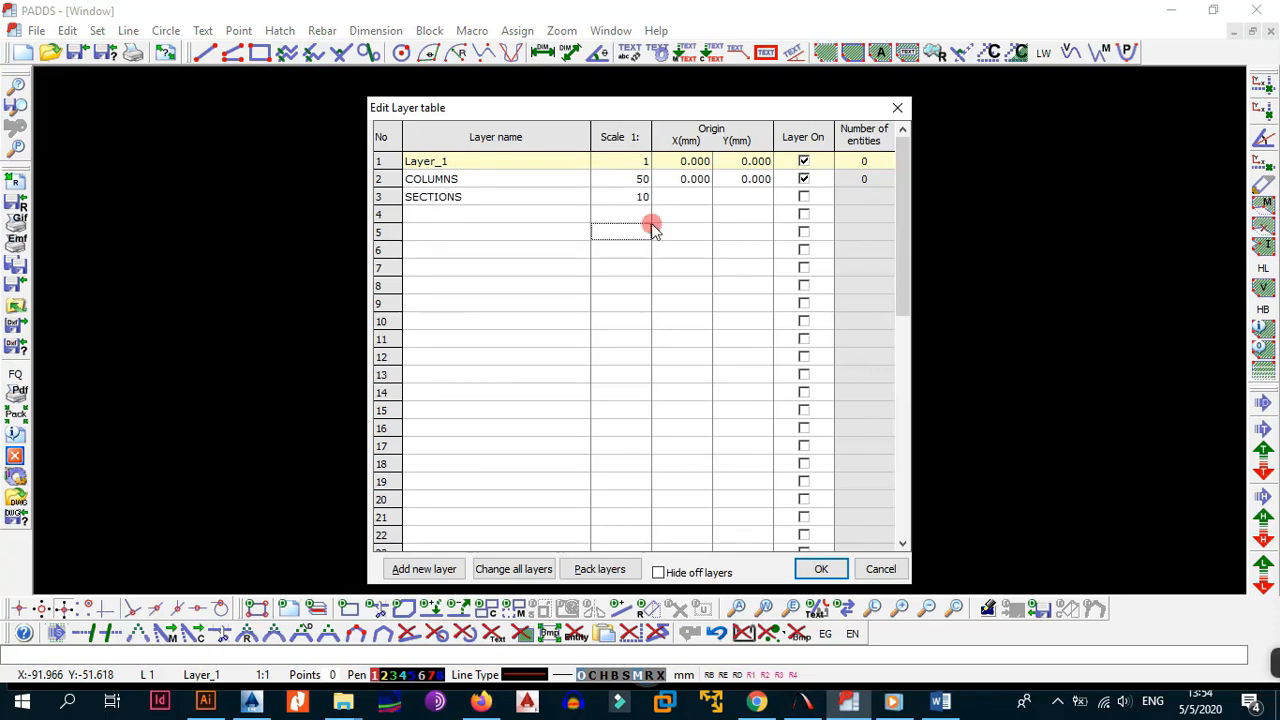
- Set the SECTIONS layer's X and Y origin to 0, turn the layer on, and apply the layer table
{"action": "left_click", "coordinate": [686, 197]}
{"action": "type", "text": "0"}
{"action": "left_click", "coordinate": [730, 197]}
{"action": "type", "text": "0"}
{"action": "left_click", "coordinate": [803, 197]}
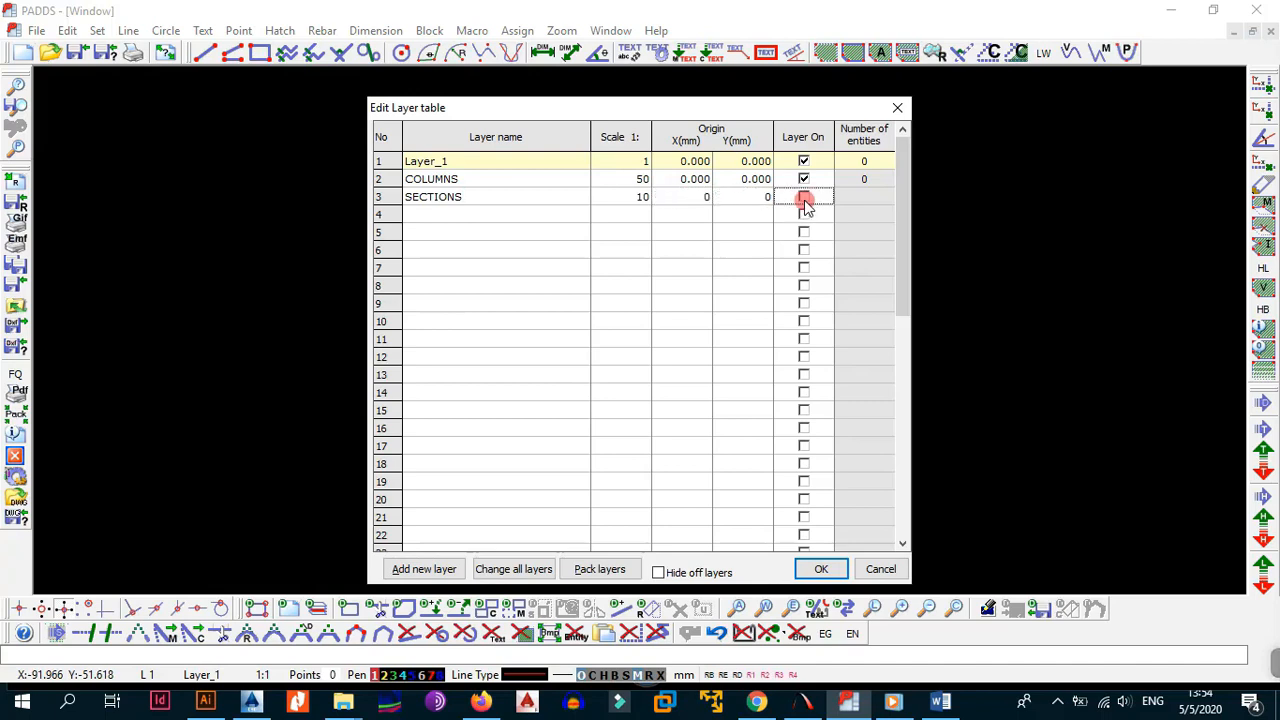
{"action": "left_click", "coordinate": [821, 569]}
{"action": "left_click", "coordinate": [630, 425]}
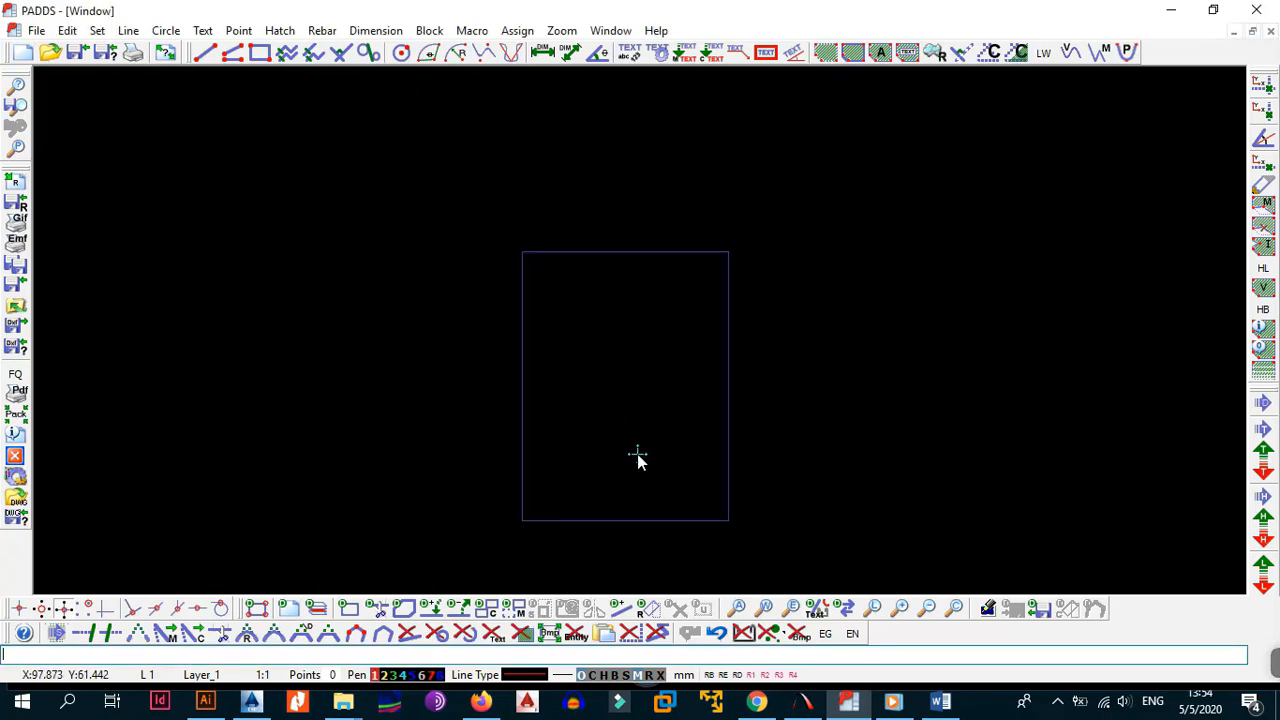
- Make layer 2 (COLUMNS) the current drawing layer
{"action": "middle_click_drag", "start_coordinate": [706, 320], "coordinate": [743, 265]}
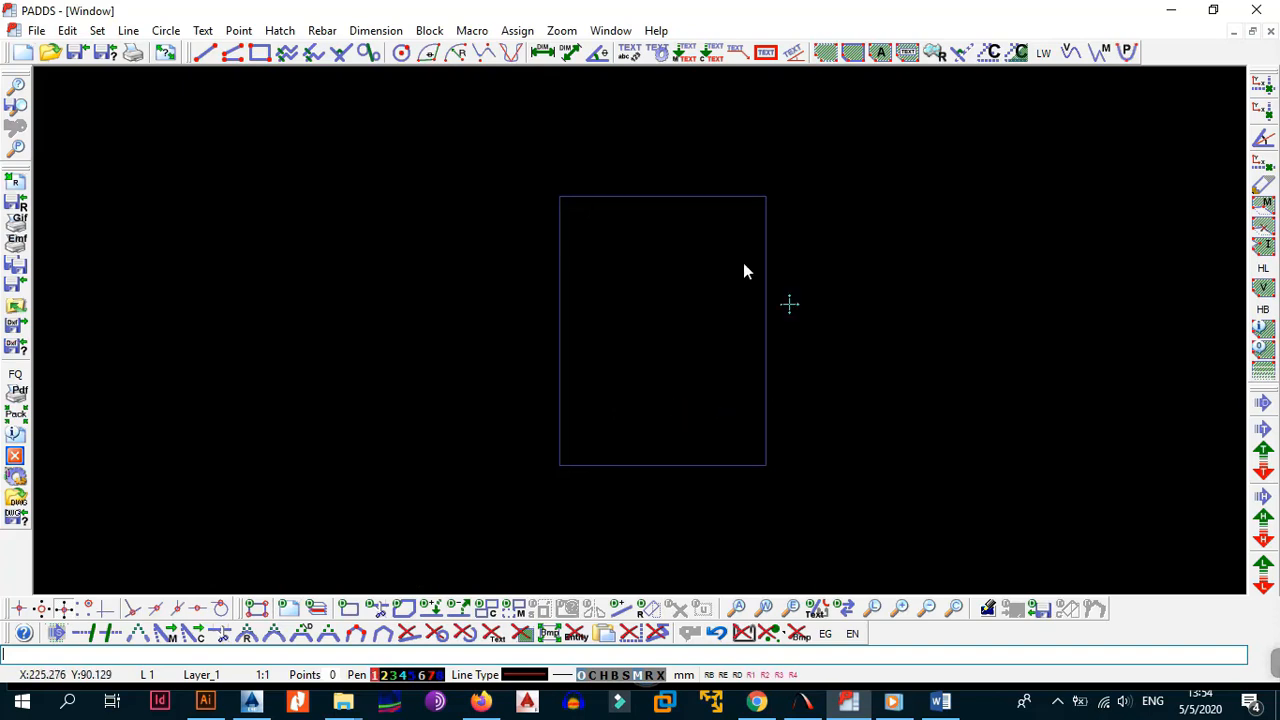
{"action": "left_click", "coordinate": [146, 675]}
{"action": "type", "text": "2"}
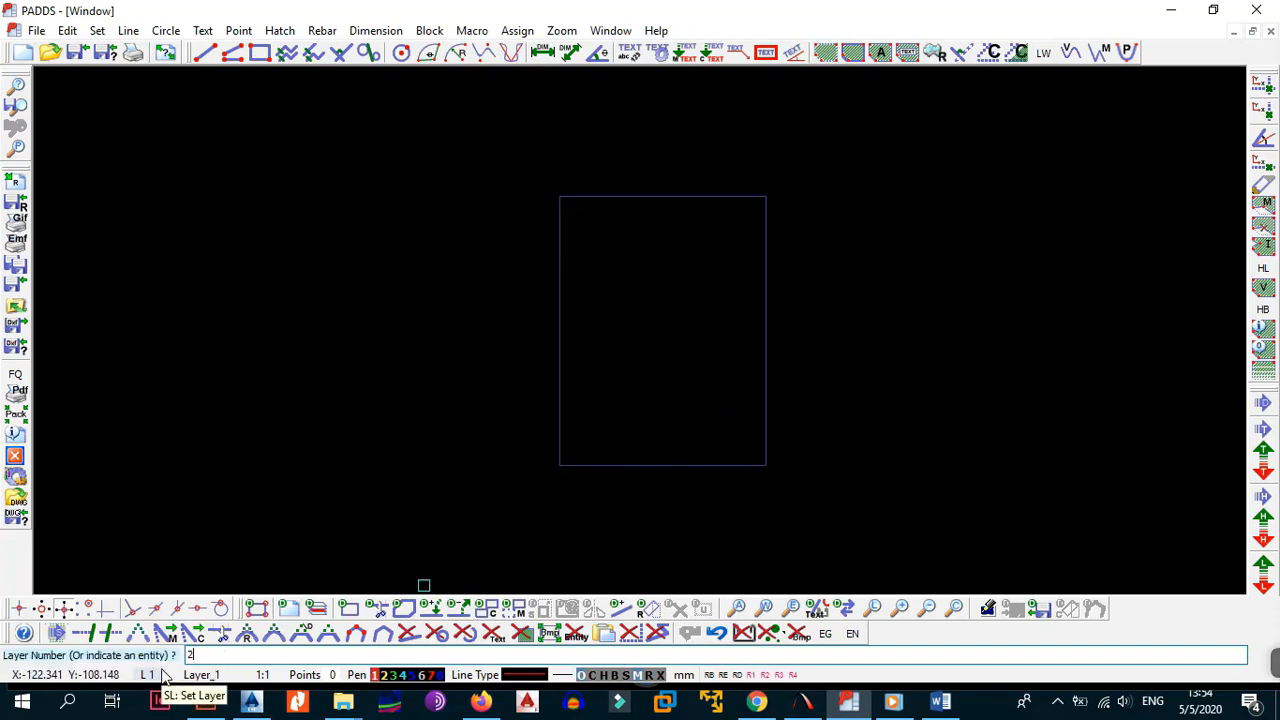
{"action": "key", "text": "Return"}
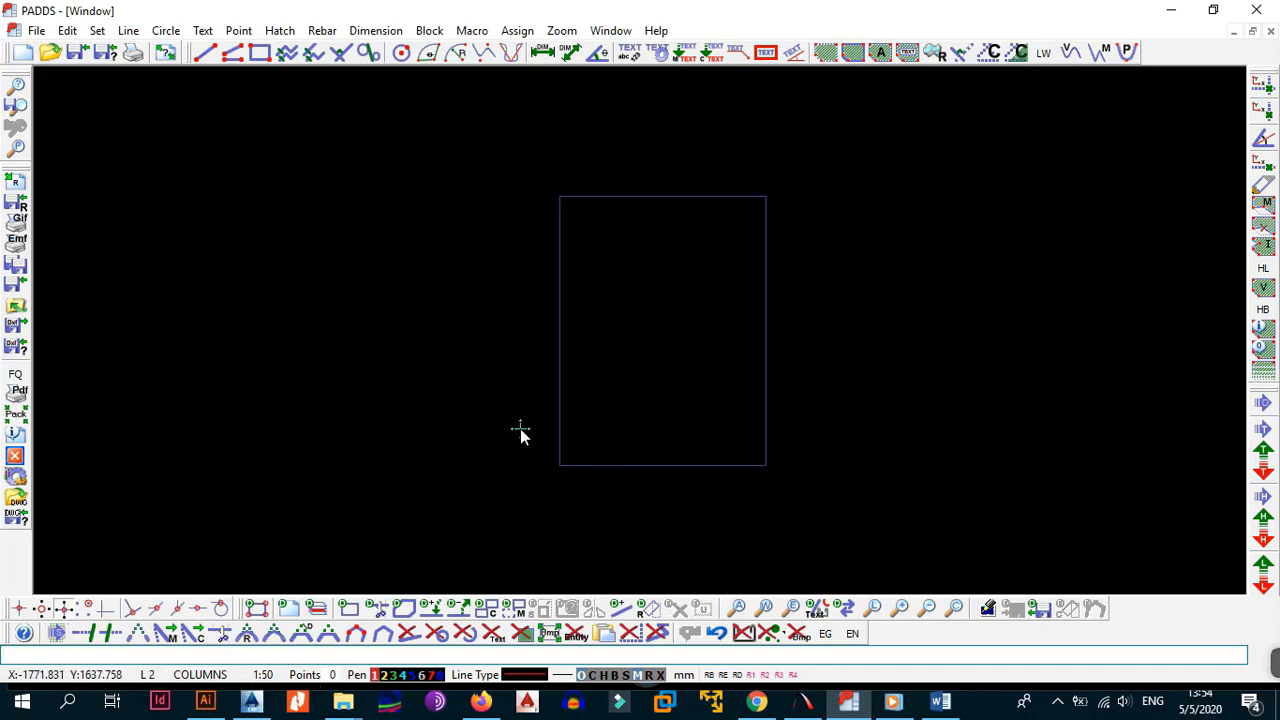
- Place a vertical construction line just inside the left edge of the paper frame
{"action": "key", "text": "alt+l"}
{"action": "key", "text": "y"}
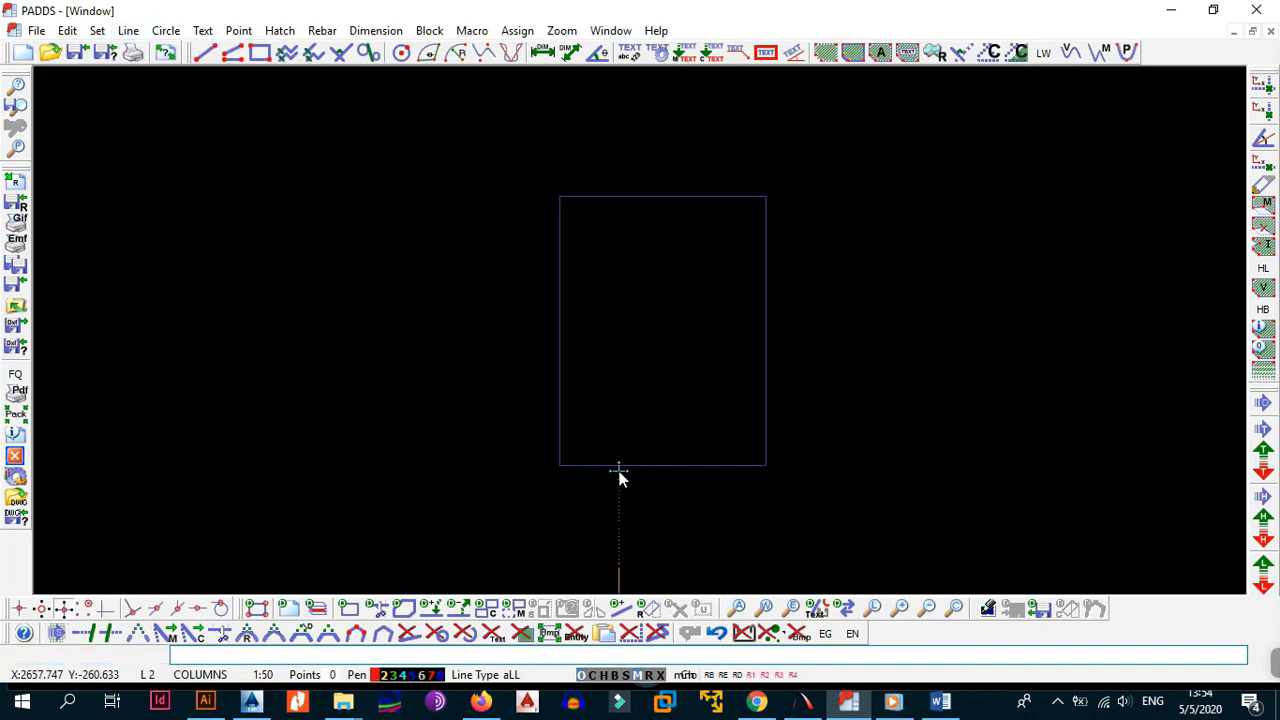
{"action": "scroll", "coordinate": [589, 434], "scroll_direction": "up", "scroll_amount": 2}
{"action": "left_click", "coordinate": [581, 438]}
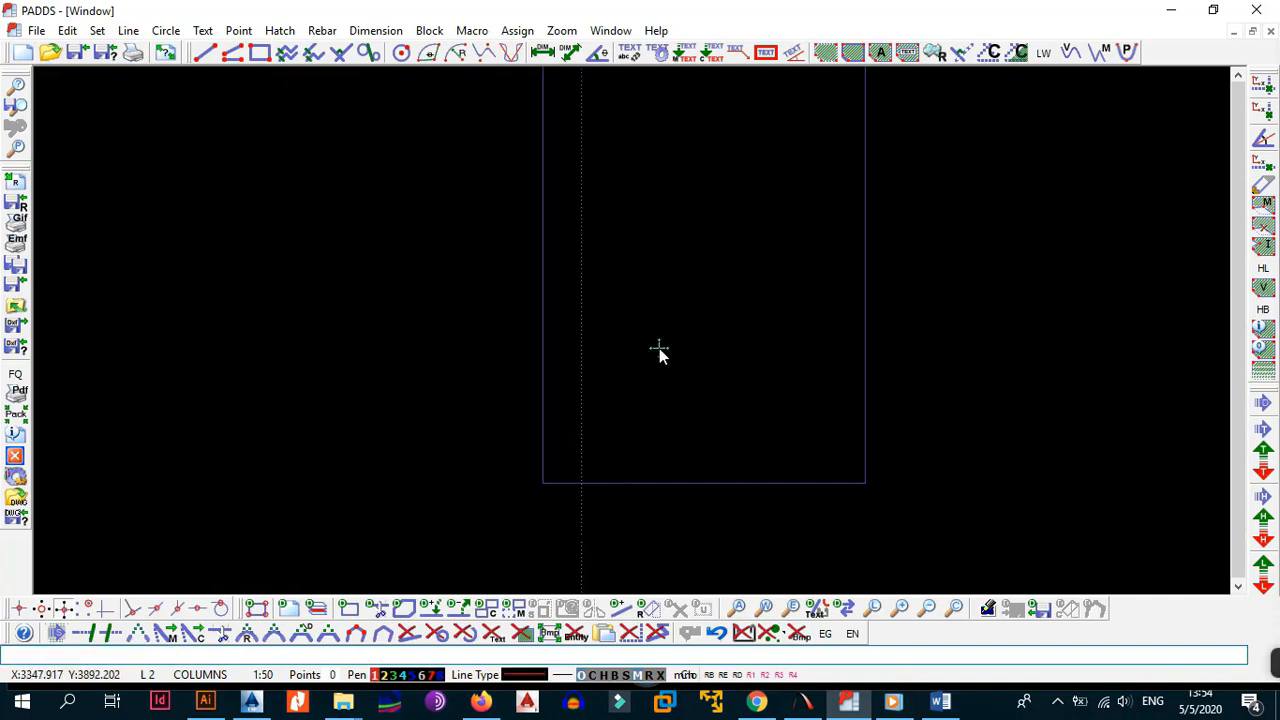
- Place a horizontal construction line just above the bottom edge of the paper frame
{"action": "key", "text": "alt+l"}
{"action": "key", "text": "x"}
{"action": "left_click", "coordinate": [625, 515]}
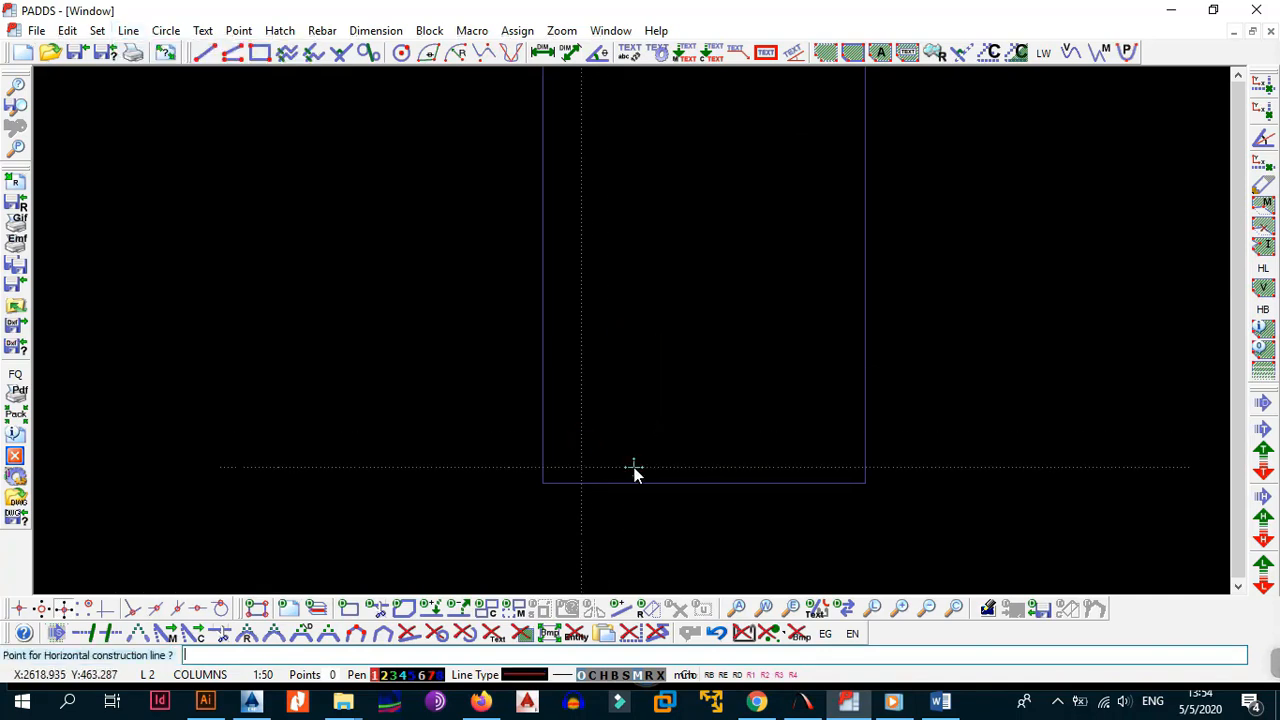
{"action": "left_click", "coordinate": [633, 467]}
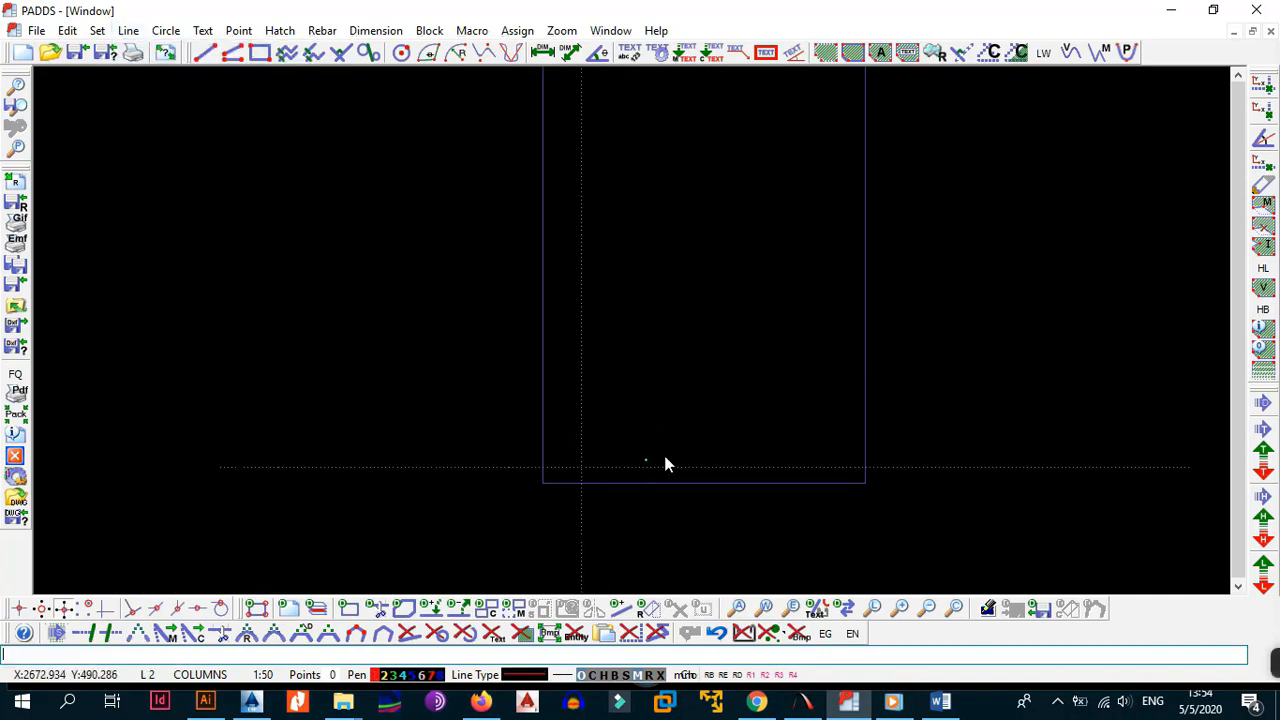
- Start a parallel line command for offsetting the horizontal construction line
{"action": "key", "text": "alt+l"}
{"action": "key", "text": "p"}
{"action": "scroll", "coordinate": [692, 471], "scroll_direction": "up", "scroll_amount": 2}
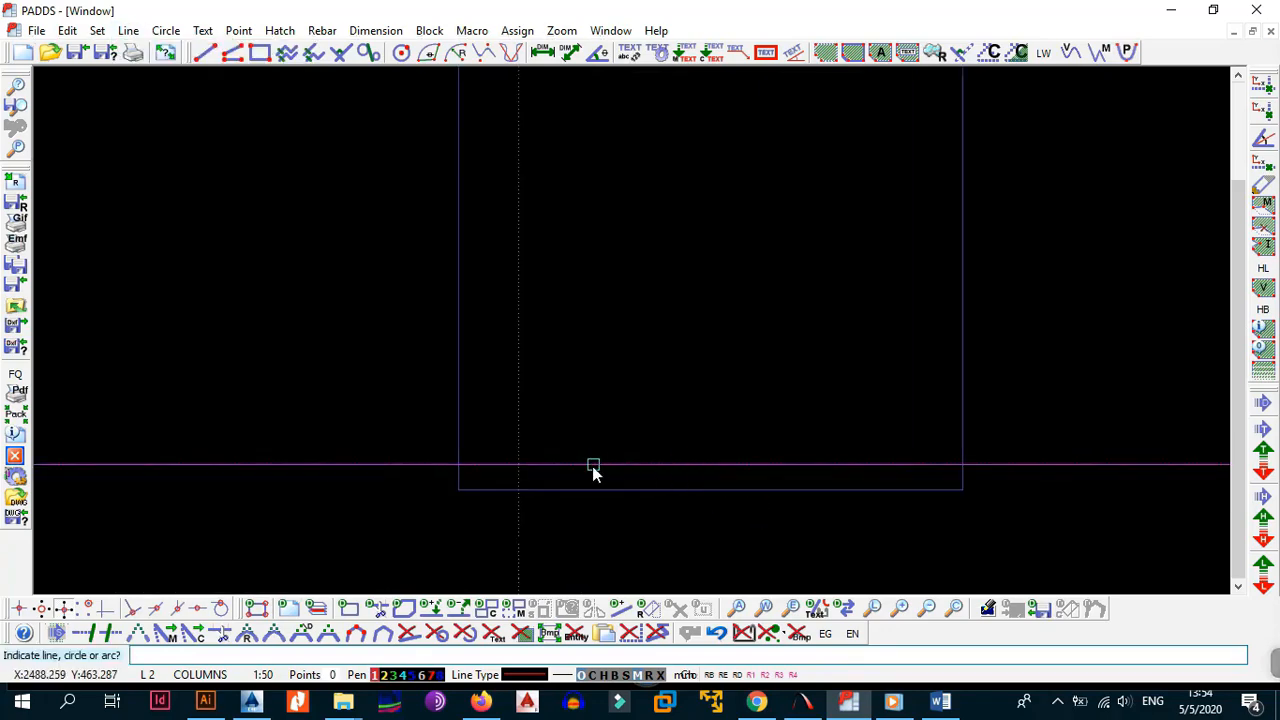
- Switch to AutoCAD Civil 3D and examine the eaves level and upper storey height in section A-A
{"action": "left_click", "coordinate": [251, 703]}
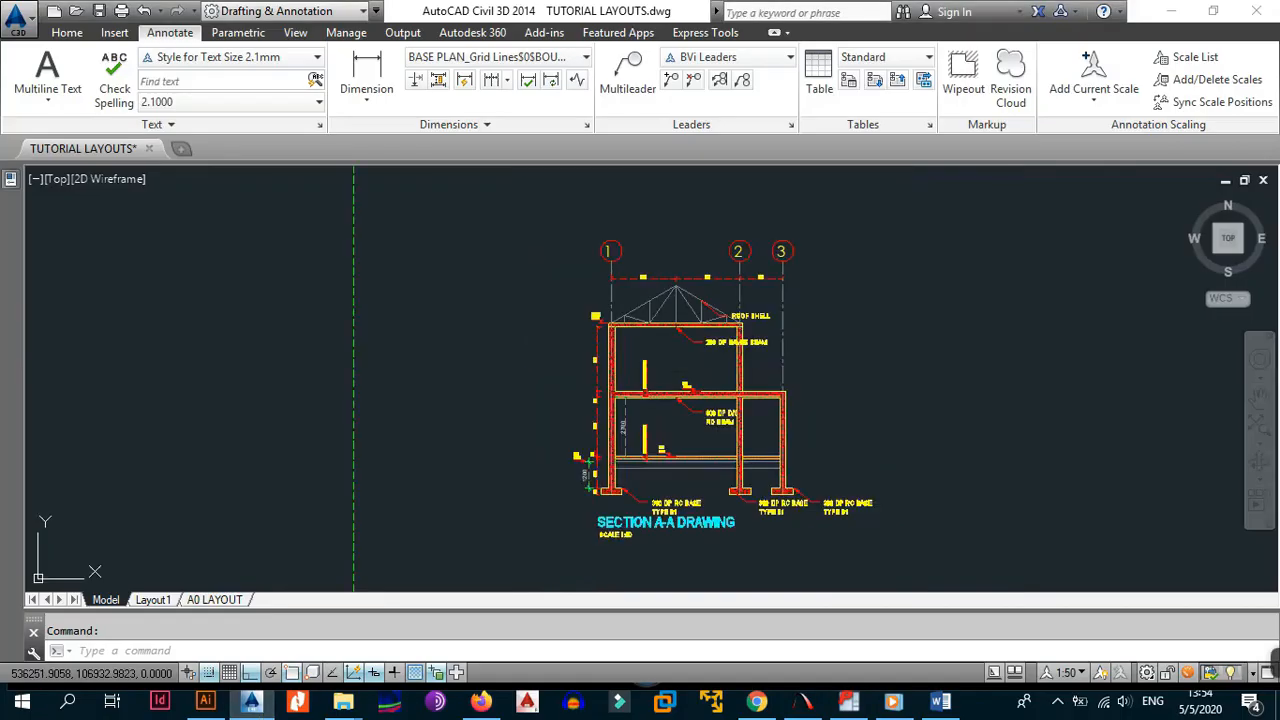
{"action": "scroll", "coordinate": [625, 452], "scroll_direction": "up", "scroll_amount": 4}
{"action": "middle_click_drag", "start_coordinate": [605, 362], "coordinate": [608, 533]}
{"action": "mouse_move", "coordinate": [610, 419]}
{"action": "middle_mouse_down"}
{"action": "mouse_move", "coordinate": [593, 307]}
{"action": "mouse_move", "coordinate": [598, 428]}
{"action": "middle_mouse_up"}
{"action": "scroll", "coordinate": [588, 262], "scroll_direction": "up", "scroll_amount": 4}
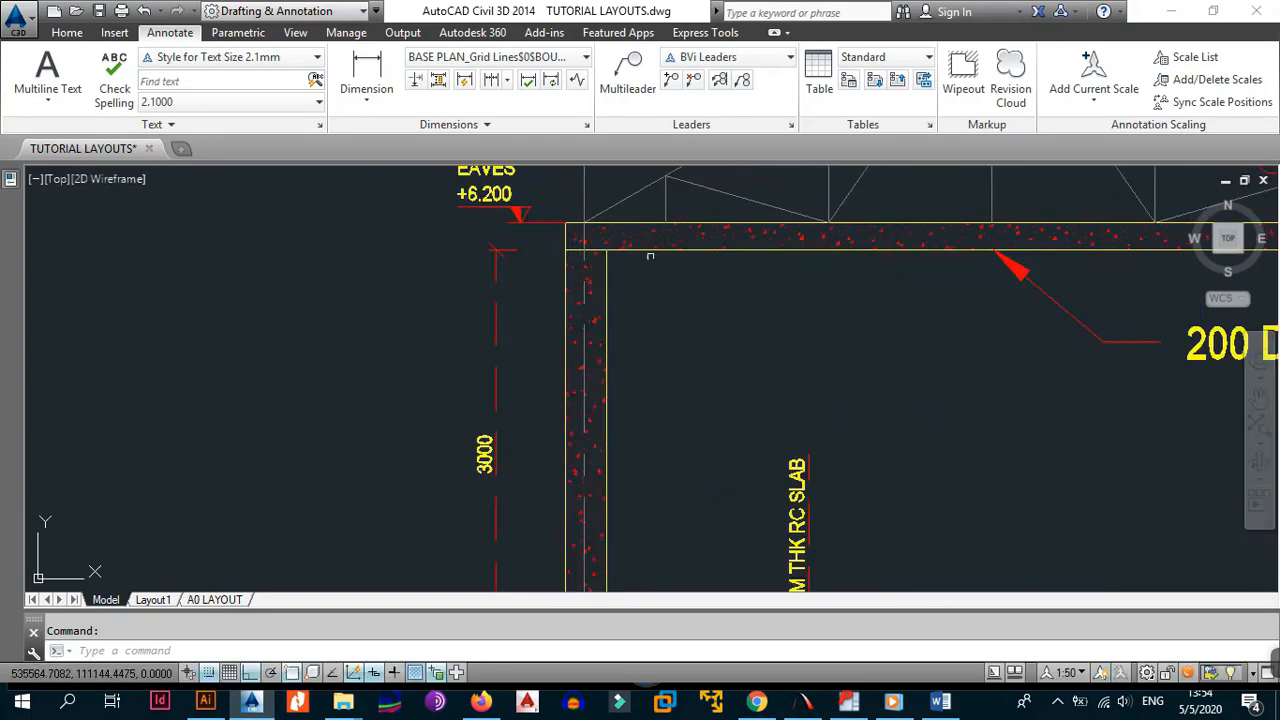
{"action": "scroll", "coordinate": [584, 262], "scroll_direction": "down", "scroll_amount": 4}
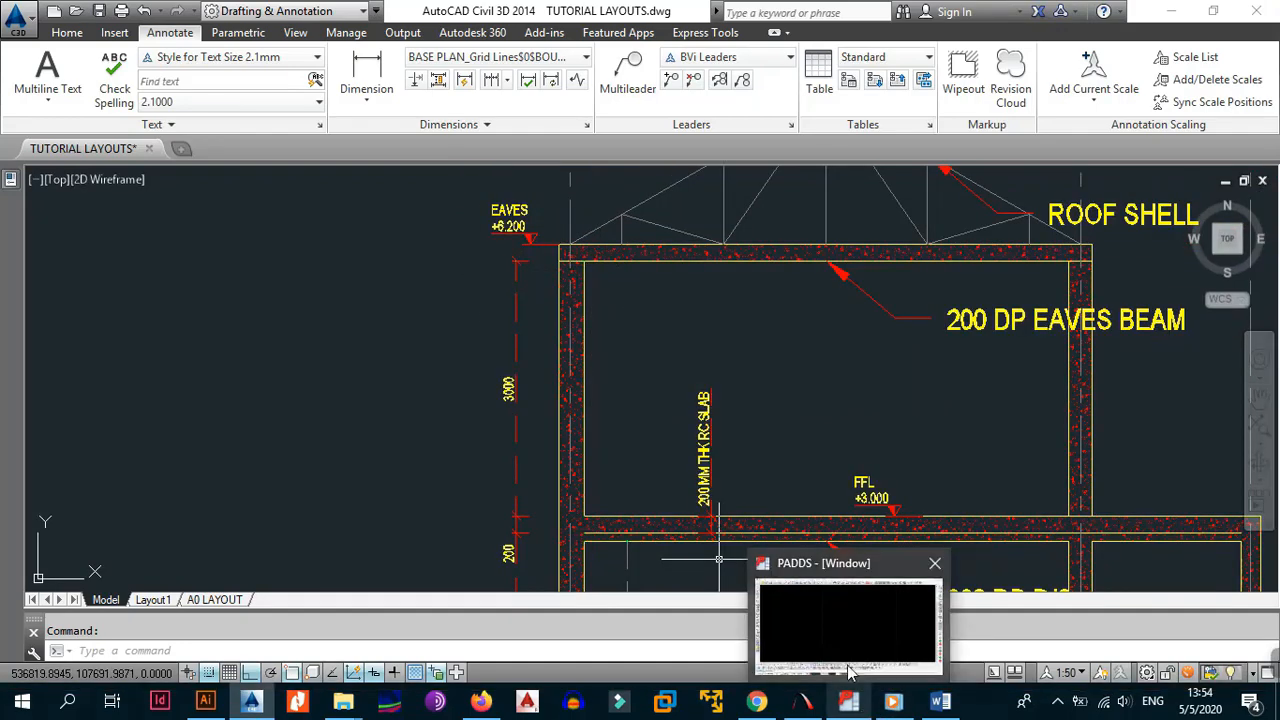
- Switch to PADDS and cancel the pending parallel line command
{"action": "left_click", "coordinate": [843, 635]}
{"action": "scroll", "coordinate": [649, 440], "scroll_direction": "down", "scroll_amount": 1}
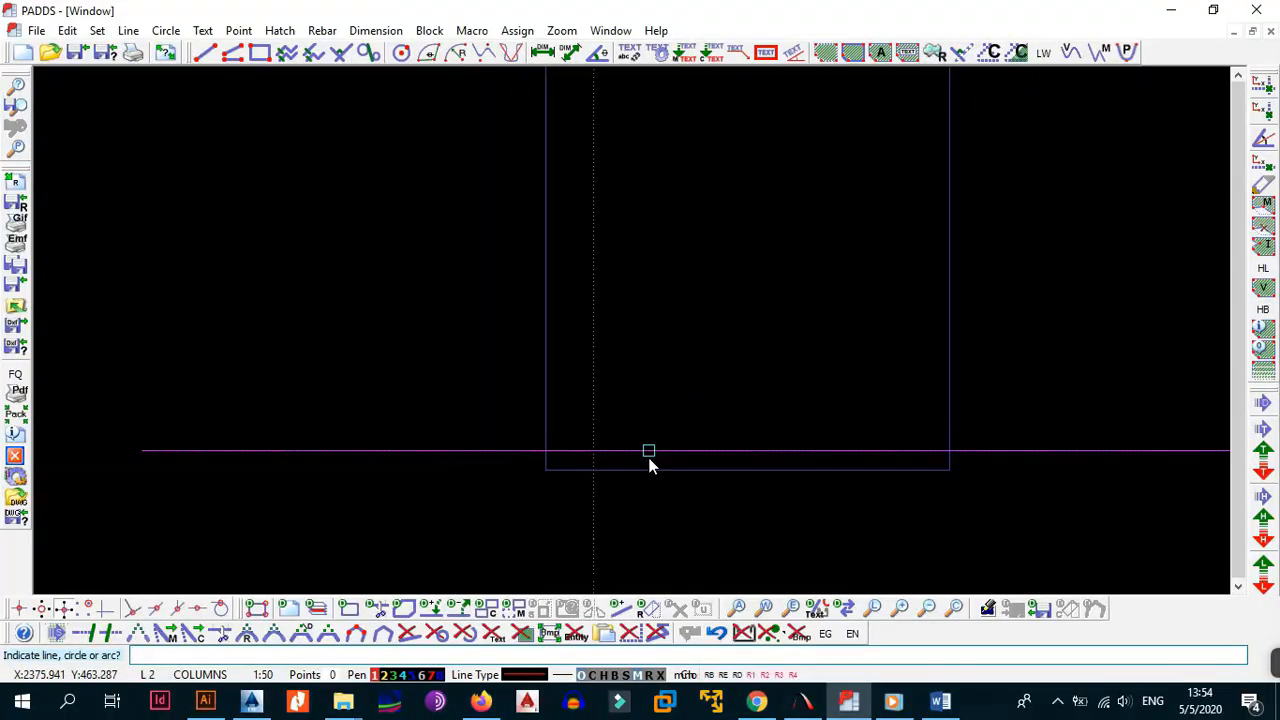
{"action": "scroll", "coordinate": [649, 460], "scroll_direction": "up", "scroll_amount": 1}
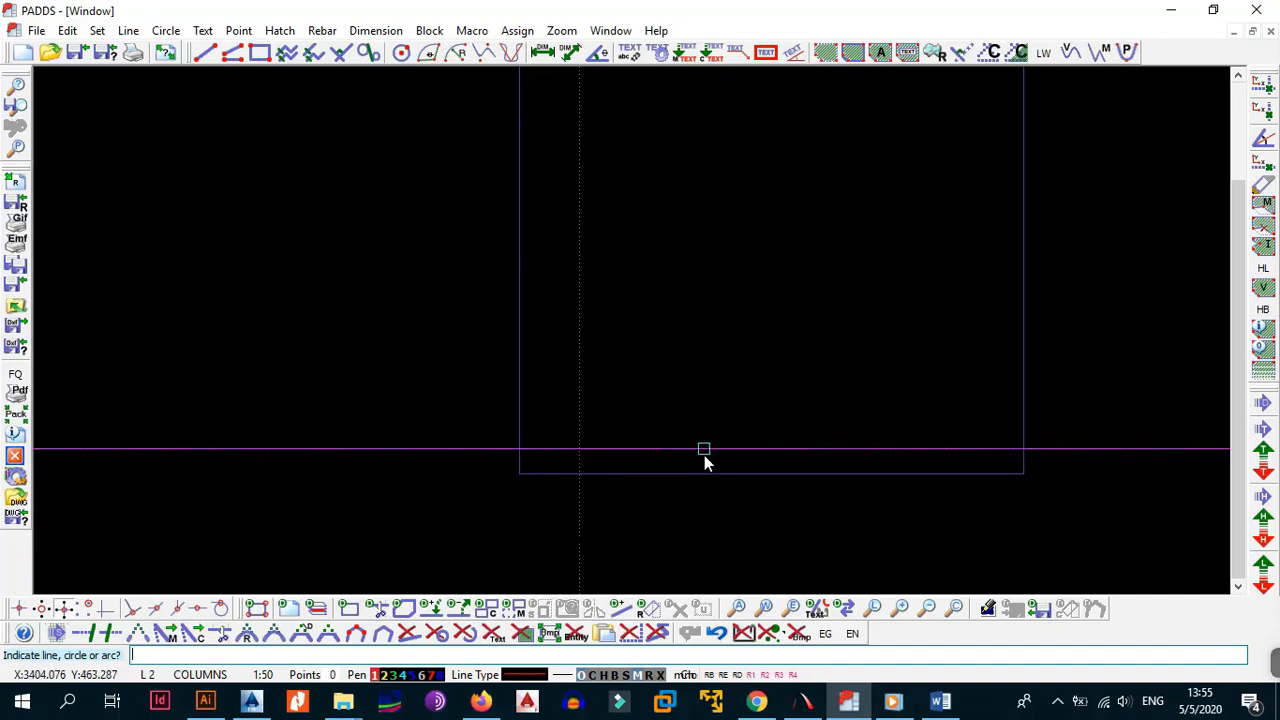
{"action": "key", "text": "Escape"}
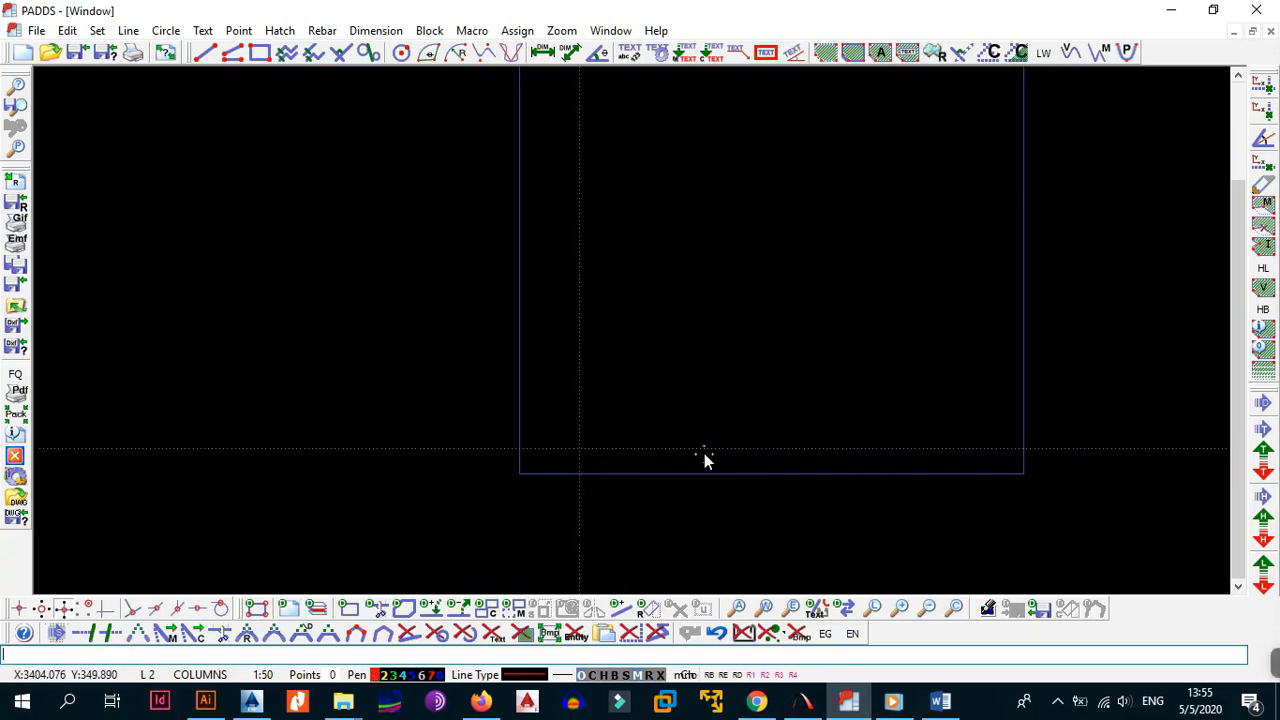
{"action": "key", "text": "alt+b"}
{"action": "key", "text": "a"}
{"action": "left_click", "coordinate": [704, 449]}
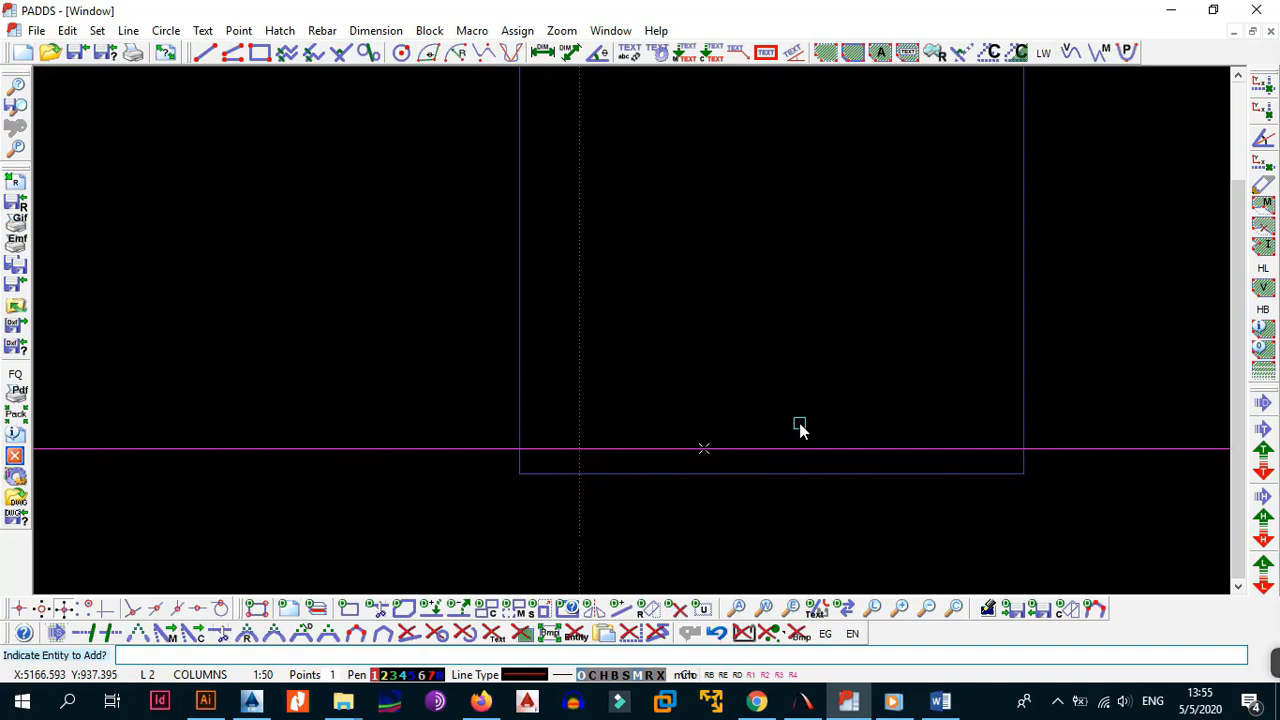
{"action": "key", "text": "alt+l"}
{"action": "type", "text": "o"}
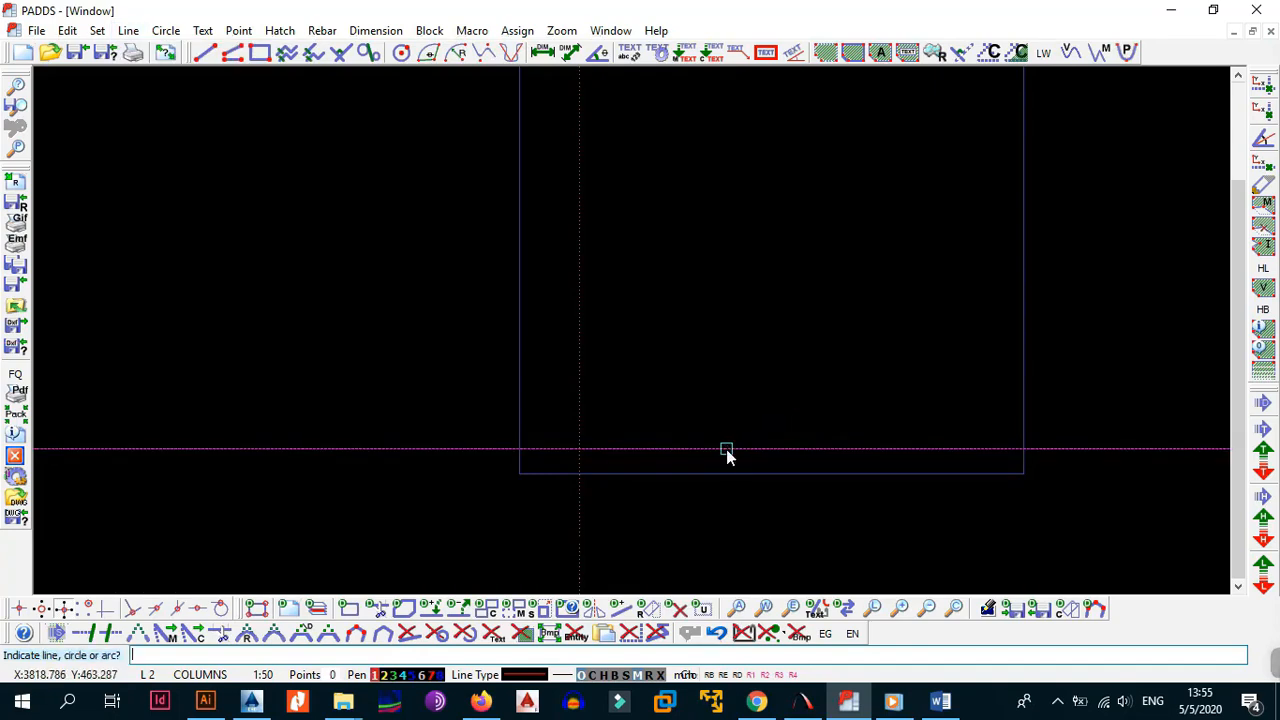
{"action": "type", "text": "1500"}
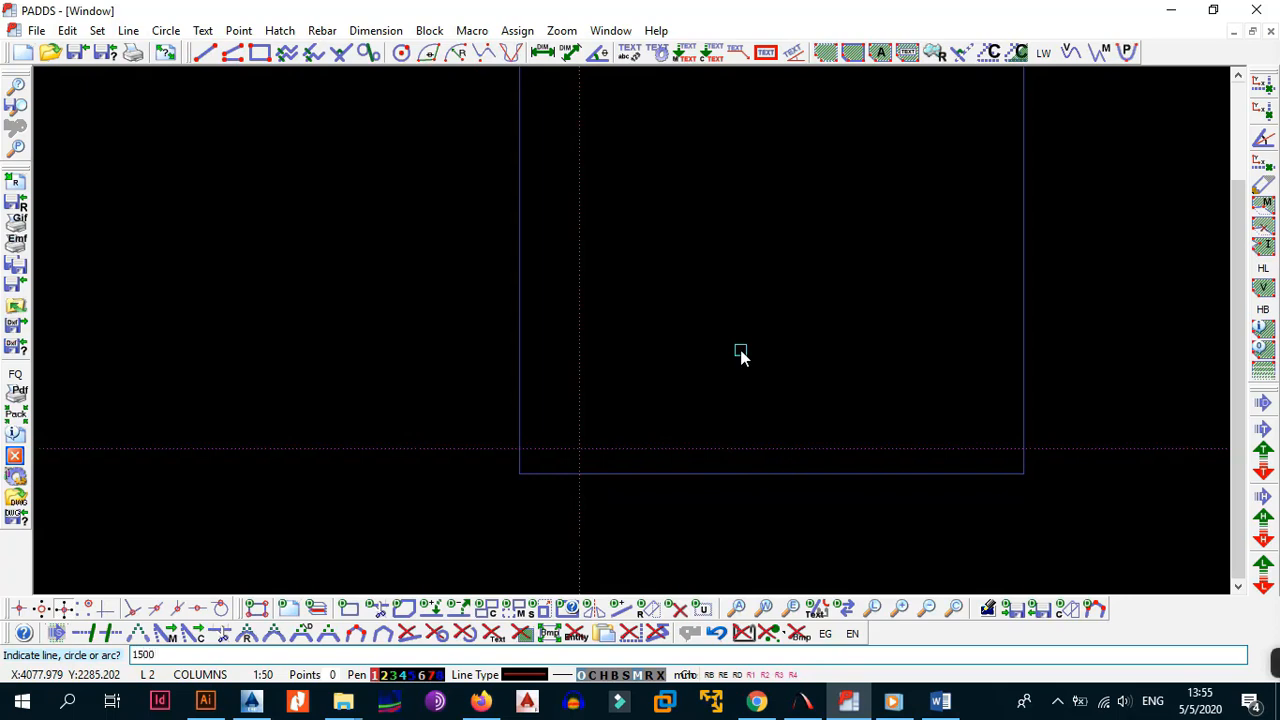
{"action": "left_click", "coordinate": [740, 354]}
{"action": "left_click", "coordinate": [690, 411]}
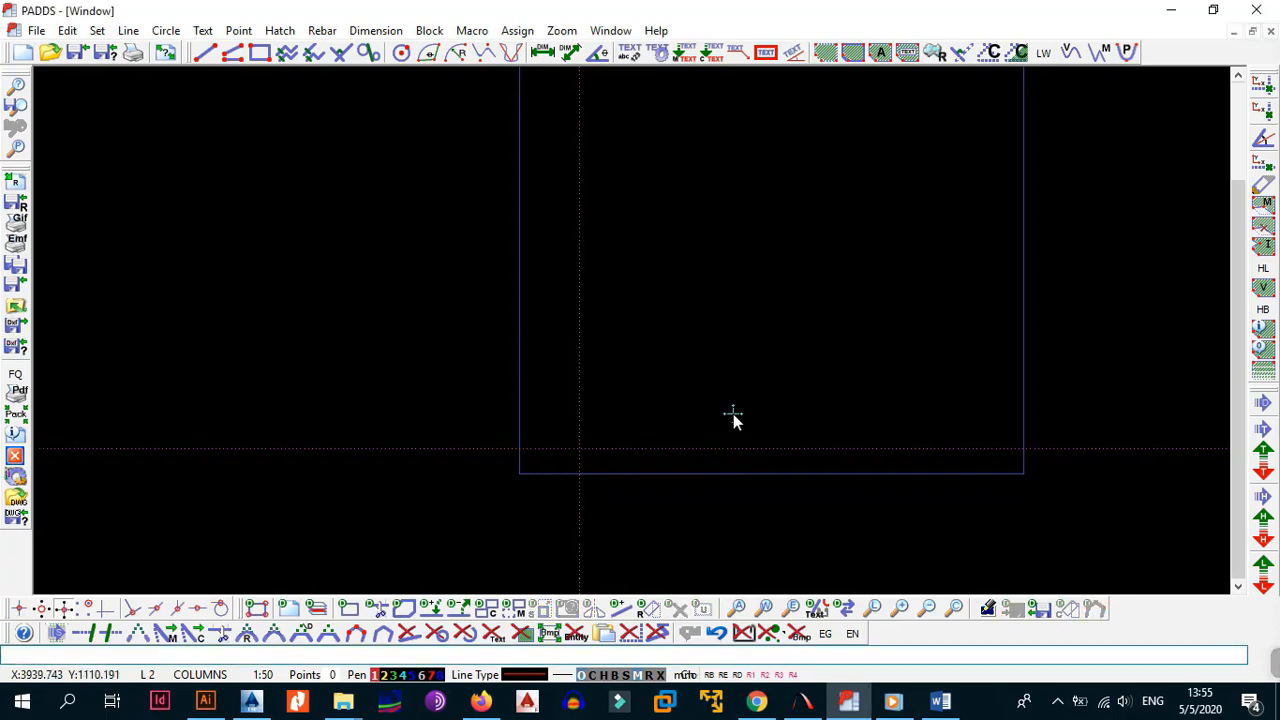
- Offset the horizontal construction line near the frame's bottom edge upward by 1500 mm
{"action": "key", "text": "alt+l"}
{"action": "key", "text": "o"}
{"action": "left_click", "coordinate": [759, 448]}
{"action": "type", "text": "1500"}
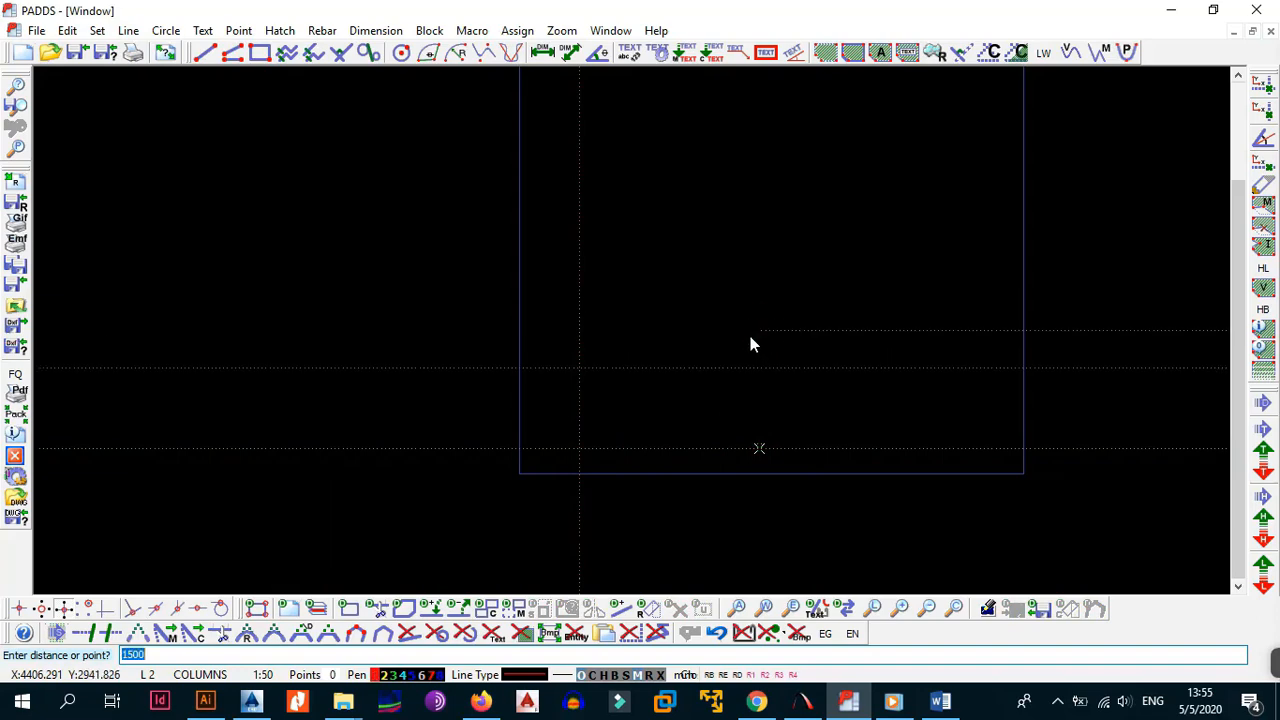
{"action": "key", "text": "Escape"}
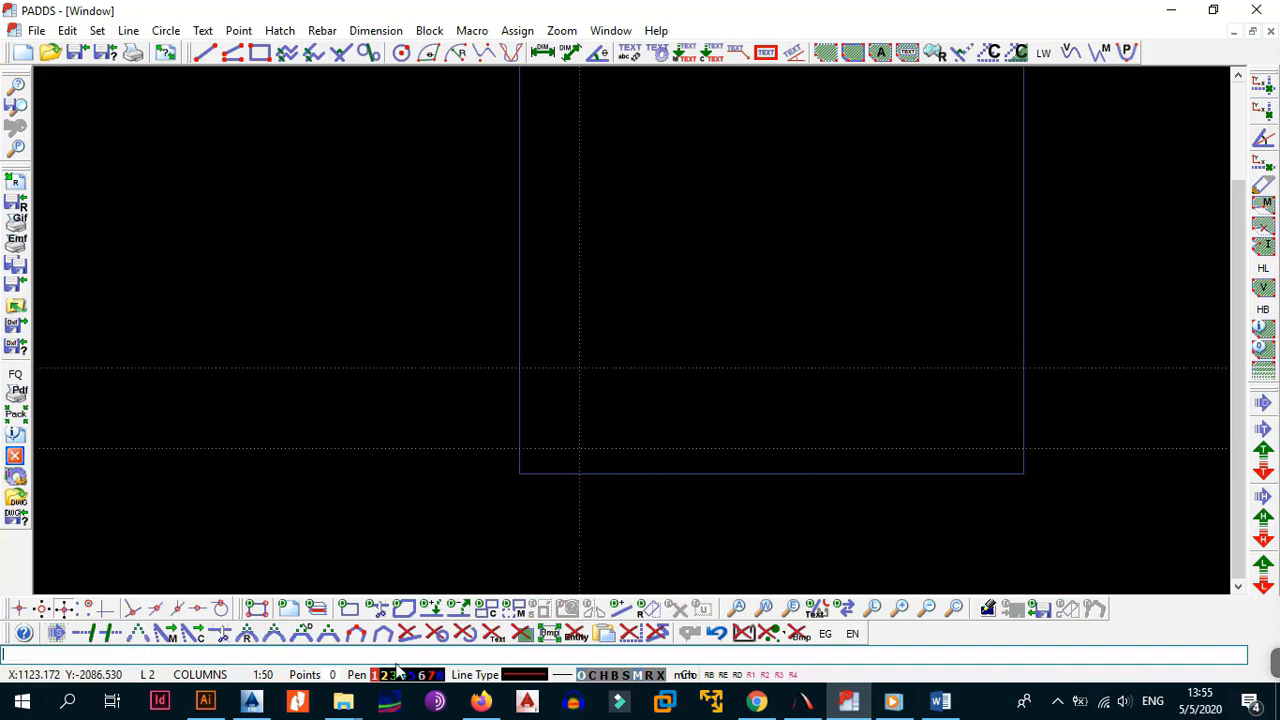
- In AutoCAD Civil 3D, add a vertical linear dimension from the ground floor slab's top to the left base's top in section A-A, and return to PADDS
{"action": "left_click", "coordinate": [252, 702]}
{"action": "scroll", "coordinate": [622, 520], "scroll_direction": "up", "scroll_amount": 2}
{"action": "mouse_move", "coordinate": [622, 520]}
{"action": "middle_mouse_down"}
{"action": "mouse_move", "coordinate": [630, 259]}
{"action": "mouse_move", "coordinate": [602, 103]}
{"action": "middle_mouse_up"}
{"action": "scroll", "coordinate": [651, 369], "scroll_direction": "down", "scroll_amount": 5}
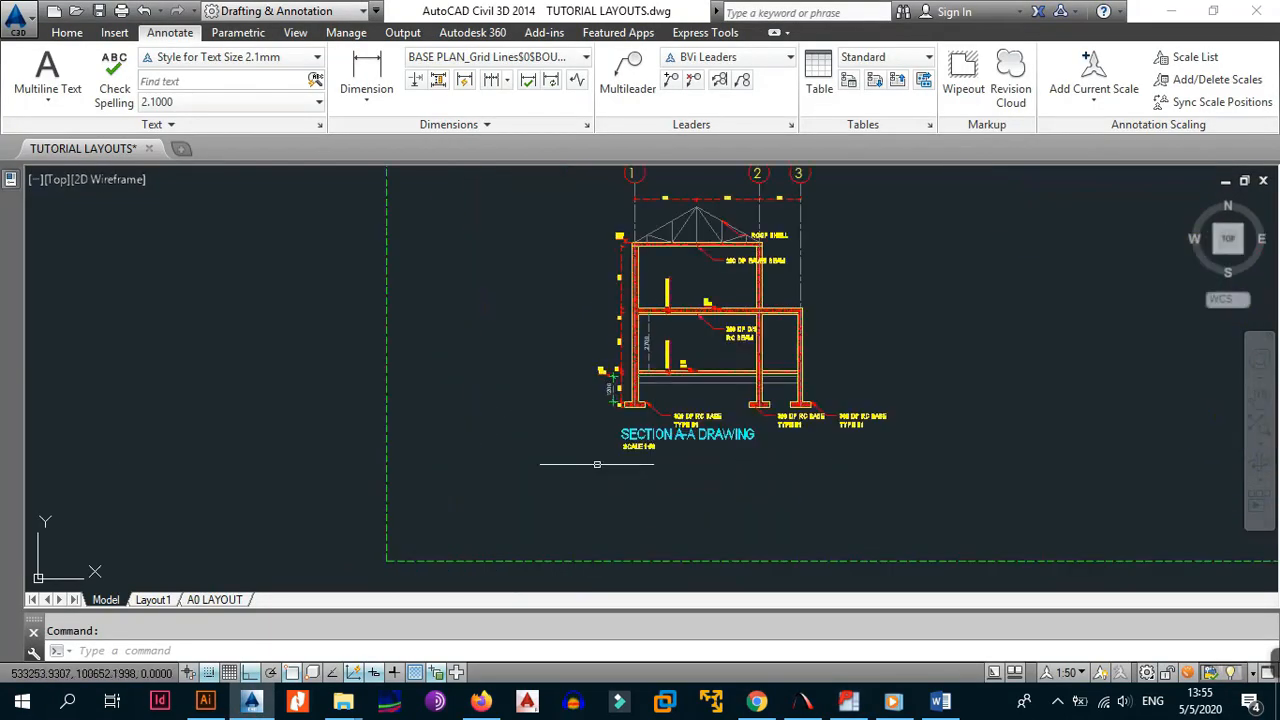
{"action": "scroll", "coordinate": [635, 416], "scroll_direction": "up", "scroll_amount": 5}
{"action": "middle_click_drag", "start_coordinate": [680, 300], "coordinate": [681, 450]}
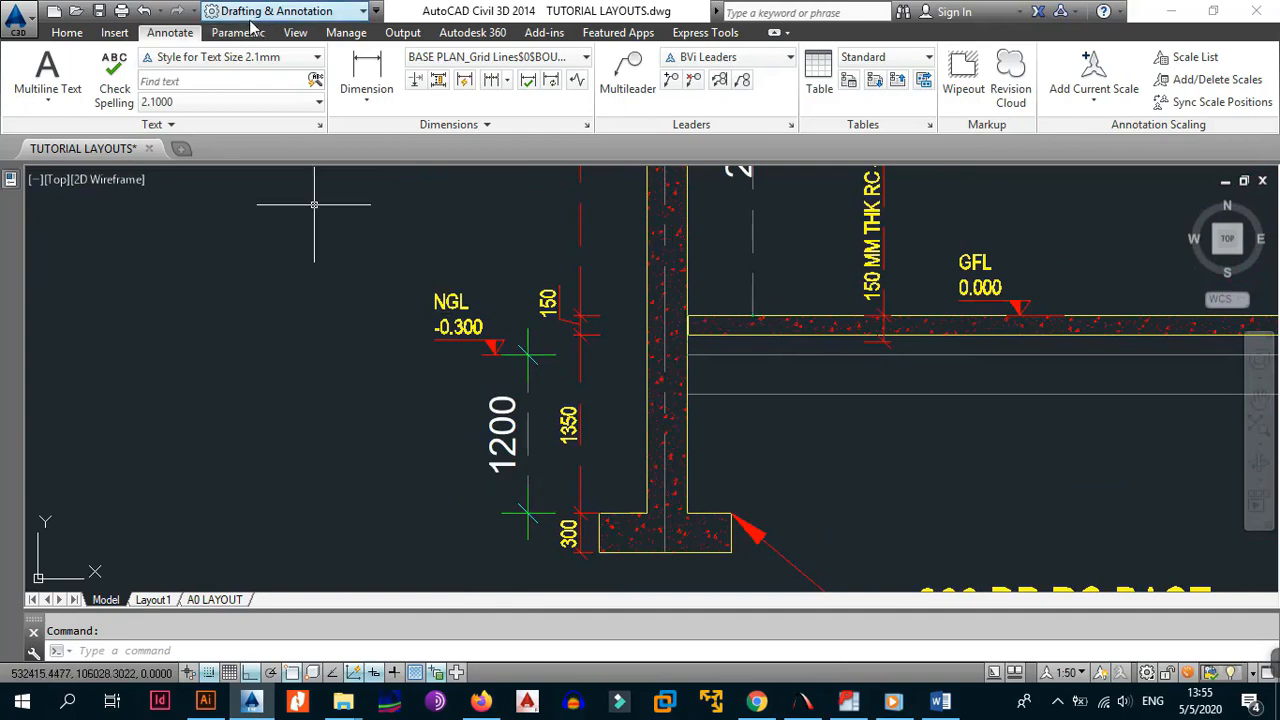
{"action": "left_click", "coordinate": [366, 95]}
{"action": "left_click", "coordinate": [382, 133]}
{"action": "scroll", "coordinate": [730, 340], "scroll_direction": "up", "scroll_amount": 3}
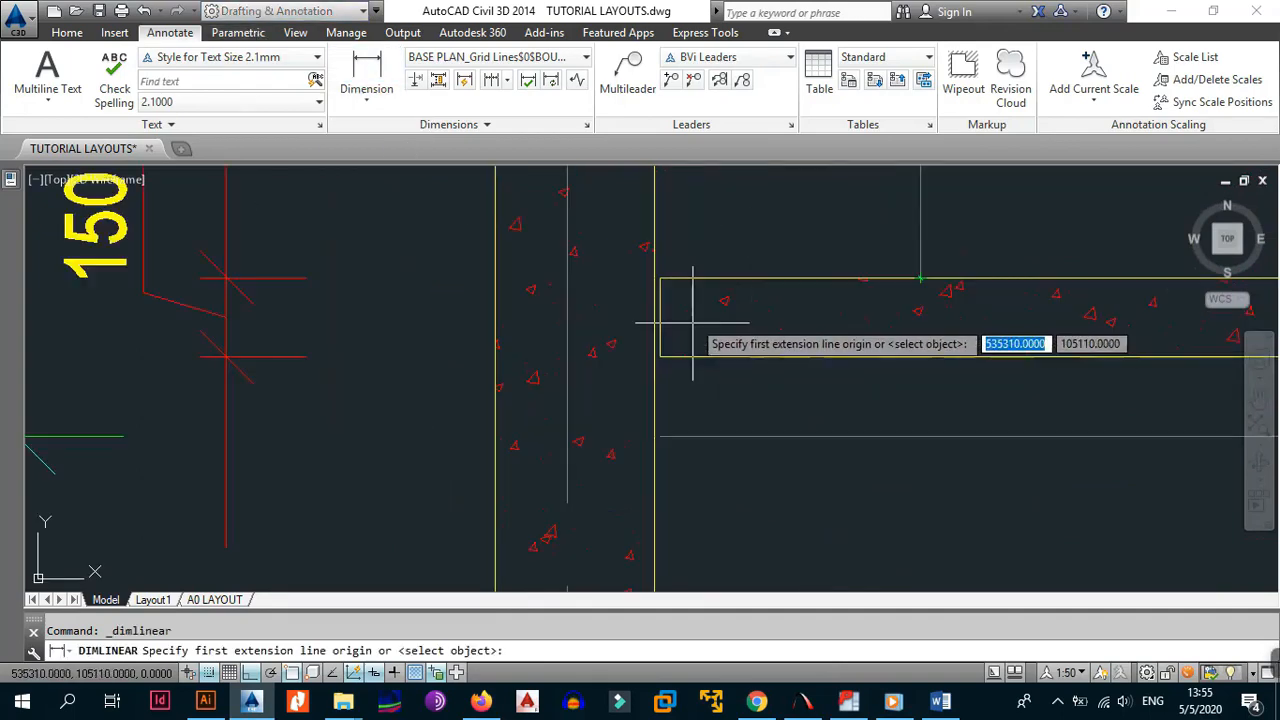
{"action": "left_click", "coordinate": [920, 280]}
{"action": "scroll", "coordinate": [657, 360], "scroll_direction": "down", "scroll_amount": 6}
{"action": "scroll", "coordinate": [641, 475], "scroll_direction": "up", "scroll_amount": 6}
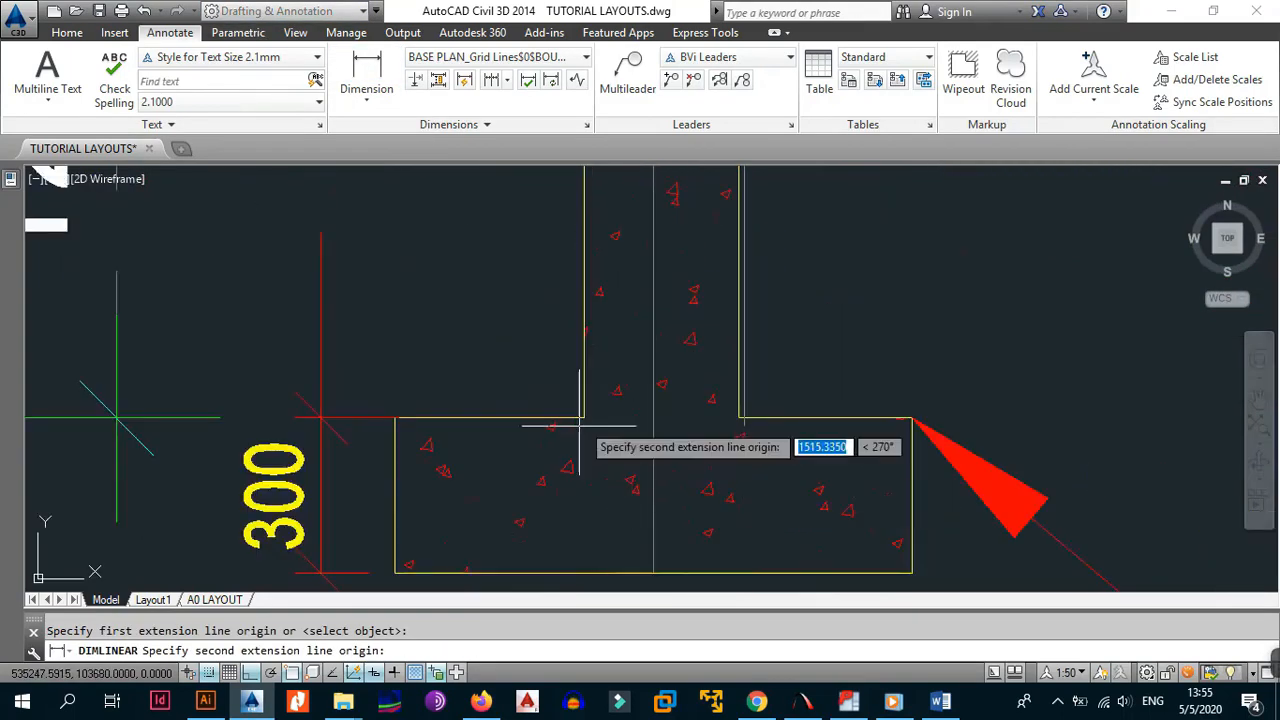
{"action": "left_click", "coordinate": [582, 422]}
{"action": "scroll", "coordinate": [640, 490], "scroll_direction": "down", "scroll_amount": 6}
{"action": "left_click", "coordinate": [476, 430]}
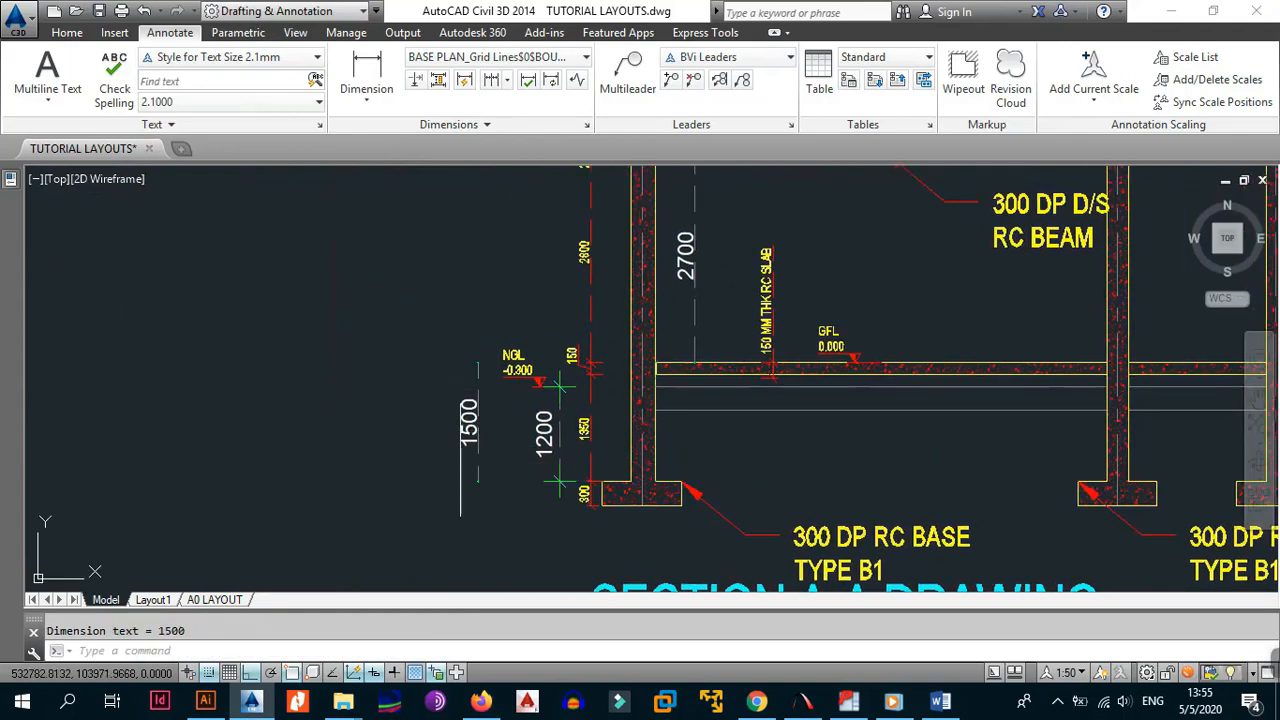
{"action": "scroll", "coordinate": [652, 417], "scroll_direction": "up", "scroll_amount": 2}
{"action": "middle_click_drag", "start_coordinate": [650, 417], "coordinate": [644, 411]}
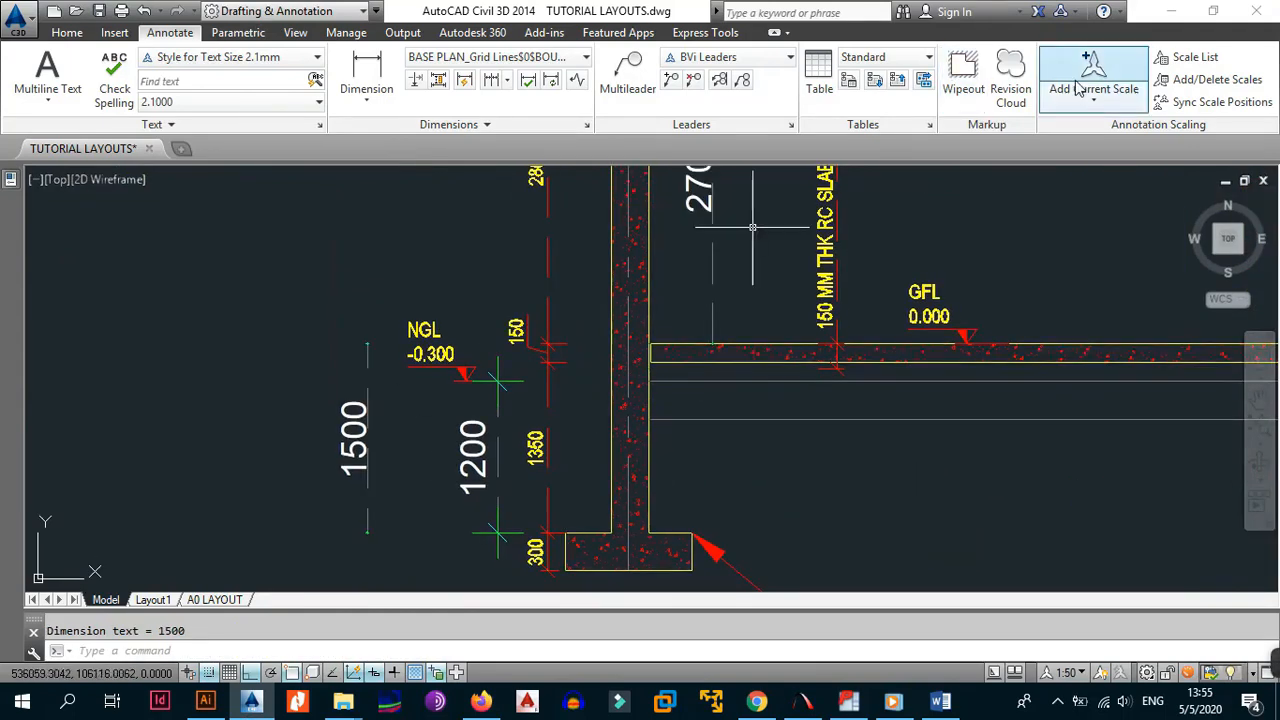
{"action": "left_click", "coordinate": [1160, 8]}
{"action": "scroll", "coordinate": [609, 427], "scroll_direction": "up", "scroll_amount": 2}
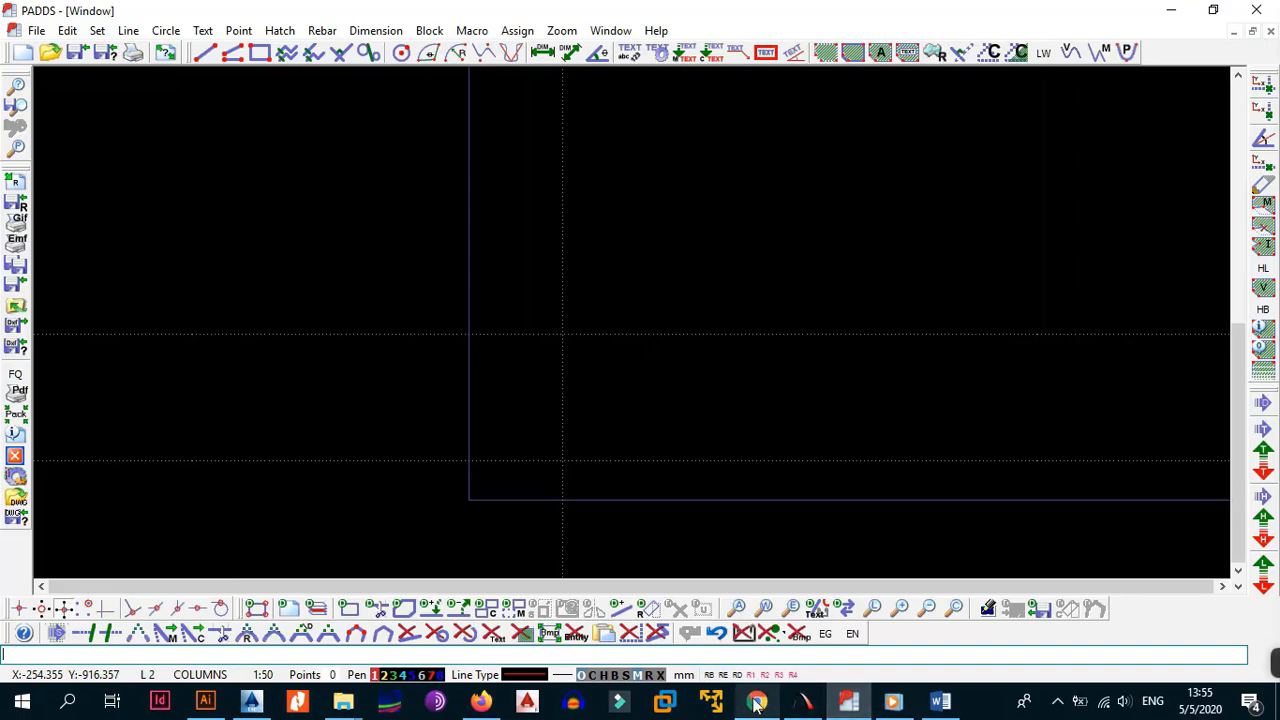
- In File Explorer, look through the DETAILING MATERIALS folder in RadGeekTutorials > DOUBLE STORY BUILDING and return to its parent folder
{"action": "mouse_move", "coordinate": [343, 703]}
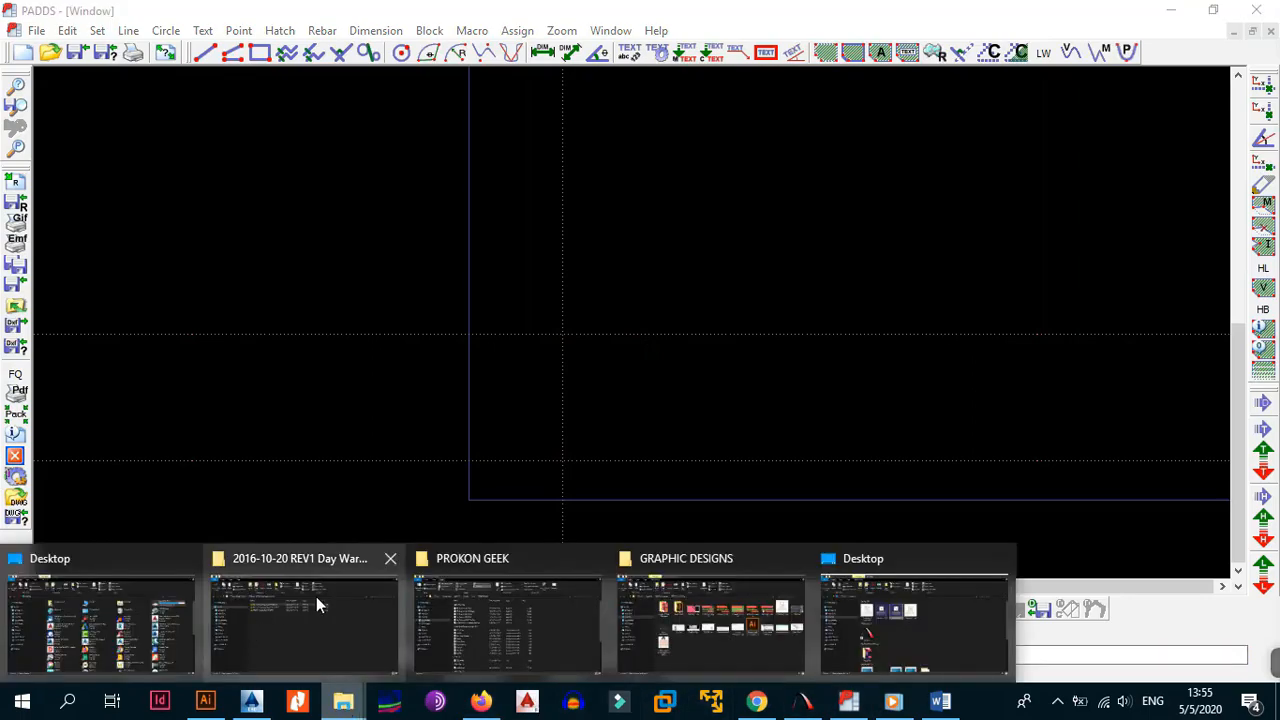
{"action": "left_click", "coordinate": [117, 606]}
{"action": "scroll", "coordinate": [617, 287], "scroll_direction": "down", "scroll_amount": 3}
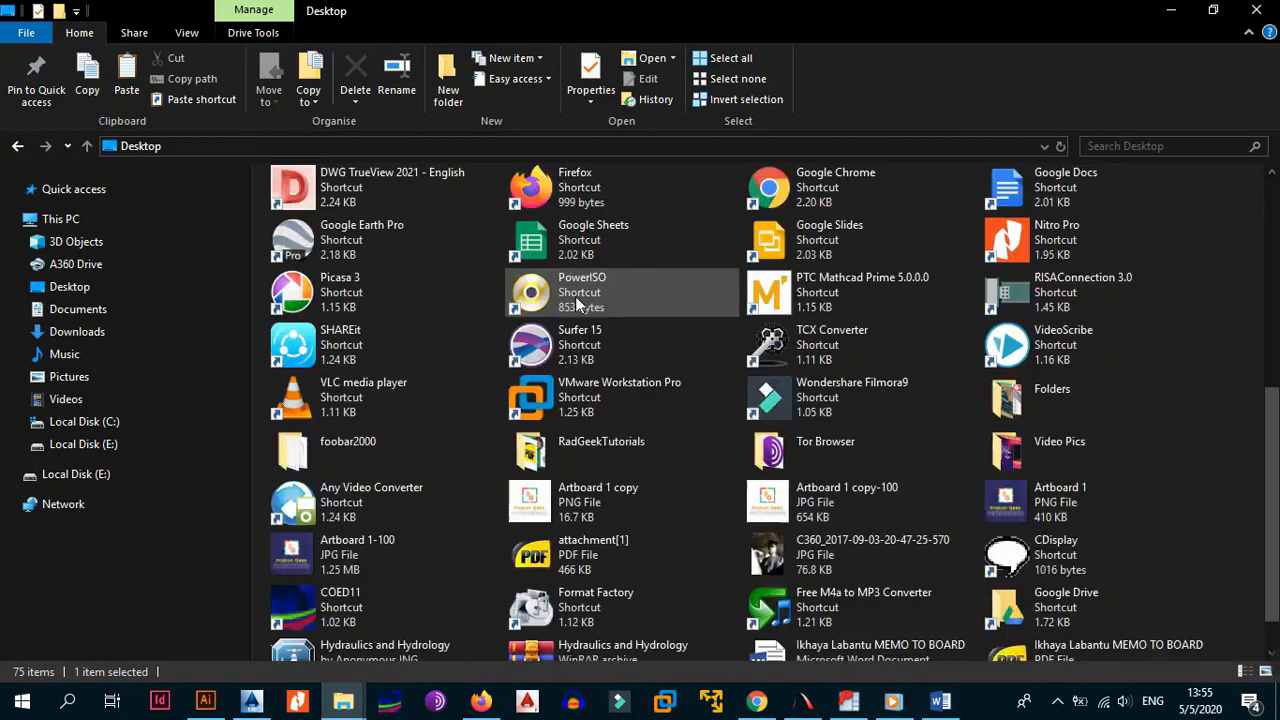
{"action": "scroll", "coordinate": [575, 296], "scroll_direction": "up", "scroll_amount": 3}
{"action": "left_click", "coordinate": [149, 293]}
{"action": "scroll", "coordinate": [565, 367], "scroll_direction": "down", "scroll_amount": 5}
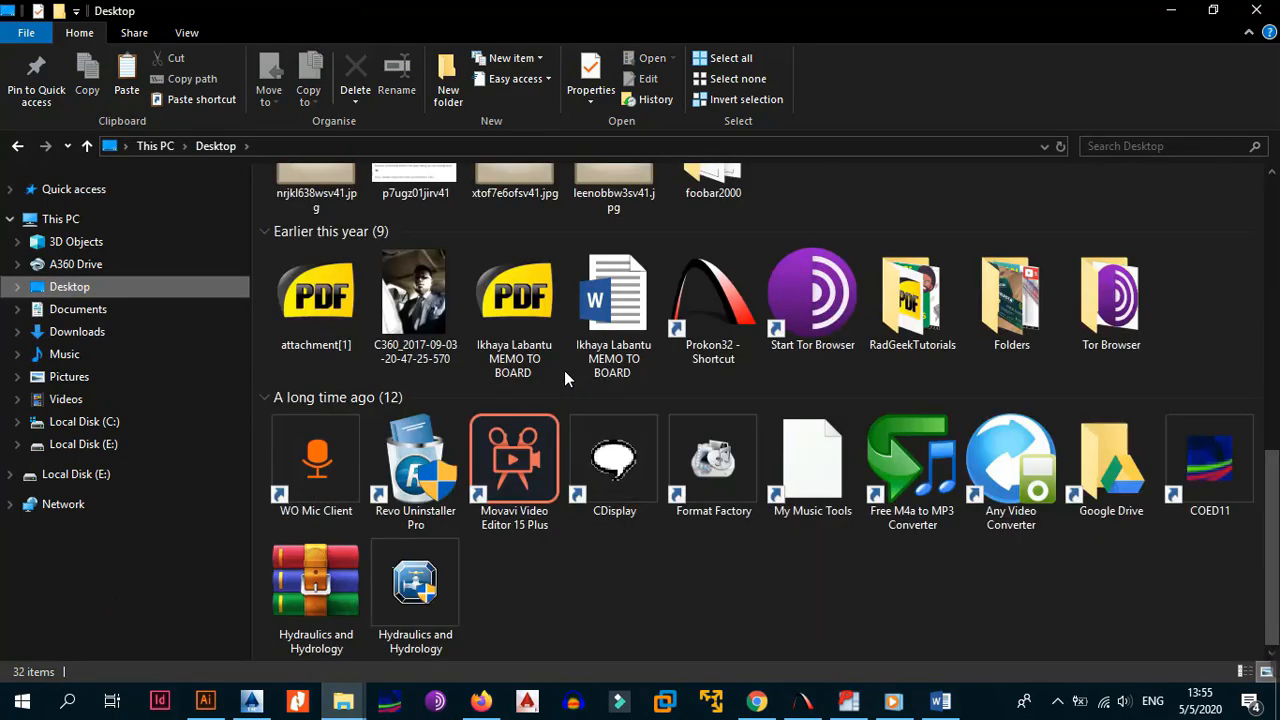
{"action": "scroll", "coordinate": [564, 370], "scroll_direction": "up", "scroll_amount": 4}
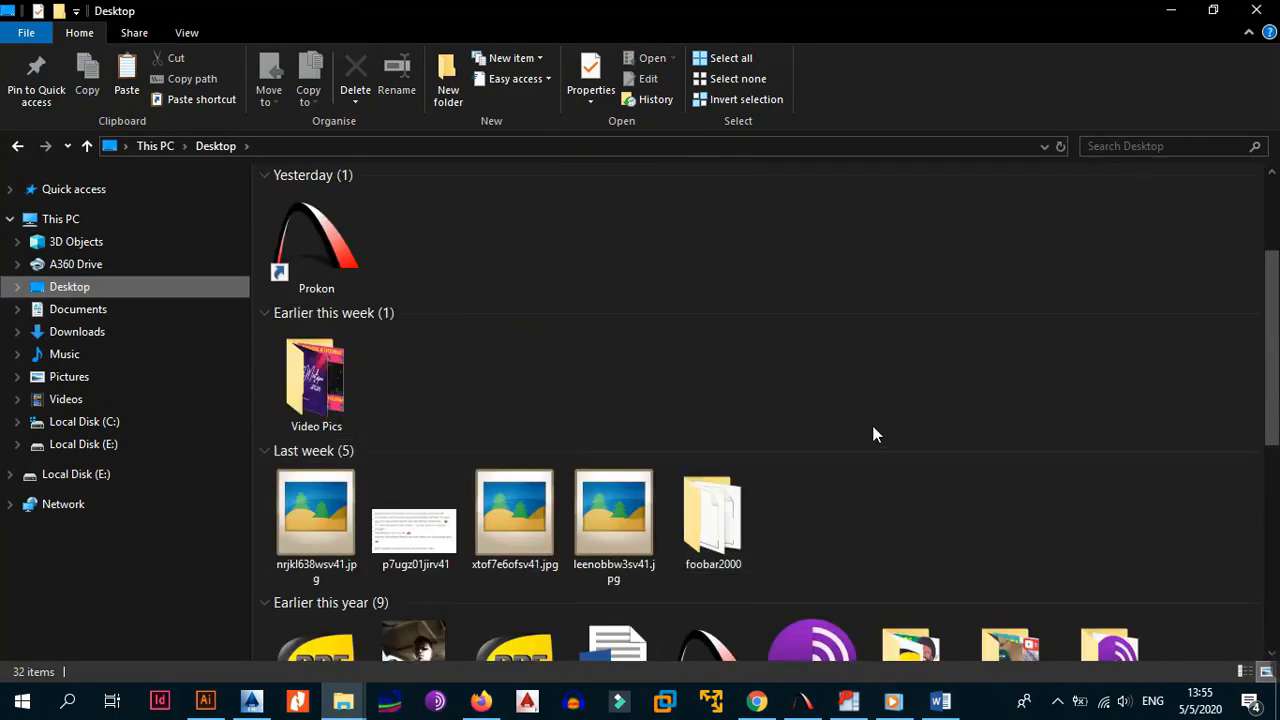
{"action": "scroll", "coordinate": [873, 434], "scroll_direction": "down", "scroll_amount": 3}
{"action": "double_click", "coordinate": [903, 410]}
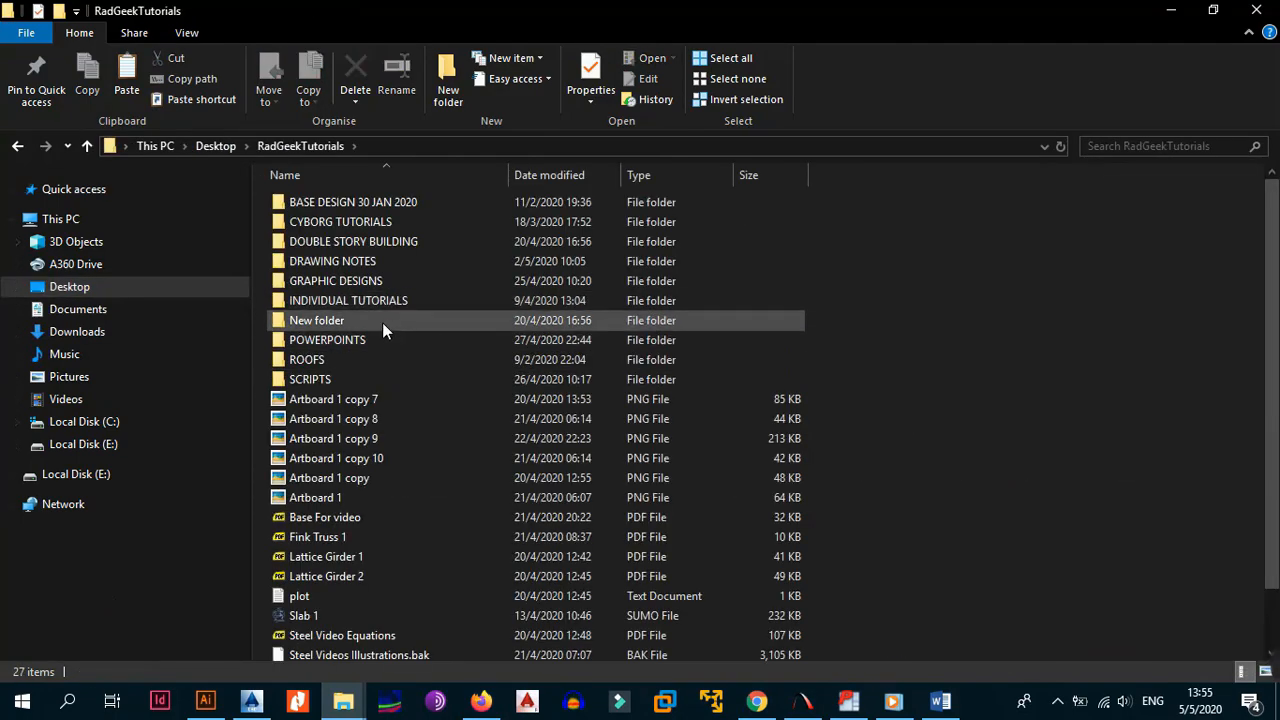
{"action": "double_click", "coordinate": [354, 243]}
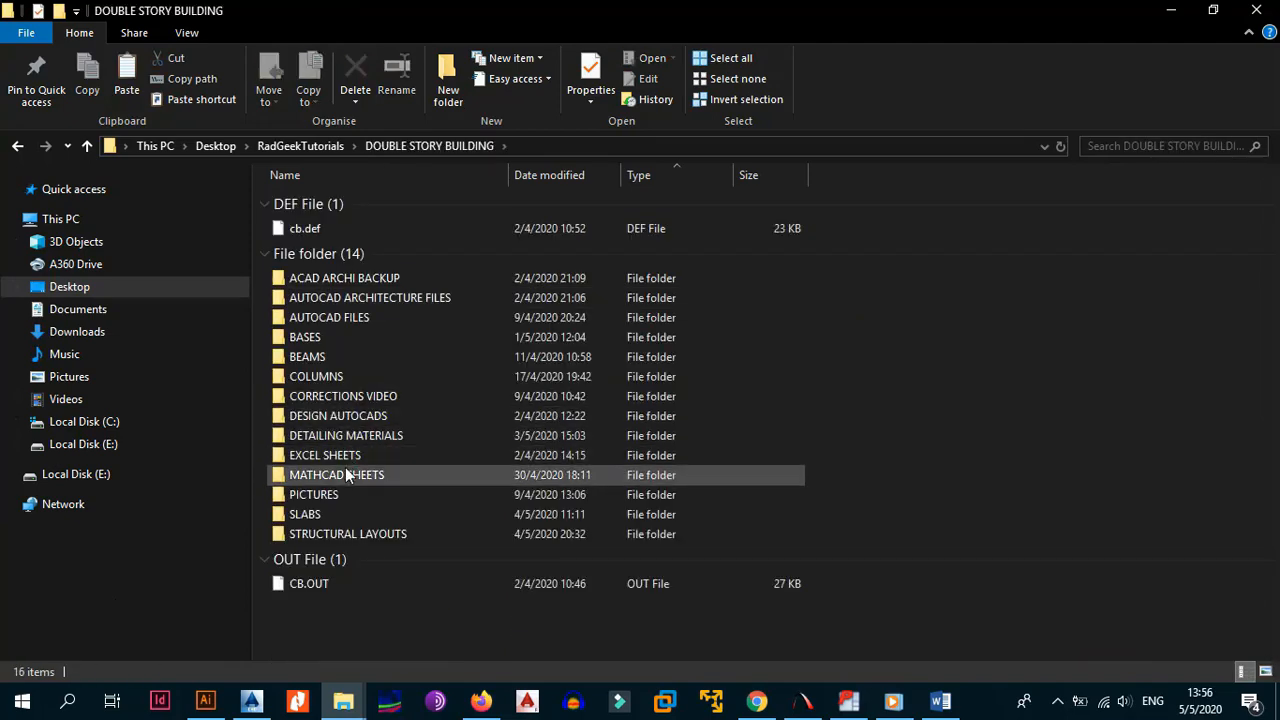
{"action": "double_click", "coordinate": [350, 436]}
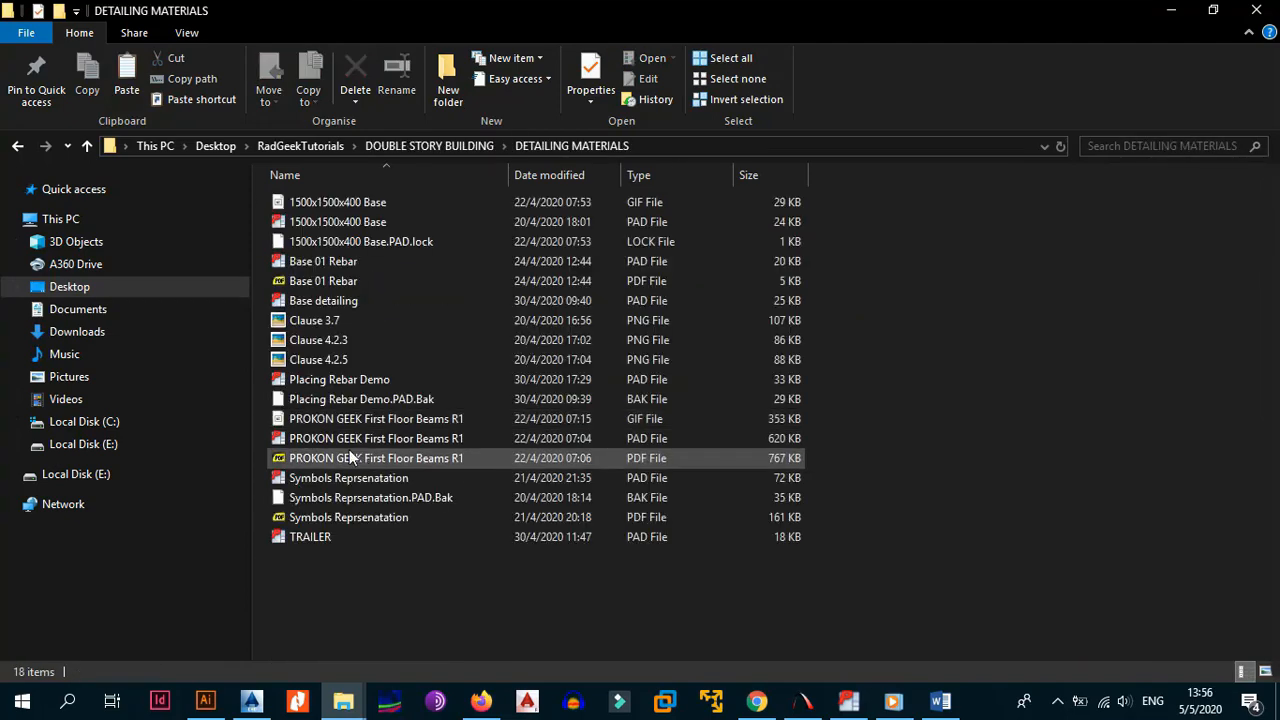
{"action": "left_click", "coordinate": [87, 146]}
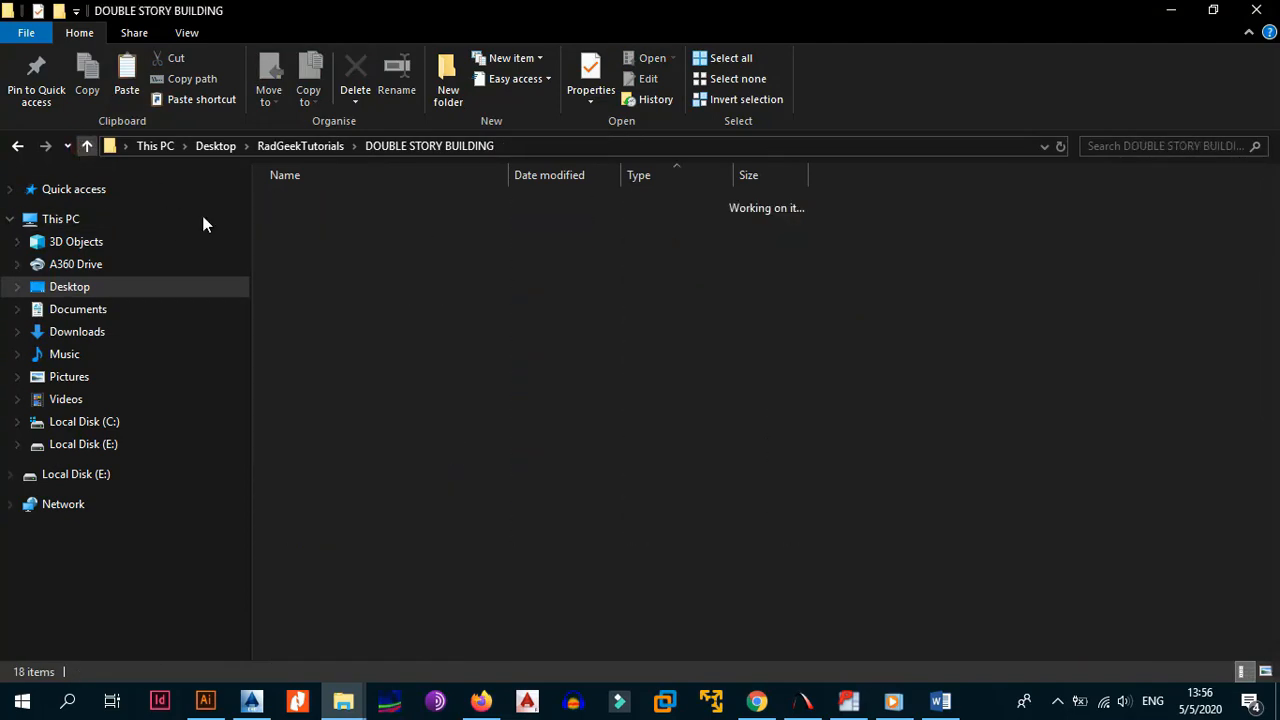
- Search the computer for "FOUNDATIONS", look over the matching files, and dismiss the search
{"action": "left_click", "coordinate": [67, 703]}
{"action": "type", "text": "OUND"}
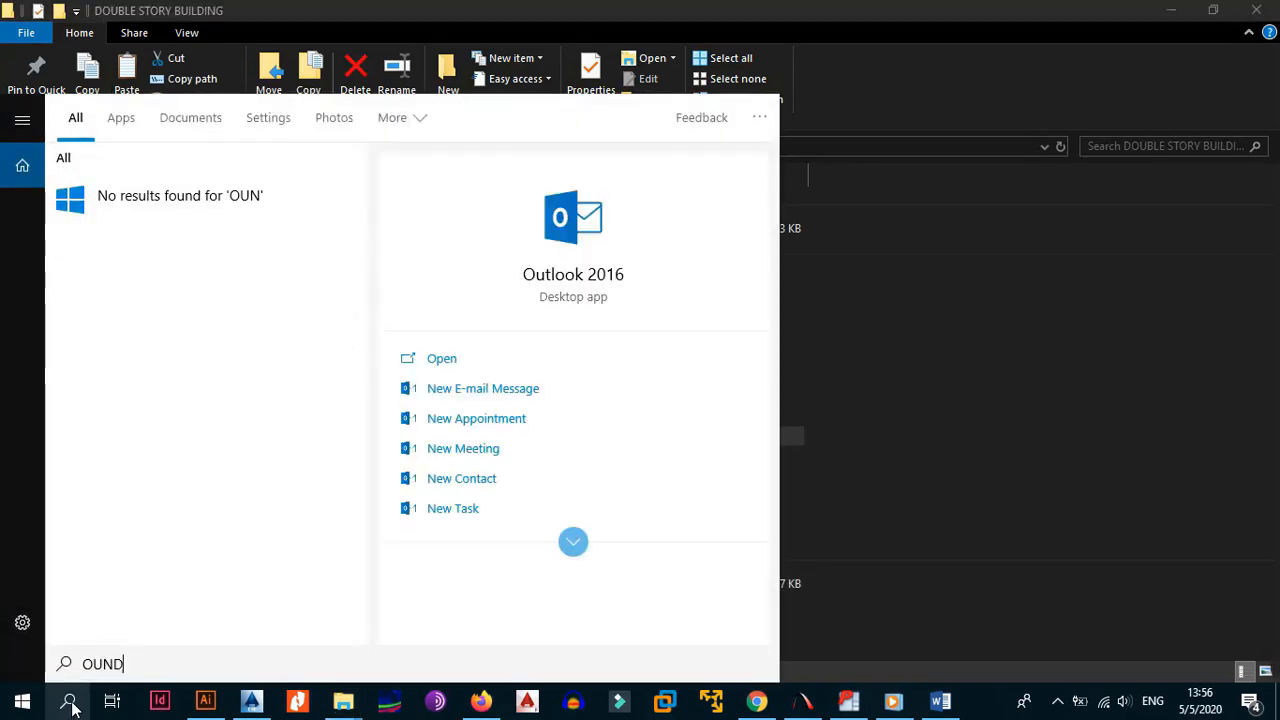
{"action": "key", "text": "BackSpace"}
{"action": "key", "text": "BackSpace"}
{"action": "key", "text": "BackSpace"}
{"action": "key", "text": "BackSpace"}
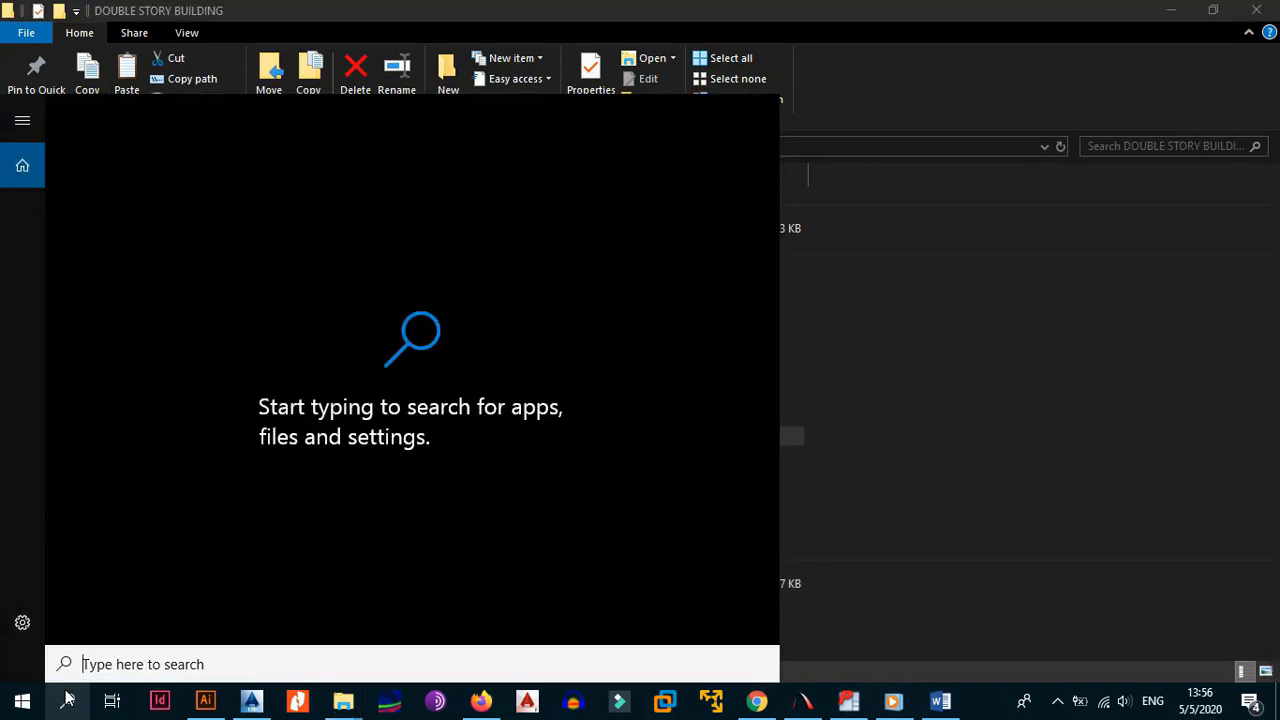
{"action": "type", "text": "FOUNDATIONS"}
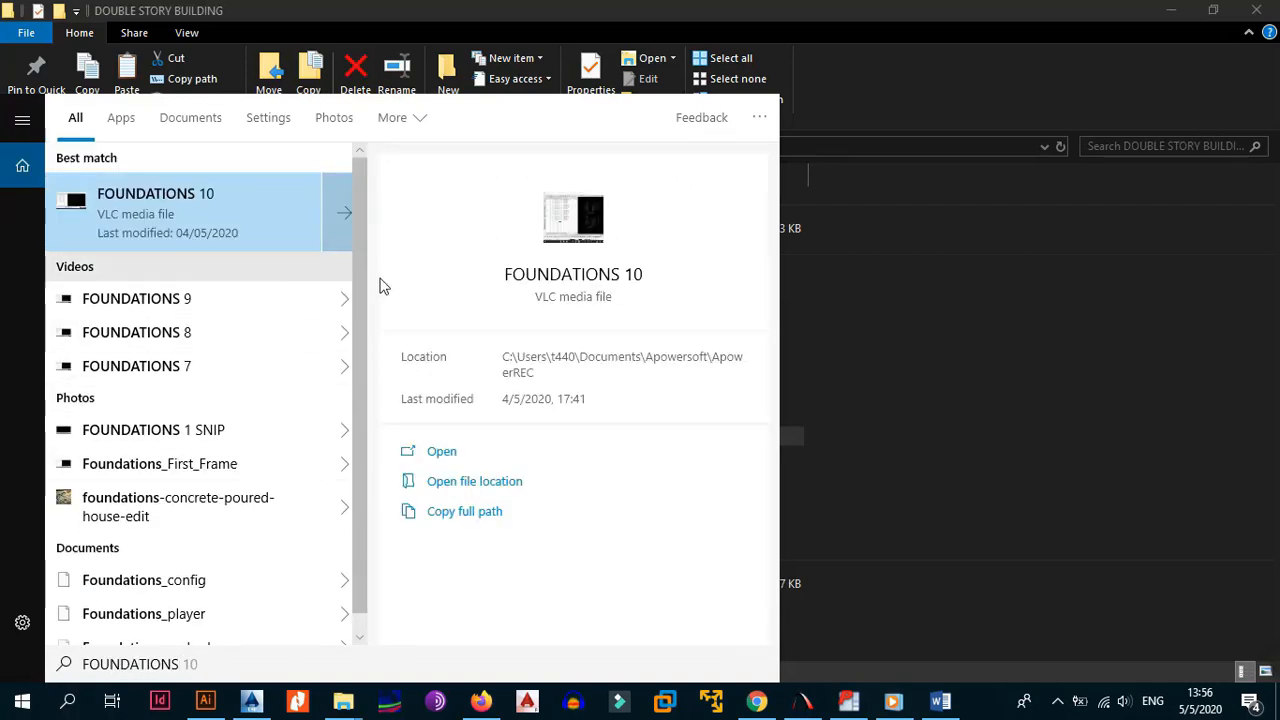
{"action": "key", "text": "BackSpace"}
{"action": "key", "text": "BackSpace"}
{"action": "key", "text": "BackSpace"}
{"action": "key", "text": "BackSpace"}
{"action": "key", "text": "BackSpace"}
{"action": "key", "text": "BackSpace"}
{"action": "key", "text": "BackSpace"}
{"action": "key", "text": "BackSpace"}
{"action": "key", "text": "BackSpace"}
{"action": "key", "text": "BackSpace"}
{"action": "key", "text": "BackSpace"}
{"action": "left_click", "coordinate": [1042, 395]}
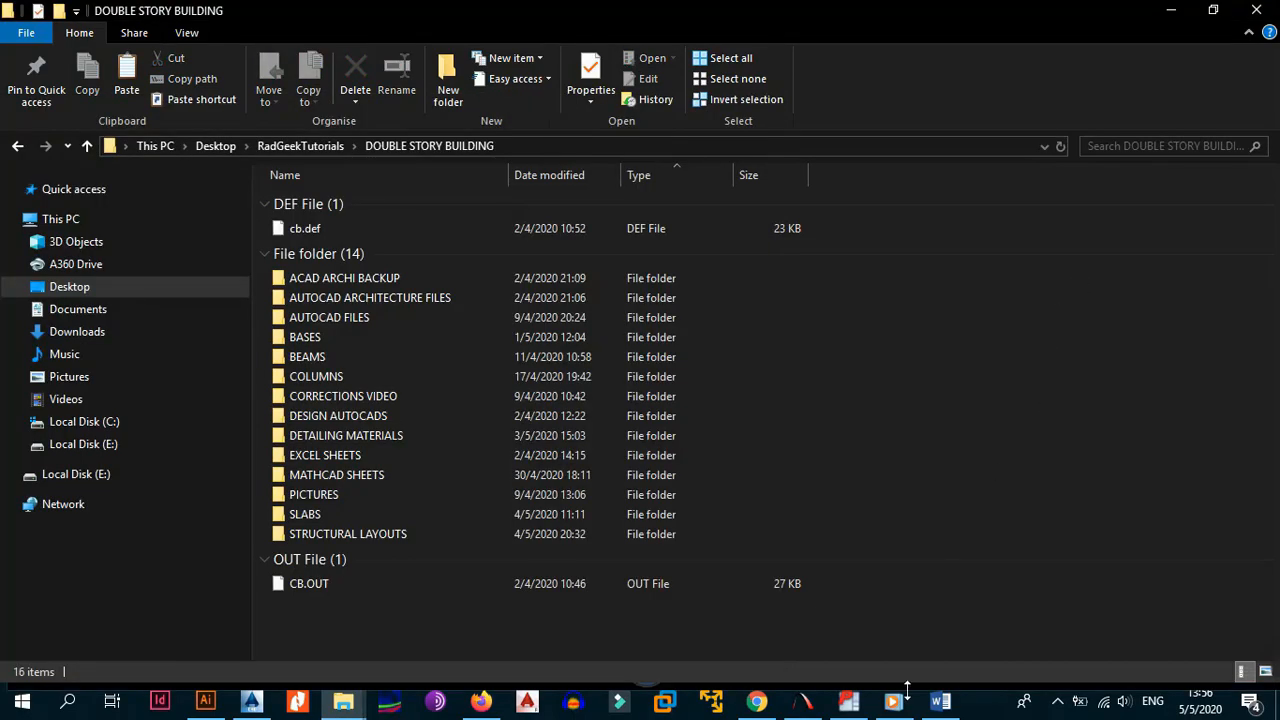
- Switch back to PADDS and check the horizontal construction lines in the lower part of the paper frame
{"action": "left_click", "coordinate": [849, 702]}
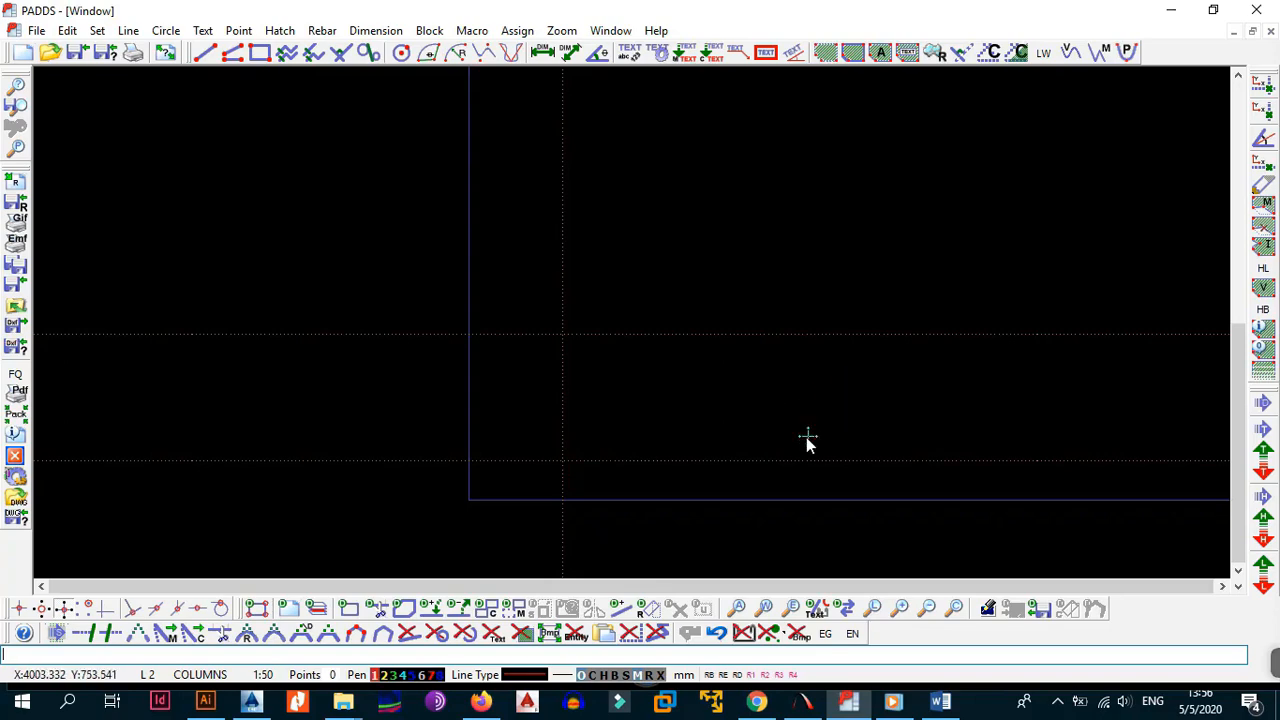
{"action": "scroll", "coordinate": [808, 443], "scroll_direction": "down", "scroll_amount": 2}
{"action": "middle_click_drag", "start_coordinate": [803, 390], "coordinate": [727, 448]}
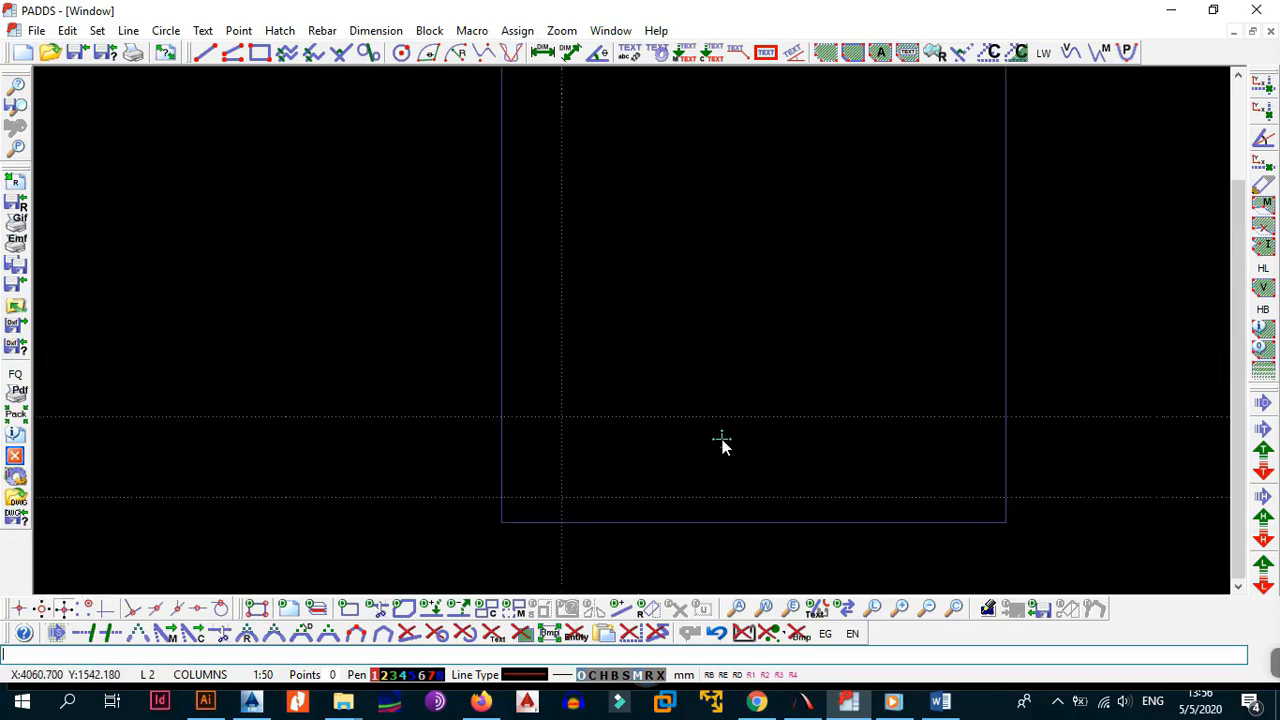
{"action": "left_click", "coordinate": [575, 634]}
- Switch to AutoCAD Civil 3D and add a vertical linear dimension between the tops of the first and ground floor slabs in section A-A
{"action": "left_click", "coordinate": [205, 701]}
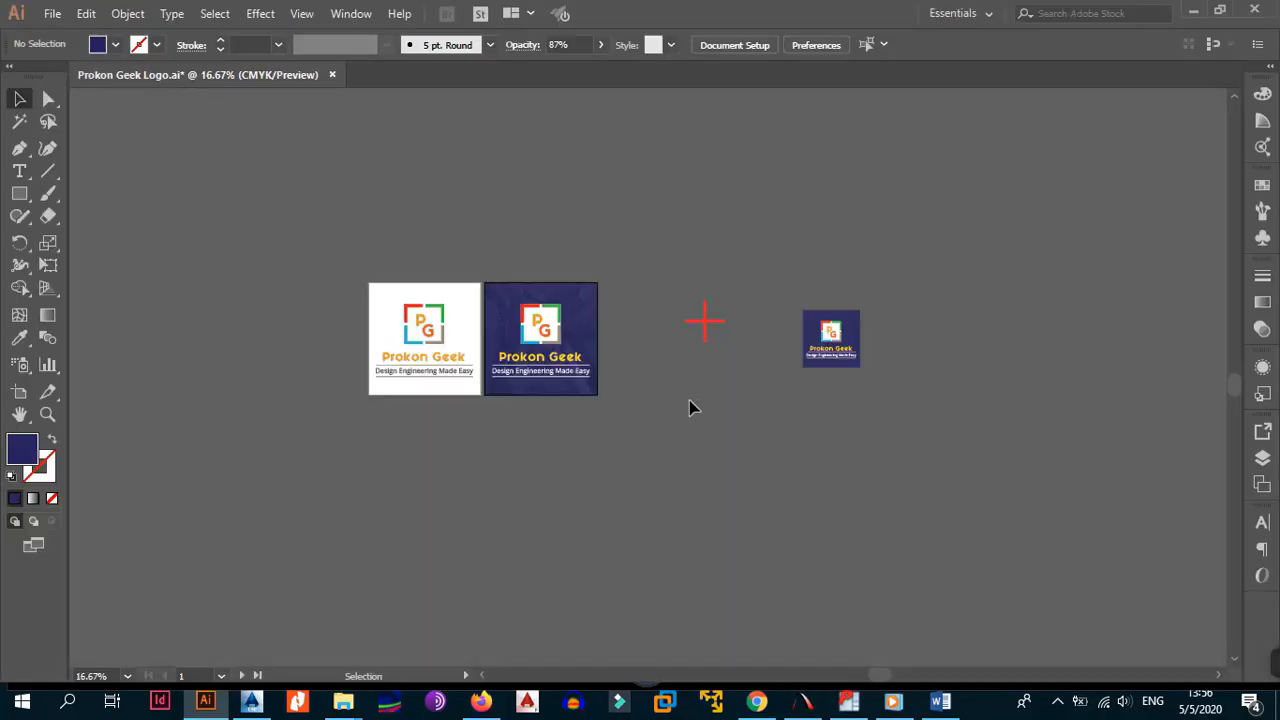
{"action": "left_click", "coordinate": [251, 701]}
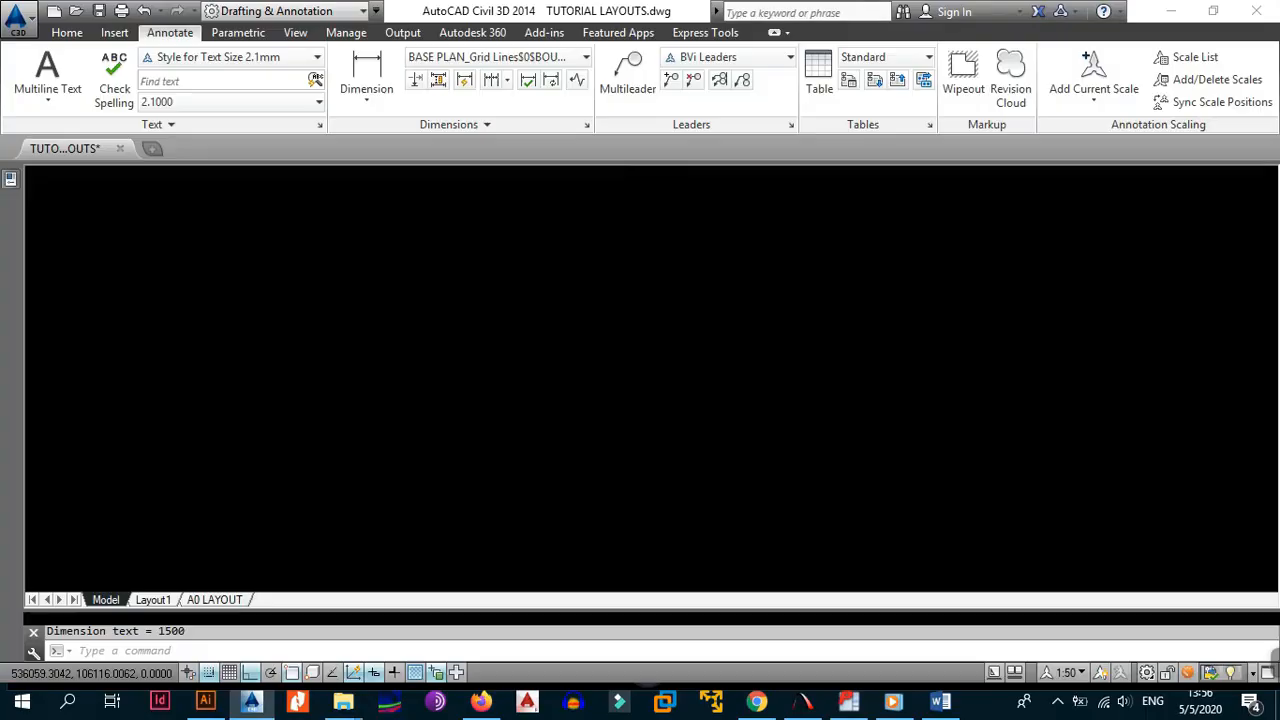
{"action": "scroll", "coordinate": [603, 398], "scroll_direction": "down", "scroll_amount": 2}
{"action": "scroll", "coordinate": [603, 398], "scroll_direction": "down", "scroll_amount": 4}
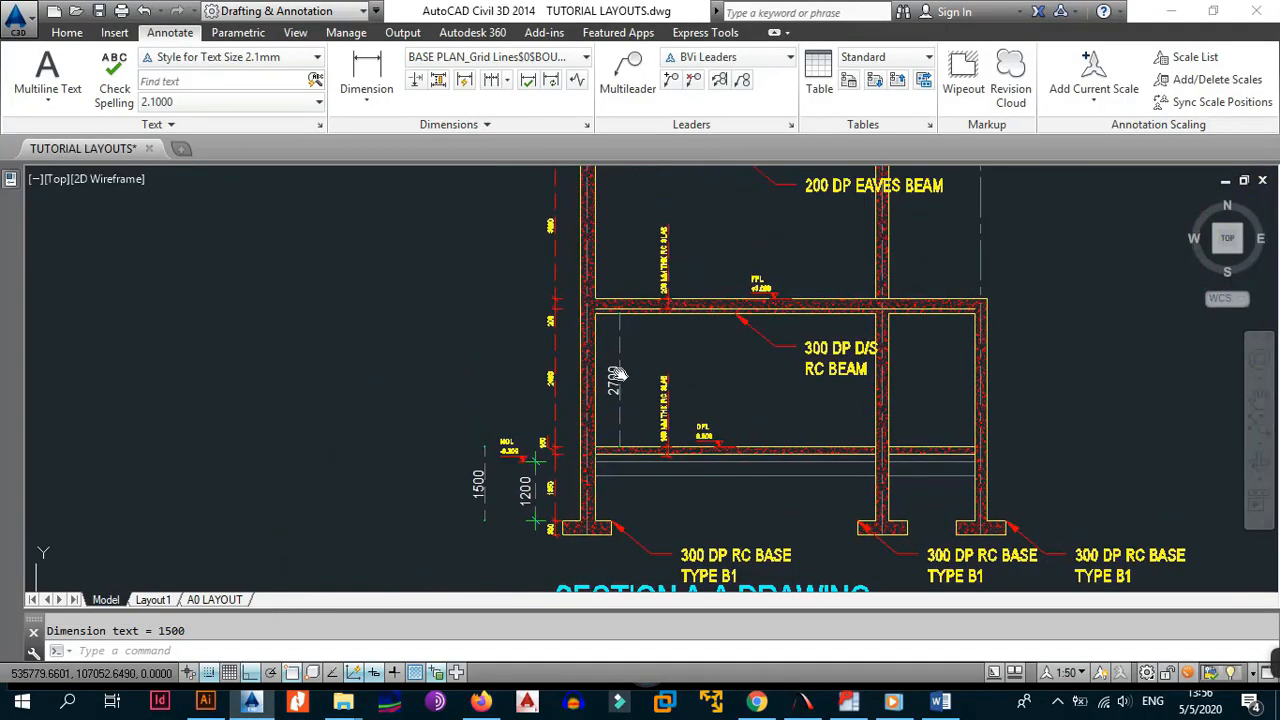
{"action": "scroll", "coordinate": [492, 428], "scroll_direction": "up", "scroll_amount": 2}
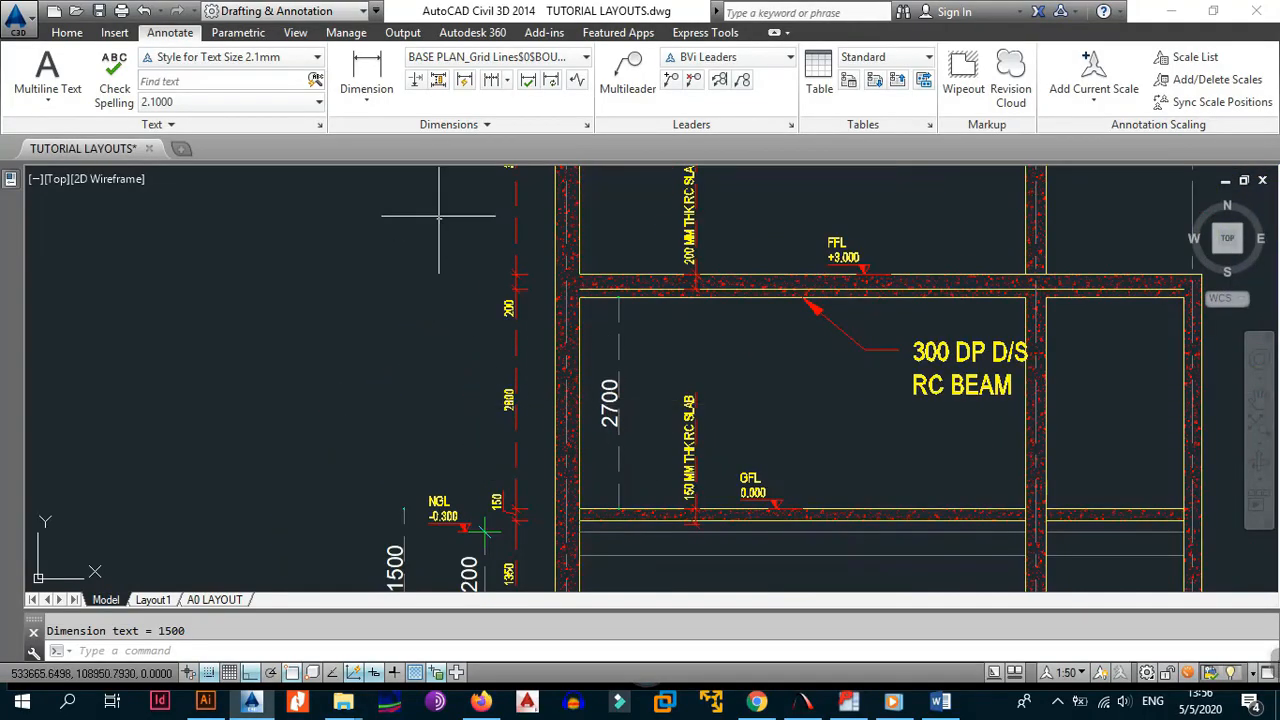
{"action": "left_click", "coordinate": [366, 99]}
{"action": "left_click", "coordinate": [380, 128]}
{"action": "scroll", "coordinate": [597, 290], "scroll_direction": "up", "scroll_amount": 3}
{"action": "left_click", "coordinate": [597, 290]}
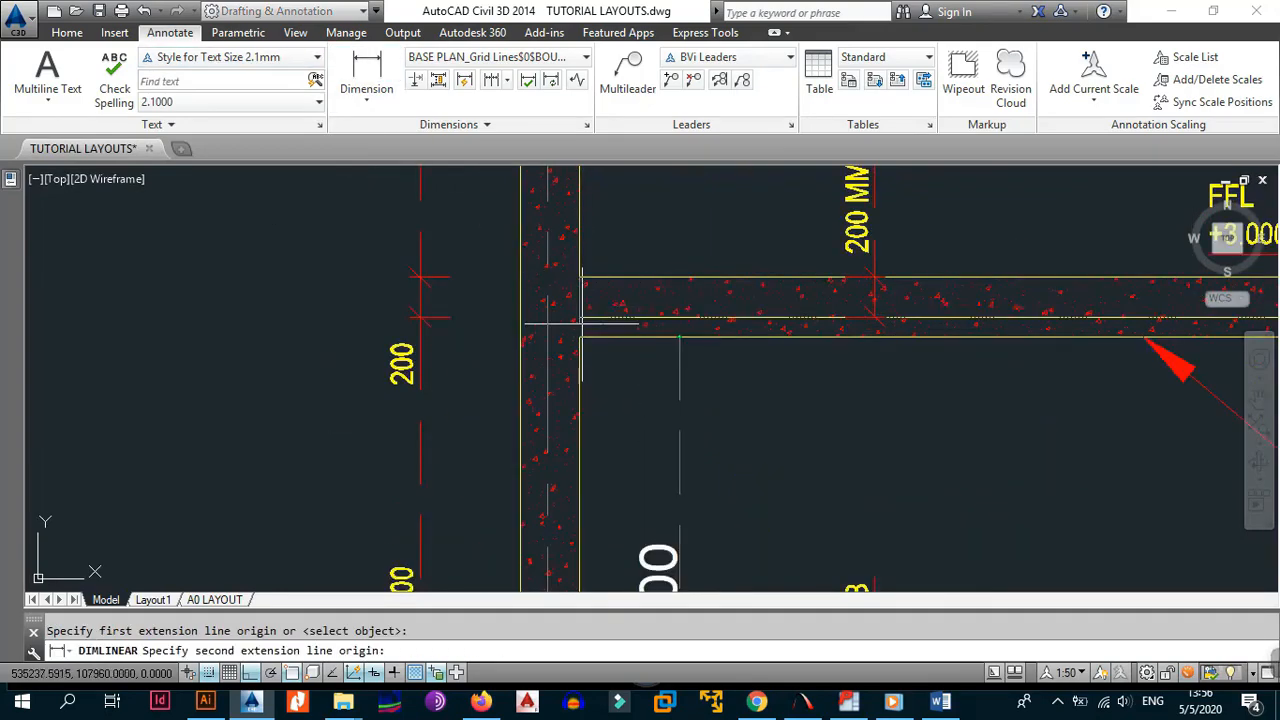
{"action": "scroll", "coordinate": [580, 330], "scroll_direction": "down", "scroll_amount": 4}
{"action": "scroll", "coordinate": [332, 435], "scroll_direction": "up", "scroll_amount": 4}
{"action": "left_click", "coordinate": [332, 435]}
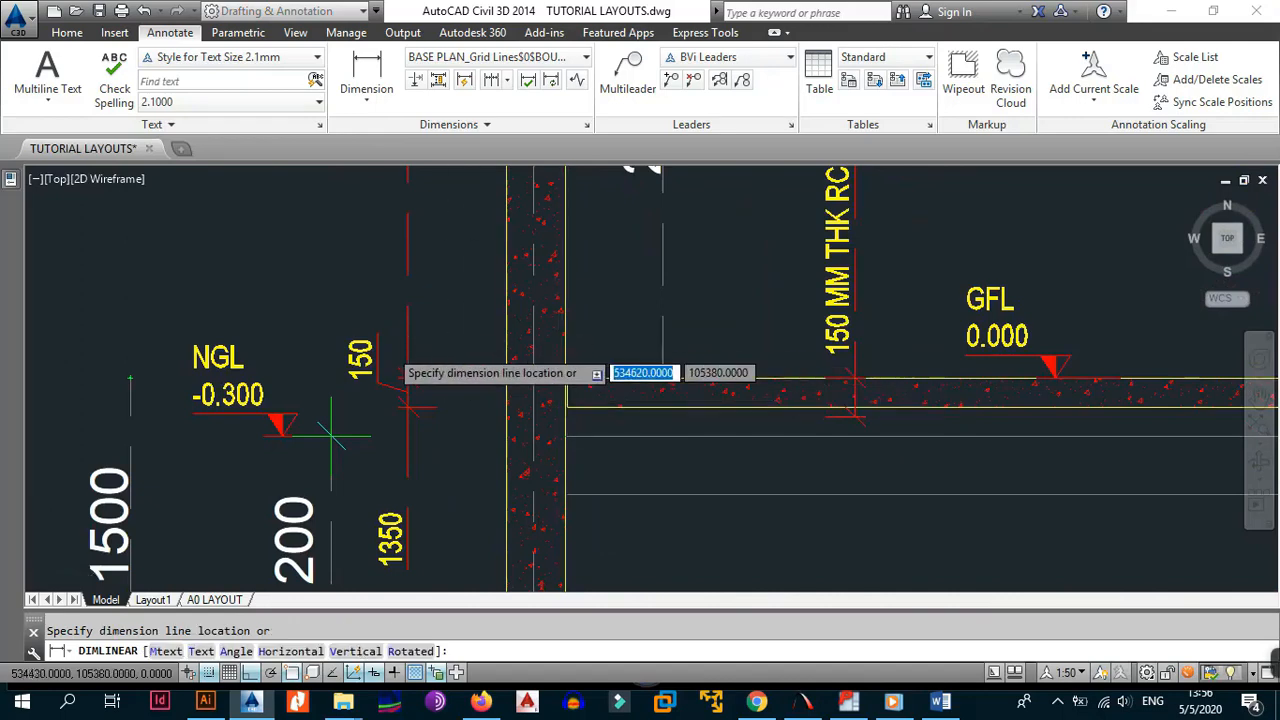
{"action": "scroll", "coordinate": [332, 435], "scroll_direction": "down", "scroll_amount": 5}
{"action": "left_click", "coordinate": [400, 425]}
{"action": "scroll", "coordinate": [396, 362], "scroll_direction": "up", "scroll_amount": 3}
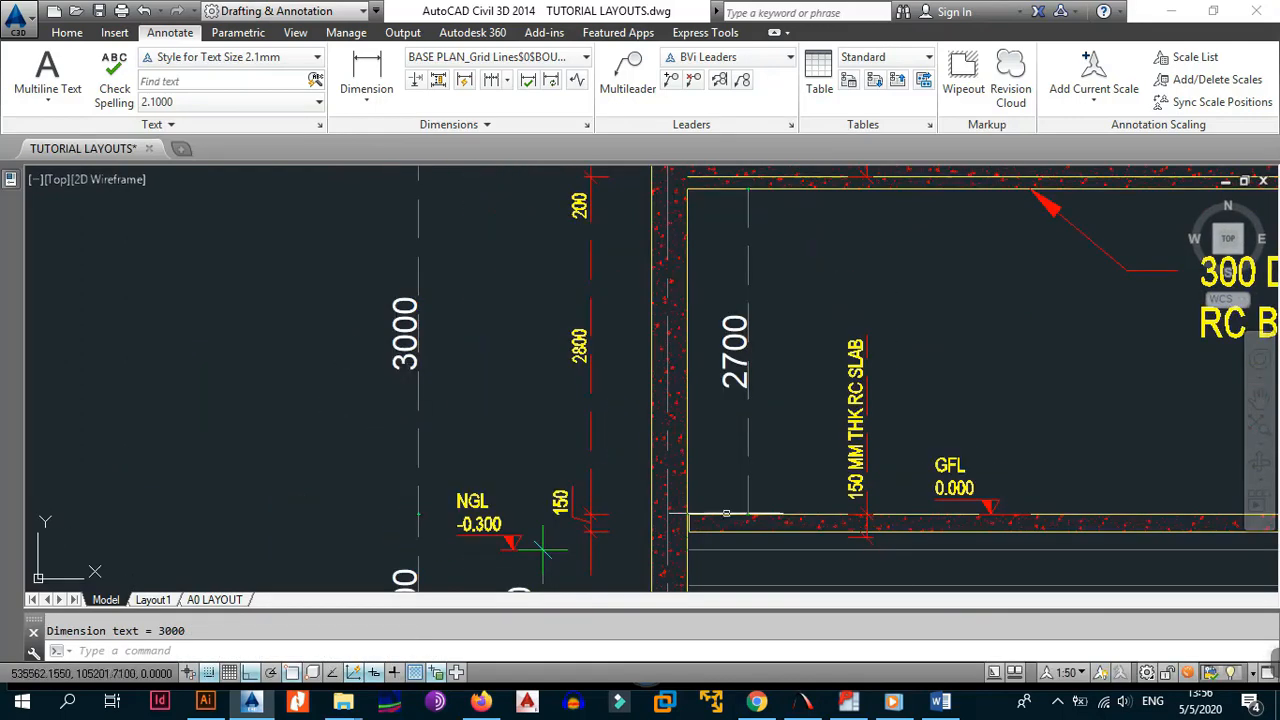
- Return to PADDS and add a horizontal construction line 3000 above the upper of the two existing ones
{"action": "left_click", "coordinate": [848, 703]}
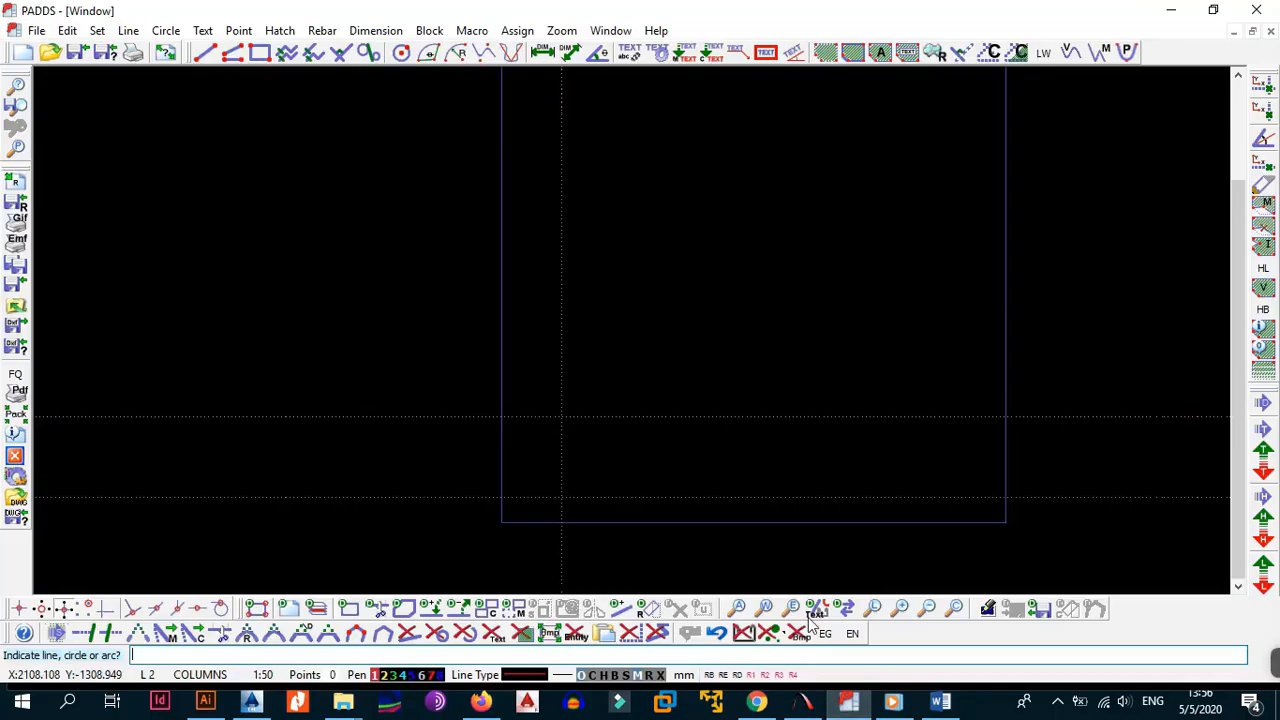
{"action": "left_click", "coordinate": [745, 427]}
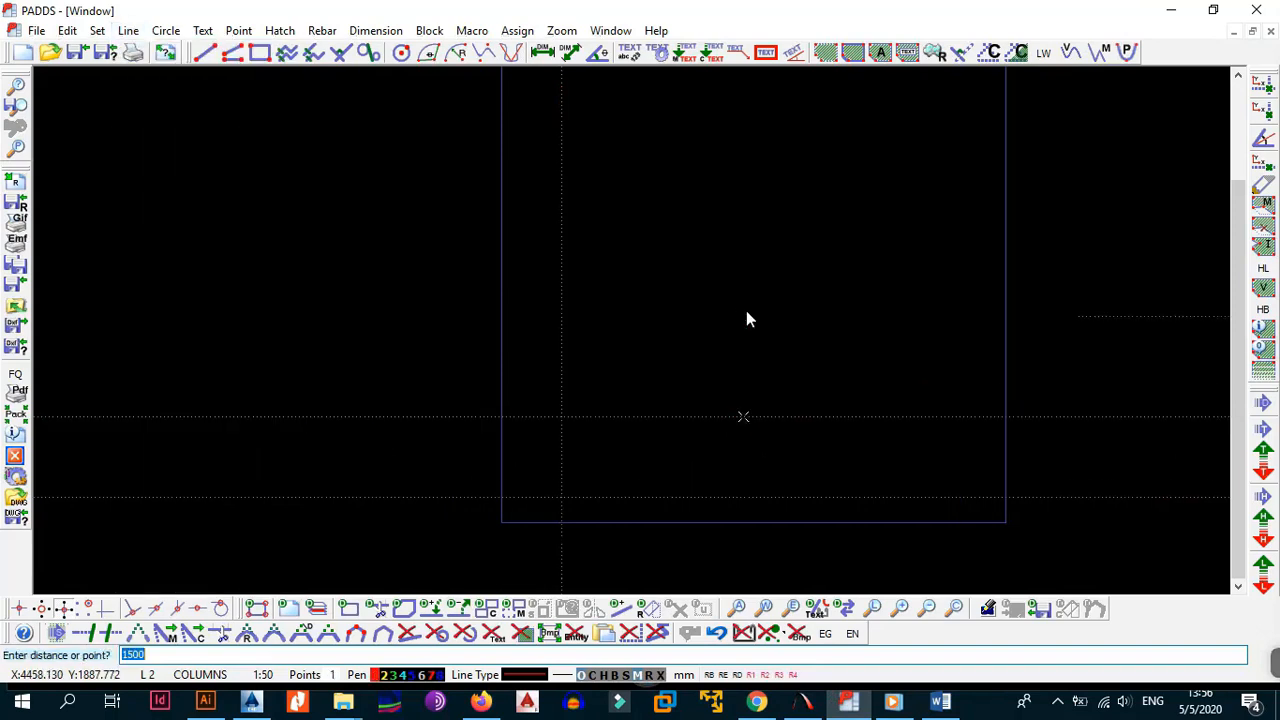
{"action": "type", "text": "3000"}
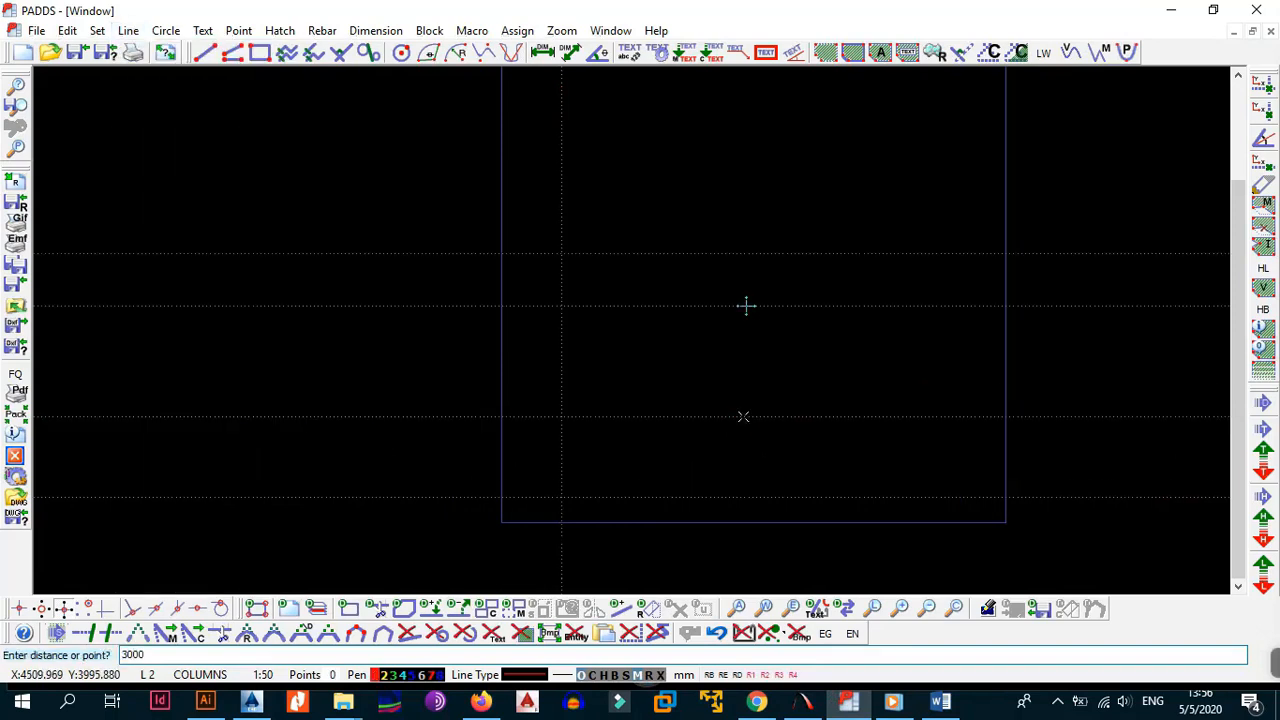
{"action": "middle_click_drag", "start_coordinate": [610, 274], "coordinate": [615, 375]}
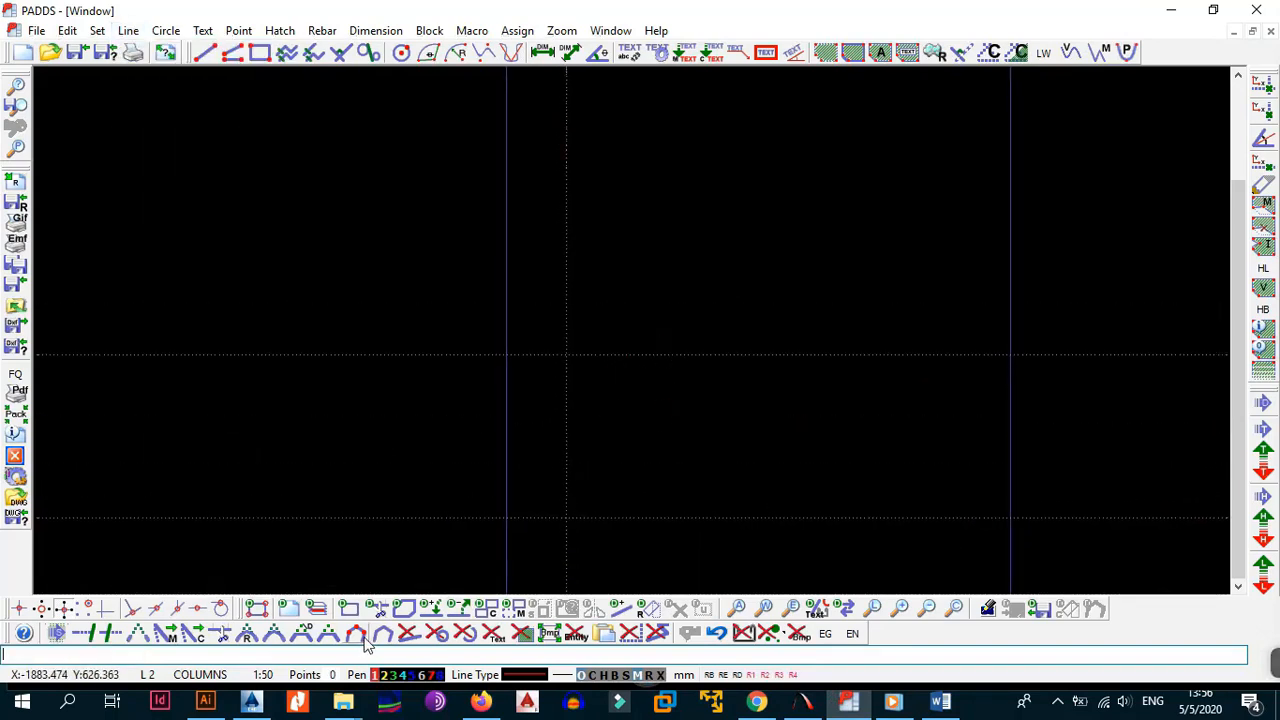
- In AutoCAD Civil 3D, add a vertical linear dimension from the first floor slab's top to the eaves beam's underside in section A-A
{"action": "left_click", "coordinate": [261, 705]}
{"action": "scroll", "coordinate": [646, 407], "scroll_direction": "down", "scroll_amount": 2}
{"action": "middle_click_drag", "start_coordinate": [646, 407], "coordinate": [631, 477]}
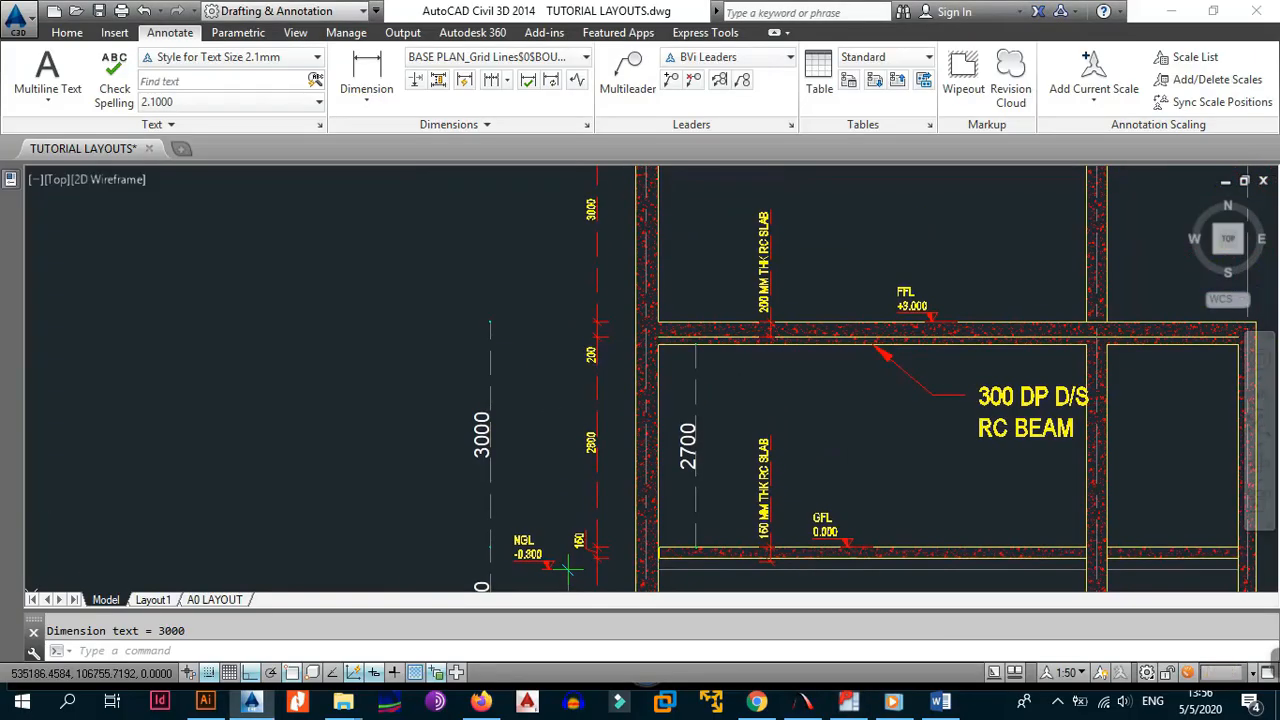
{"action": "right_click", "coordinate": [540, 322]}
{"action": "left_click", "coordinate": [660, 336]}
{"action": "middle_click_drag", "start_coordinate": [668, 338], "coordinate": [654, 553]}
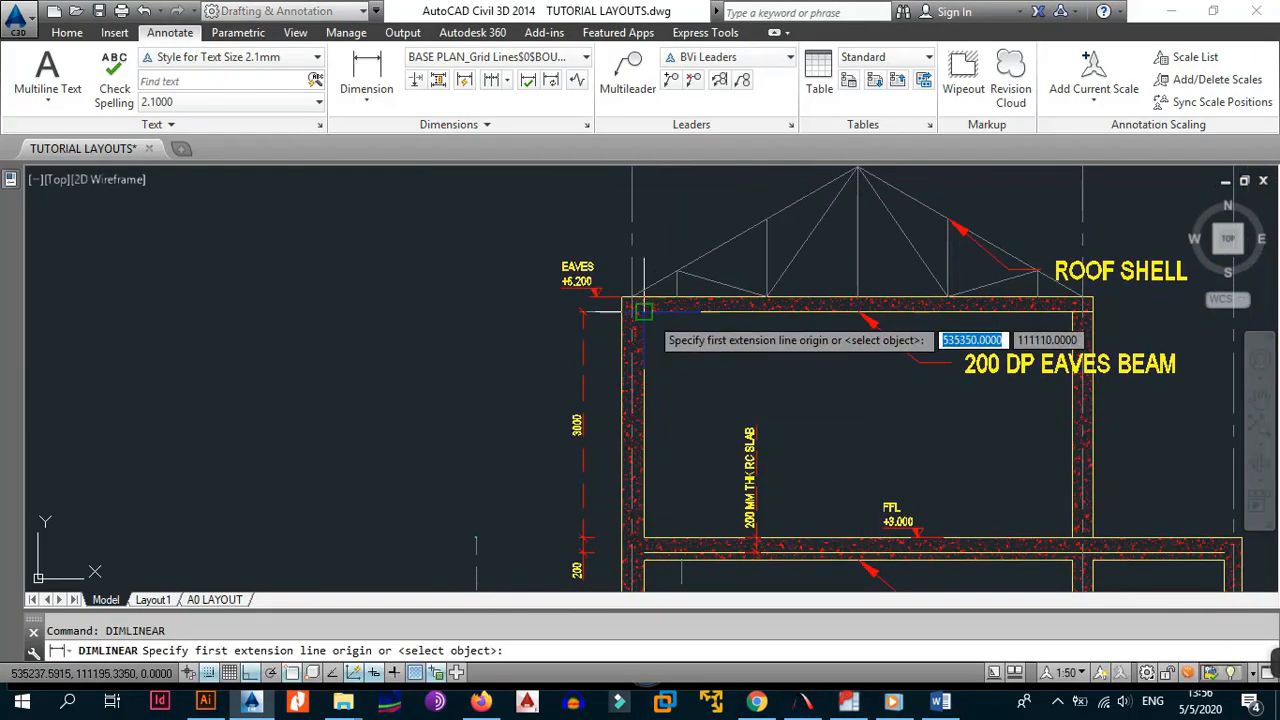
{"action": "left_click", "coordinate": [645, 538]}
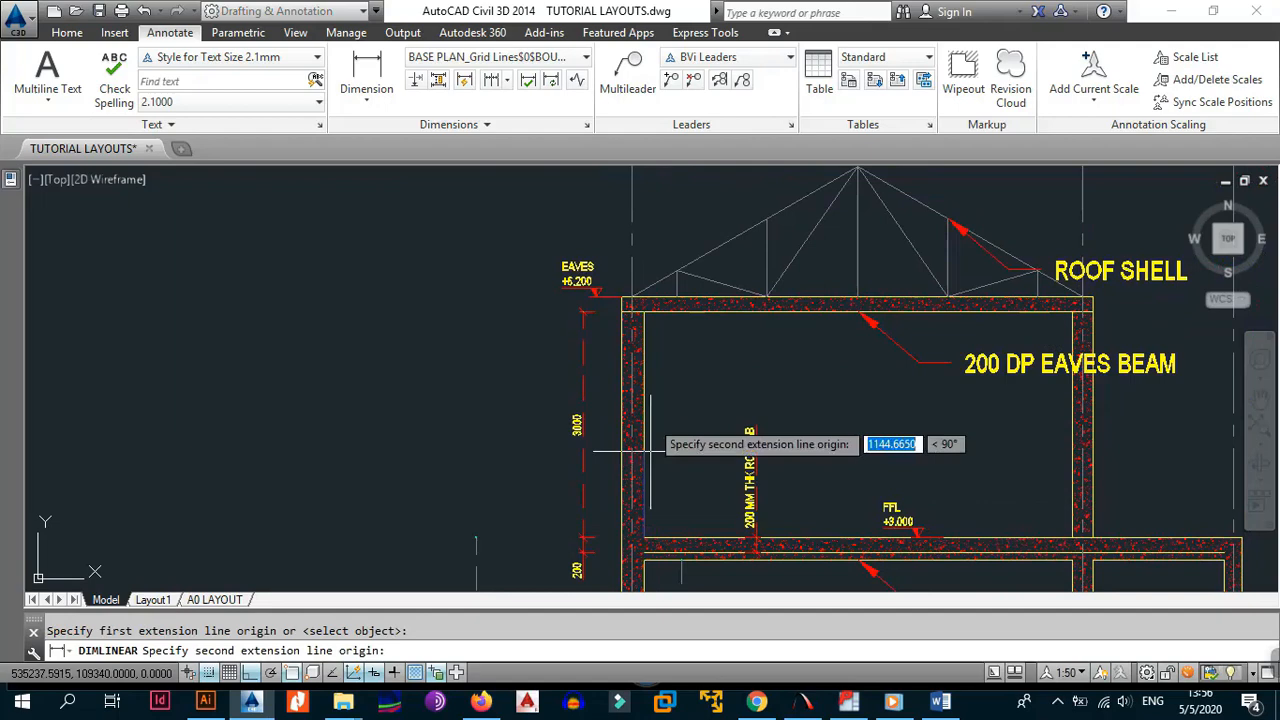
{"action": "left_click", "coordinate": [643, 313]}
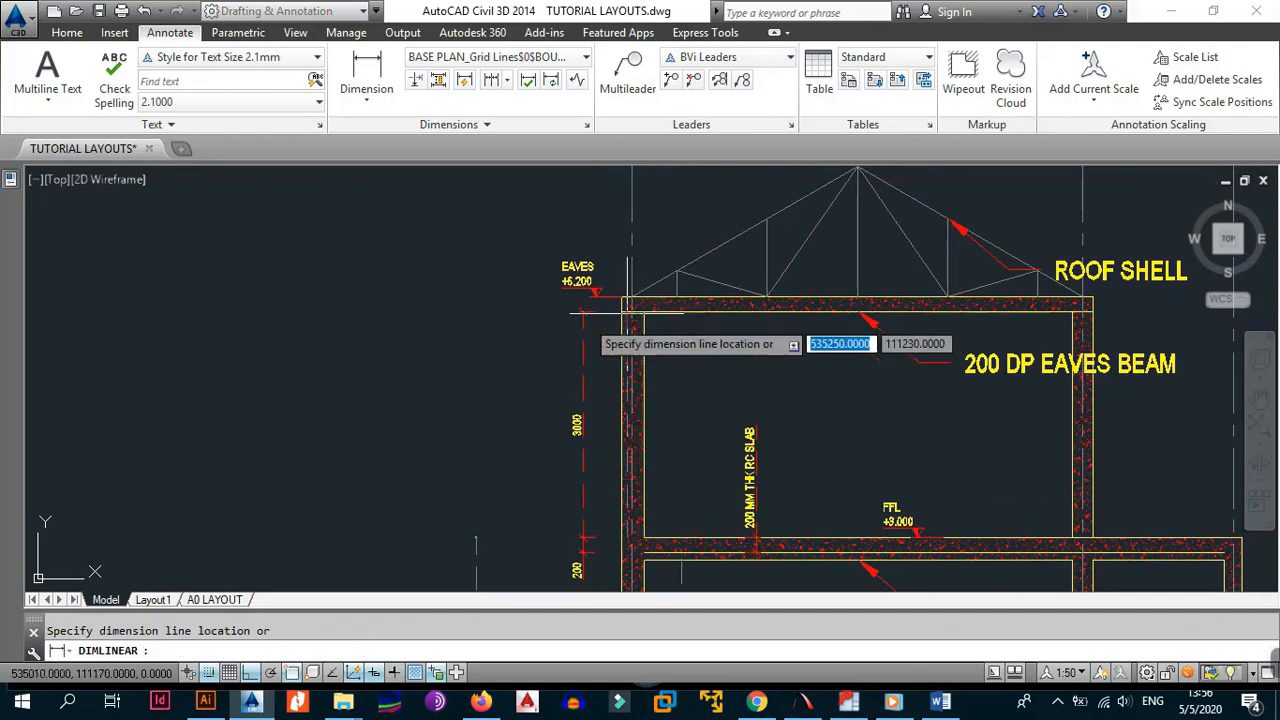
{"action": "left_click", "coordinate": [481, 534]}
- Return to PADDS and add another horizontal construction line 3000 above the topmost one
{"action": "left_click", "coordinate": [848, 701]}
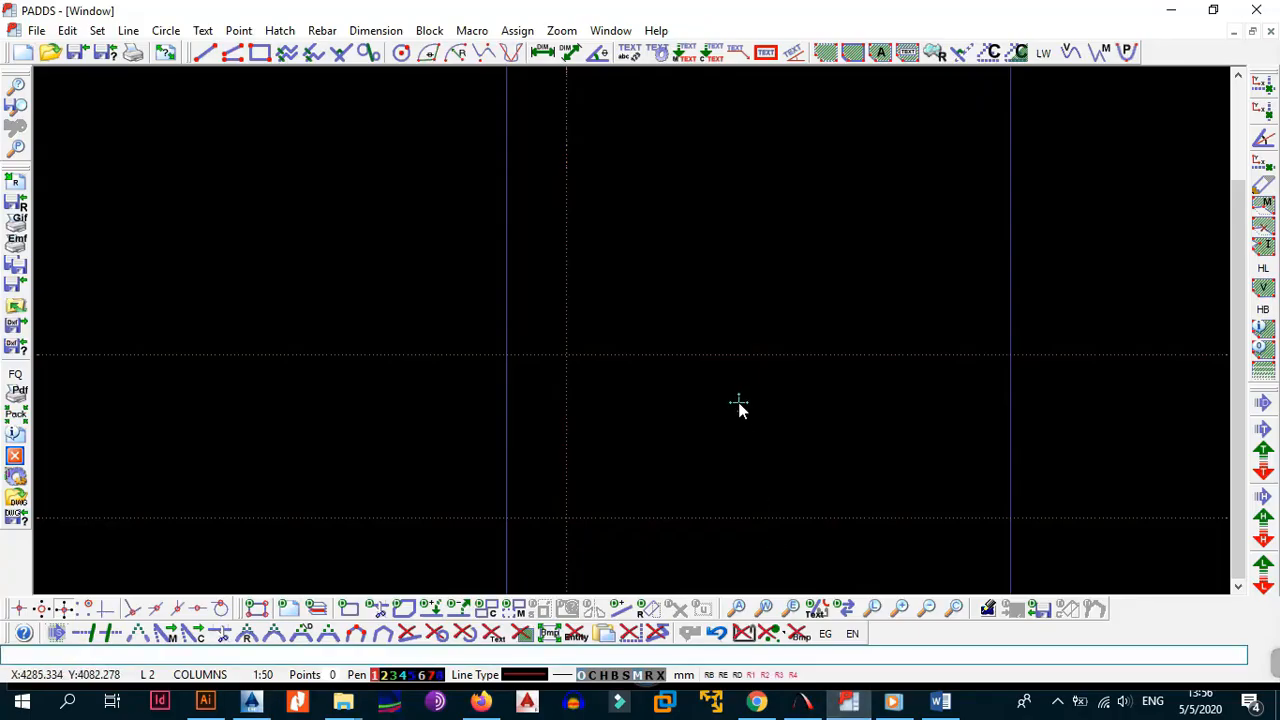
{"action": "left_click", "coordinate": [729, 354]}
{"action": "type", "text": "30"}
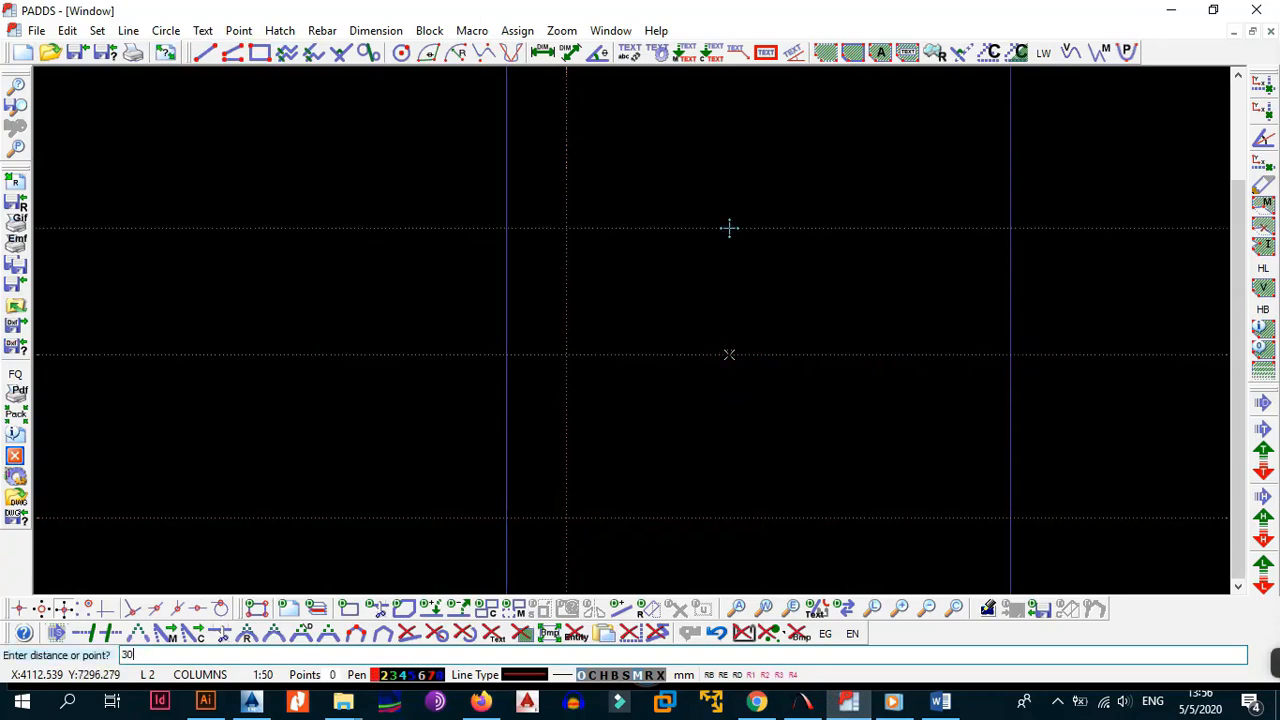
{"action": "type", "text": "00"}
{"action": "key", "text": "Return"}
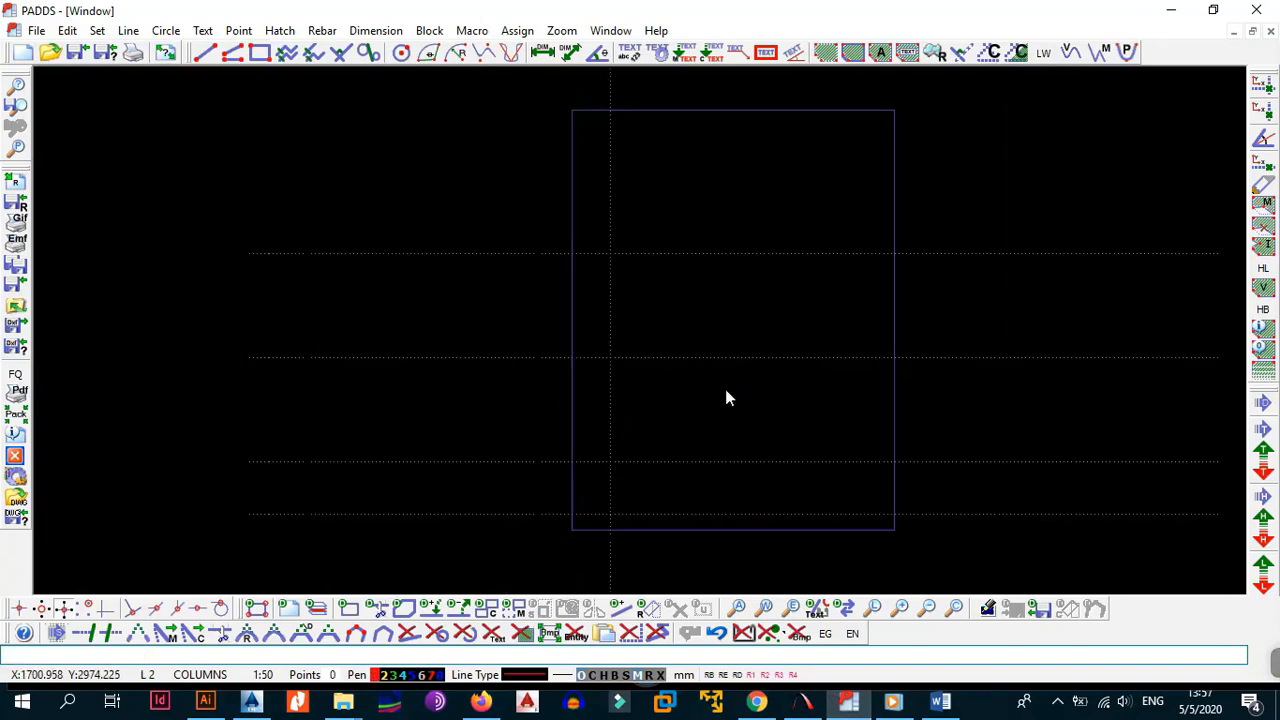
{"action": "scroll", "coordinate": [629, 450], "scroll_direction": "up", "scroll_amount": 1}
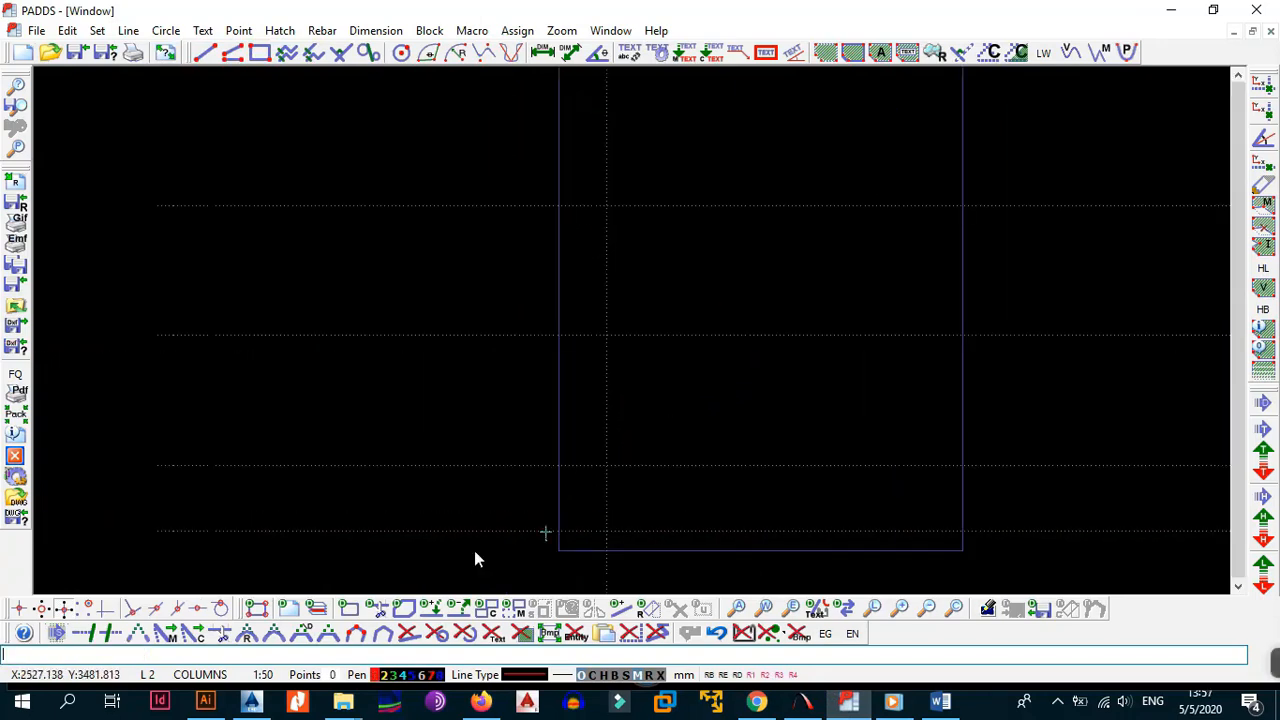
- Make layer 3 (SECTIONS) current and offset the vertical construction line 300 to the right
{"action": "left_click", "coordinate": [156, 675]}
{"action": "type", "text": "3"}
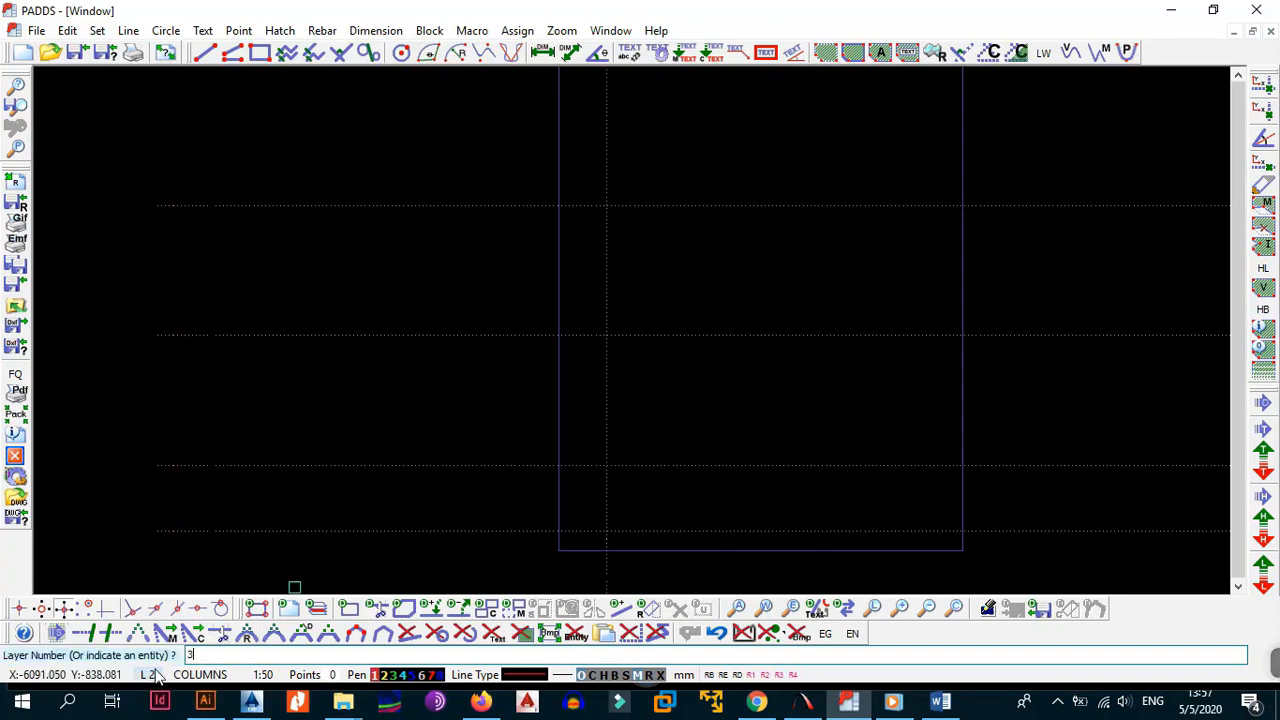
{"action": "key", "text": "Return"}
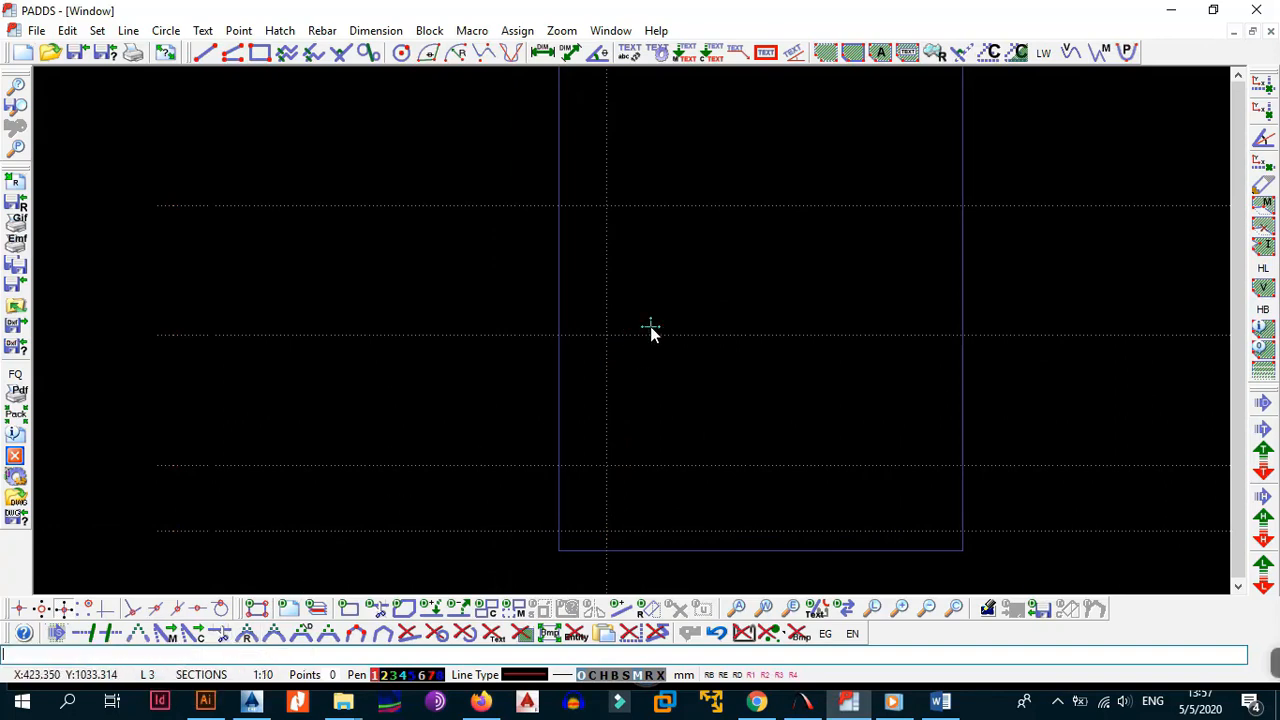
{"action": "left_click", "coordinate": [592, 256]}
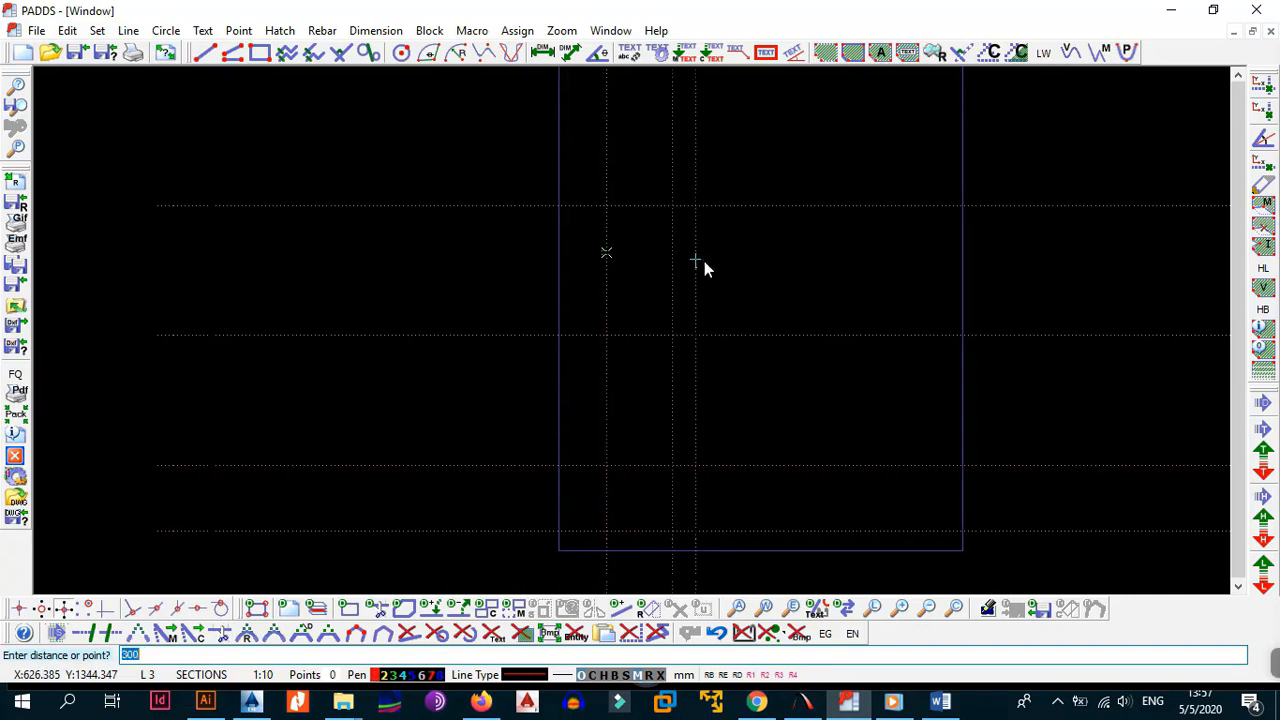
{"action": "scroll", "coordinate": [720, 343], "scroll_direction": "down", "scroll_amount": 4}
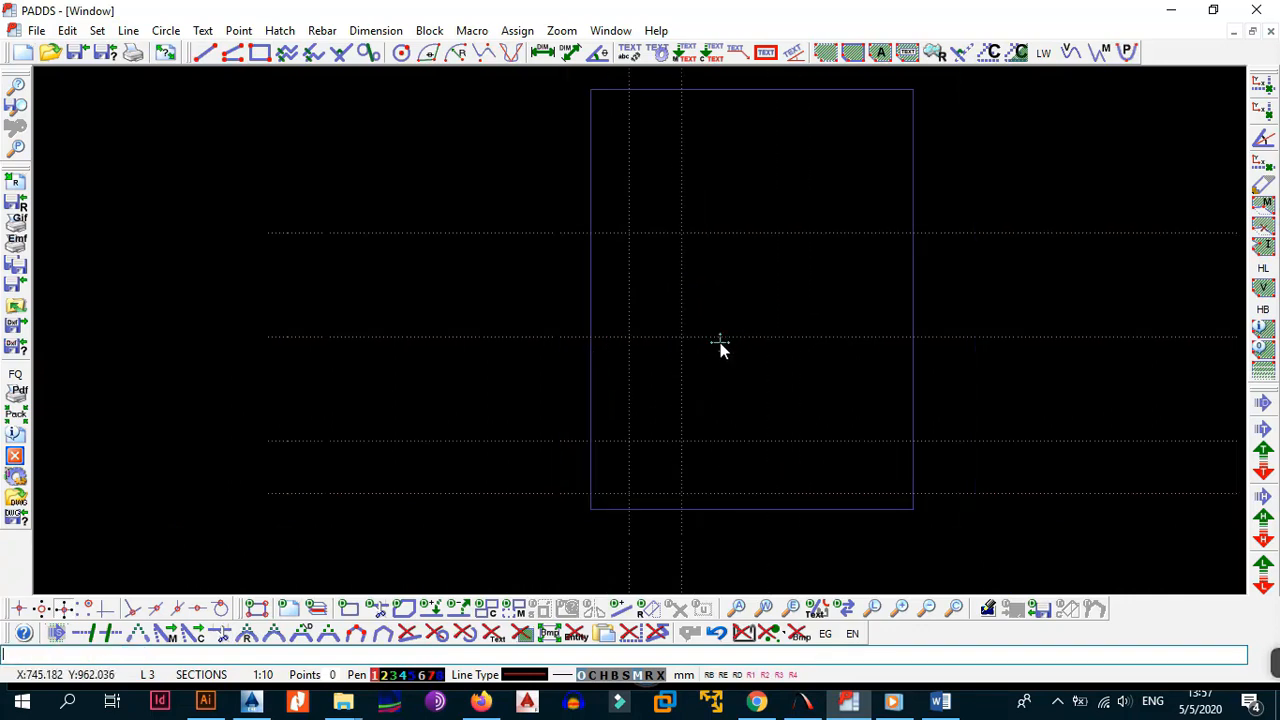
{"action": "scroll", "coordinate": [717, 441], "scroll_direction": "up", "scroll_amount": 2}
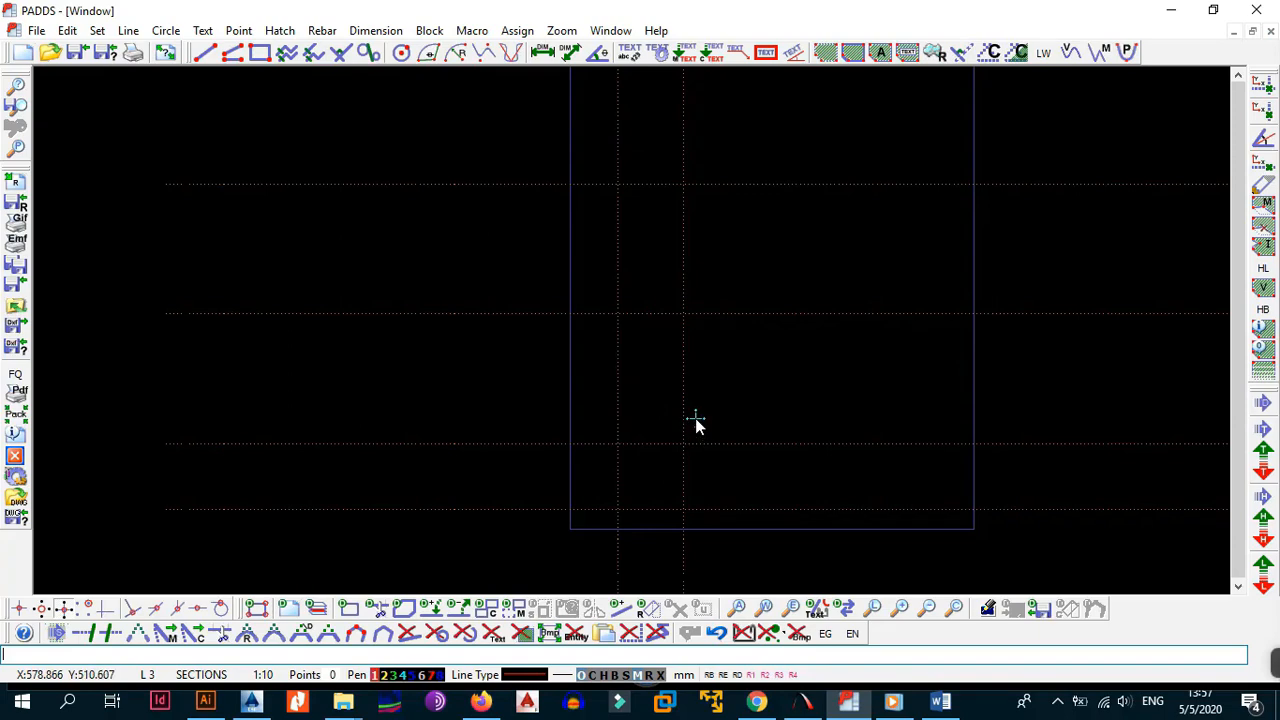
- Draw a line along the right vertical construction line between the lowest and topmost horizontal construction lines
{"action": "key", "text": "alt+l"}
{"action": "key", "text": "l"}
{"action": "left_click", "coordinate": [683, 508]}
{"action": "middle_click_drag", "start_coordinate": [691, 255], "coordinate": [675, 313]}
{"action": "left_click", "coordinate": [696, 316]}
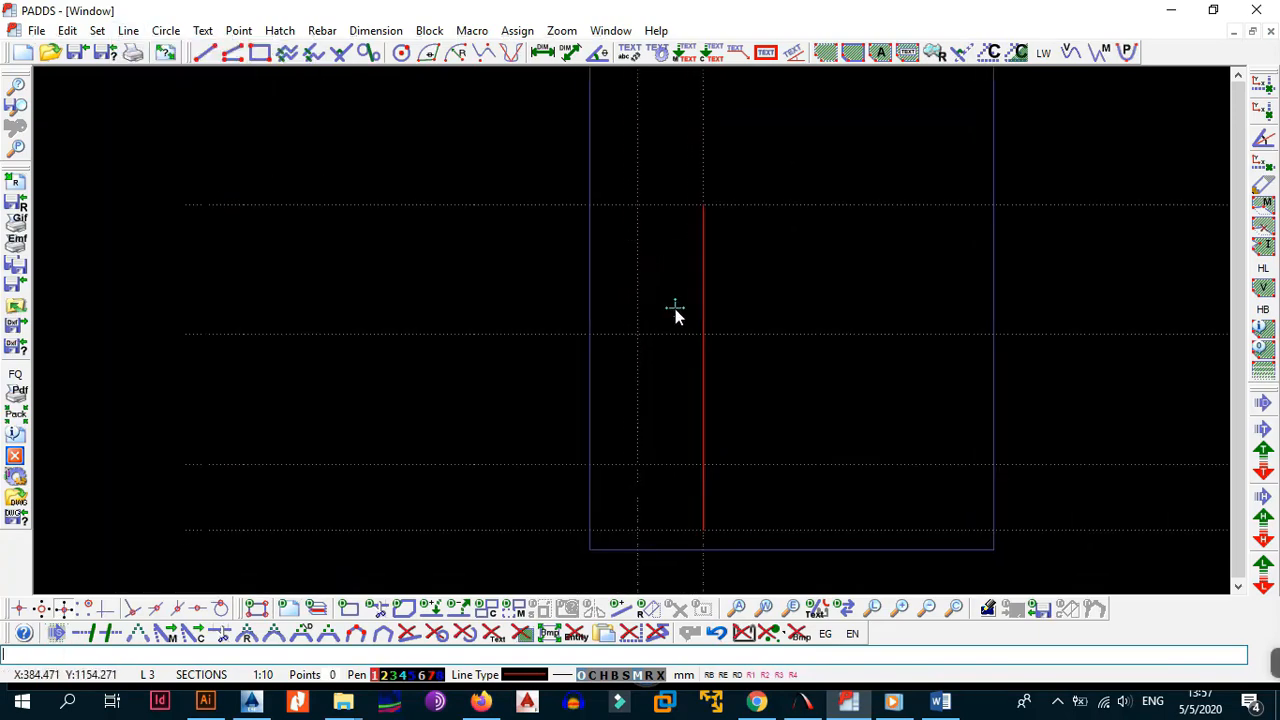
- Delete the line drawn along the right vertical construction line
{"action": "key", "text": "alt+e"}
{"action": "key", "text": "e"}
{"action": "left_click", "coordinate": [703, 308]}
- Draw a line along the left vertical construction line from the topmost to the lowest horizontal construction line
{"action": "key", "text": "alt+l"}
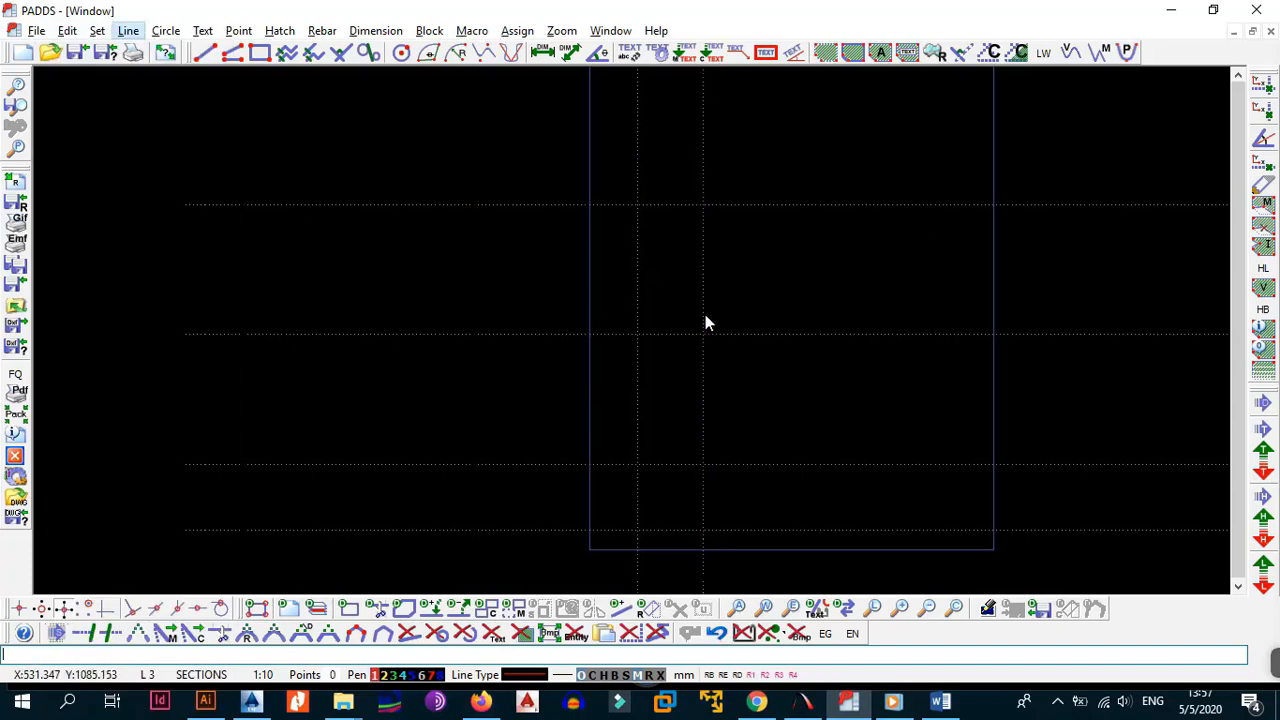
{"action": "key", "text": "l"}
{"action": "left_click", "coordinate": [635, 206]}
{"action": "left_click", "coordinate": [642, 525]}
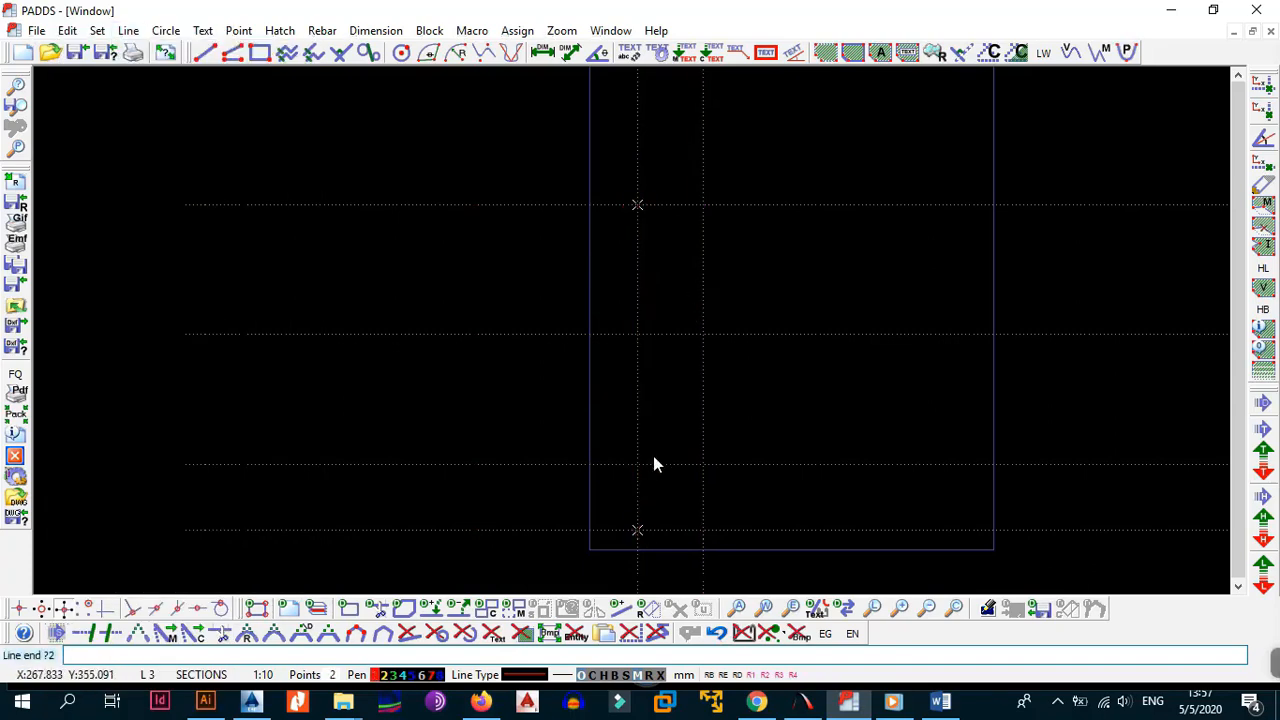
{"action": "scroll", "coordinate": [720, 490], "scroll_direction": "up", "scroll_amount": 1}
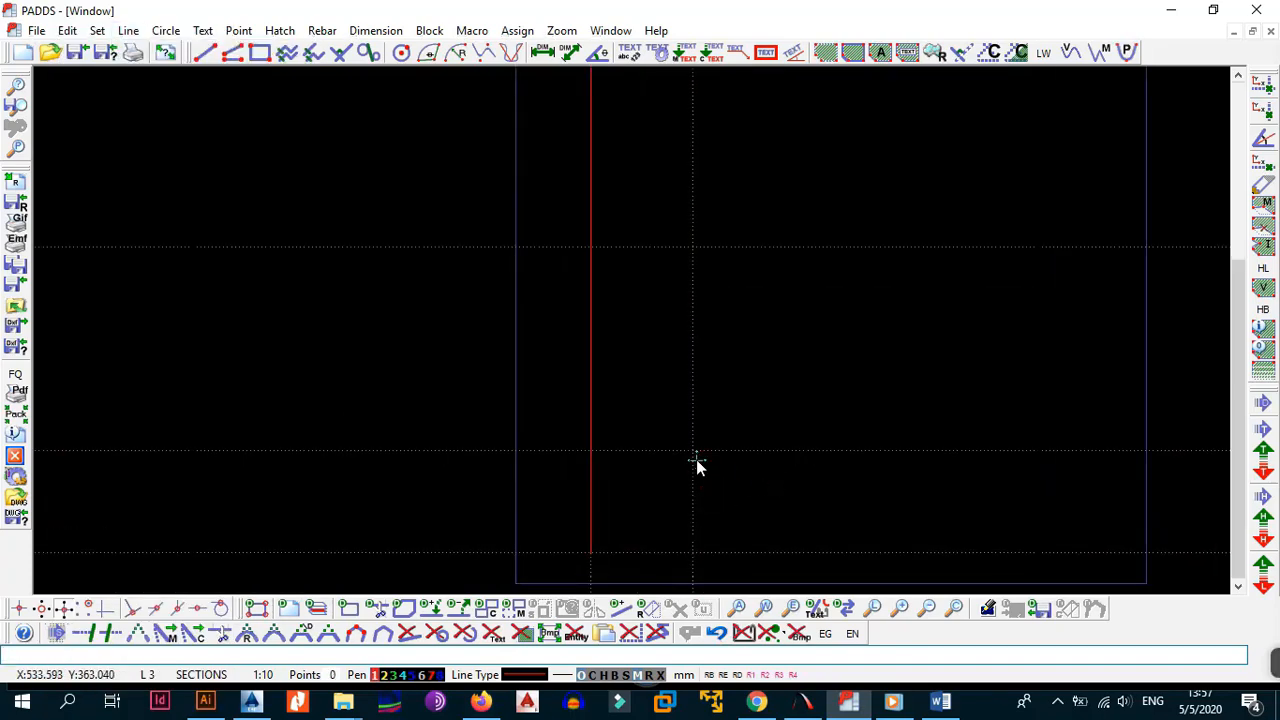
{"action": "key", "text": "Escape"}
- Offset the right vertical construction line 10 to the right
{"action": "key", "text": "alt+l"}
{"action": "key", "text": "p"}
{"action": "left_click", "coordinate": [694, 403]}
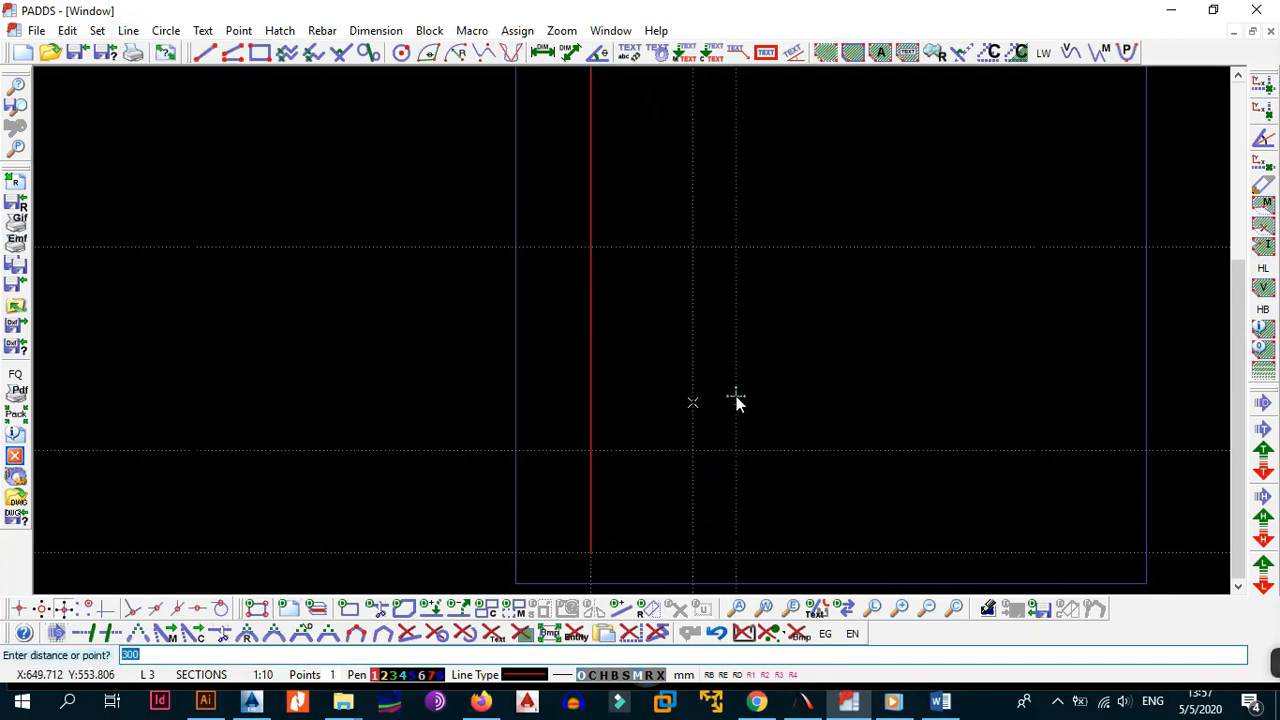
{"action": "type", "text": "10"}
{"action": "key", "text": "Return"}
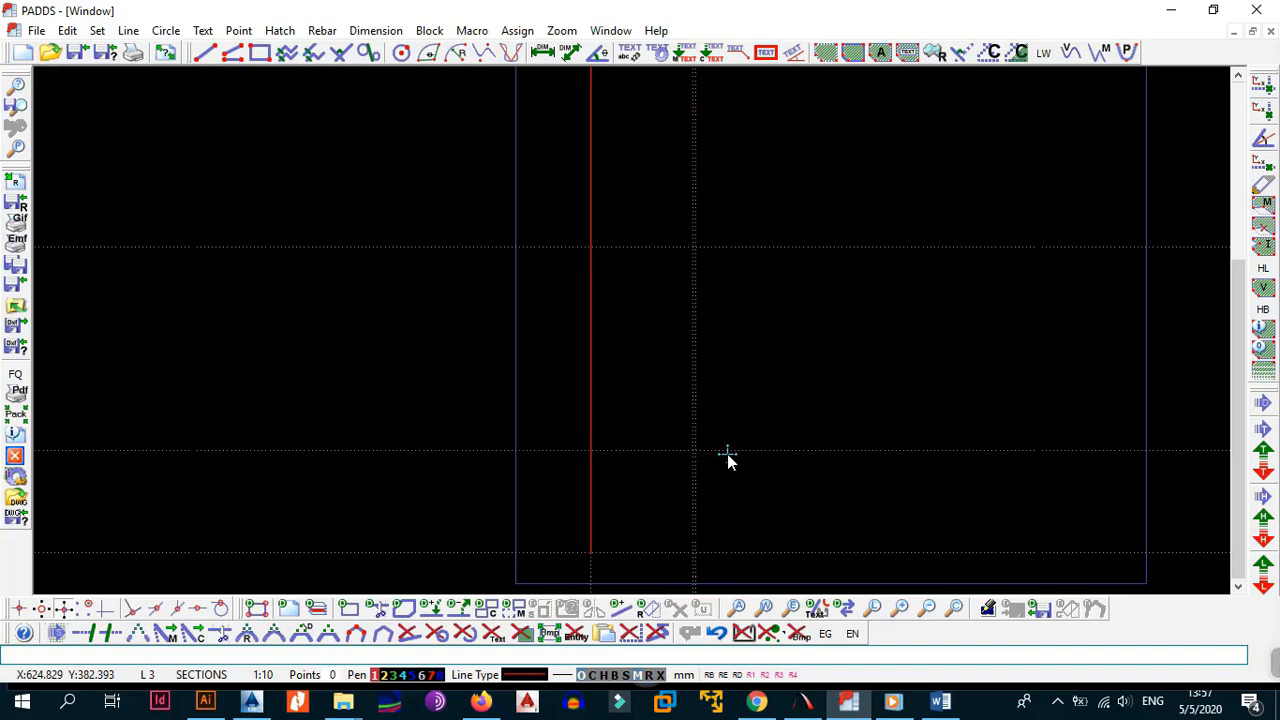
- Draw a horizontal line to the right from the new vertical construction line along the second-lowest horizontal construction line
{"action": "scroll", "coordinate": [703, 450], "scroll_direction": "up", "scroll_amount": 1}
{"action": "middle_click_drag", "start_coordinate": [708, 464], "coordinate": [607, 379]}
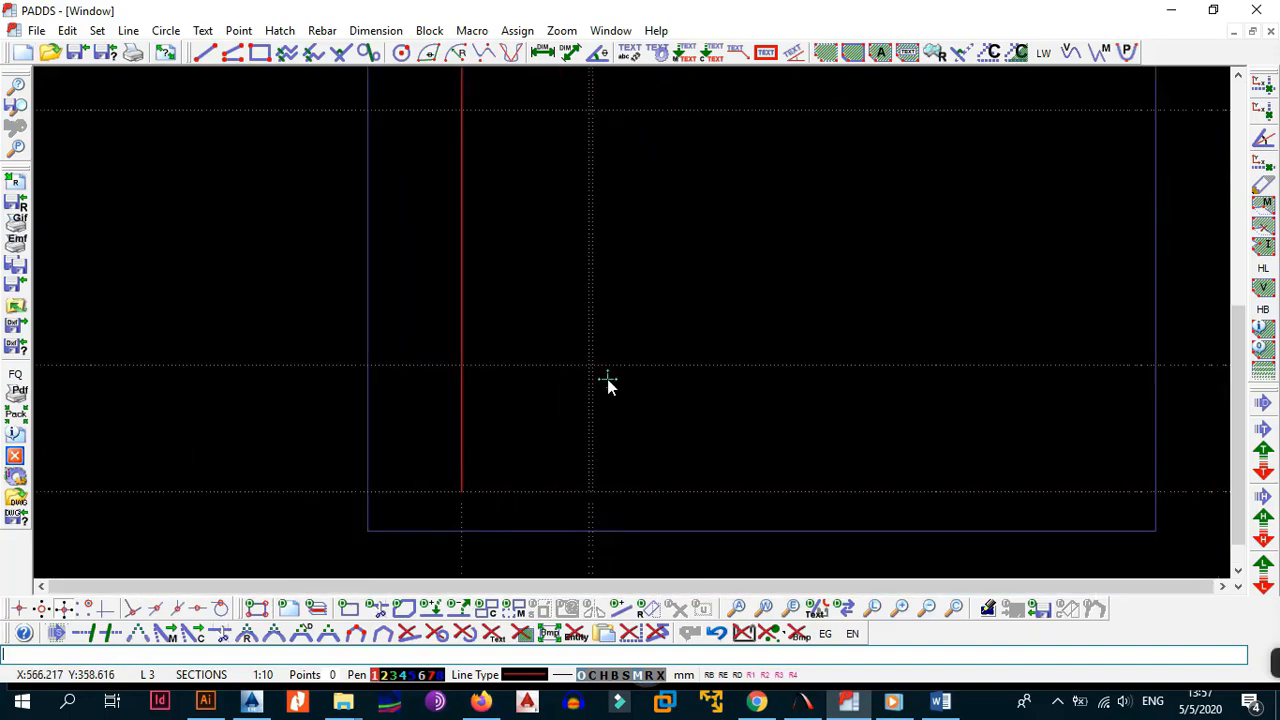
{"action": "key", "text": "alt+l"}
{"action": "key", "text": "Return"}
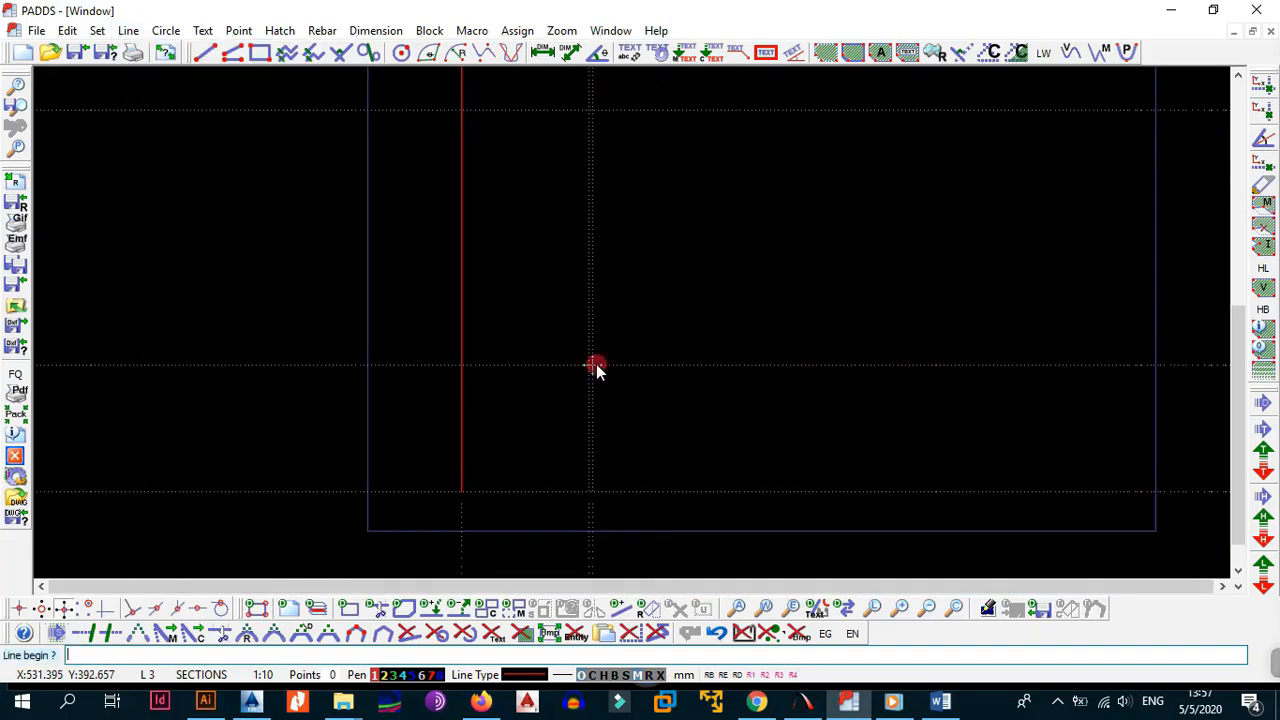
{"action": "left_click", "coordinate": [595, 368]}
{"action": "left_click", "coordinate": [951, 377]}
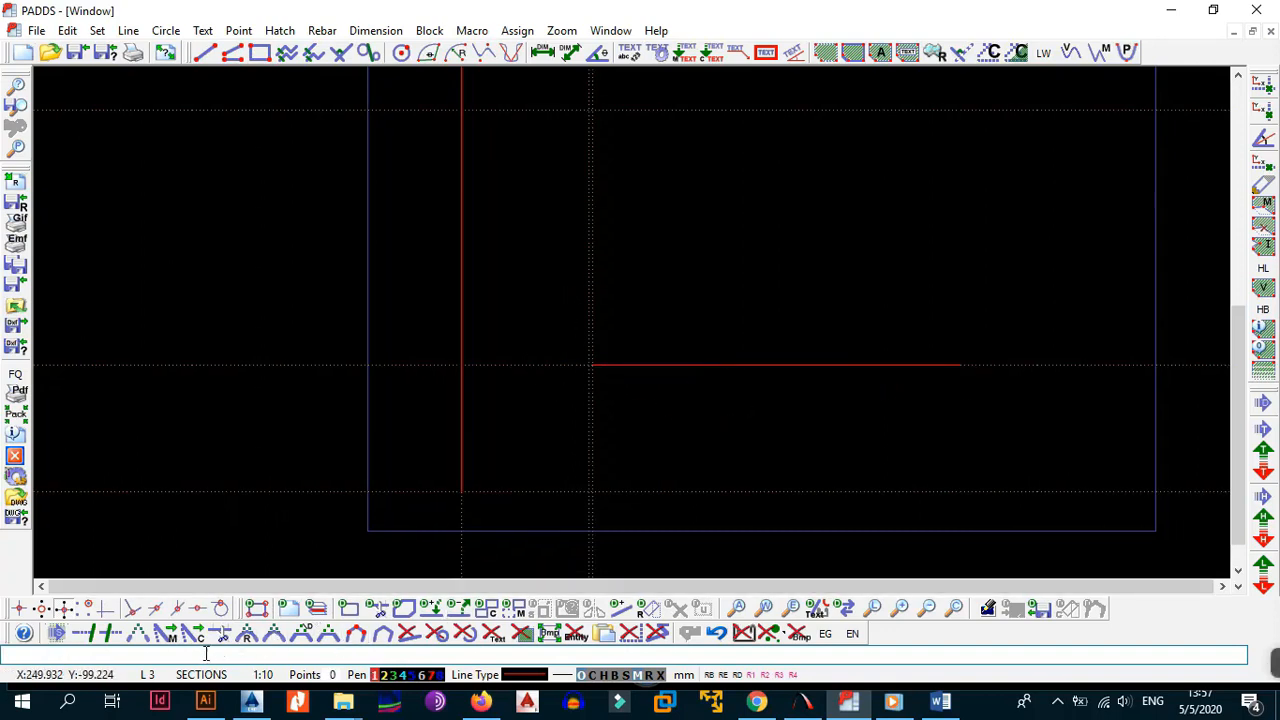
- Make layer 2 (COLUMNS) the active layer
{"action": "left_click", "coordinate": [147, 674]}
{"action": "type", "text": "2"}
{"action": "key", "text": "Return"}
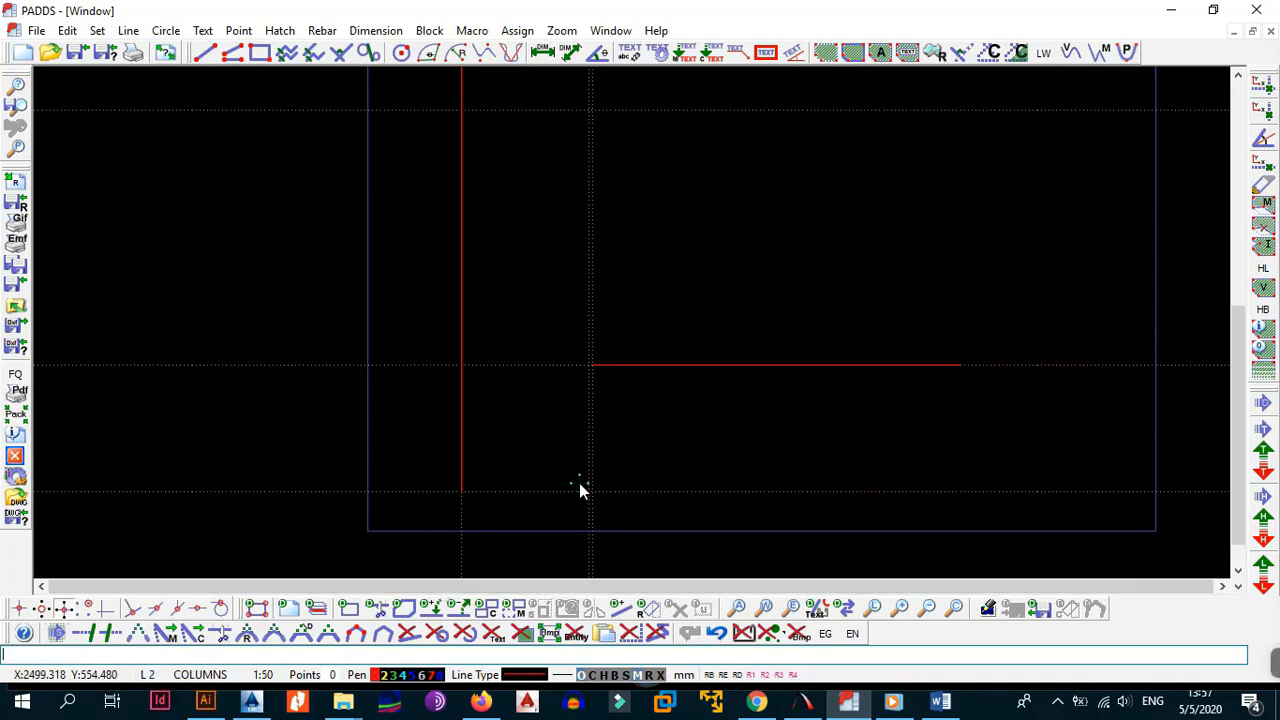
- Offset the horizontal line on the second-lowest construction line 150 downward
{"action": "right_click", "coordinate": [579, 483]}
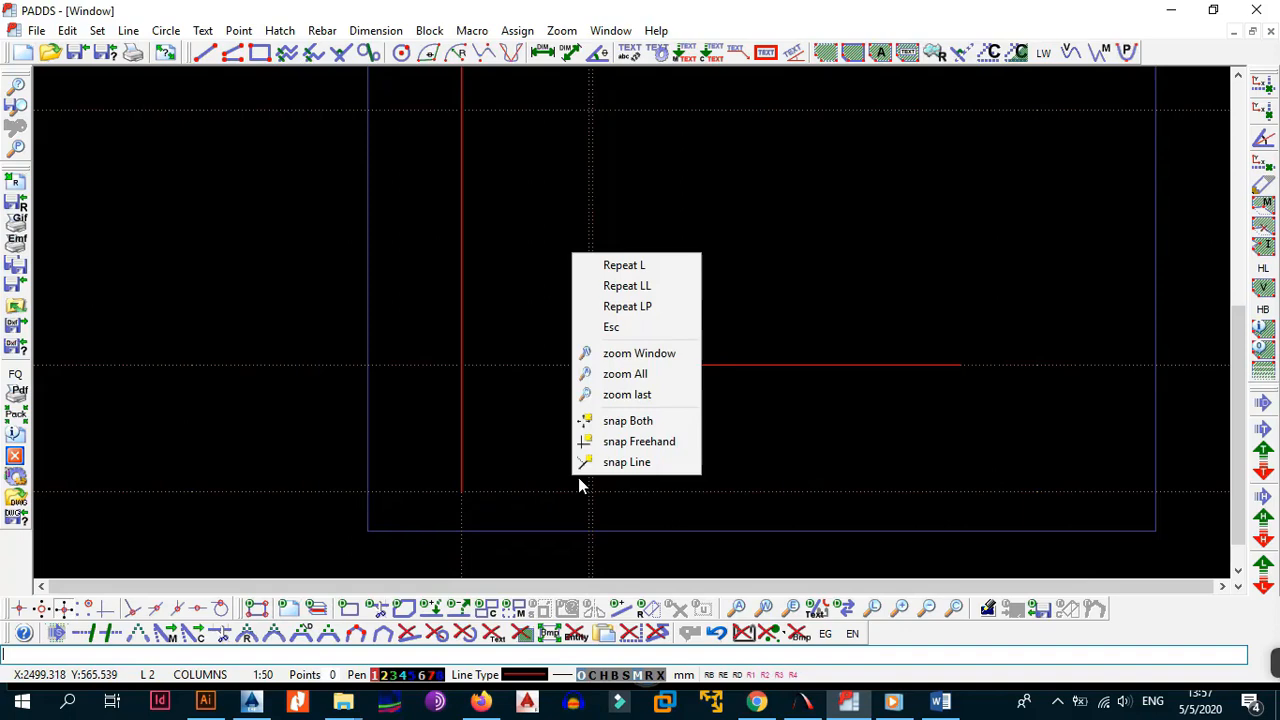
{"action": "left_click", "coordinate": [671, 440]}
{"action": "key", "text": "alt+l"}
{"action": "key", "text": "o"}
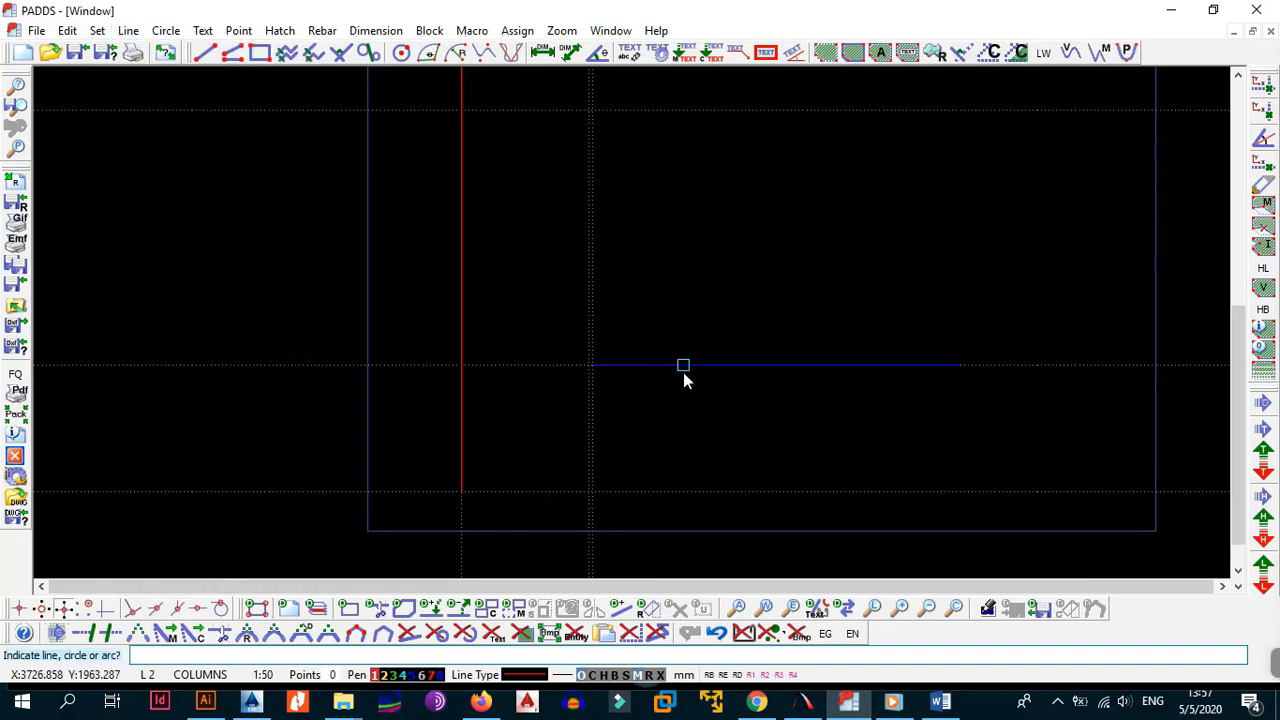
{"action": "left_click", "coordinate": [682, 366]}
{"action": "type", "text": "150"}
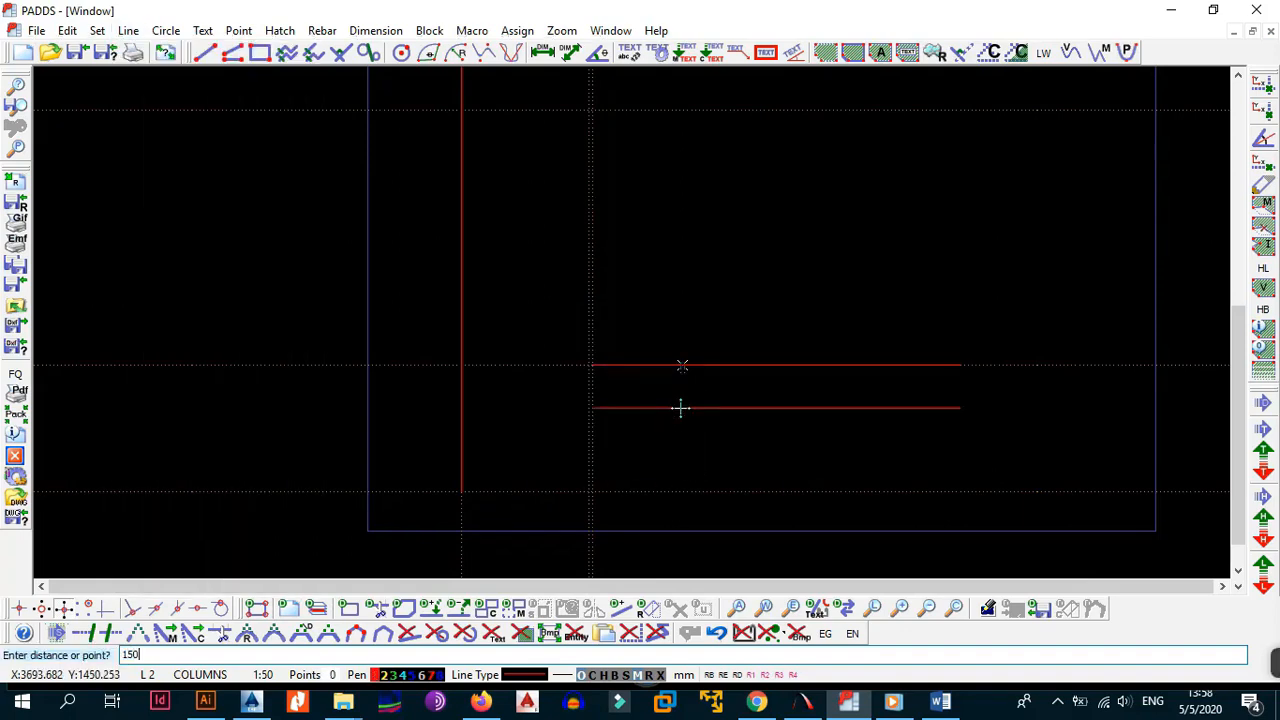
{"action": "key", "text": "Return"}
{"action": "key", "text": "Escape"}
- Draw a short vertical line joining the left ends of the two parallel horizontal lines
{"action": "key", "text": "alt+l"}
{"action": "key", "text": "l"}
{"action": "scroll", "coordinate": [597, 378], "scroll_direction": "up", "scroll_amount": 2}
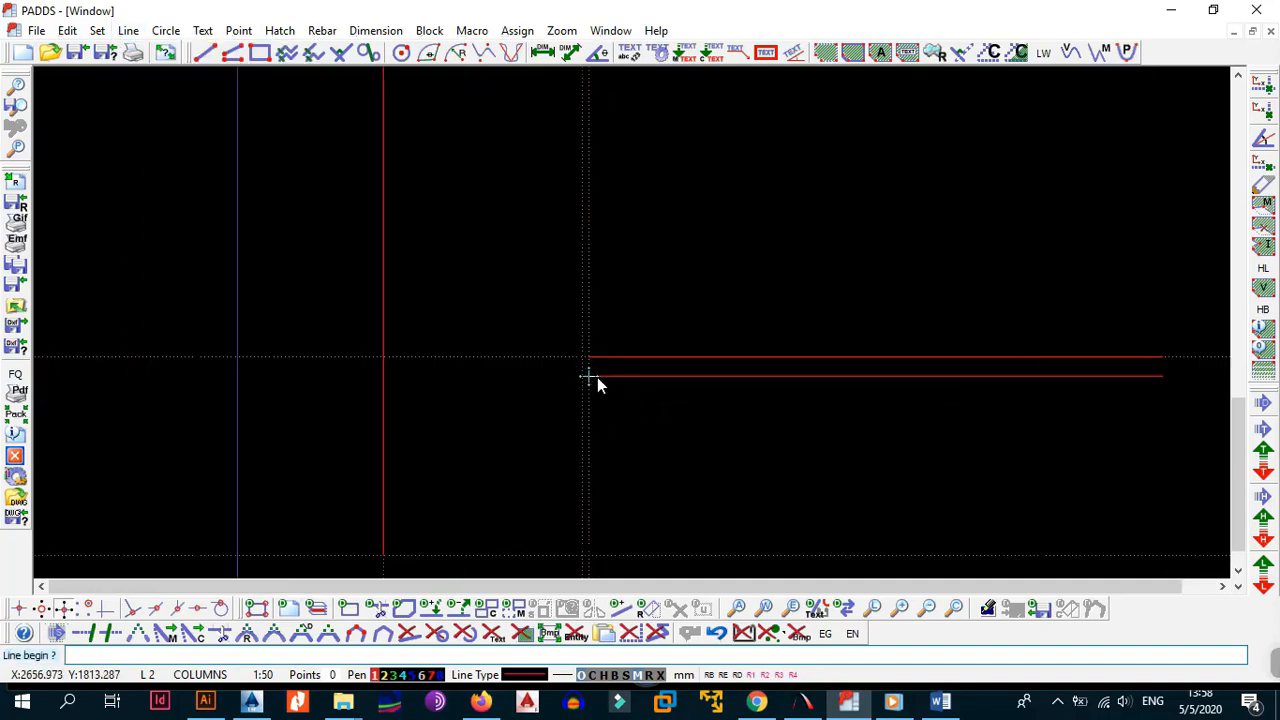
{"action": "left_click", "coordinate": [593, 359]}
{"action": "left_click", "coordinate": [589, 375]}
{"action": "scroll", "coordinate": [635, 407], "scroll_direction": "down", "scroll_amount": 1}
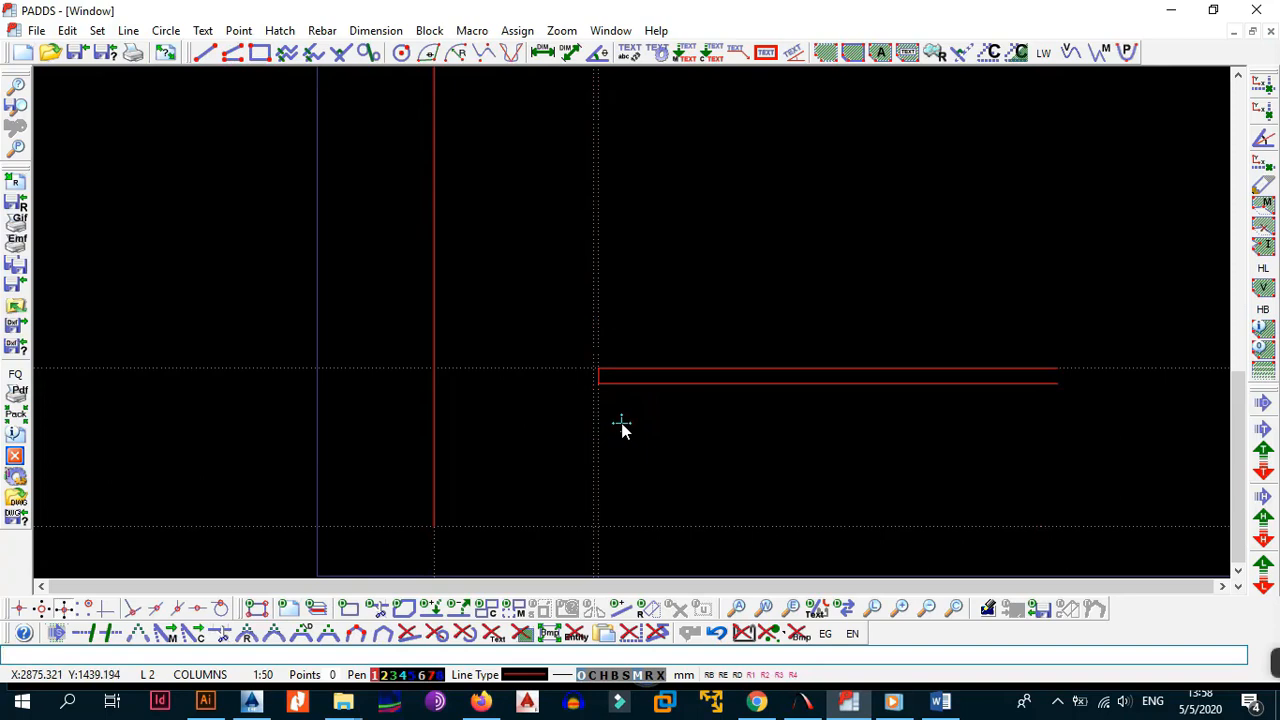
{"action": "scroll", "coordinate": [646, 400], "scroll_direction": "down", "scroll_amount": 1}
{"action": "scroll", "coordinate": [680, 404], "scroll_direction": "up", "scroll_amount": 1}
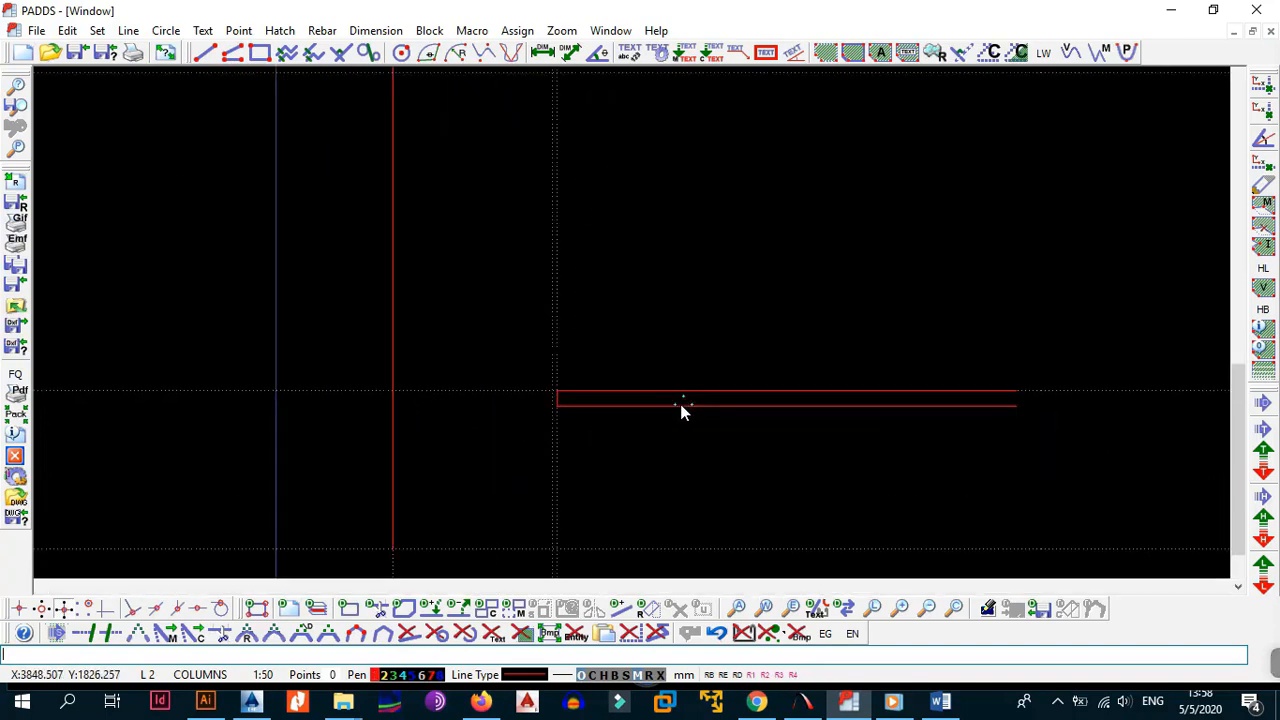
{"action": "scroll", "coordinate": [581, 412], "scroll_direction": "down", "scroll_amount": 5}
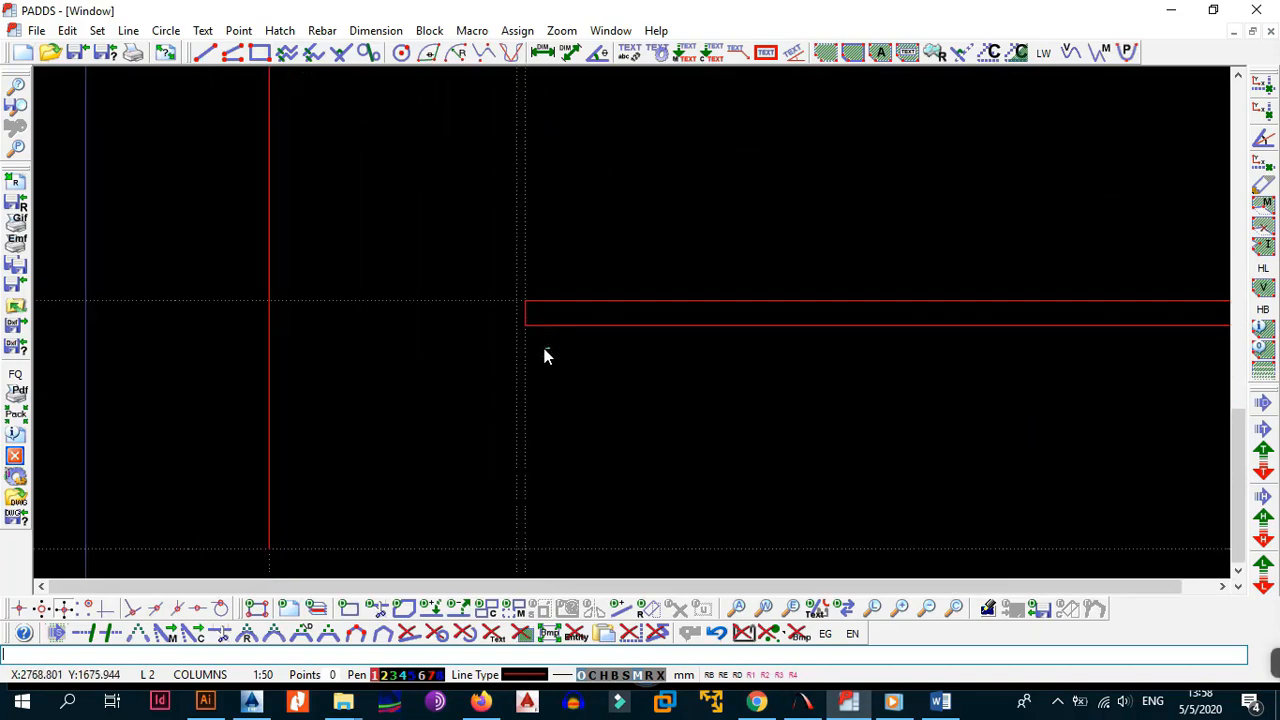
{"action": "scroll", "coordinate": [586, 368], "scroll_direction": "up", "scroll_amount": 3}
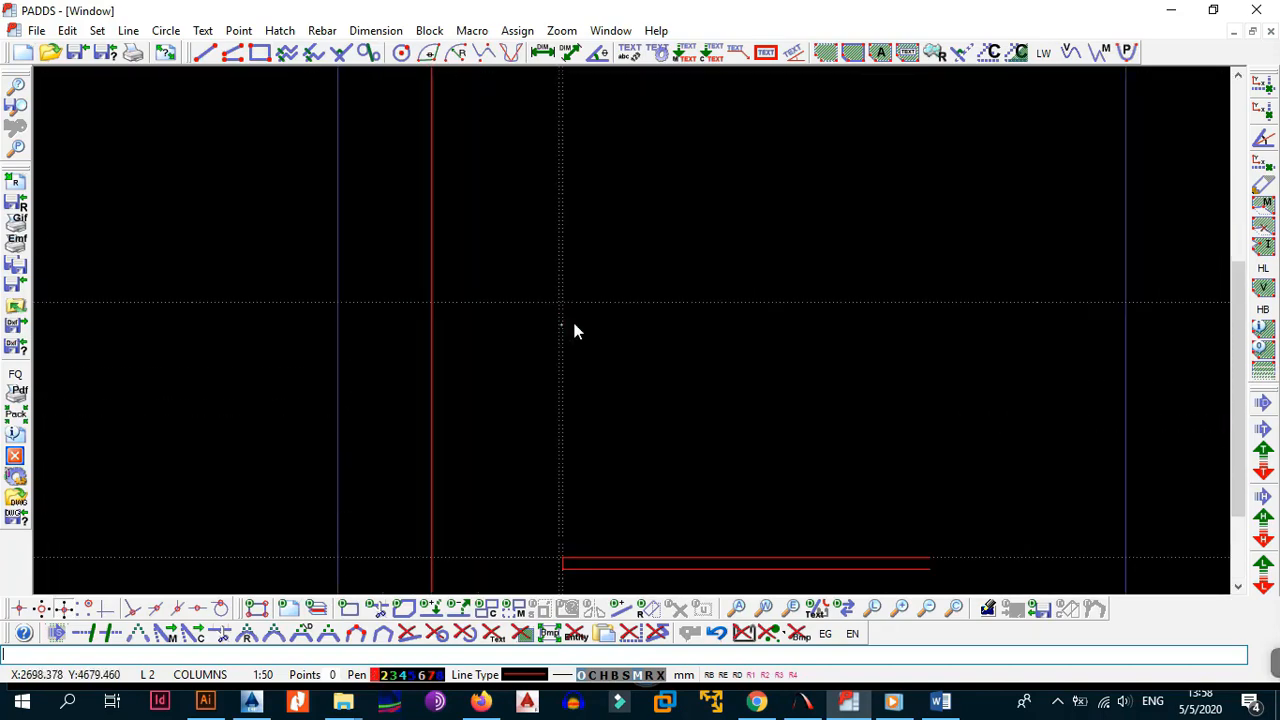
{"action": "scroll", "coordinate": [546, 338], "scroll_direction": "up", "scroll_amount": 3}
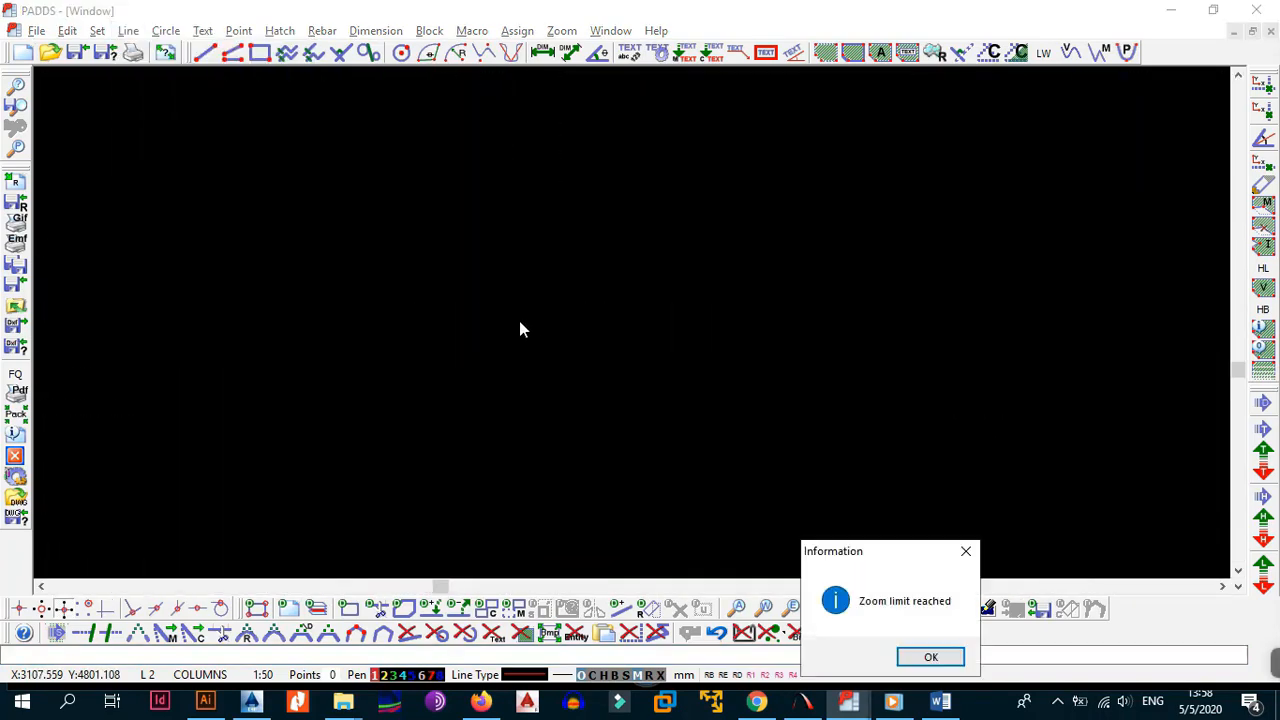
{"action": "left_click", "coordinate": [966, 548]}
{"action": "left_click", "coordinate": [908, 640]}
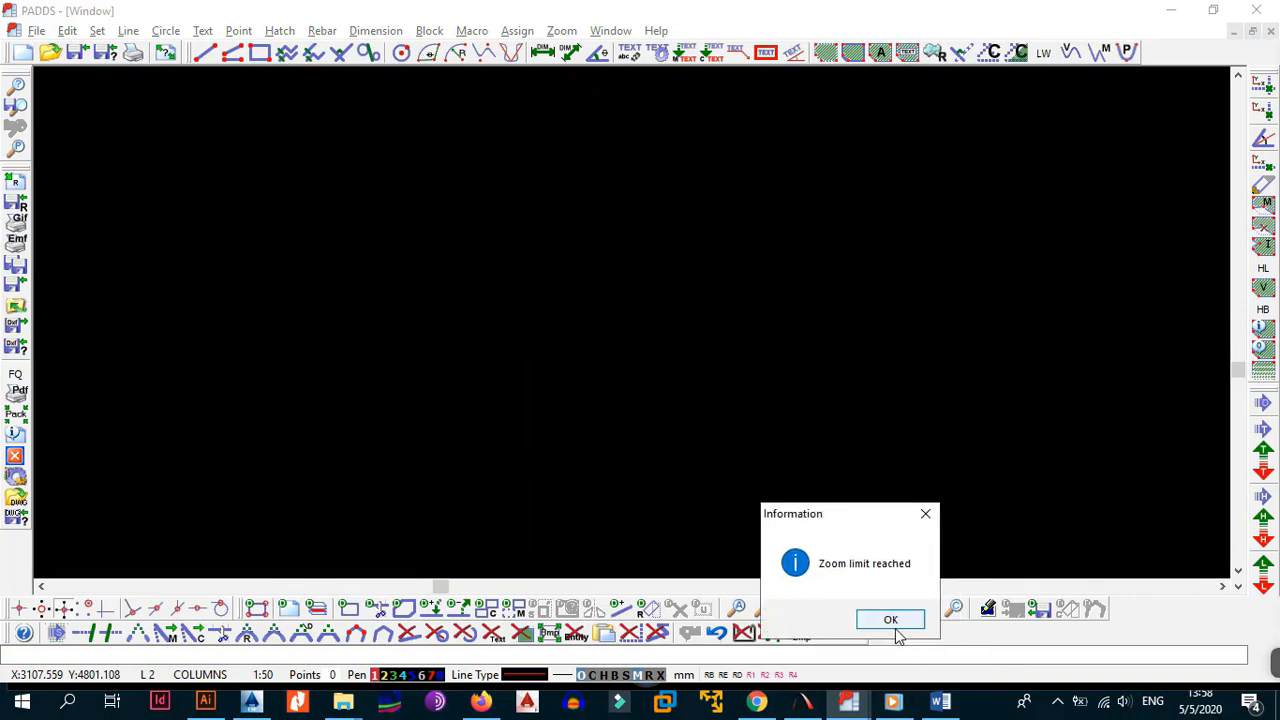
{"action": "left_click", "coordinate": [892, 620]}
{"action": "left_click", "coordinate": [869, 602]}
{"action": "left_click", "coordinate": [847, 581]}
{"action": "left_click", "coordinate": [826, 561]}
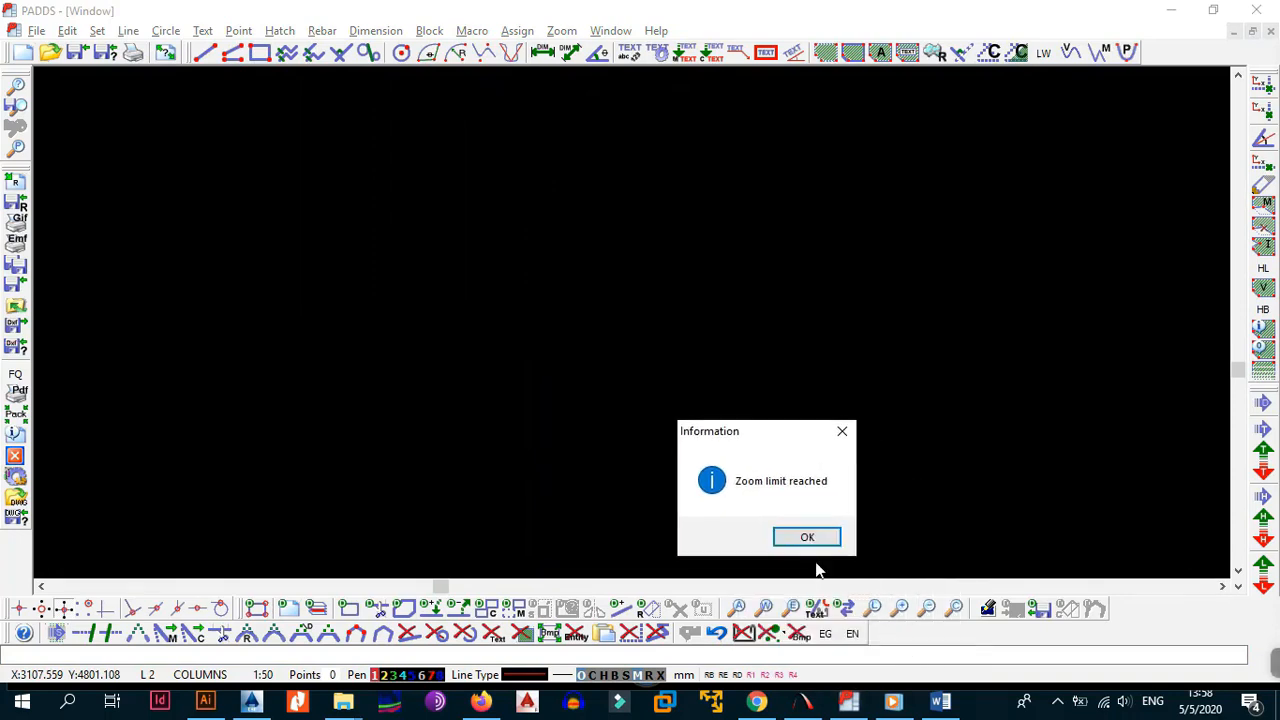
{"action": "left_click", "coordinate": [792, 540]}
{"action": "left_click", "coordinate": [771, 519]}
{"action": "left_click", "coordinate": [750, 498]}
{"action": "left_click", "coordinate": [729, 477]}
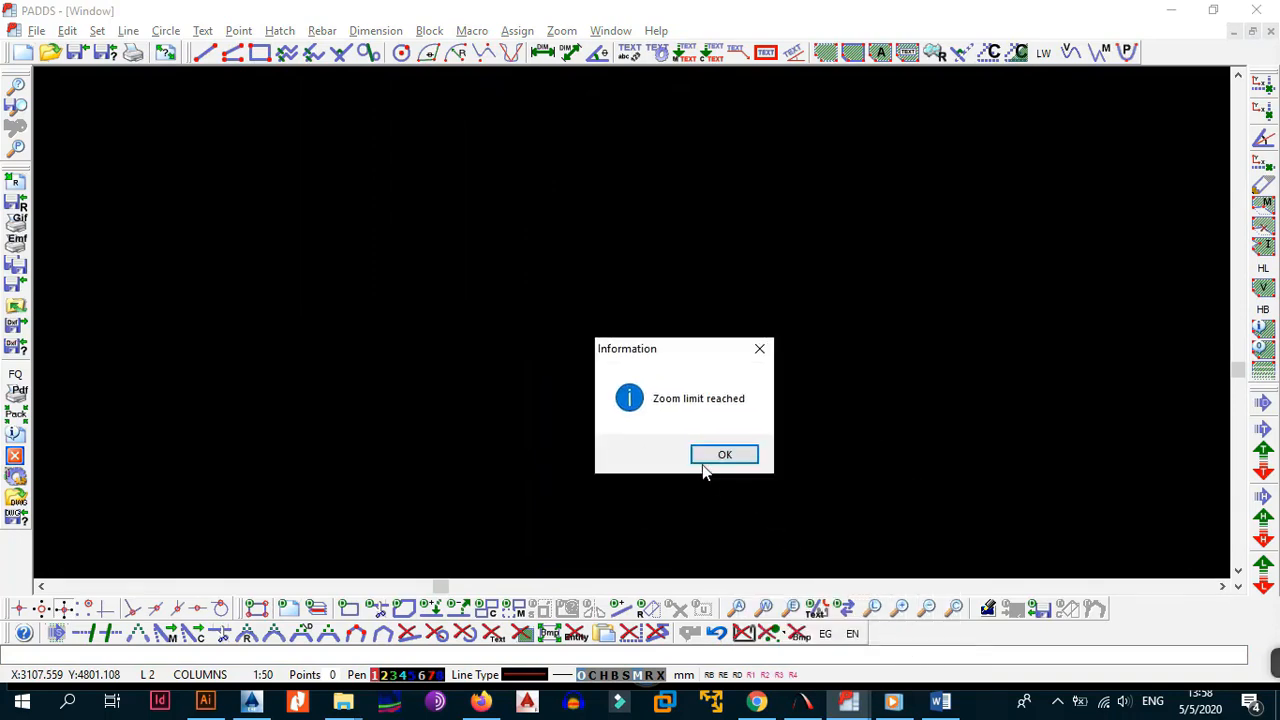
{"action": "left_click", "coordinate": [707, 456]}
{"action": "left_click", "coordinate": [686, 438]}
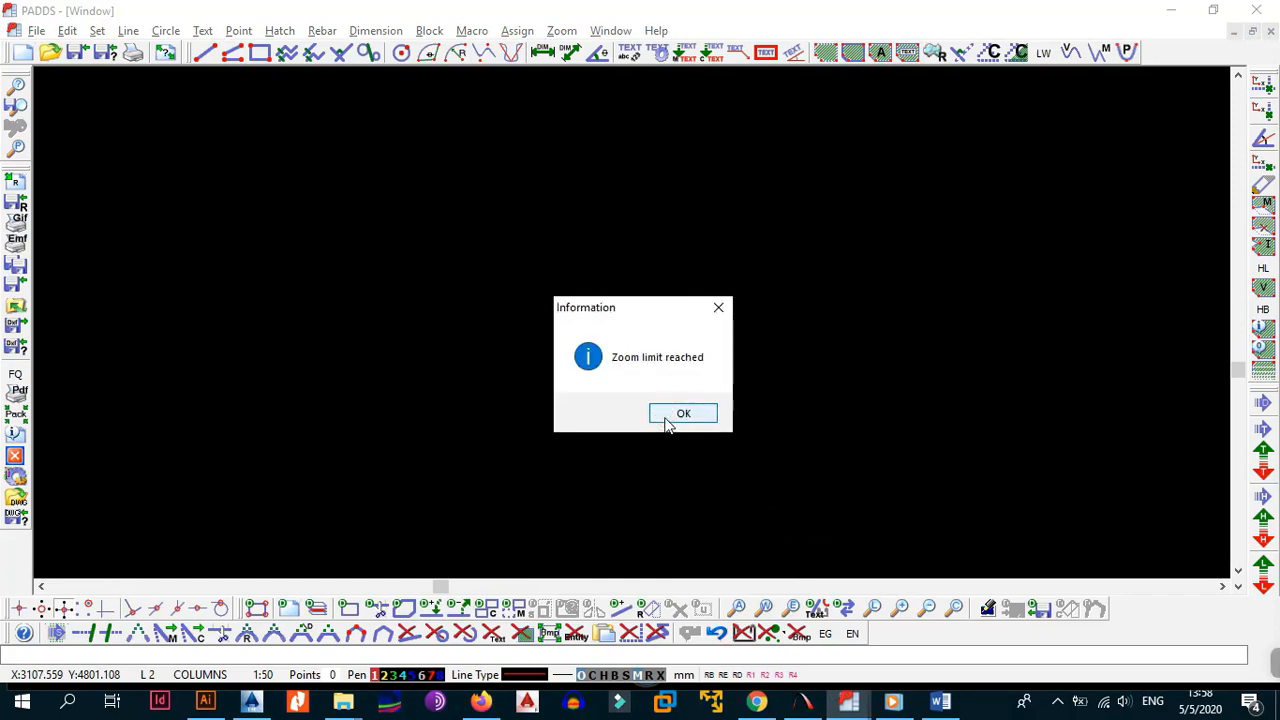
{"action": "left_click", "coordinate": [667, 420]}
{"action": "left_click", "coordinate": [663, 416]}
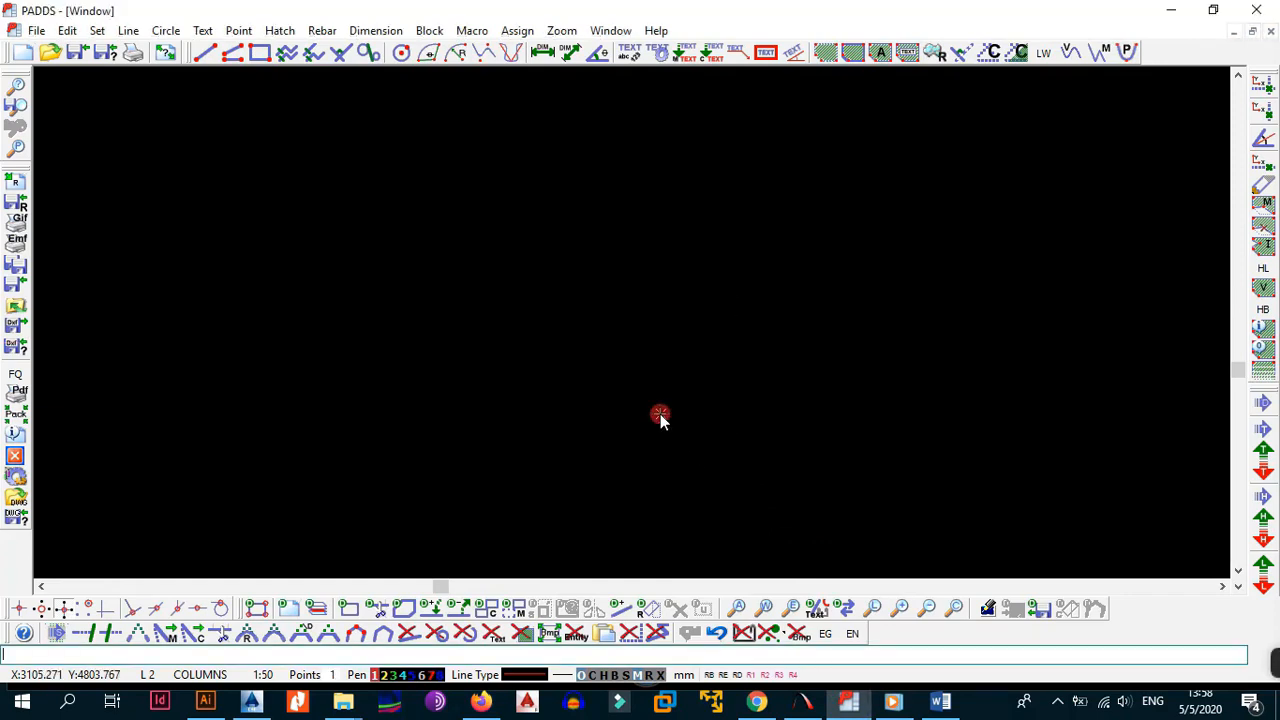
{"action": "left_click", "coordinate": [736, 607]}
{"action": "middle_click_drag", "start_coordinate": [637, 460], "coordinate": [686, 380]}
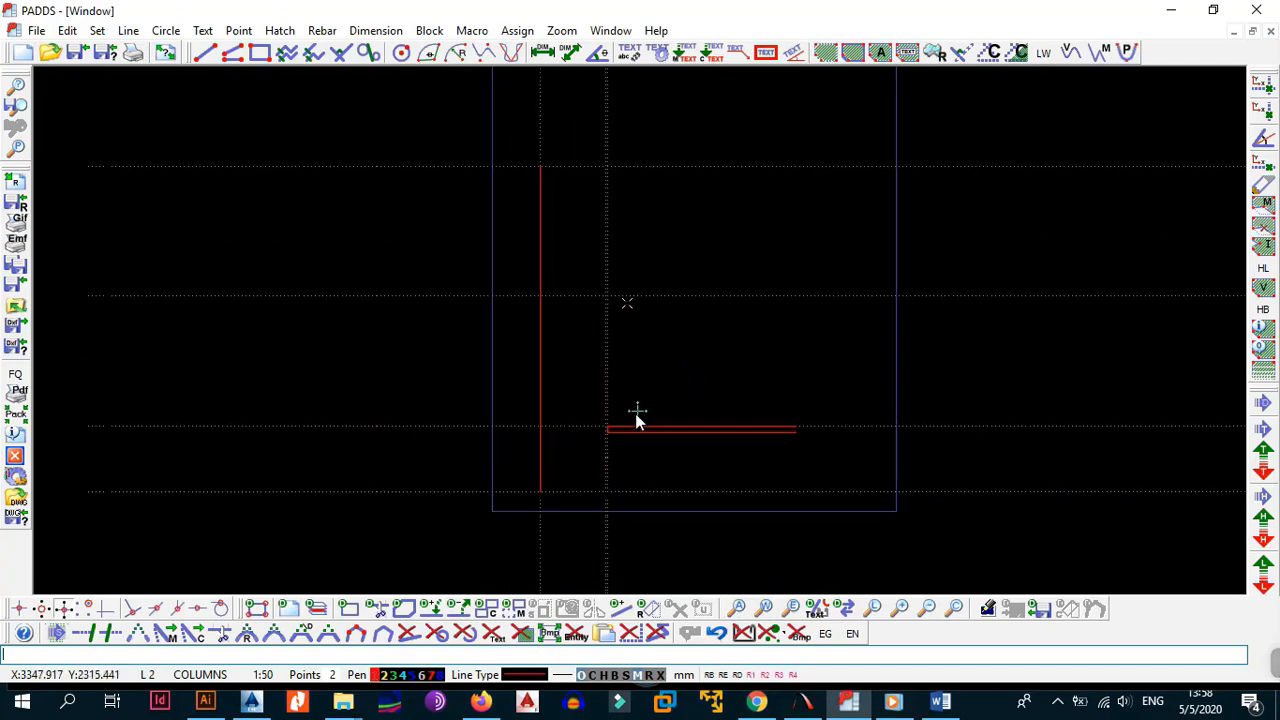
- Draw a line along the lowest horizontal construction line from the left line of the close vertical pair to below the upper lines' right end
{"action": "scroll", "coordinate": [609, 455], "scroll_direction": "up", "scroll_amount": 2}
{"action": "scroll", "coordinate": [552, 442], "scroll_direction": "up", "scroll_amount": 1}
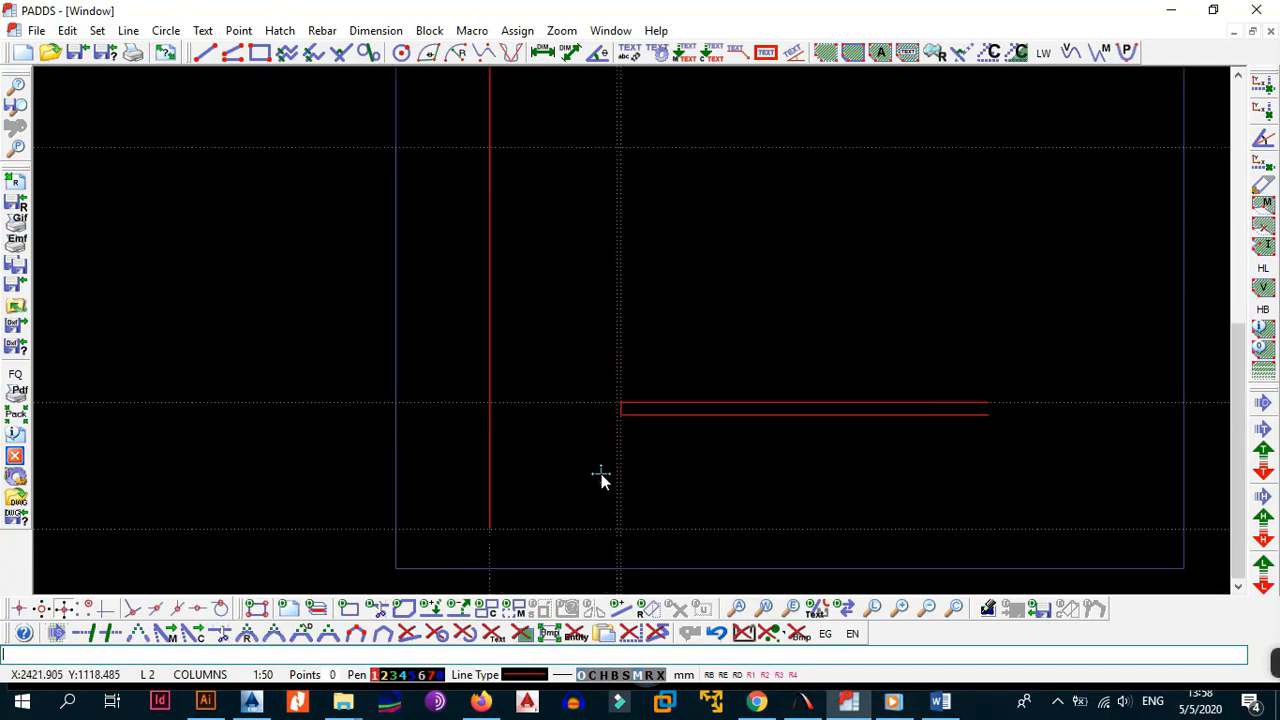
{"action": "middle_click_drag", "start_coordinate": [651, 508], "coordinate": [606, 451]}
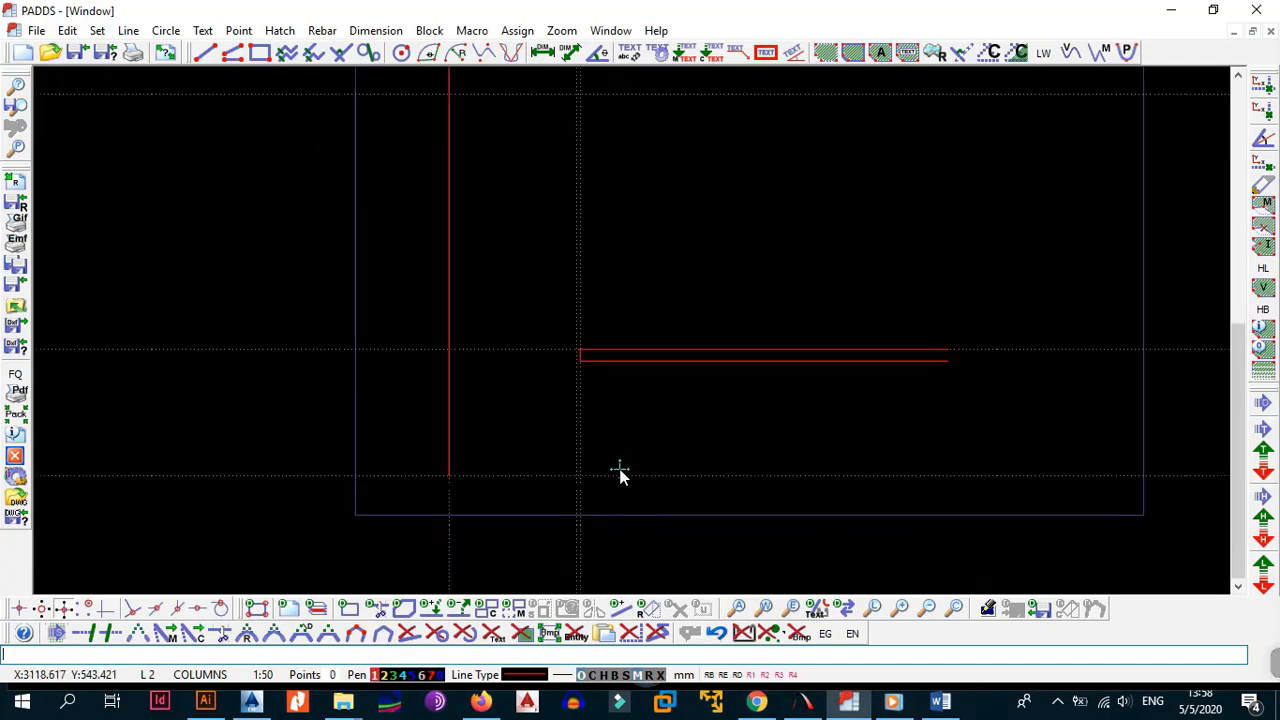
{"action": "key", "text": "l"}
{"action": "left_click", "coordinate": [575, 478]}
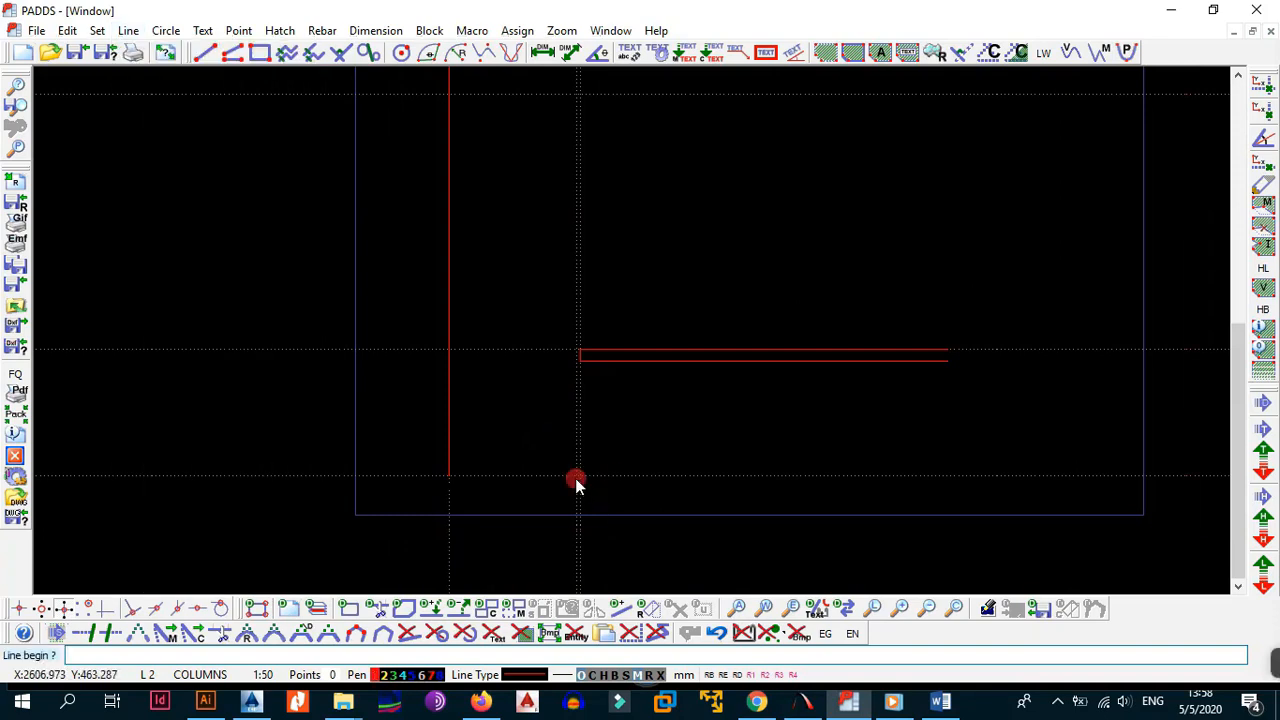
{"action": "left_click", "coordinate": [946, 477]}
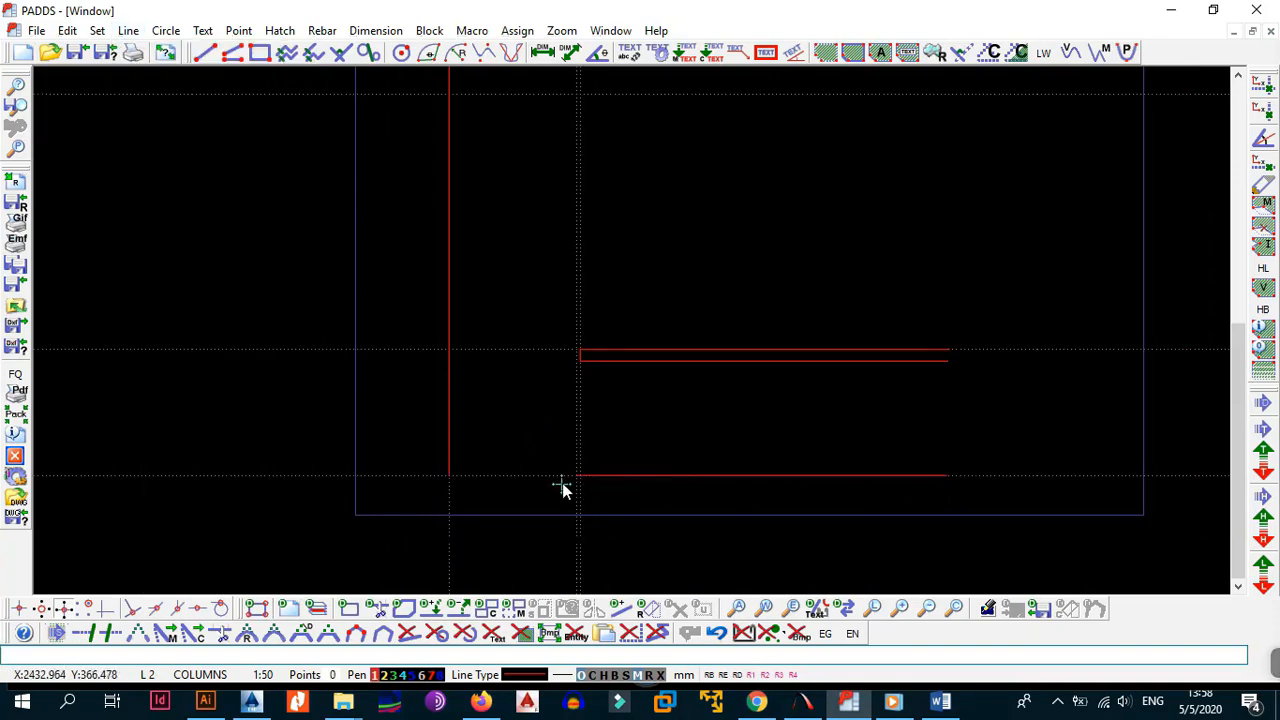
- Draw a vertical line from the left end of the lowest line up to the second-lowest horizontal construction line
{"action": "middle_click_drag", "start_coordinate": [619, 375], "coordinate": [620, 436]}
{"action": "key", "text": "l"}
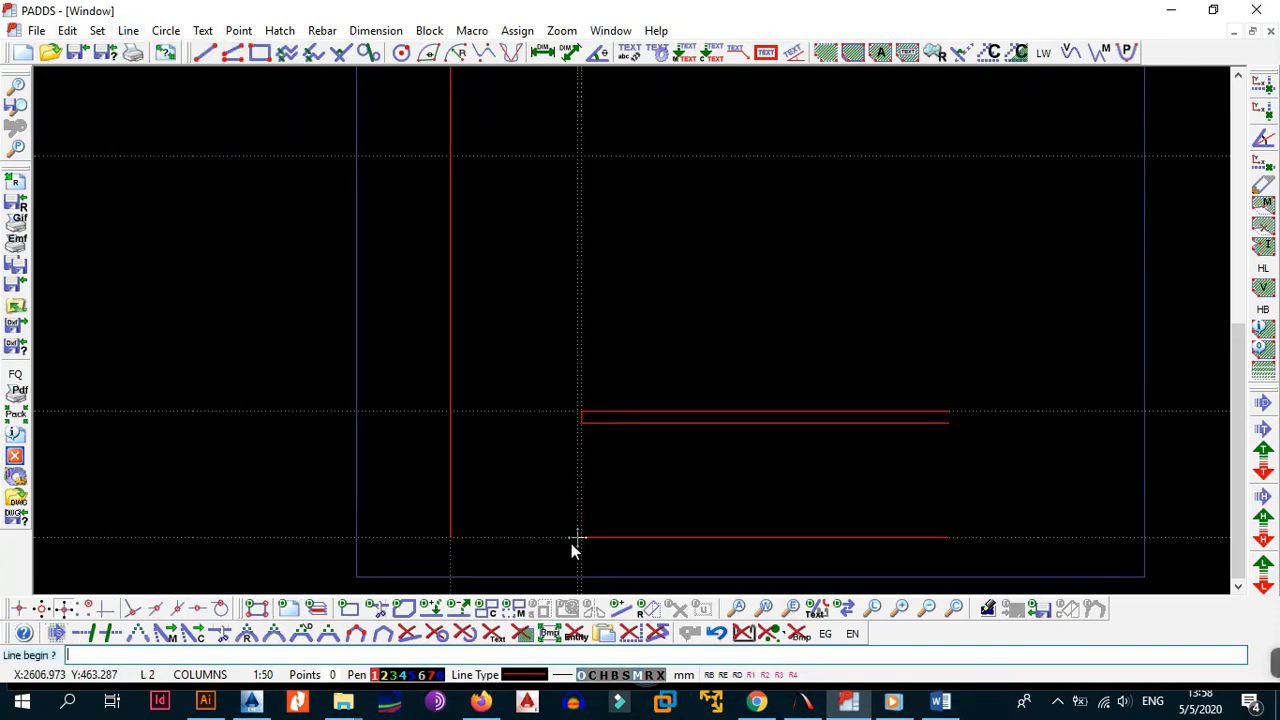
{"action": "scroll", "coordinate": [579, 433], "scroll_direction": "up", "scroll_amount": 2}
{"action": "left_click", "coordinate": [580, 426]}
{"action": "key", "text": "Escape"}
{"action": "scroll", "coordinate": [576, 401], "scroll_direction": "down", "scroll_amount": 2}
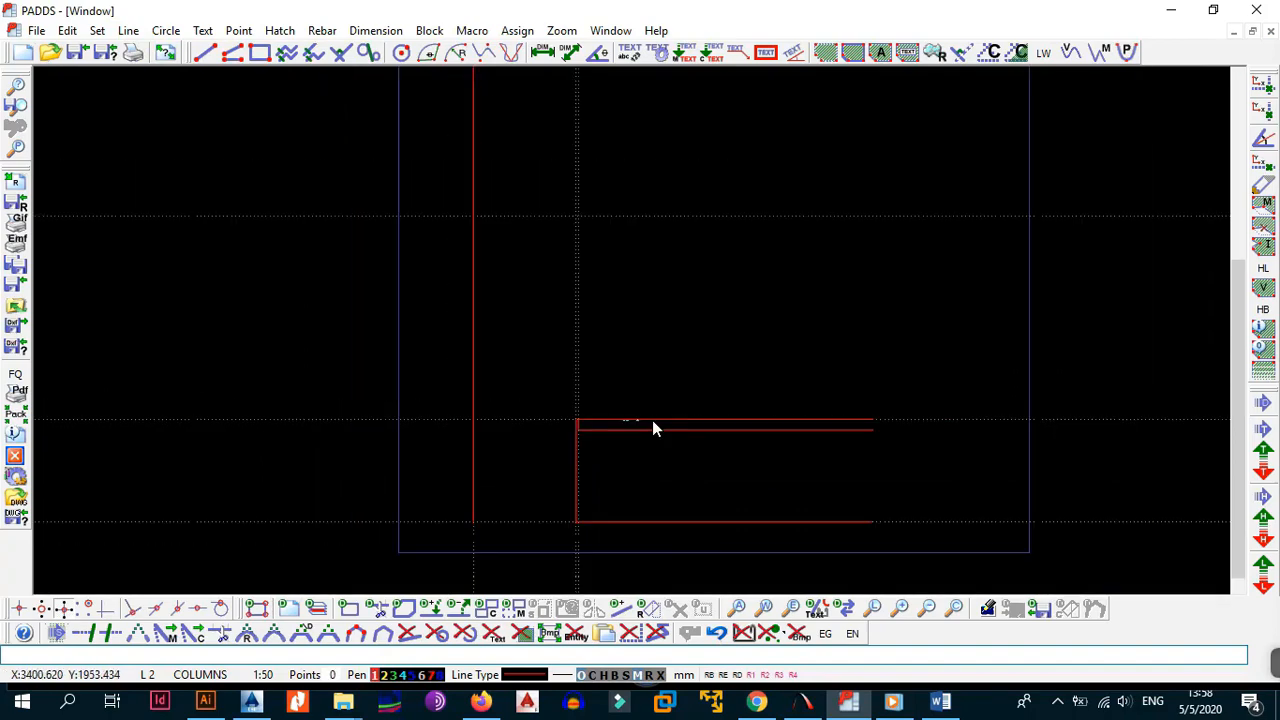
- Offset the second-highest horizontal construction line downward
{"action": "scroll", "coordinate": [587, 482], "scroll_direction": "down", "scroll_amount": 1}
{"action": "middle_click_drag", "start_coordinate": [643, 249], "coordinate": [637, 309]}
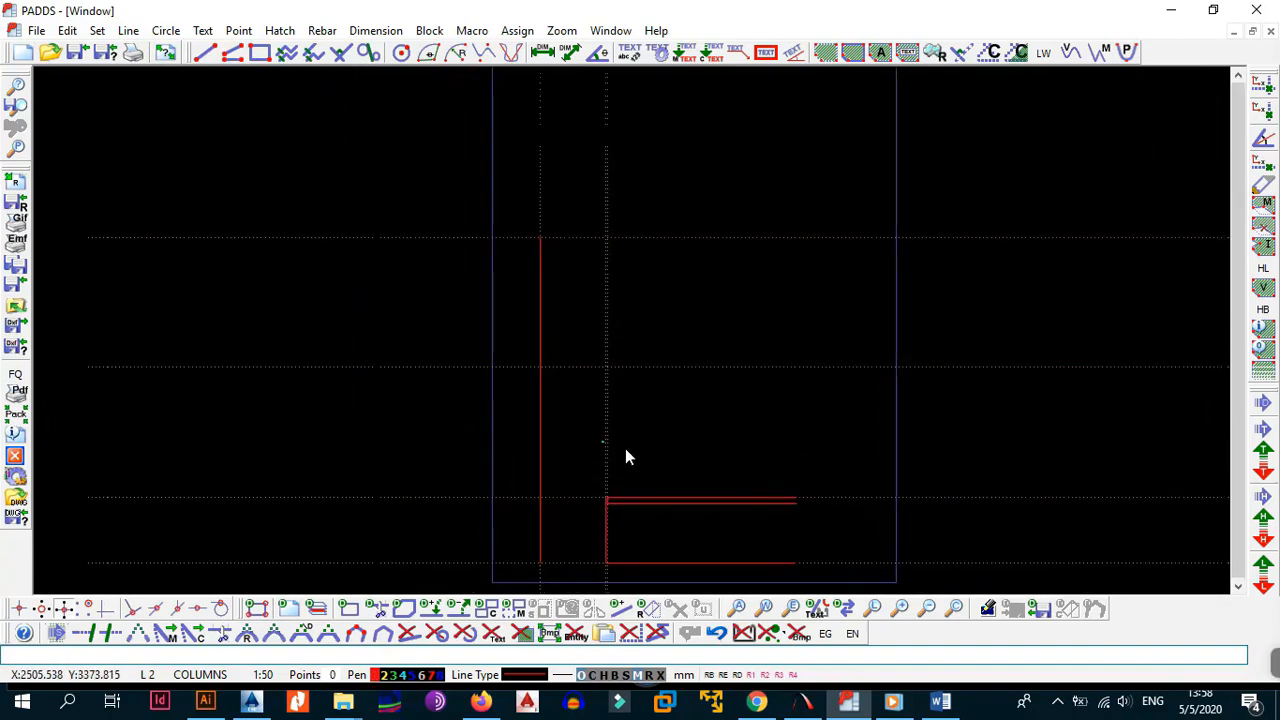
{"action": "middle_click_drag", "start_coordinate": [671, 487], "coordinate": [645, 426]}
{"action": "scroll", "coordinate": [585, 464], "scroll_direction": "up", "scroll_amount": 1}
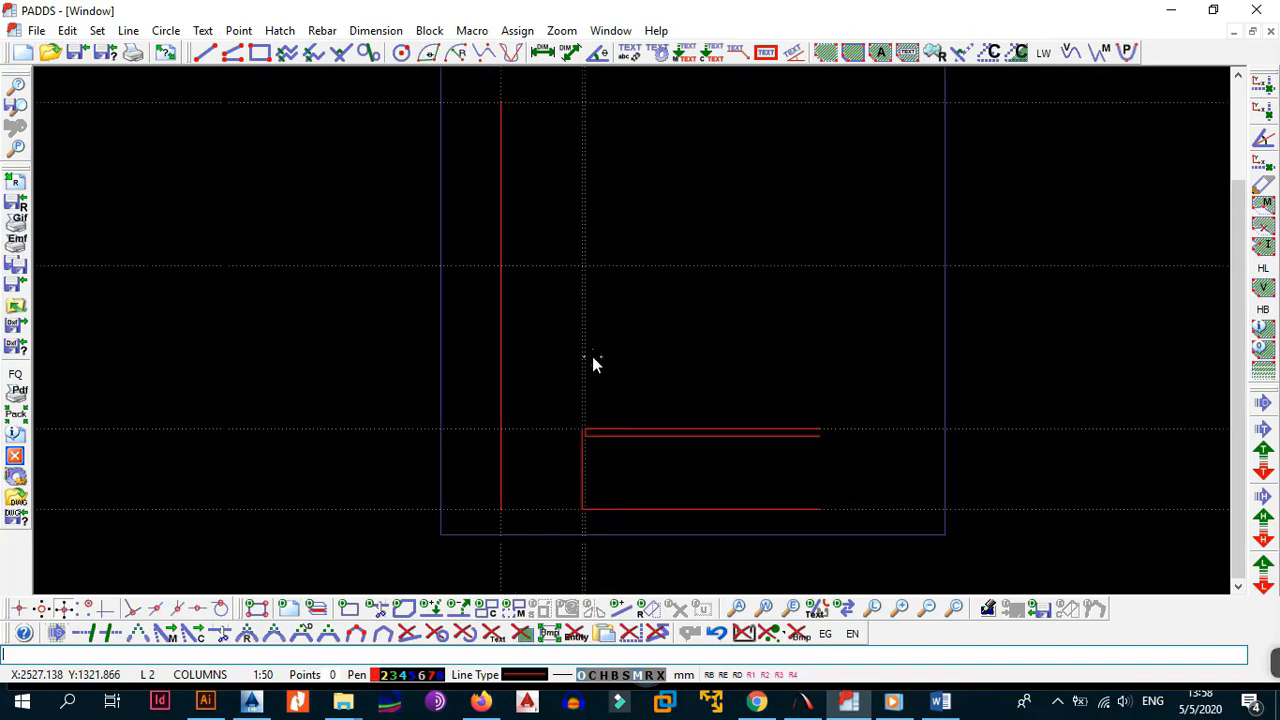
{"action": "middle_click_drag", "start_coordinate": [592, 346], "coordinate": [597, 428]}
{"action": "mouse_move", "coordinate": [669, 460]}
{"action": "middle_mouse_down"}
{"action": "mouse_move", "coordinate": [661, 435]}
{"action": "mouse_move", "coordinate": [656, 462]}
{"action": "middle_mouse_up"}
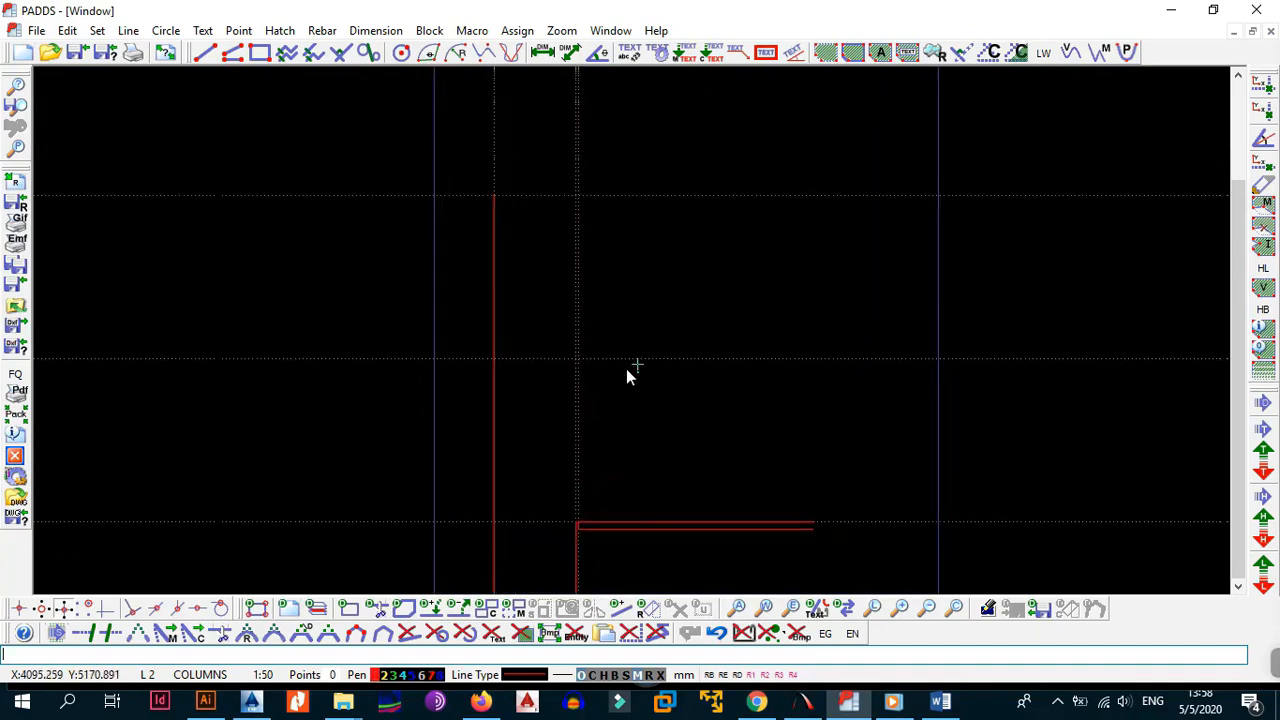
{"action": "scroll", "coordinate": [629, 372], "scroll_direction": "up", "scroll_amount": 1}
{"action": "scroll", "coordinate": [620, 370], "scroll_direction": "up", "scroll_amount": 1}
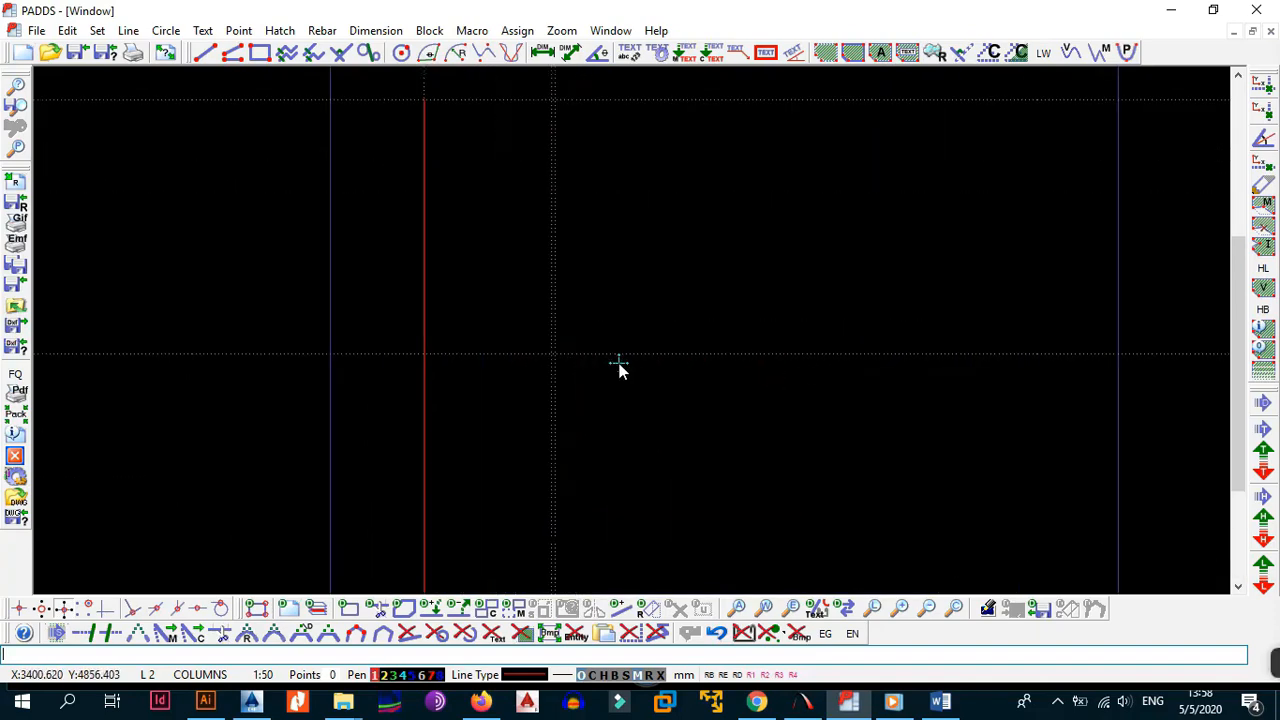
{"action": "left_click", "coordinate": [700, 353]}
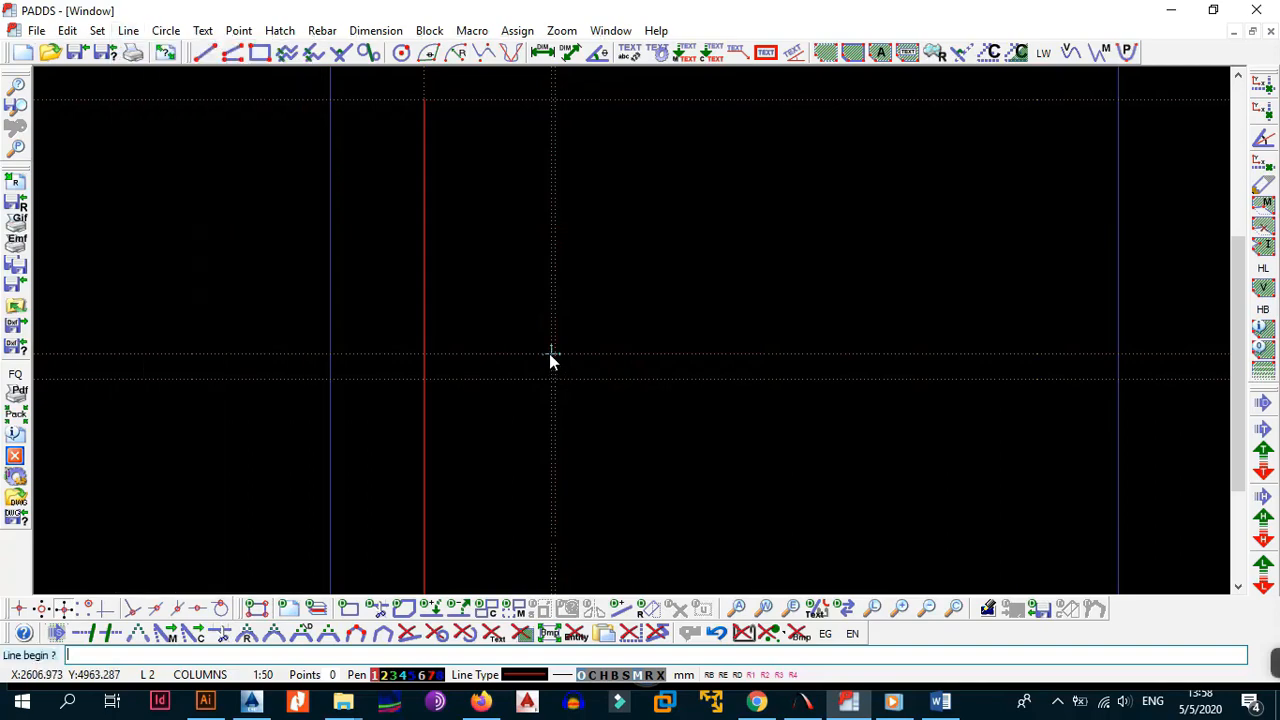
- Draw a line to the right along the second-highest horizontal construction line, starting at the left line of the close vertical pair
{"action": "scroll", "coordinate": [549, 353], "scroll_direction": "up", "scroll_amount": 3}
{"action": "scroll", "coordinate": [706, 364], "scroll_direction": "down", "scroll_amount": 2}
{"action": "scroll", "coordinate": [1003, 373], "scroll_direction": "down", "scroll_amount": 3}
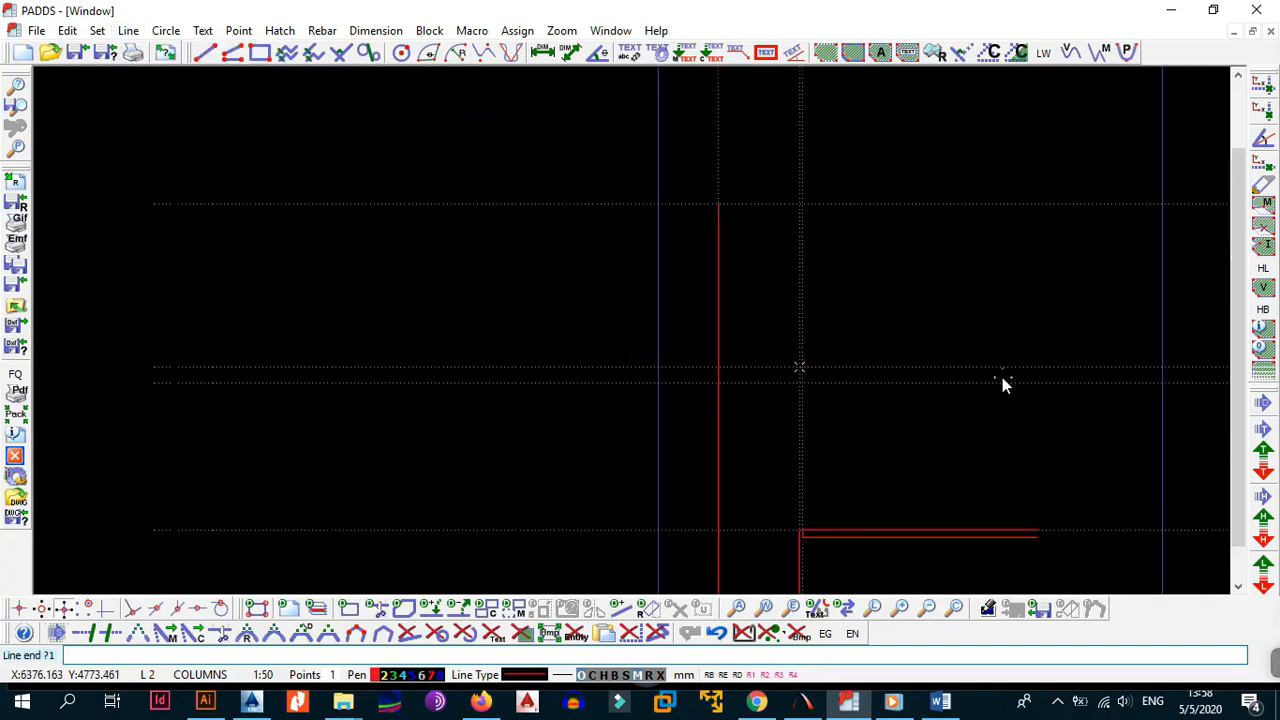
{"action": "left_click", "coordinate": [1010, 368]}
{"action": "key", "text": "Return"}
- Place a vertical construction line through the lower lines' right ends and extend the upper horizontal line to it
{"action": "key", "text": "alt+l"}
{"action": "key", "text": "l"}
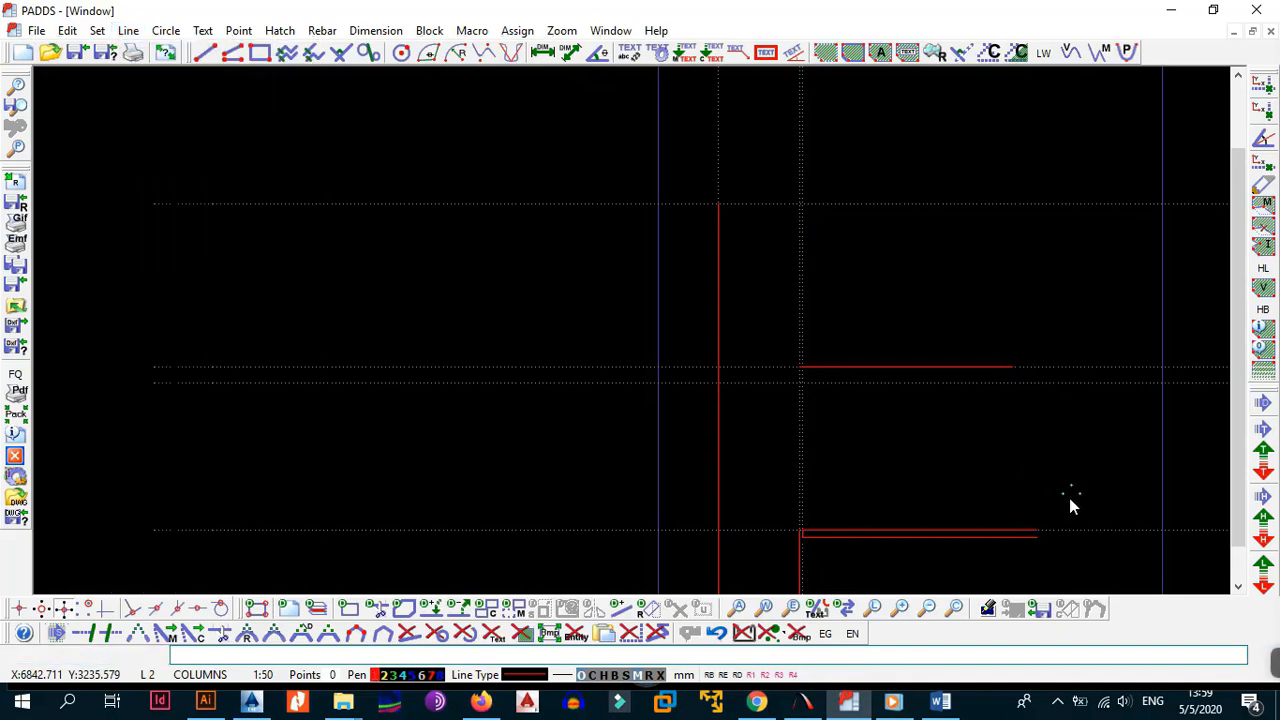
{"action": "key", "text": "alt+e"}
{"action": "key", "text": "e"}
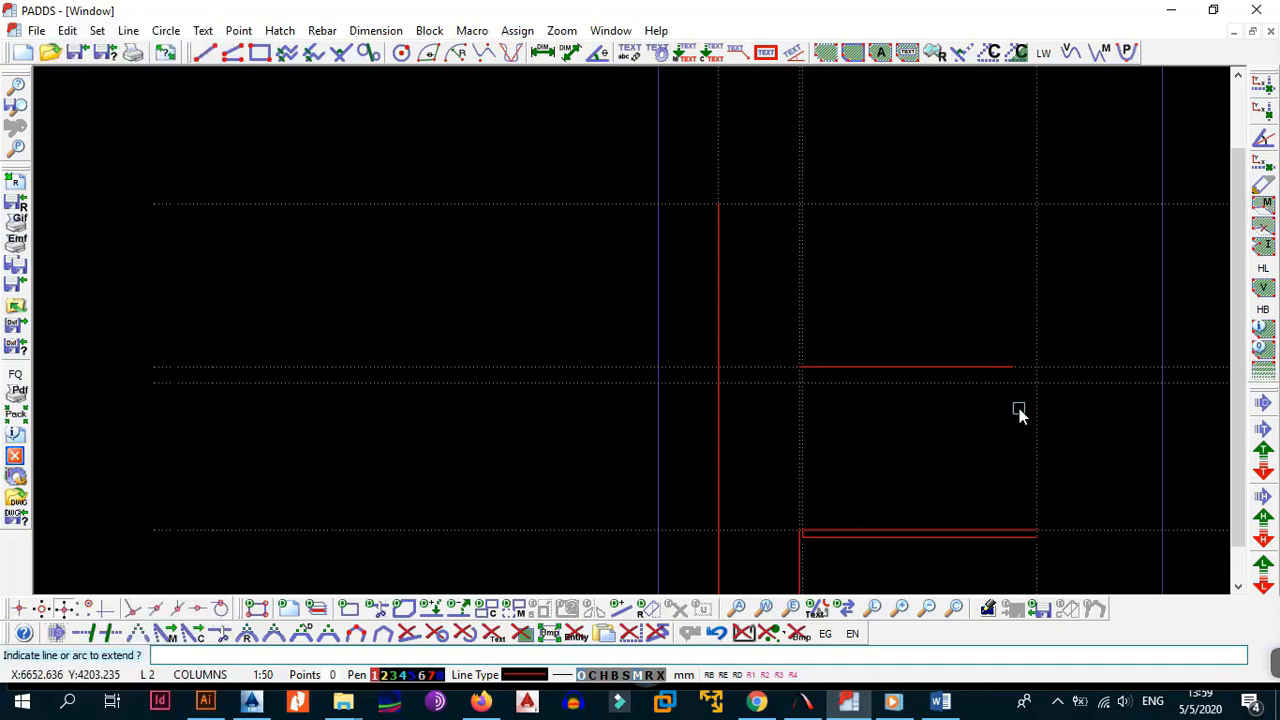
{"action": "left_click", "coordinate": [988, 368]}
{"action": "left_click", "coordinate": [1046, 367]}
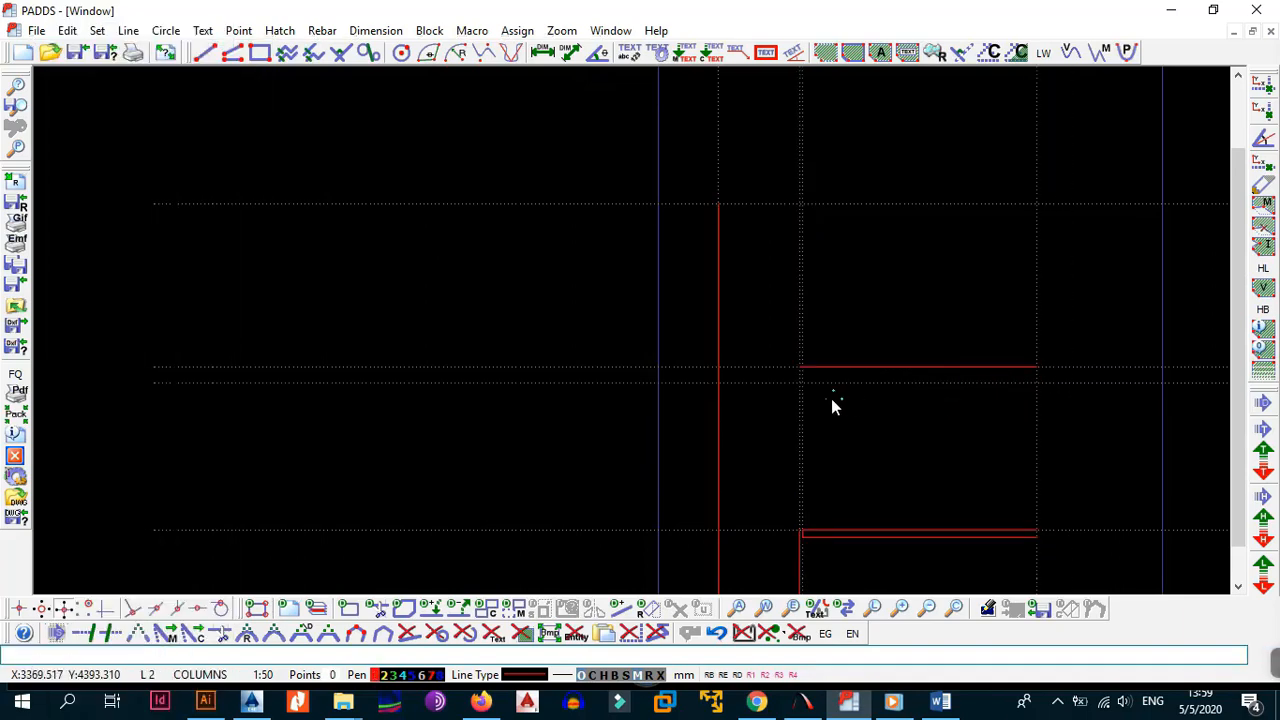
- Draw connected lines from the right vertical construction line along the newly offset horizontal one, then down to the second-lowest horizontal construction line
{"action": "scroll", "coordinate": [831, 398], "scroll_direction": "up", "scroll_amount": 1}
{"action": "right_click", "coordinate": [850, 427]}
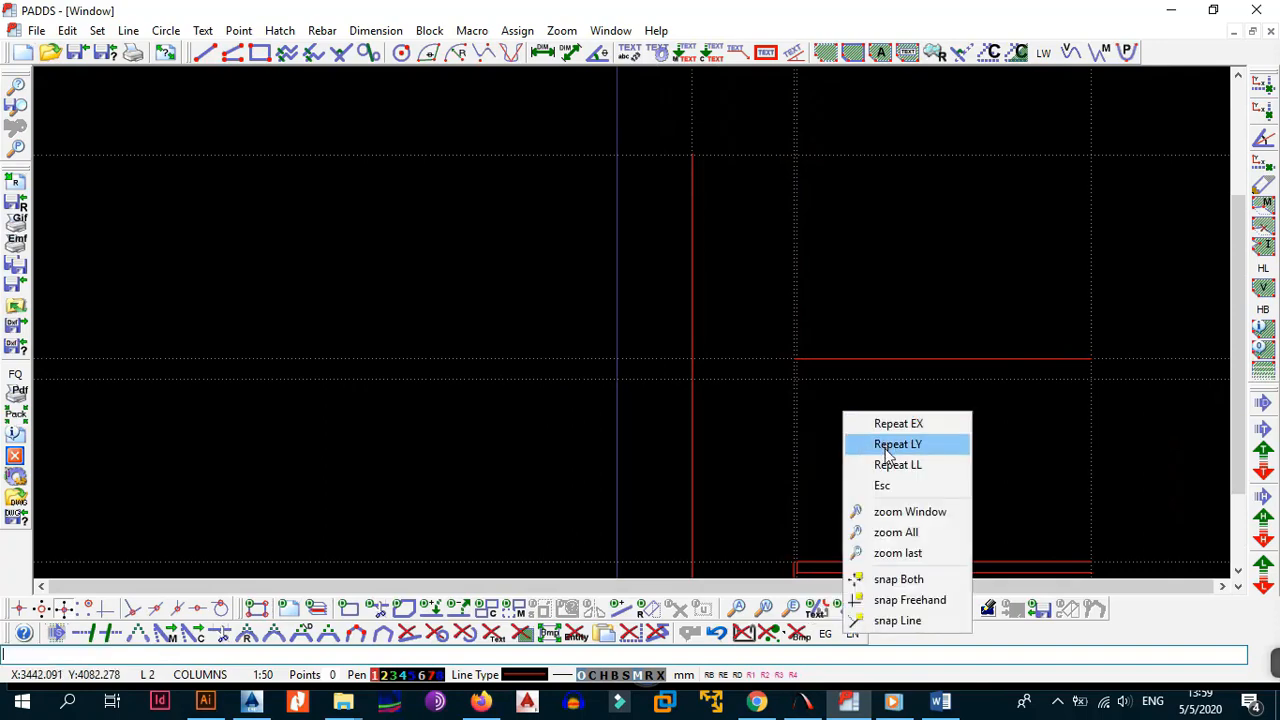
{"action": "left_click", "coordinate": [893, 444]}
{"action": "left_click", "coordinate": [1090, 381]}
{"action": "scroll", "coordinate": [800, 385], "scroll_direction": "up", "scroll_amount": 4}
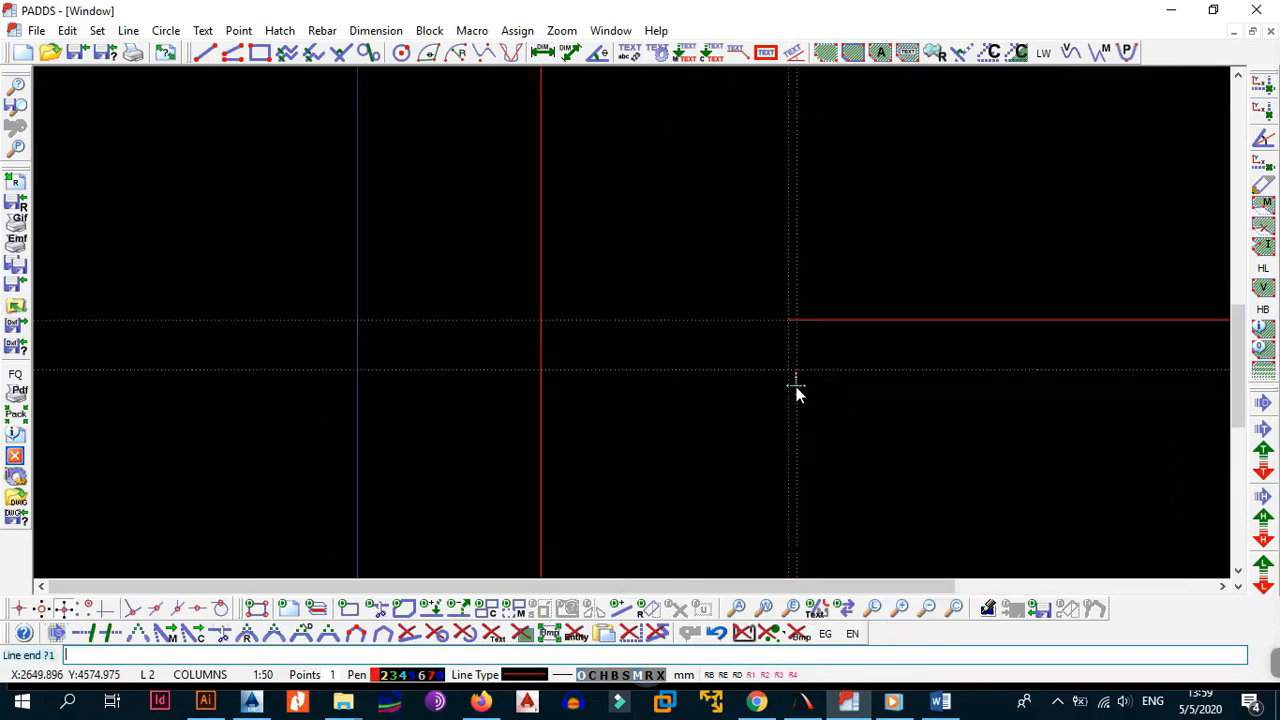
{"action": "left_click", "coordinate": [787, 377]}
{"action": "scroll", "coordinate": [794, 468], "scroll_direction": "down", "scroll_amount": 3}
{"action": "scroll", "coordinate": [800, 450], "scroll_direction": "up", "scroll_amount": 3}
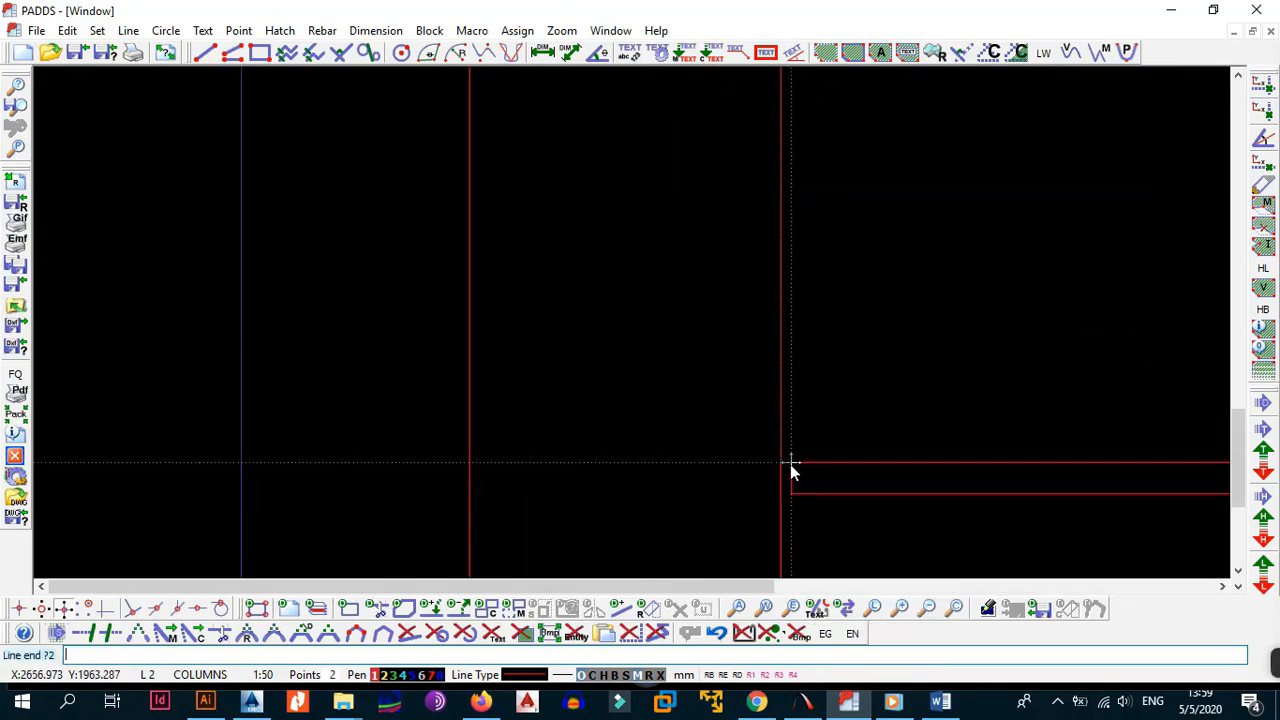
{"action": "left_click", "coordinate": [788, 466]}
{"action": "scroll", "coordinate": [805, 445], "scroll_direction": "down", "scroll_amount": 3}
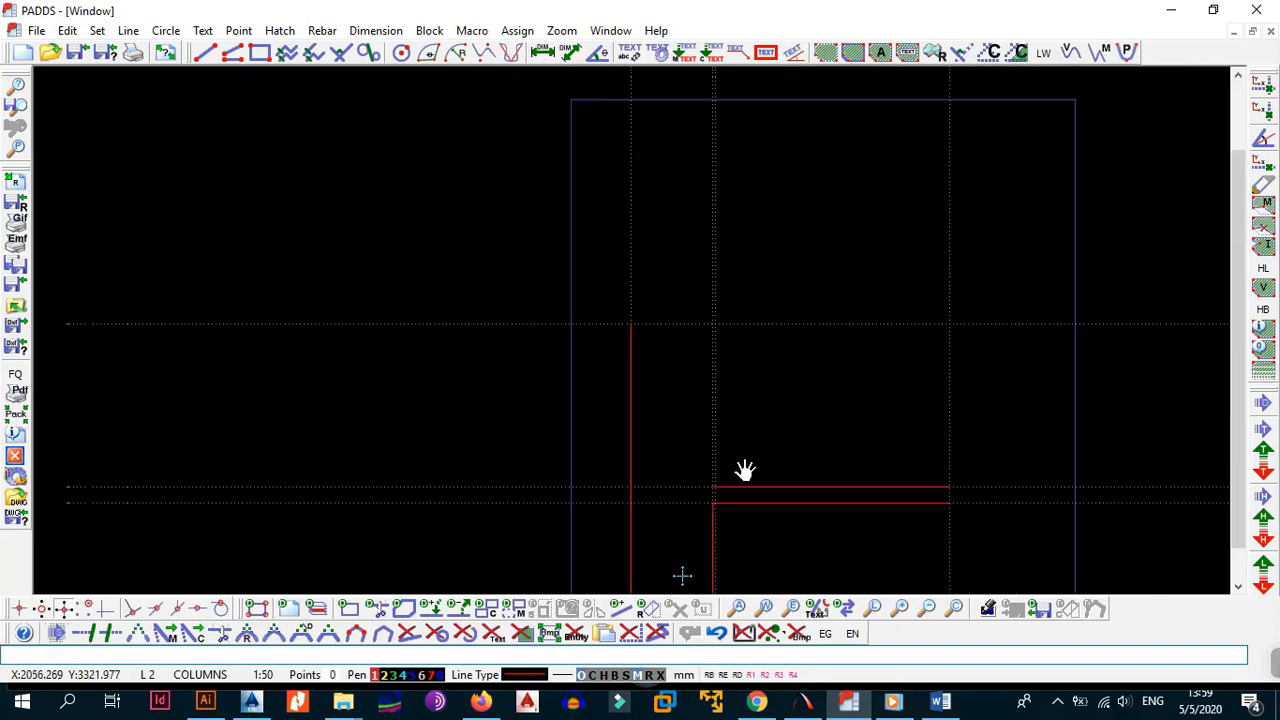
- Draw connected lines from the upper beam line's left end up to the topmost horizontal construction line, then left to the column's left edge
{"action": "right_click", "coordinate": [749, 385]}
{"action": "left_click", "coordinate": [845, 397]}
{"action": "scroll", "coordinate": [712, 495], "scroll_direction": "up", "scroll_amount": 3}
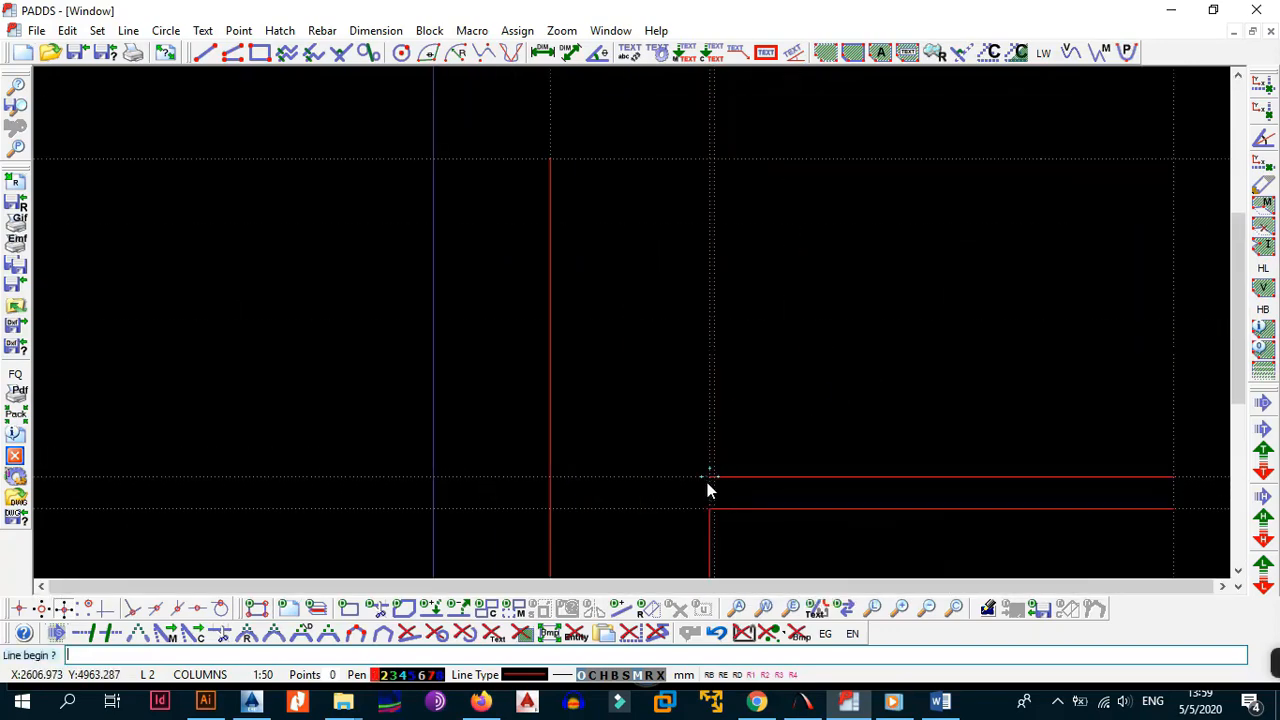
{"action": "left_click", "coordinate": [709, 477]}
{"action": "left_click", "coordinate": [710, 160]}
{"action": "left_click", "coordinate": [551, 159]}
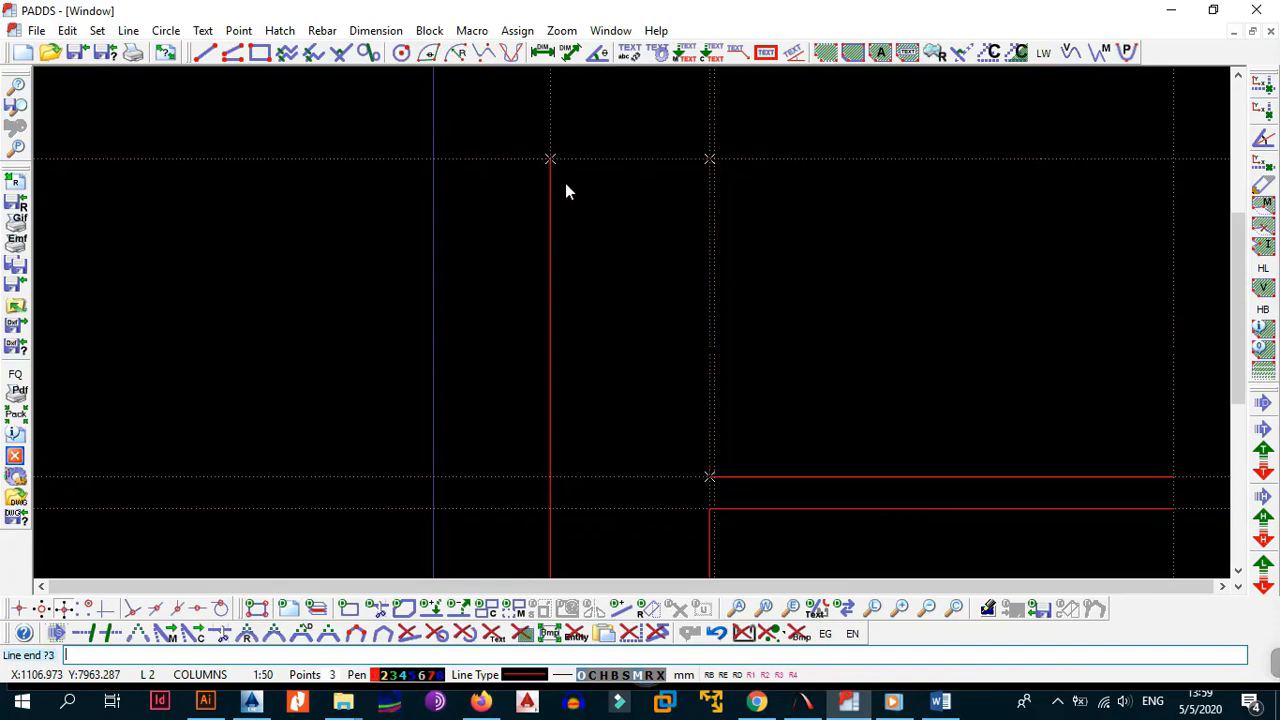
{"action": "right_click", "coordinate": [567, 186]}
- Examine the column outline and the beam and slab lines from top to base
{"action": "scroll", "coordinate": [670, 168], "scroll_direction": "down", "scroll_amount": 2}
{"action": "middle_click_drag", "start_coordinate": [674, 250], "coordinate": [715, 150]}
{"action": "scroll", "coordinate": [627, 276], "scroll_direction": "down", "scroll_amount": 3}
{"action": "middle_click_drag", "start_coordinate": [709, 204], "coordinate": [713, 290]}
{"action": "scroll", "coordinate": [654, 318], "scroll_direction": "up", "scroll_amount": 2}
{"action": "middle_click_drag", "start_coordinate": [670, 342], "coordinate": [668, 257]}
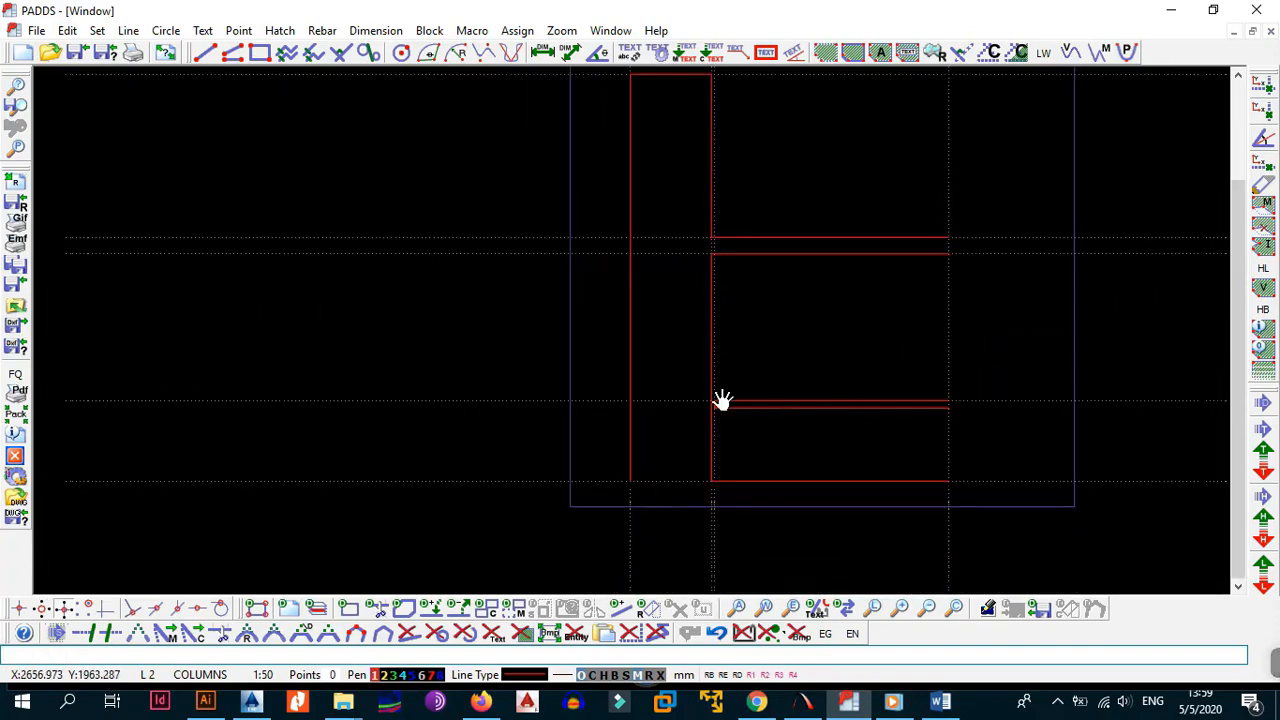
{"action": "middle_click_drag", "start_coordinate": [722, 400], "coordinate": [714, 402]}
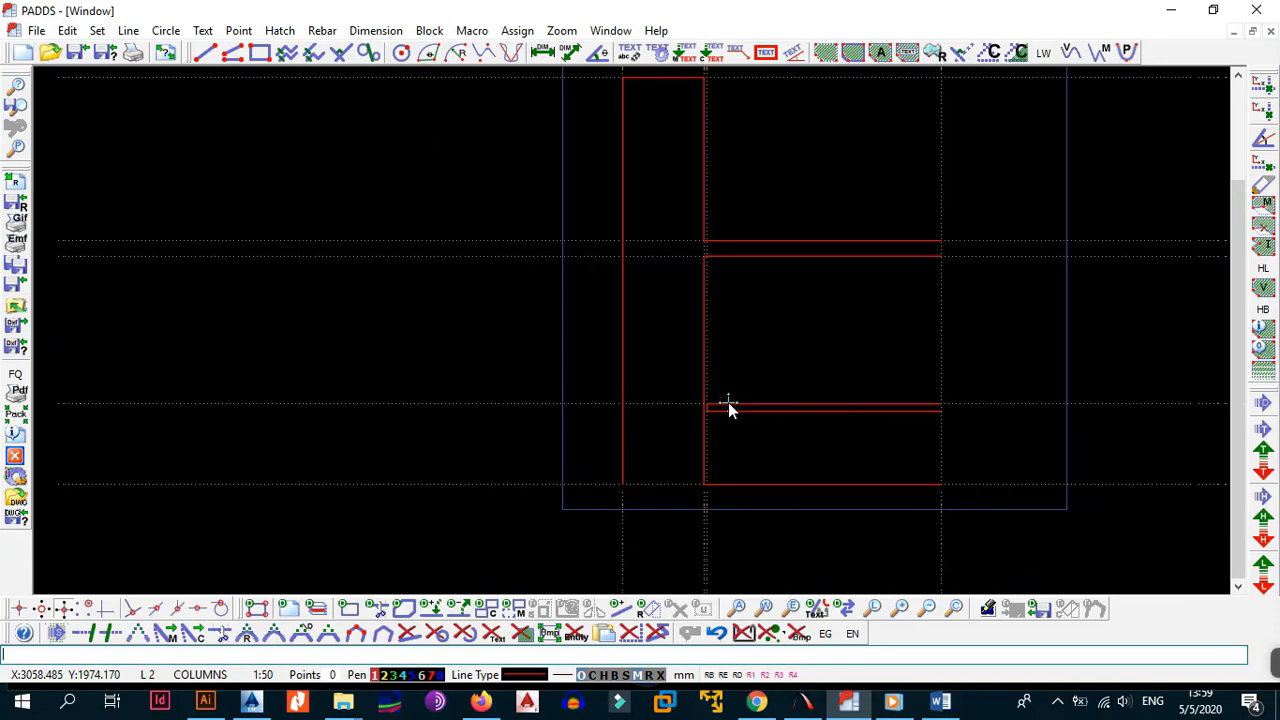
{"action": "middle_click_drag", "start_coordinate": [736, 360], "coordinate": [740, 407]}
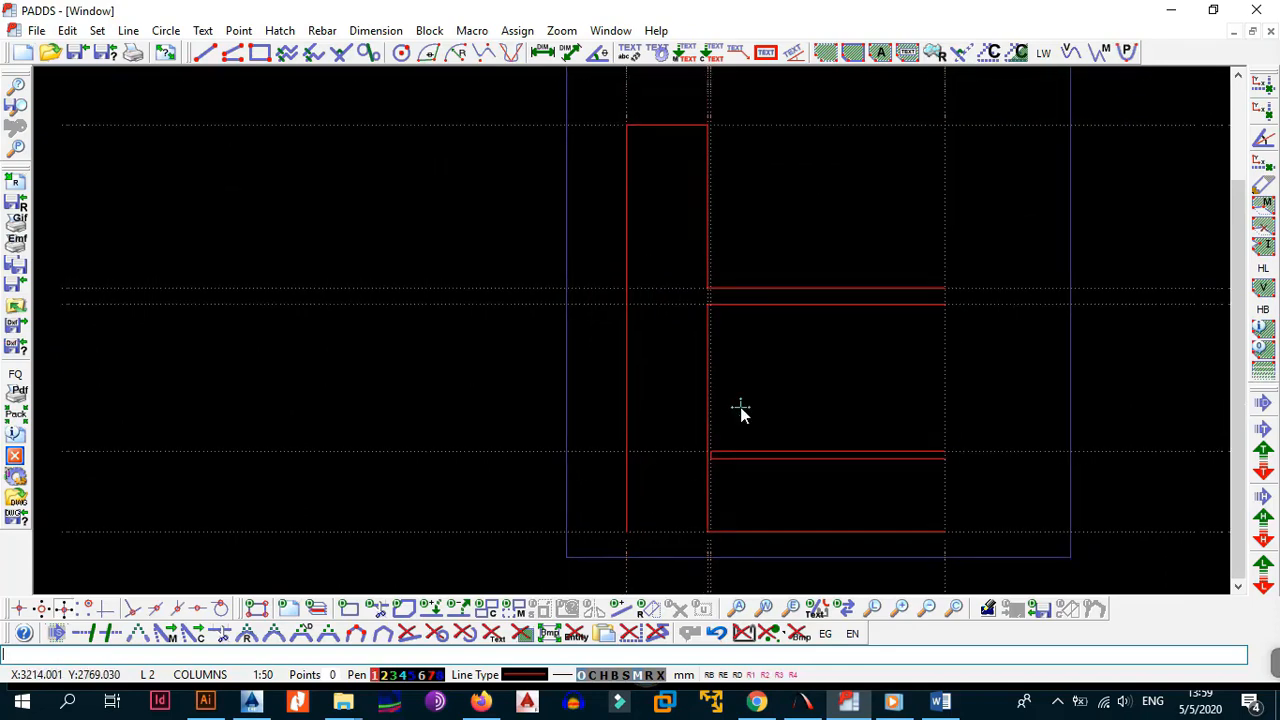
{"action": "middle_click_drag", "start_coordinate": [790, 304], "coordinate": [785, 342]}
{"action": "scroll", "coordinate": [785, 343], "scroll_direction": "down", "scroll_amount": 2}
{"action": "scroll", "coordinate": [812, 402], "scroll_direction": "up", "scroll_amount": 3}
{"action": "mouse_move", "coordinate": [781, 425]}
{"action": "middle_mouse_down"}
{"action": "mouse_move", "coordinate": [812, 400]}
{"action": "mouse_move", "coordinate": [751, 365]}
{"action": "middle_mouse_up"}
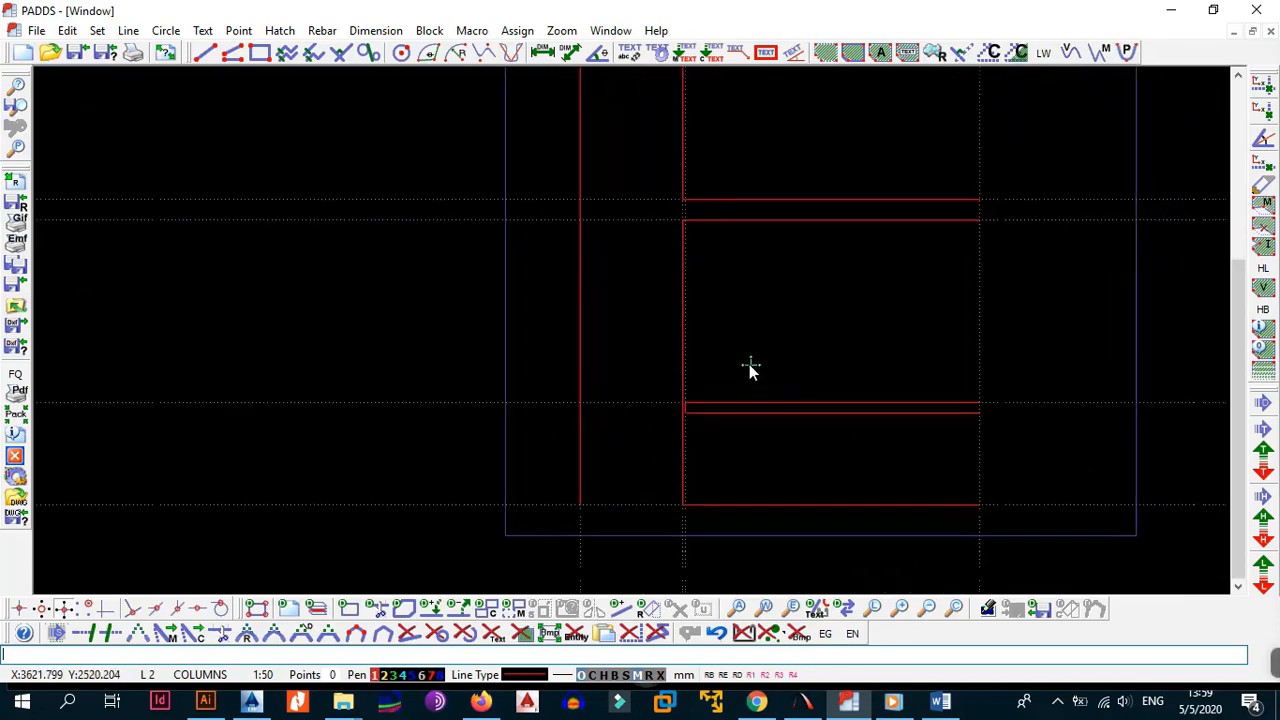
- Draw a short horizontal line leftward from the base of the column's left edge along the lowest construction line
{"action": "scroll", "coordinate": [751, 366], "scroll_direction": "down", "scroll_amount": 1}
{"action": "key", "text": "alt+l"}
{"action": "key", "text": "l"}
{"action": "left_click", "coordinate": [616, 481]}
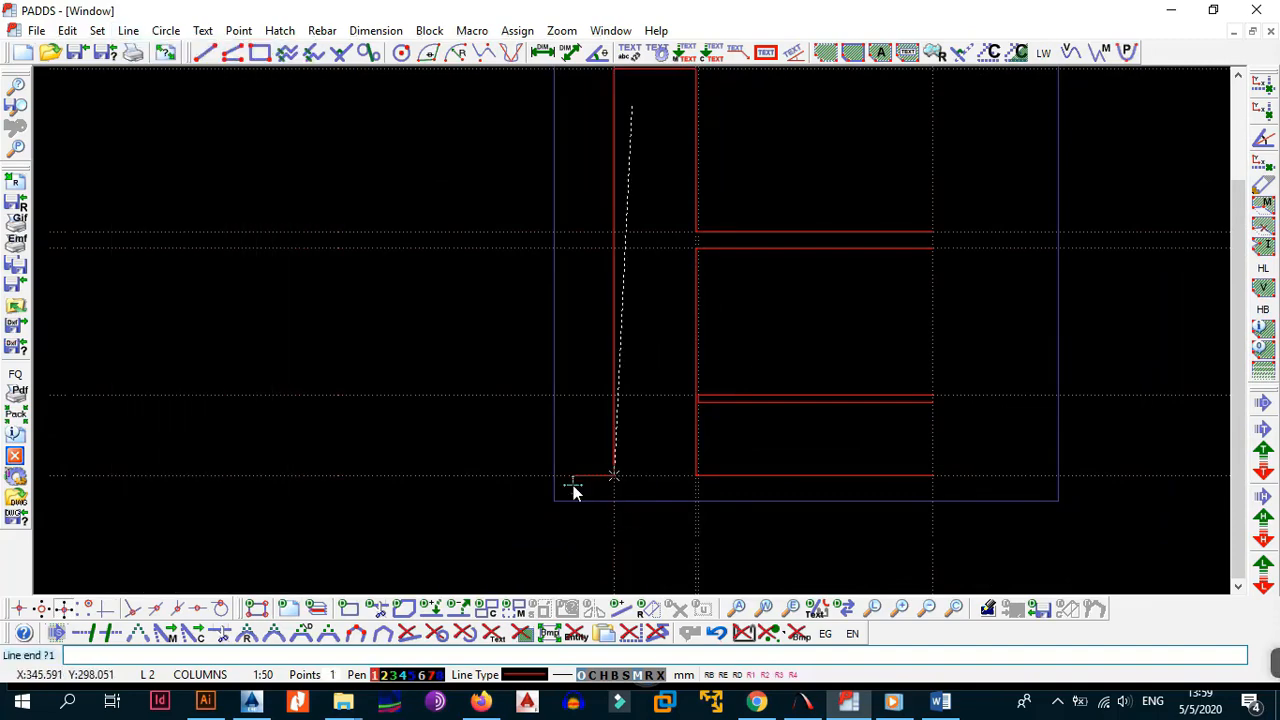
{"action": "left_click", "coordinate": [557, 477]}
{"action": "key", "text": "Escape"}
- Erase the right-hand construction line of the close vertical pair beside the column's right edge
{"action": "scroll", "coordinate": [612, 439], "scroll_direction": "down", "scroll_amount": 2}
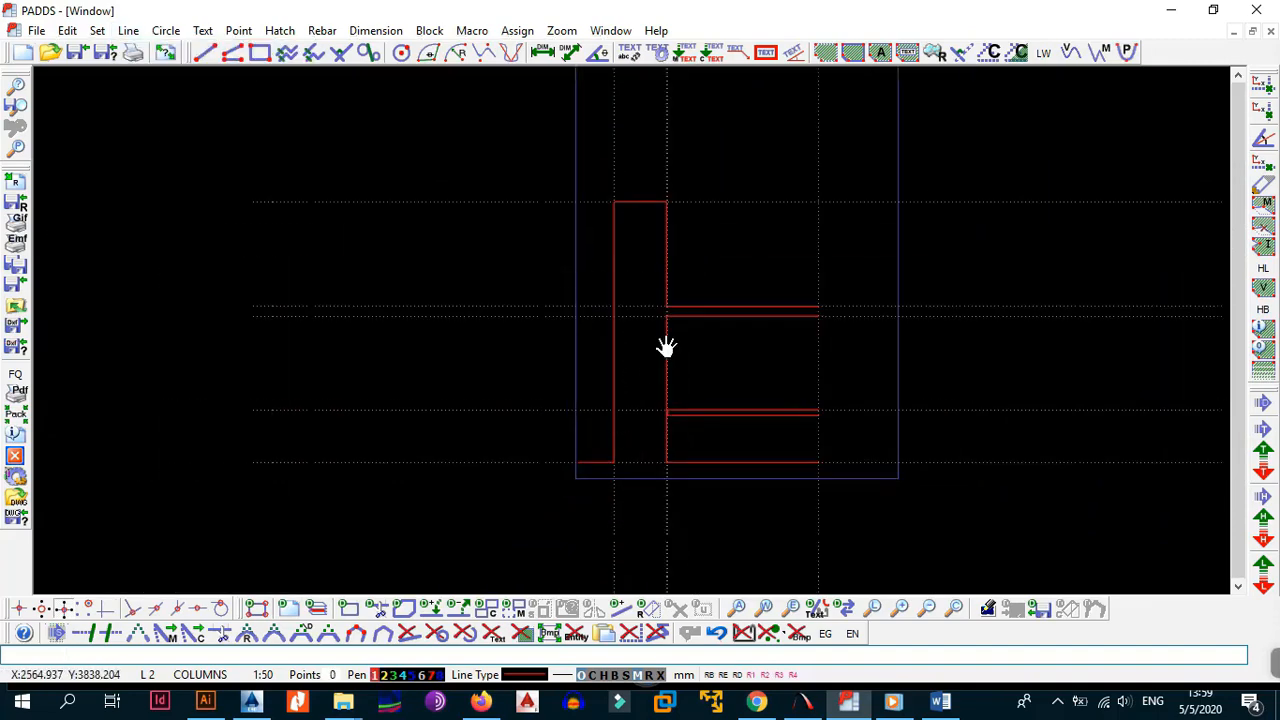
{"action": "middle_click_drag", "start_coordinate": [666, 347], "coordinate": [668, 390]}
{"action": "scroll", "coordinate": [668, 356], "scroll_direction": "up", "scroll_amount": 2}
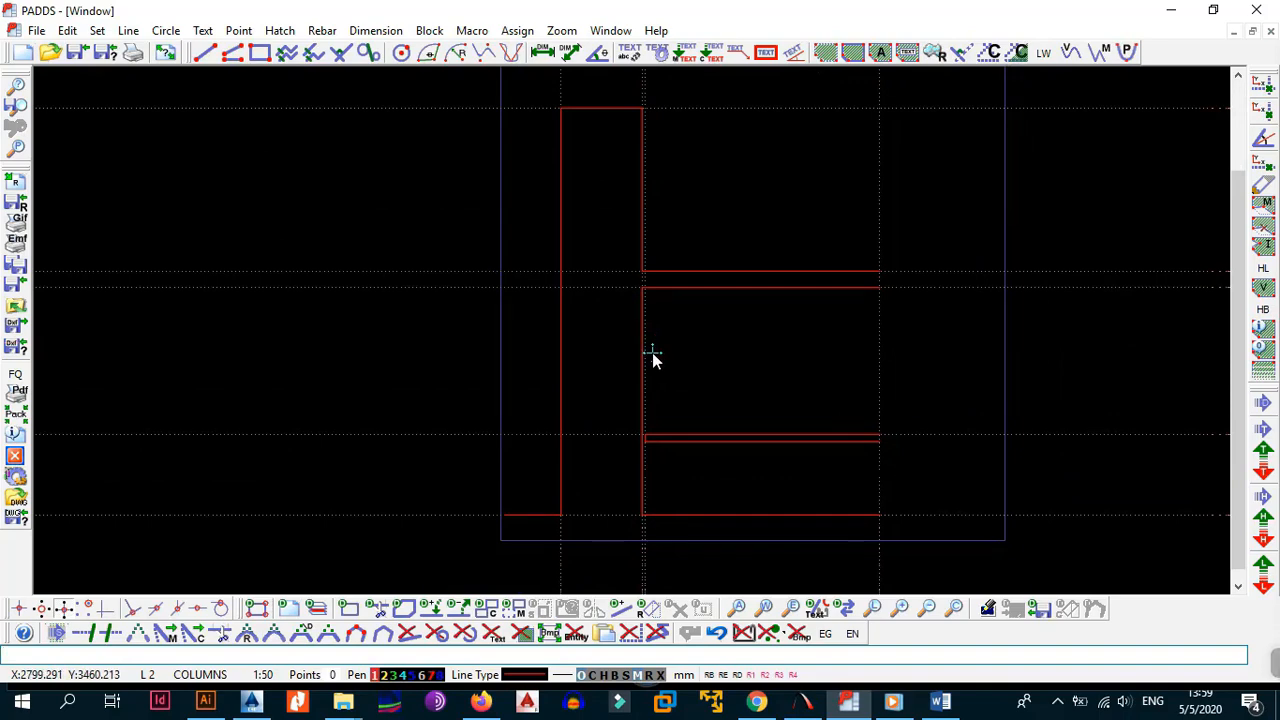
{"action": "middle_click_drag", "start_coordinate": [668, 258], "coordinate": [671, 285]}
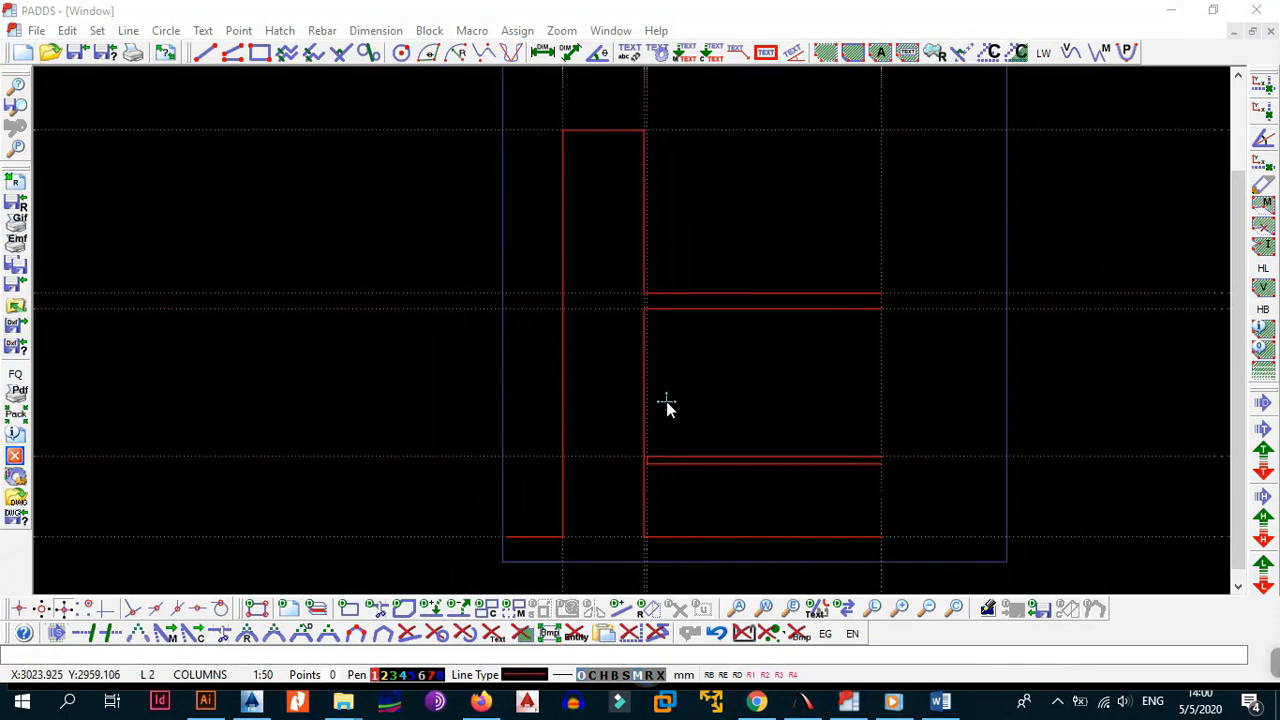
{"action": "scroll", "coordinate": [645, 292], "scroll_direction": "up", "scroll_amount": 2}
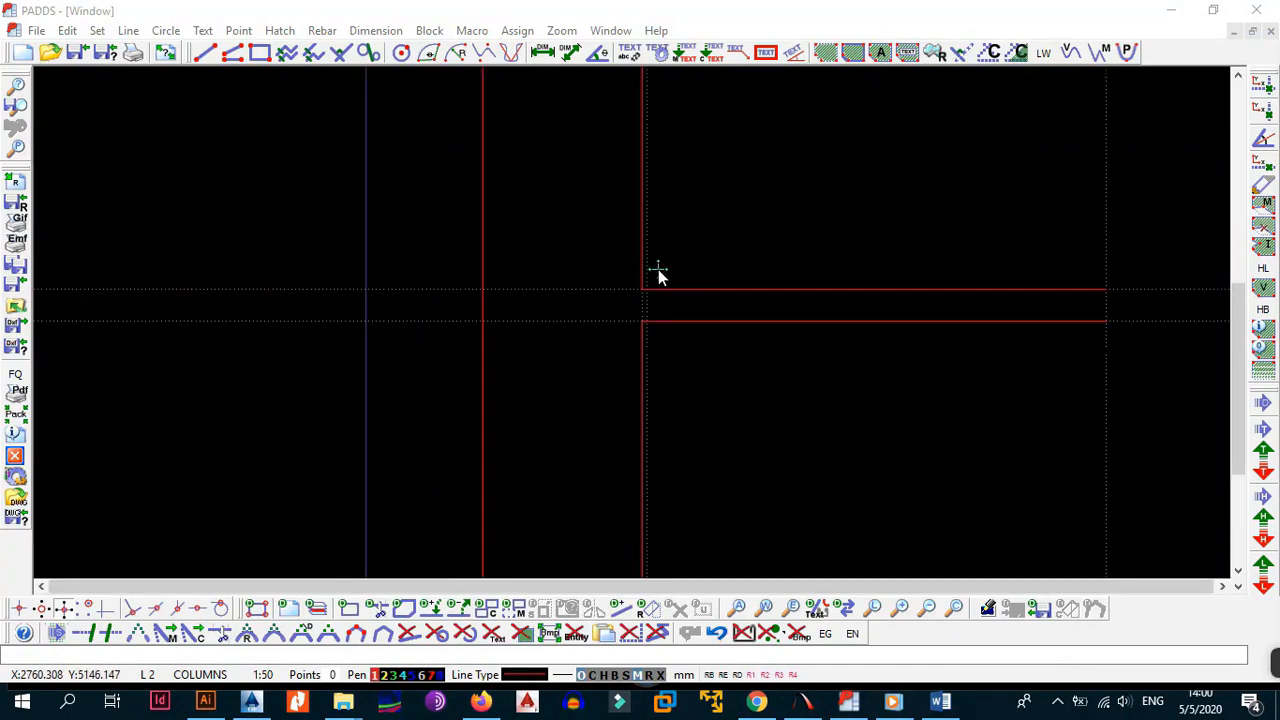
{"action": "left_click", "coordinate": [685, 374]}
{"action": "right_click", "coordinate": [685, 374]}
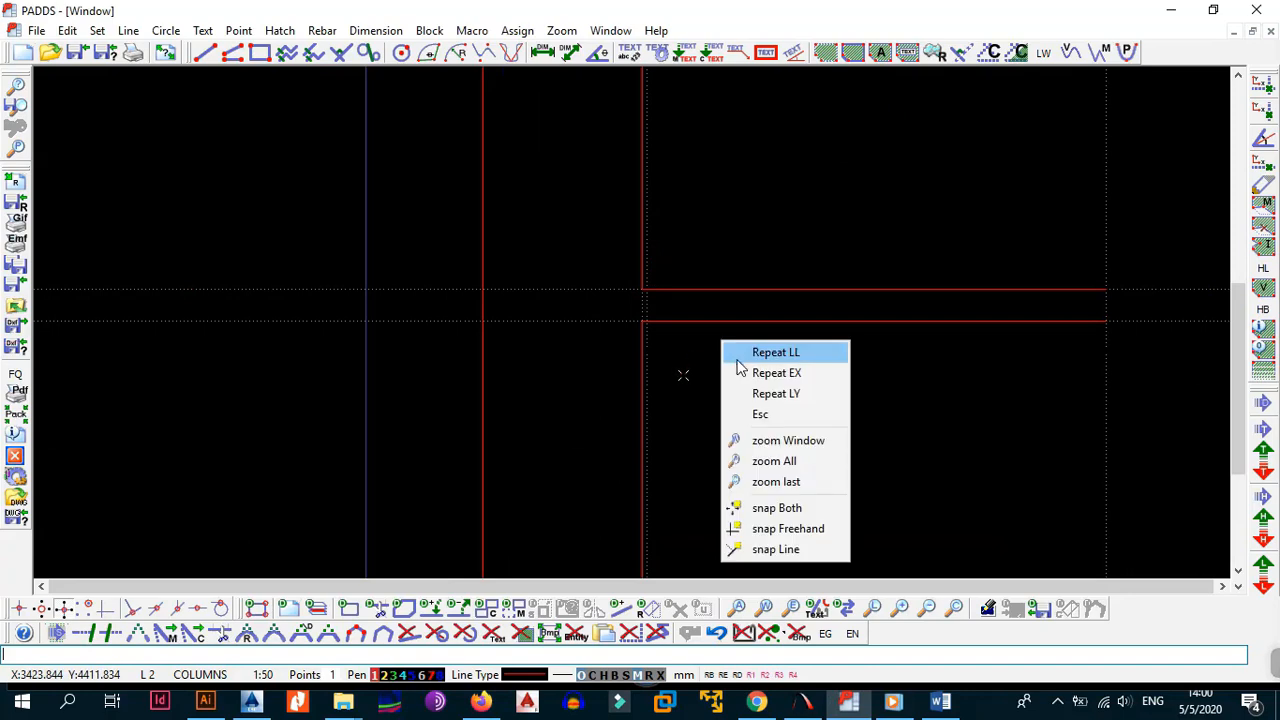
{"action": "left_click", "coordinate": [741, 370]}
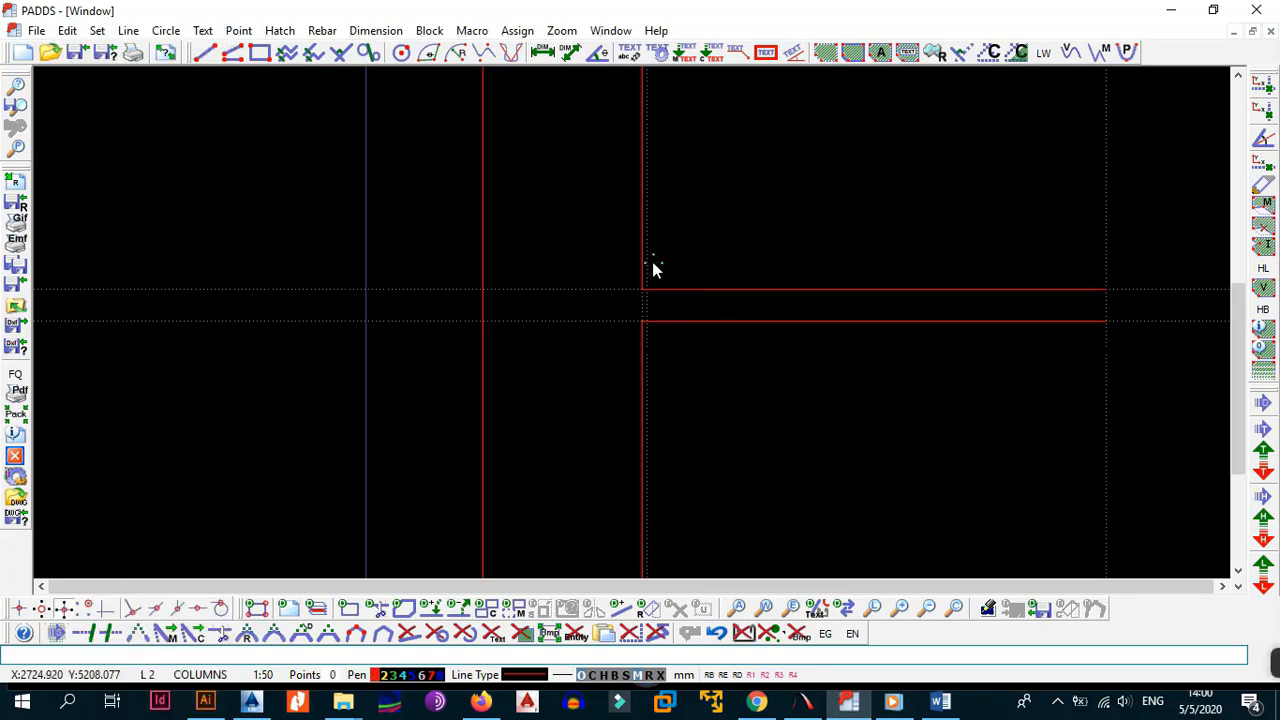
{"action": "left_click", "coordinate": [647, 243]}
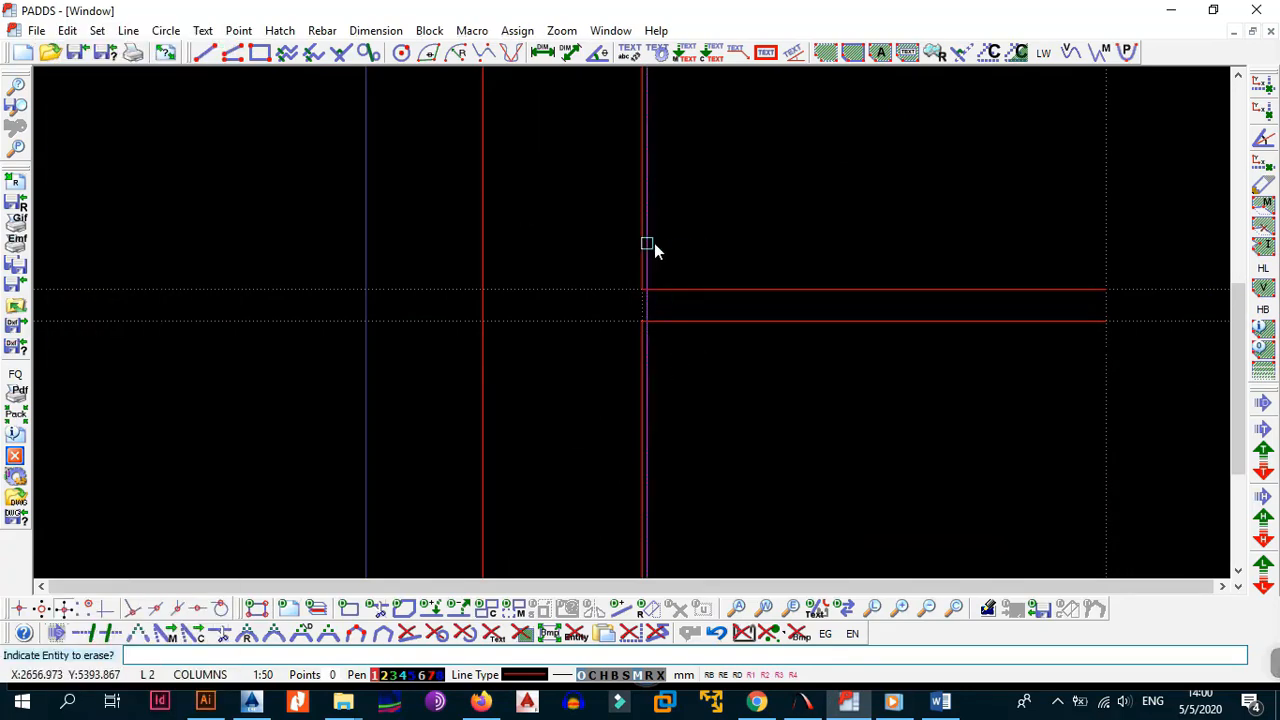
- Place a vertical construction line crossing the upper beam lines a short distance to the right of the column
{"action": "scroll", "coordinate": [745, 357], "scroll_direction": "down", "scroll_amount": 3}
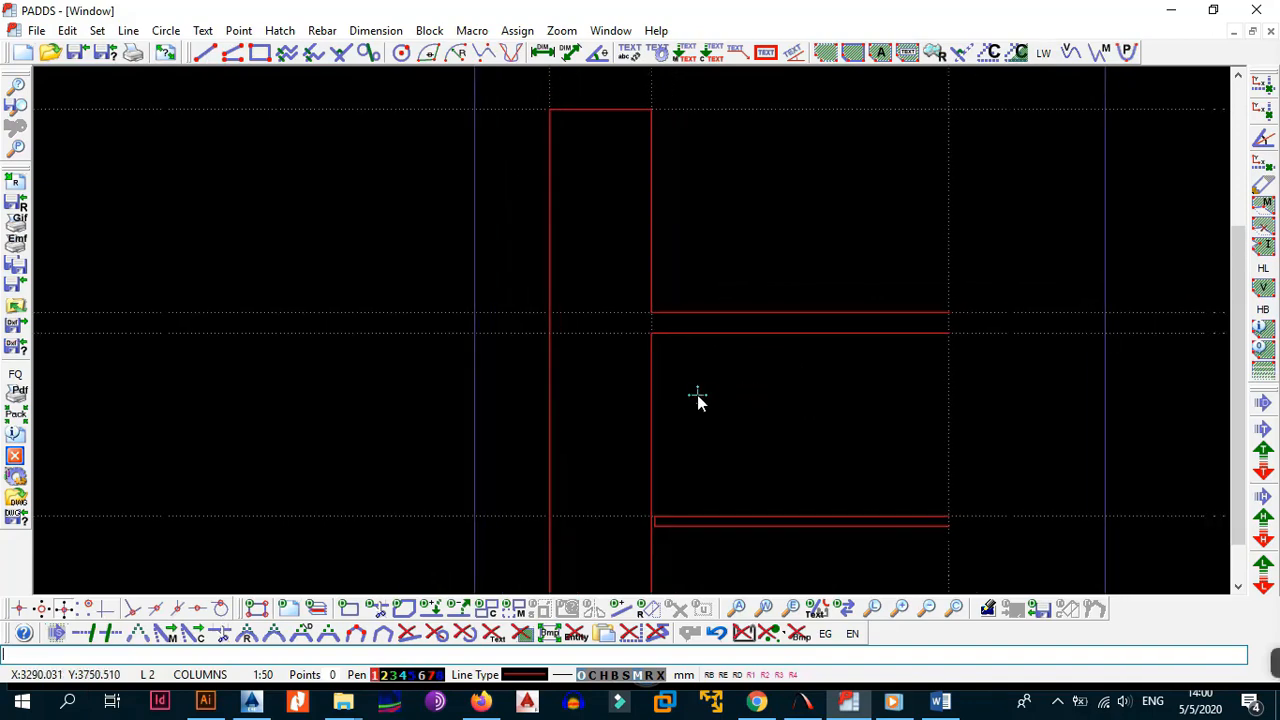
{"action": "key", "text": "l"}
{"action": "key", "text": "v"}
{"action": "left_click", "coordinate": [737, 406]}
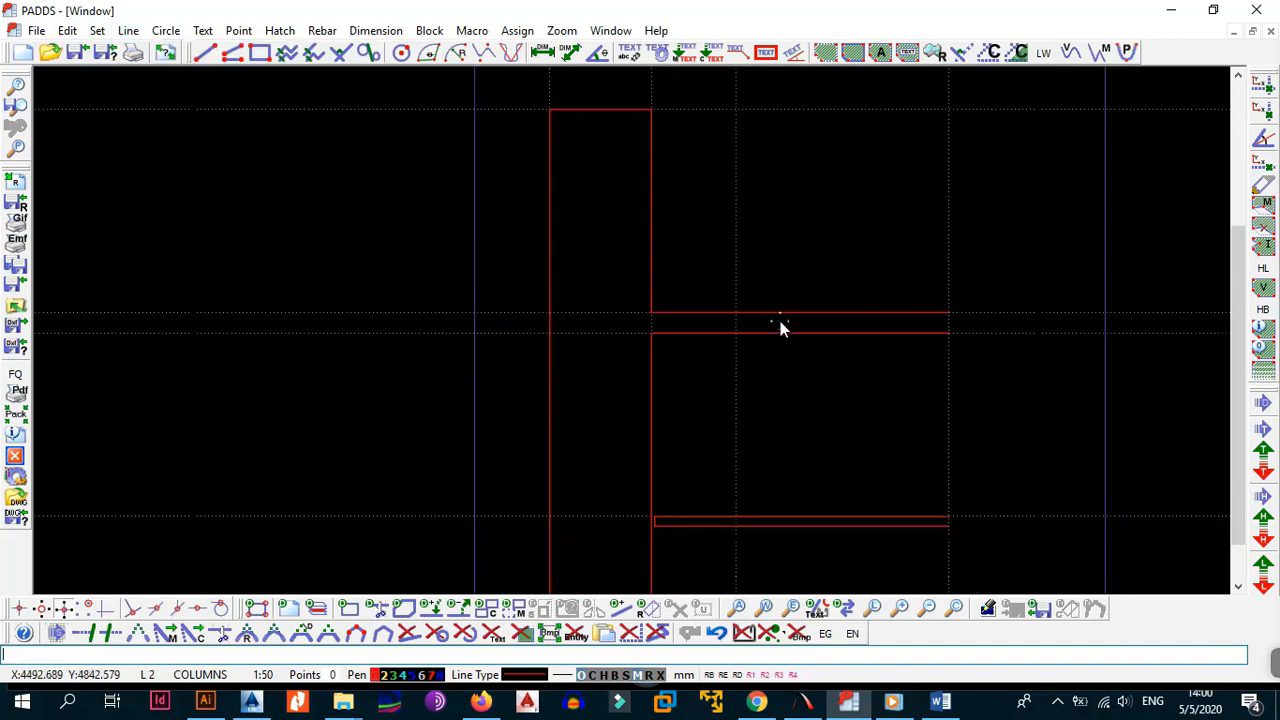
- Rotate the new vertical construction line 30 degrees about its intersection with the upper beam's top line
{"action": "scroll", "coordinate": [770, 310], "scroll_direction": "up", "scroll_amount": 2}
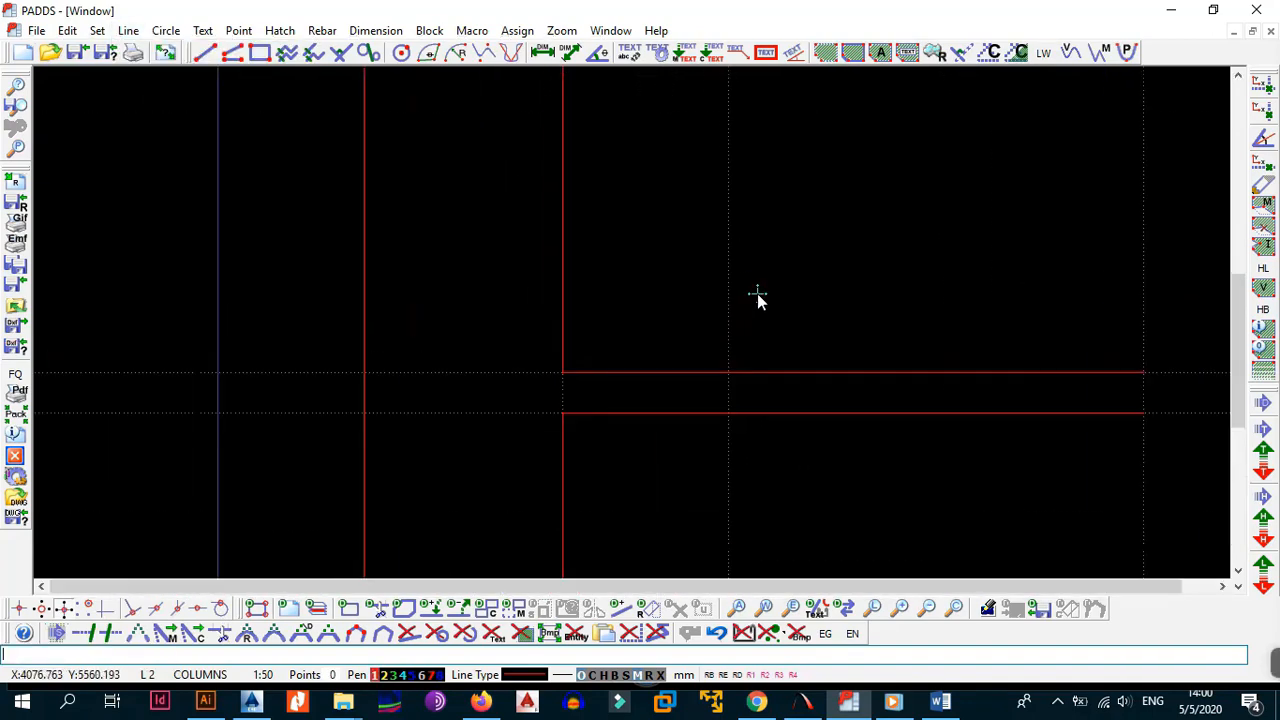
{"action": "key", "text": "alt+b"}
{"action": "key", "text": "a"}
{"action": "left_click", "coordinate": [731, 285]}
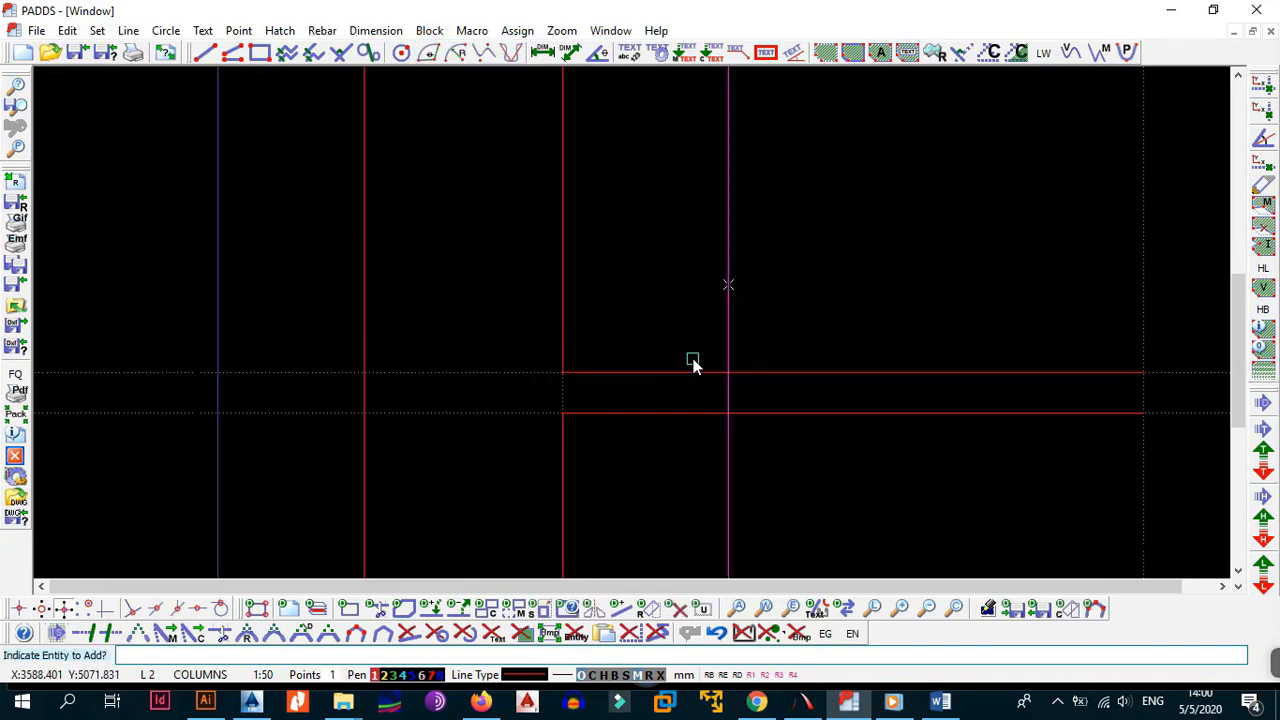
{"action": "key", "text": "alt+b"}
{"action": "key", "text": "4"}
{"action": "left_click", "coordinate": [728, 372]}
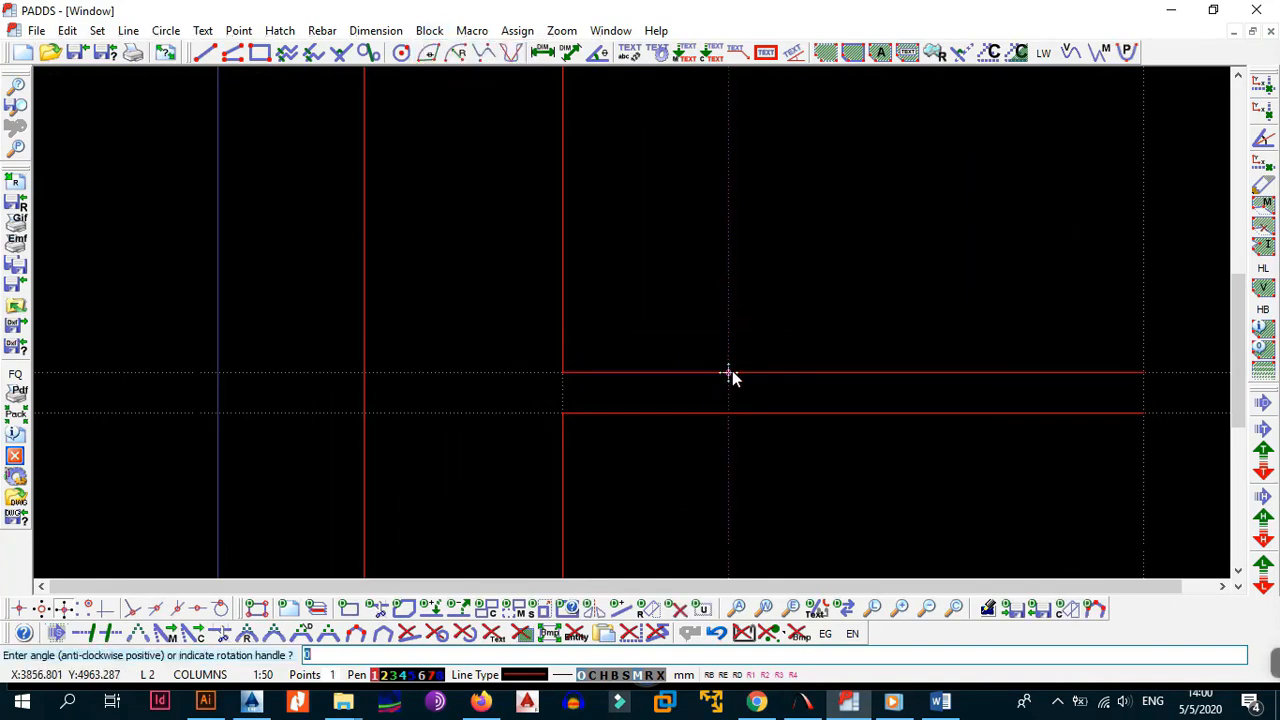
{"action": "type", "text": "30"}
{"action": "key", "text": "Return"}
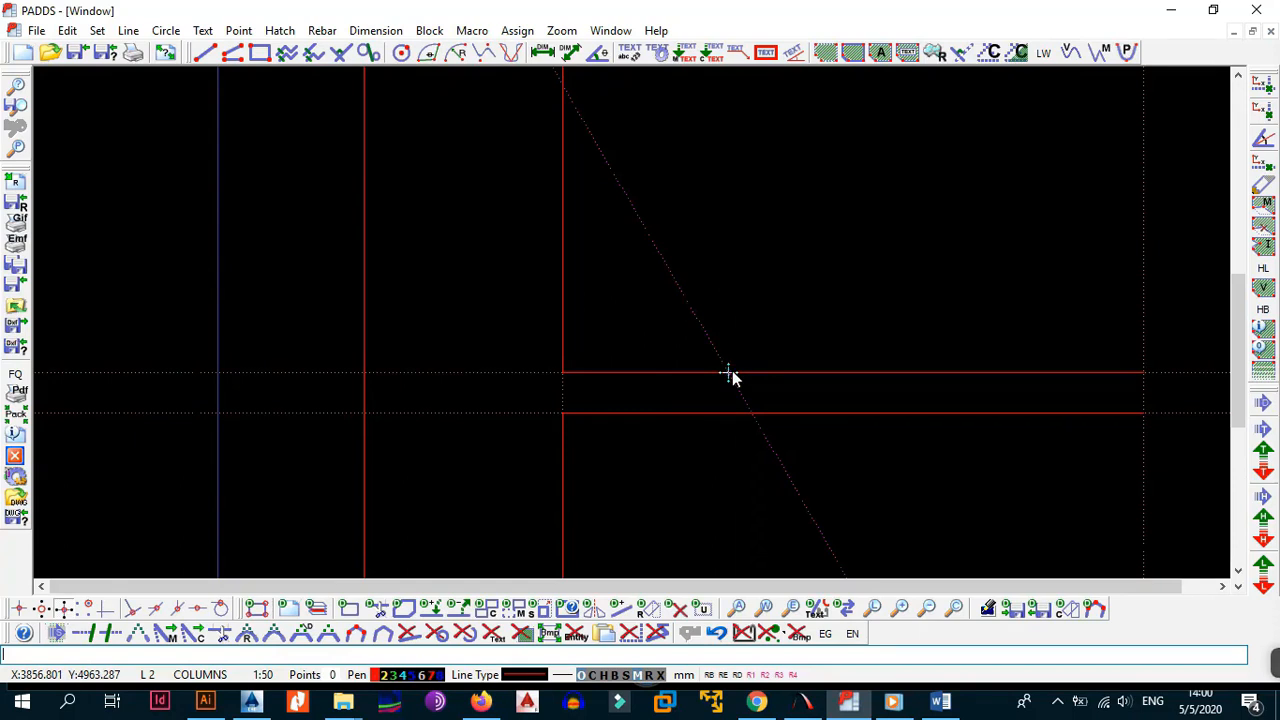
- Place a vertical construction line through the rotation point and mirror the inclined construction line about it
{"action": "key", "text": "alt+l"}
{"action": "key", "text": "v"}
{"action": "left_click", "coordinate": [747, 364]}
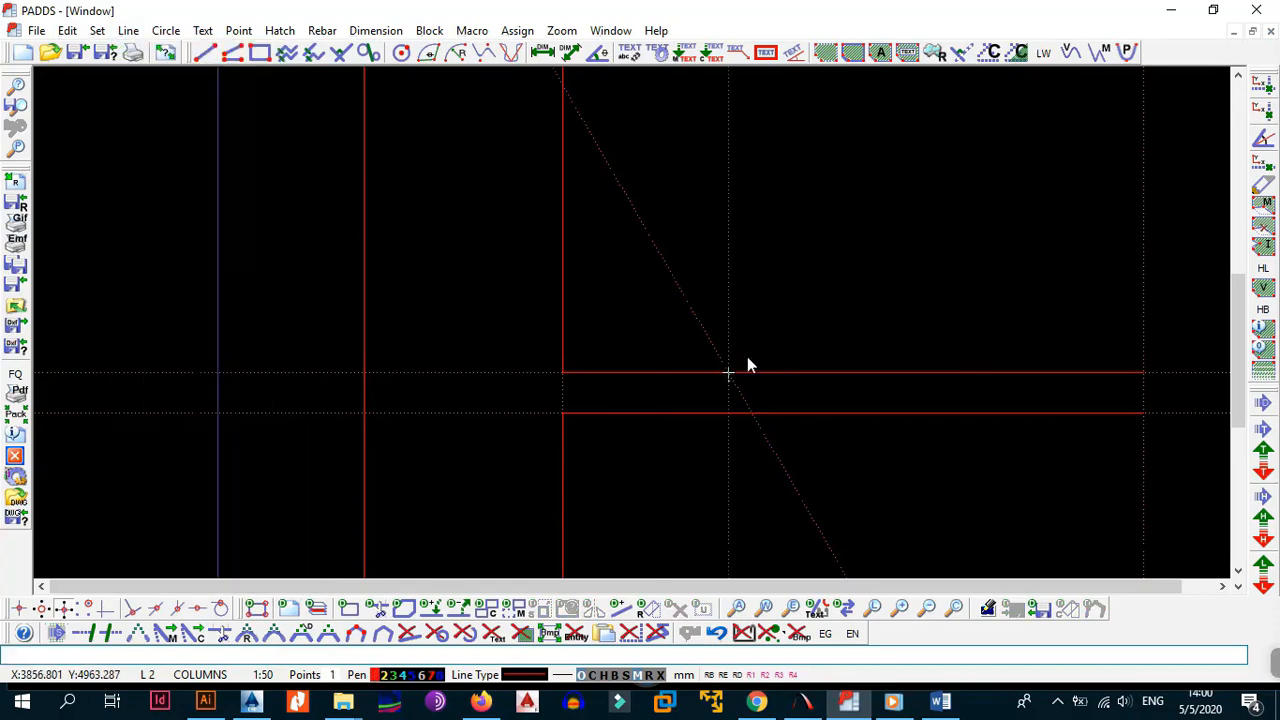
{"action": "key", "text": "alt+b"}
{"action": "key", "text": "a"}
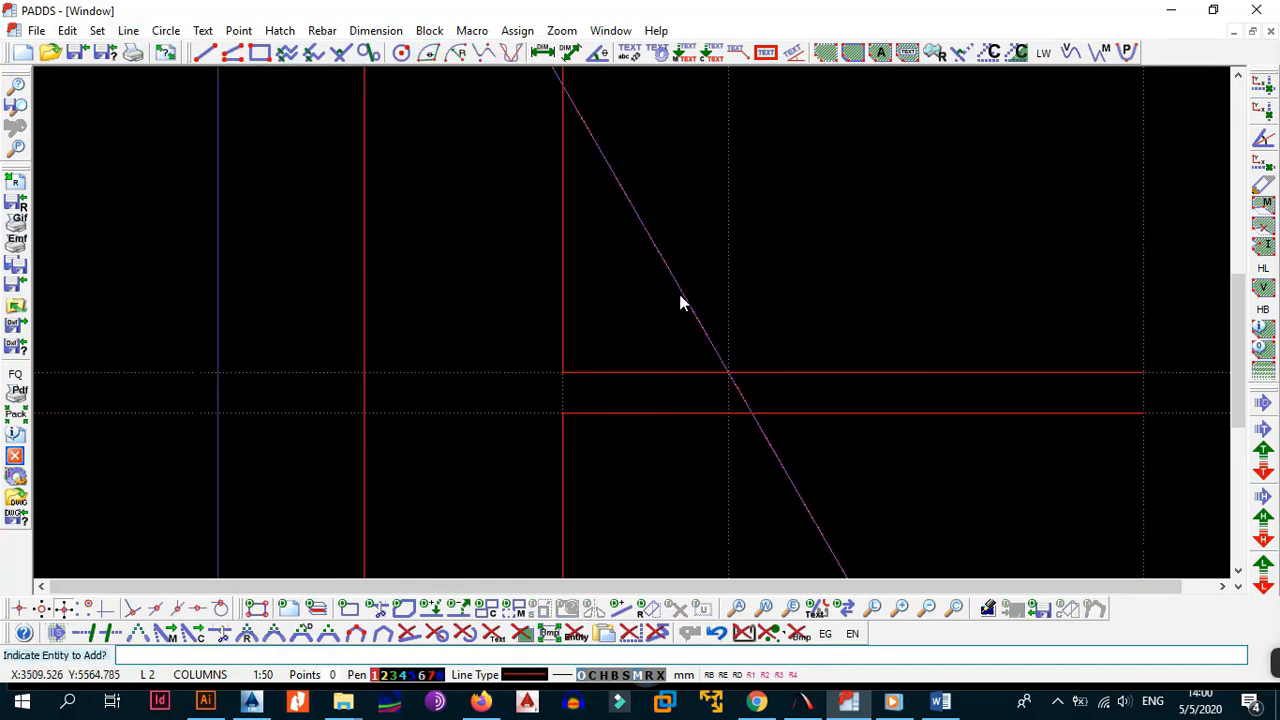
{"action": "left_click", "coordinate": [680, 294]}
{"action": "key", "text": "alt+b"}
{"action": "key", "text": "5"}
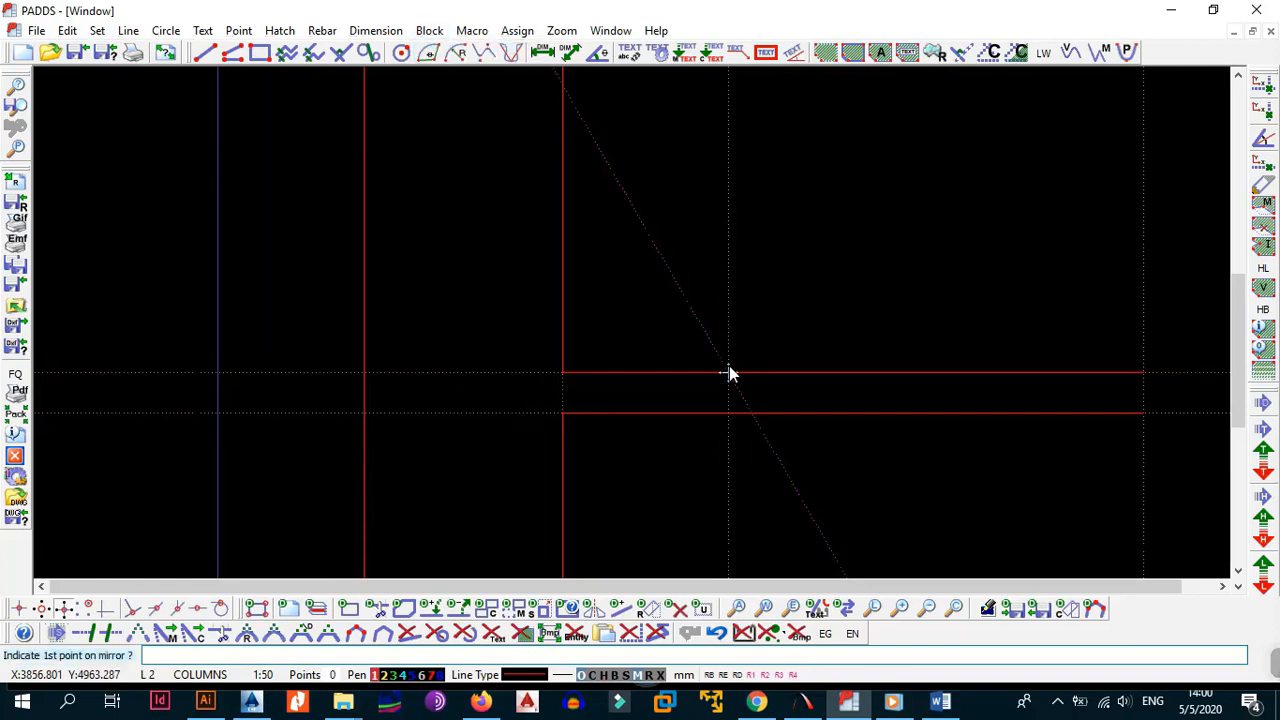
{"action": "left_click", "coordinate": [729, 367]}
{"action": "left_click", "coordinate": [729, 412]}
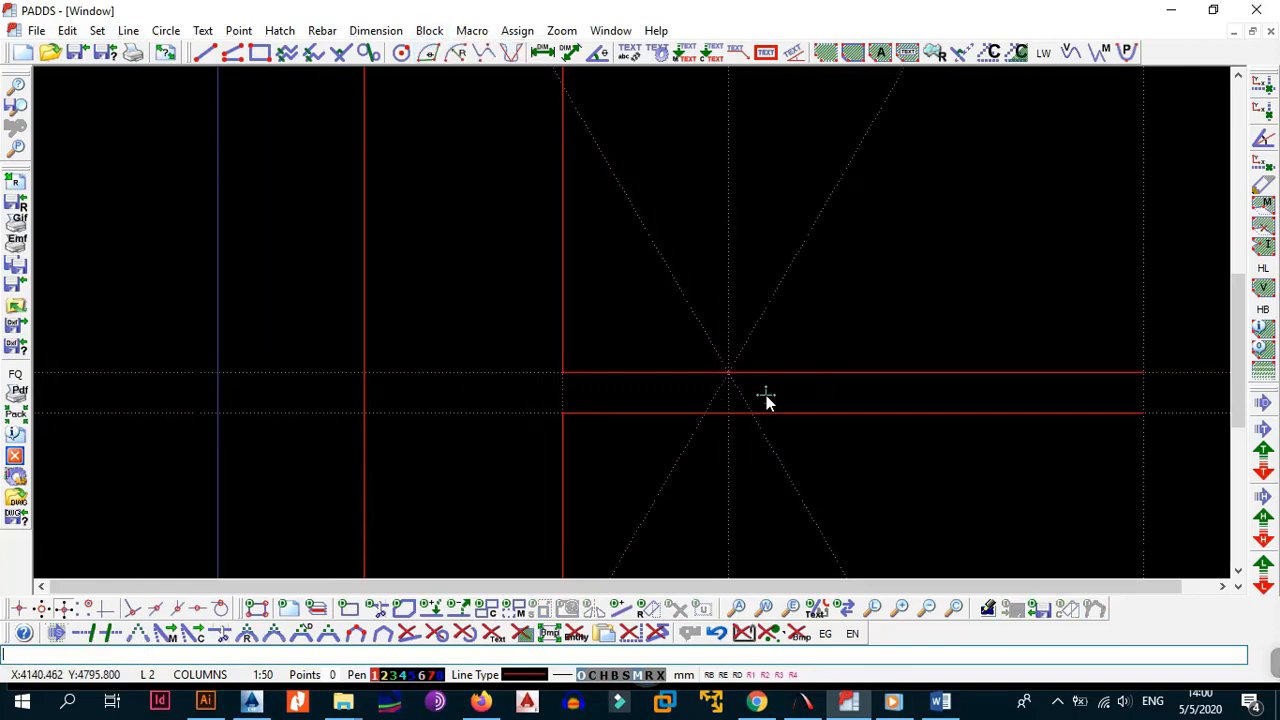
- Offset the horizontal construction line along the upper beam's top edge upward, so that it crosses both inclined lines
{"action": "key", "text": "alt+l"}
{"action": "key", "text": "p"}
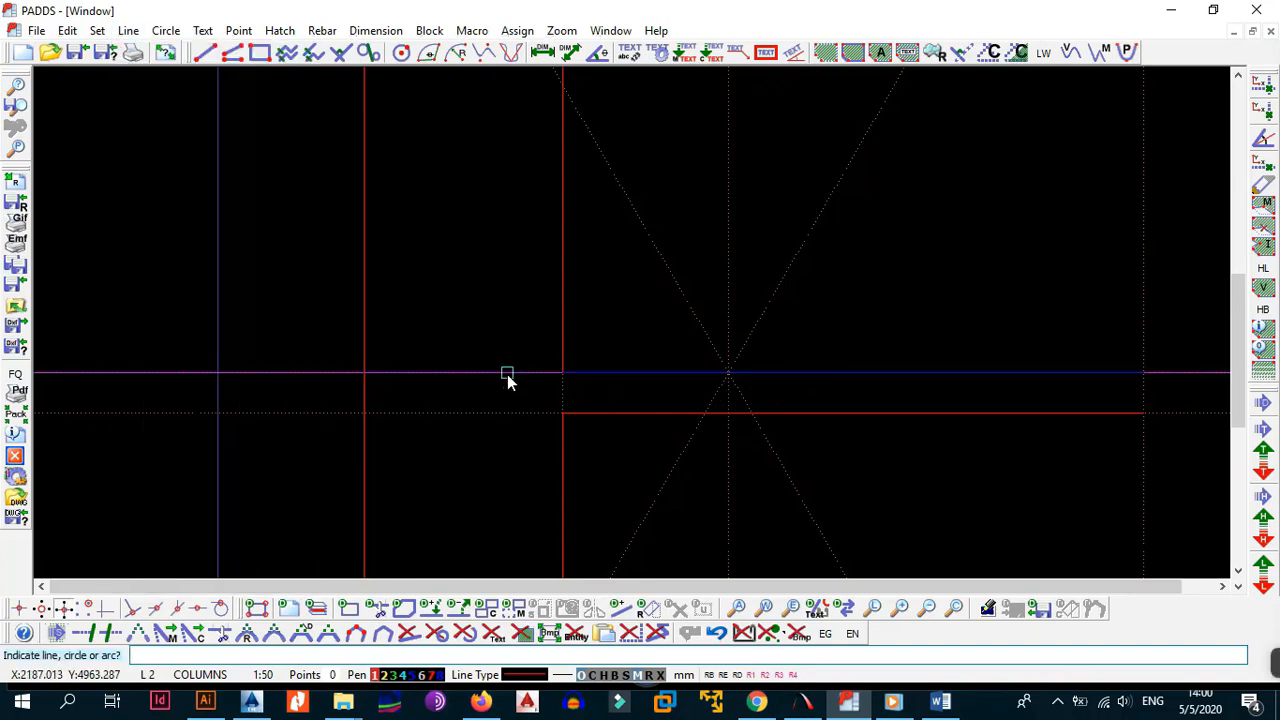
{"action": "left_click", "coordinate": [507, 373]}
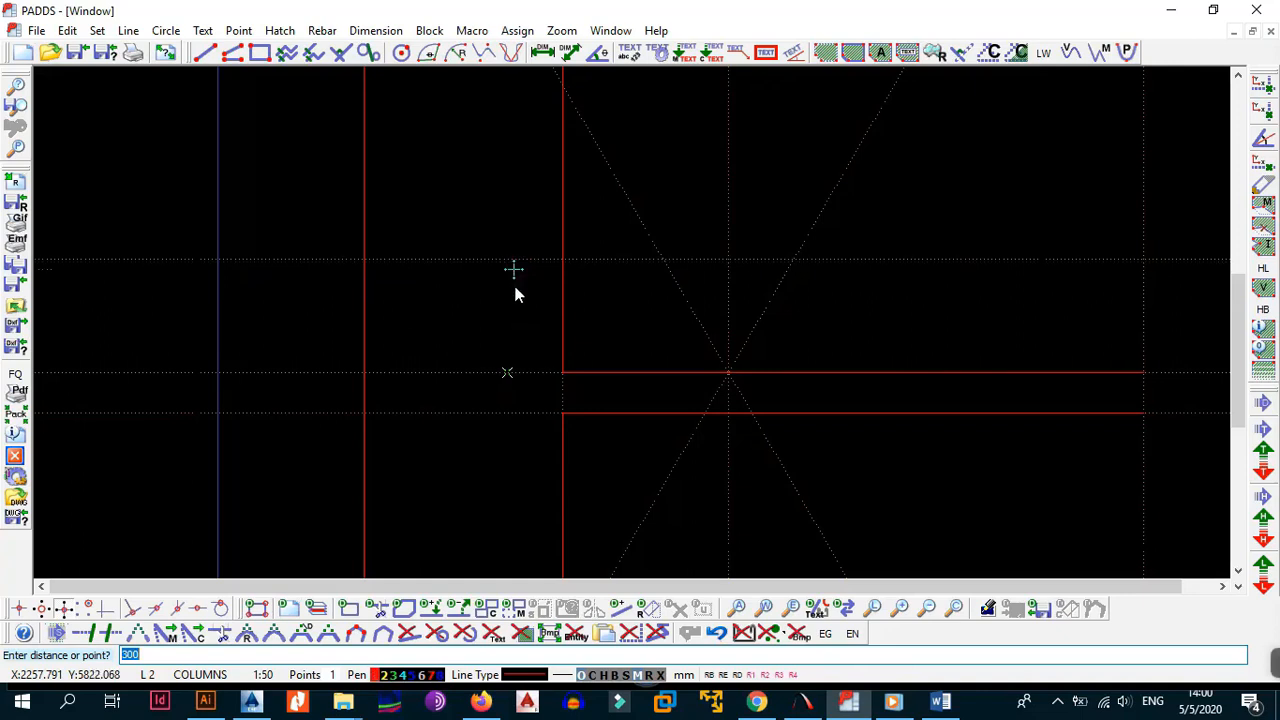
{"action": "key", "text": "Escape"}
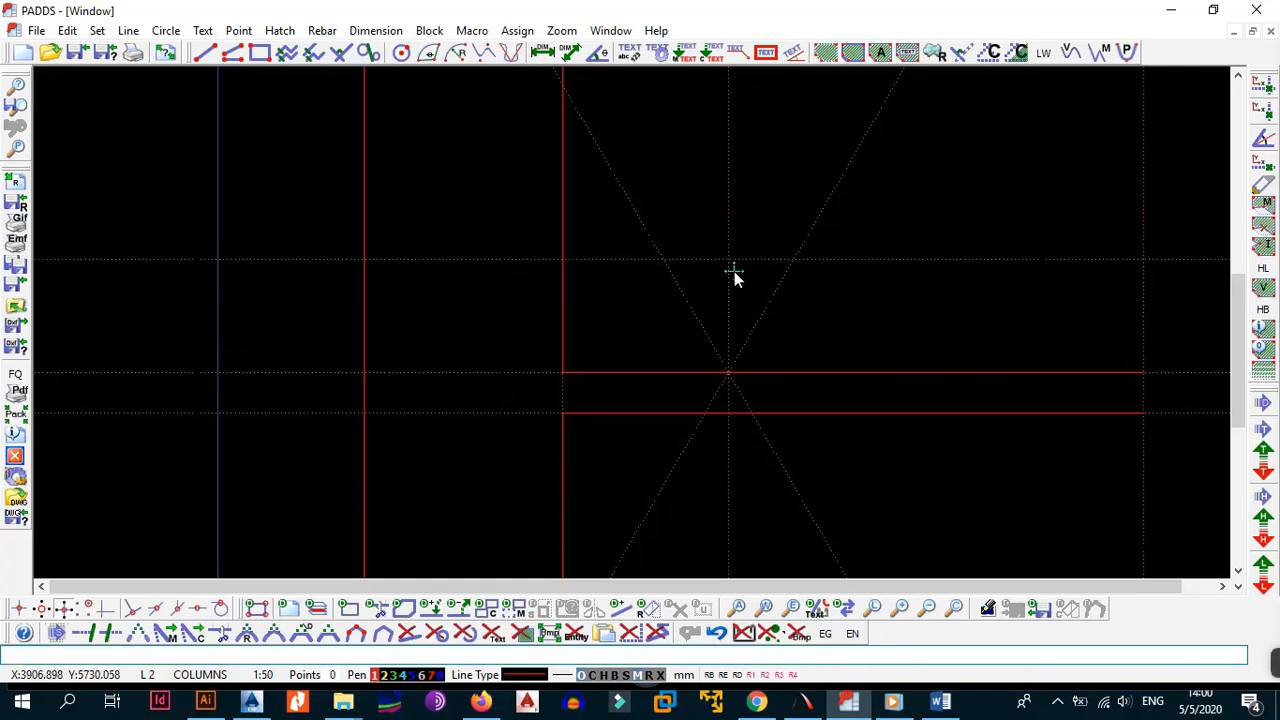
- Turn ortho off and draw an inverted triangle between the inclined construction lines, with its tip on the upper beam's top line
{"action": "left_click", "coordinate": [585, 677]}
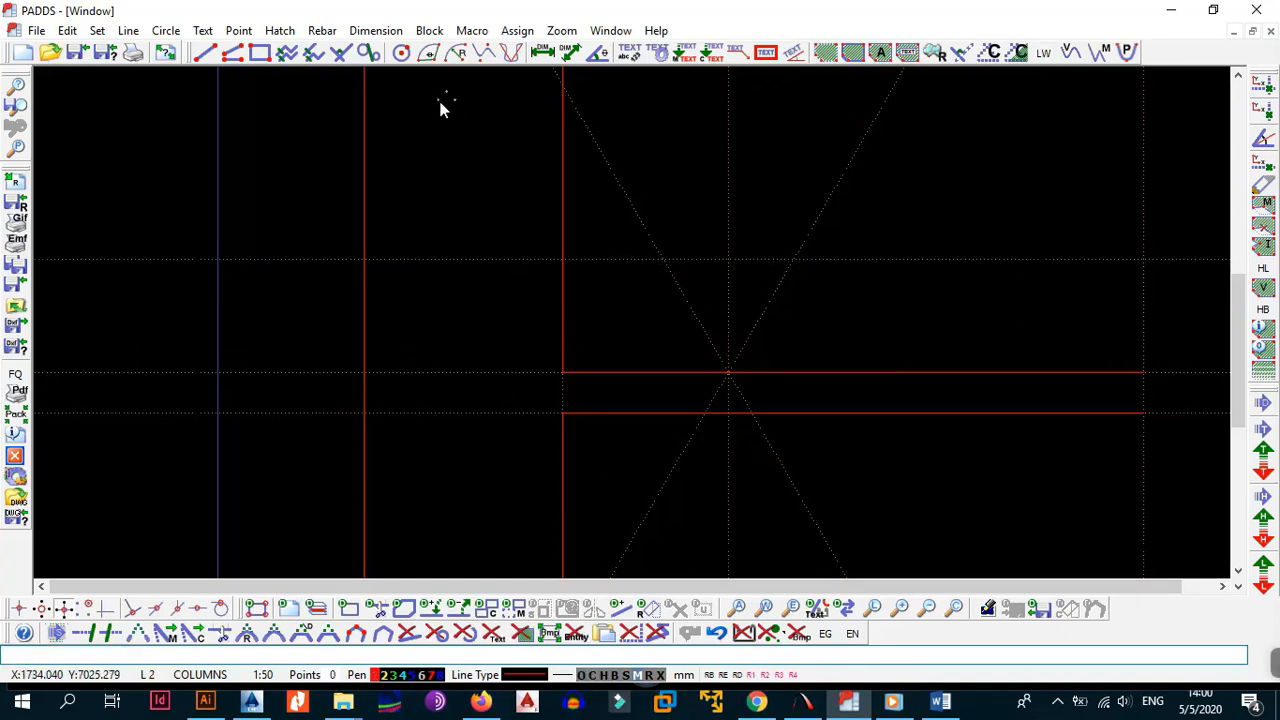
{"action": "left_click", "coordinate": [205, 53]}
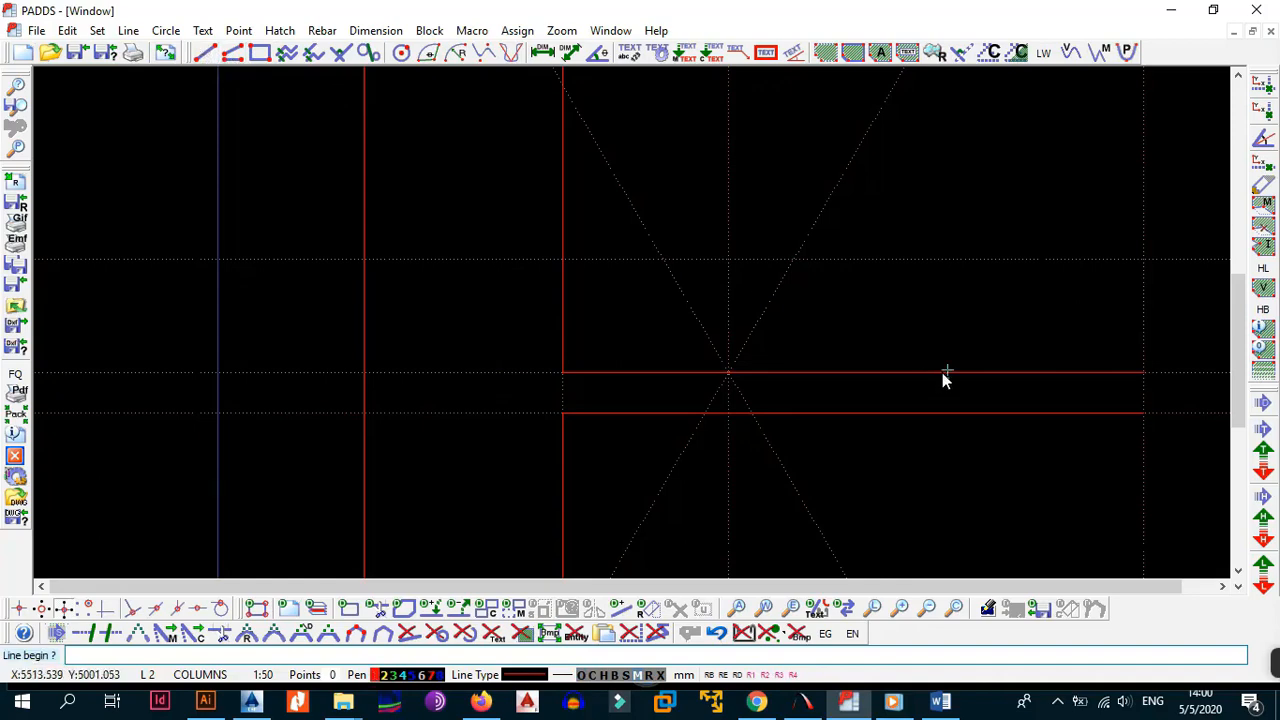
{"action": "left_click", "coordinate": [735, 376]}
{"action": "left_click", "coordinate": [792, 264]}
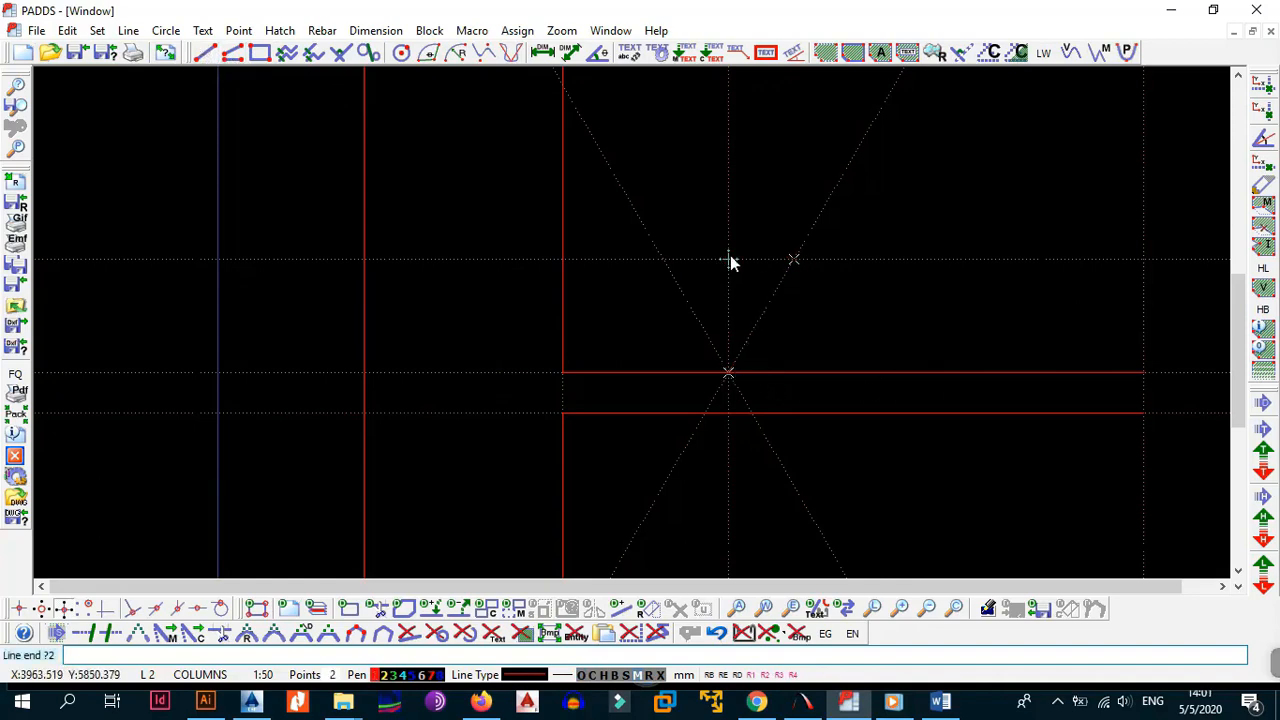
{"action": "left_click", "coordinate": [730, 368]}
{"action": "right_click", "coordinate": [746, 306]}
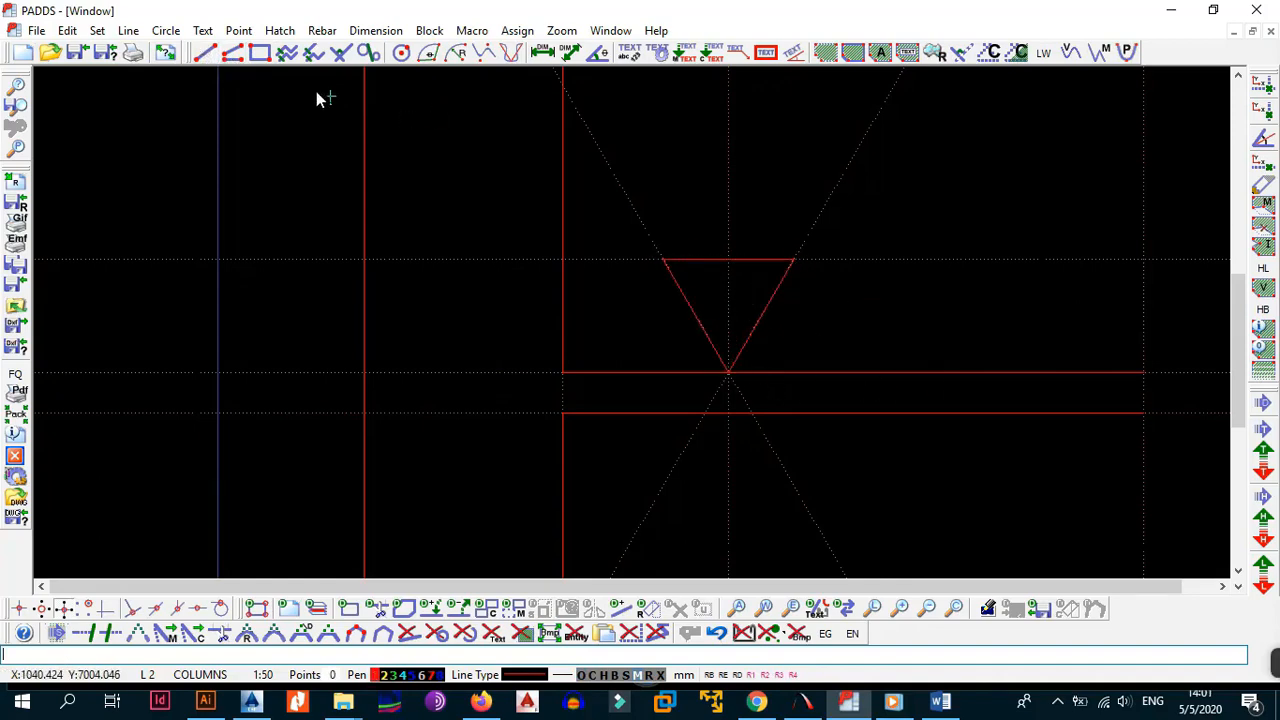
- Fill the right half of the triangle with an area hatch, using the triangle's tip as the pattern origin
{"action": "left_click", "coordinate": [279, 31]}
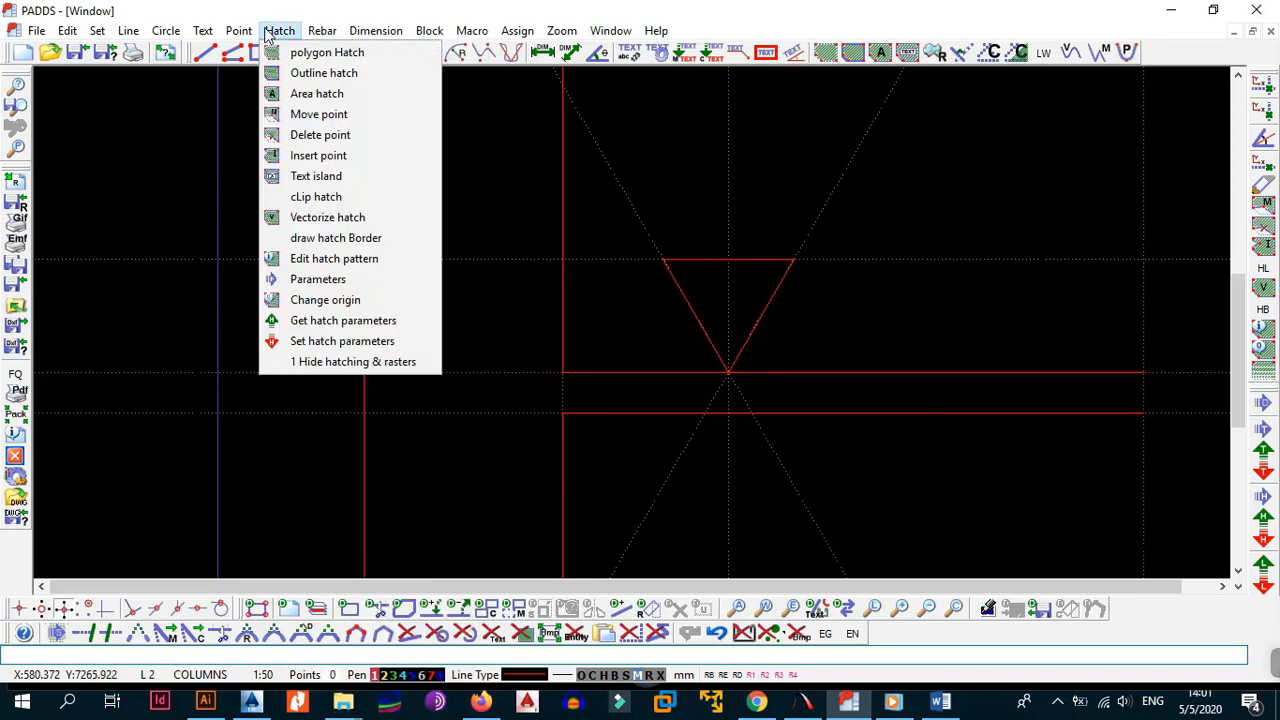
{"action": "left_click", "coordinate": [316, 93]}
{"action": "left_click", "coordinate": [757, 288]}
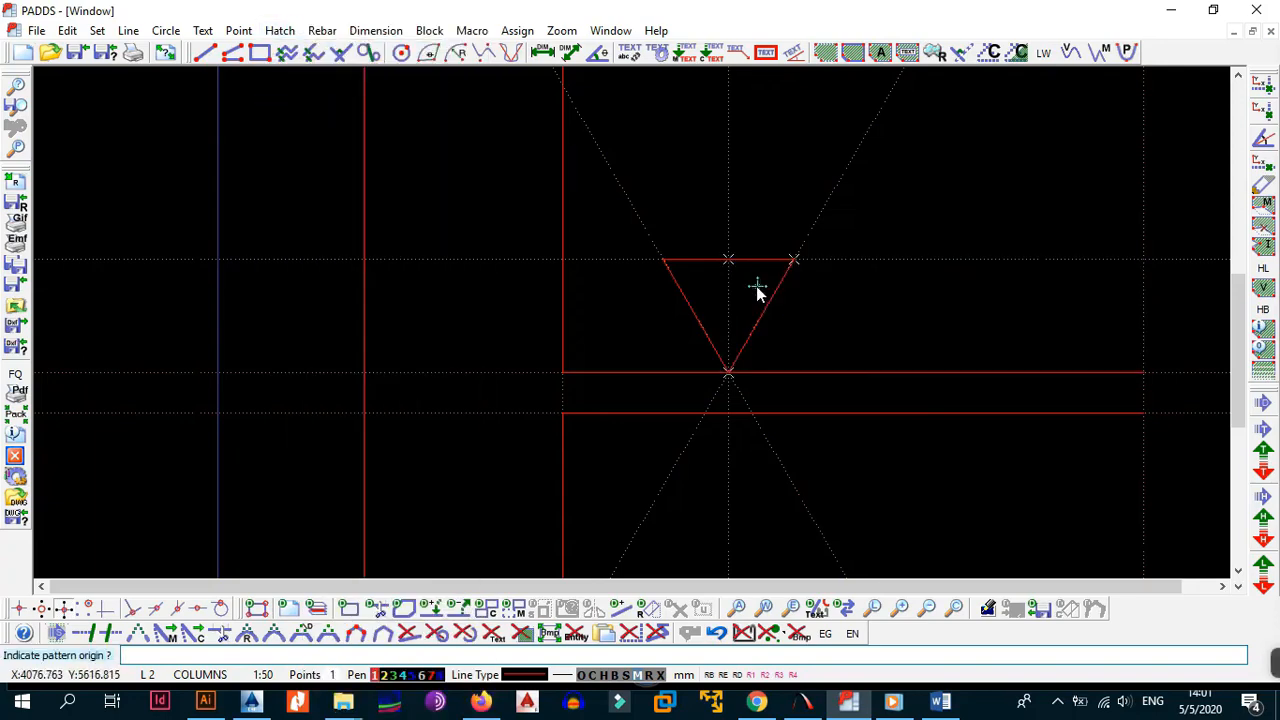
{"action": "left_click", "coordinate": [724, 367]}
- Fill the left half of the inverted triangle with an area hatch, using the triangle's tip as the pattern origin
{"action": "right_click", "coordinate": [702, 287]}
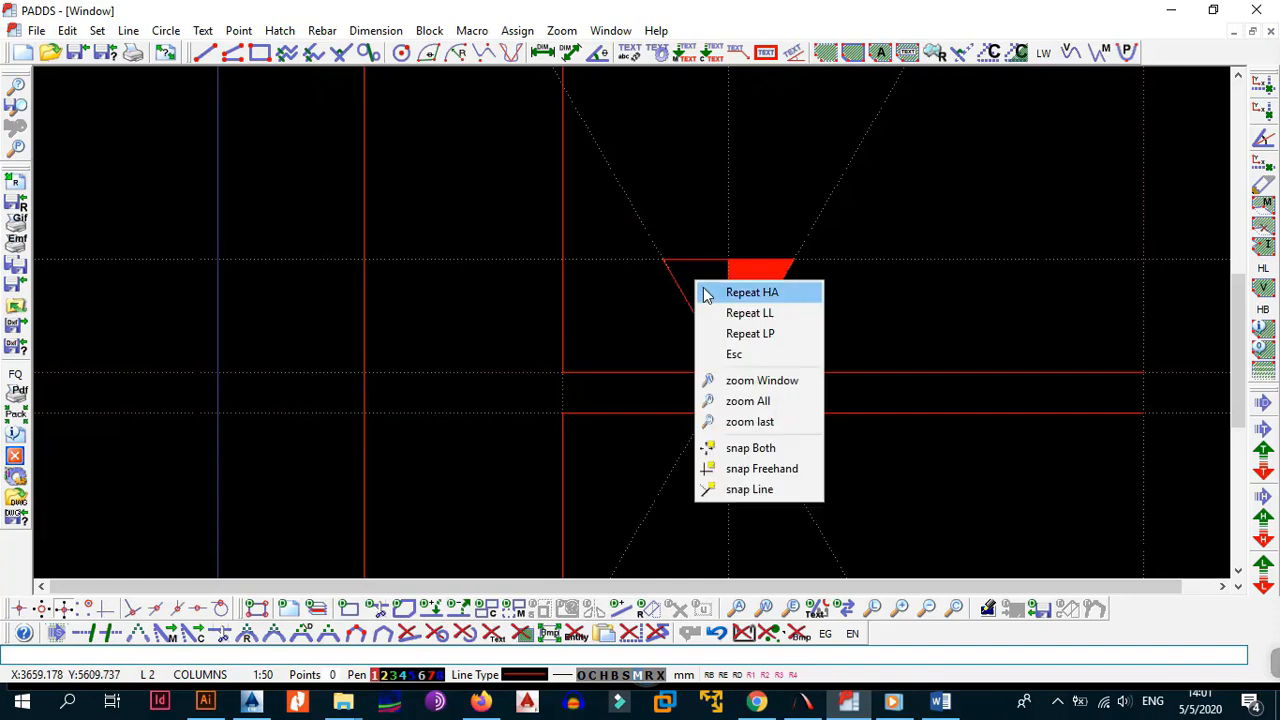
{"action": "left_click", "coordinate": [712, 292]}
{"action": "left_click", "coordinate": [713, 312]}
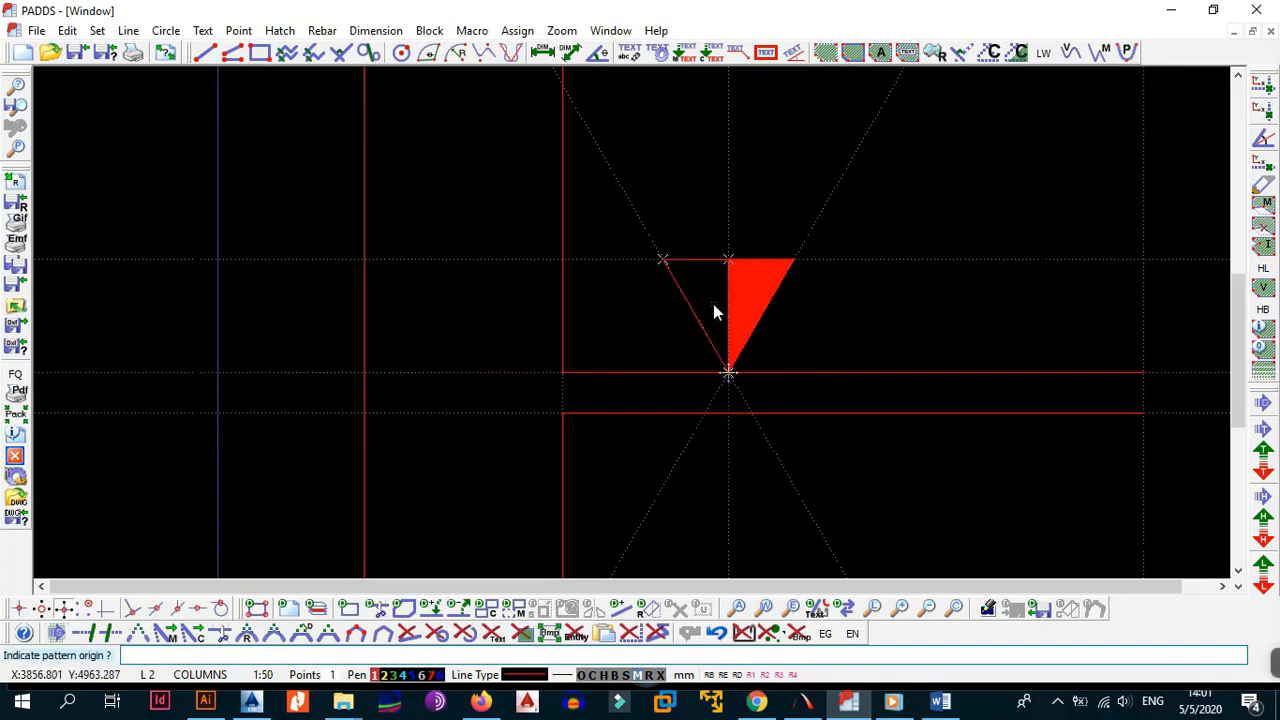
{"action": "left_click", "coordinate": [729, 373]}
- Define the filled triangle as a block and scale it by 0.5 about its tip
{"action": "key", "text": "alt+b"}
{"action": "key", "text": "b"}
{"action": "left_click", "coordinate": [638, 199]}
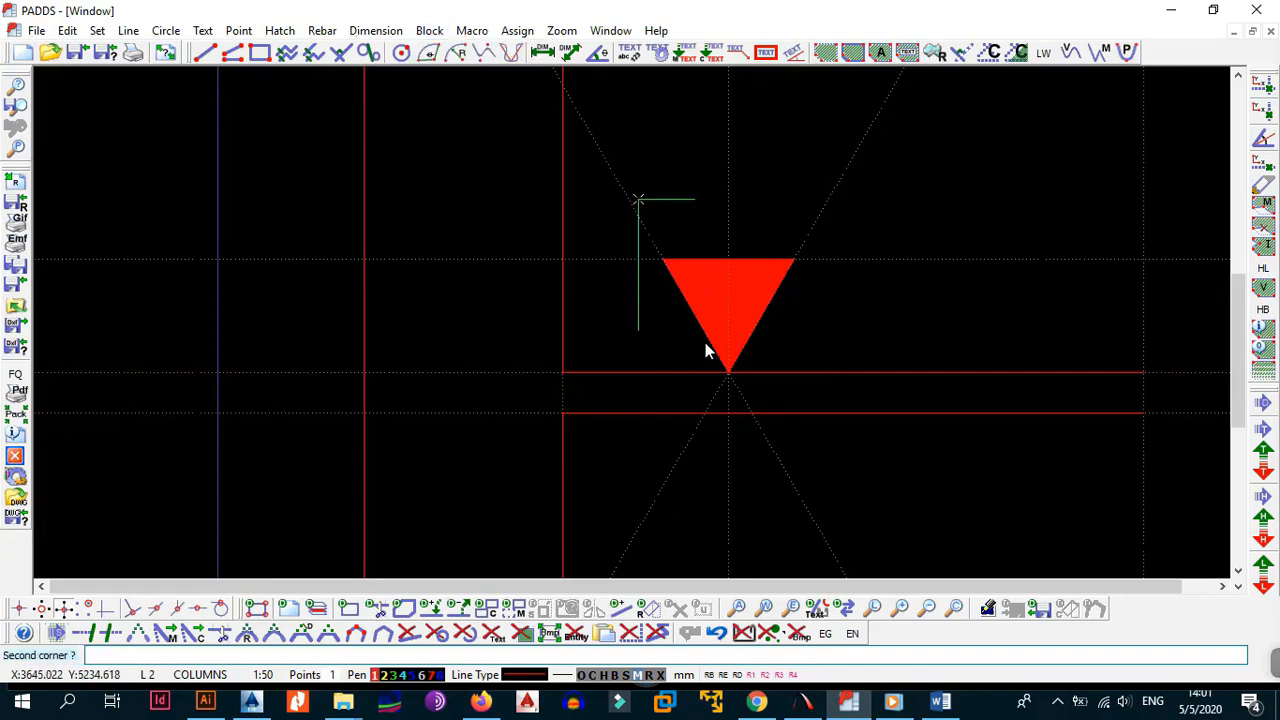
{"action": "left_click", "coordinate": [809, 393]}
{"action": "key", "text": "alt+b"}
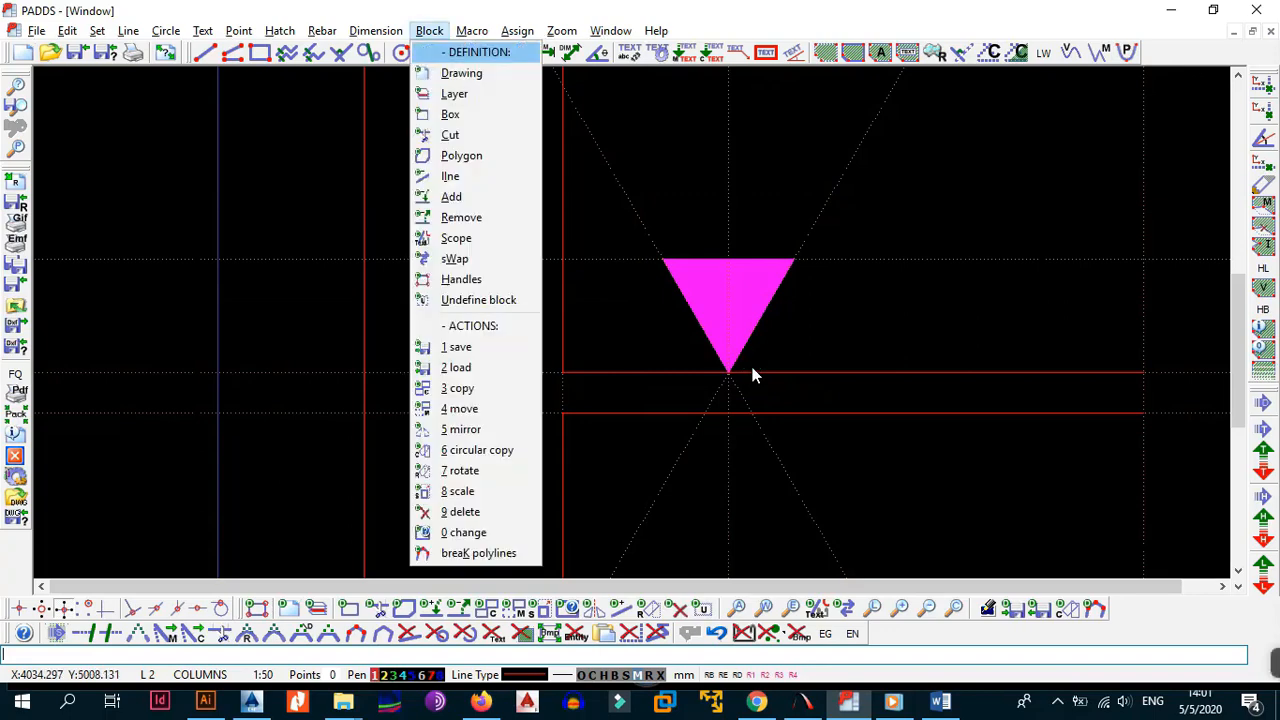
{"action": "left_click", "coordinate": [458, 491]}
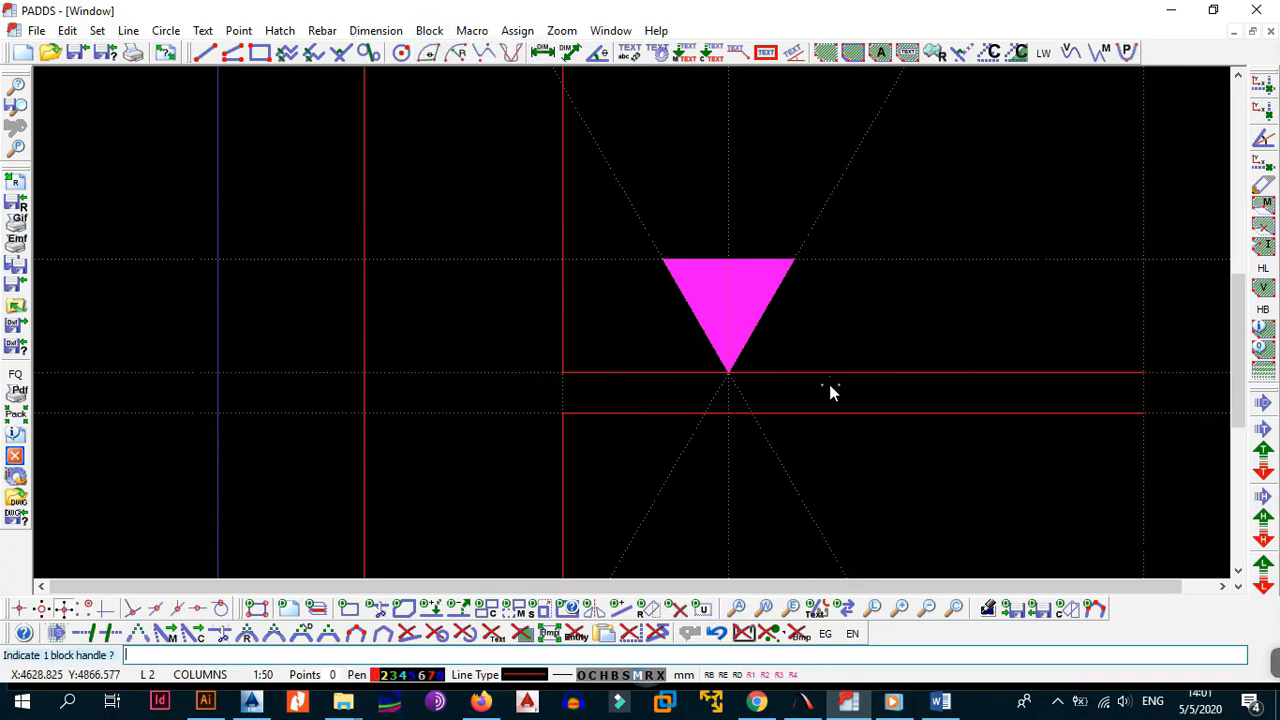
{"action": "left_click", "coordinate": [730, 375]}
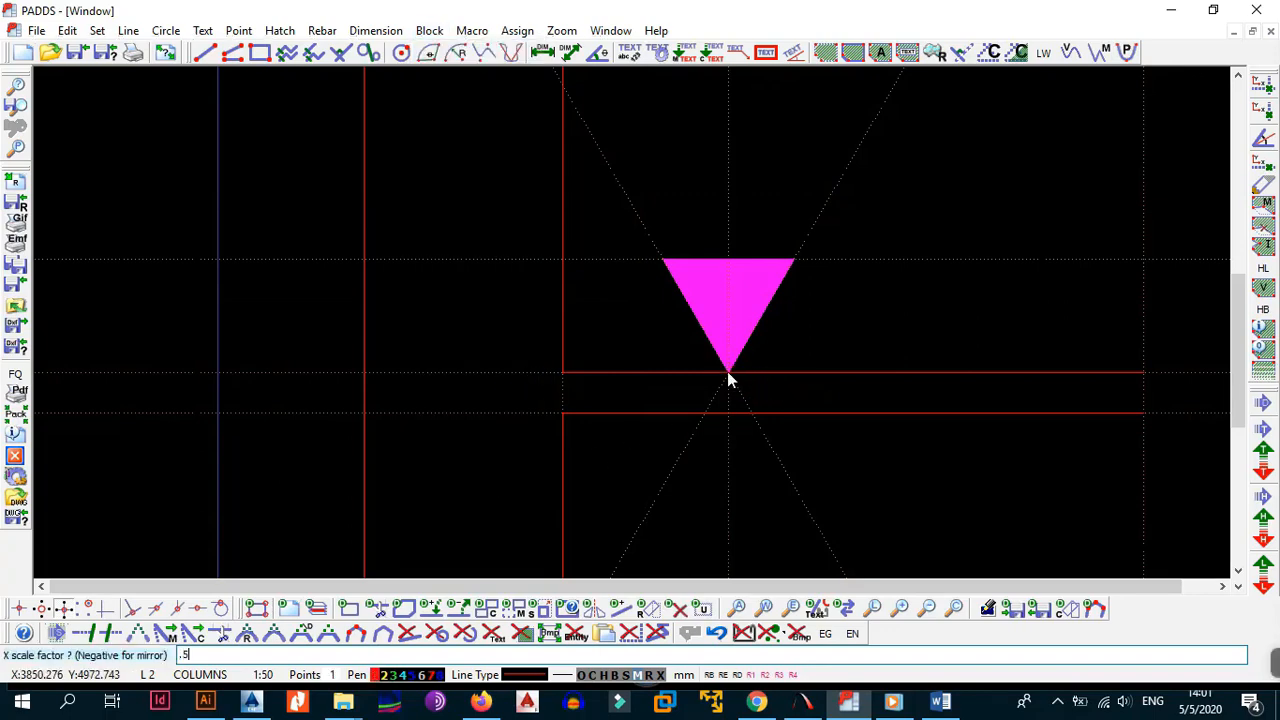
{"action": "key", "text": "Return"}
{"action": "key", "text": "Return"}
{"action": "key", "text": "Return"}
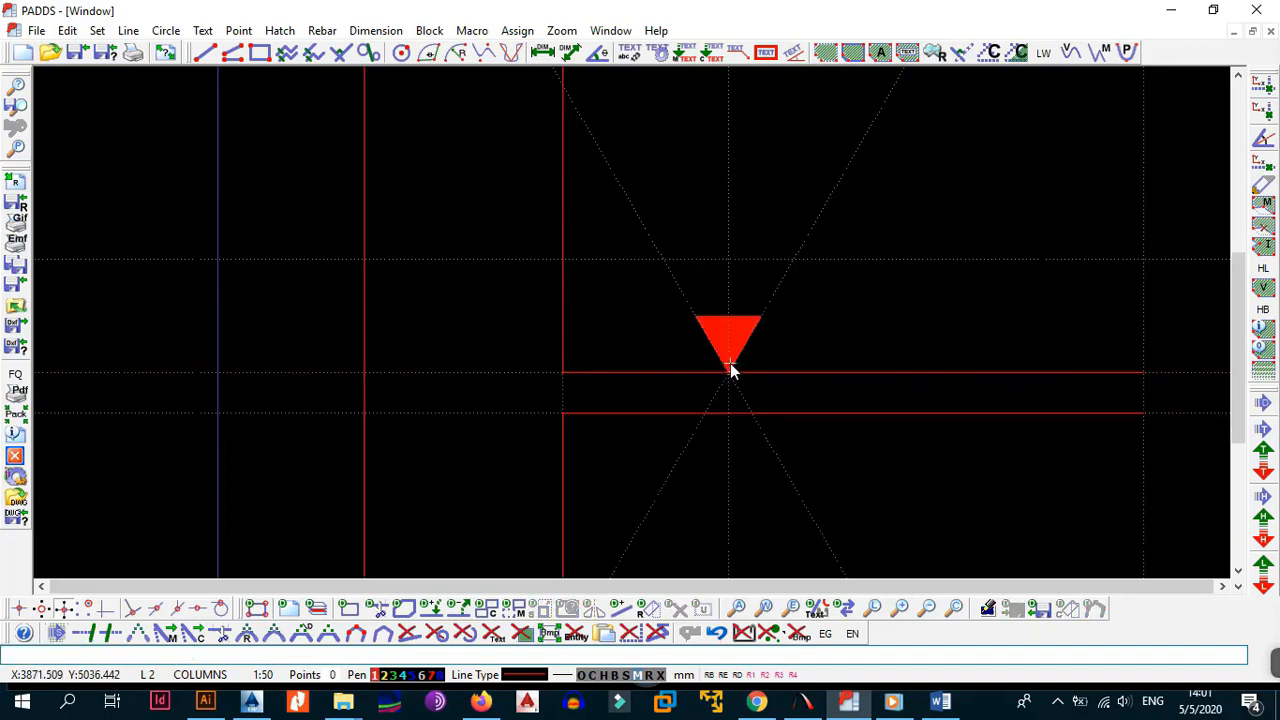
- Define the reduced triangle as a block again and try to scale it about its tip
{"action": "scroll", "coordinate": [730, 363], "scroll_direction": "down", "scroll_amount": 2}
{"action": "scroll", "coordinate": [730, 358], "scroll_direction": "up", "scroll_amount": 3}
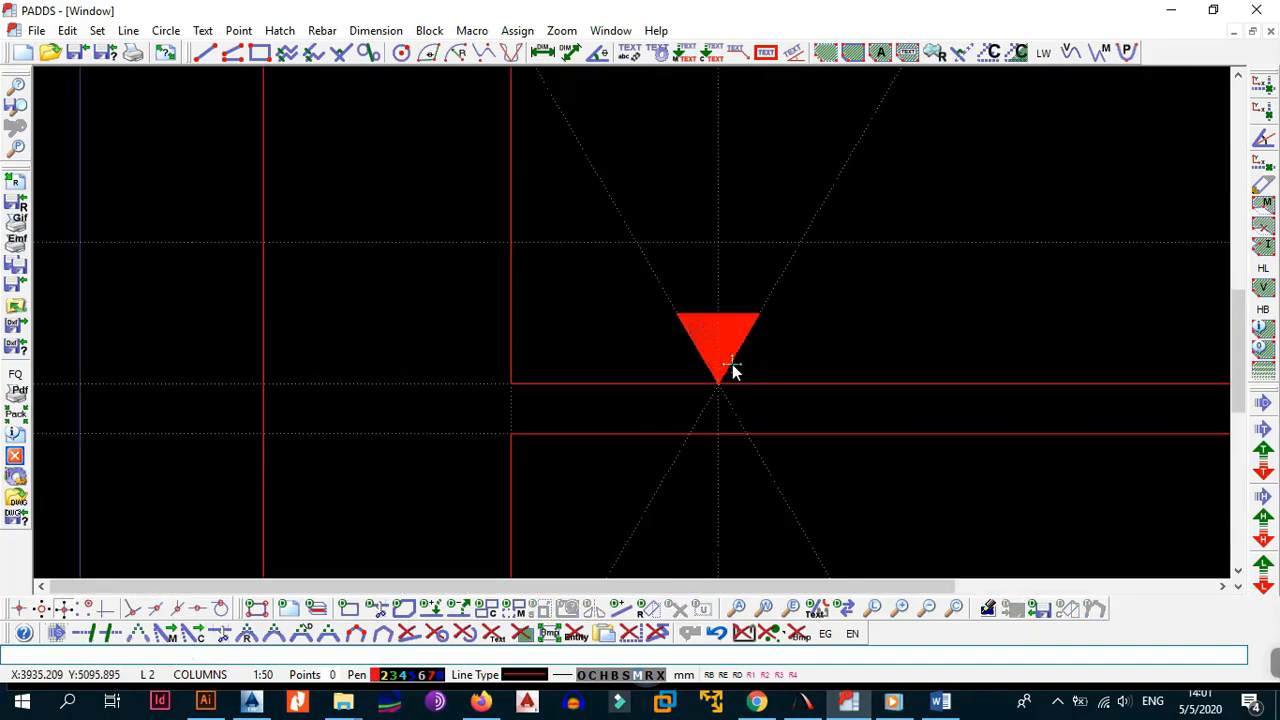
{"action": "key", "text": "w"}
{"action": "left_click", "coordinate": [634, 274]}
{"action": "left_click", "coordinate": [787, 401]}
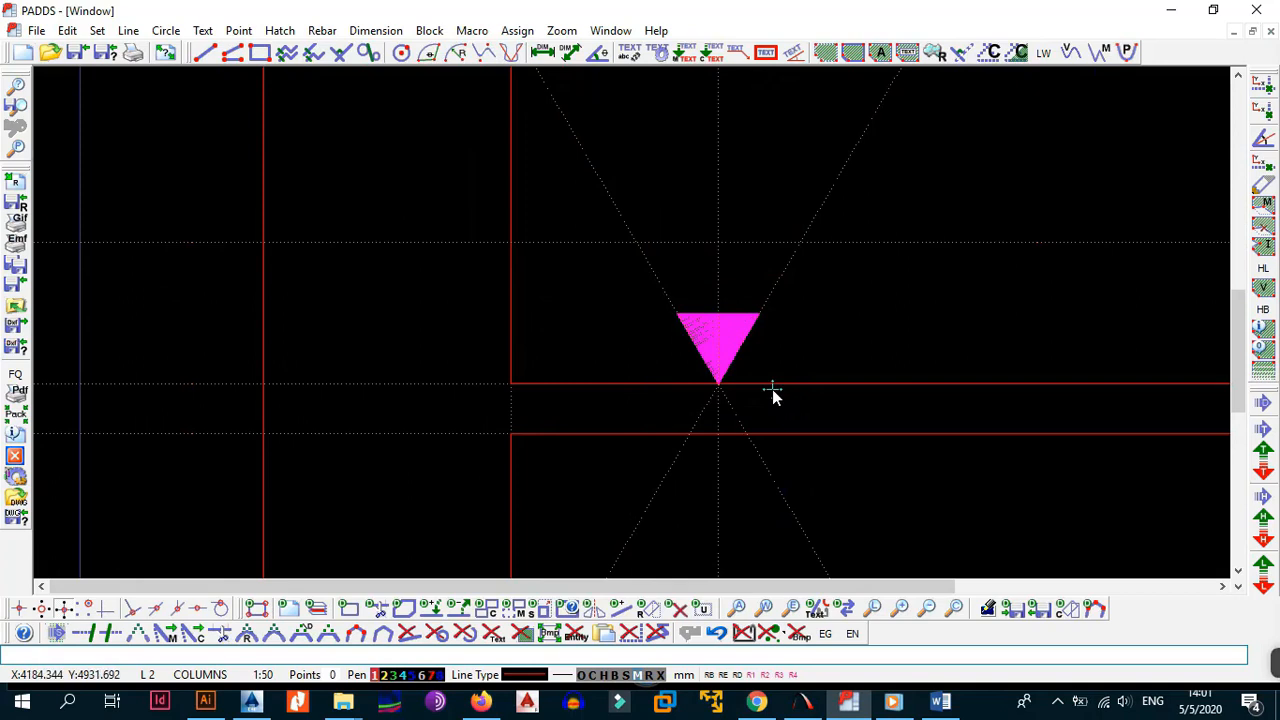
{"action": "key", "text": "alt+b"}
{"action": "key", "text": "s"}
{"action": "left_click", "coordinate": [717, 382]}
{"action": "key", "text": "Return"}
{"action": "key", "text": "Return"}
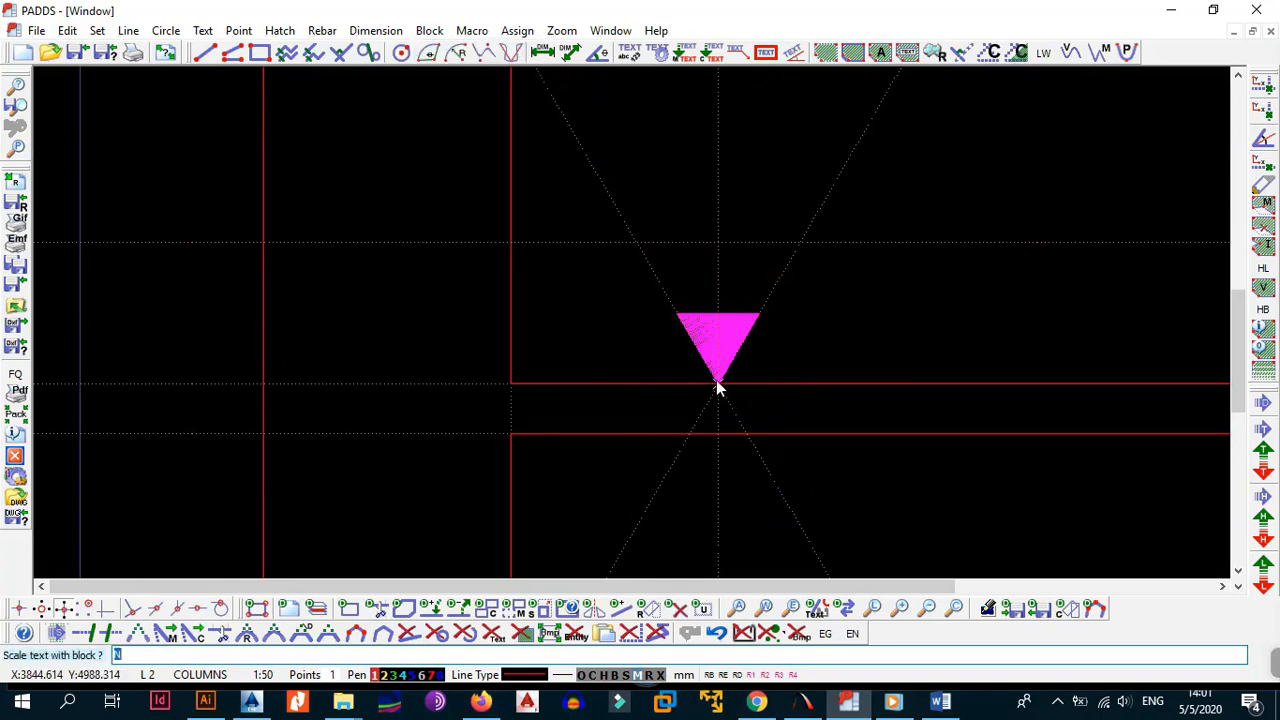
{"action": "key", "text": "Return"}
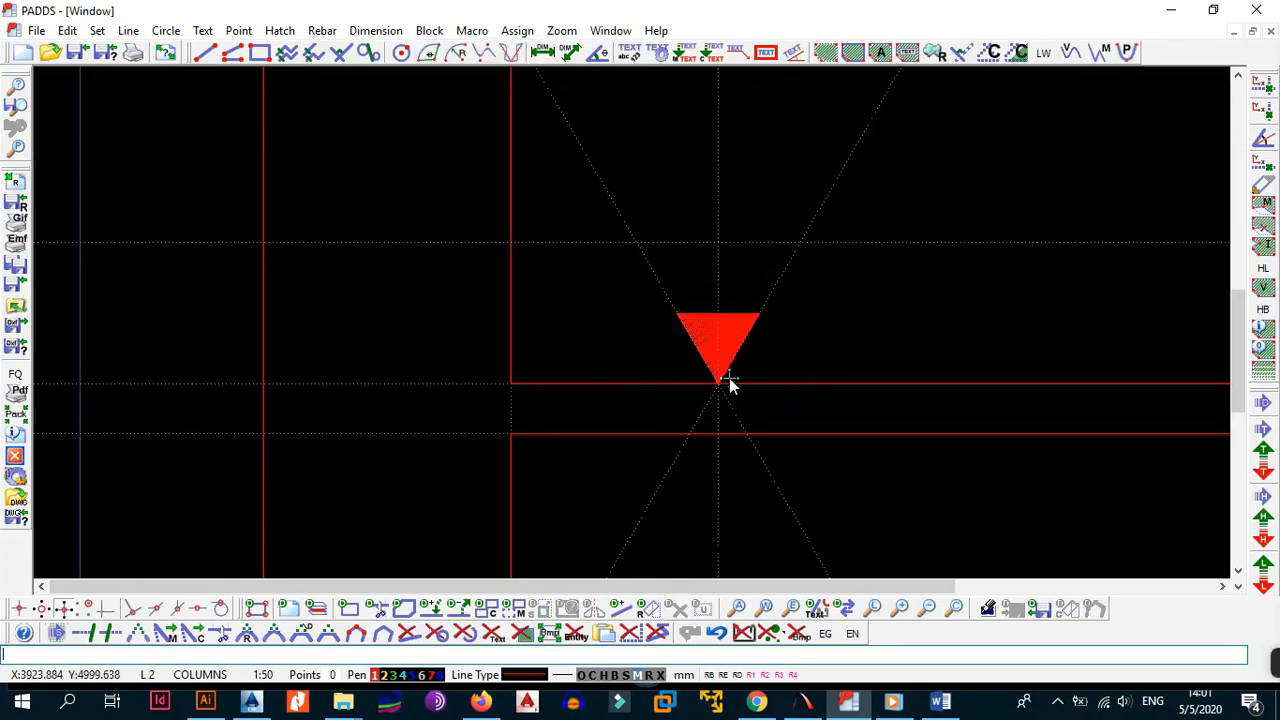
- Window the triangle as a block and scale it by a further factor of 0.5 about its tip
{"action": "key", "text": "w"}
{"action": "left_click", "coordinate": [642, 278]}
{"action": "left_click", "coordinate": [814, 431]}
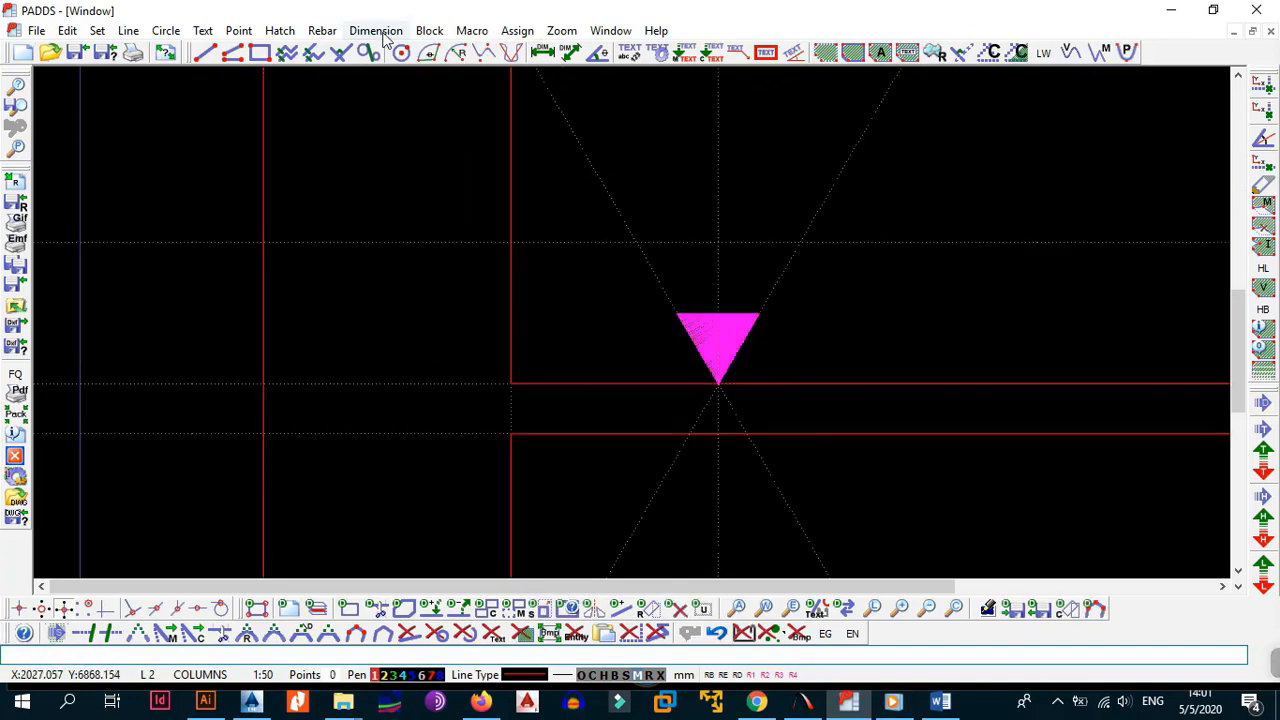
{"action": "left_click", "coordinate": [429, 30]}
{"action": "left_click", "coordinate": [486, 491]}
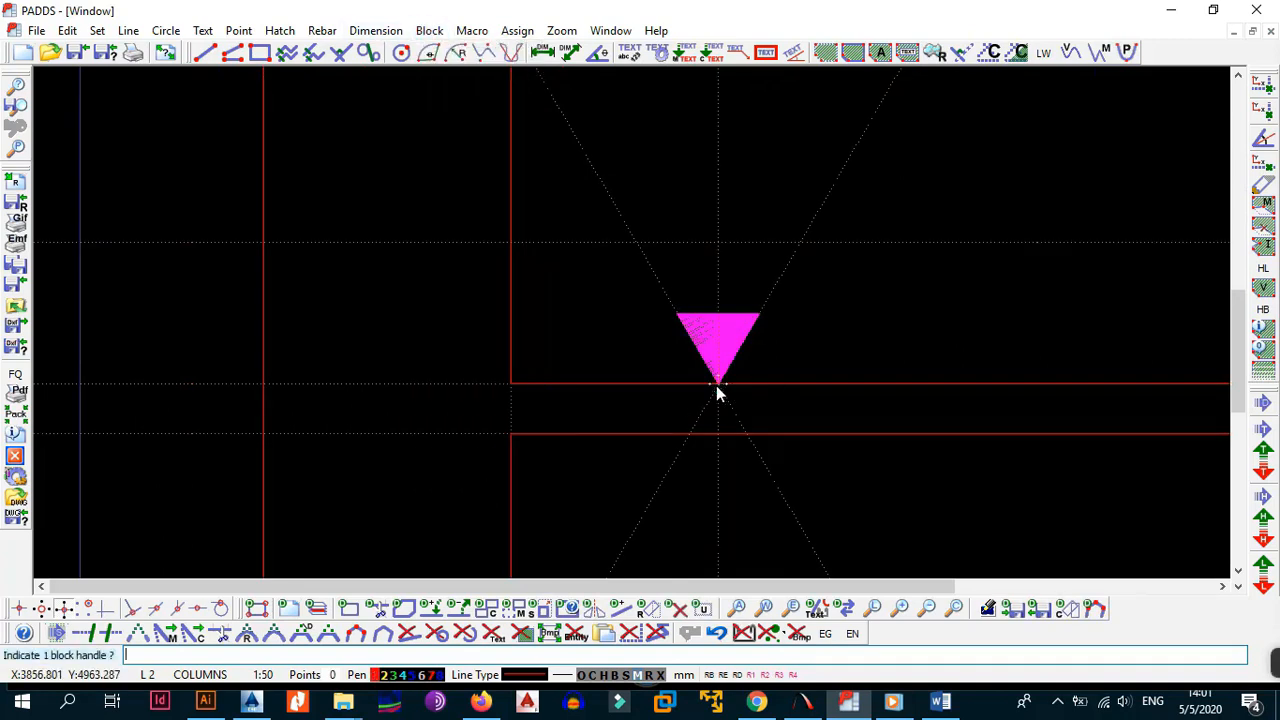
{"action": "left_click", "coordinate": [717, 385]}
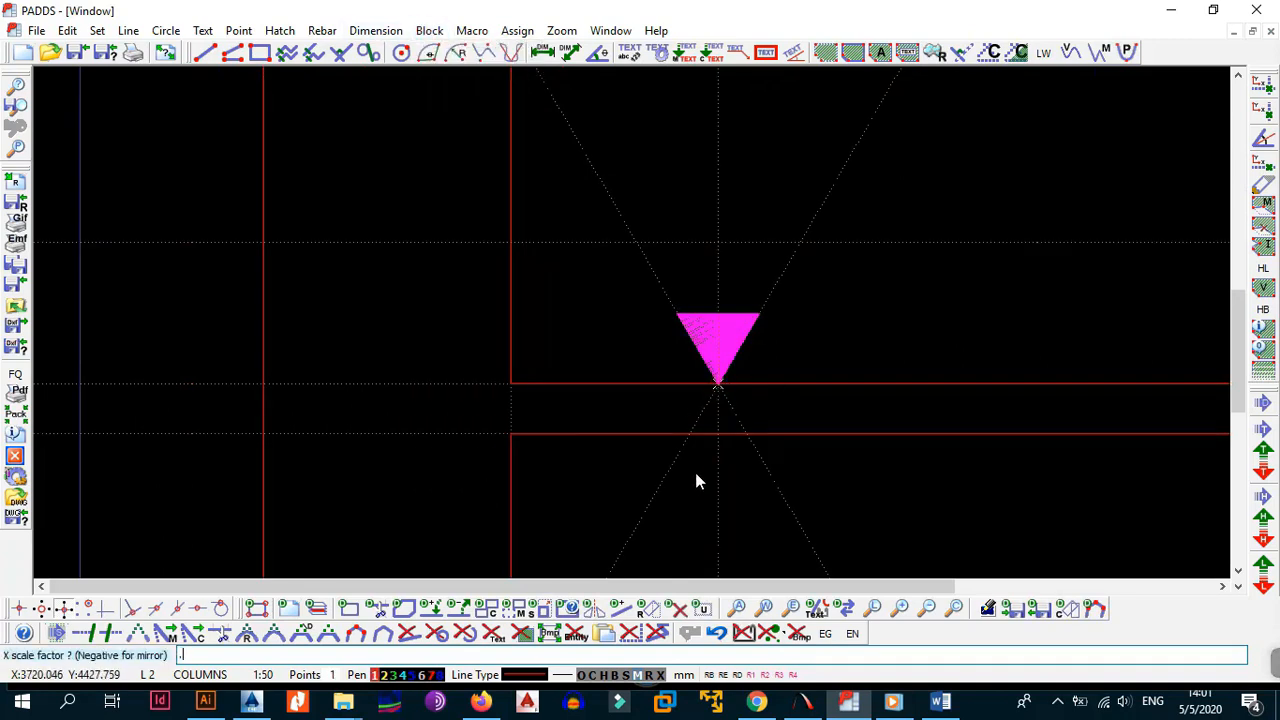
{"action": "type", "text": ".5"}
{"action": "key", "text": "Return"}
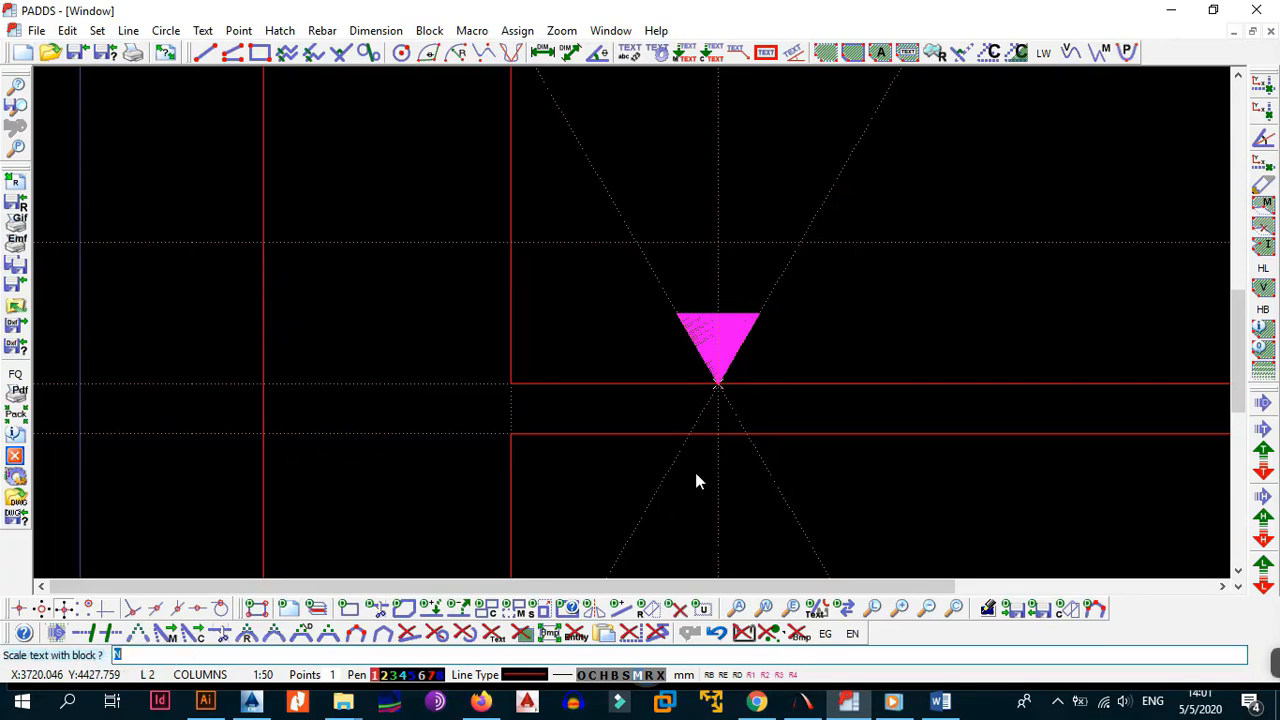
{"action": "key", "text": "Return"}
- Turn ortho on and draw a horizontal line rightward from the triangle's upper right corner, about four triangle widths long
{"action": "scroll", "coordinate": [780, 345], "scroll_direction": "down", "scroll_amount": 1}
{"action": "scroll", "coordinate": [769, 350], "scroll_direction": "up", "scroll_amount": 2}
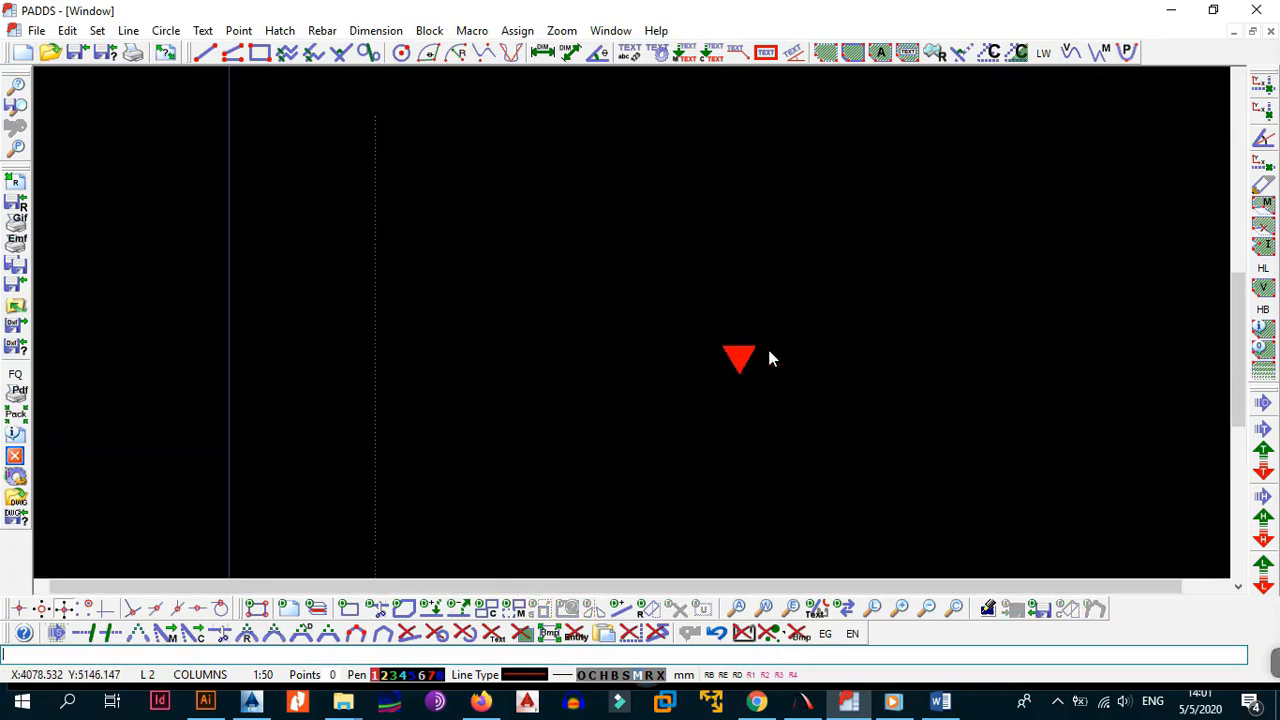
{"action": "middle_click_drag", "start_coordinate": [768, 350], "coordinate": [737, 348]}
{"action": "key", "text": "alt+l"}
{"action": "left_click", "coordinate": [650, 357]}
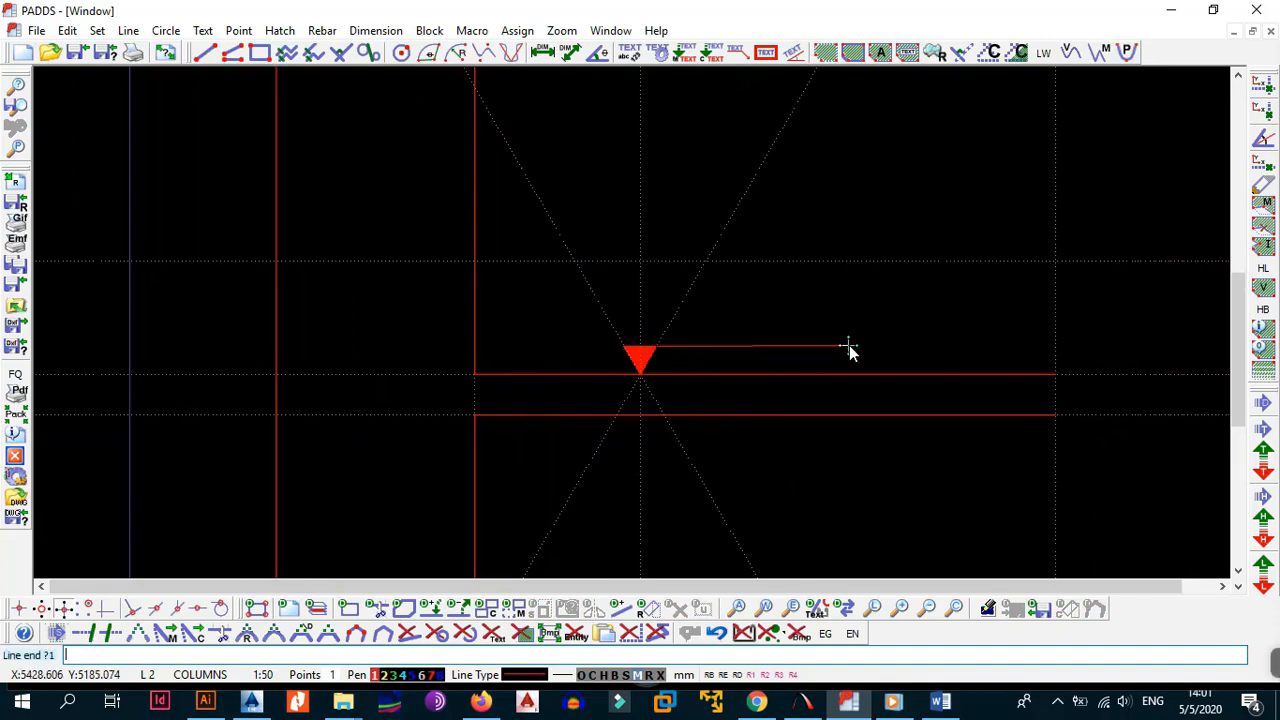
{"action": "left_click", "coordinate": [583, 676]}
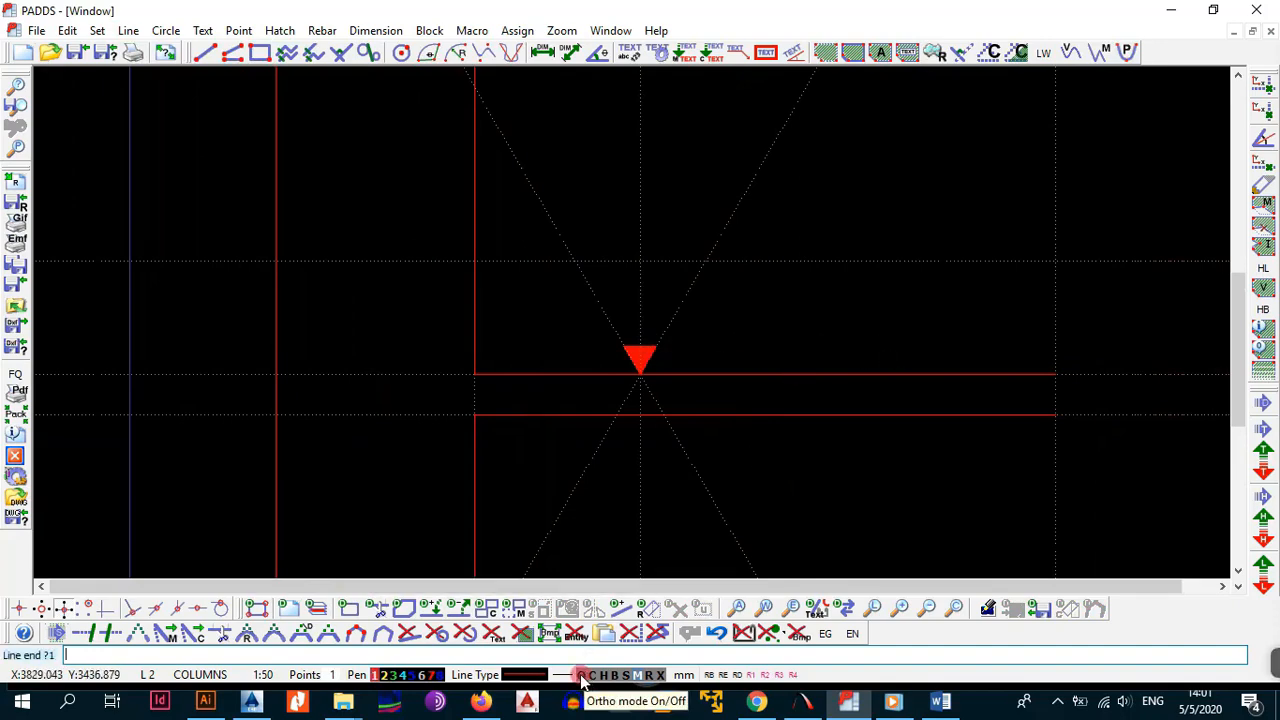
{"action": "left_click", "coordinate": [792, 352]}
- Compose a two-line multi-line text reading "FIRST FLOOR" and "T.O.C. +3.000", and edit its text height
{"action": "scroll", "coordinate": [740, 358], "scroll_direction": "down", "scroll_amount": 1}
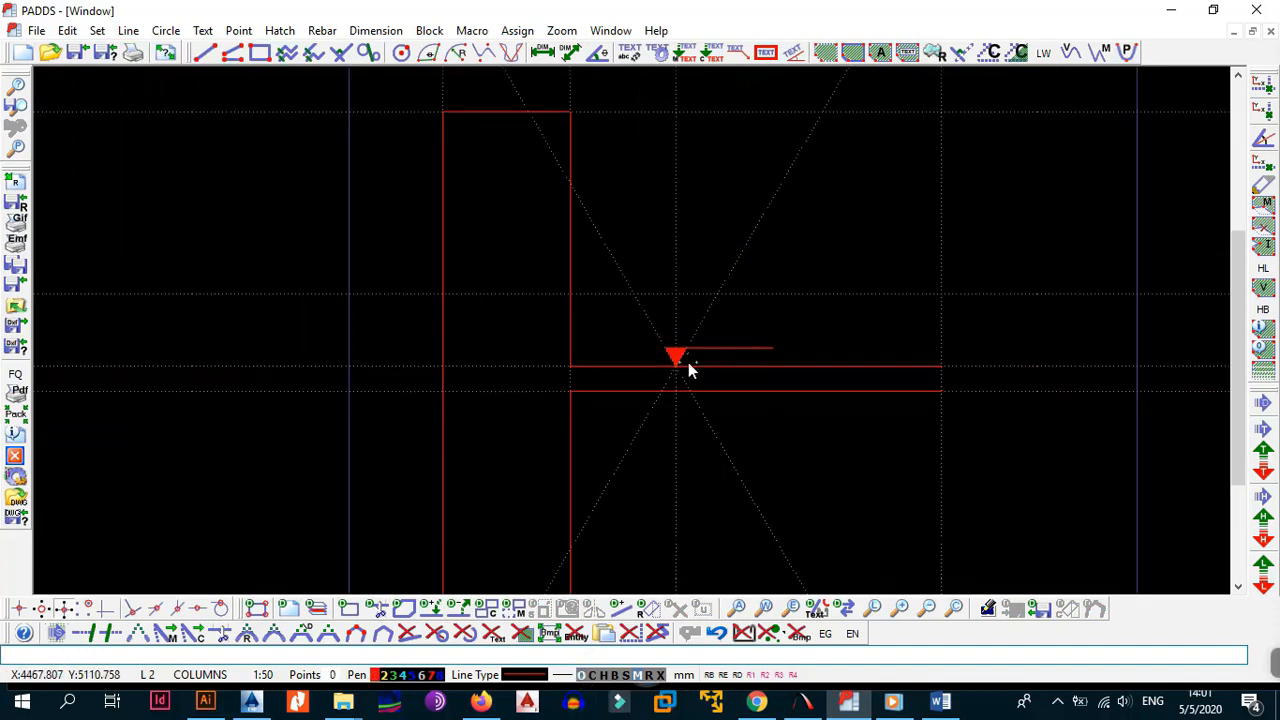
{"action": "scroll", "coordinate": [688, 362], "scroll_direction": "up", "scroll_amount": 2}
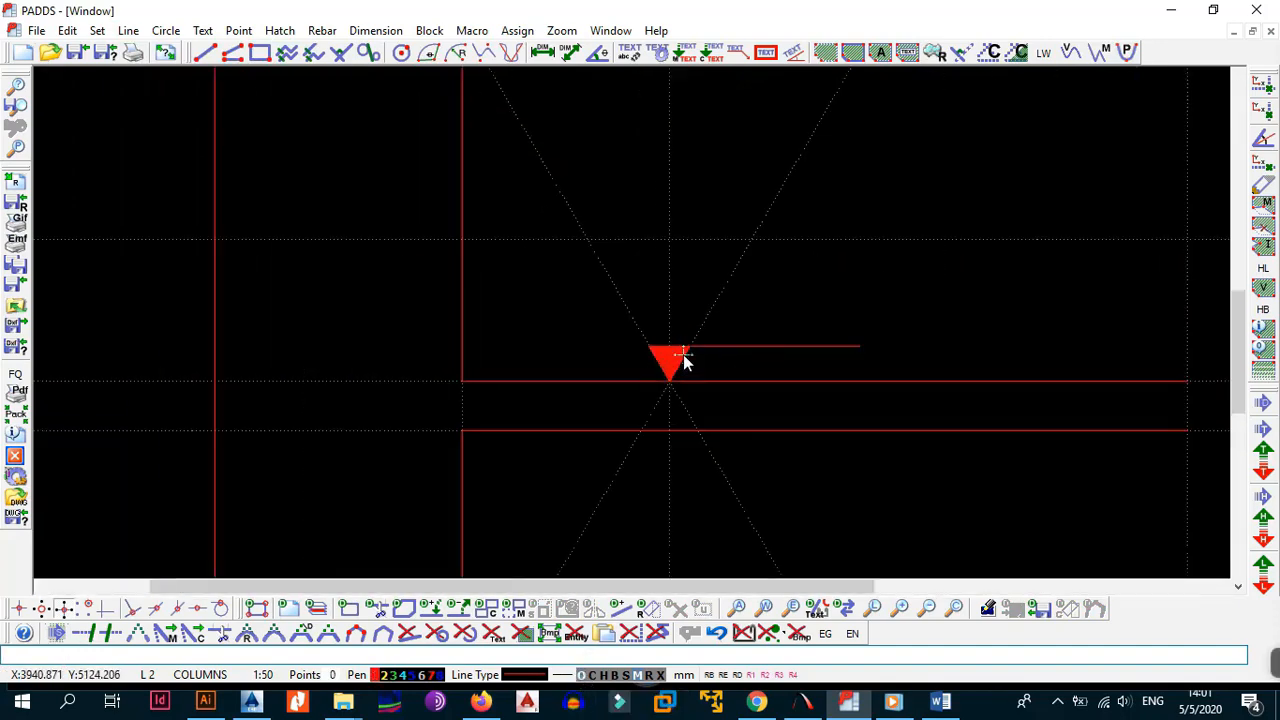
{"action": "left_click", "coordinate": [203, 30]}
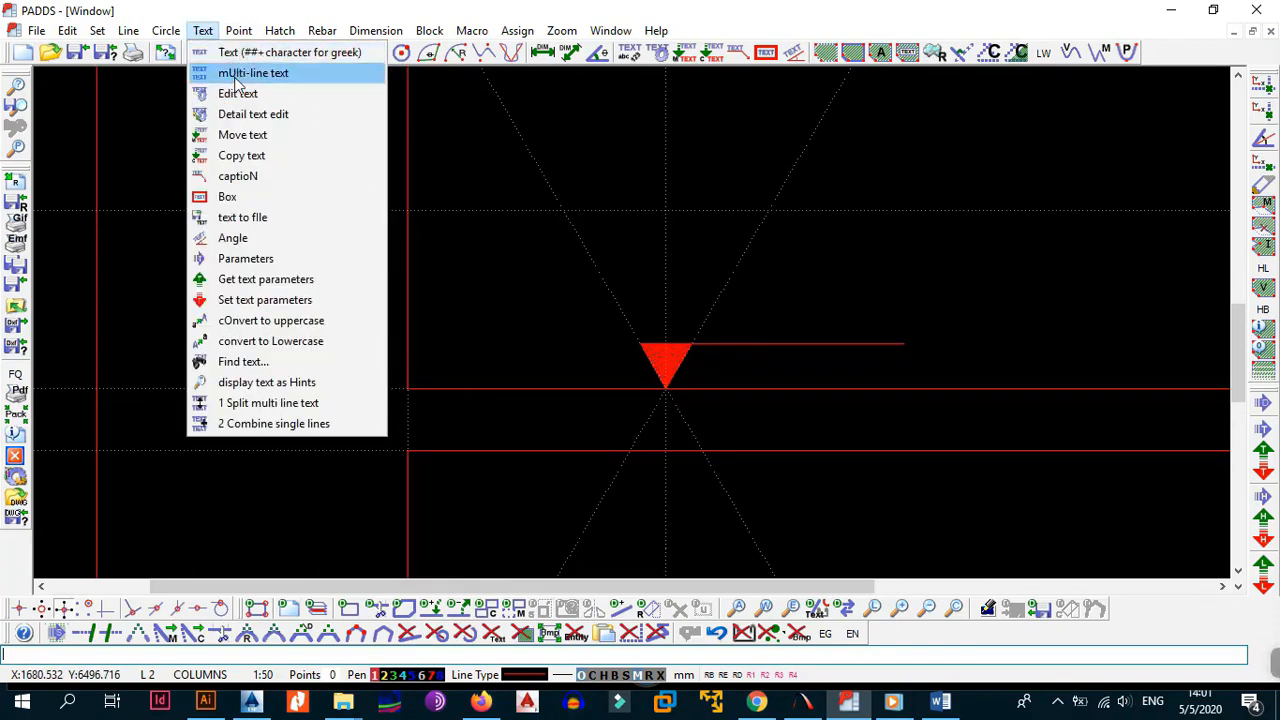
{"action": "left_click", "coordinate": [275, 80]}
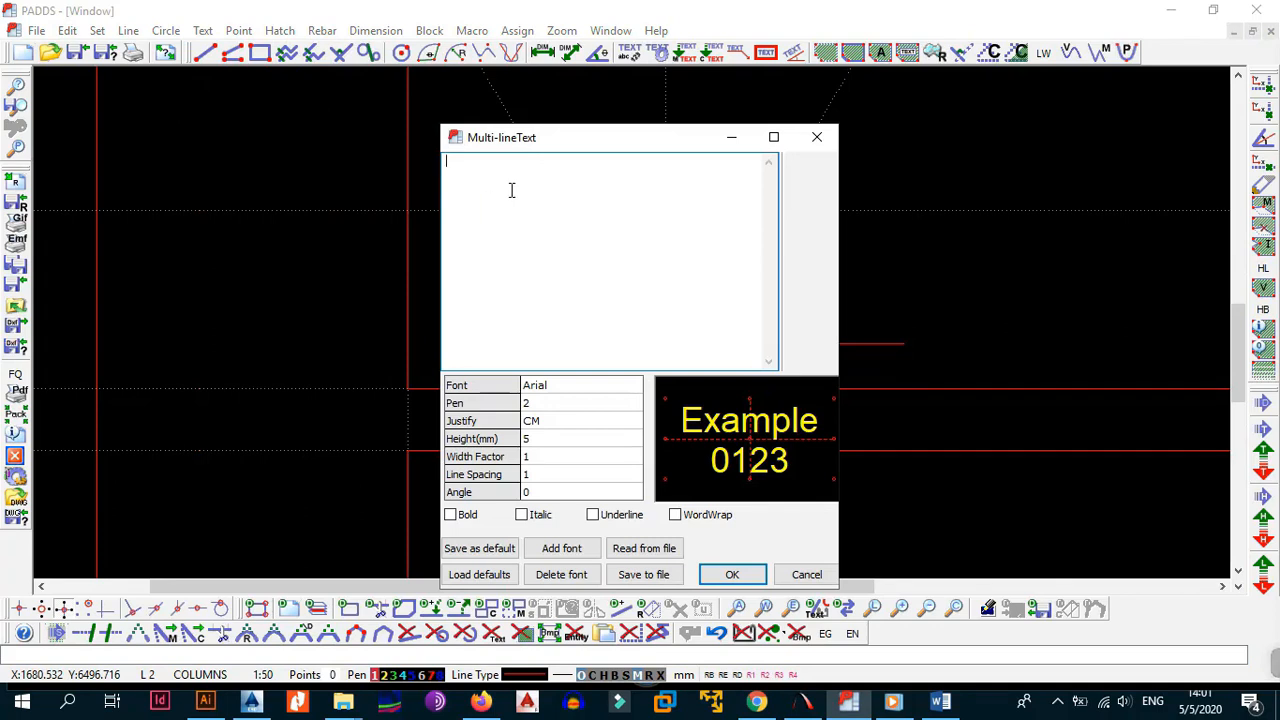
{"action": "type", "text": "FIRST FLOOR"}
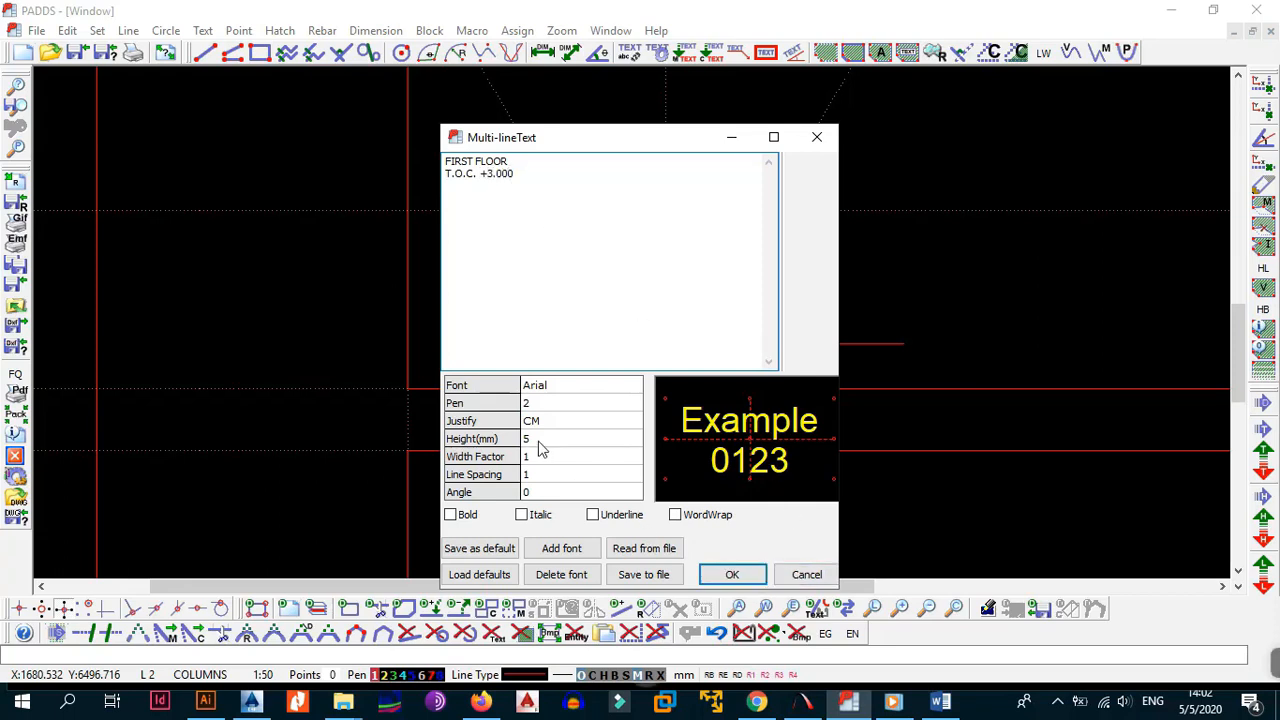
{"action": "left_click", "coordinate": [535, 443]}
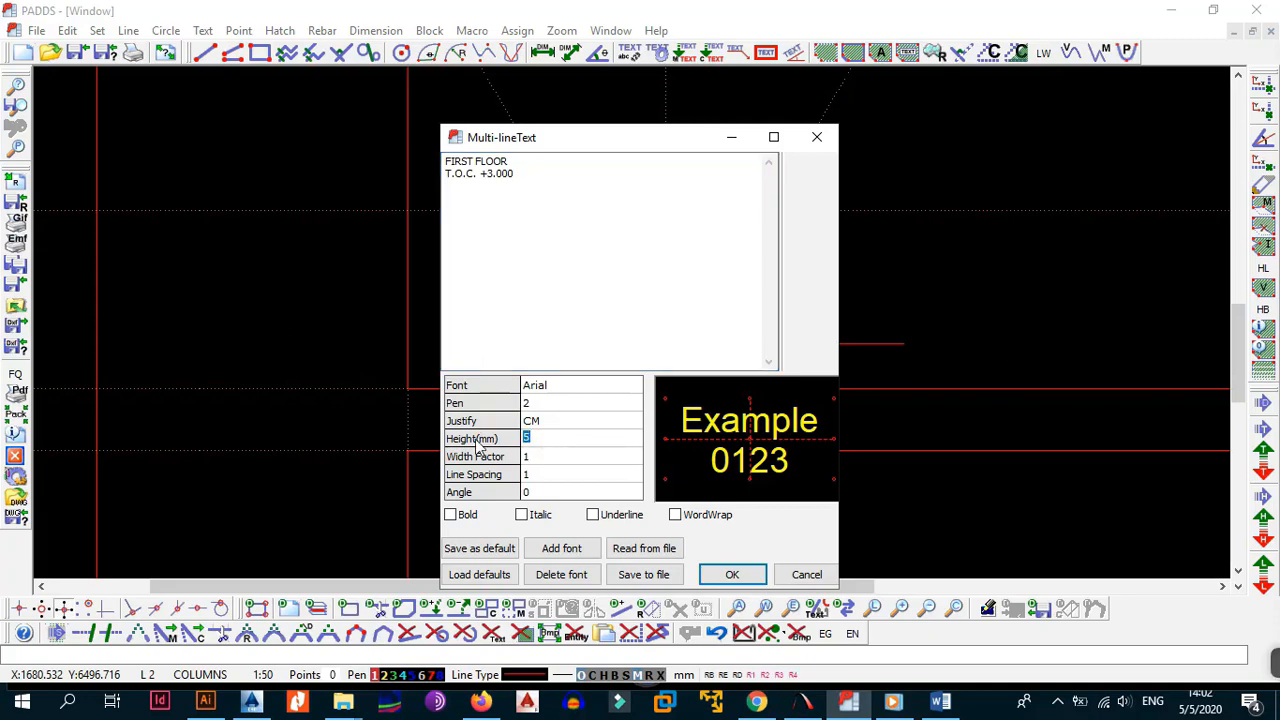
{"action": "left_click", "coordinate": [745, 582]}
- Switch to Chrome, examine the CAD Standard page's guidance on fonts and text sizes for drawings, and return to PADDS
{"action": "left_click", "coordinate": [757, 701]}
{"action": "left_click", "coordinate": [786, 15]}
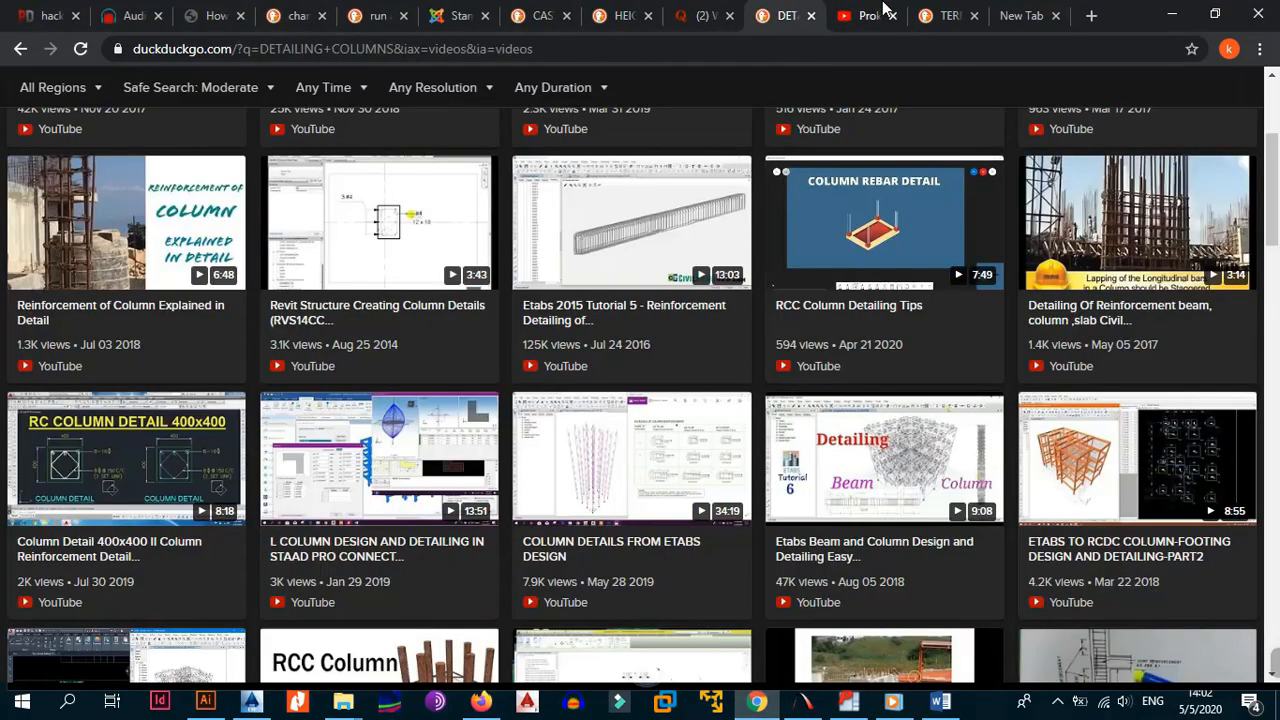
{"action": "left_click", "coordinate": [882, 10]}
{"action": "left_click", "coordinate": [590, 12]}
{"action": "left_click", "coordinate": [457, 11]}
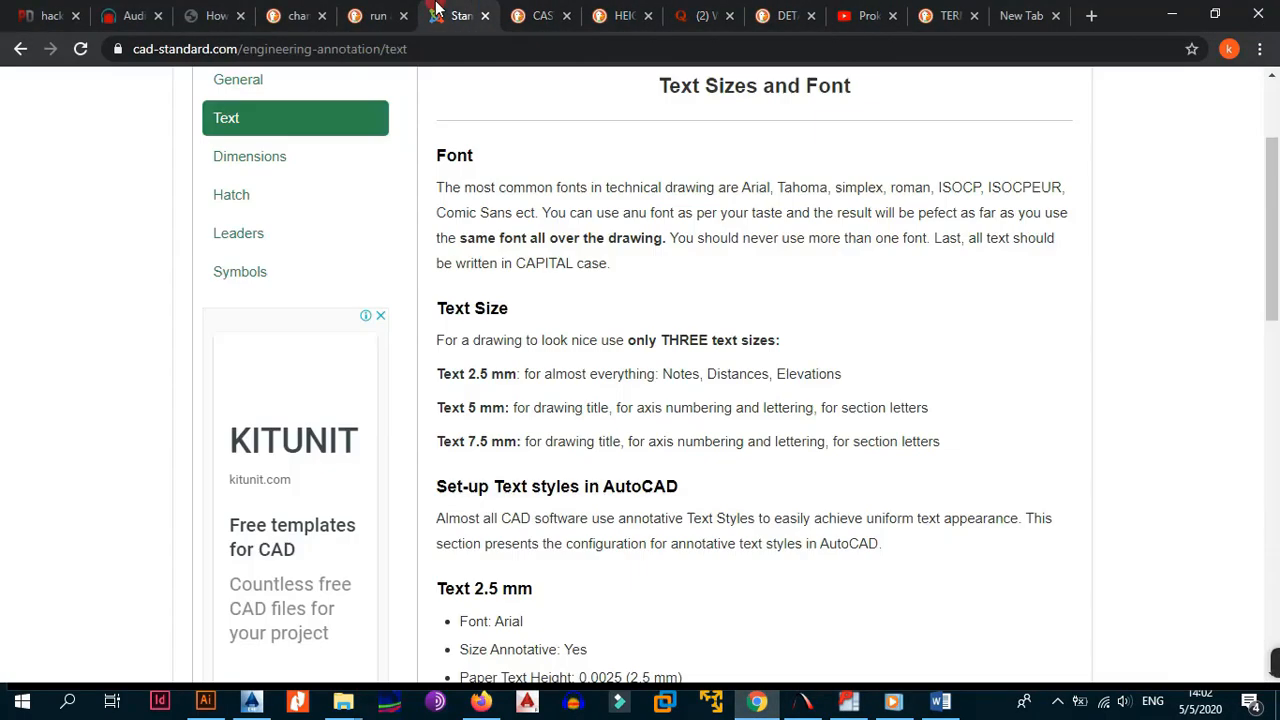
{"action": "scroll", "coordinate": [557, 245], "scroll_direction": "up", "scroll_amount": 2}
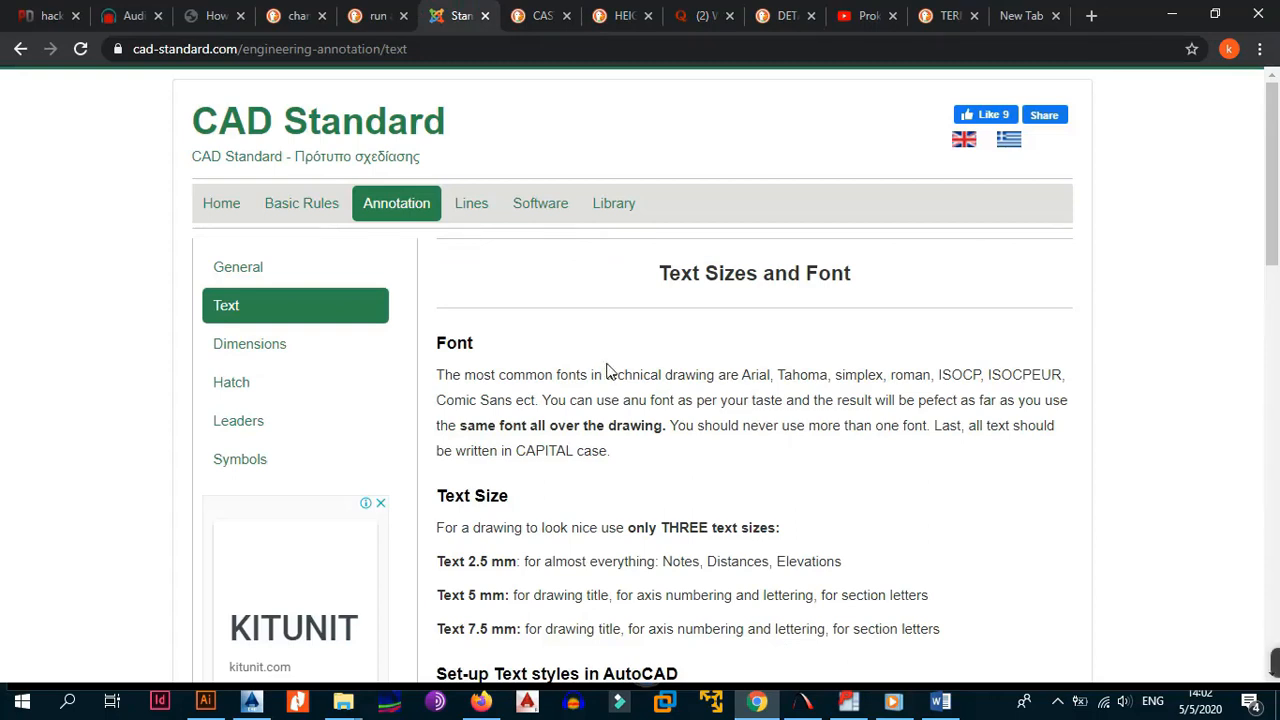
{"action": "scroll", "coordinate": [610, 370], "scroll_direction": "down", "scroll_amount": 1}
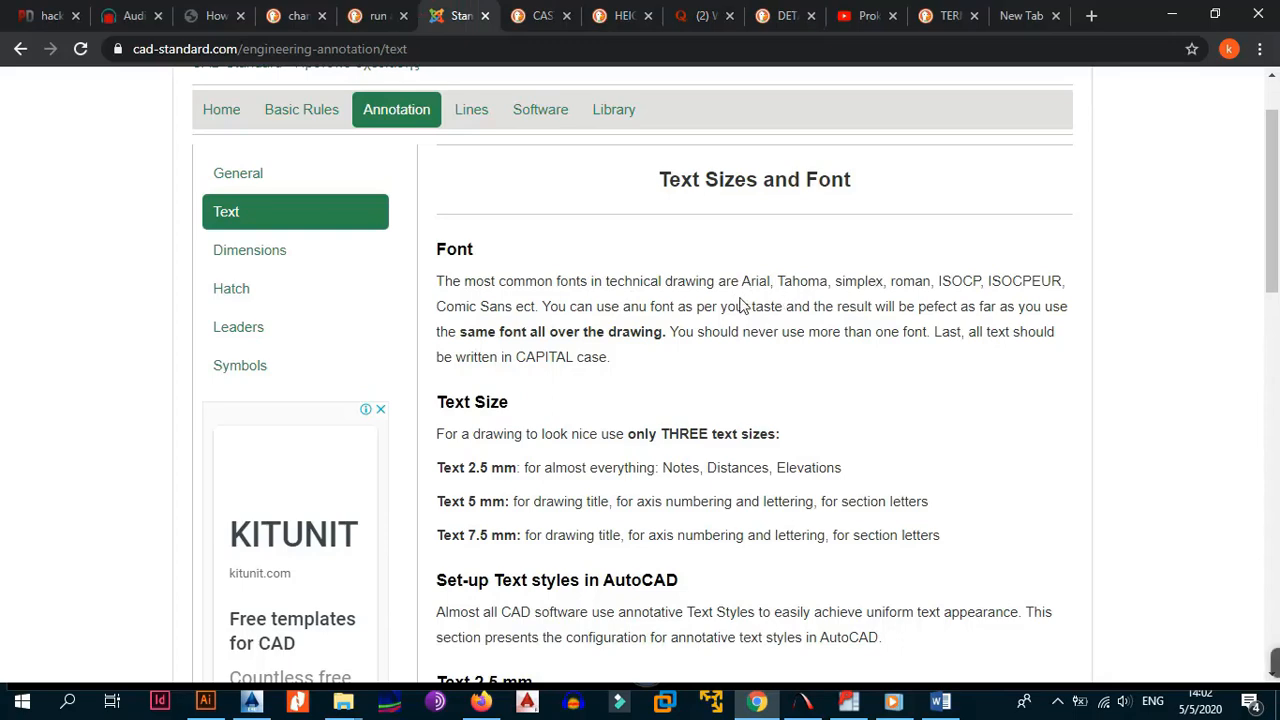
{"action": "scroll", "coordinate": [541, 518], "scroll_direction": "down", "scroll_amount": 1}
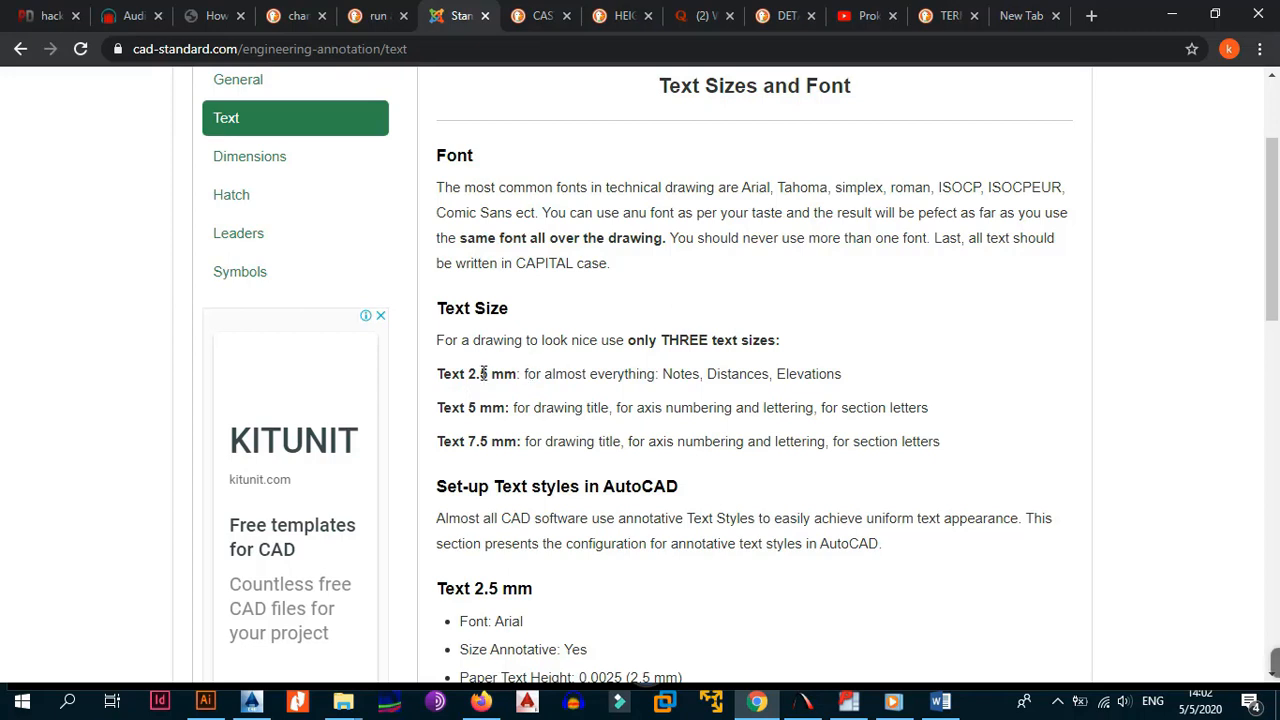
{"action": "left_click_drag", "start_coordinate": [437, 374], "coordinate": [520, 373]}
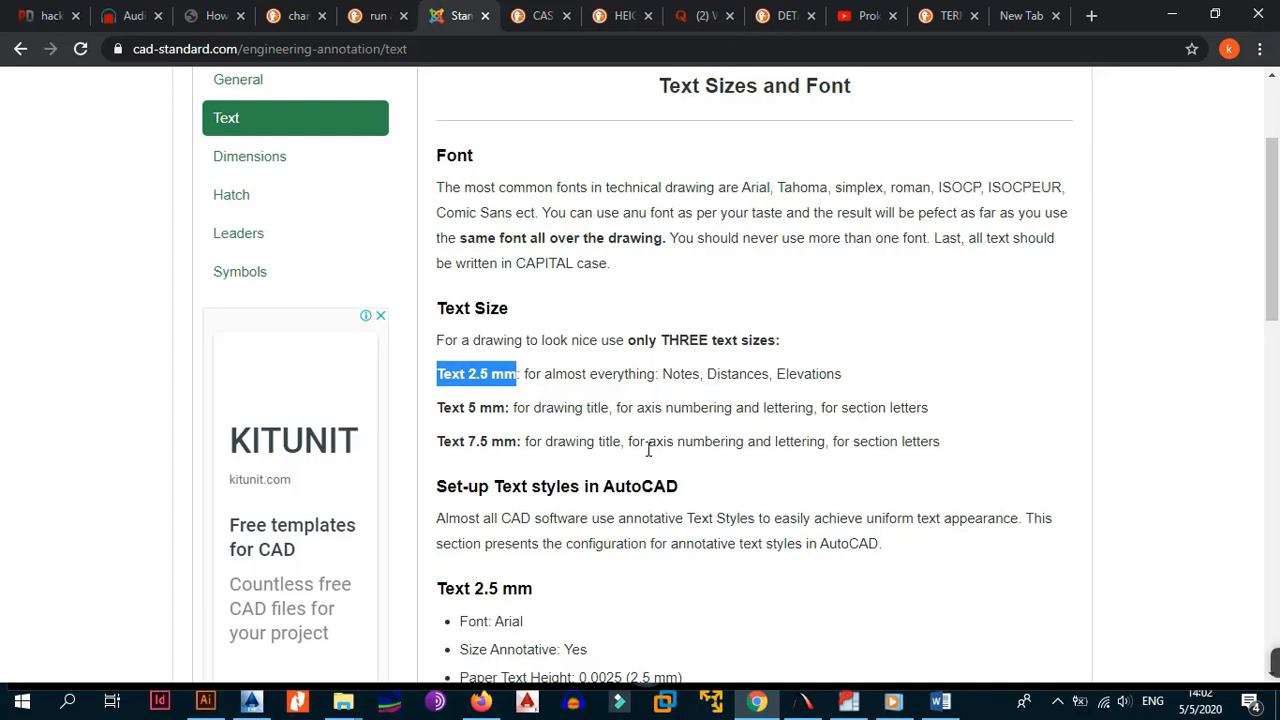
{"action": "left_click_drag", "start_coordinate": [441, 409], "coordinate": [510, 410]}
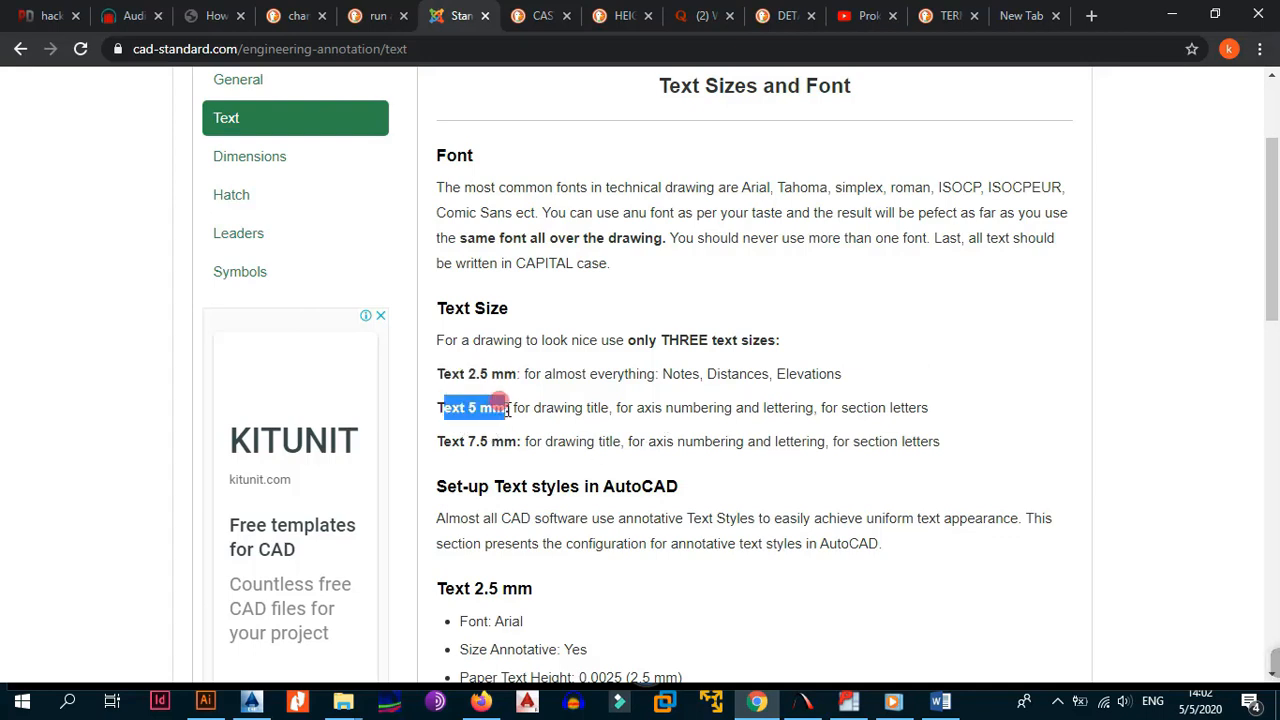
{"action": "left_click", "coordinate": [478, 449]}
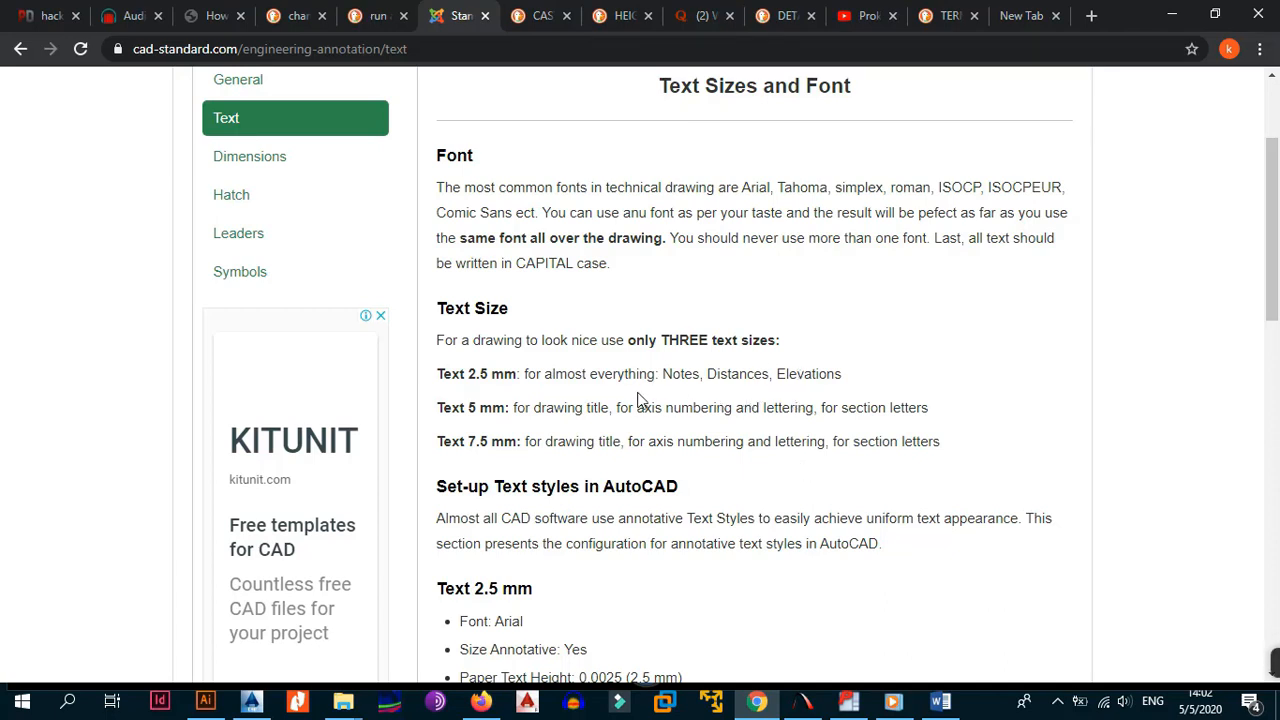
{"action": "left_click", "coordinate": [1172, 15]}
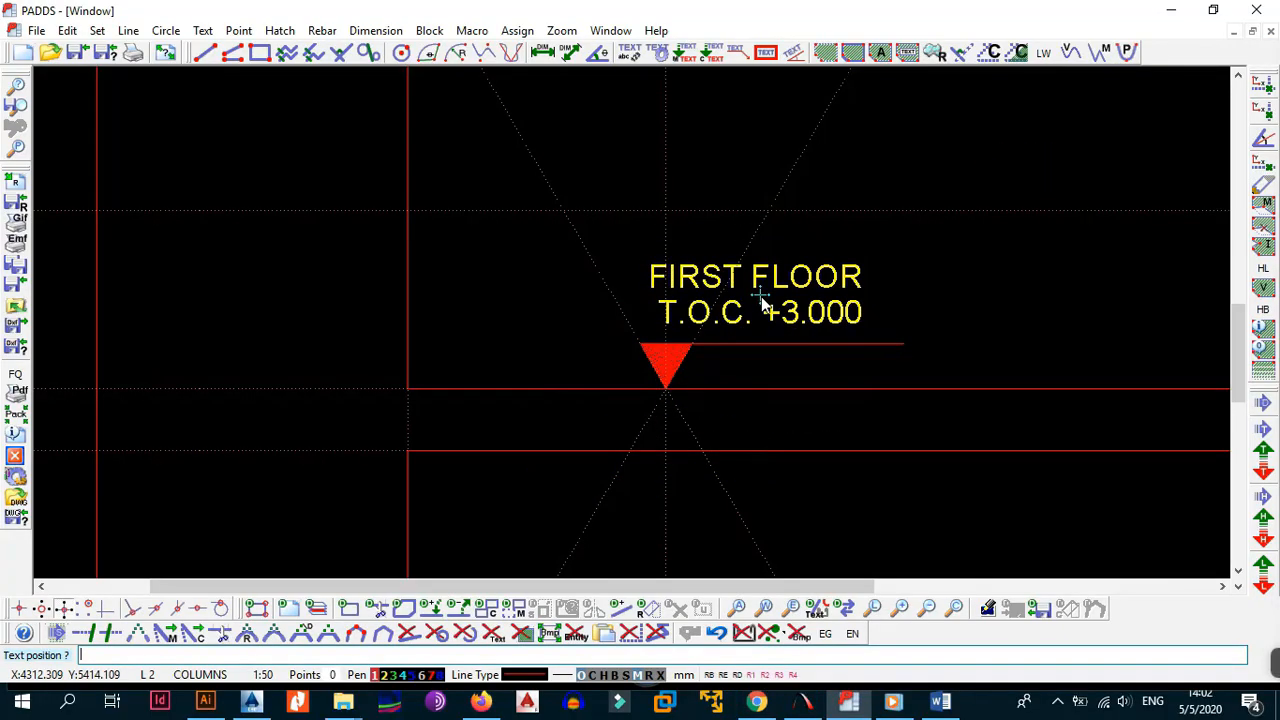
- Place the two-line floor level text just above the marker's horizontal line
{"action": "left_click", "coordinate": [761, 296]}
{"action": "scroll", "coordinate": [711, 346], "scroll_direction": "down", "scroll_amount": 3}
{"action": "scroll", "coordinate": [680, 360], "scroll_direction": "down", "scroll_amount": 4}
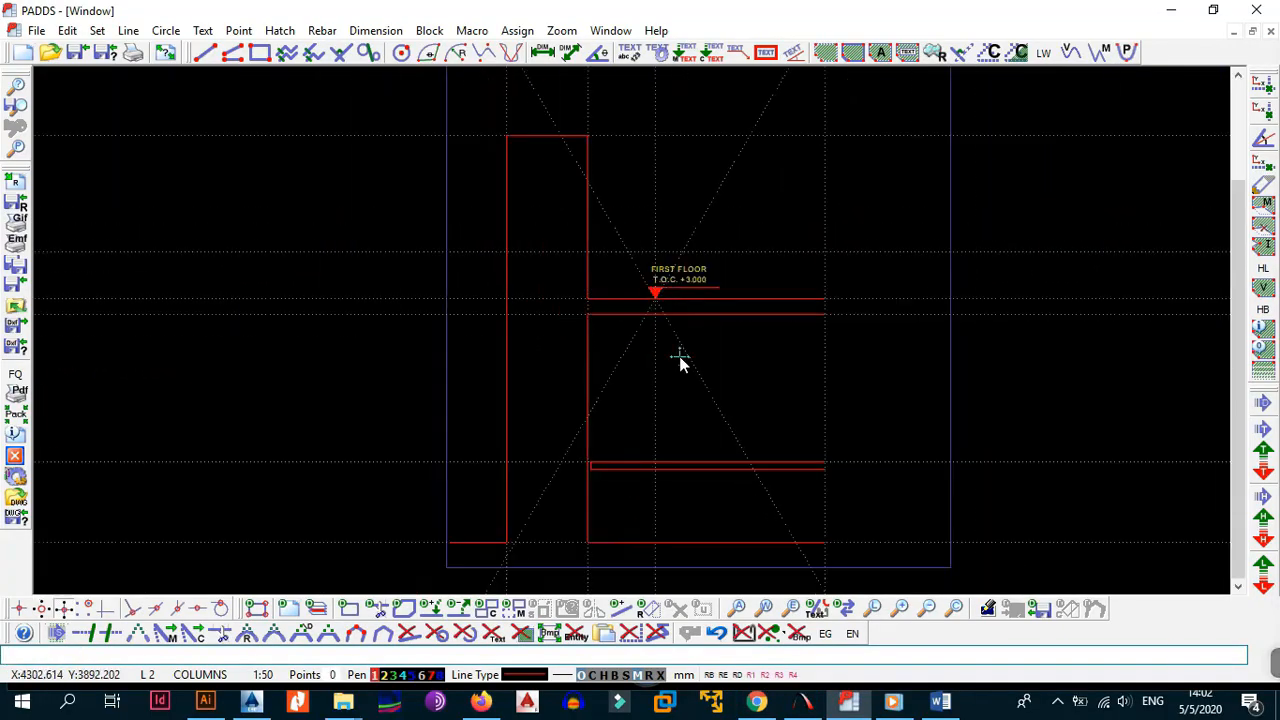
{"action": "scroll", "coordinate": [660, 325], "scroll_direction": "up", "scroll_amount": 3}
{"action": "mouse_move", "coordinate": [649, 243]}
{"action": "middle_mouse_down"}
{"action": "mouse_move", "coordinate": [643, 360]}
{"action": "mouse_move", "coordinate": [665, 354]}
{"action": "middle_mouse_up"}
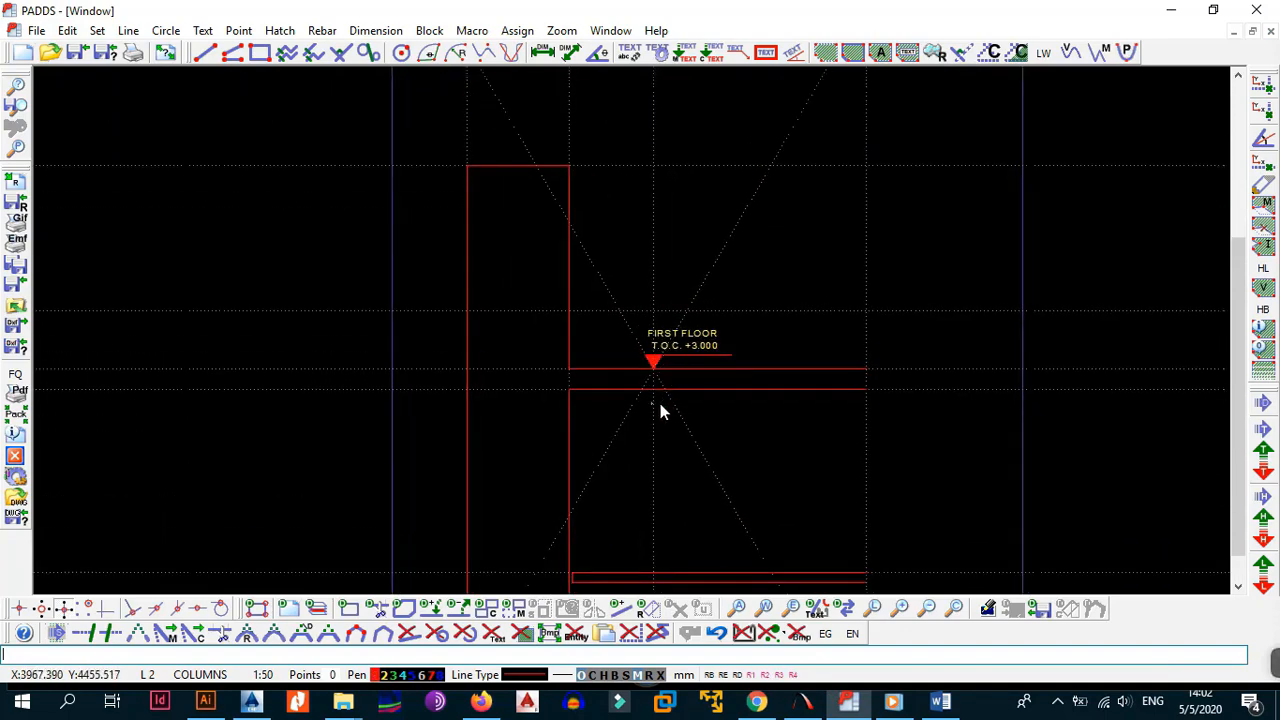
- Copy the first floor level marker with its line and label down onto the top line of the ground floor slab
{"action": "left_click", "coordinate": [602, 270]}
{"action": "left_click", "coordinate": [770, 392]}
{"action": "key", "text": "alt+b"}
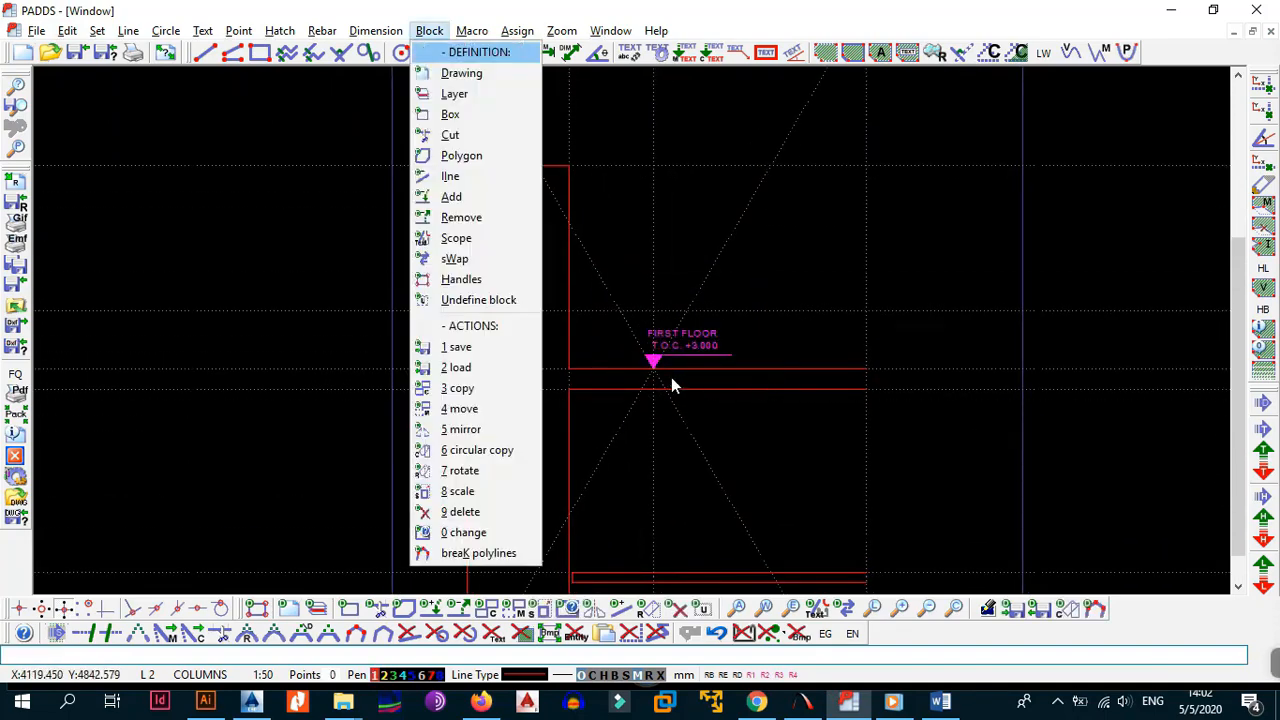
{"action": "key", "text": "3"}
{"action": "left_click", "coordinate": [655, 378]}
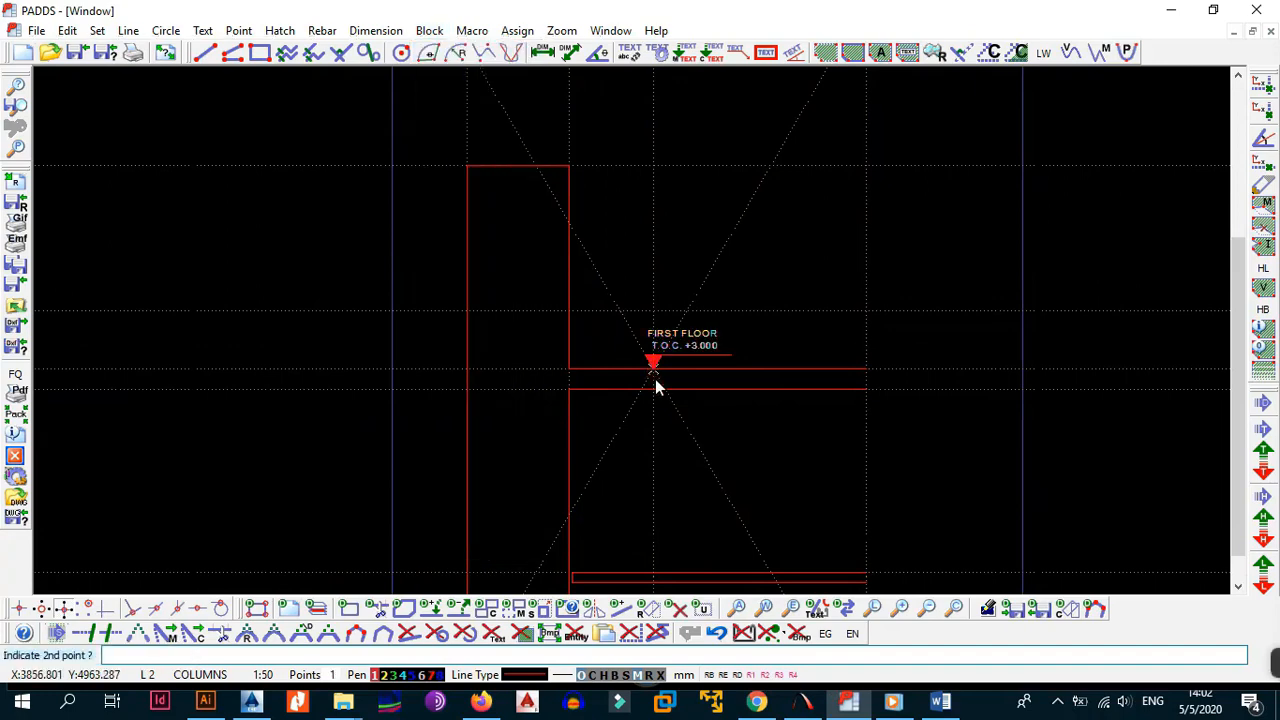
{"action": "left_click", "coordinate": [656, 561]}
{"action": "right_click", "coordinate": [665, 555]}
- Change the copied label's text to "GROUND FLOOR" and "T.O.C. 0.000"
{"action": "key", "text": "i"}
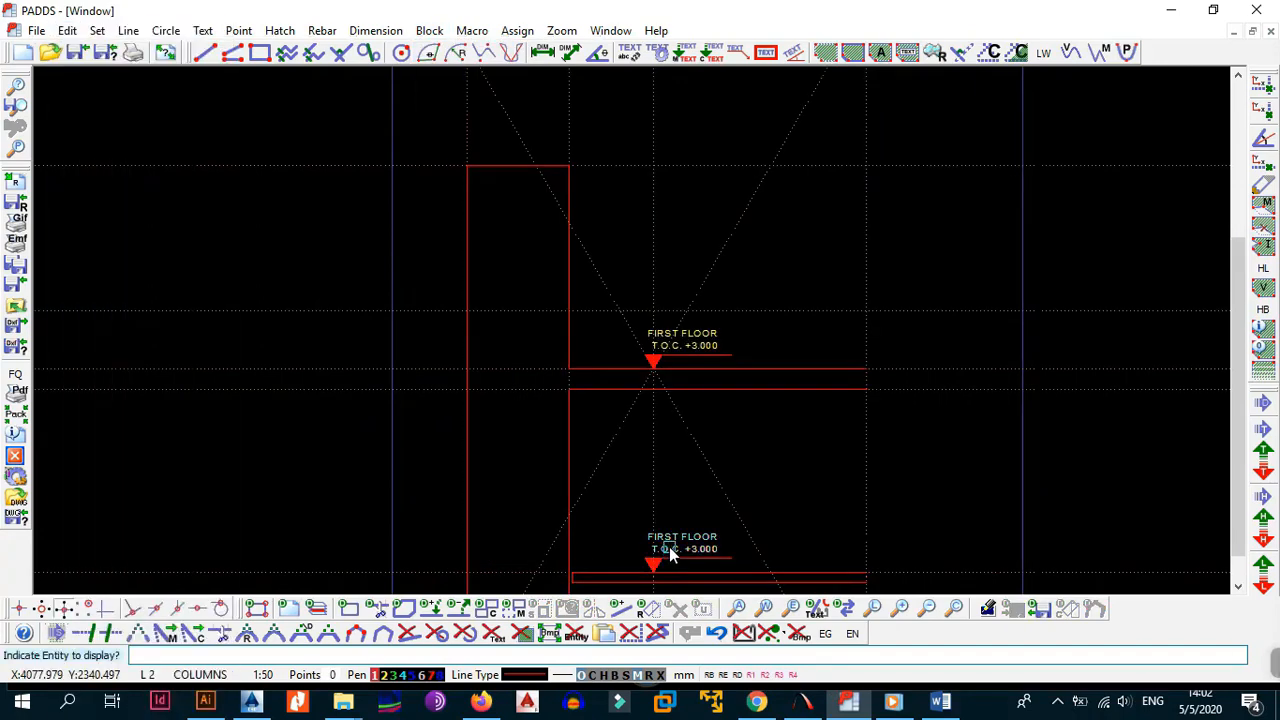
{"action": "scroll", "coordinate": [669, 546], "scroll_direction": "up", "scroll_amount": 3}
{"action": "left_click", "coordinate": [671, 541]}
{"action": "left_click_drag", "start_coordinate": [534, 112], "coordinate": [430, 115]}
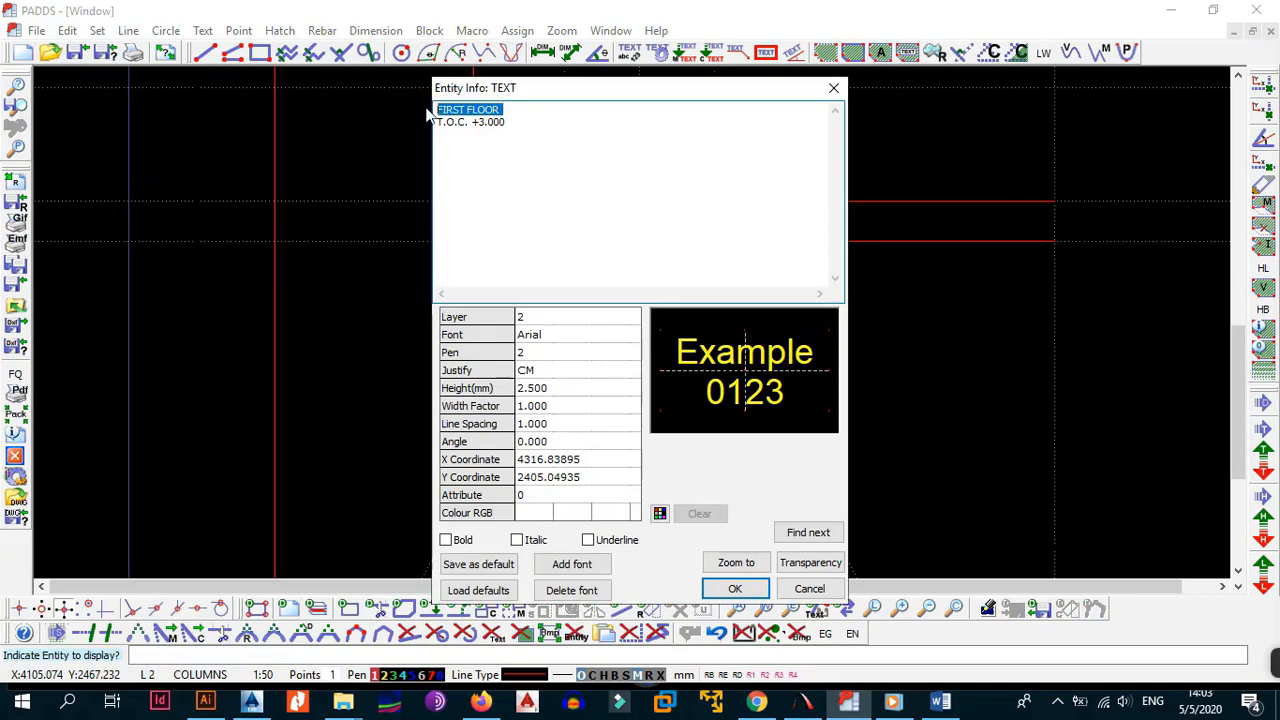
{"action": "type", "text": "GROUND"}
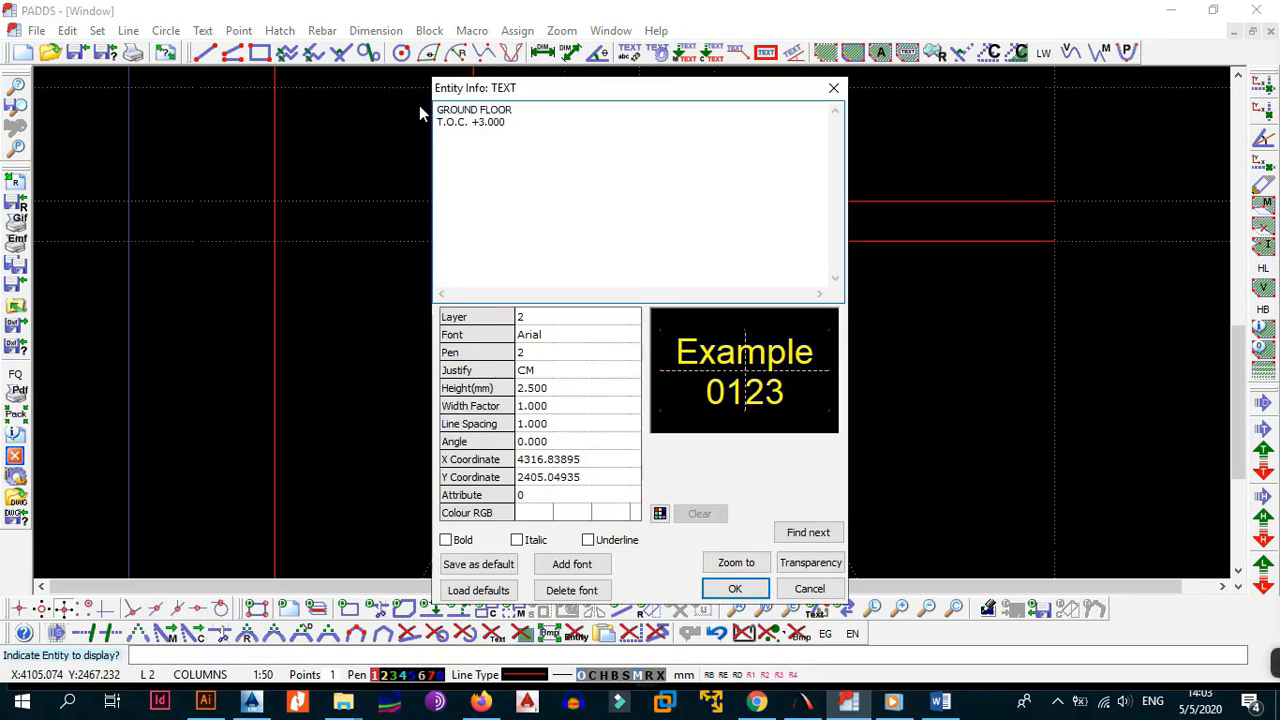
{"action": "left_click_drag", "start_coordinate": [486, 122], "coordinate": [472, 122]}
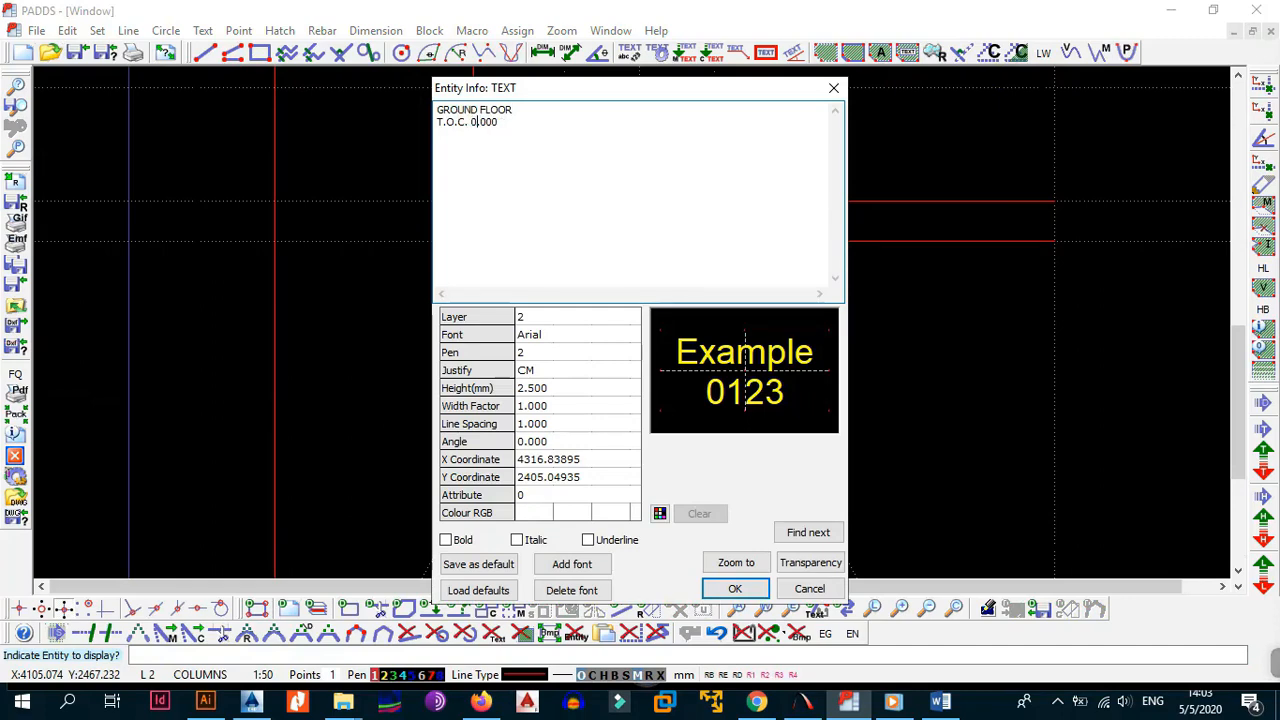
{"action": "left_click", "coordinate": [735, 588]}
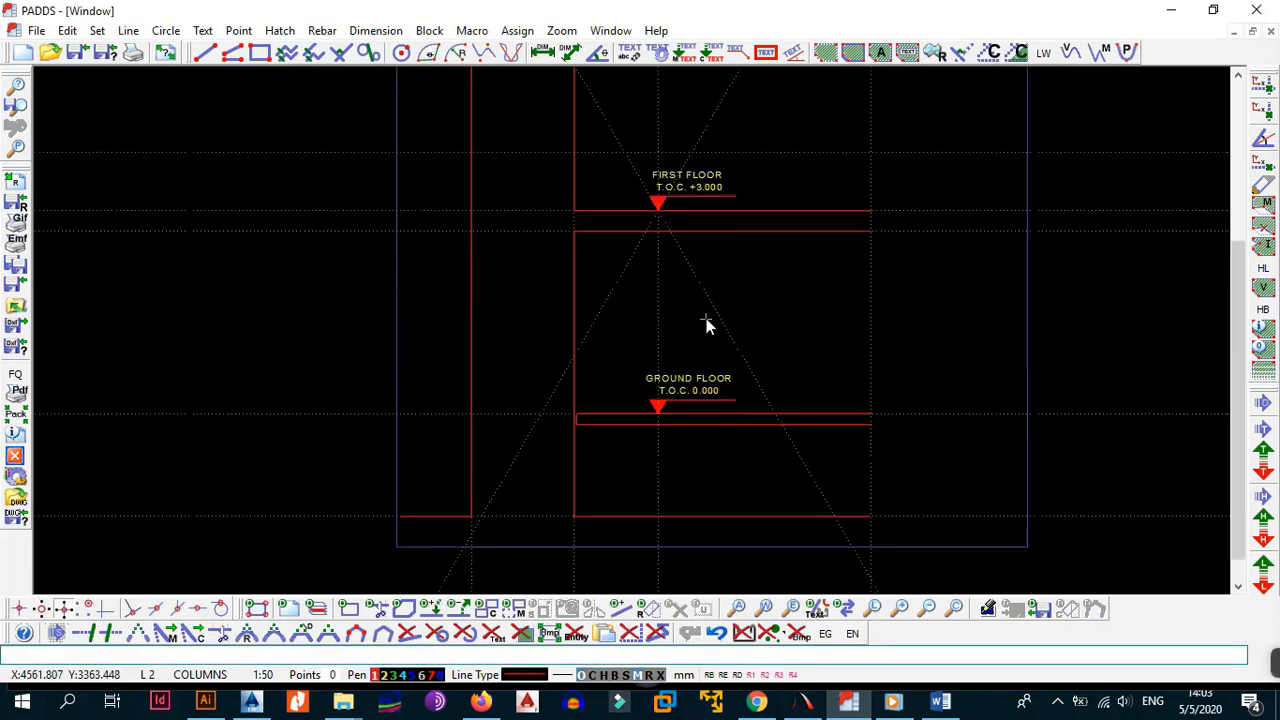
- Copy the ground floor level marker with its line and label down onto the foundation base line
{"action": "middle_click_drag", "start_coordinate": [643, 382], "coordinate": [640, 279]}
{"action": "scroll", "coordinate": [640, 279], "scroll_direction": "up", "scroll_amount": 1}
{"action": "key", "text": "alt+b"}
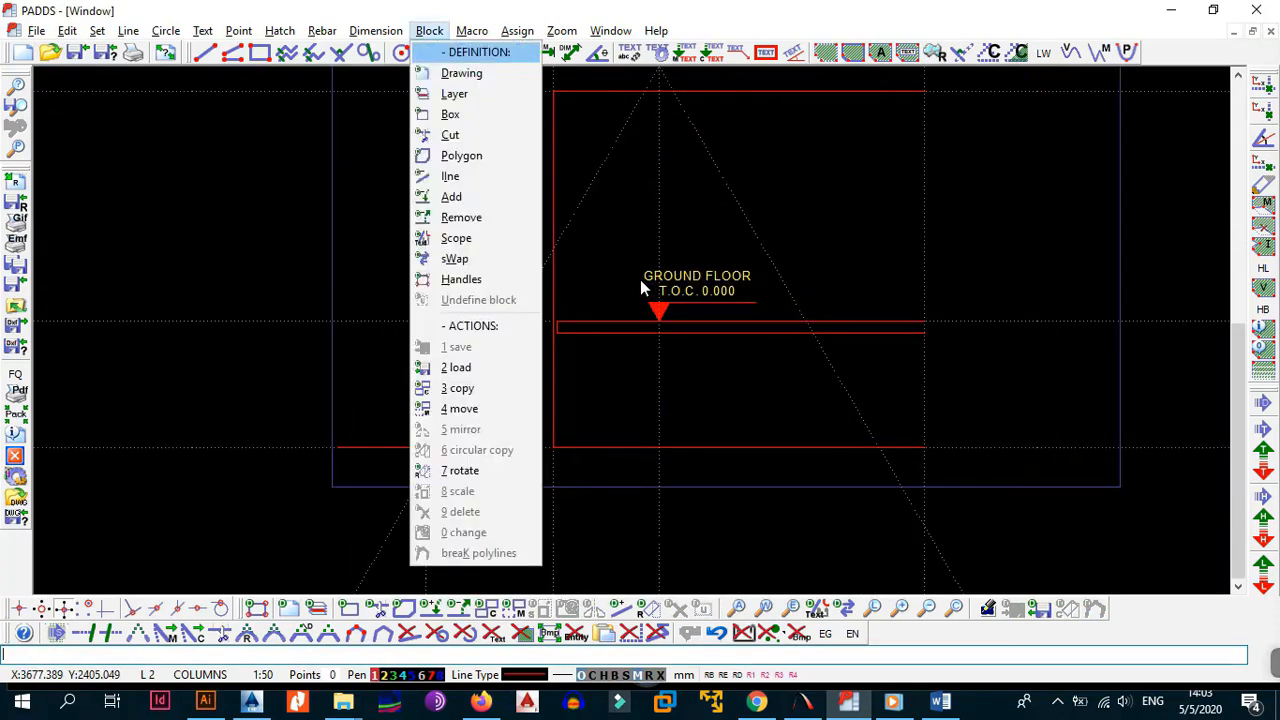
{"action": "key", "text": "b"}
{"action": "left_click", "coordinate": [594, 197]}
{"action": "left_click", "coordinate": [788, 369]}
{"action": "key", "text": "alt+b"}
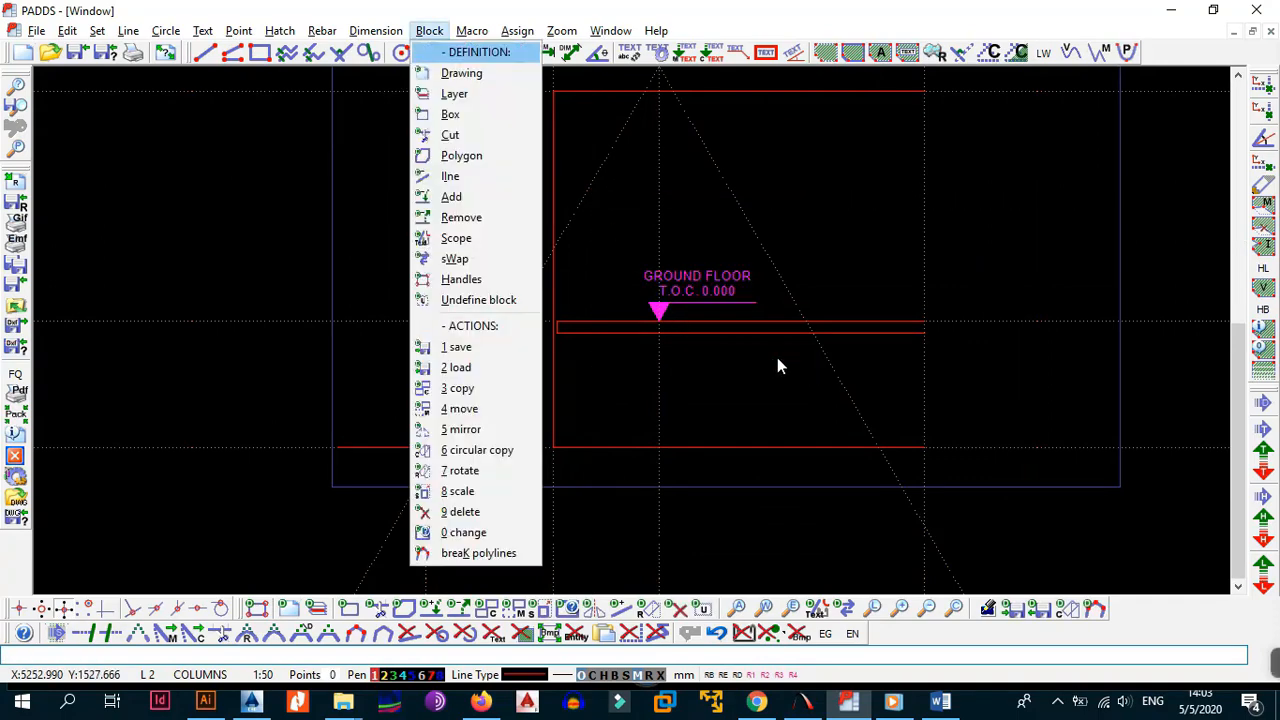
{"action": "key", "text": "m"}
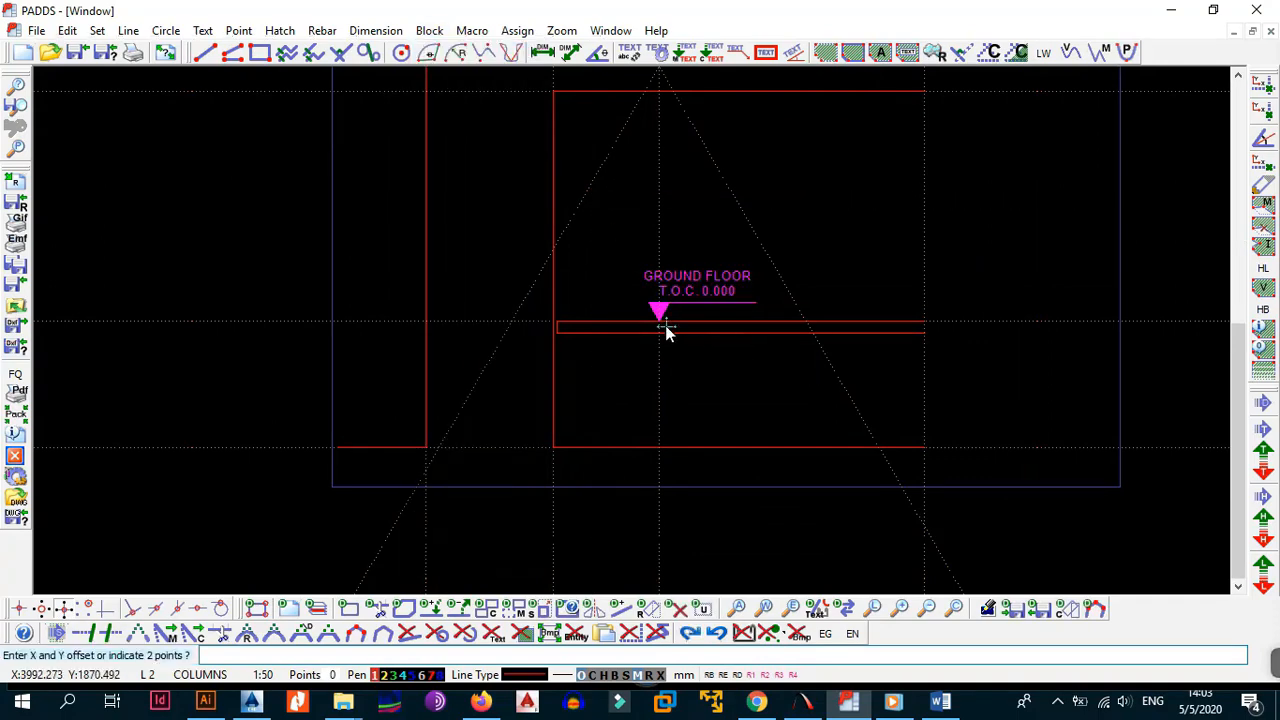
{"action": "left_click", "coordinate": [665, 346]}
{"action": "left_click", "coordinate": [675, 421]}
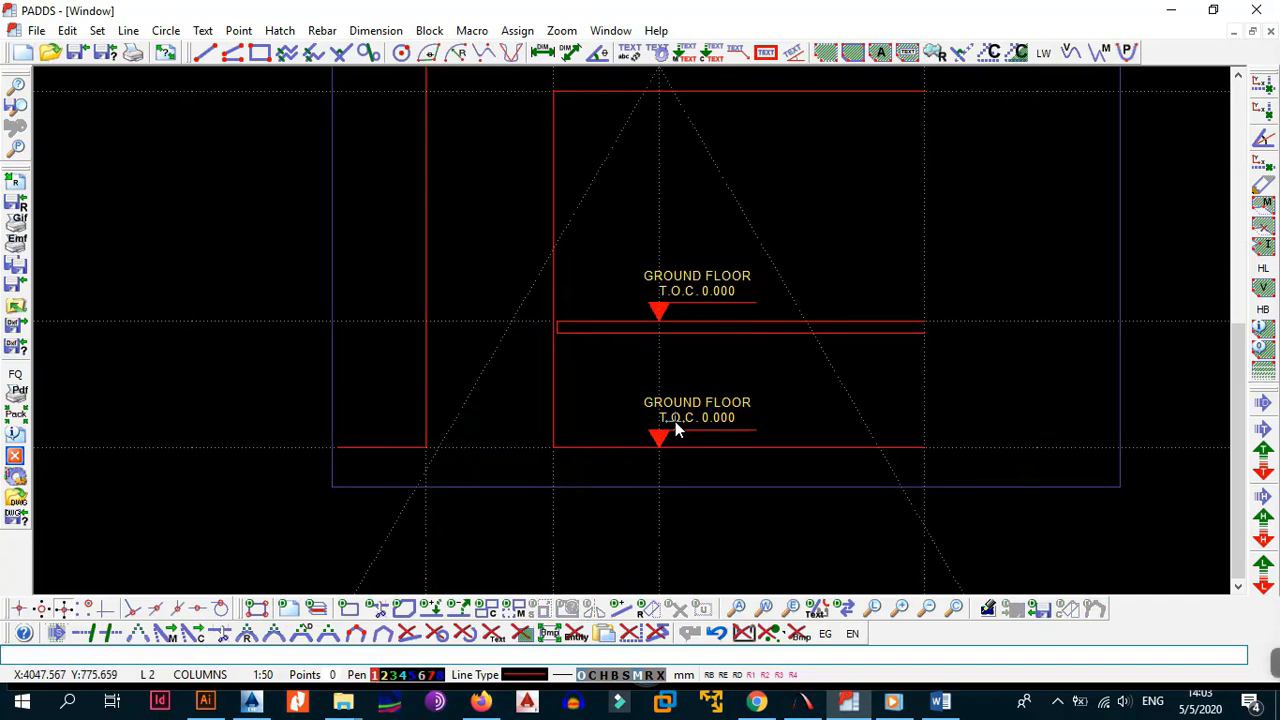
- Set the lowest label's justification to LM and its text to "FOUNDATION BASE" and "T.O.C. -1.500"
{"action": "left_click", "coordinate": [675, 420]}
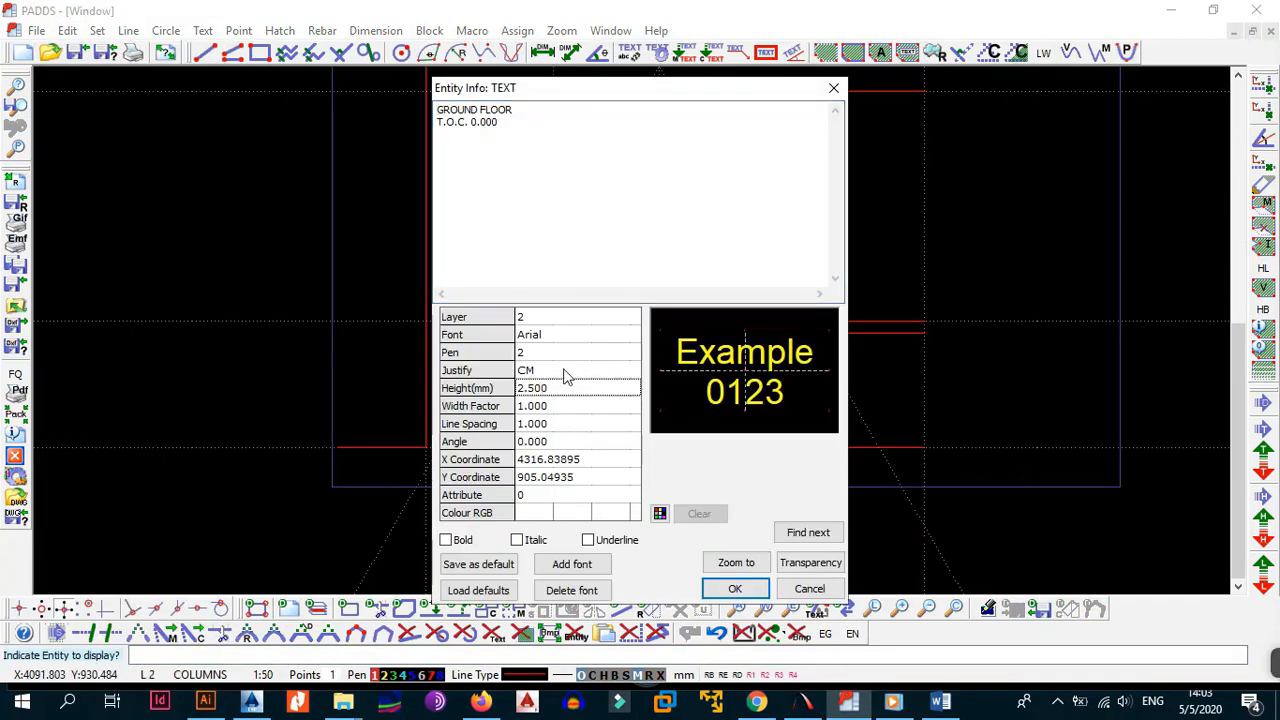
{"action": "left_click", "coordinate": [565, 371]}
{"action": "left_click", "coordinate": [631, 372]}
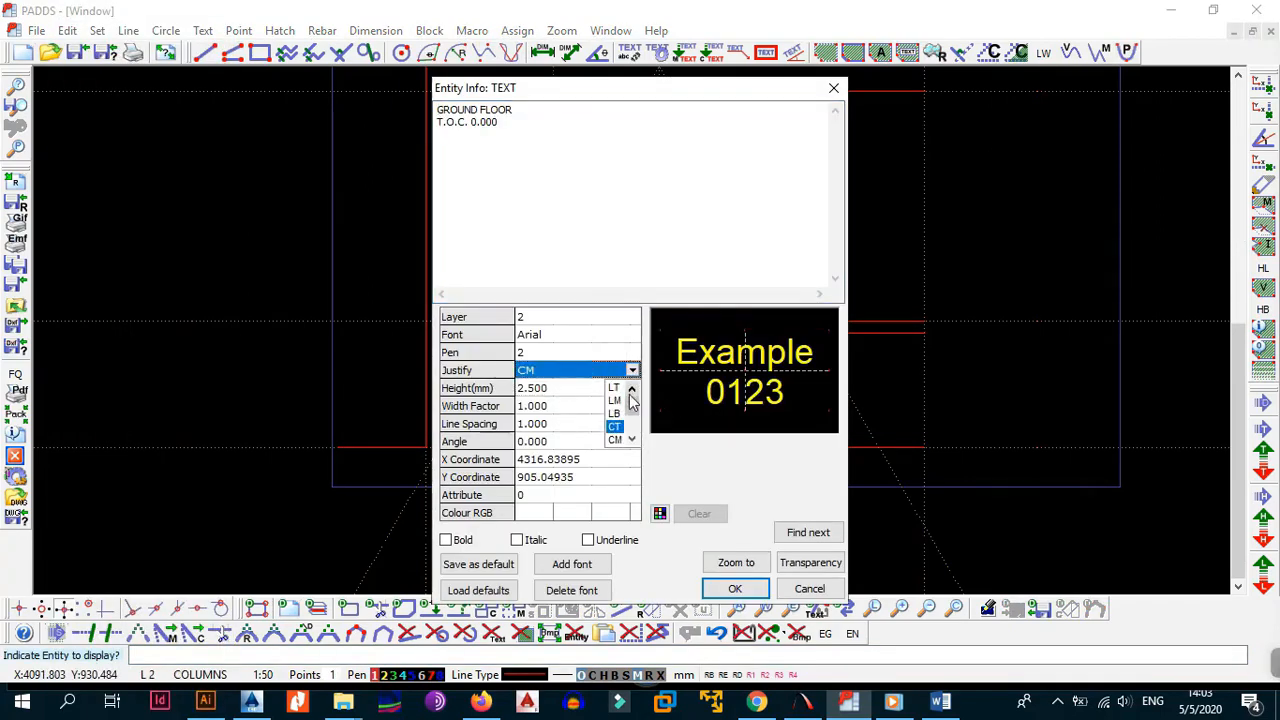
{"action": "left_click", "coordinate": [620, 412]}
{"action": "left_click", "coordinate": [531, 143]}
{"action": "left_click_drag", "start_coordinate": [519, 108], "coordinate": [400, 114]}
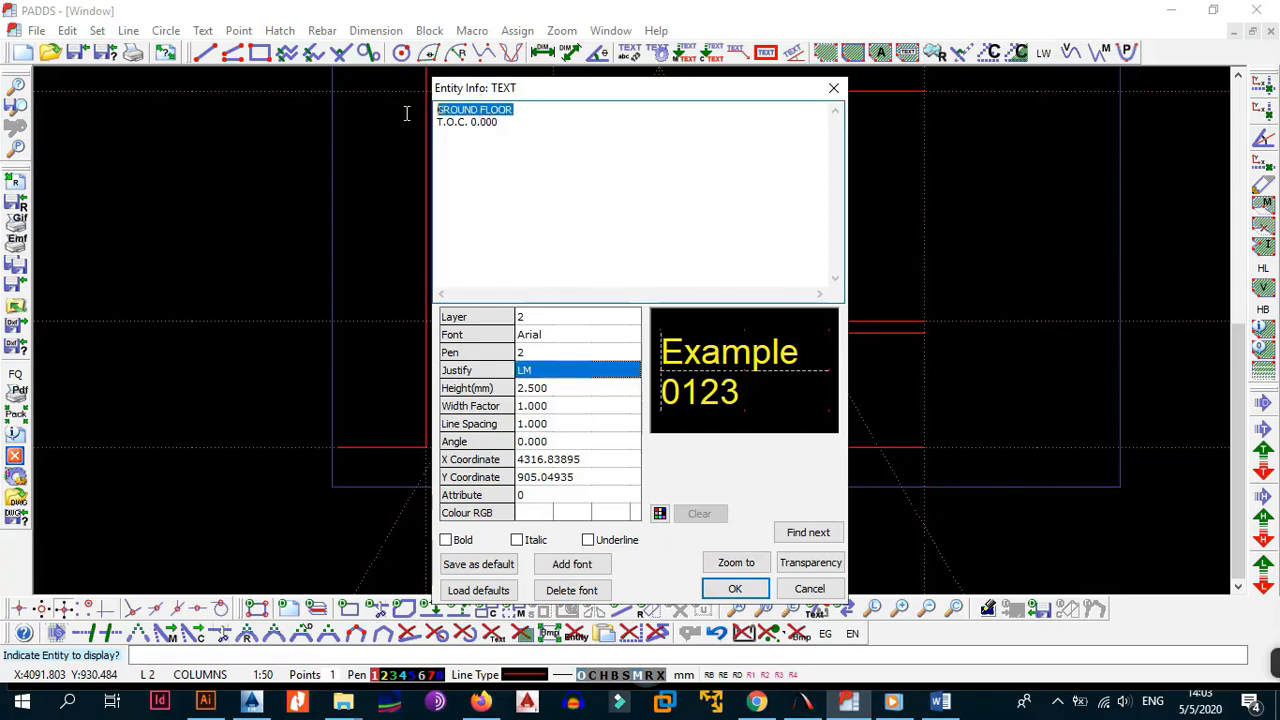
{"action": "type", "text": "FOUND"}
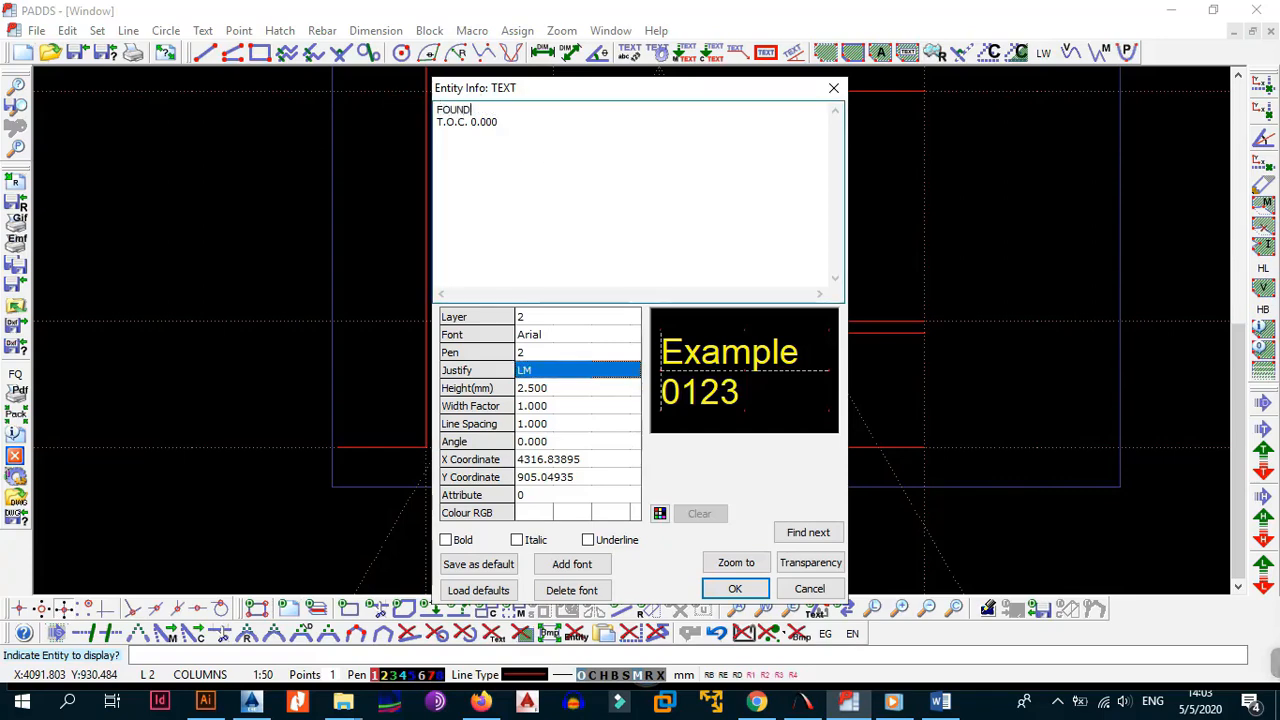
{"action": "type", "text": "ATION BASE"}
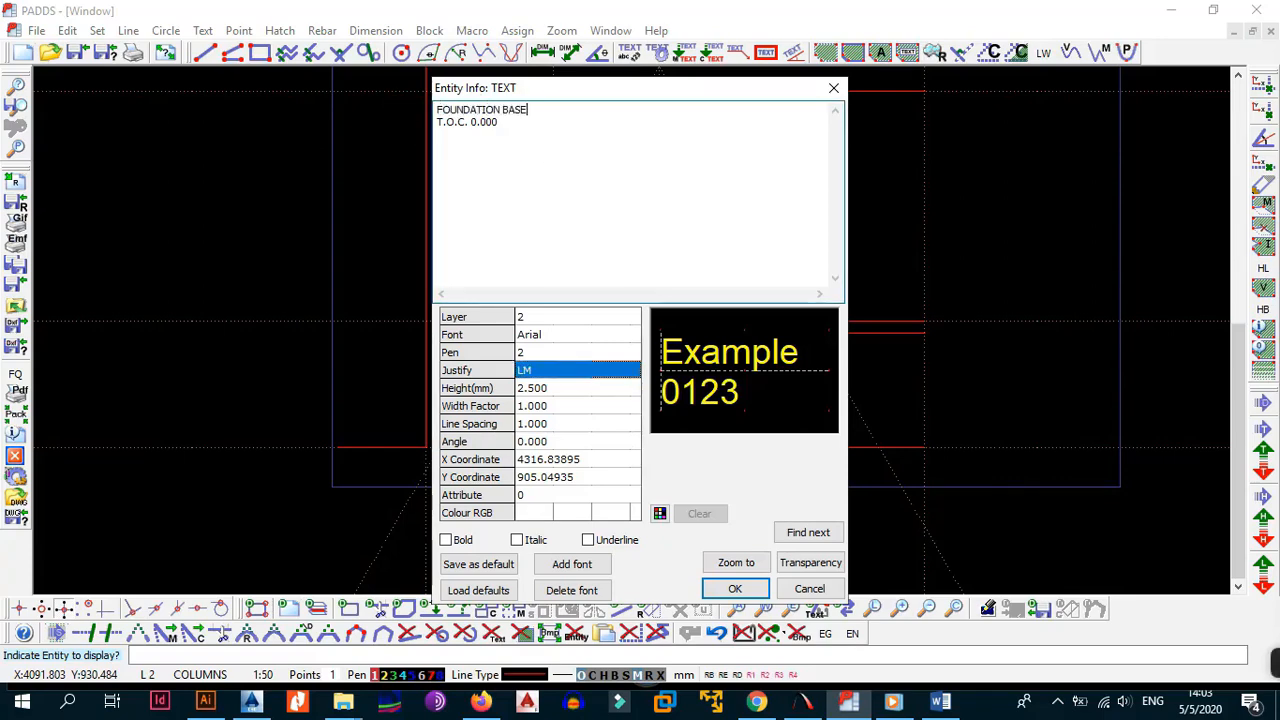
{"action": "left_click", "coordinate": [474, 120]}
{"action": "key", "text": "Delete"}
{"action": "type", "text": "1"}
{"action": "left_click", "coordinate": [735, 588]}
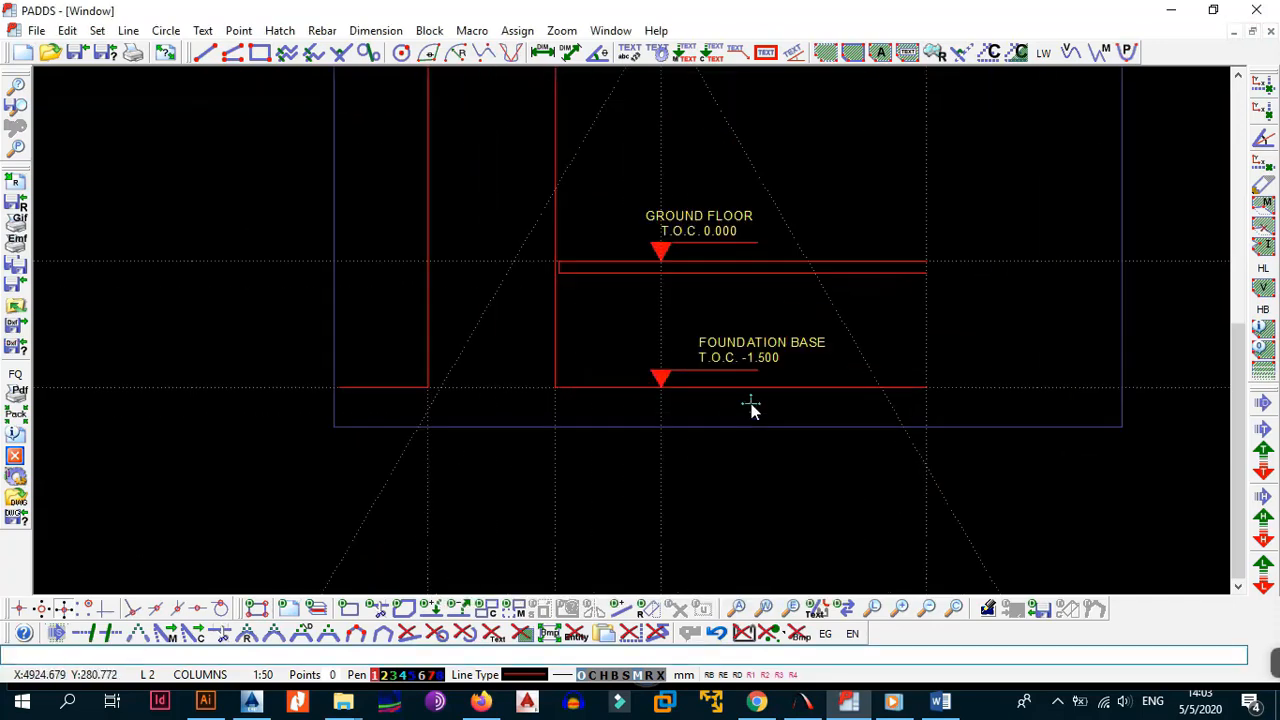
- Move the FOUNDATION BASE label left so it starts above its triangular marker
{"action": "key", "text": "alt+b"}
{"action": "key", "text": "u"}
{"action": "key", "text": "alt+b"}
{"action": "key", "text": "a"}
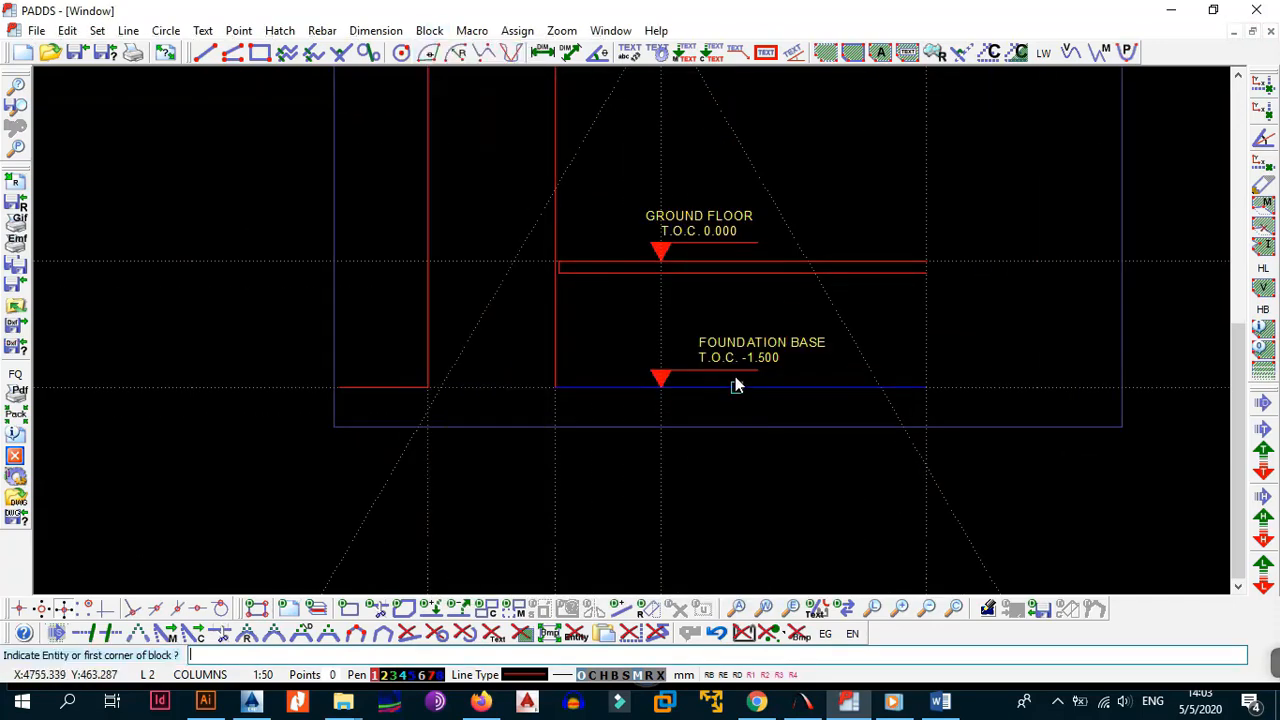
{"action": "left_click", "coordinate": [737, 349]}
{"action": "left_click", "coordinate": [691, 352]}
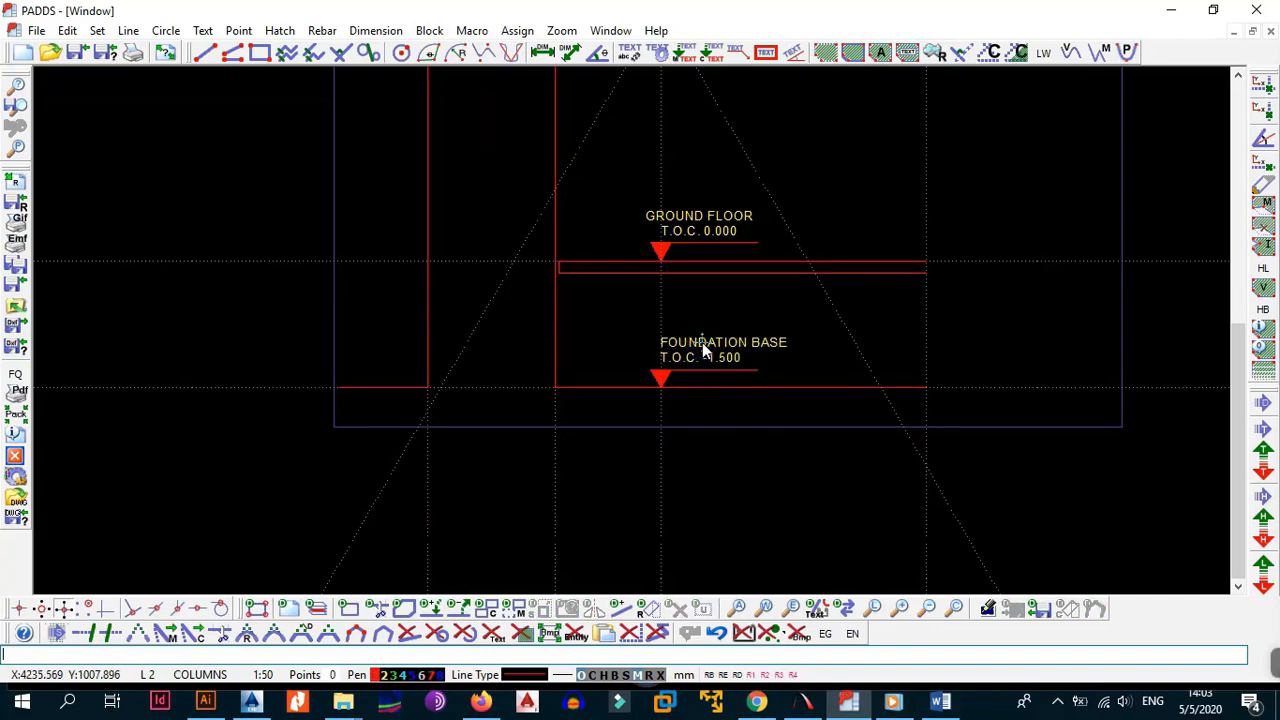
{"action": "key", "text": "alt+b"}
{"action": "key", "text": "a"}
{"action": "left_click", "coordinate": [704, 349]}
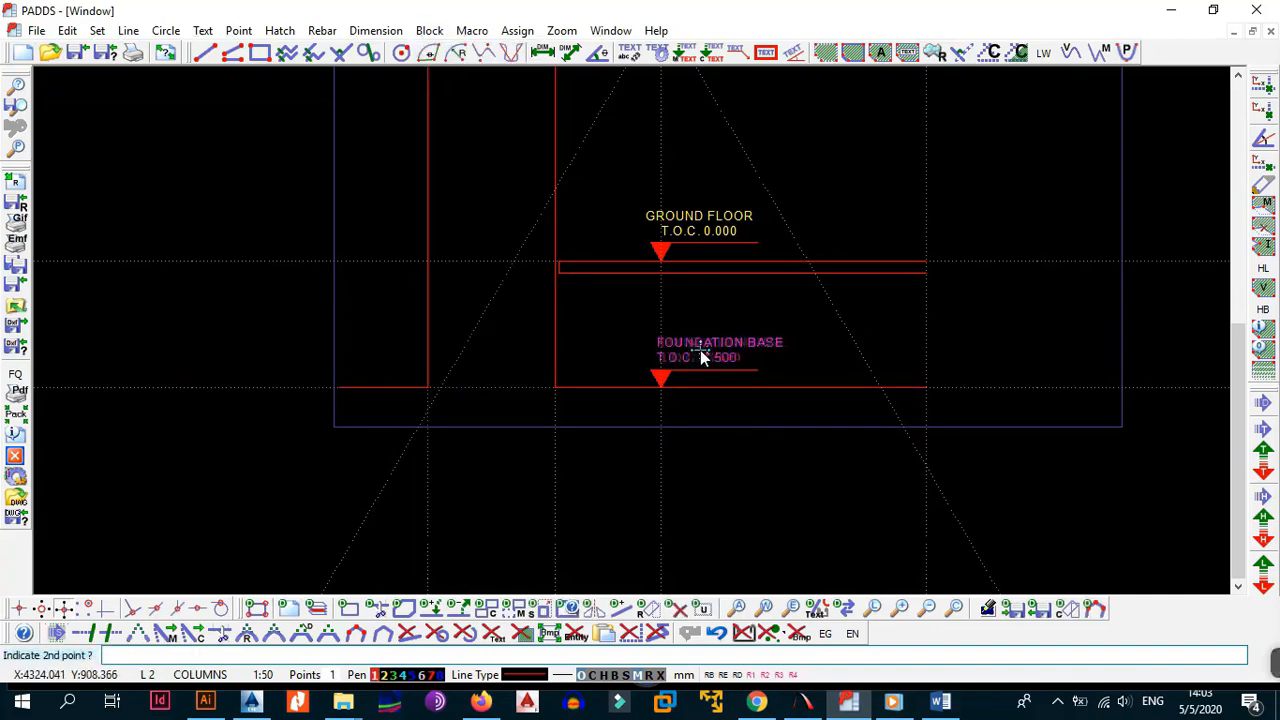
{"action": "left_click", "coordinate": [700, 353]}
- Try to apply the FOUNDATION BASE label's text settings to the GROUND FLOOR label
{"action": "key", "text": "alt+t"}
{"action": "key", "text": "e"}
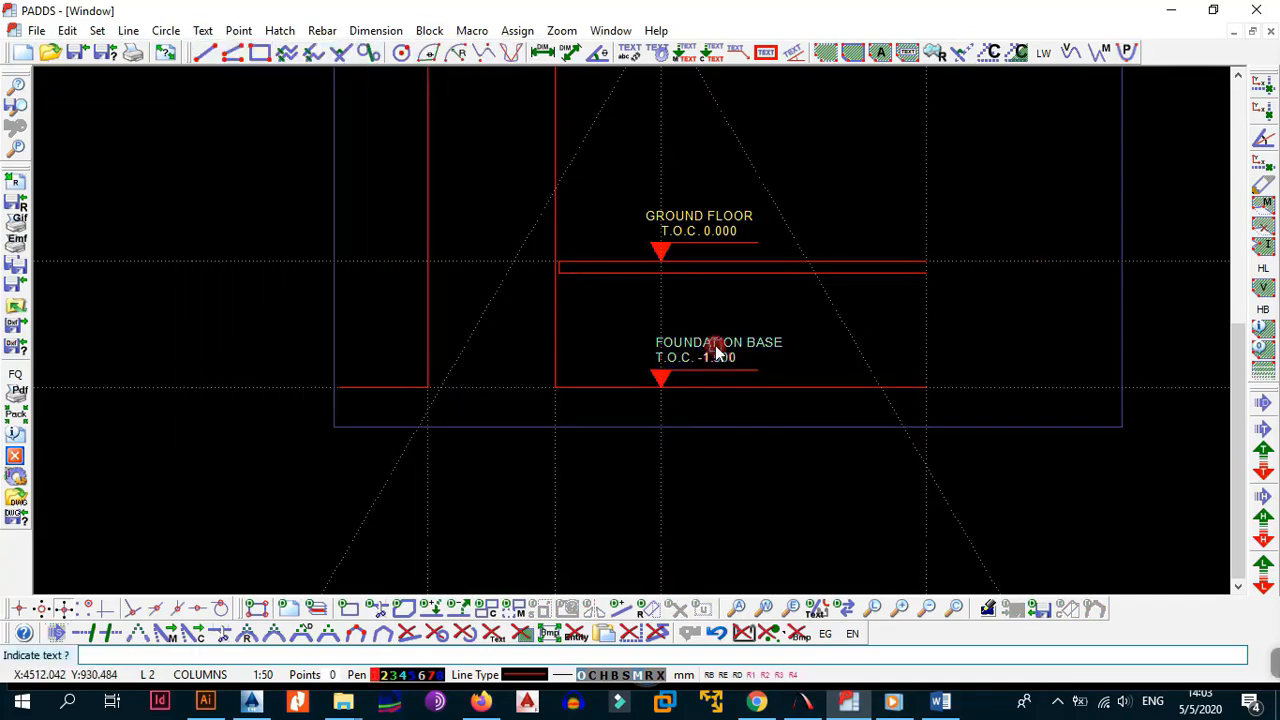
{"action": "left_click", "coordinate": [715, 346]}
{"action": "key", "text": "alt+t"}
{"action": "key", "text": "s"}
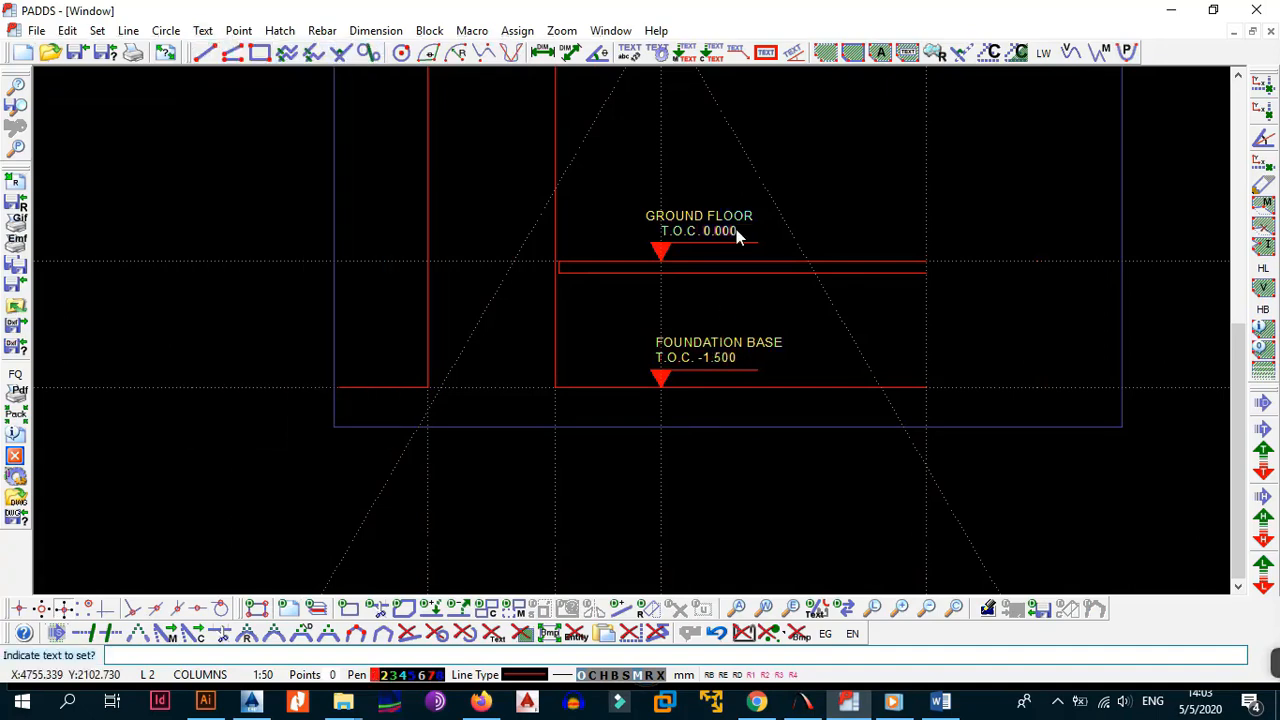
{"action": "left_click", "coordinate": [736, 229]}
{"action": "left_click", "coordinate": [679, 234]}
- Set the GROUND FLOOR label's justification to LM
{"action": "key", "text": "alt+e"}
{"action": "key", "text": "i"}
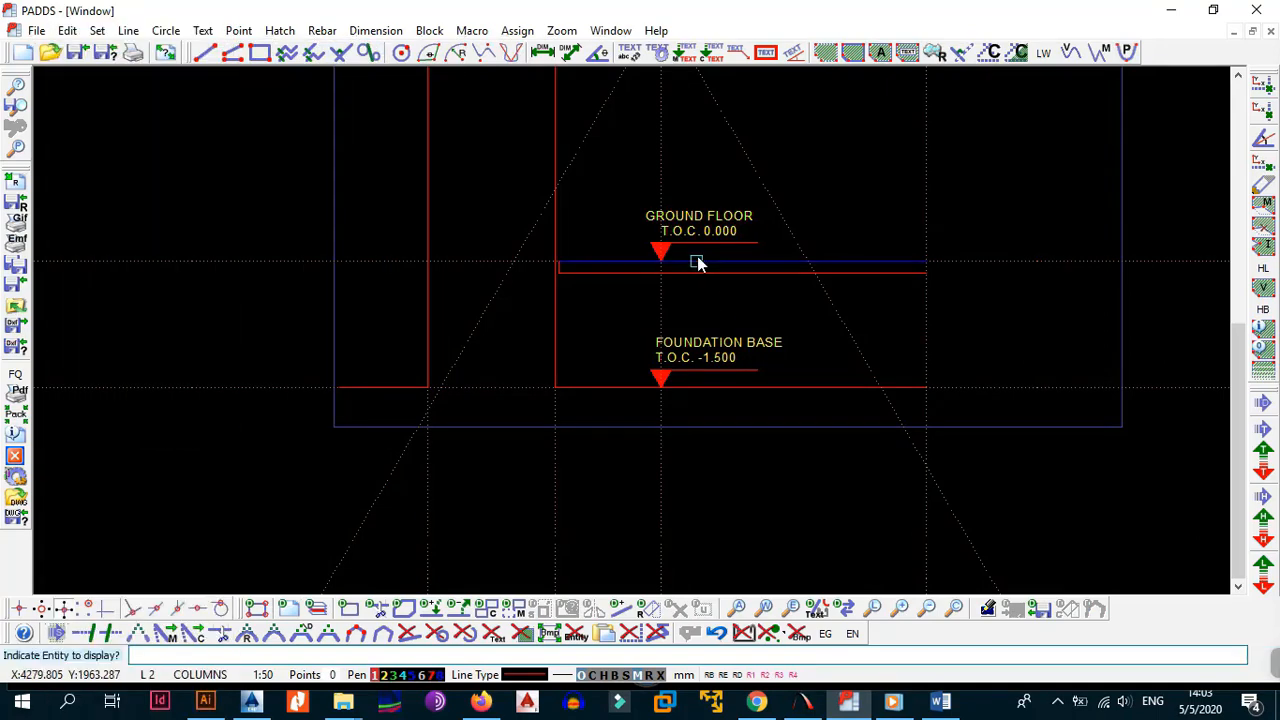
{"action": "left_click", "coordinate": [688, 222]}
{"action": "left_click", "coordinate": [590, 366]}
{"action": "left_click", "coordinate": [632, 370]}
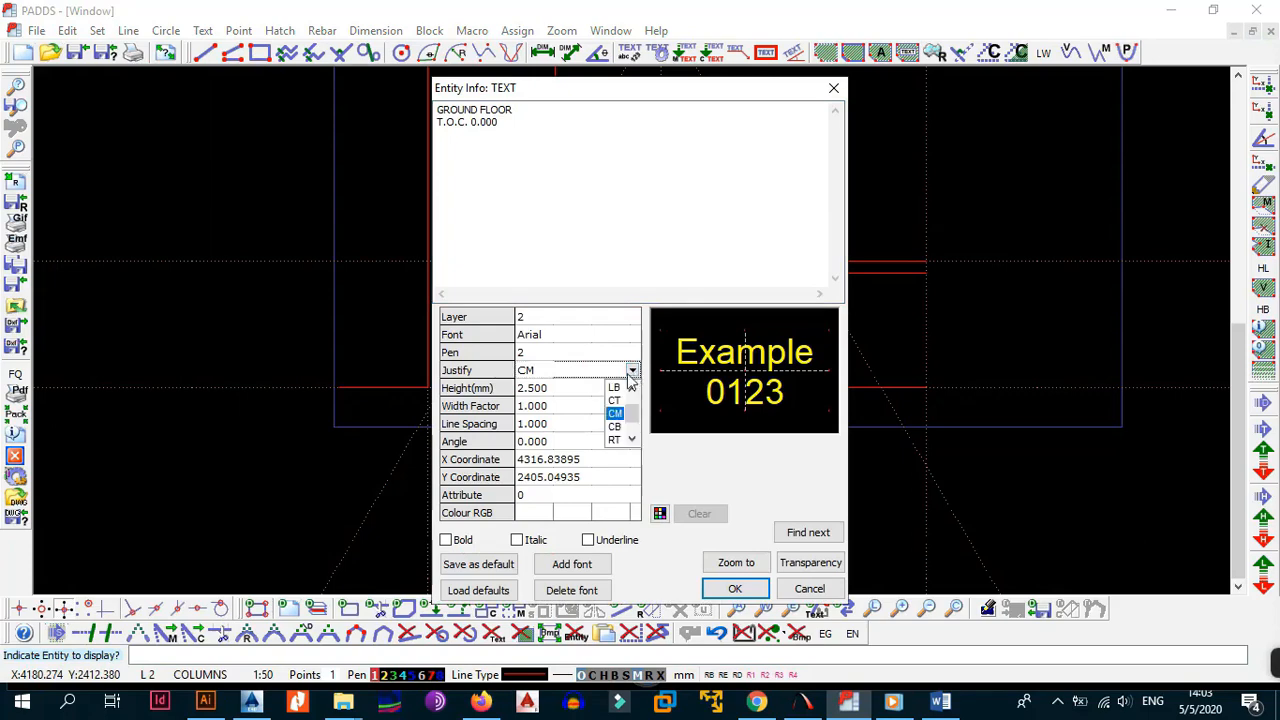
{"action": "left_click", "coordinate": [616, 413]}
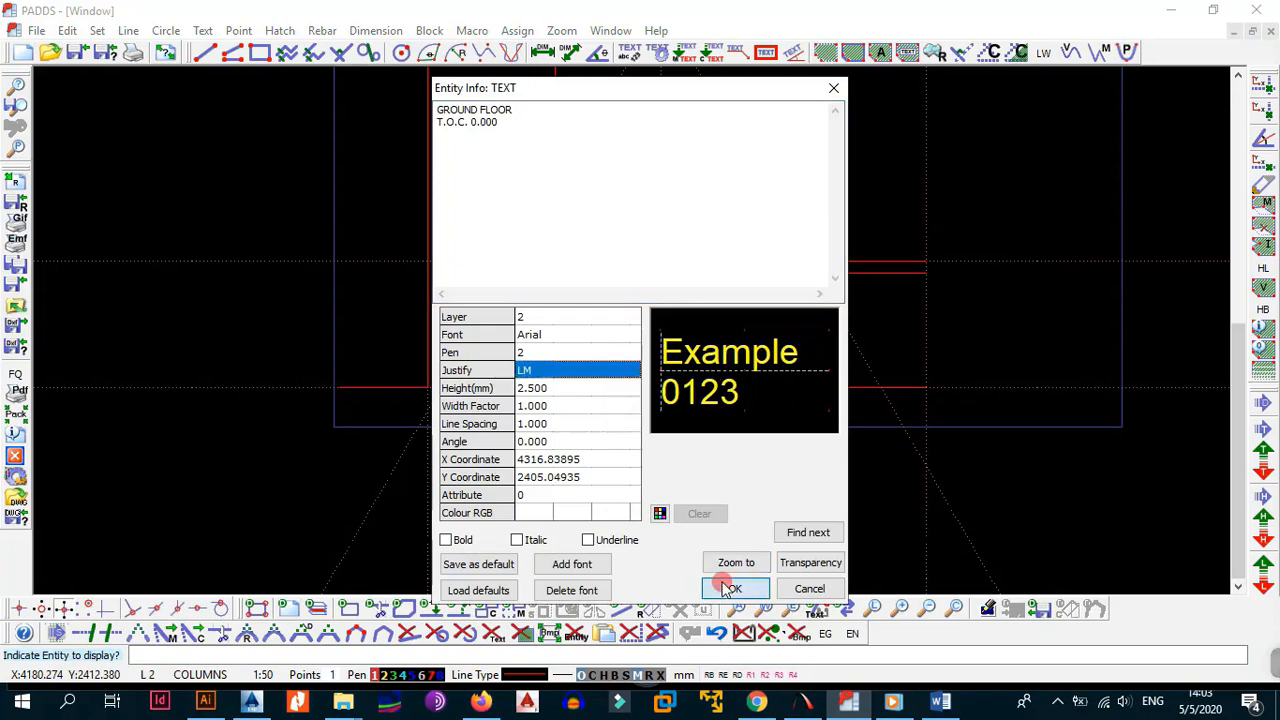
{"action": "left_click", "coordinate": [733, 588]}
- Move the GROUND FLOOR label left so it starts above its triangular marker
{"action": "key", "text": "alt+b"}
{"action": "key", "text": "4"}
{"action": "left_click", "coordinate": [740, 219]}
{"action": "left_click", "coordinate": [737, 217]}
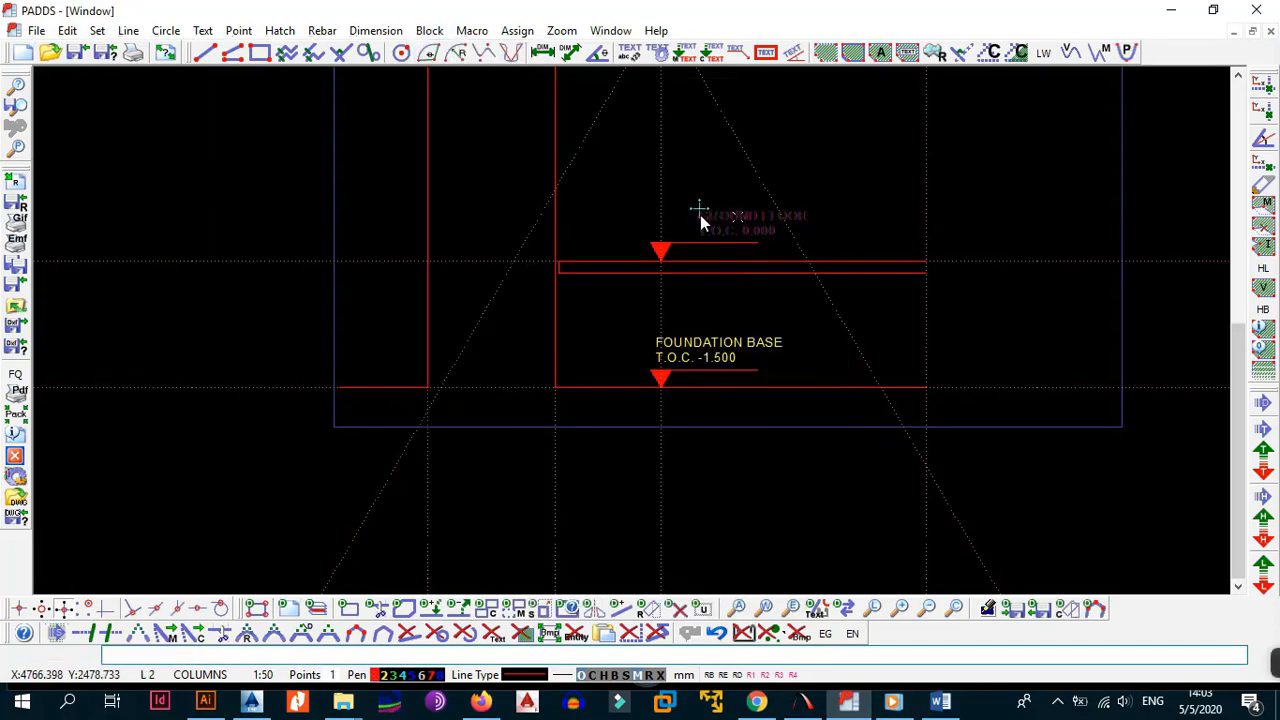
{"action": "left_click", "coordinate": [690, 216]}
- Set the FIRST FLOOR label's justification to LM
{"action": "scroll", "coordinate": [695, 232], "scroll_direction": "down", "scroll_amount": 4}
{"action": "middle_click_drag", "start_coordinate": [709, 142], "coordinate": [722, 311]}
{"action": "scroll", "coordinate": [708, 308], "scroll_direction": "up", "scroll_amount": 5}
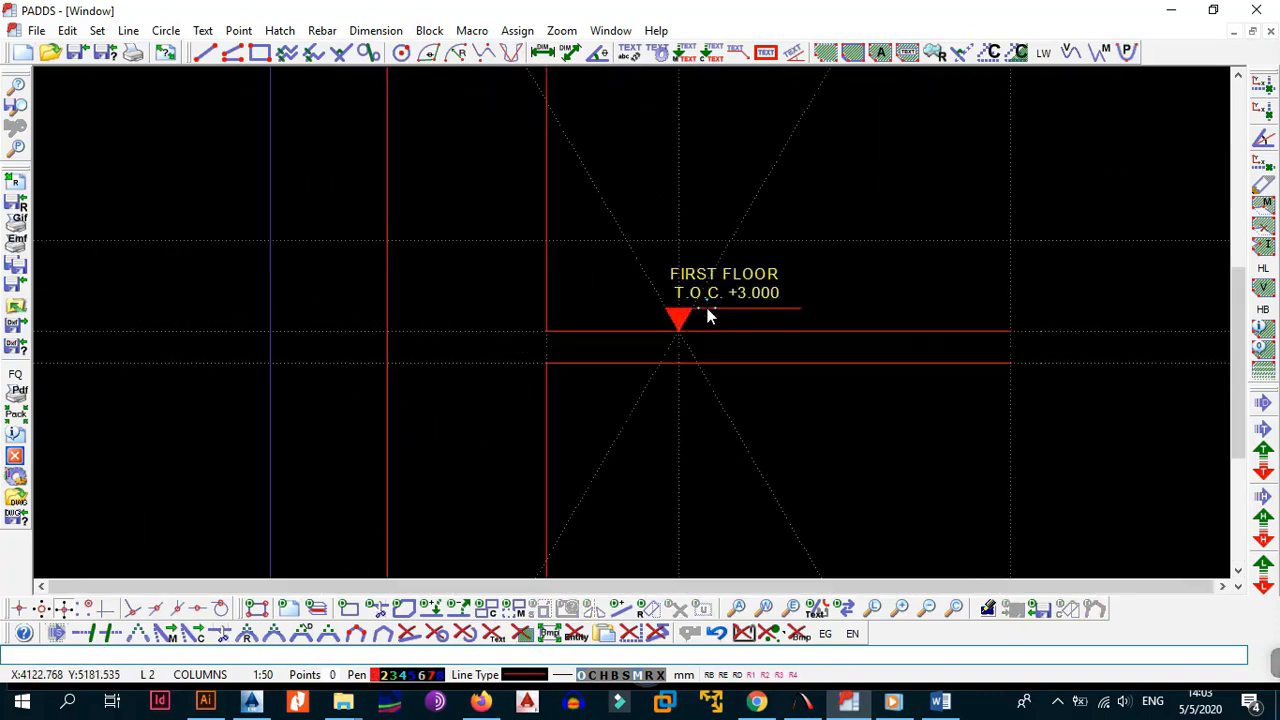
{"action": "key", "text": "alt+e"}
{"action": "key", "text": "i"}
{"action": "left_click", "coordinate": [714, 272]}
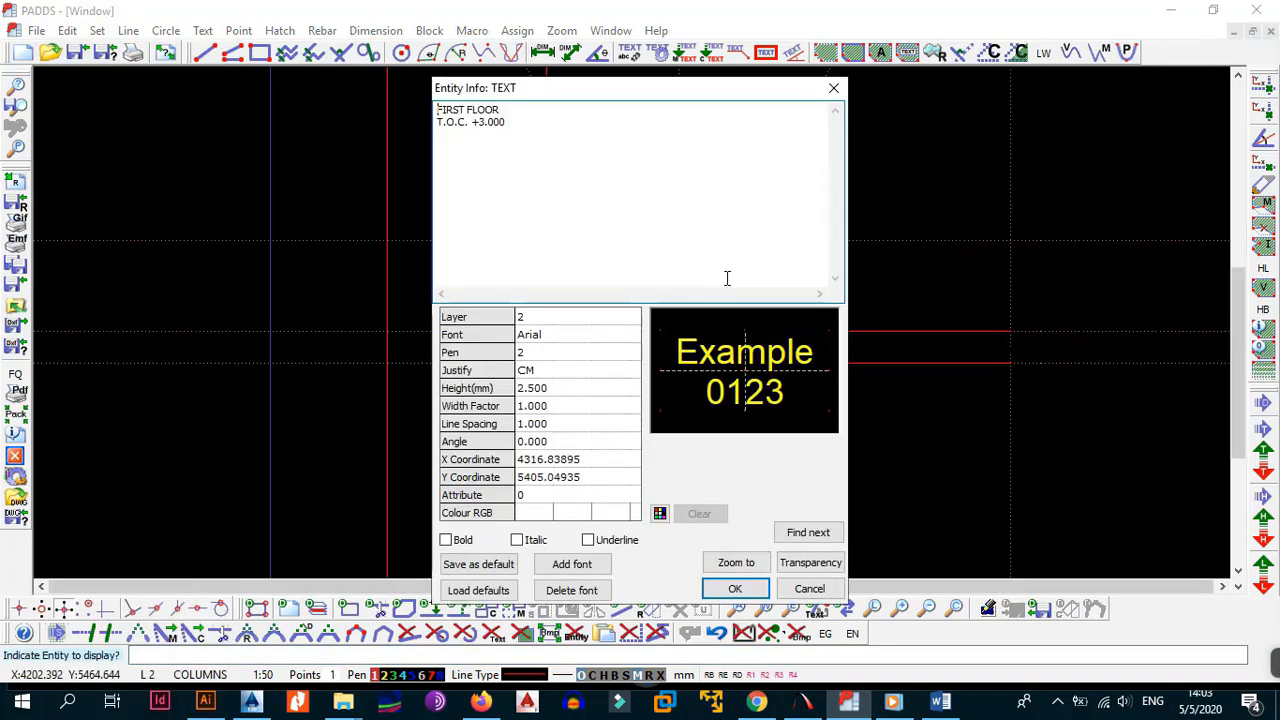
{"action": "left_click", "coordinate": [605, 375]}
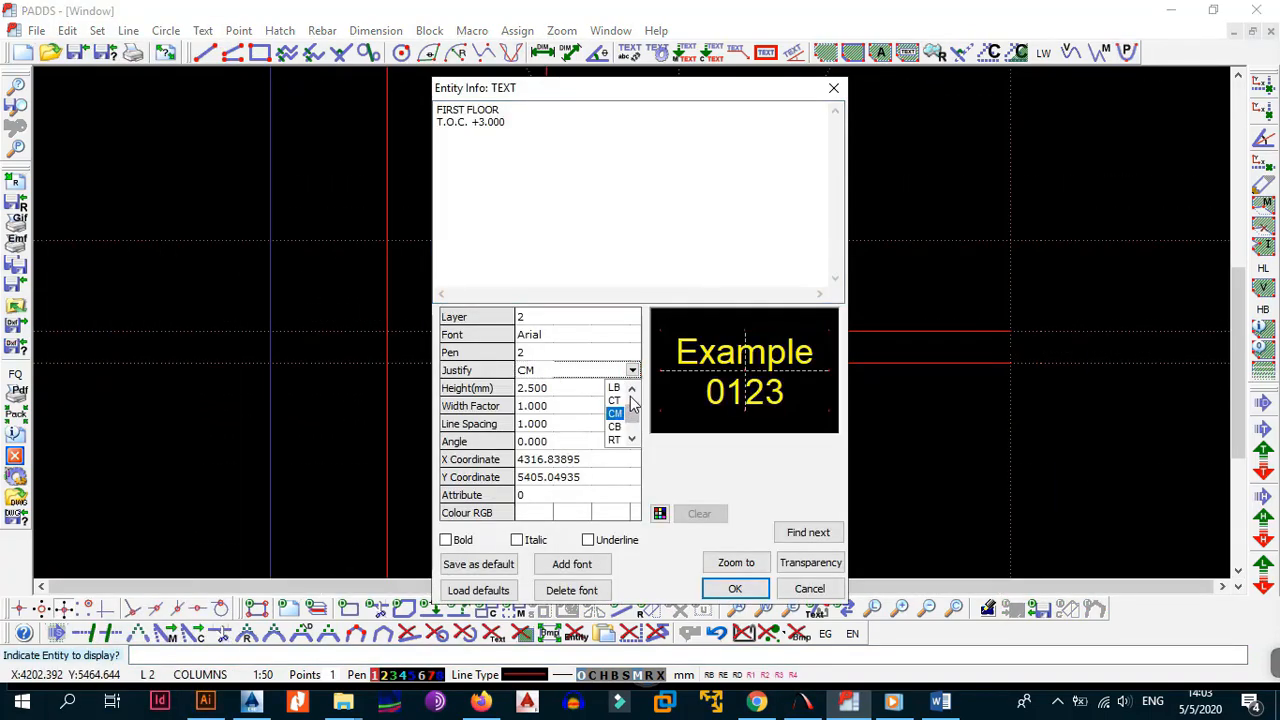
{"action": "left_click", "coordinate": [617, 405]}
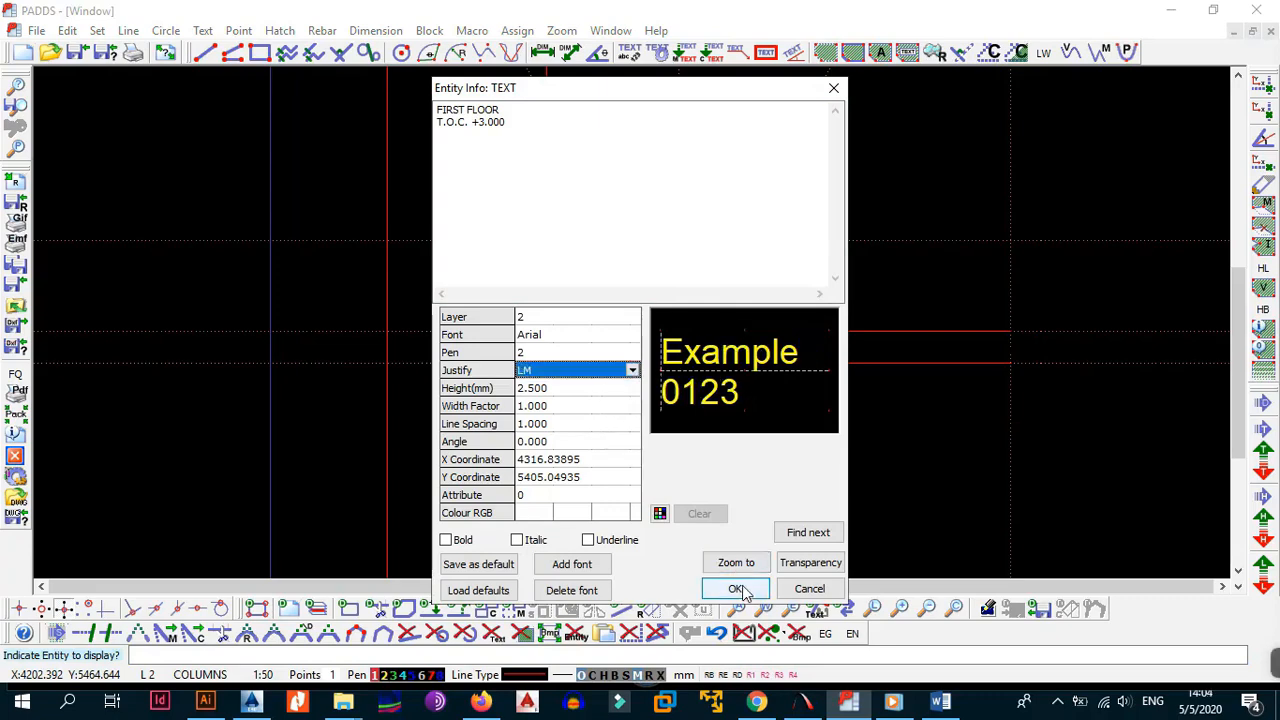
{"action": "left_click", "coordinate": [733, 589]}
- Move the FIRST FLOOR label left so it starts above its triangular marker
{"action": "key", "text": "alt+b"}
{"action": "key", "text": "4"}
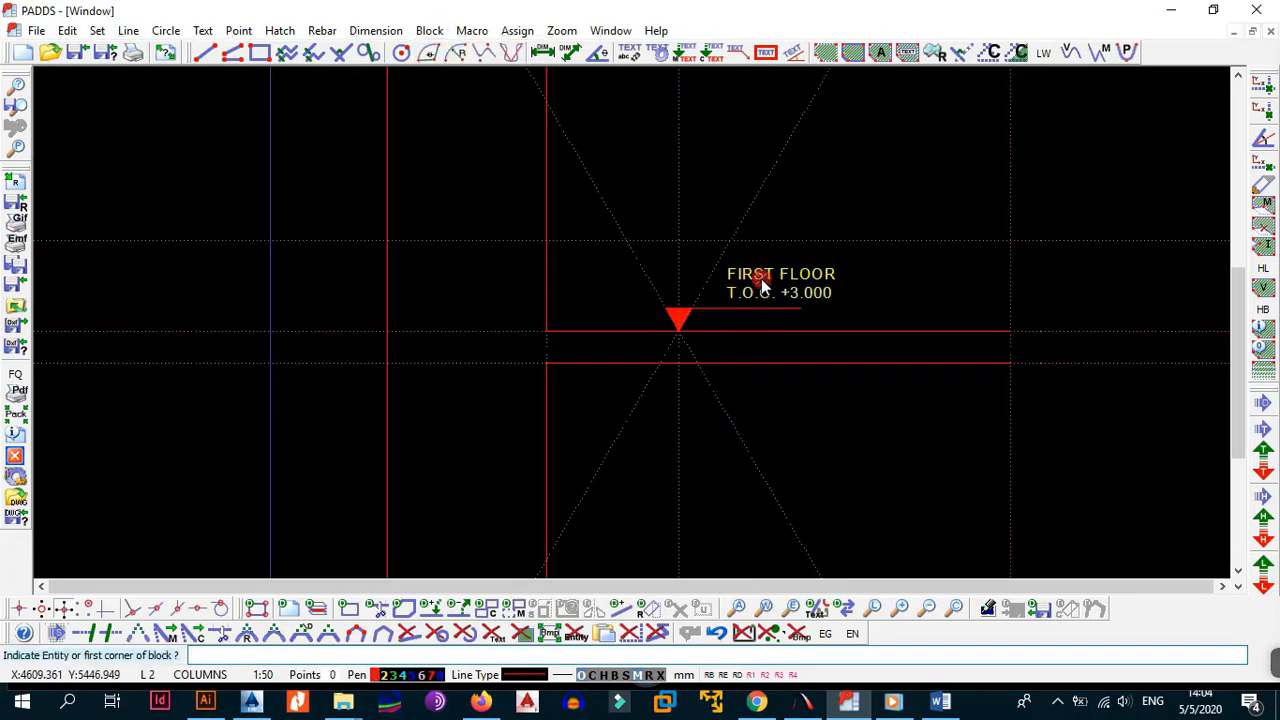
{"action": "left_click", "coordinate": [766, 281]}
{"action": "left_click", "coordinate": [705, 280]}
- Draw a horizontal line from the column's upper right corner to the vertical construction line at the slab's right end
{"action": "scroll", "coordinate": [690, 325], "scroll_direction": "down", "scroll_amount": 3}
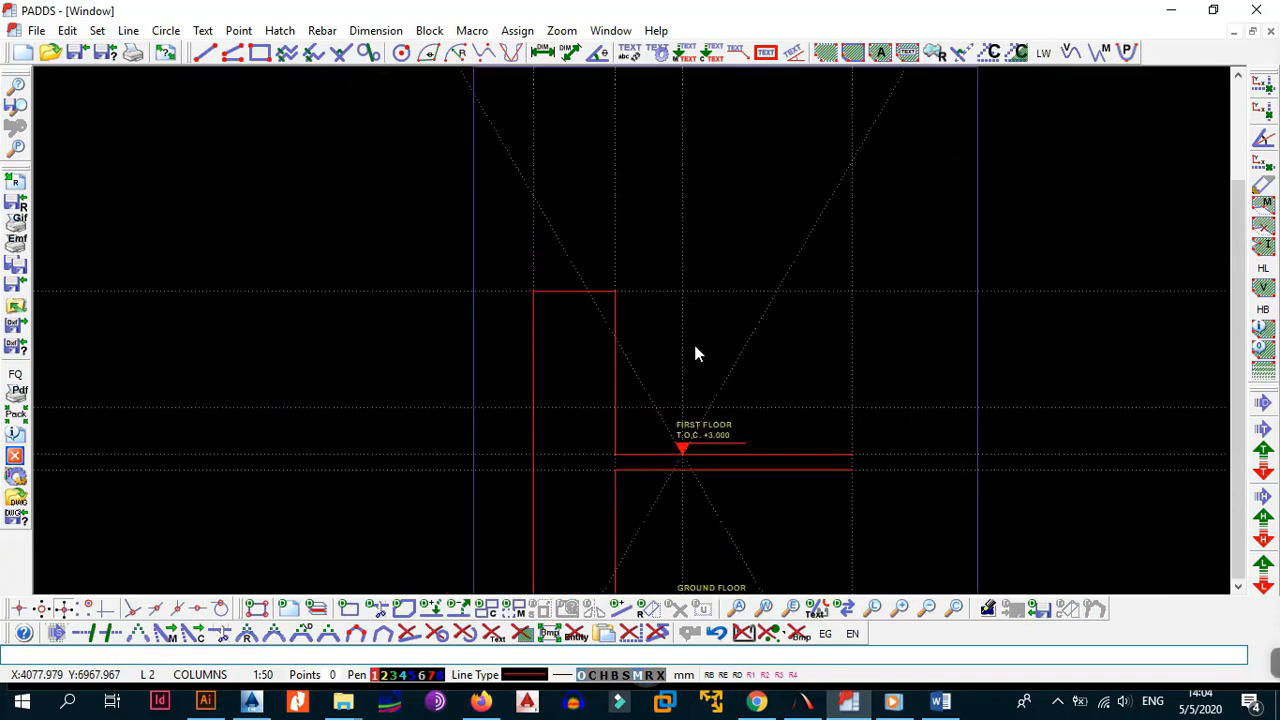
{"action": "key", "text": "alt+l"}
{"action": "key", "text": "l"}
{"action": "left_click", "coordinate": [617, 293]}
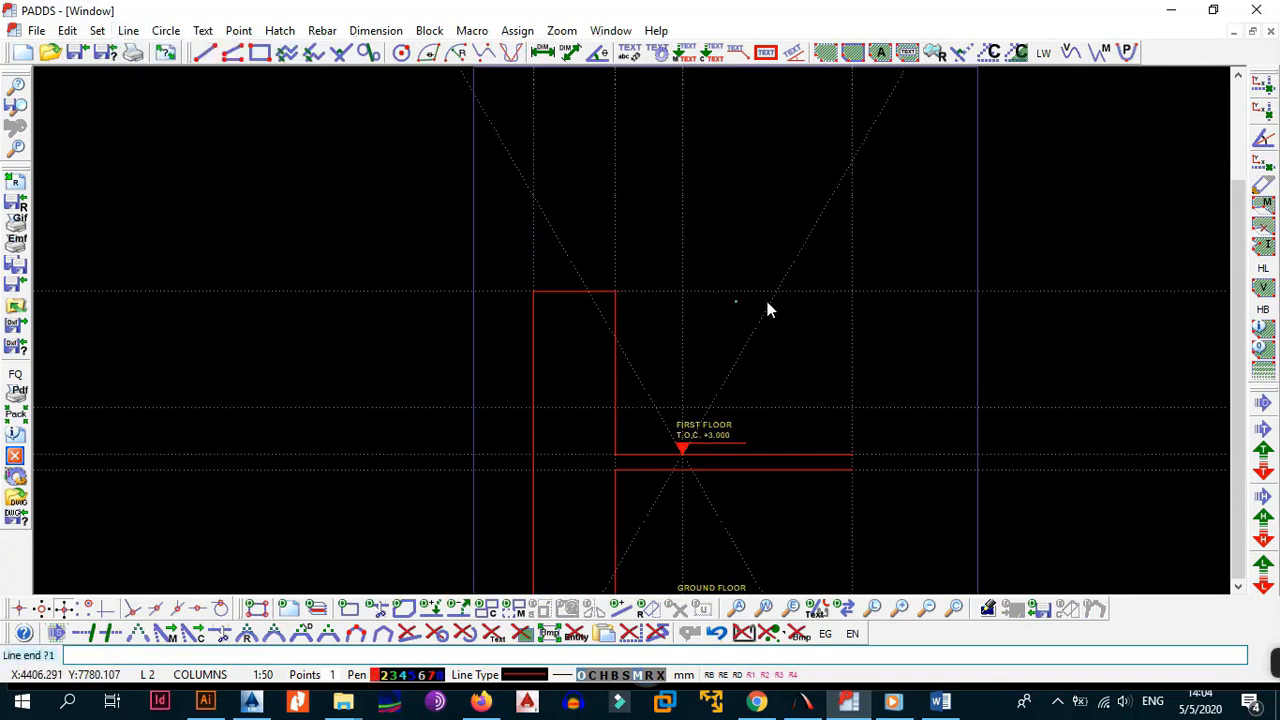
{"action": "left_click", "coordinate": [850, 292]}
{"action": "key", "text": "Escape"}
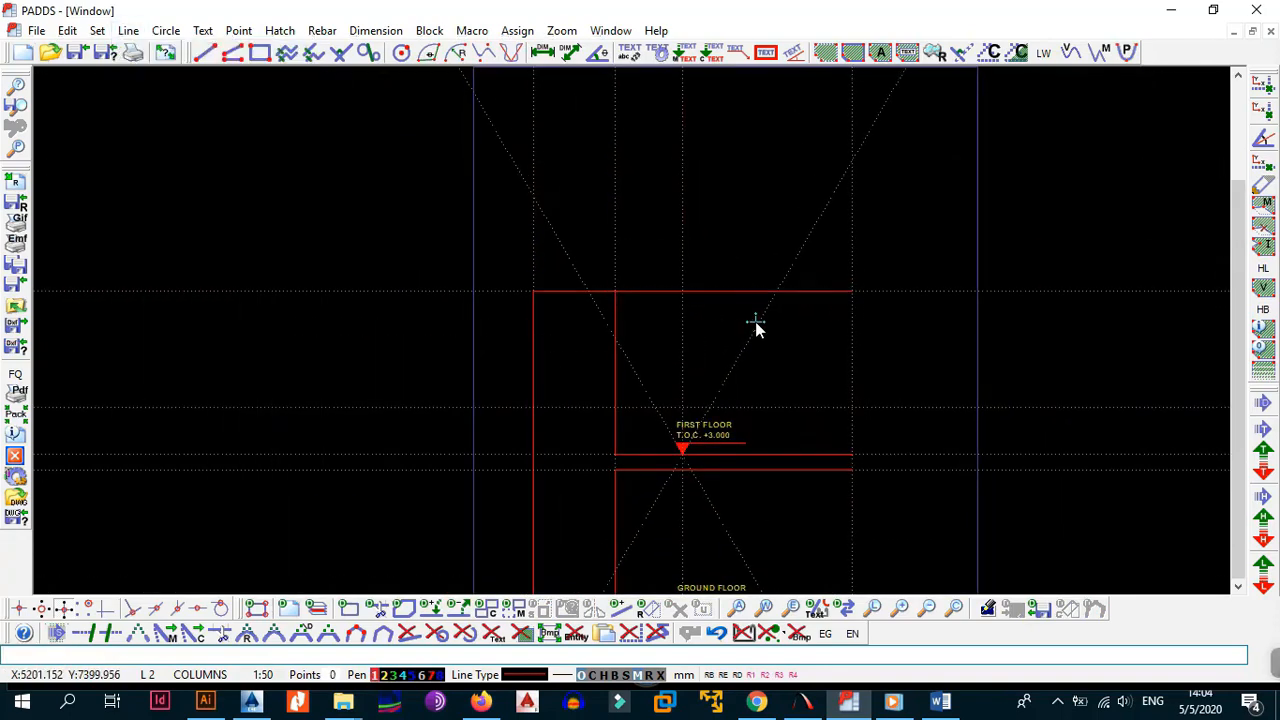
- Set the style of the horizontal line running right from the column's top to B-DASH
{"action": "key", "text": "i"}
{"action": "left_click", "coordinate": [740, 292]}
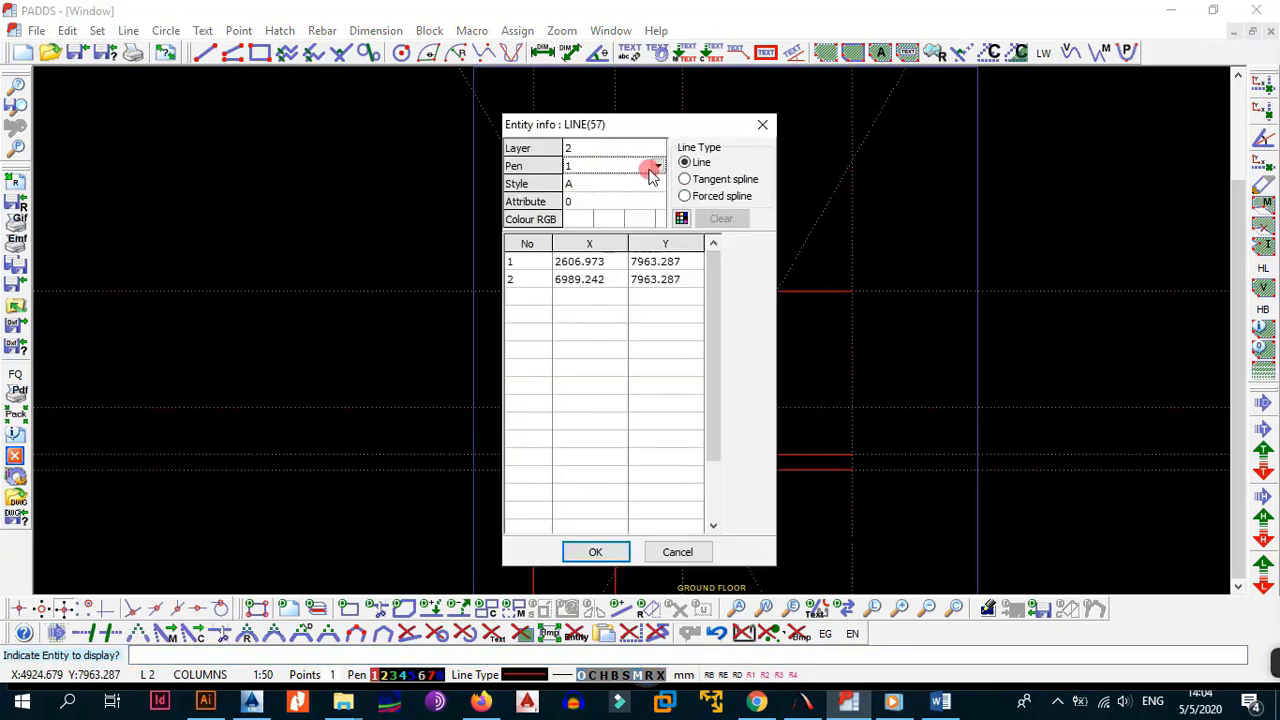
{"action": "left_click", "coordinate": [651, 185]}
{"action": "left_click", "coordinate": [653, 186]}
{"action": "left_click", "coordinate": [646, 187]}
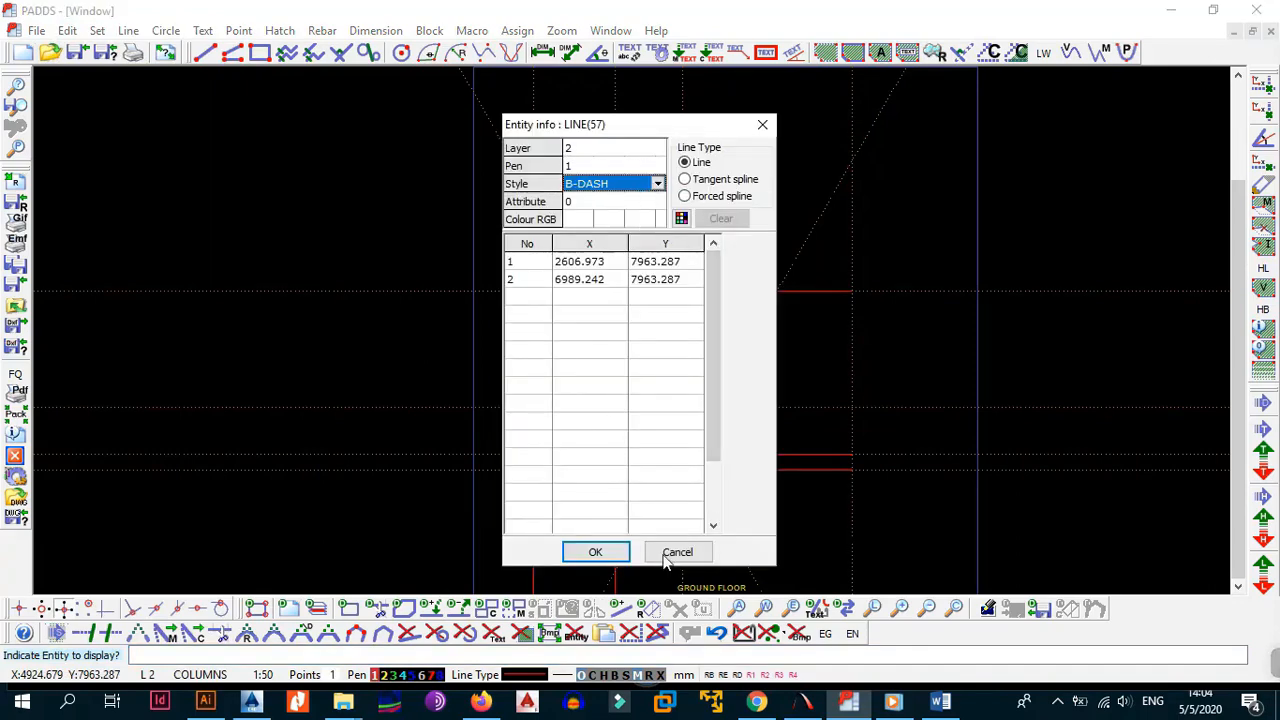
{"action": "left_click", "coordinate": [612, 550]}
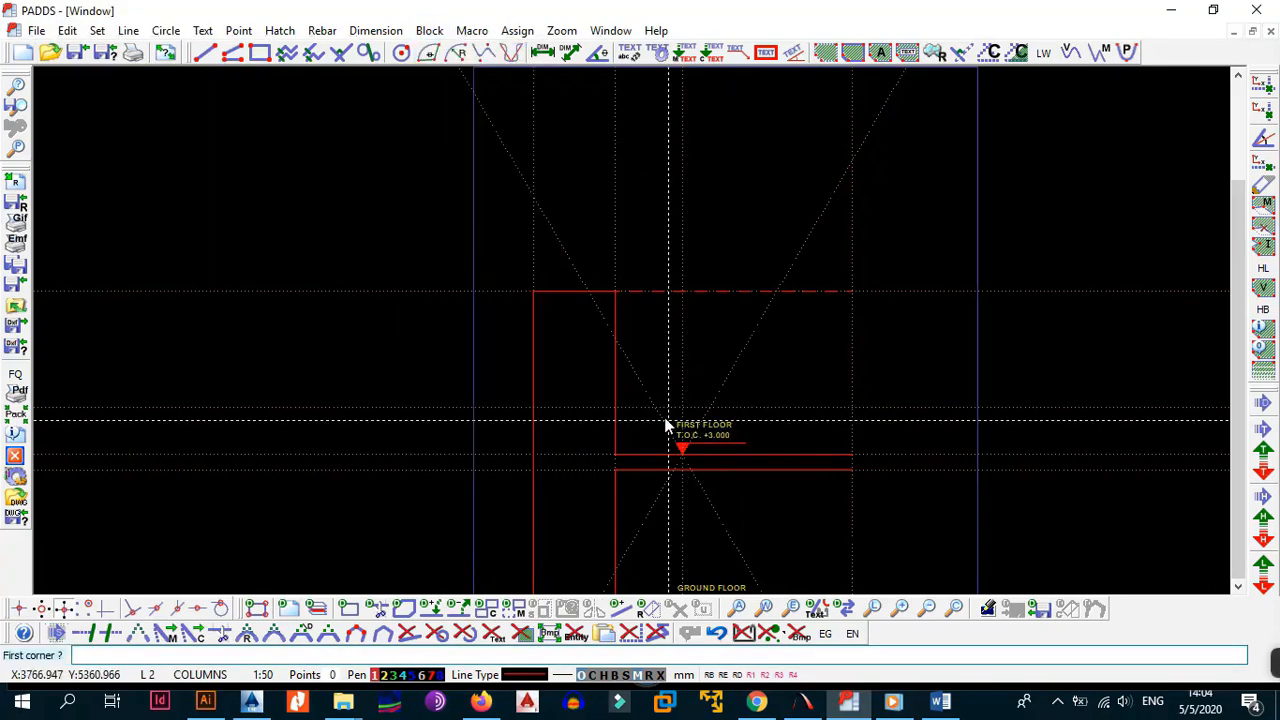
- Copy the FIRST FLOOR label with its triangular marker straight up onto the dashed line at the column's top
{"action": "left_click", "coordinate": [646, 384]}
{"action": "left_click", "coordinate": [756, 463]}
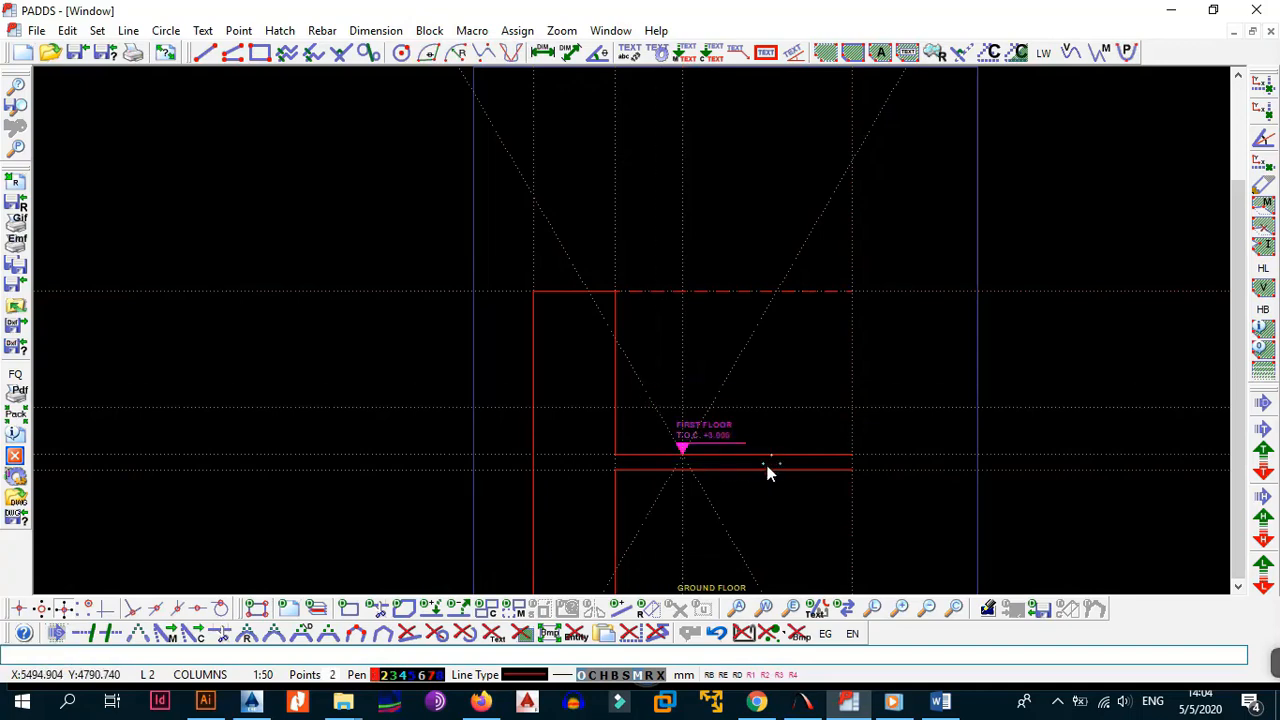
{"action": "key", "text": "alt+b"}
{"action": "key", "text": "3"}
{"action": "left_click", "coordinate": [684, 455]}
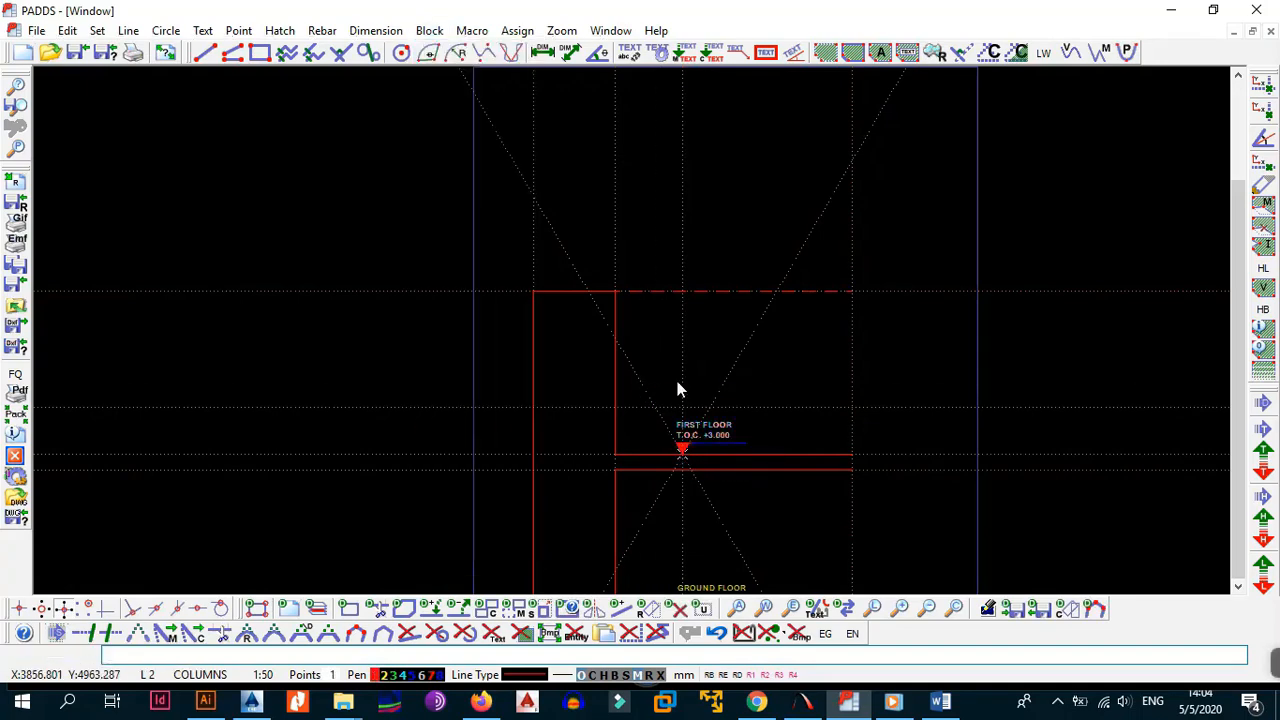
{"action": "left_click", "coordinate": [679, 293]}
- Change the copied upper label's name to EAVES and its level prefix to B.O.C
{"action": "scroll", "coordinate": [684, 292], "scroll_direction": "up", "scroll_amount": 1}
{"action": "key", "text": "alt+e"}
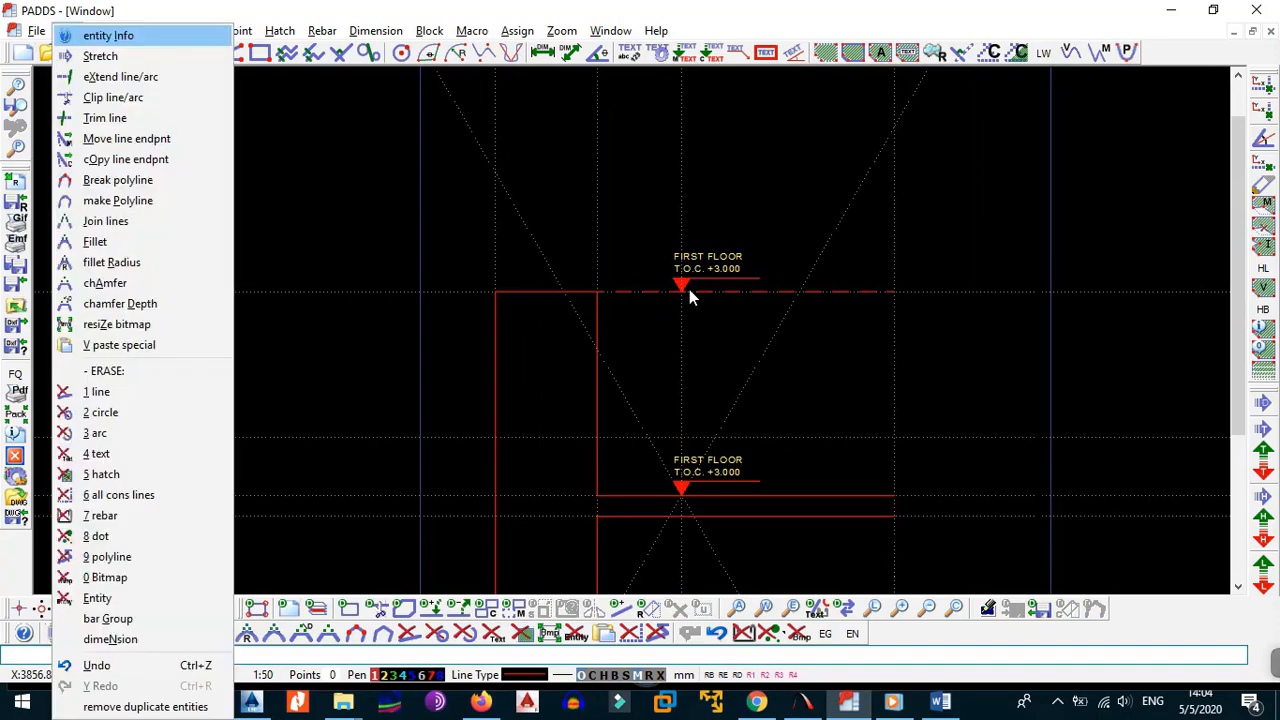
{"action": "key", "text": "i"}
{"action": "left_click", "coordinate": [683, 262]}
{"action": "left_click_drag", "start_coordinate": [505, 110], "coordinate": [401, 116]}
{"action": "type", "text": "EA"}
{"action": "type", "text": "VES "}
{"action": "type", "text": "B."}
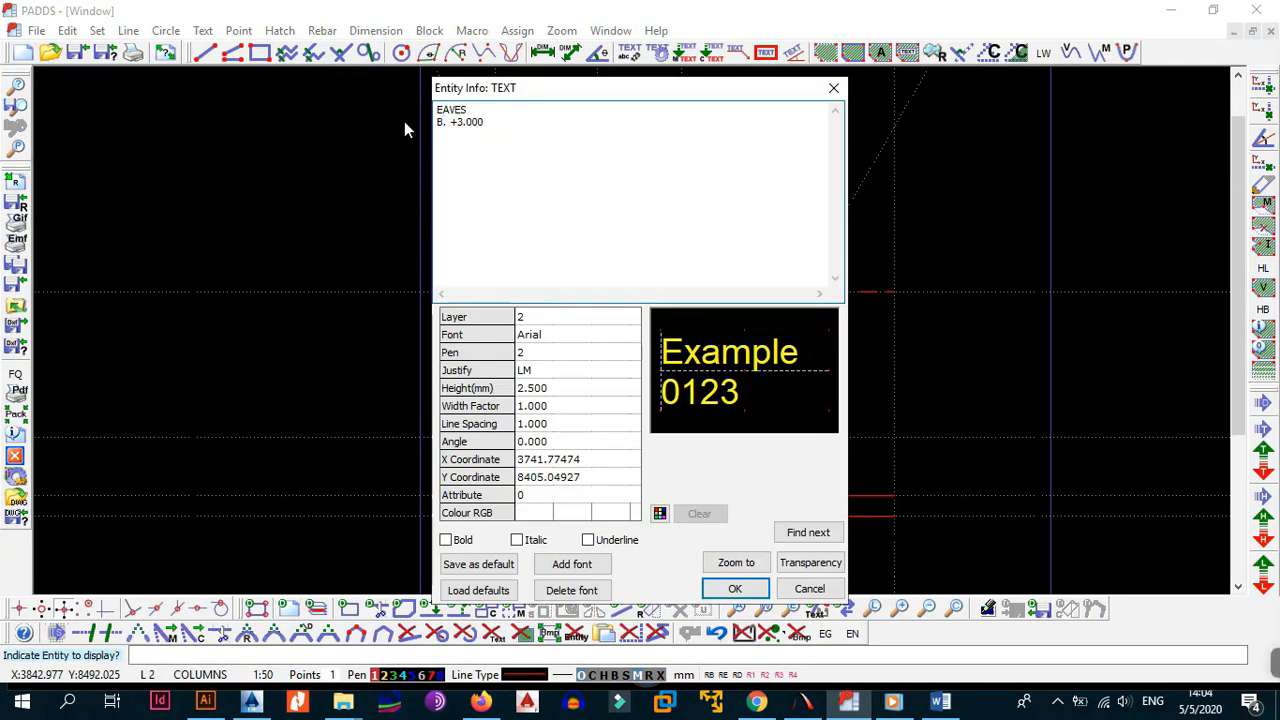
{"action": "type", "text": "O."}
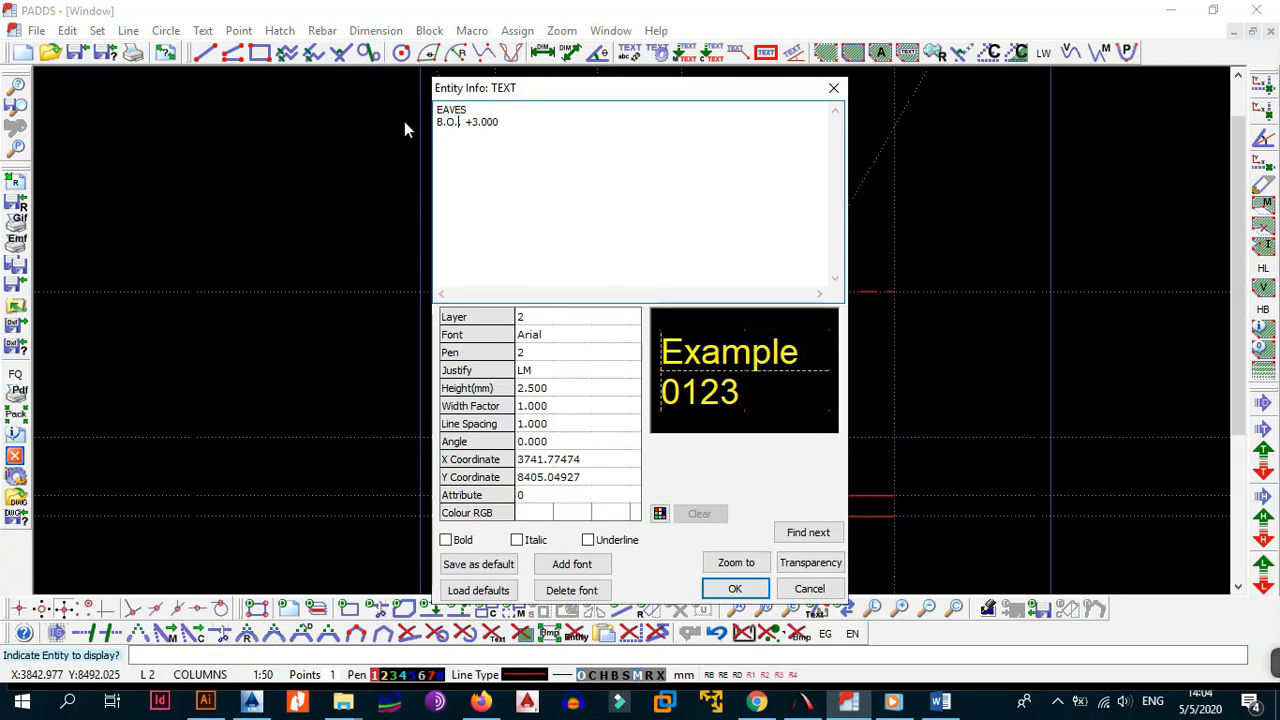
{"action": "type", "text": "C"}
{"action": "key", "text": "BackSpace"}
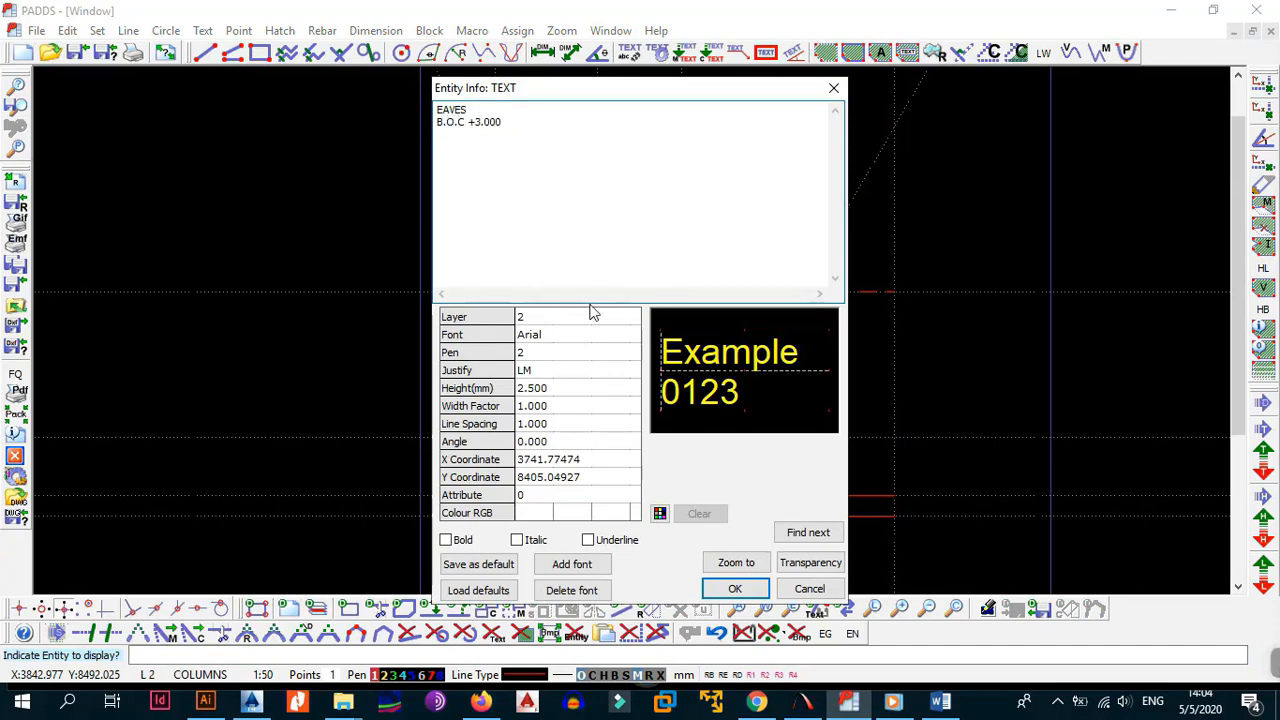
{"action": "left_click", "coordinate": [736, 589]}
{"action": "middle_click_drag", "start_coordinate": [710, 388], "coordinate": [711, 313]}
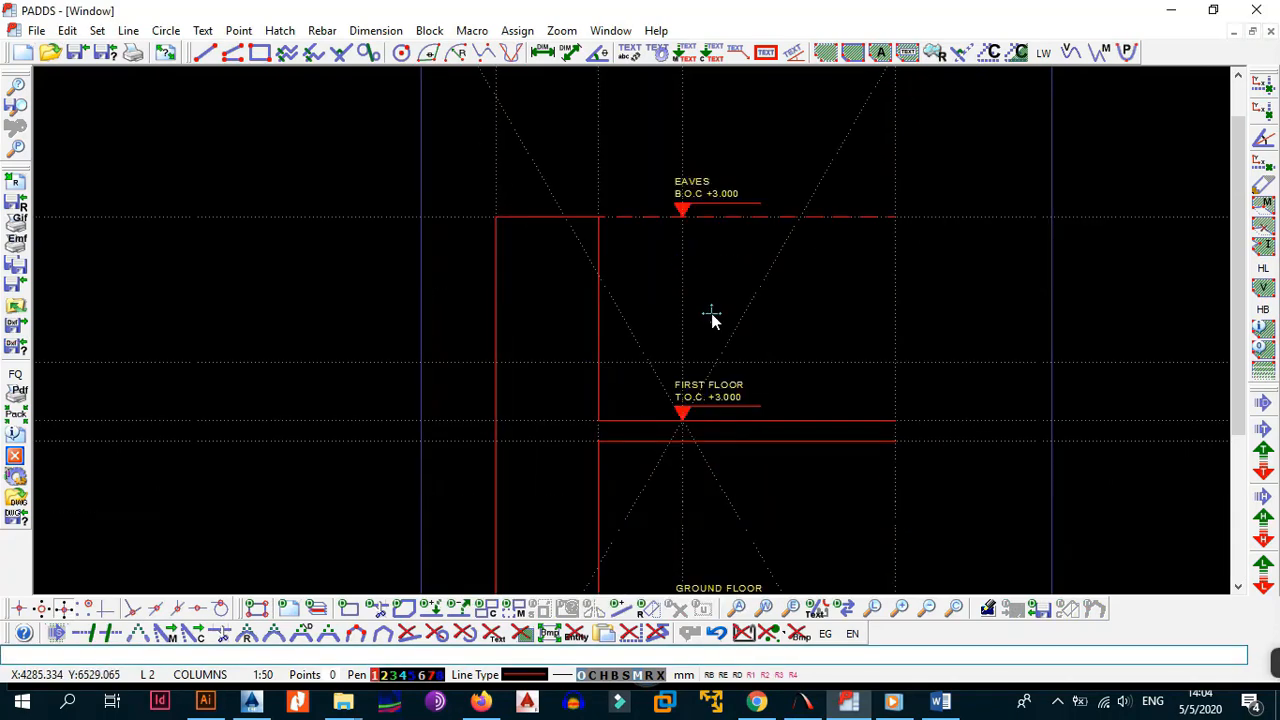
- Move all four level markers with their labels left, close to the column's right face
{"action": "scroll", "coordinate": [726, 294], "scroll_direction": "down", "scroll_amount": 3}
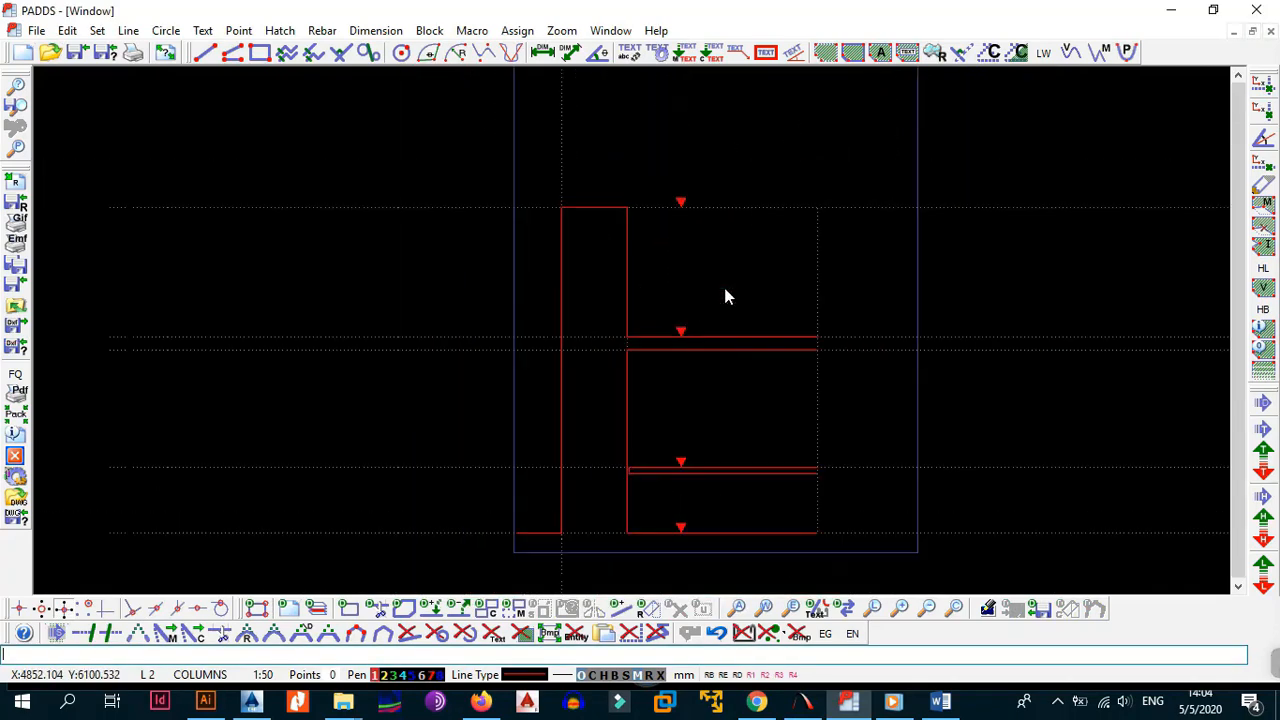
{"action": "scroll", "coordinate": [669, 314], "scroll_direction": "up", "scroll_amount": 1}
{"action": "middle_click_drag", "start_coordinate": [665, 288], "coordinate": [690, 333]}
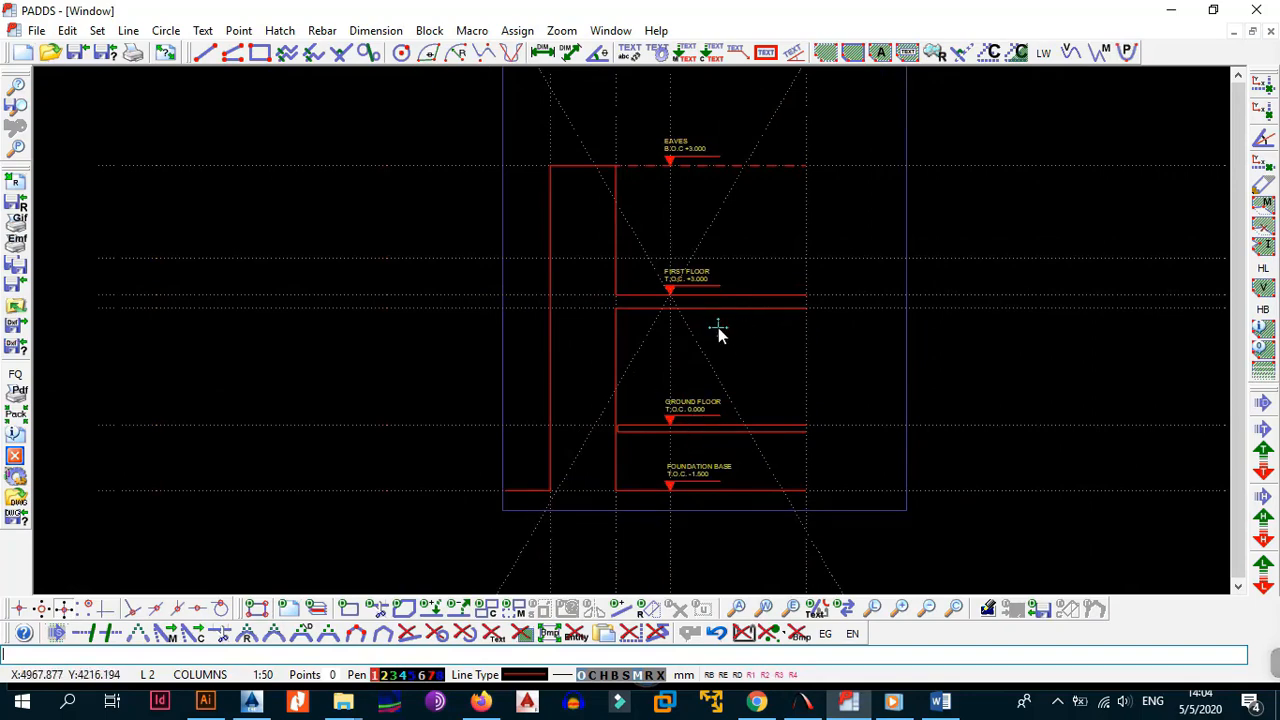
{"action": "middle_click_drag", "start_coordinate": [681, 259], "coordinate": [695, 310]}
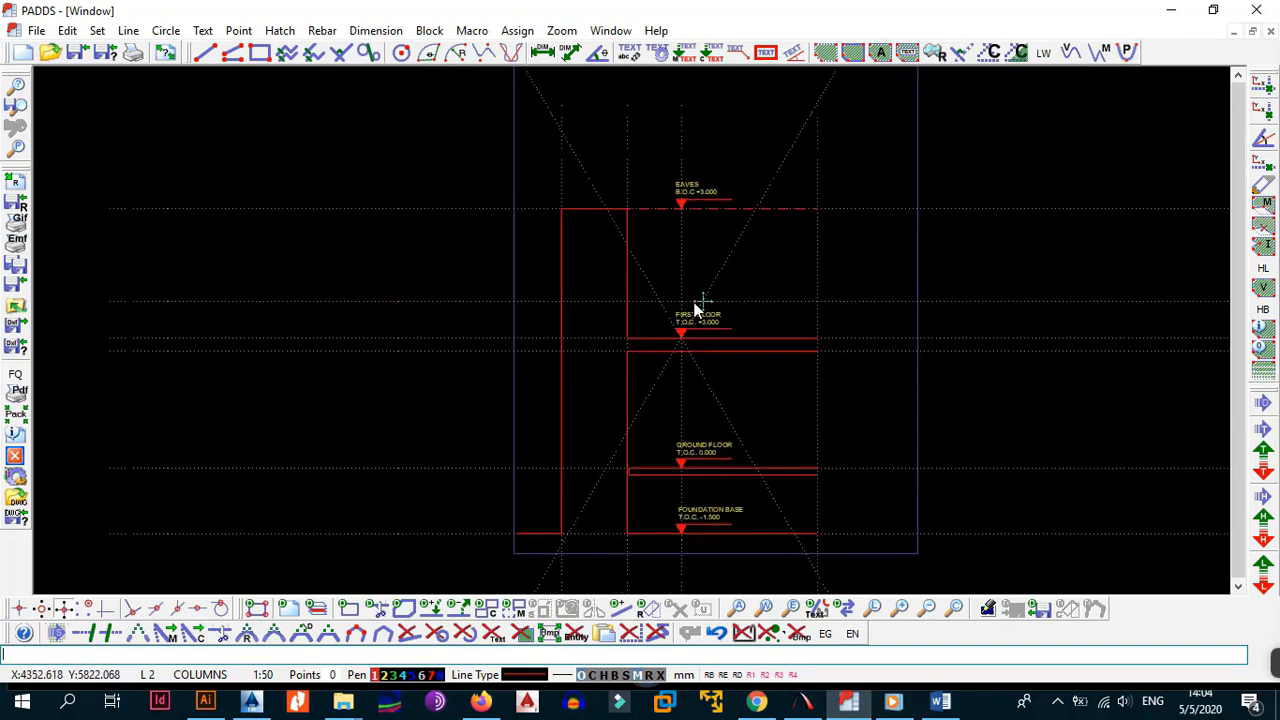
{"action": "left_click", "coordinate": [642, 122]}
{"action": "left_click", "coordinate": [826, 549]}
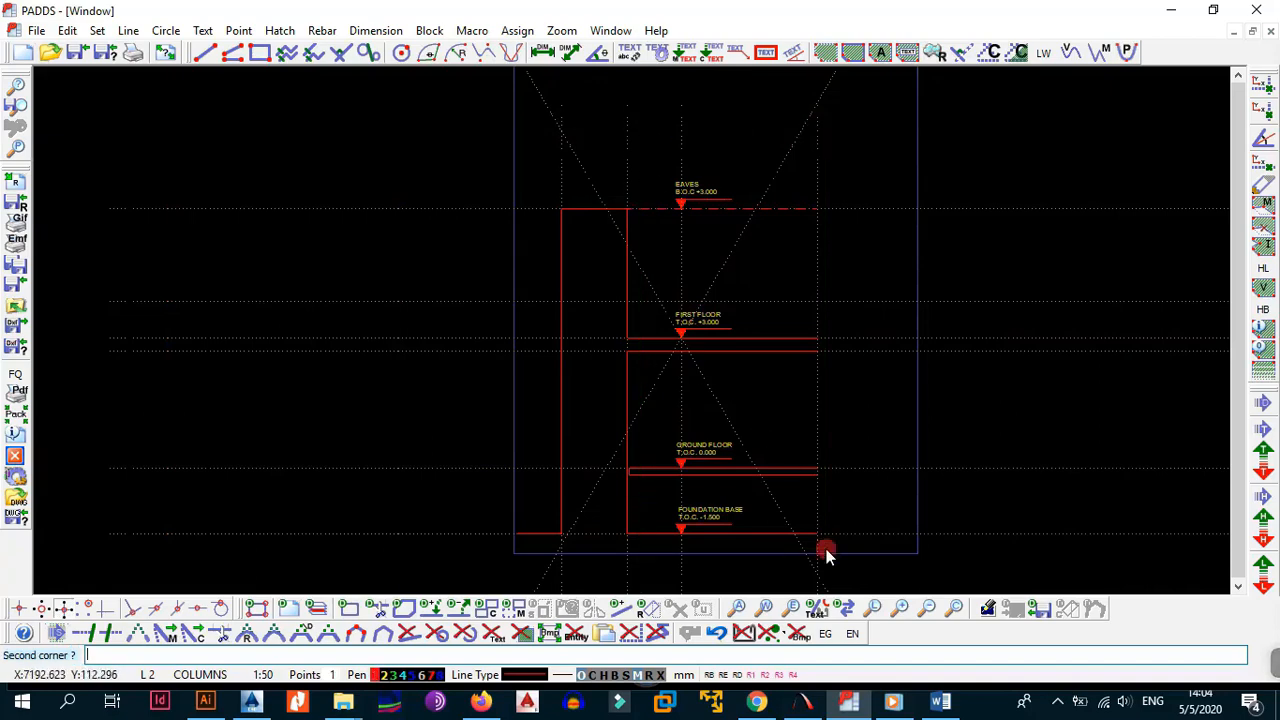
{"action": "key", "text": "alt+b"}
{"action": "key", "text": "m"}
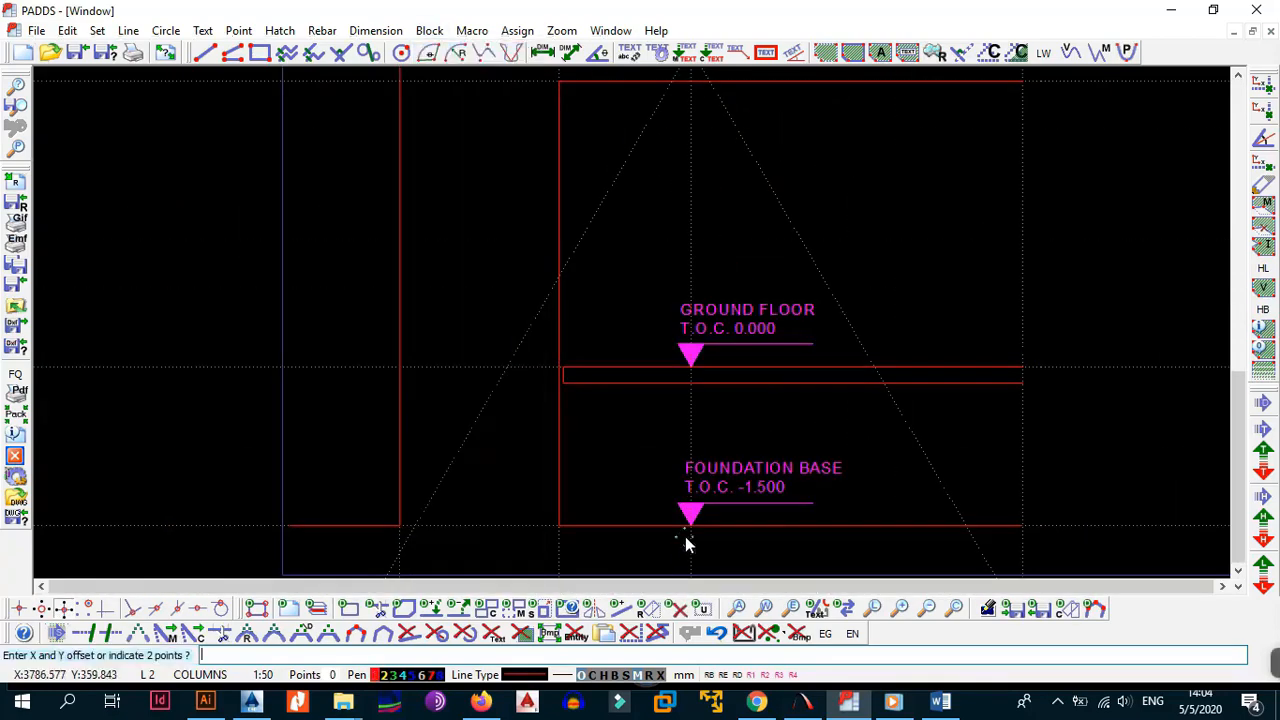
{"action": "left_click", "coordinate": [690, 527]}
{"action": "left_click", "coordinate": [603, 523]}
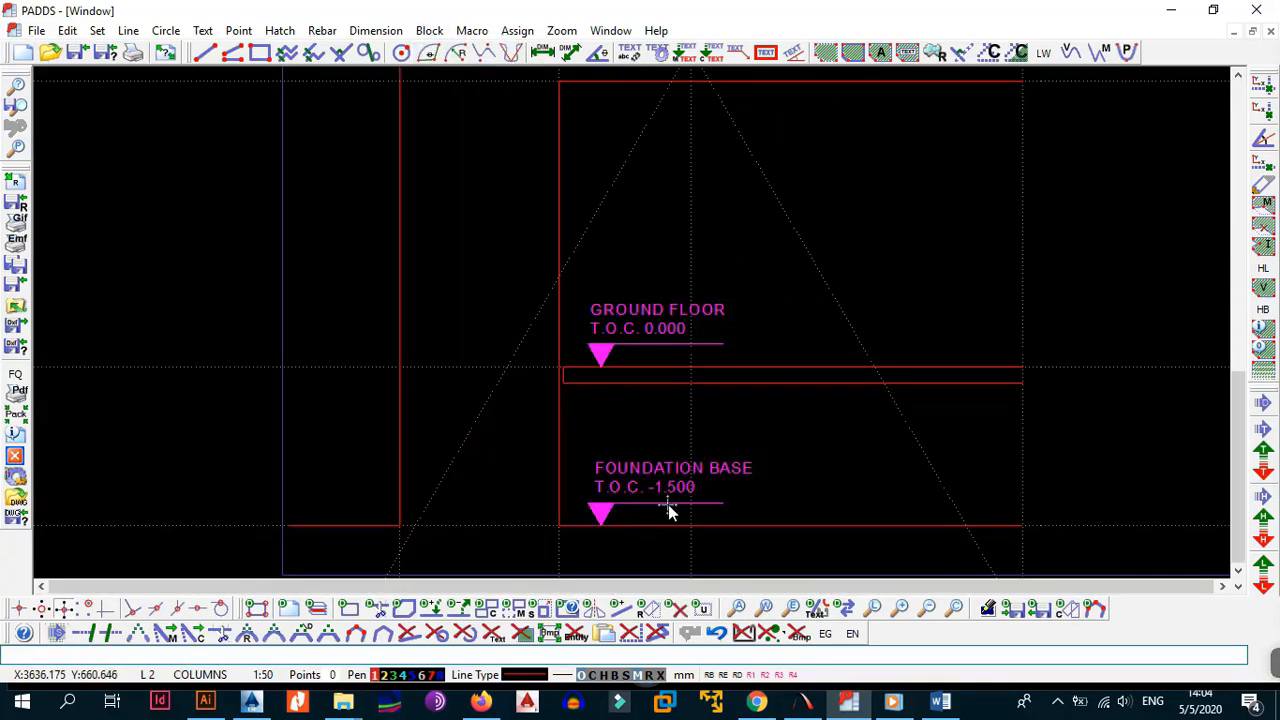
- Add a vertical construction line just right of the level labels and a parallel one to its right
{"action": "scroll", "coordinate": [668, 504], "scroll_direction": "down", "scroll_amount": 2}
{"action": "middle_click_drag", "start_coordinate": [668, 306], "coordinate": [675, 329]}
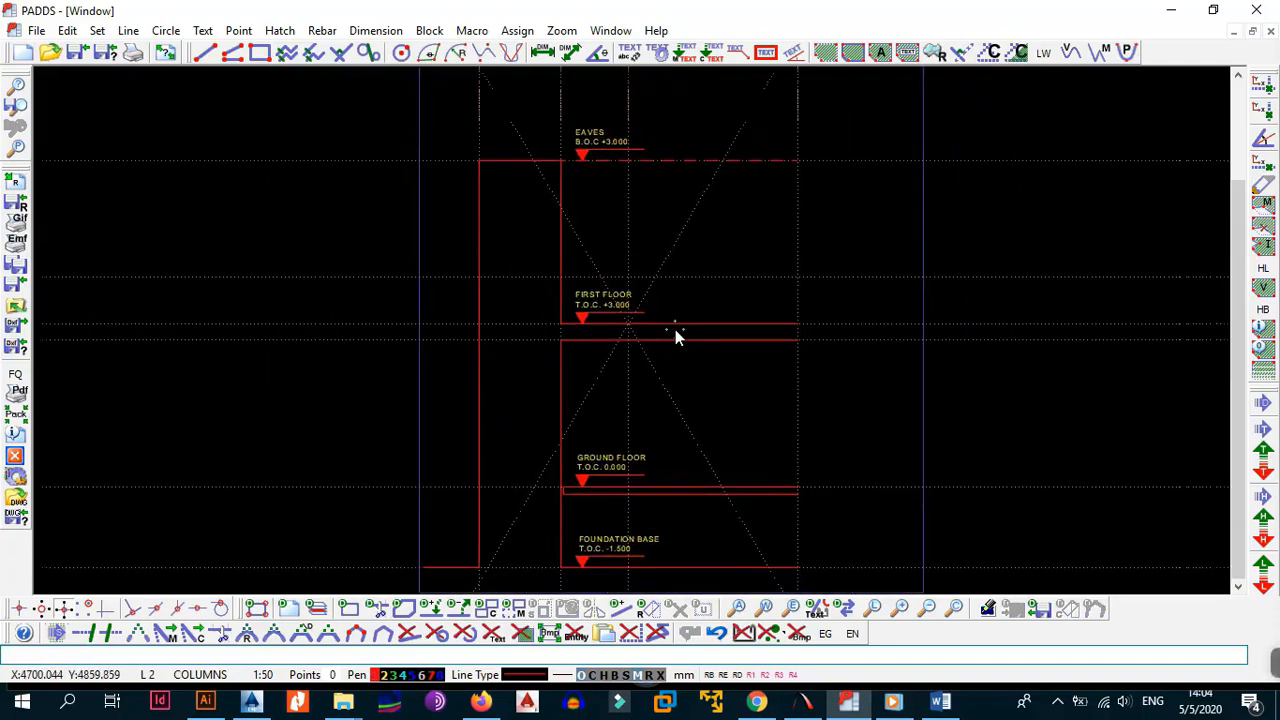
{"action": "key", "text": "alt+l"}
{"action": "key", "text": "v"}
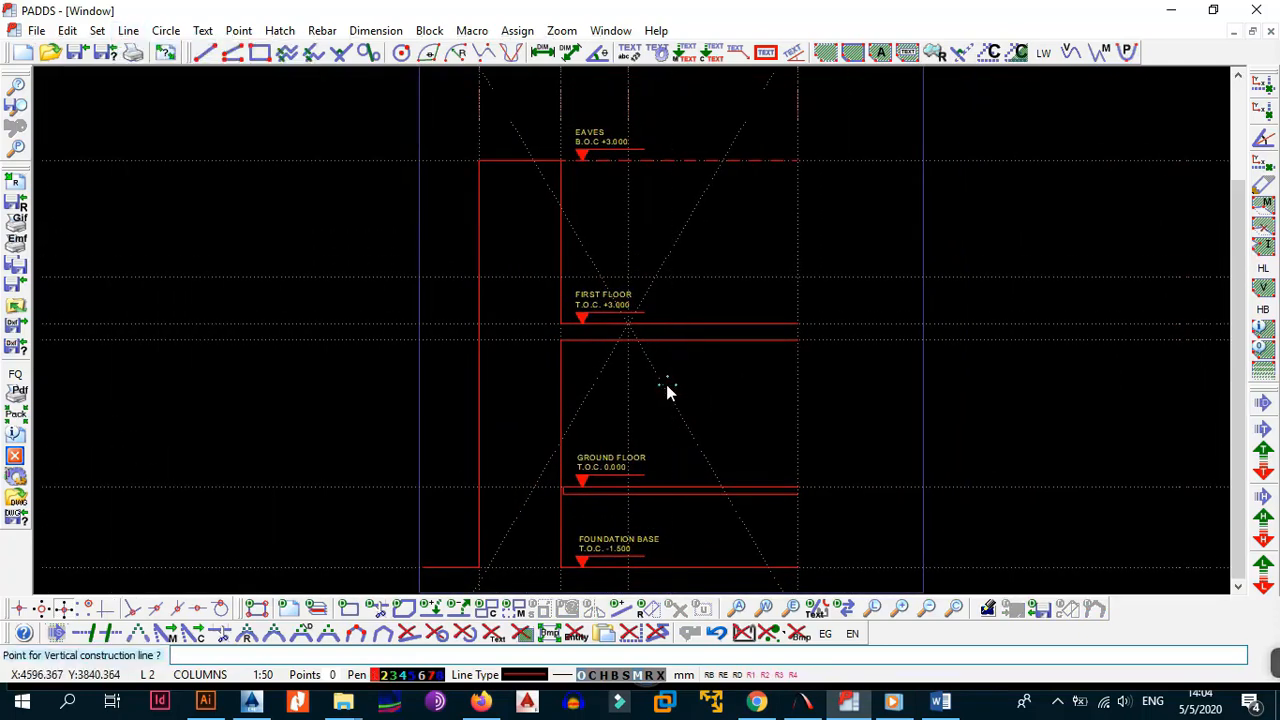
{"action": "left_click", "coordinate": [665, 384]}
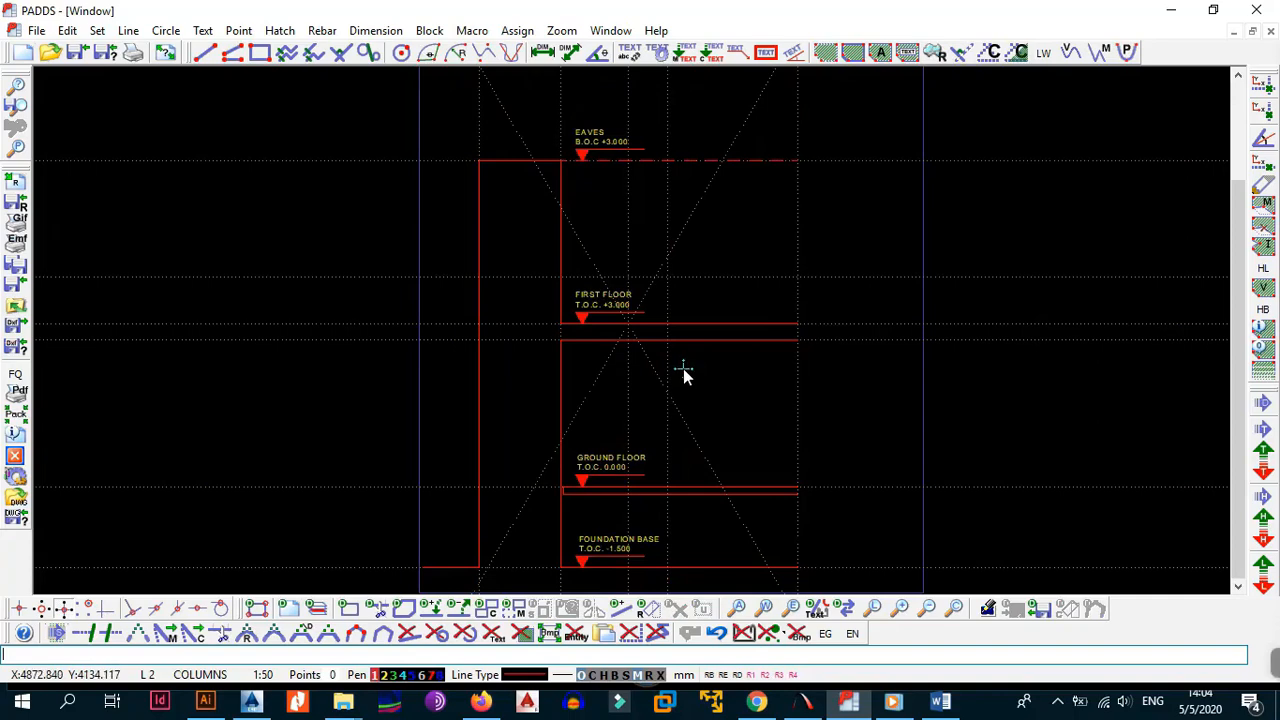
{"action": "key", "text": "alt+l"}
{"action": "key", "text": "p"}
{"action": "left_click", "coordinate": [666, 357]}
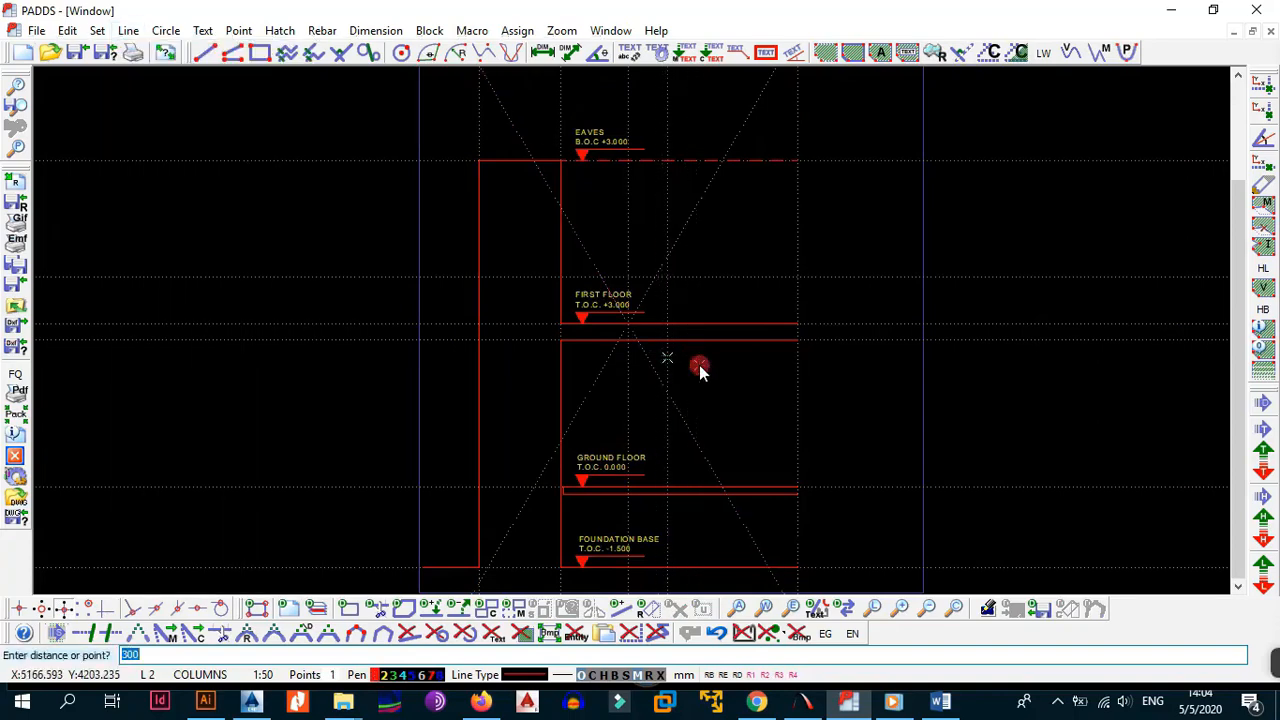
{"action": "middle_click_drag", "start_coordinate": [677, 540], "coordinate": [656, 433]}
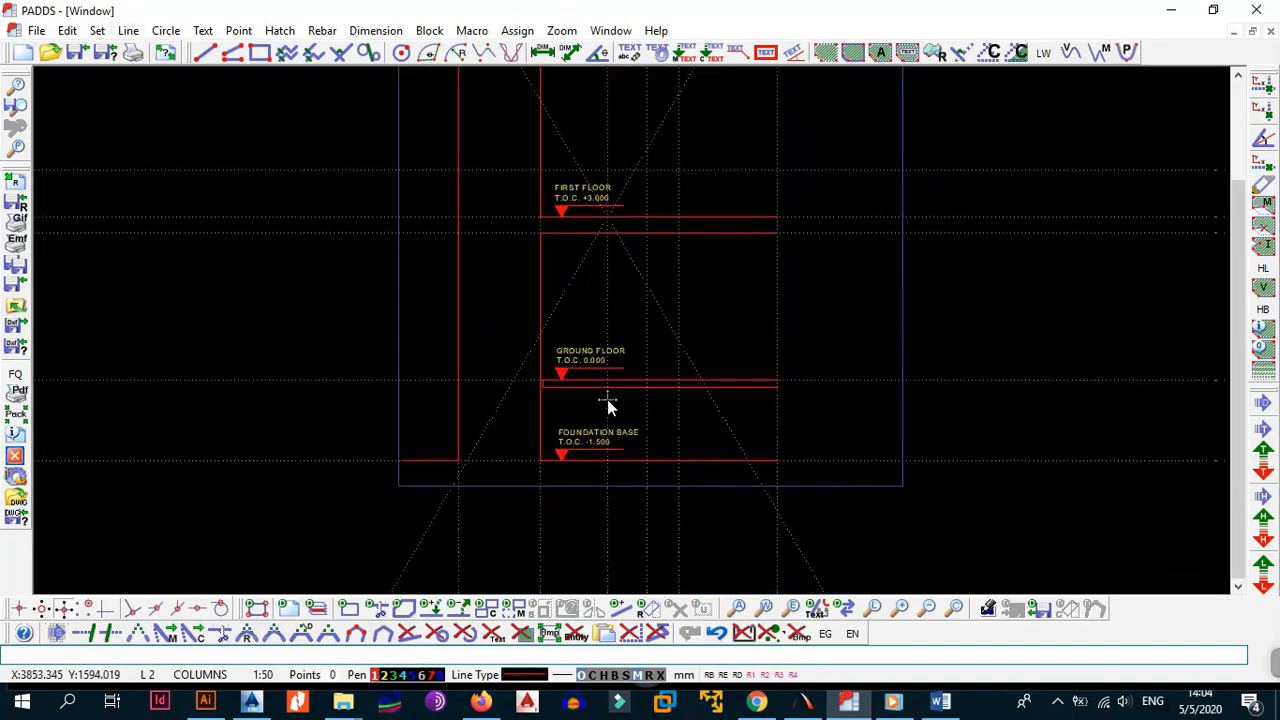
{"action": "left_click", "coordinate": [375, 30]}
{"action": "left_click", "coordinate": [395, 72]}
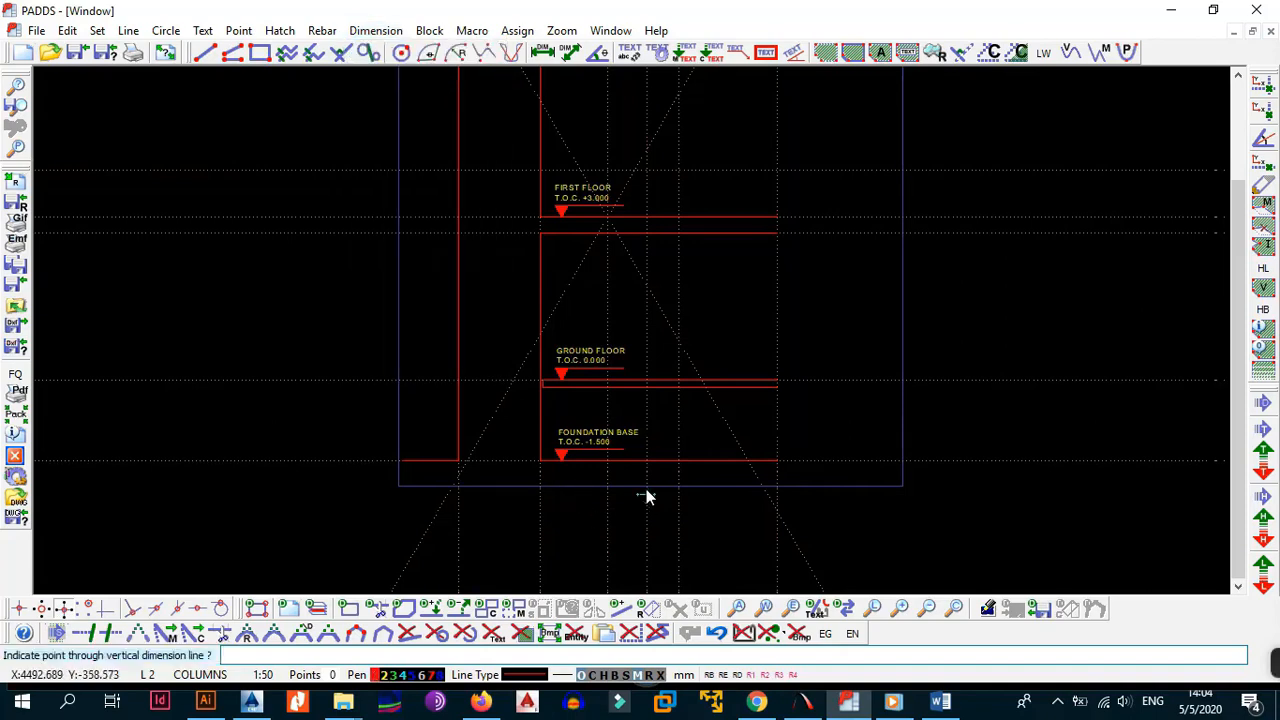
{"action": "scroll", "coordinate": [645, 495], "scroll_direction": "up", "scroll_amount": 2}
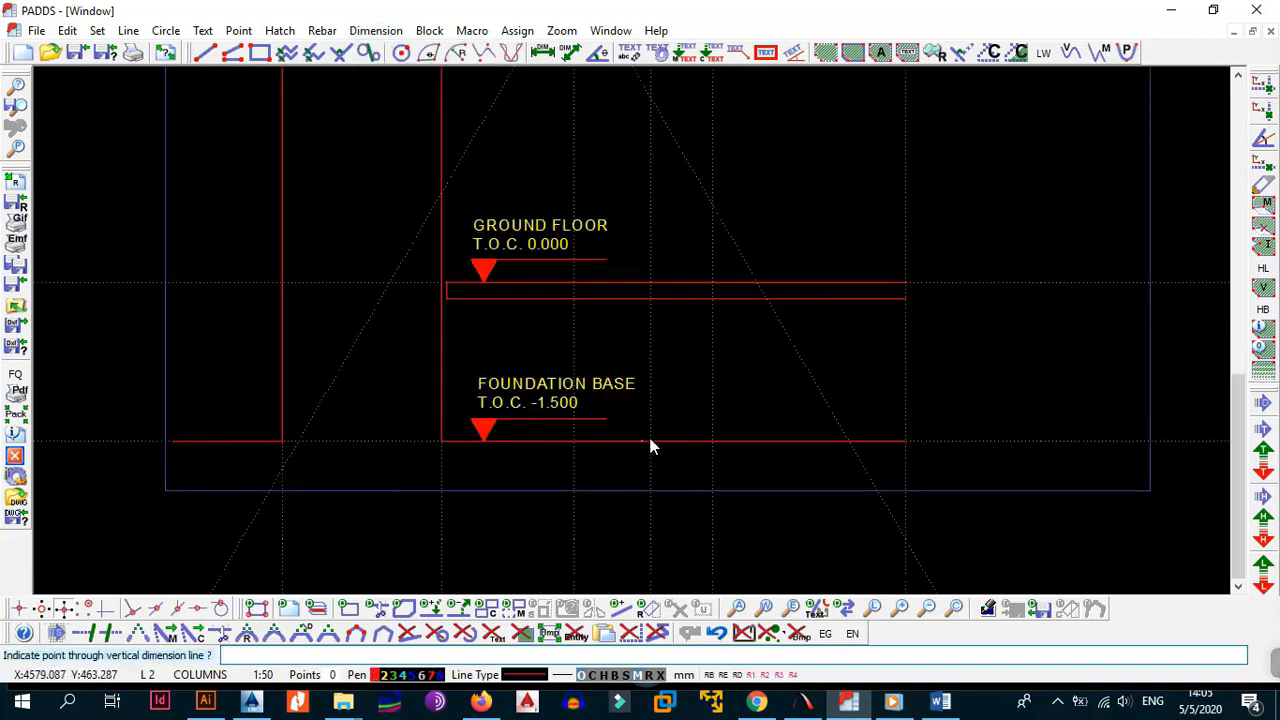
{"action": "left_click", "coordinate": [651, 450]}
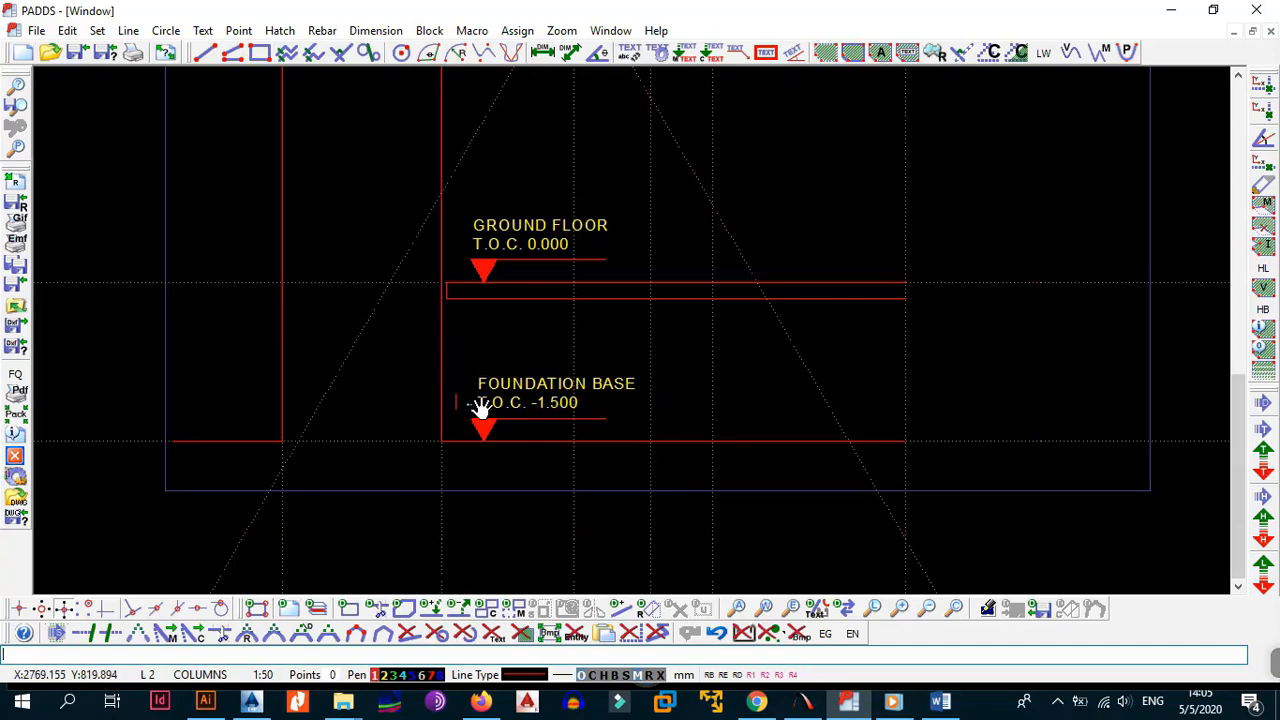
- Add a horizontal construction line parallel to the foundation base line, 800 above it
{"action": "middle_click_drag", "start_coordinate": [410, 430], "coordinate": [530, 466]}
{"action": "key", "text": "alt+l"}
{"action": "key", "text": "p"}
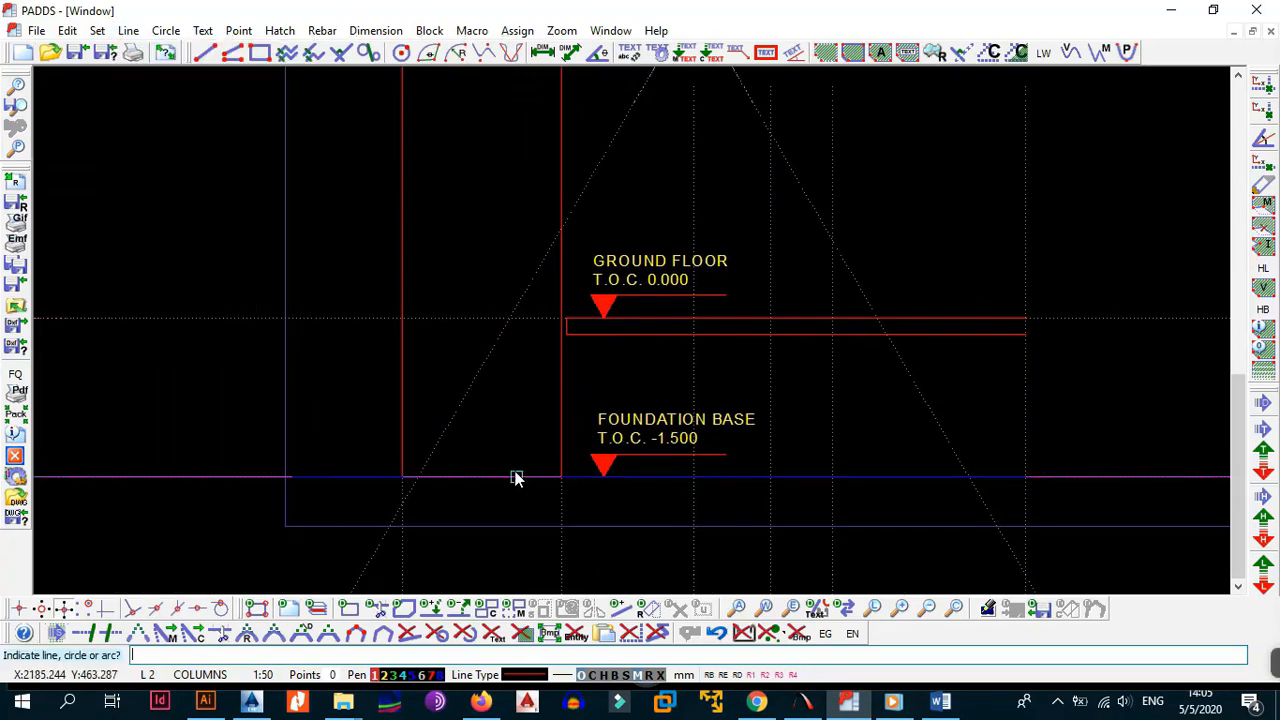
{"action": "left_click", "coordinate": [462, 477]}
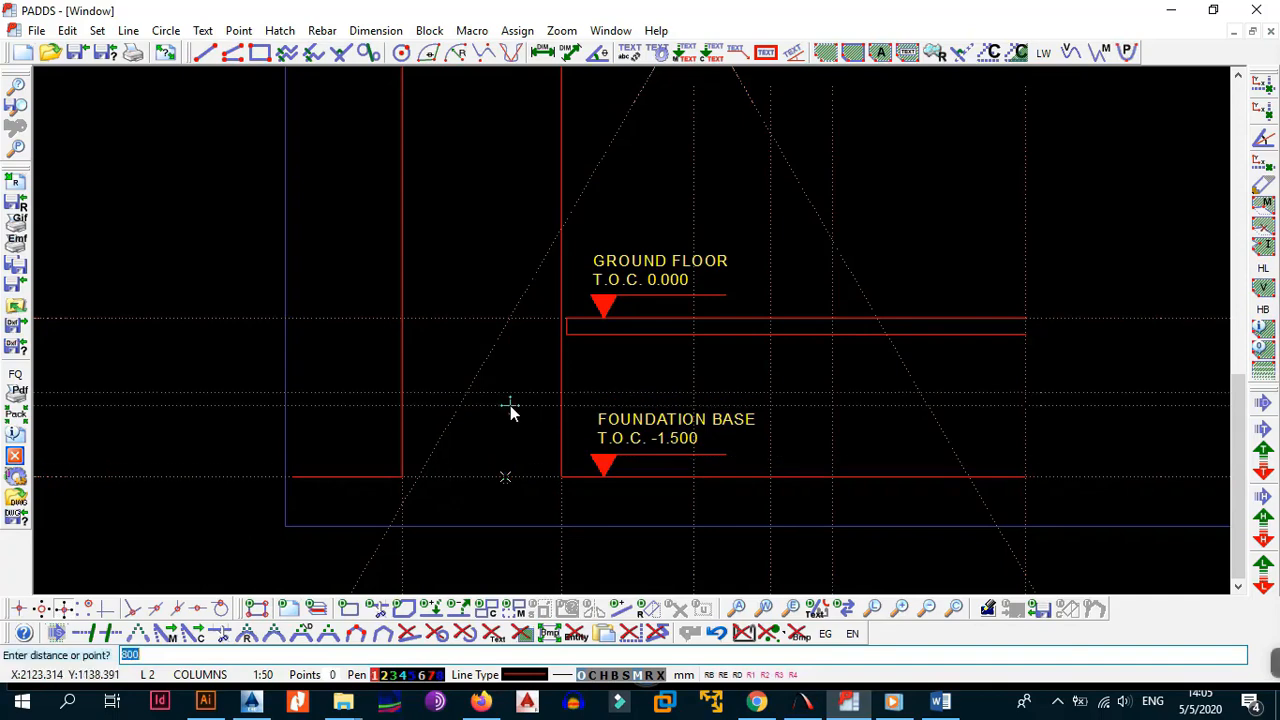
{"action": "key", "text": "Escape"}
- Try to offset a vertical construction line from the column's left edge
{"action": "key", "text": "alt+l"}
{"action": "key", "text": "p"}
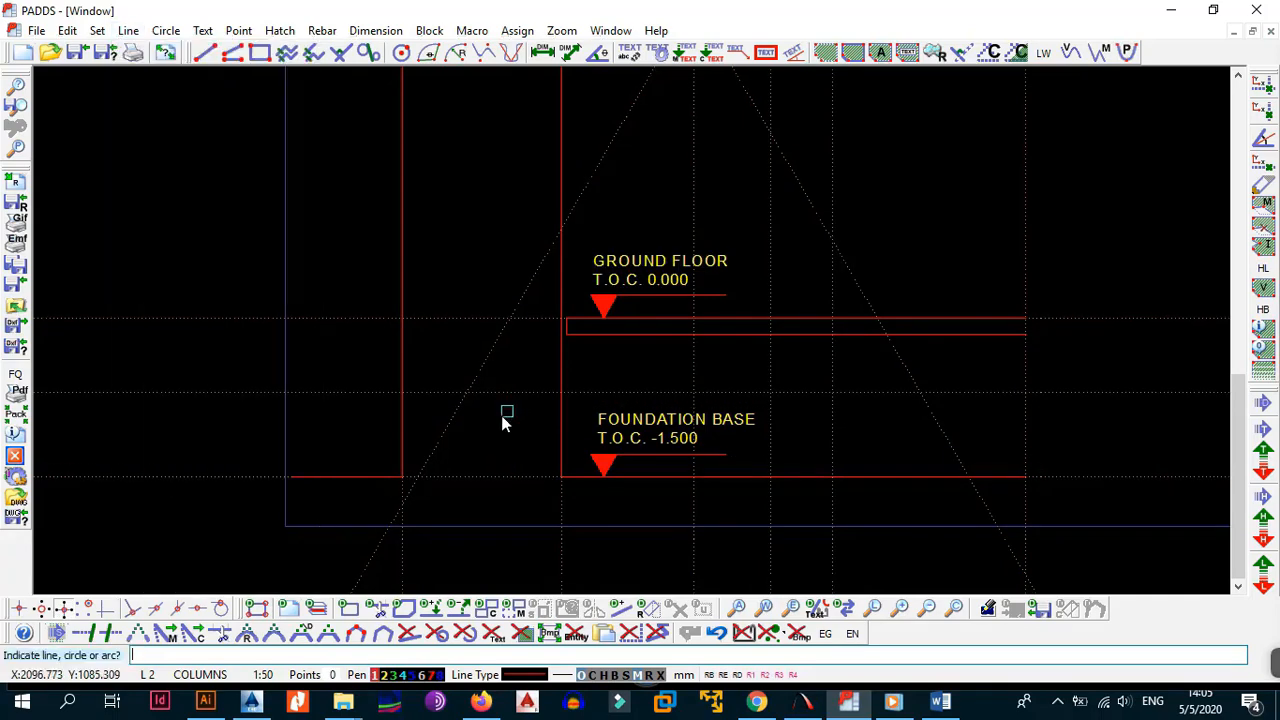
{"action": "left_click", "coordinate": [402, 566]}
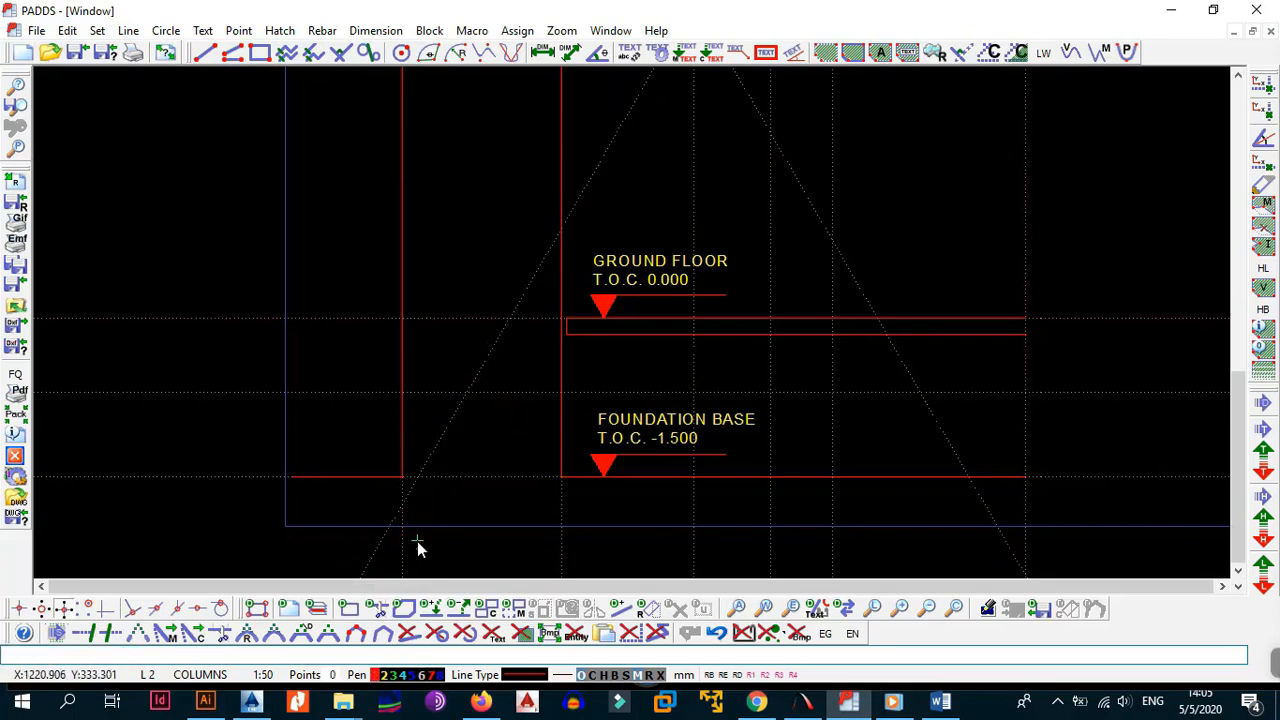
{"action": "key", "text": "alt+l"}
{"action": "key", "text": "p"}
{"action": "scroll", "coordinate": [436, 430], "scroll_direction": "down", "scroll_amount": 1}
{"action": "middle_click_drag", "start_coordinate": [436, 431], "coordinate": [479, 304]}
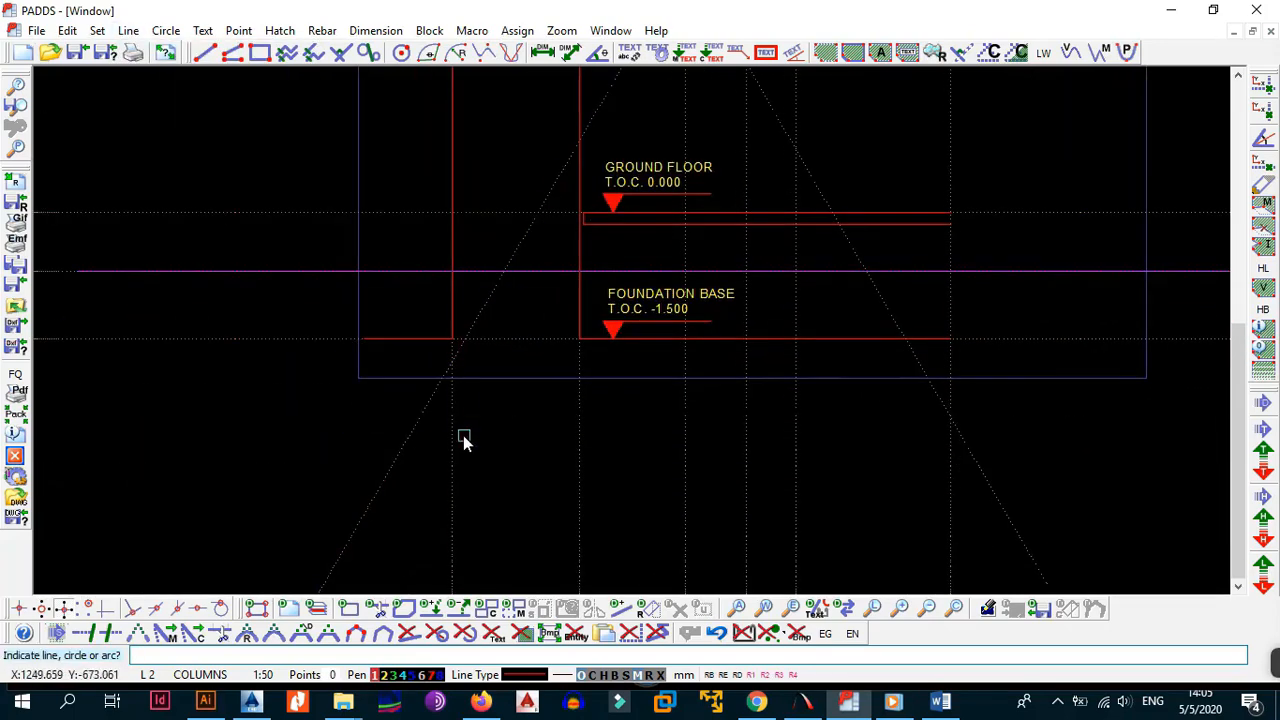
{"action": "left_click", "coordinate": [452, 438]}
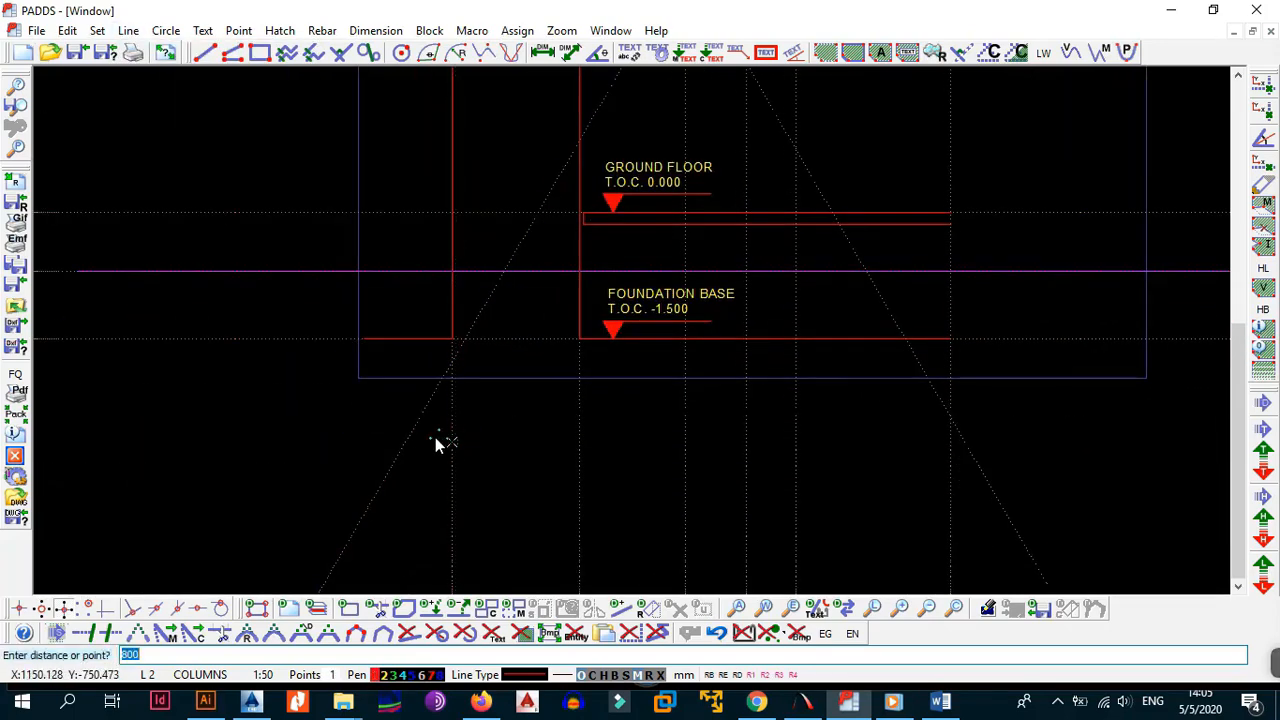
{"action": "right_click", "coordinate": [498, 440]}
{"action": "left_click", "coordinate": [557, 452]}
{"action": "key", "text": "Escape"}
- Erase the vertical construction line just left of the column
{"action": "key", "text": "alt+e"}
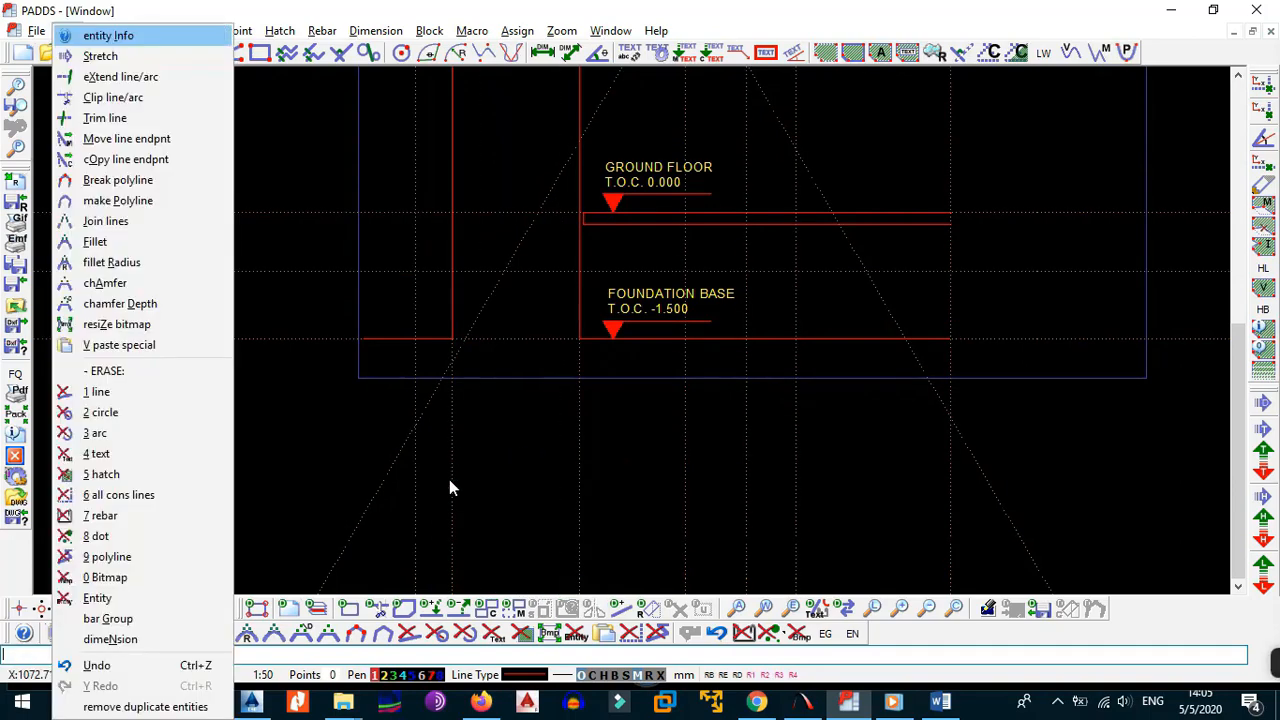
{"action": "key", "text": "e"}
{"action": "left_click", "coordinate": [418, 480]}
- Start another construction line parallel to the column's left edge
{"action": "key", "text": "alt+l"}
{"action": "key", "text": "p"}
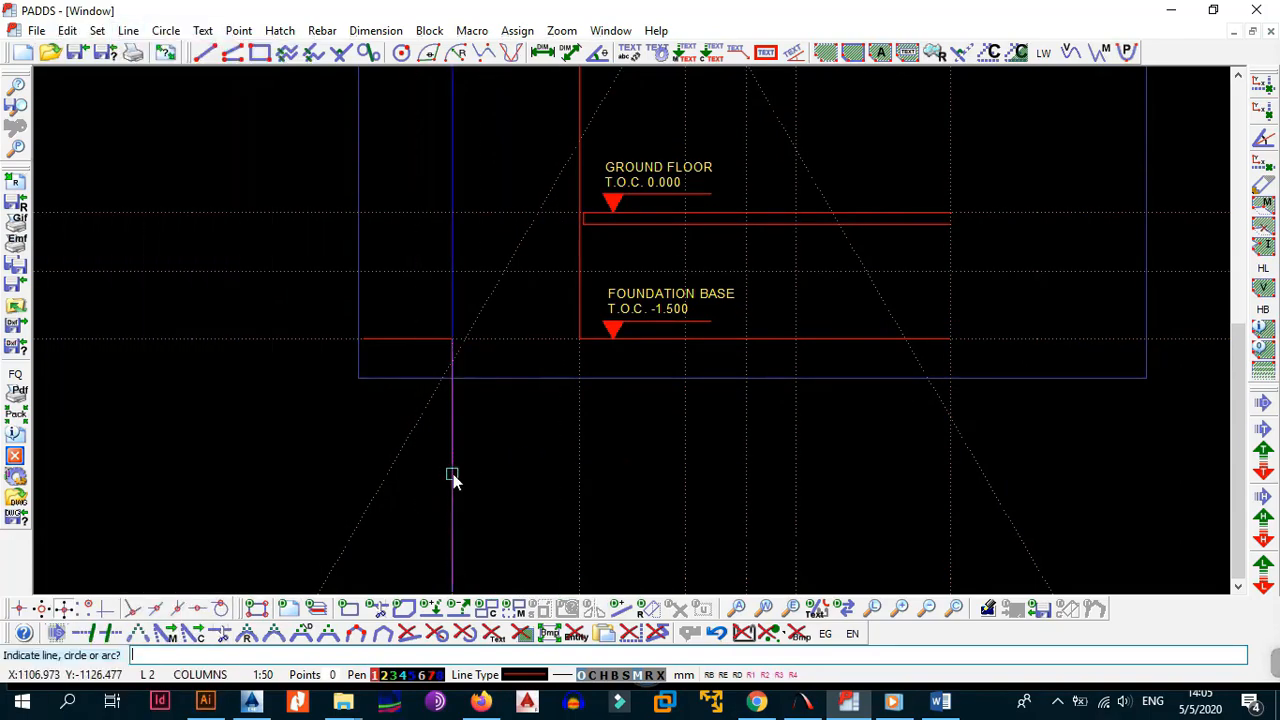
- Create vertical construction lines 300 mm outside the two column edges
{"action": "left_click", "coordinate": [452, 474]}
{"action": "type", "text": "00"}
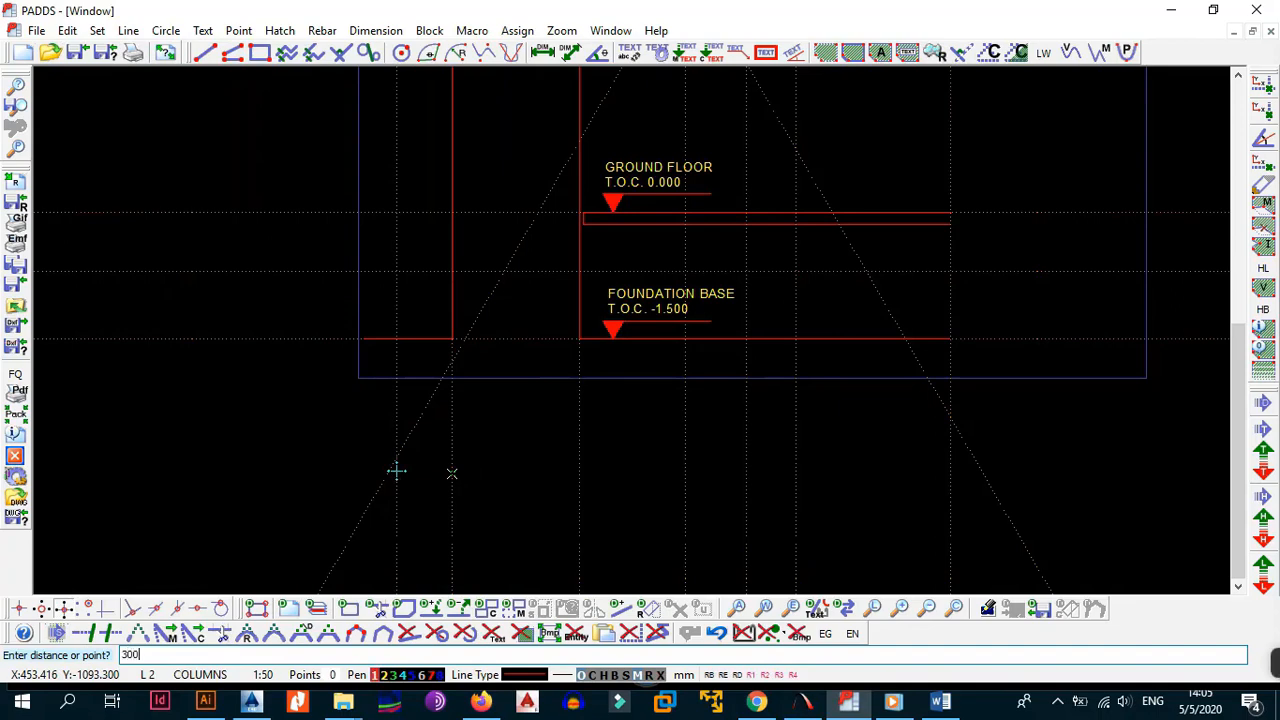
{"action": "key", "text": "Return"}
{"action": "right_click", "coordinate": [514, 446]}
{"action": "left_click", "coordinate": [580, 455]}
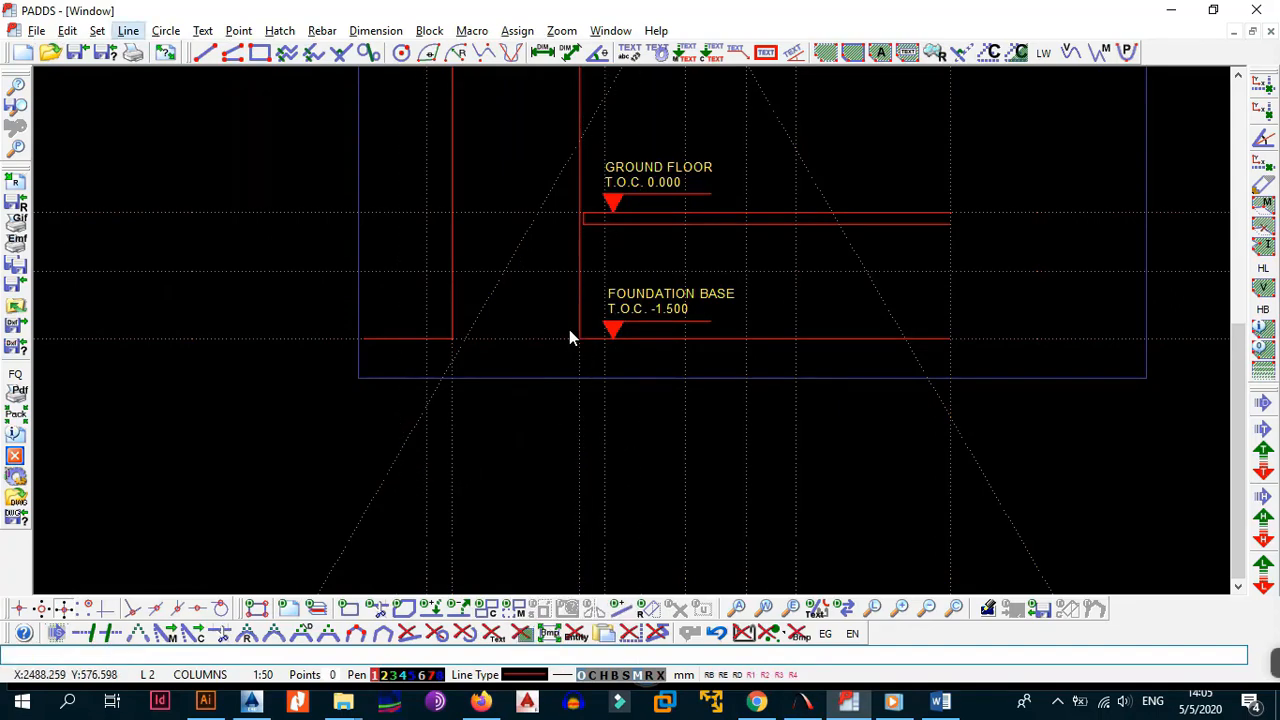
- Draw a horizontal line across the column between the two outer construction lines, along the level above the foundation base
{"action": "left_click", "coordinate": [596, 276]}
{"action": "left_click", "coordinate": [425, 272]}
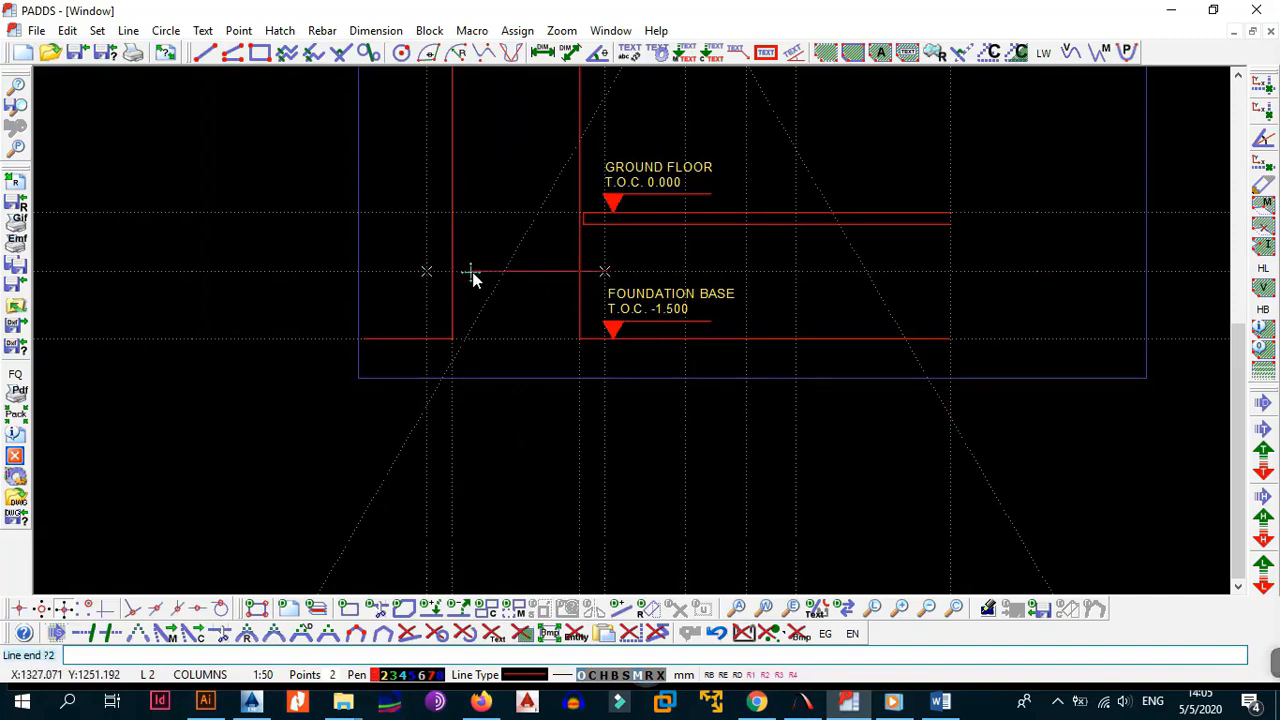
{"action": "key", "text": "Escape"}
- Change the new horizontal line's properties to pen 6 and style B-DASH
{"action": "key", "text": "alt+e"}
{"action": "key", "text": "i"}
{"action": "left_click", "coordinate": [552, 271]}
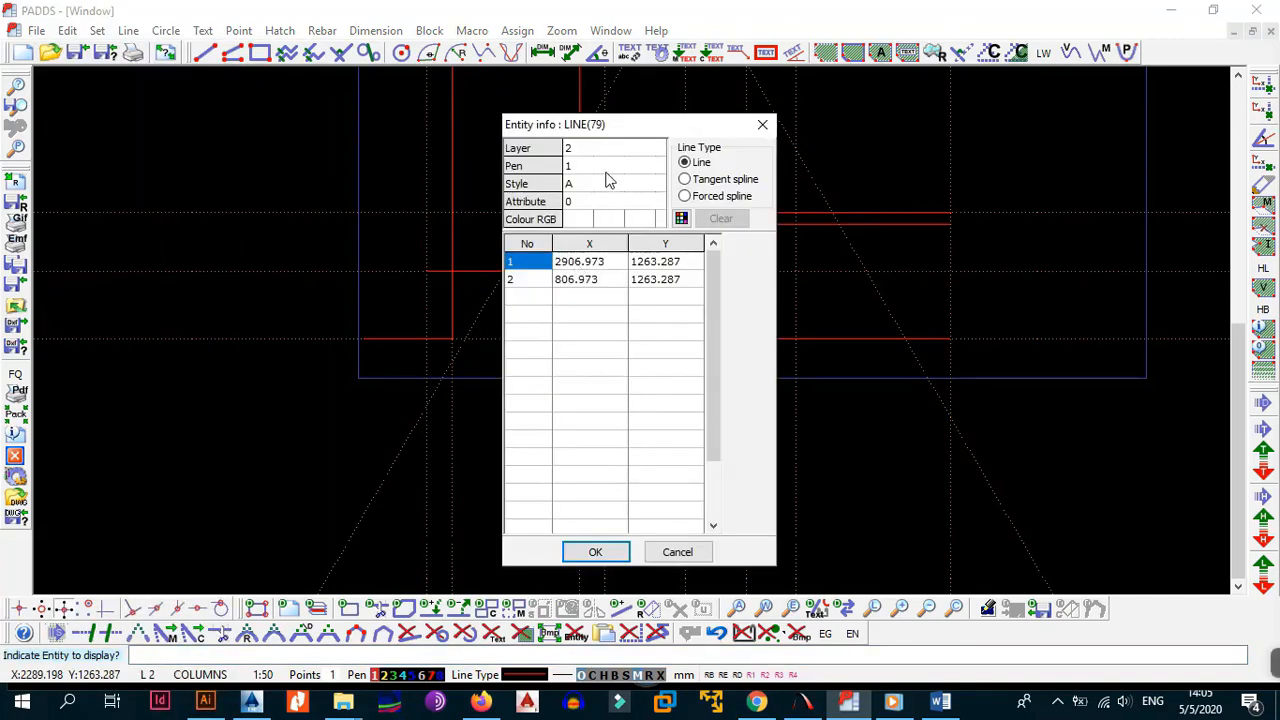
{"action": "left_click", "coordinate": [657, 166]}
{"action": "left_click_drag", "start_coordinate": [657, 192], "coordinate": [657, 205]}
{"action": "left_click", "coordinate": [646, 210]}
{"action": "left_click", "coordinate": [611, 185]}
{"action": "left_click", "coordinate": [657, 186]}
{"action": "left_click", "coordinate": [646, 185]}
{"action": "left_click", "coordinate": [656, 188]}
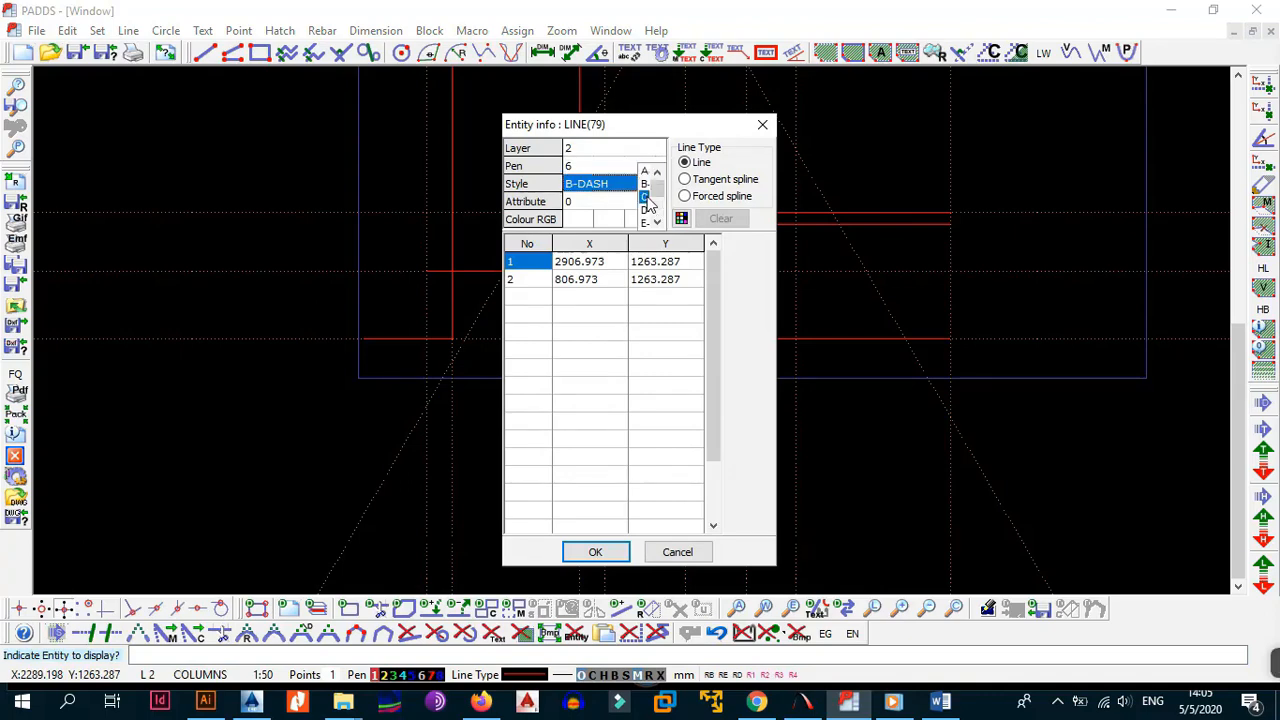
{"action": "left_click", "coordinate": [646, 185]}
{"action": "left_click", "coordinate": [595, 551]}
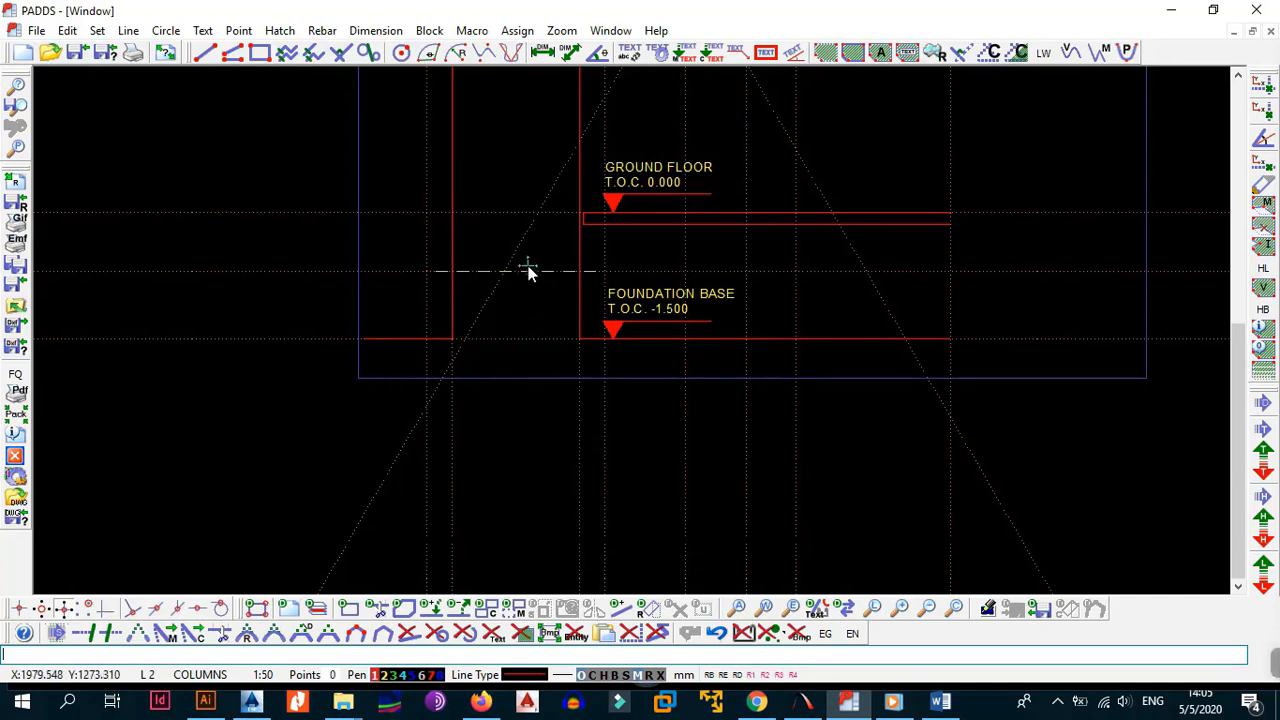
- Erase all construction lines from the drawing
{"action": "middle_click_drag", "start_coordinate": [529, 270], "coordinate": [577, 408]}
{"action": "scroll", "coordinate": [557, 368], "scroll_direction": "down", "scroll_amount": 1}
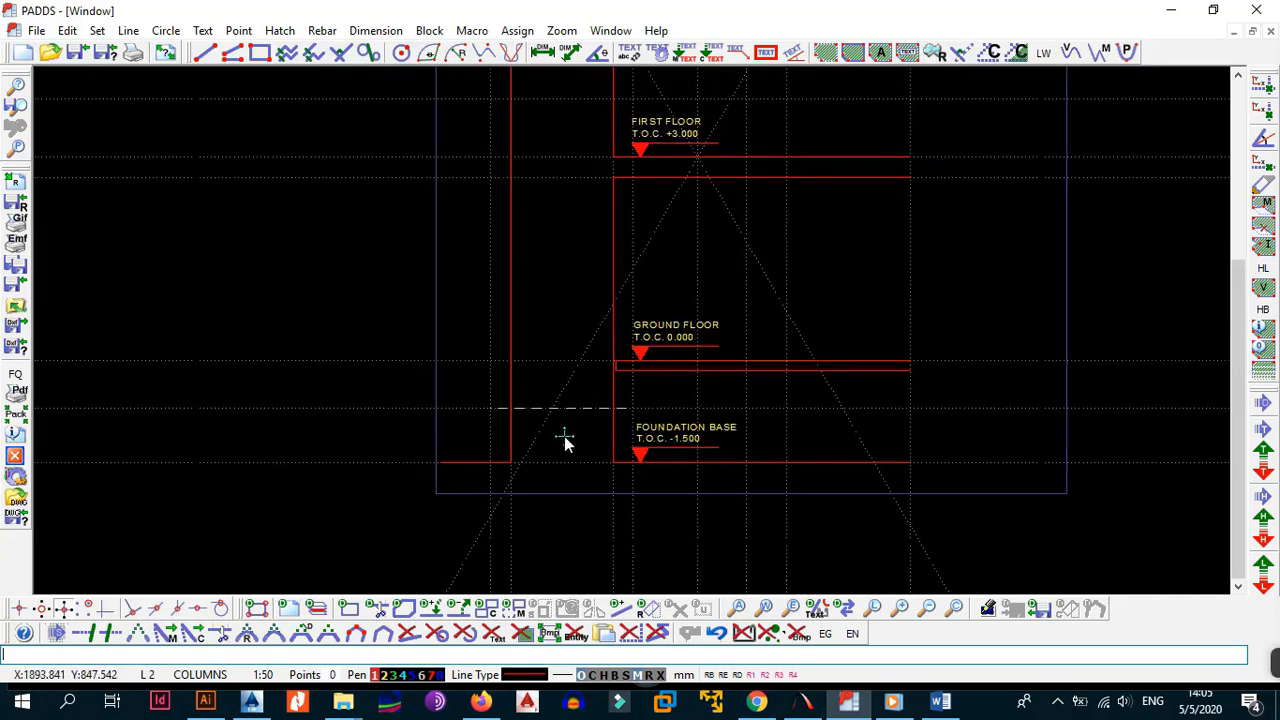
{"action": "scroll", "coordinate": [564, 436], "scroll_direction": "up", "scroll_amount": 1}
{"action": "scroll", "coordinate": [565, 482], "scroll_direction": "down", "scroll_amount": 1}
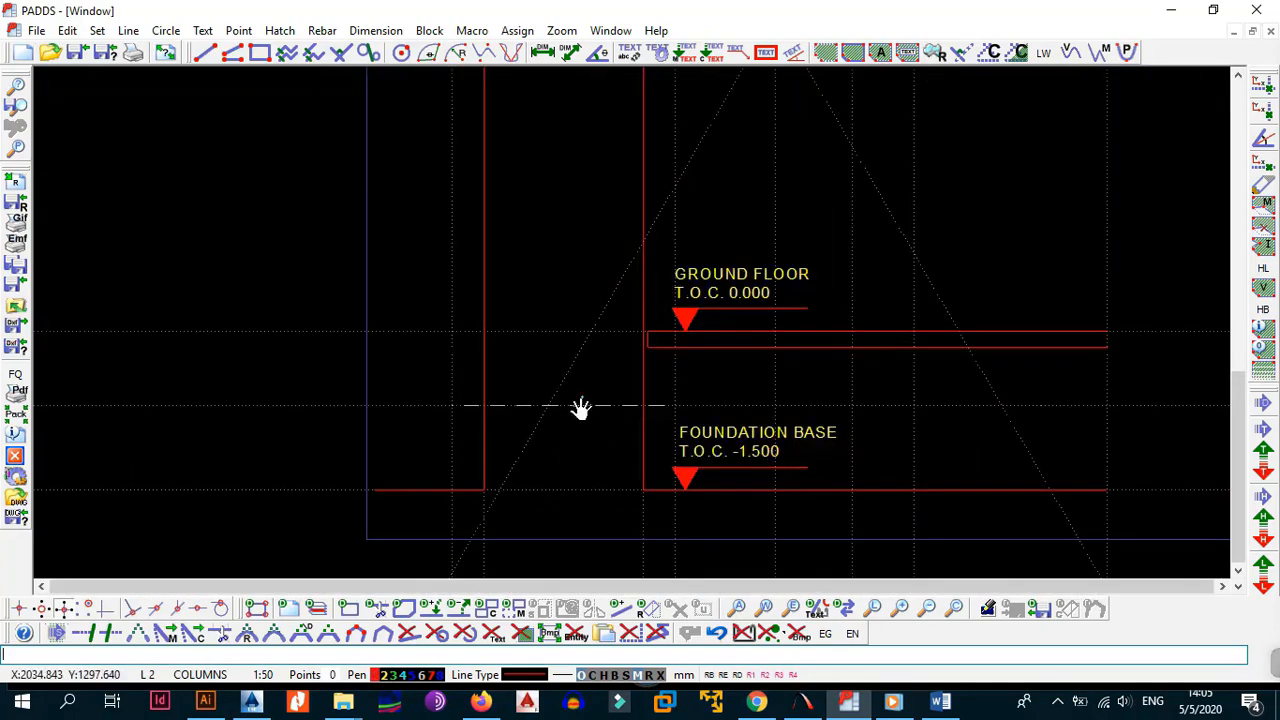
{"action": "mouse_move", "coordinate": [580, 406]}
{"action": "middle_mouse_down"}
{"action": "mouse_move", "coordinate": [576, 451]}
{"action": "mouse_move", "coordinate": [616, 416]}
{"action": "middle_mouse_up"}
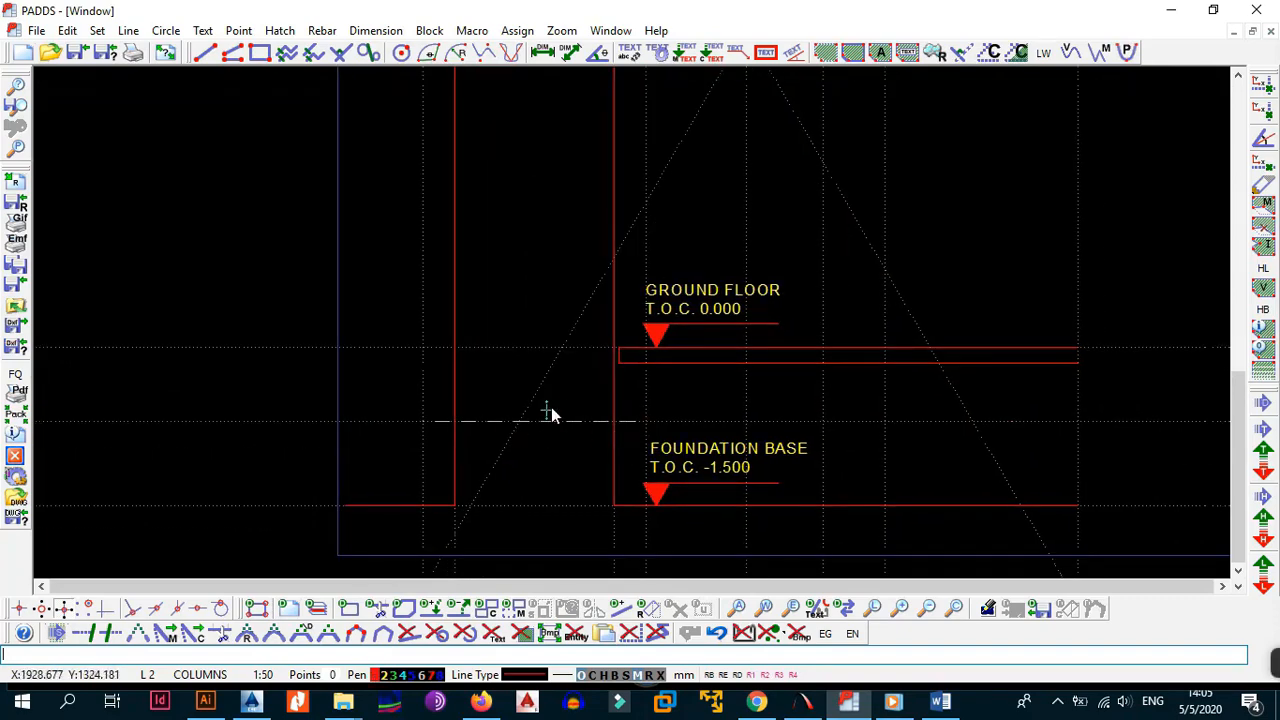
{"action": "key", "text": "alt+e"}
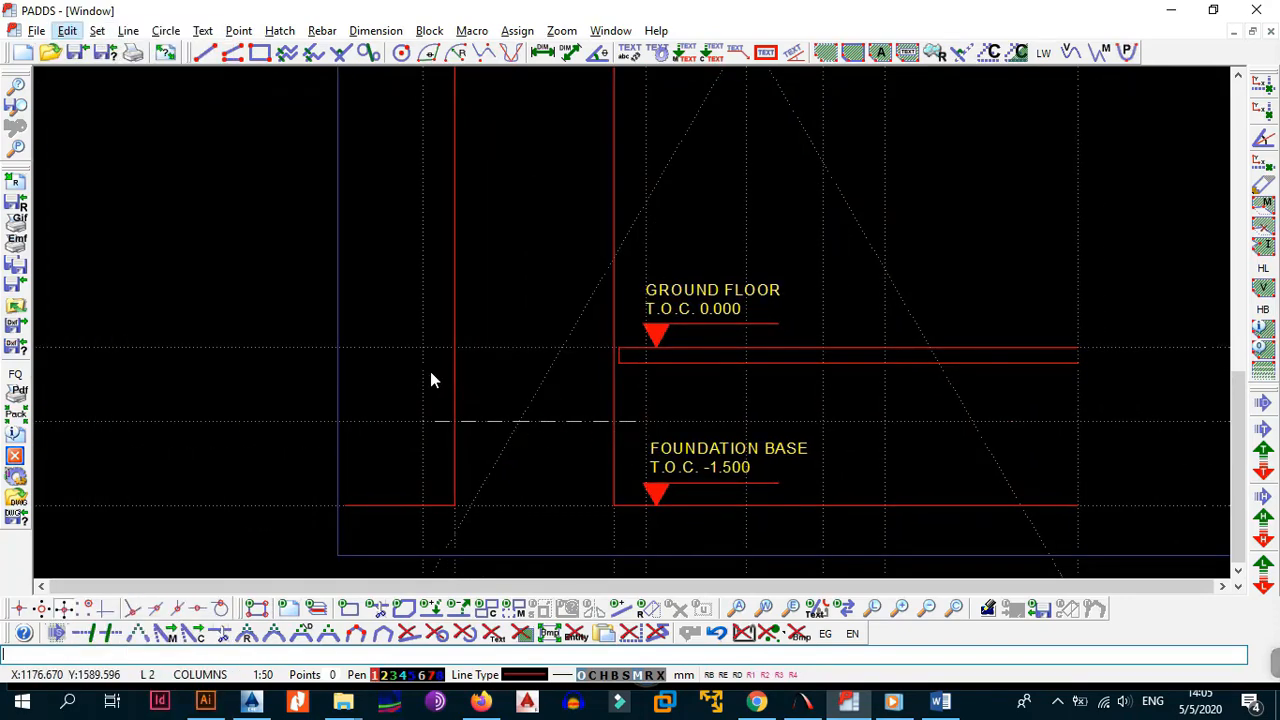
{"action": "key", "text": "alt+e"}
{"action": "key", "text": "6"}
- Place a vertical construction line crossing the floor lines just beyond the level labels
{"action": "scroll", "coordinate": [603, 366], "scroll_direction": "down", "scroll_amount": 2}
{"action": "middle_click_drag", "start_coordinate": [674, 343], "coordinate": [677, 378]}
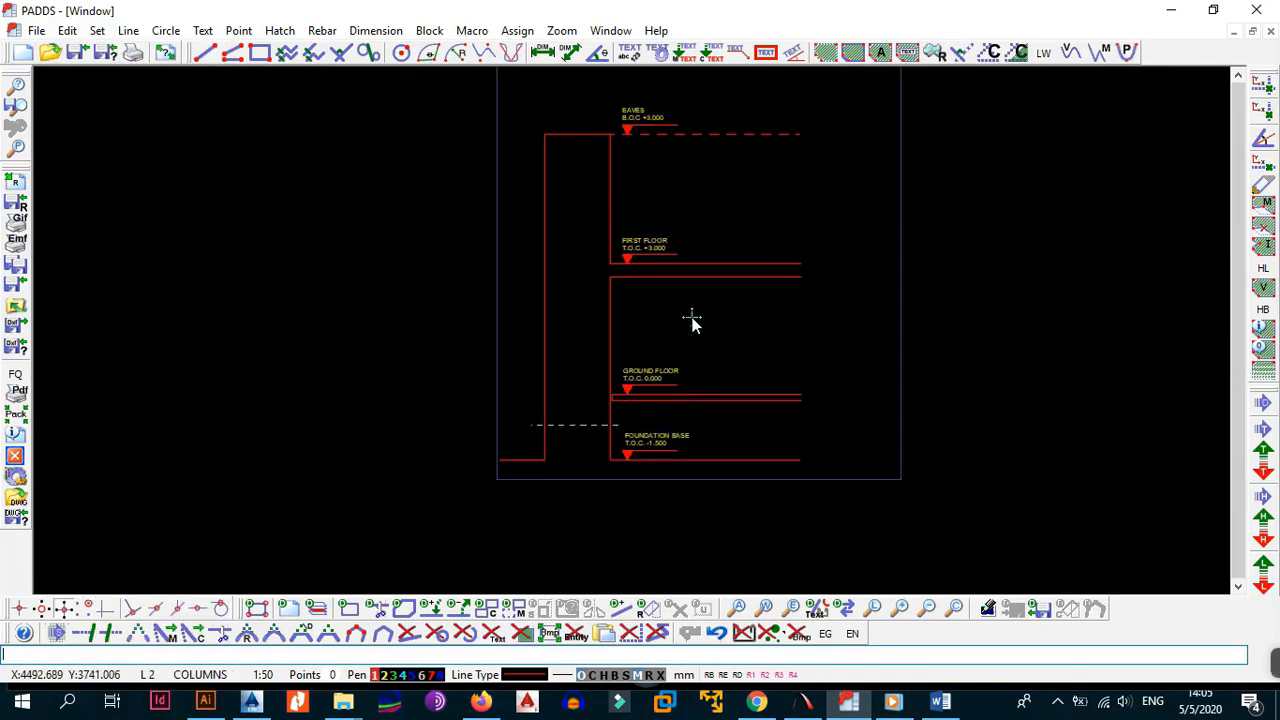
{"action": "middle_click_drag", "start_coordinate": [690, 316], "coordinate": [690, 334]}
{"action": "key", "text": "alt+l"}
{"action": "key", "text": "v"}
{"action": "scroll", "coordinate": [736, 400], "scroll_direction": "up", "scroll_amount": 2}
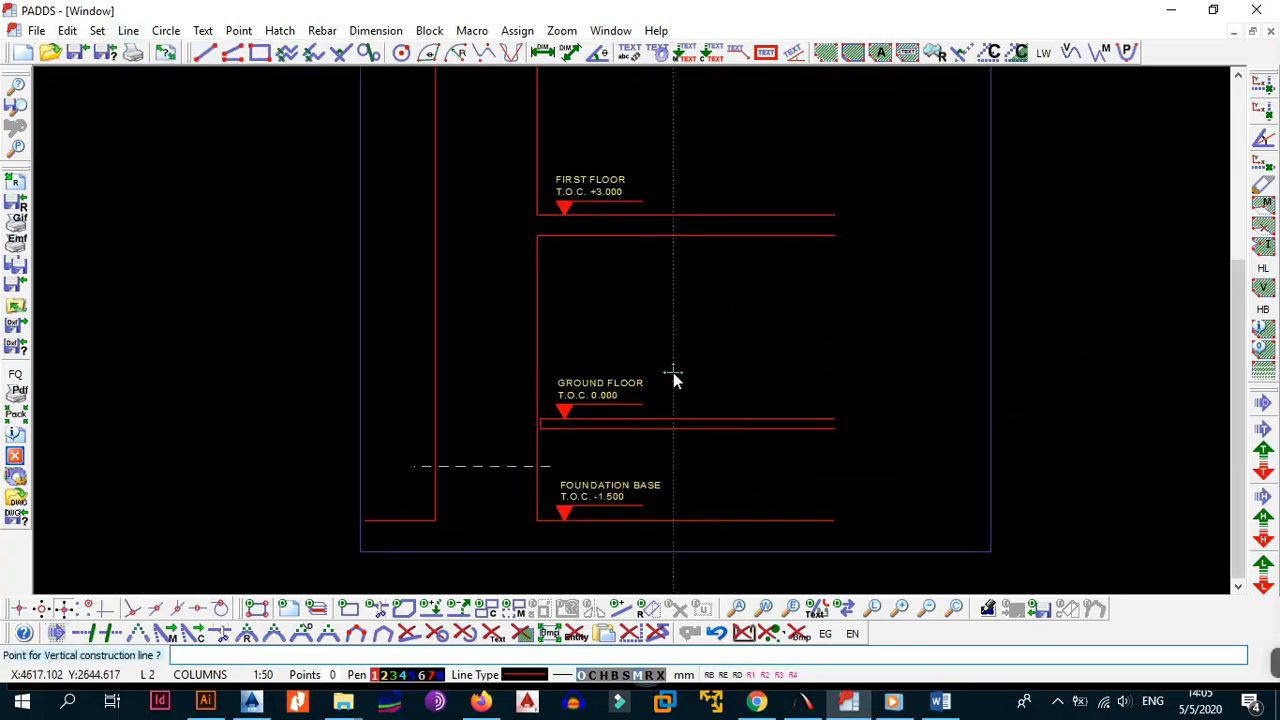
{"action": "left_click", "coordinate": [675, 376]}
{"action": "scroll", "coordinate": [714, 385], "scroll_direction": "down", "scroll_amount": 1}
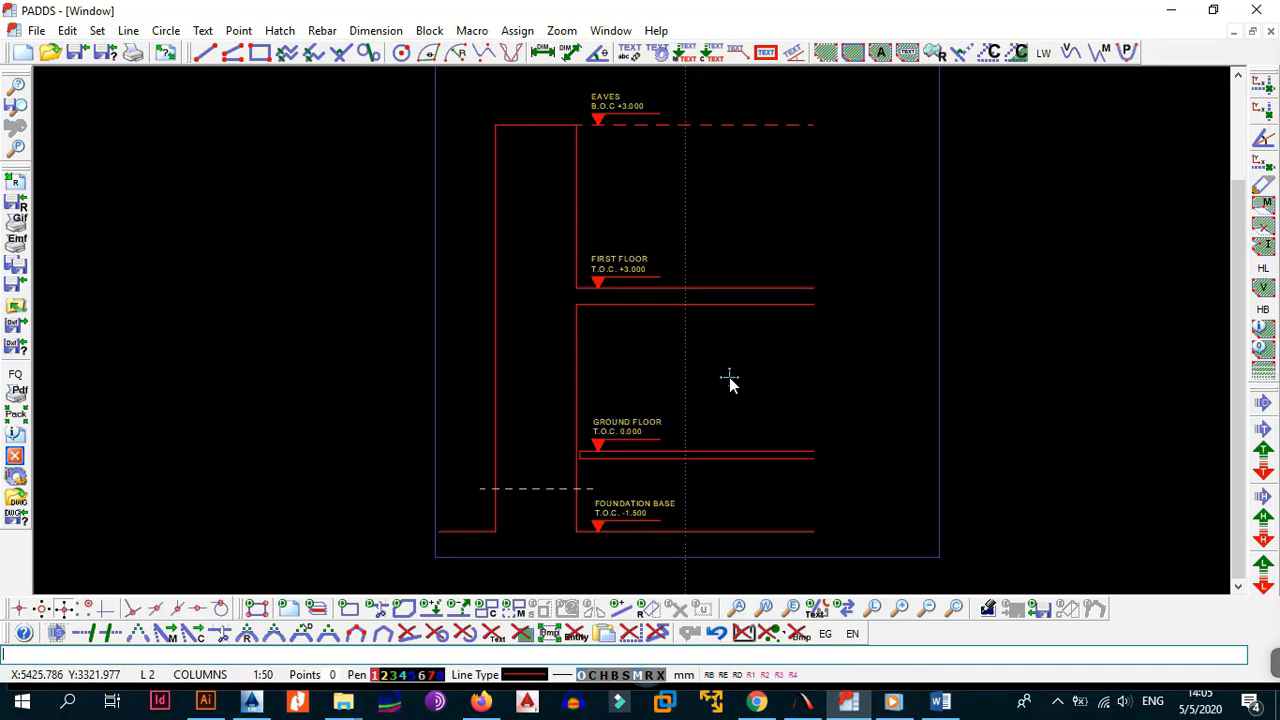
{"action": "scroll", "coordinate": [722, 380], "scroll_direction": "up", "scroll_amount": 1}
{"action": "scroll", "coordinate": [714, 376], "scroll_direction": "down", "scroll_amount": 1}
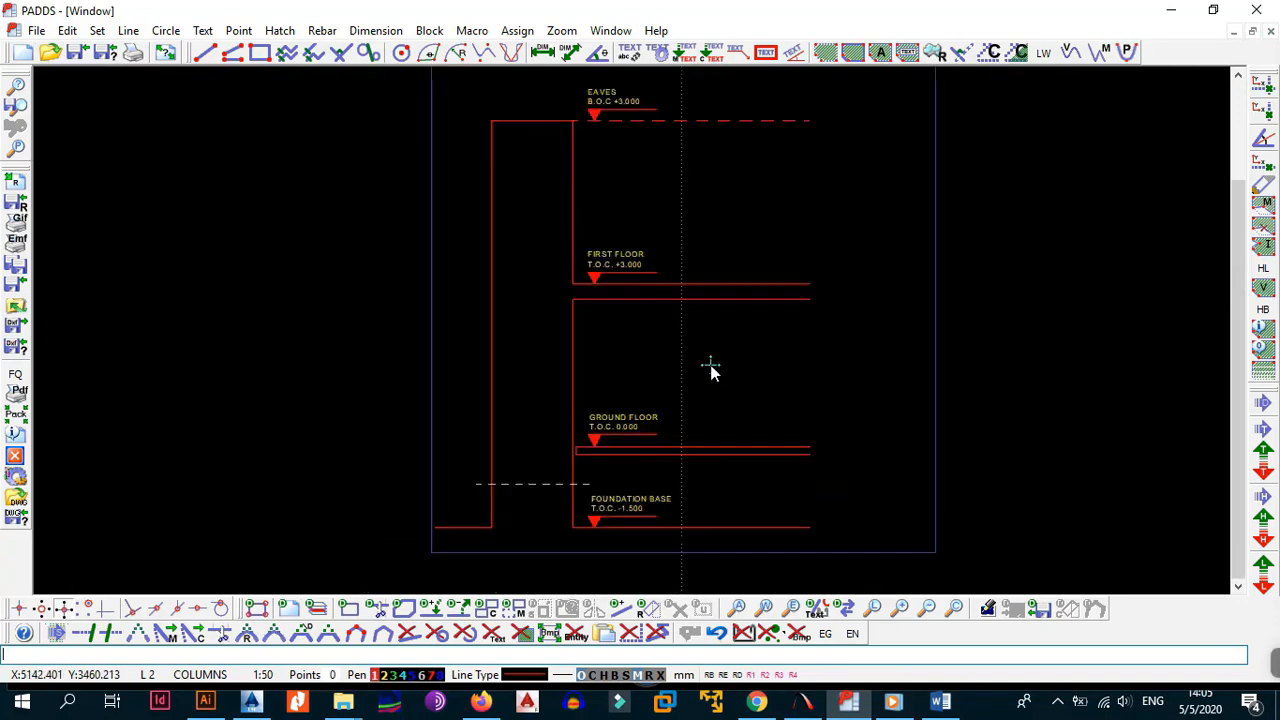
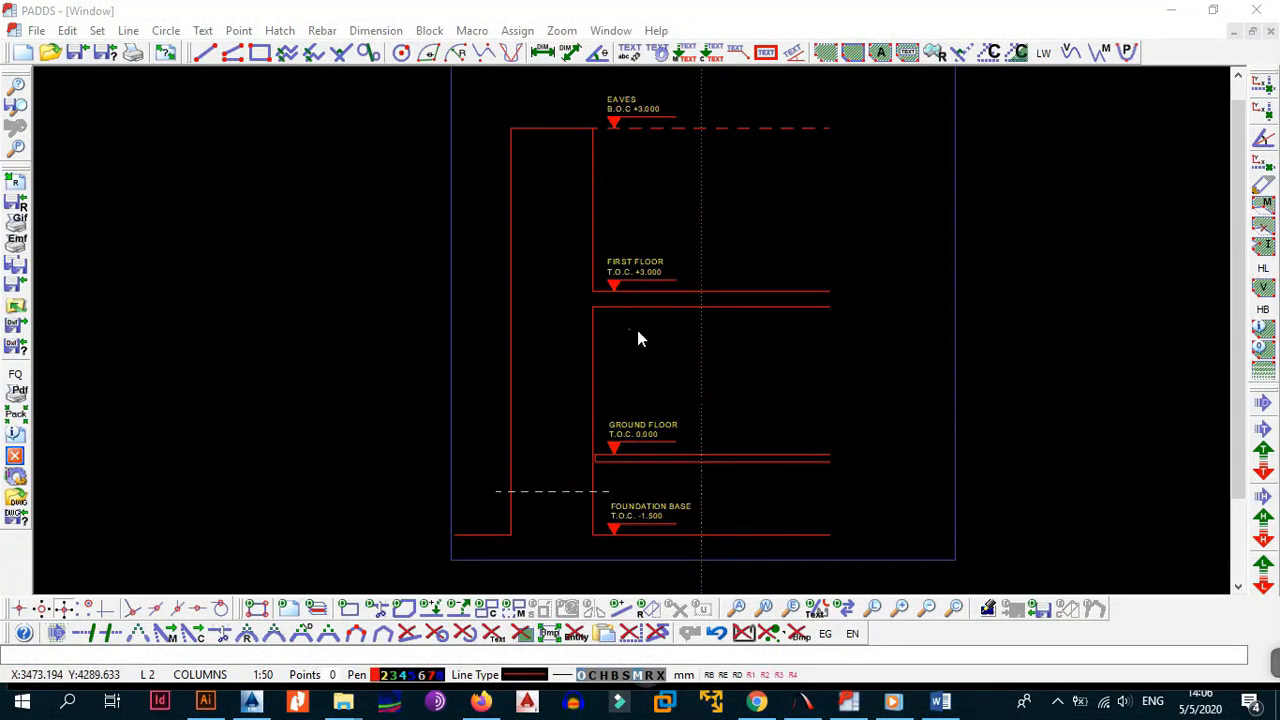
- Place a vertical construction line through the outer end of the dashed line, on the side away from the floor labels
{"action": "scroll", "coordinate": [651, 408], "scroll_direction": "up", "scroll_amount": 3}
{"action": "middle_click_drag", "start_coordinate": [924, 465], "coordinate": [829, 468]}
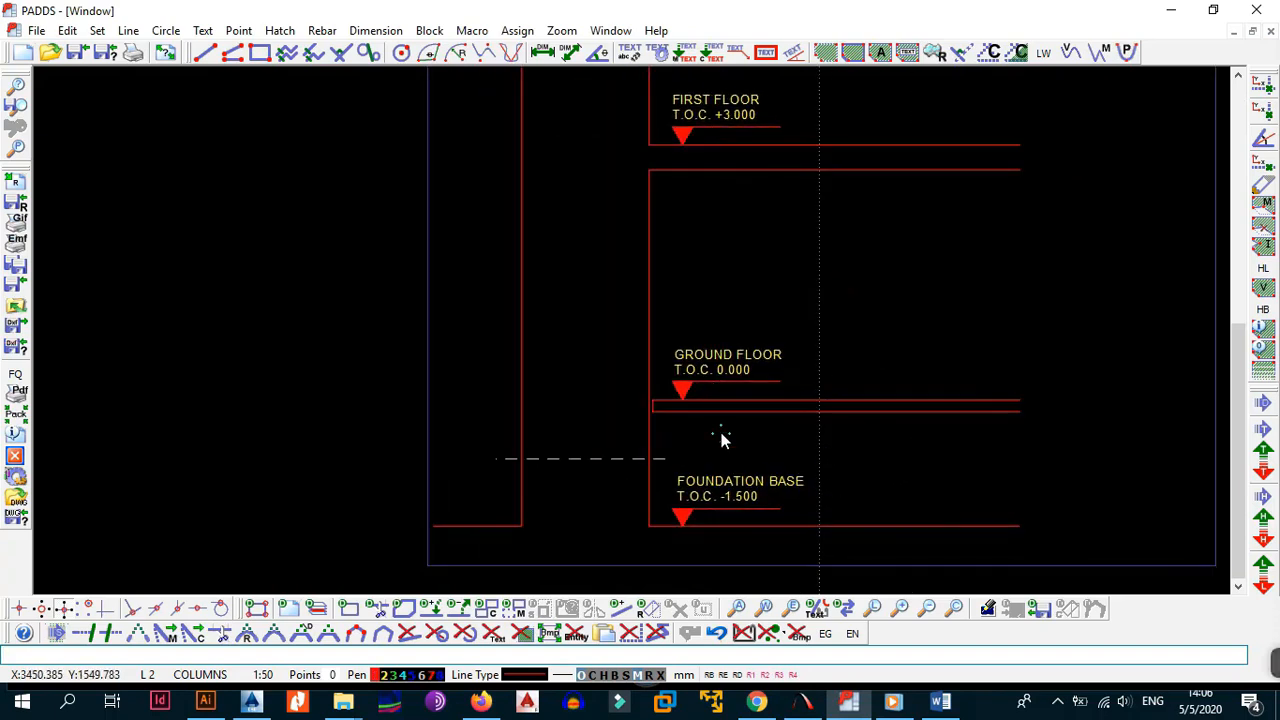
{"action": "middle_click_drag", "start_coordinate": [720, 432], "coordinate": [722, 452]}
{"action": "scroll", "coordinate": [680, 530], "scroll_direction": "down", "scroll_amount": 2}
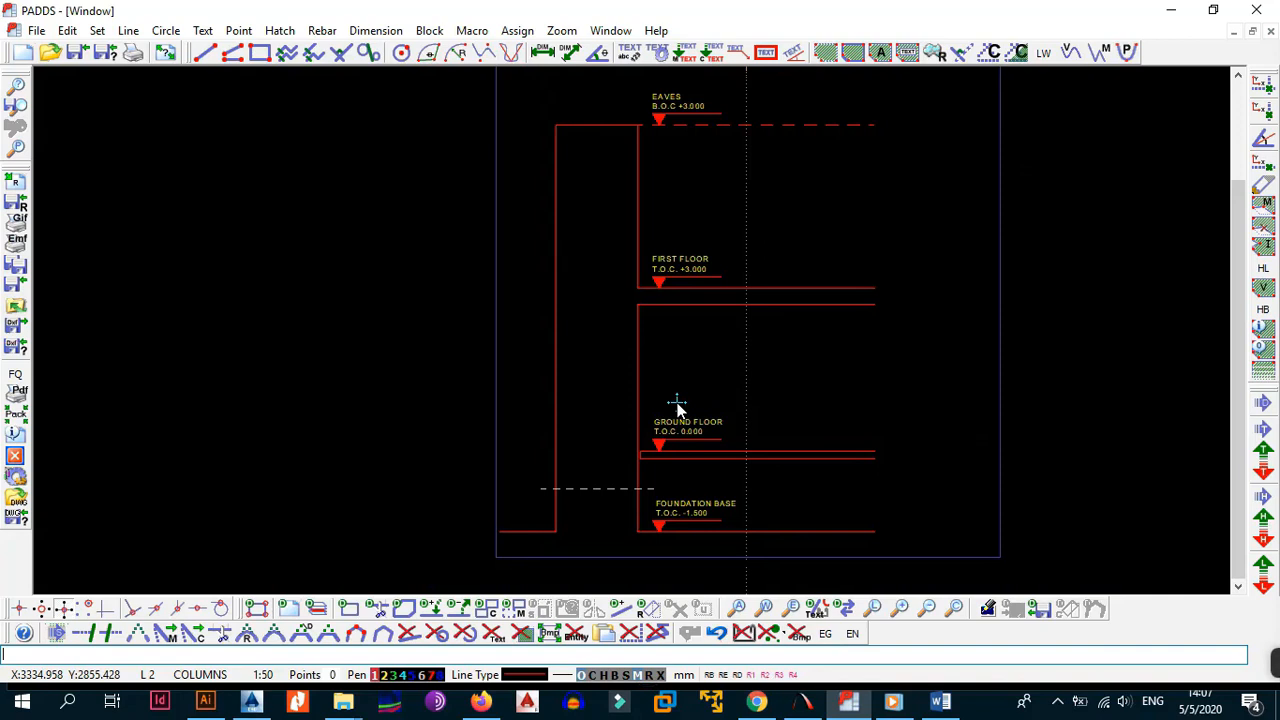
{"action": "scroll", "coordinate": [600, 505], "scroll_direction": "up", "scroll_amount": 2}
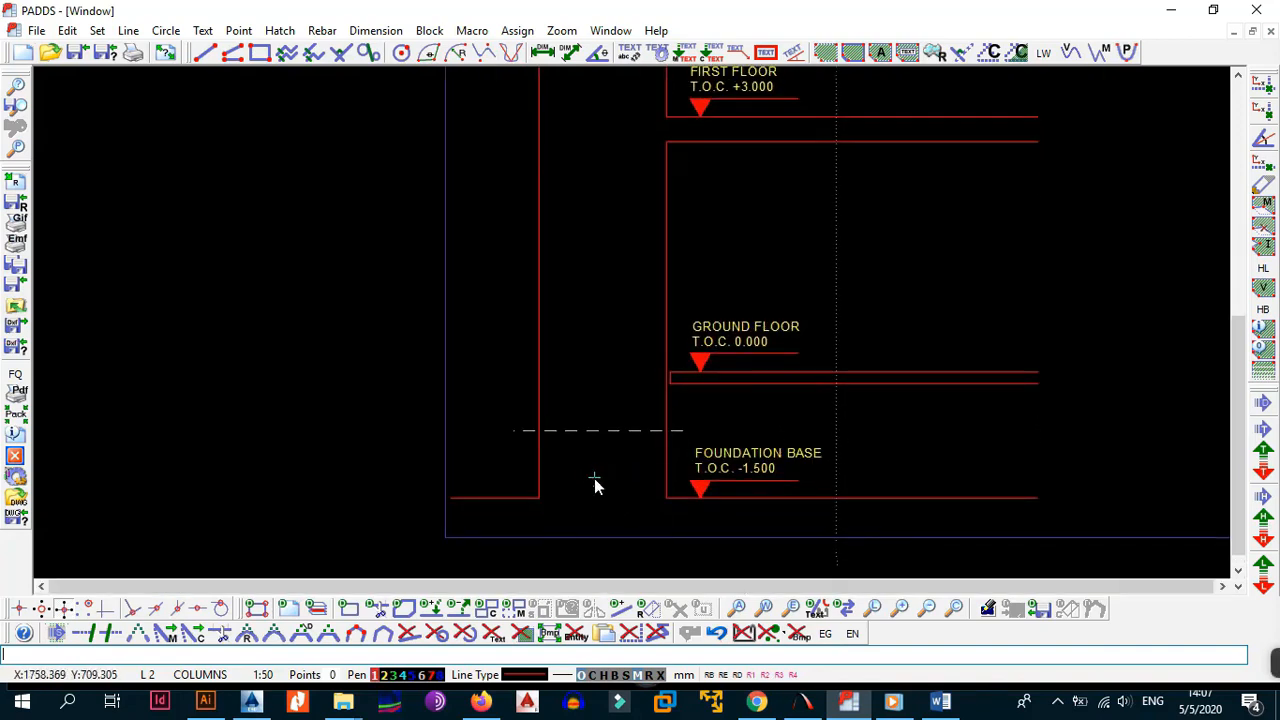
{"action": "key", "text": "alt+l"}
{"action": "key", "text": "v"}
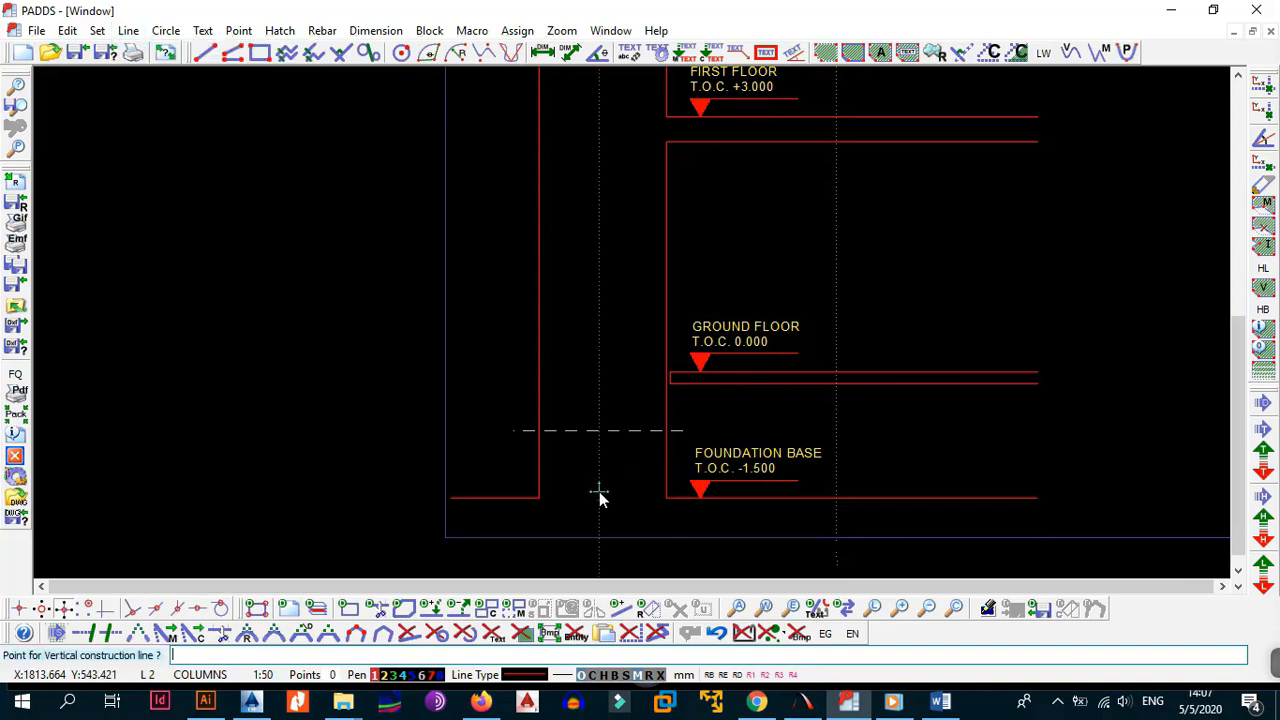
{"action": "left_click", "coordinate": [514, 431]}
{"action": "scroll", "coordinate": [600, 454], "scroll_direction": "up", "scroll_amount": 3}
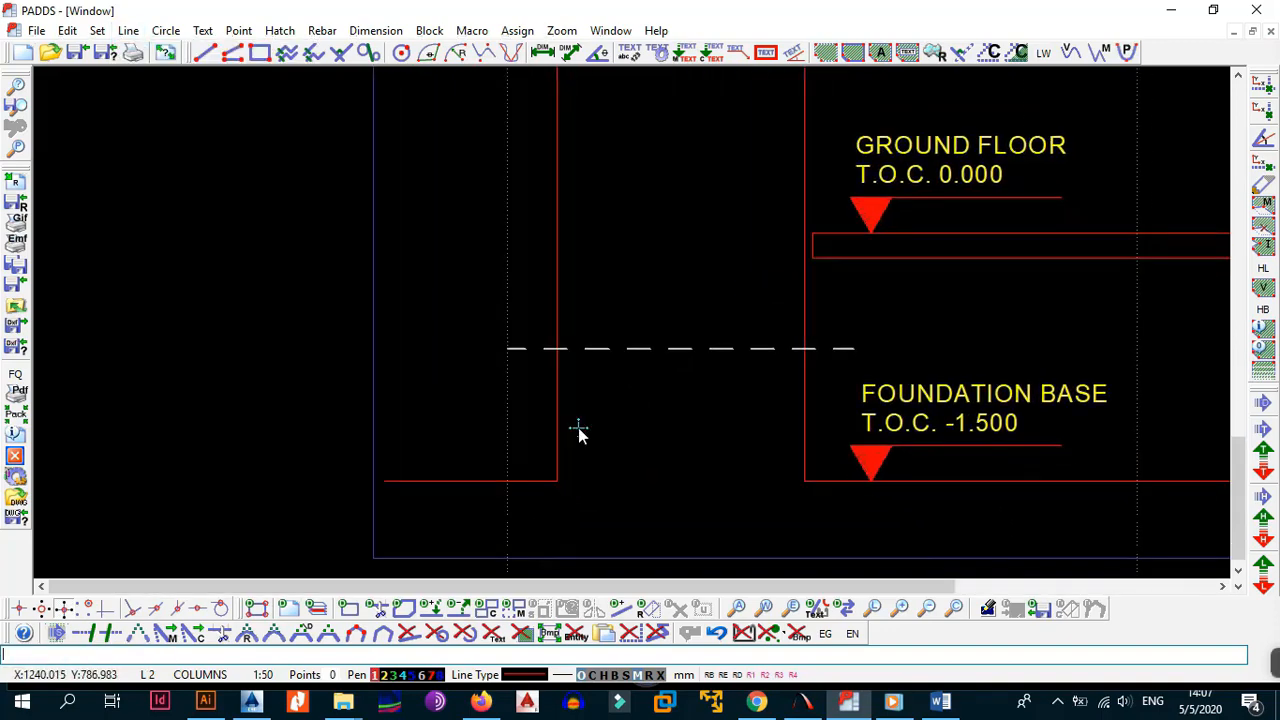
- Add horizontal construction lines through the foundation base level and through the dashed line
{"action": "key", "text": "alt+l"}
{"action": "key", "text": "x"}
{"action": "left_click", "coordinate": [560, 480]}
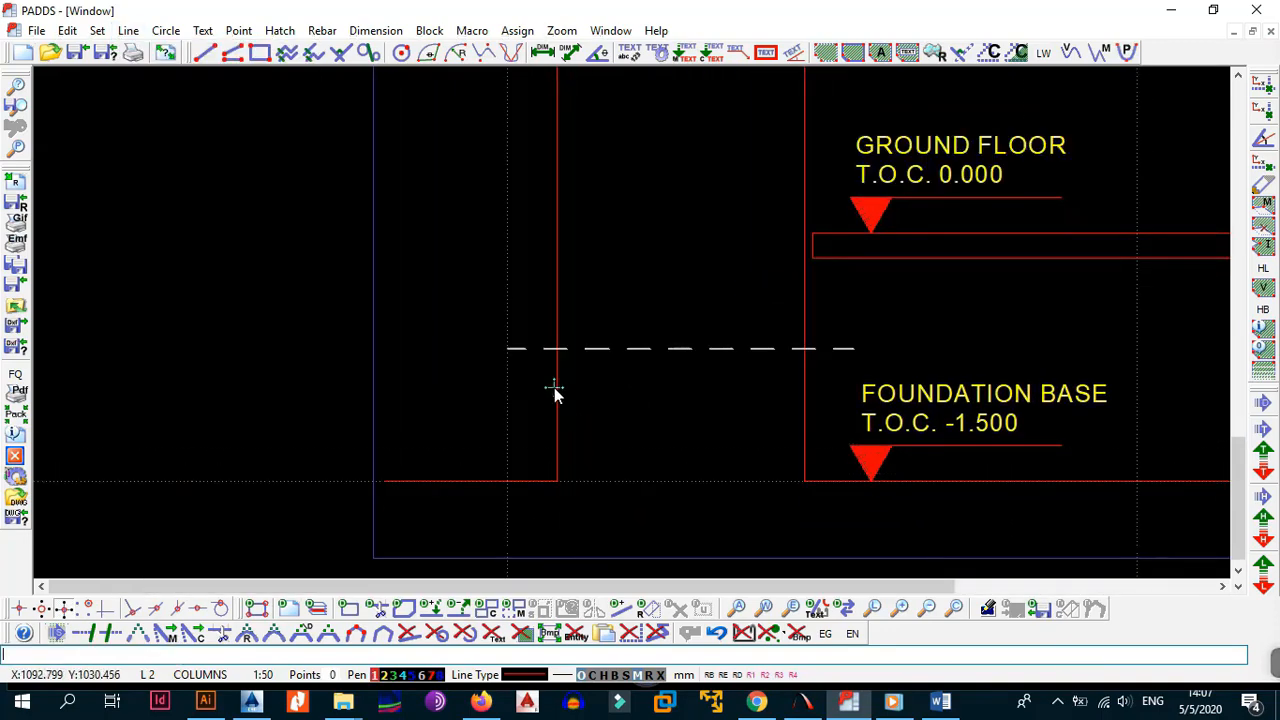
{"action": "key", "text": "alt+l"}
{"action": "key", "text": "x"}
{"action": "left_click", "coordinate": [500, 349]}
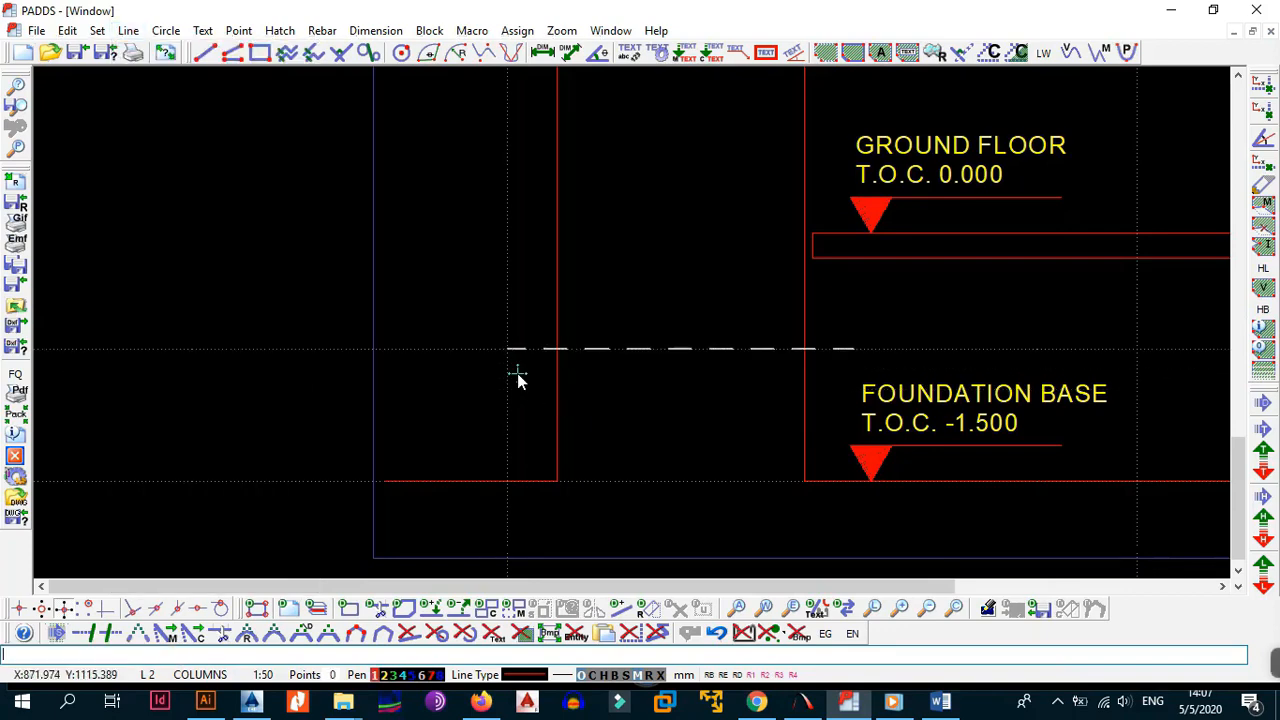
- Add a vertical dimension from the foundation base to the dashed line, placed on the construction line beside the column
{"action": "key", "text": "alt+d"}
{"action": "key", "text": "v"}
{"action": "left_click", "coordinate": [503, 350]}
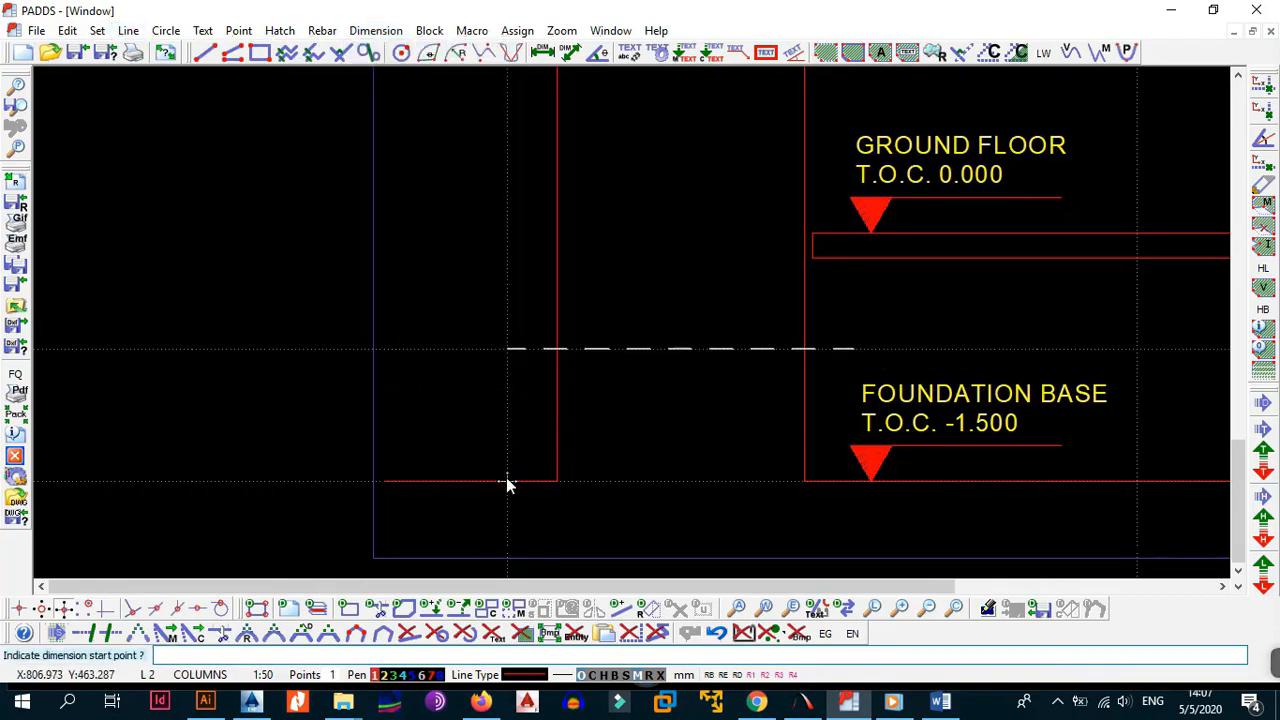
{"action": "left_click", "coordinate": [506, 479]}
{"action": "left_click", "coordinate": [510, 352]}
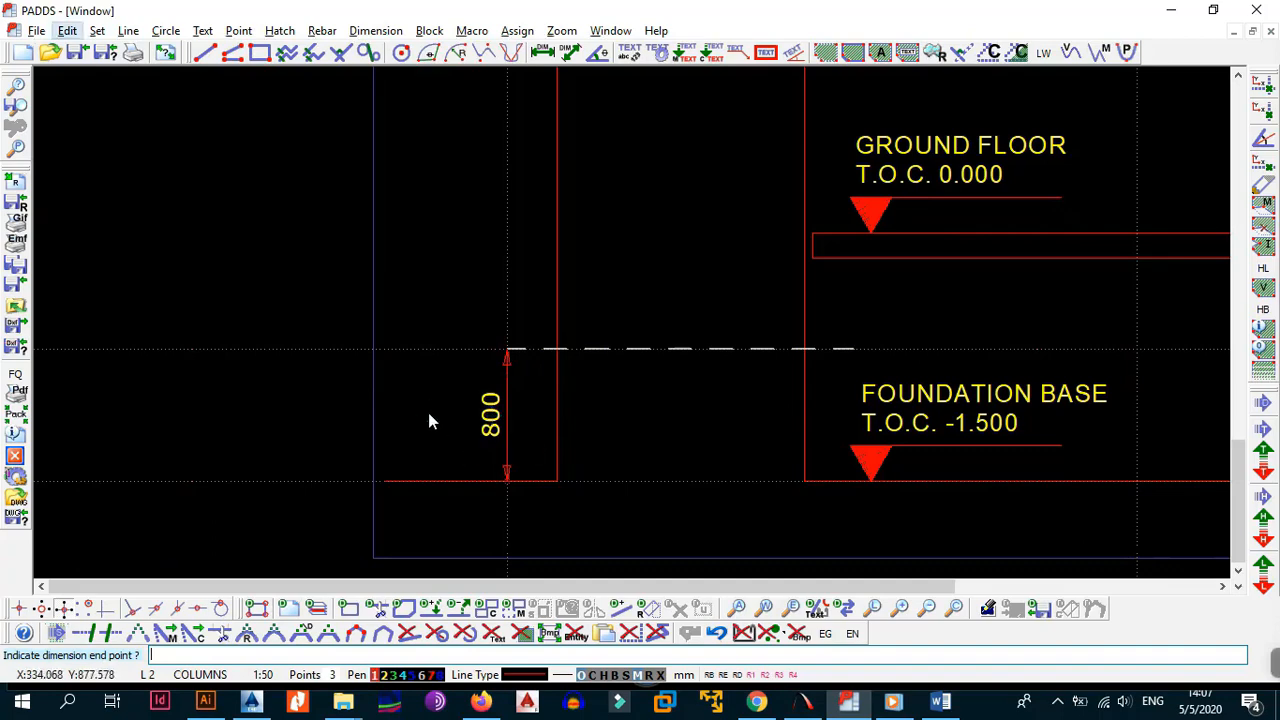
{"action": "key", "text": "Escape"}
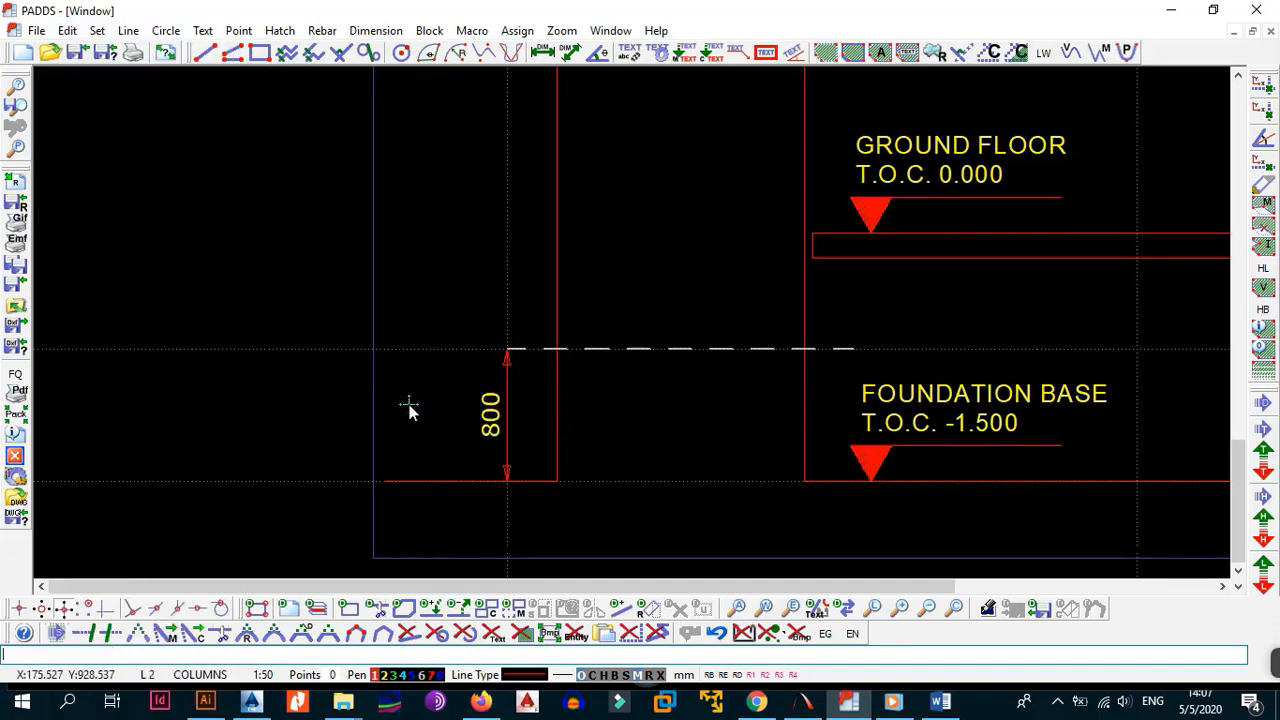
- Replace the dimension text with "800mm LAP" and "REGION" on two lines
{"action": "key", "text": "alt+r"}
{"action": "key", "text": "Escape"}
{"action": "key", "text": "alt+e"}
{"action": "key", "text": "Return"}
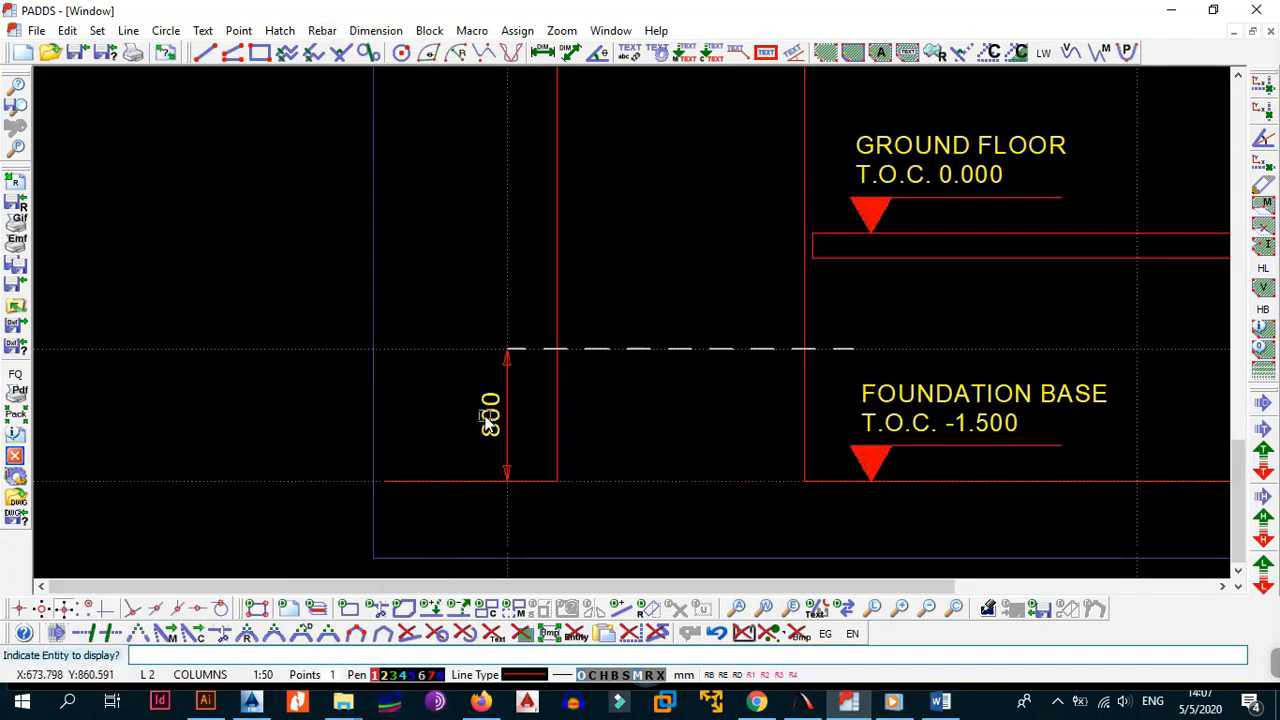
{"action": "left_click", "coordinate": [488, 413]}
{"action": "key", "text": "ctrl+a"}
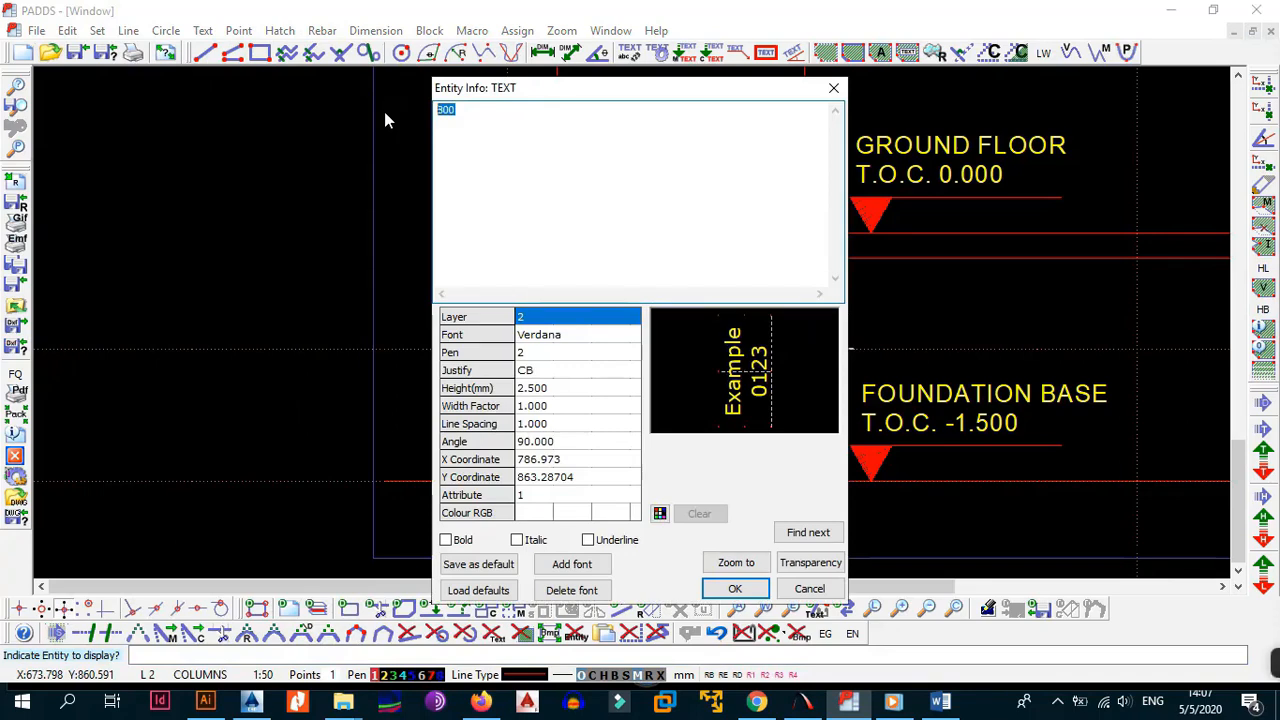
{"action": "type", "text": "800mm LAP"}
{"action": "key", "text": "Return"}
{"action": "type", "text": "REGION"}
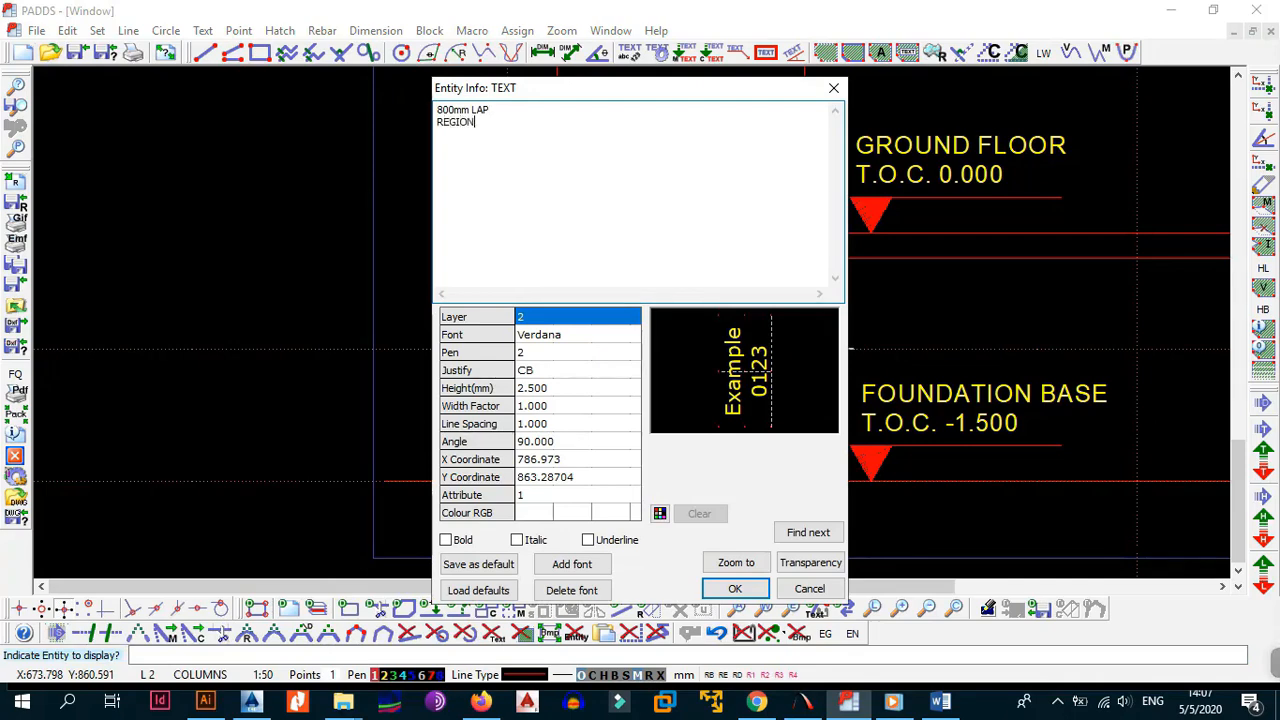
{"action": "left_click", "coordinate": [730, 588]}
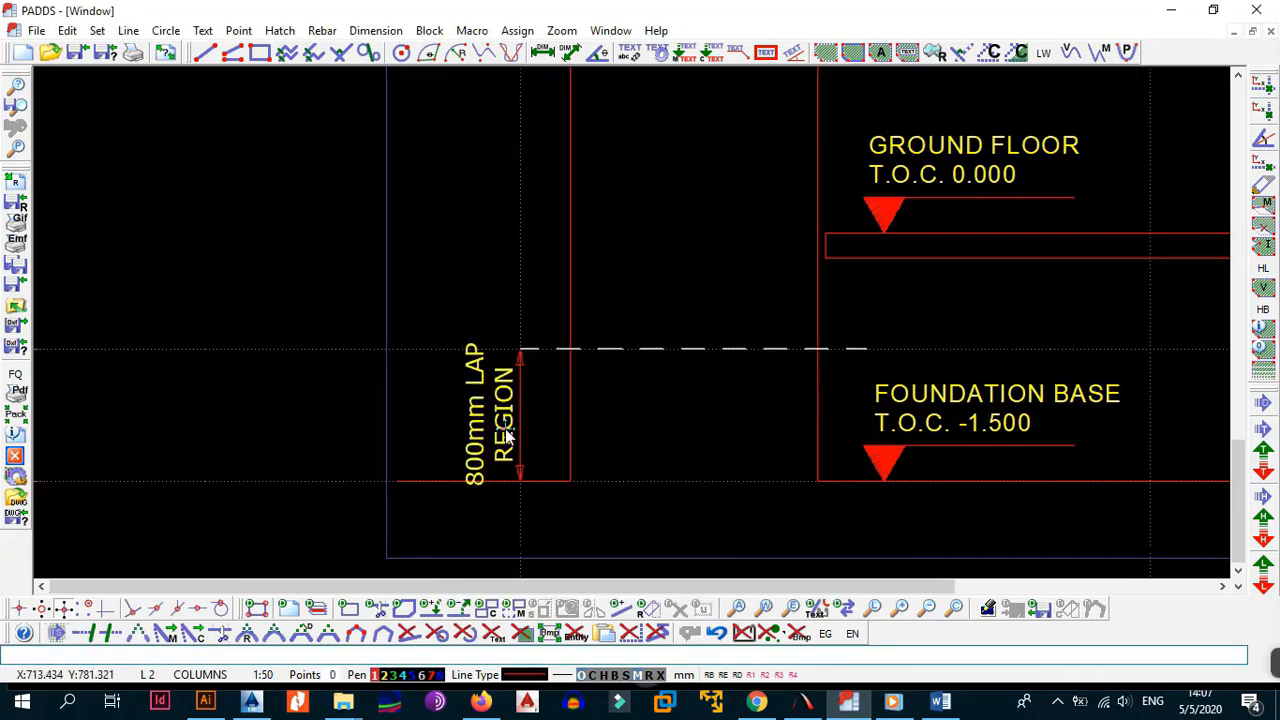
- Break the dimension text after "800mm" so that "LAP" starts on its own line
{"action": "key", "text": "alt+e"}
{"action": "key", "text": "i"}
{"action": "left_click", "coordinate": [486, 396]}
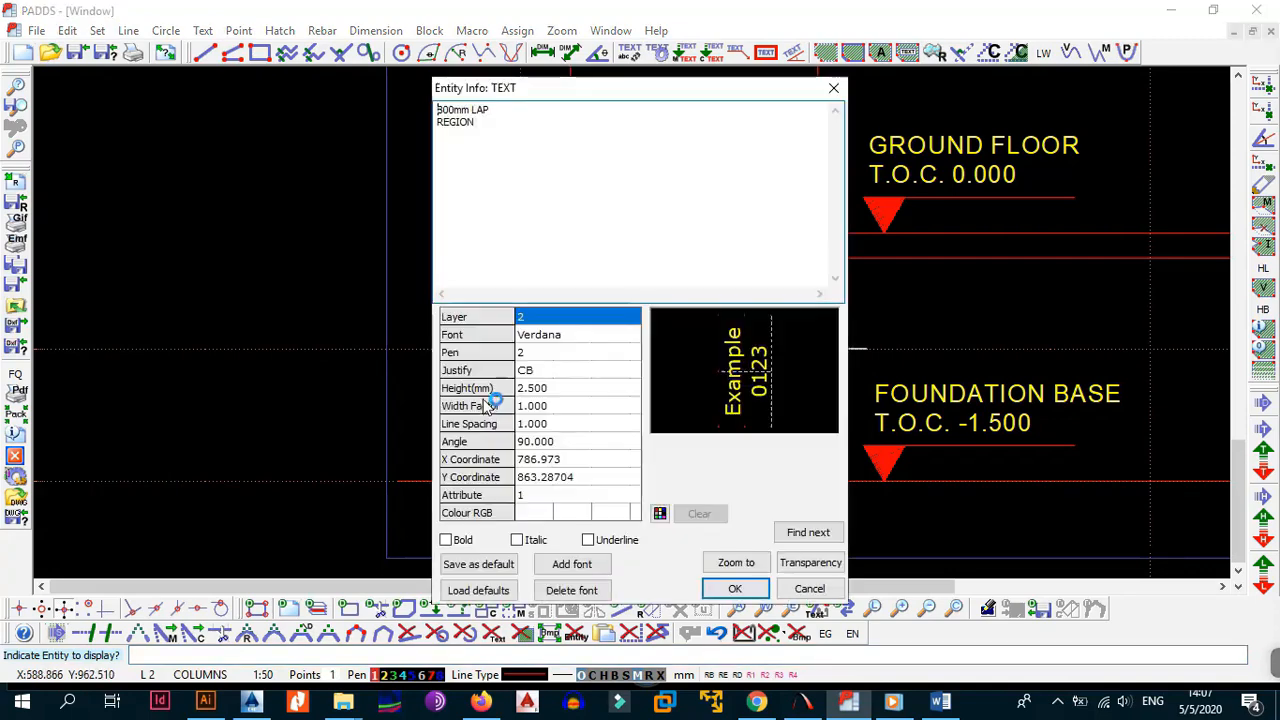
{"action": "left_click", "coordinate": [470, 110]}
{"action": "key", "text": "Return"}
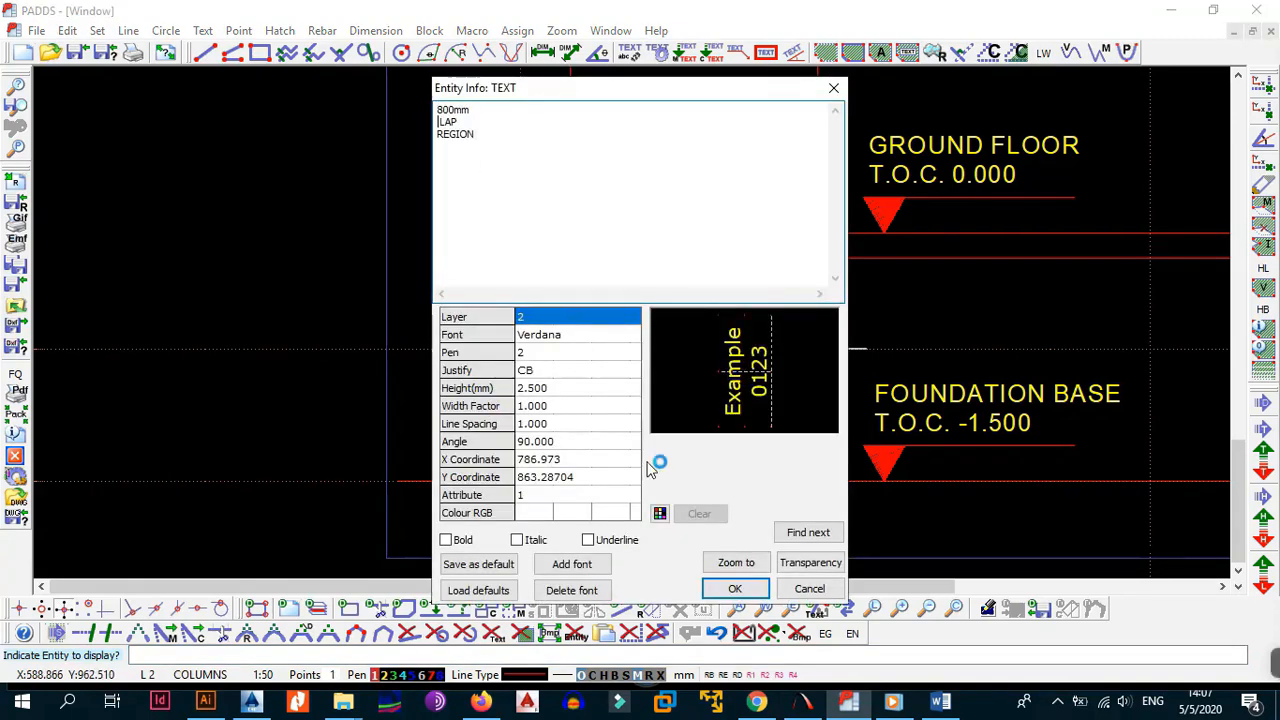
{"action": "left_click", "coordinate": [730, 588]}
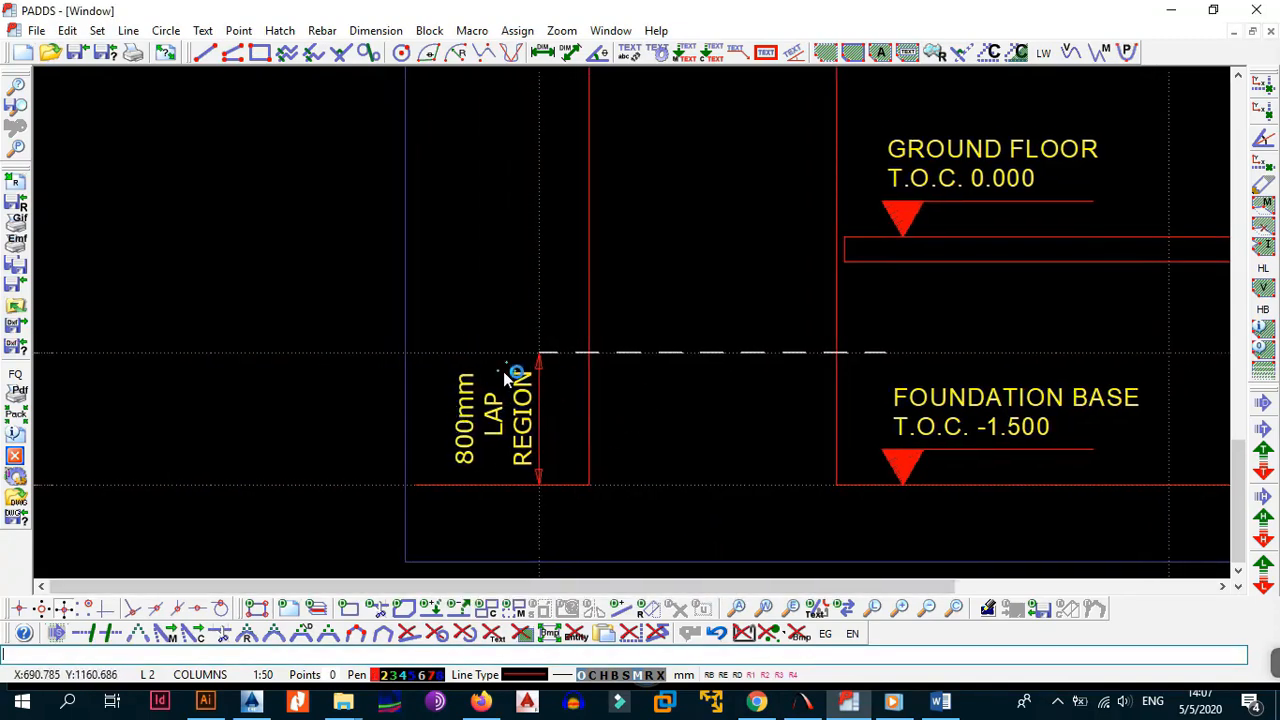
- Review the lap region dimension text and its properties
{"action": "key", "text": "alt+e"}
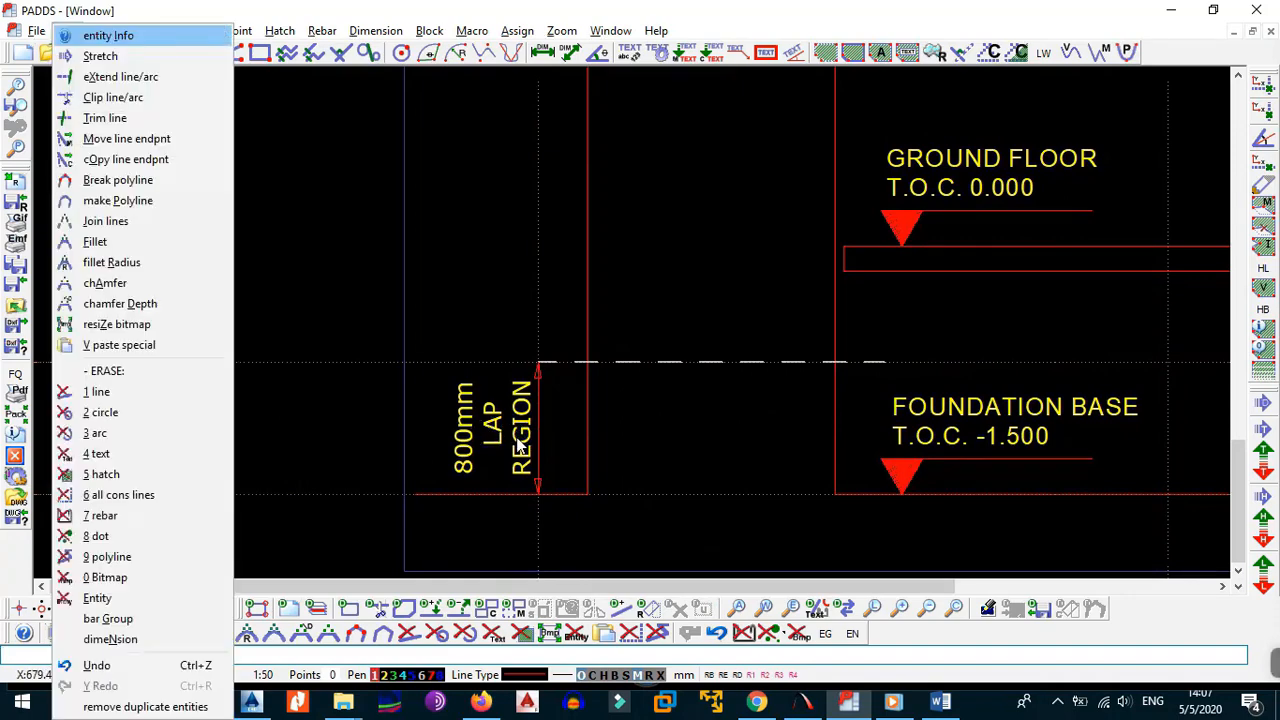
{"action": "key", "text": "i"}
{"action": "left_click", "coordinate": [506, 430]}
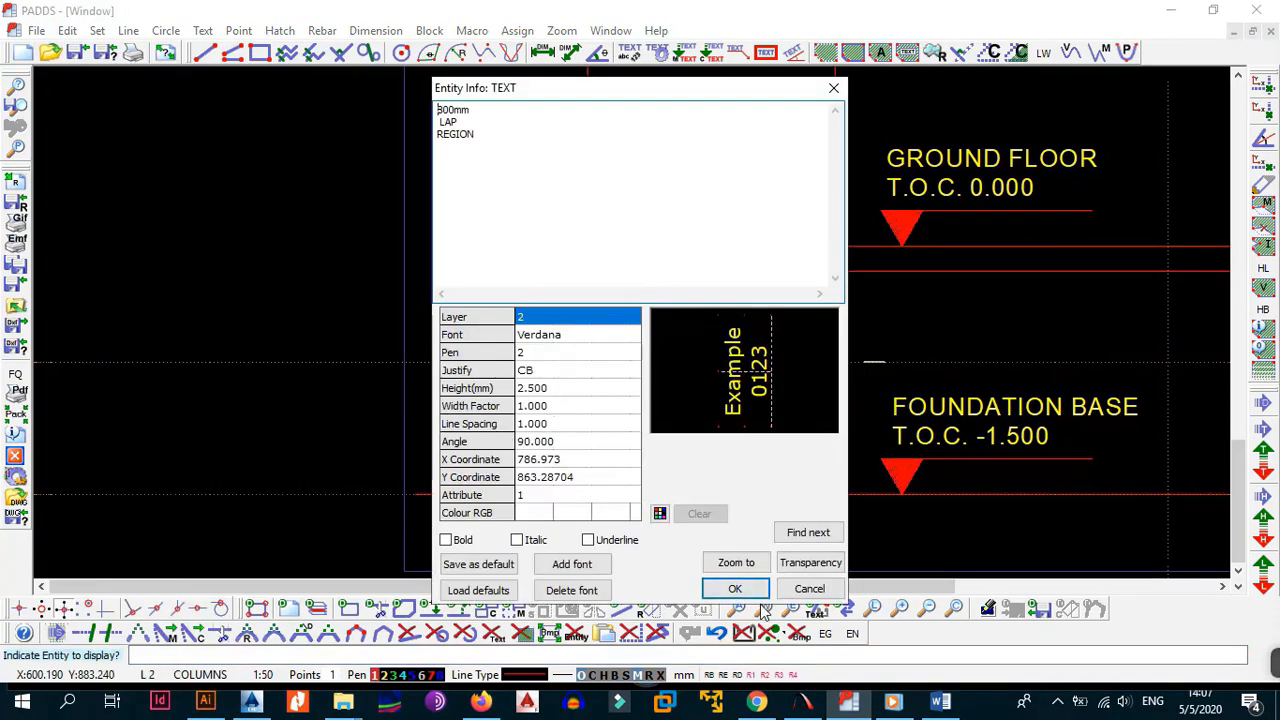
{"action": "left_click", "coordinate": [729, 588]}
{"action": "scroll", "coordinate": [734, 537], "scroll_direction": "down", "scroll_amount": 2}
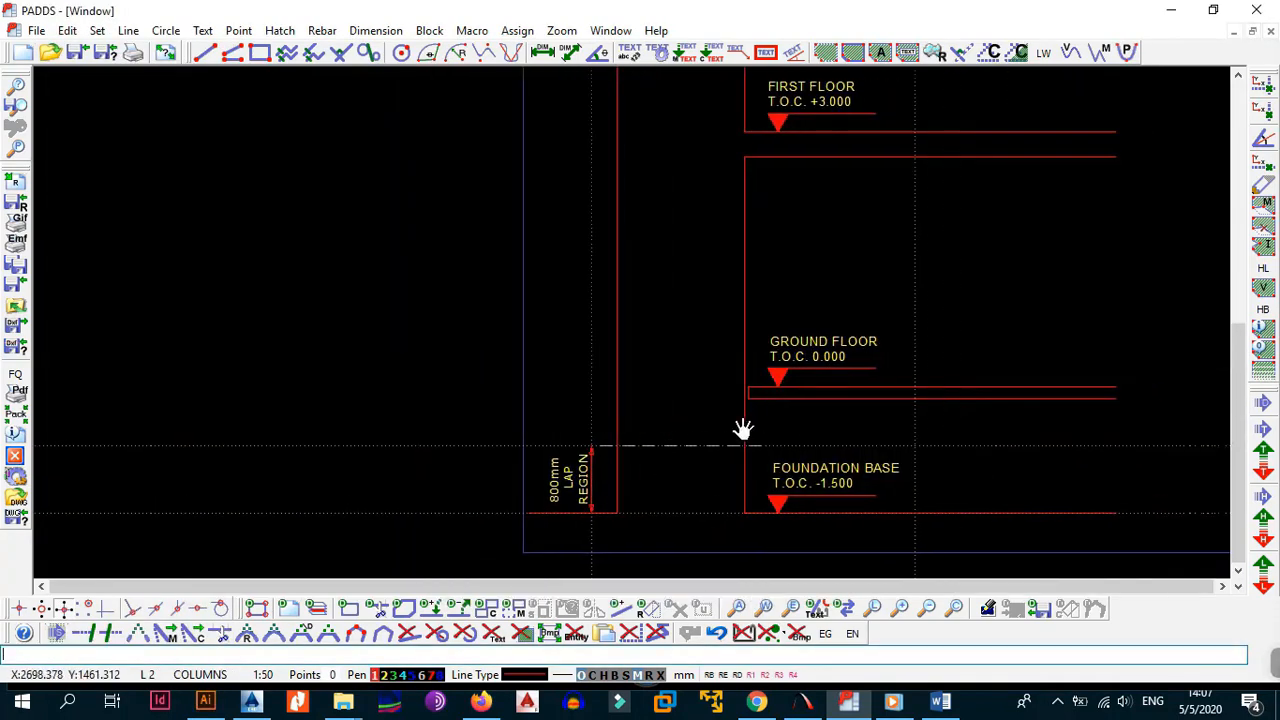
- Switch to AutoCAD Civil 3D to examine the storey heights and RC bases in the building section, then return to PADDS
{"action": "scroll", "coordinate": [743, 429], "scroll_direction": "up", "scroll_amount": 1}
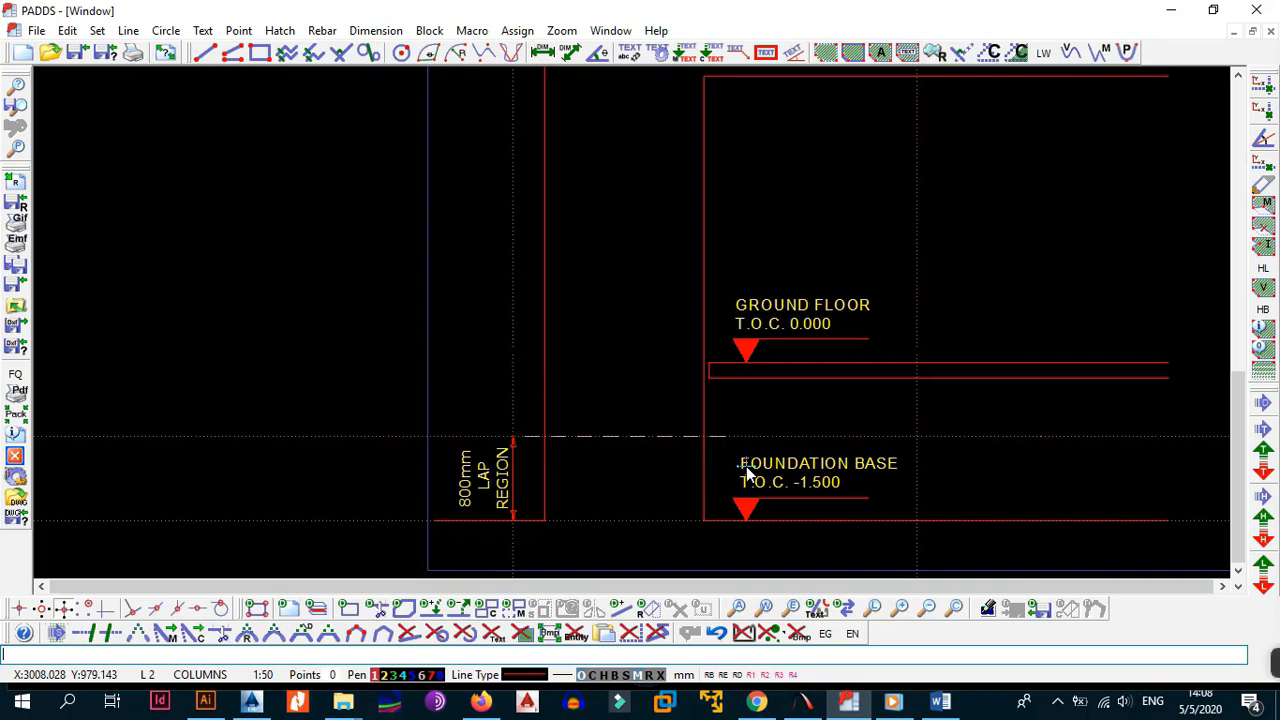
{"action": "left_click", "coordinate": [262, 704]}
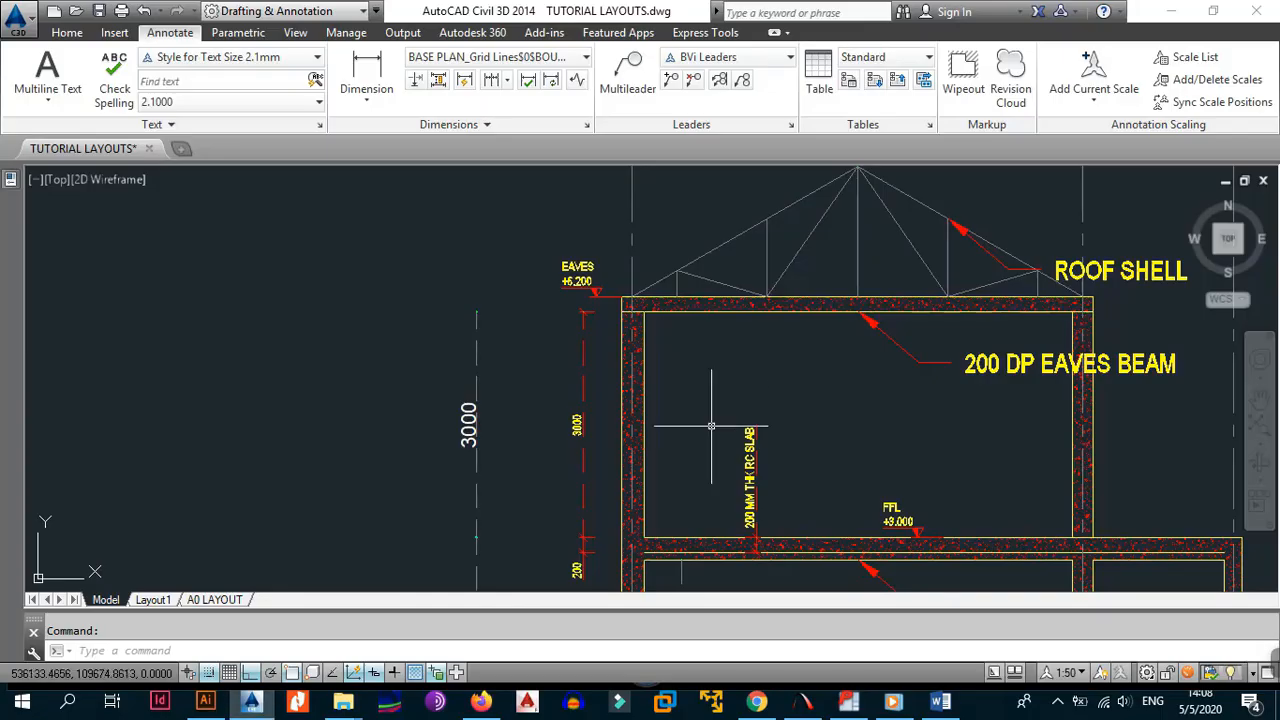
{"action": "scroll", "coordinate": [791, 410], "scroll_direction": "down", "scroll_amount": 3}
{"action": "scroll", "coordinate": [791, 410], "scroll_direction": "up", "scroll_amount": 3}
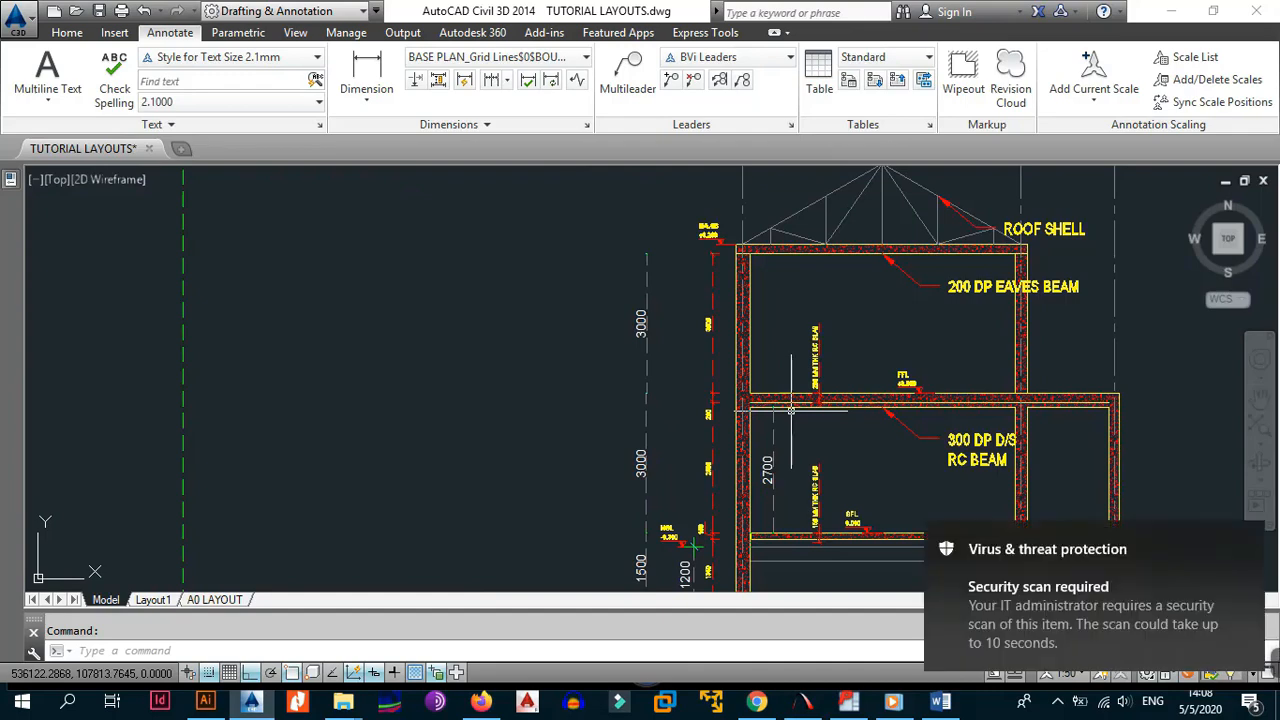
{"action": "left_click", "coordinate": [1249, 539]}
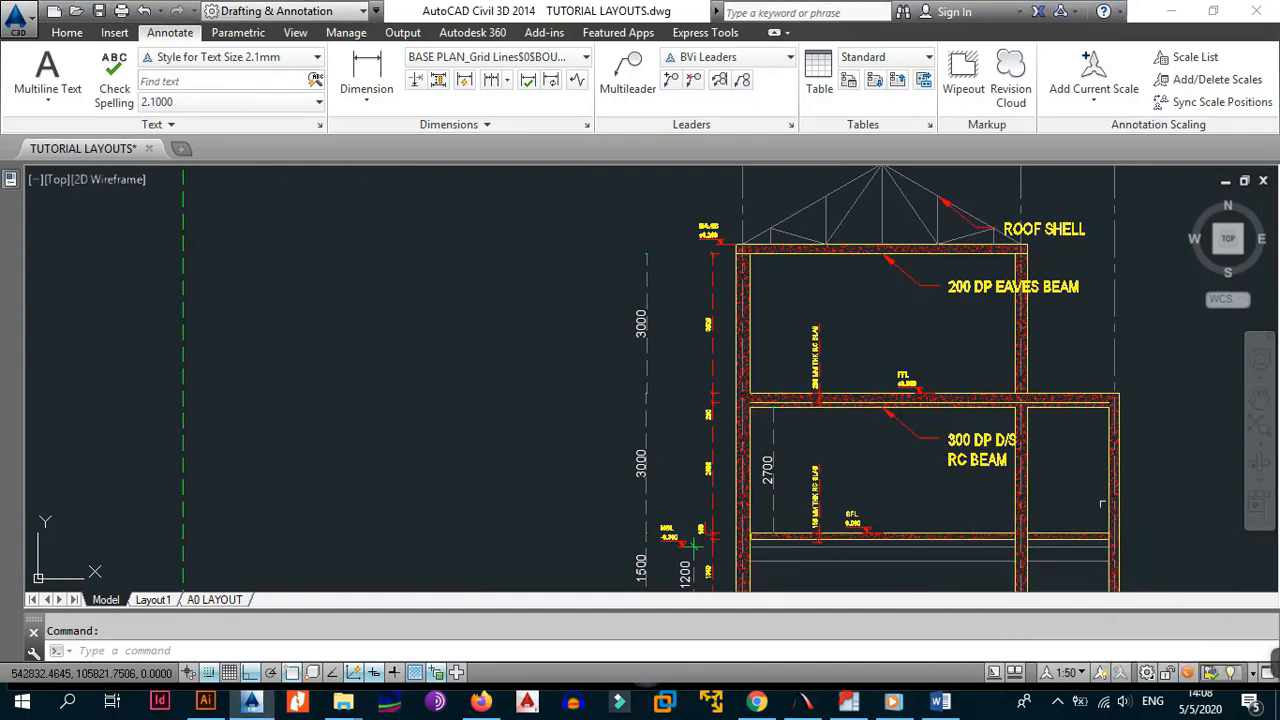
{"action": "middle_click_drag", "start_coordinate": [1088, 529], "coordinate": [1022, 467]}
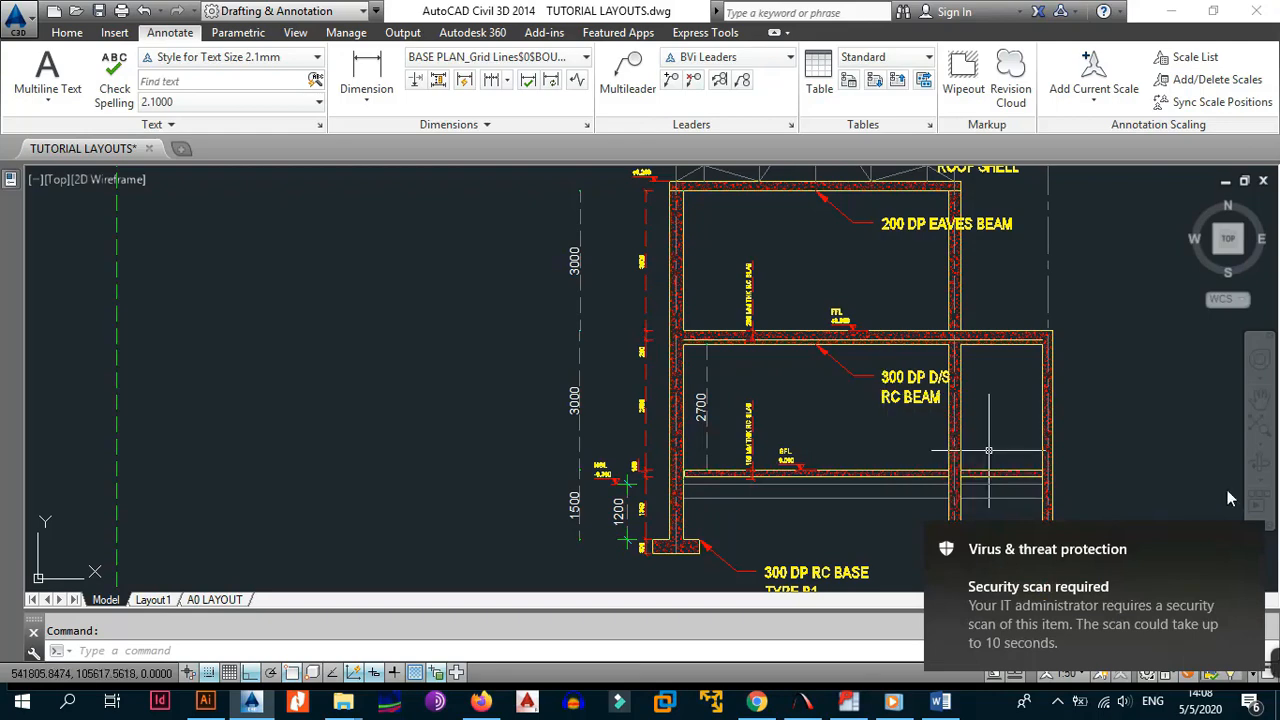
{"action": "left_click", "coordinate": [1252, 541]}
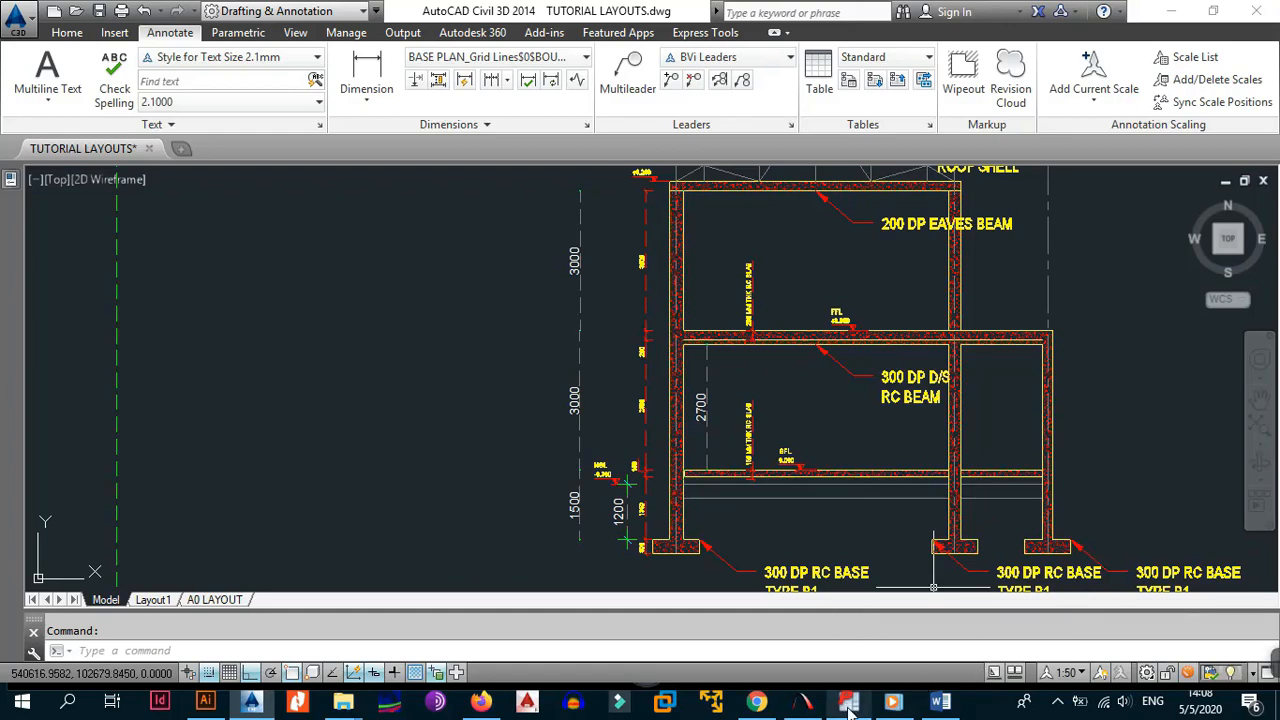
{"action": "mouse_move", "coordinate": [849, 708]}
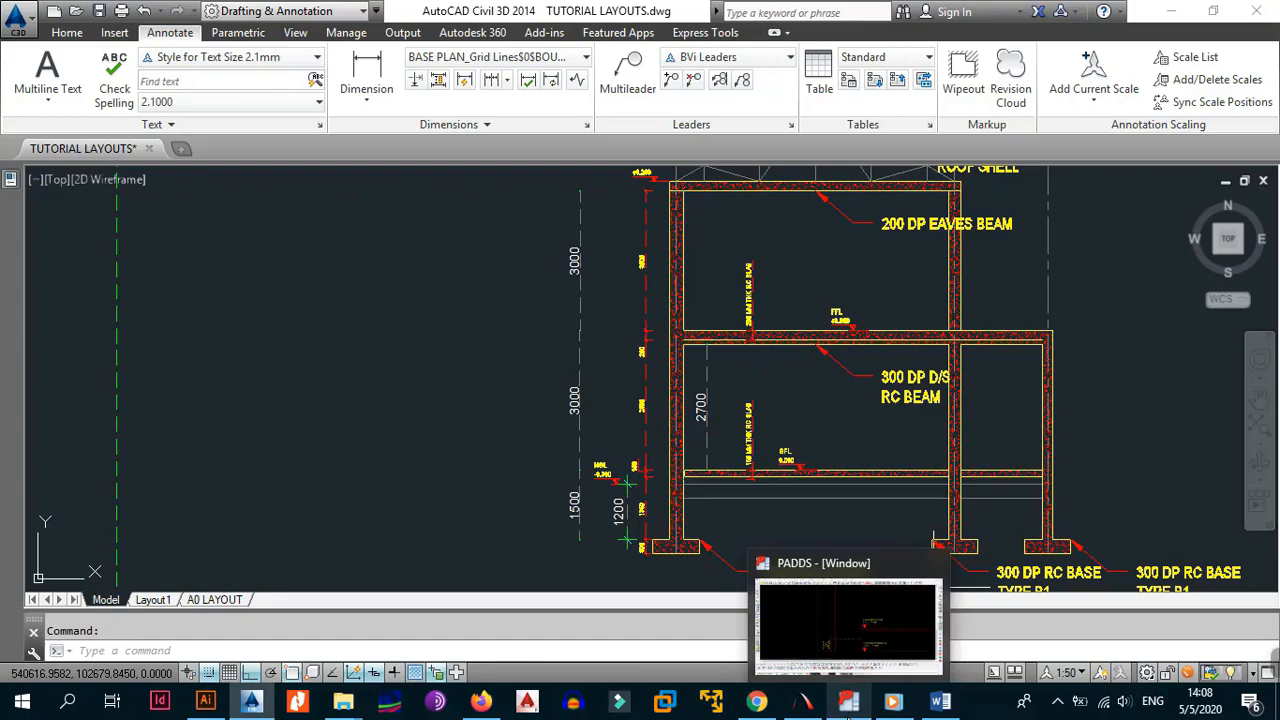
{"action": "left_click", "coordinate": [852, 637]}
- Add a parallel construction line 2000 mm above the foundation base line
{"action": "scroll", "coordinate": [823, 371], "scroll_direction": "down", "scroll_amount": 2}
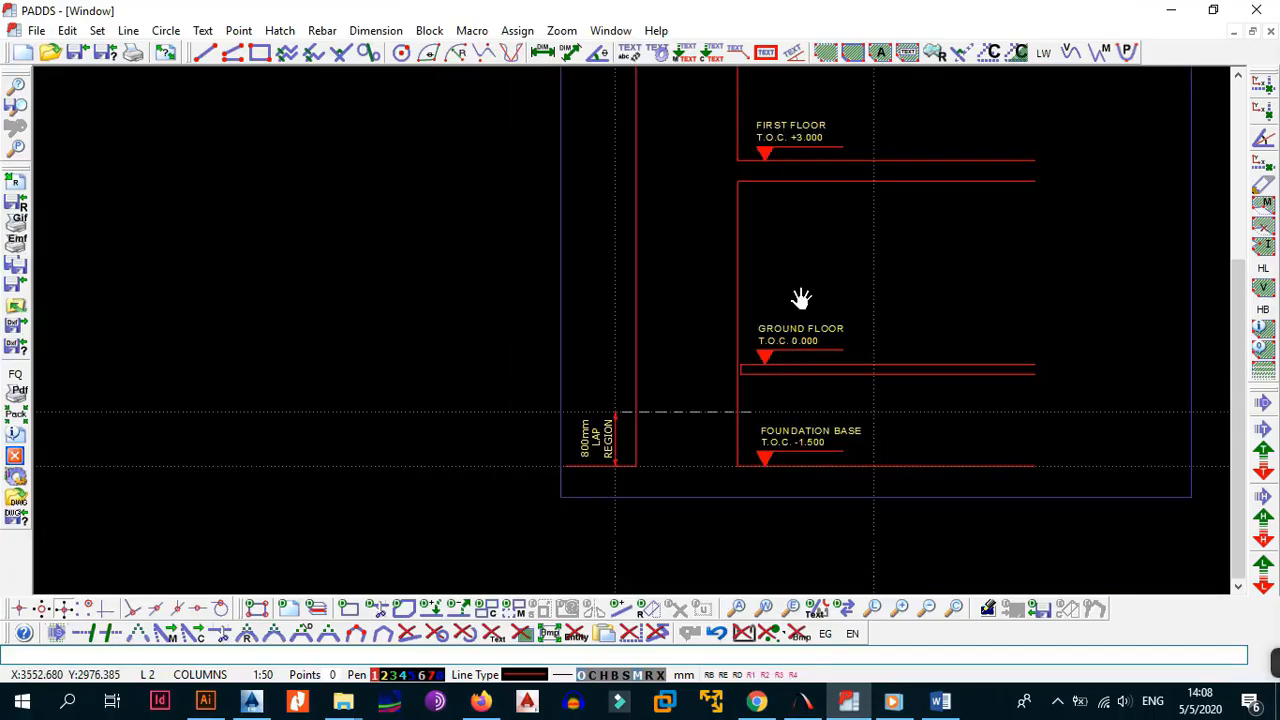
{"action": "mouse_move", "coordinate": [803, 297]}
{"action": "middle_mouse_down"}
{"action": "mouse_move", "coordinate": [795, 387]}
{"action": "mouse_move", "coordinate": [780, 366]}
{"action": "mouse_move", "coordinate": [786, 437]}
{"action": "mouse_move", "coordinate": [723, 463]}
{"action": "mouse_move", "coordinate": [705, 415]}
{"action": "middle_mouse_up"}
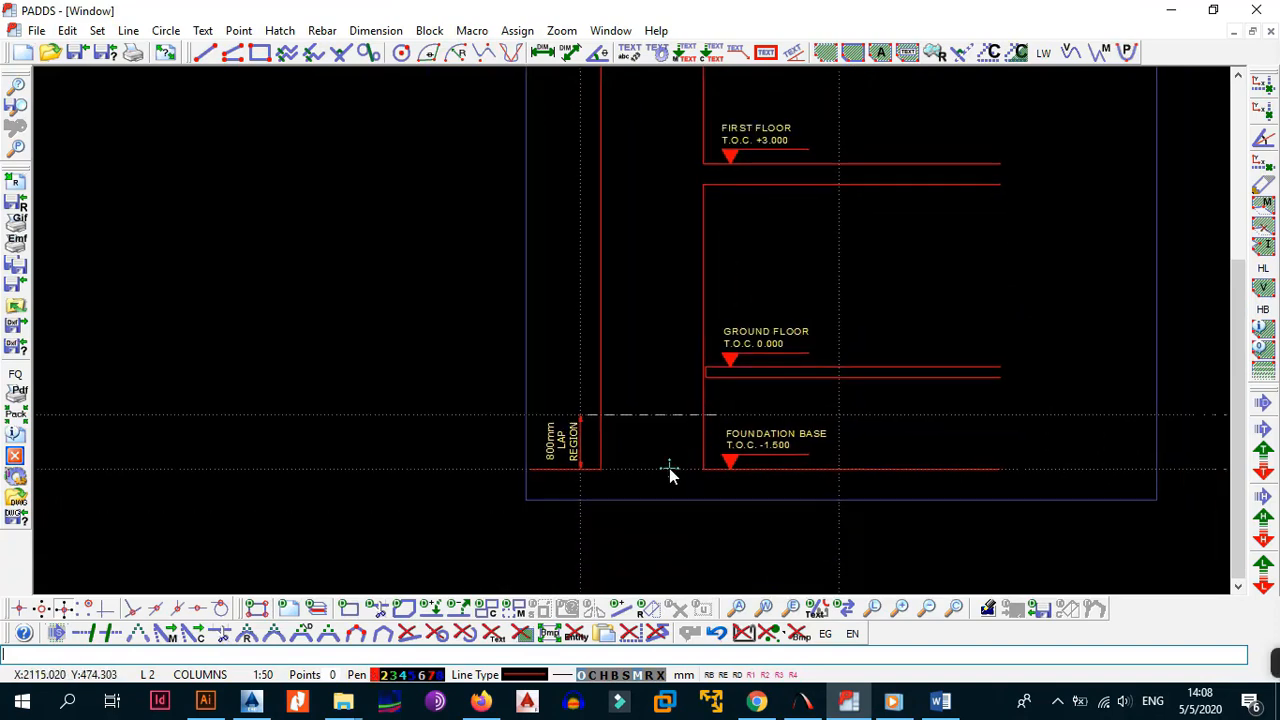
{"action": "scroll", "coordinate": [669, 468], "scroll_direction": "up", "scroll_amount": 2}
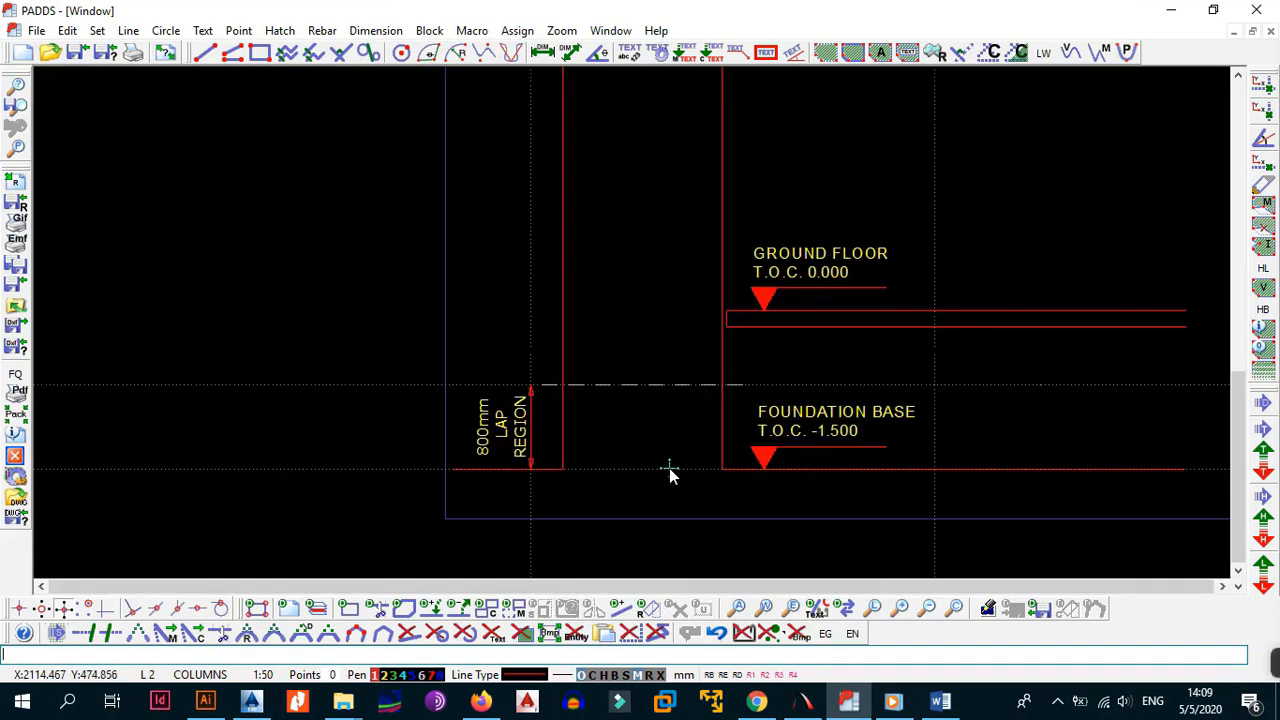
{"action": "key", "text": "alt+l"}
{"action": "key", "text": "p"}
{"action": "left_click", "coordinate": [646, 469]}
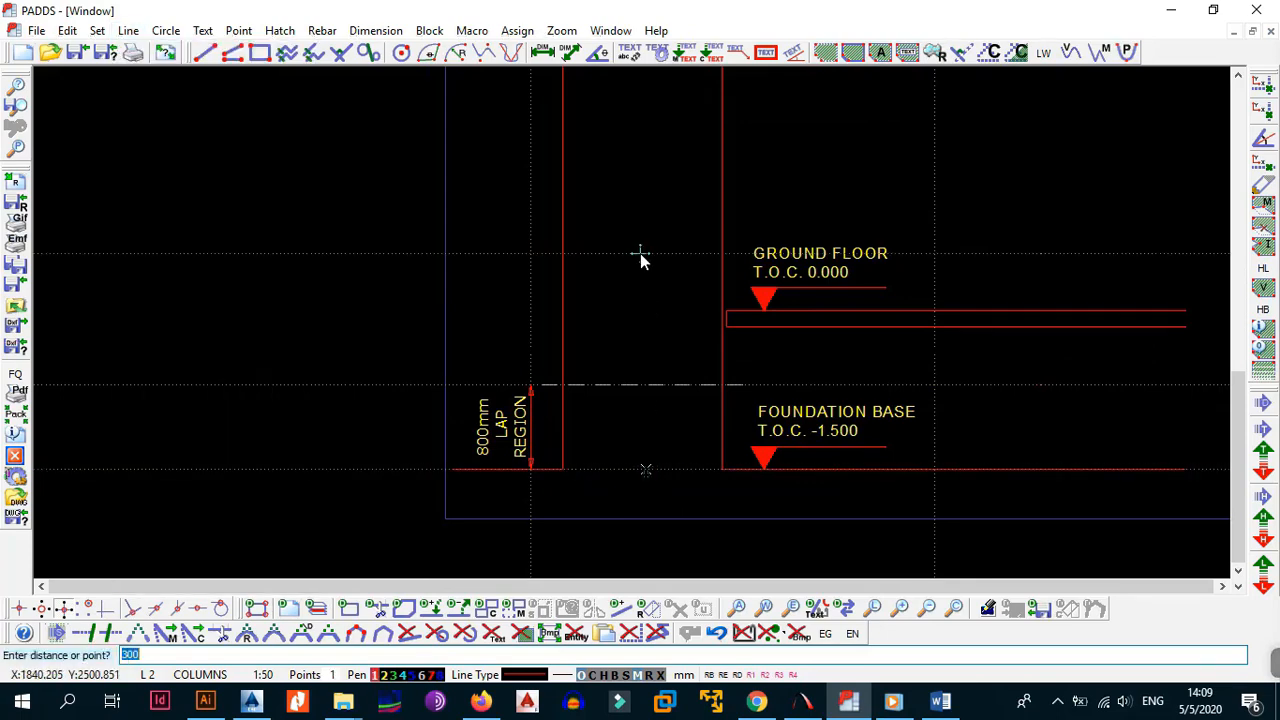
{"action": "type", "text": "2000"}
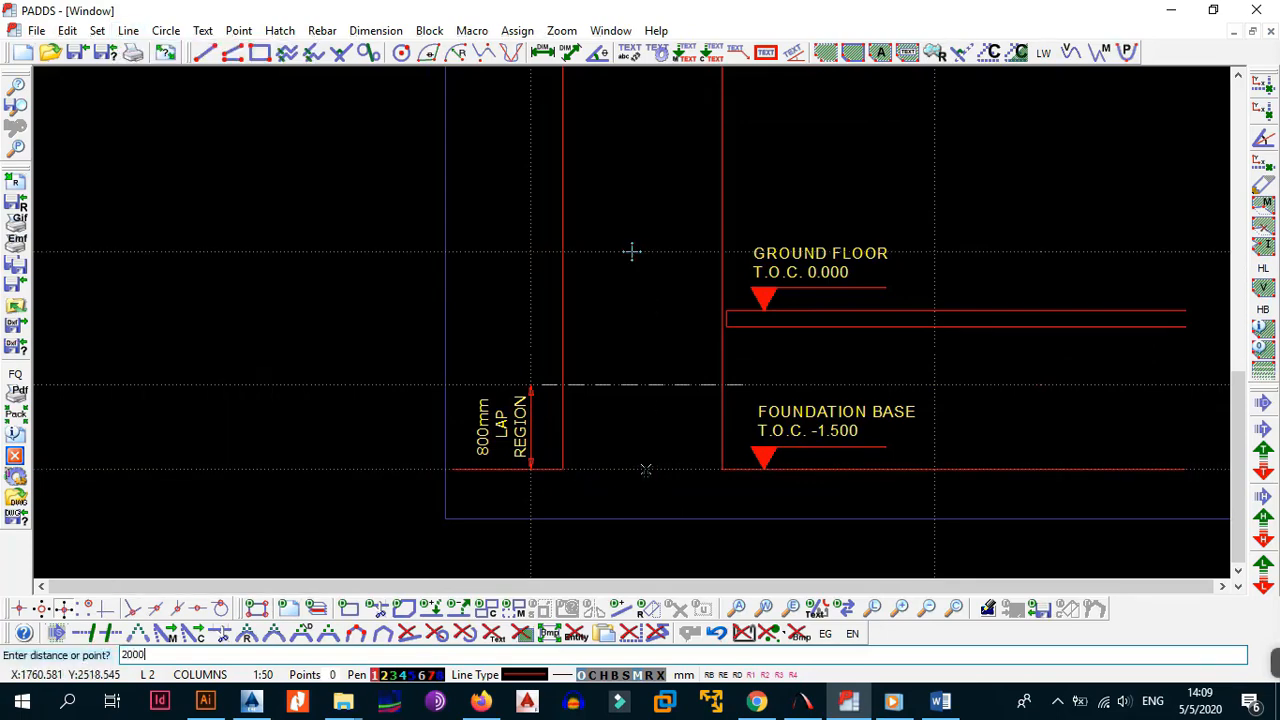
{"action": "scroll", "coordinate": [717, 218], "scroll_direction": "down", "scroll_amount": 3}
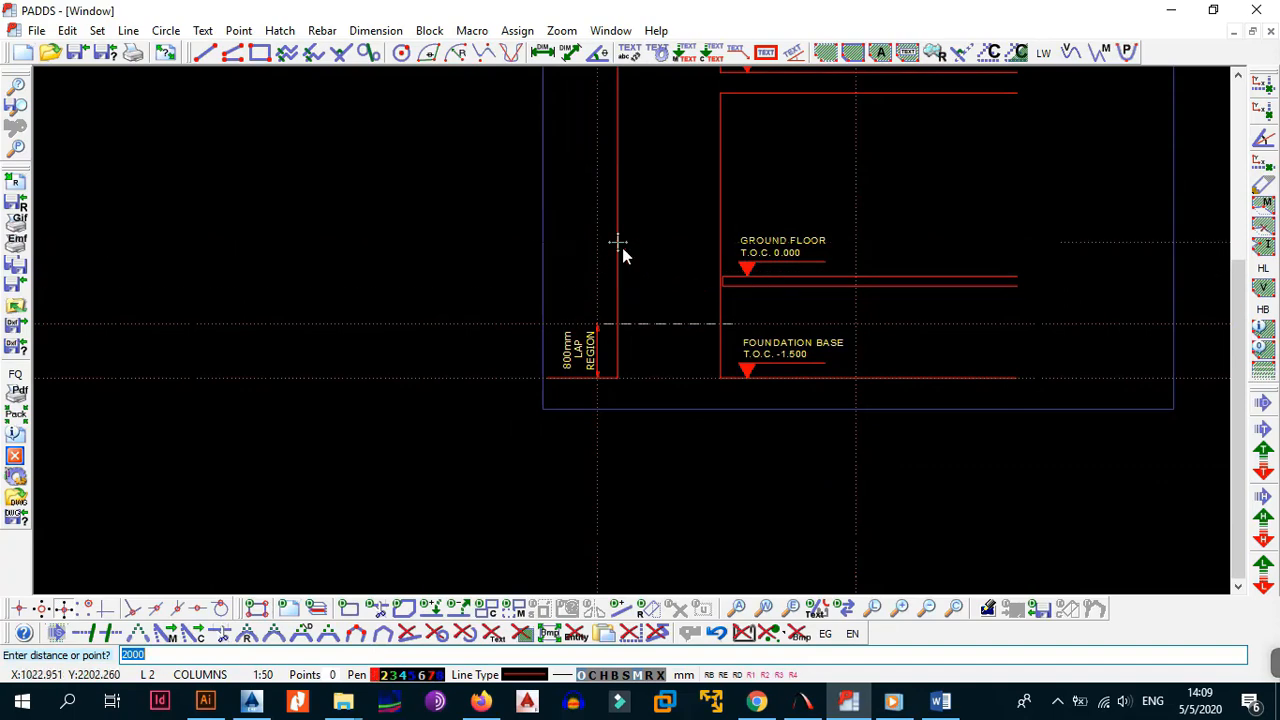
{"action": "scroll", "coordinate": [622, 247], "scroll_direction": "up", "scroll_amount": 3}
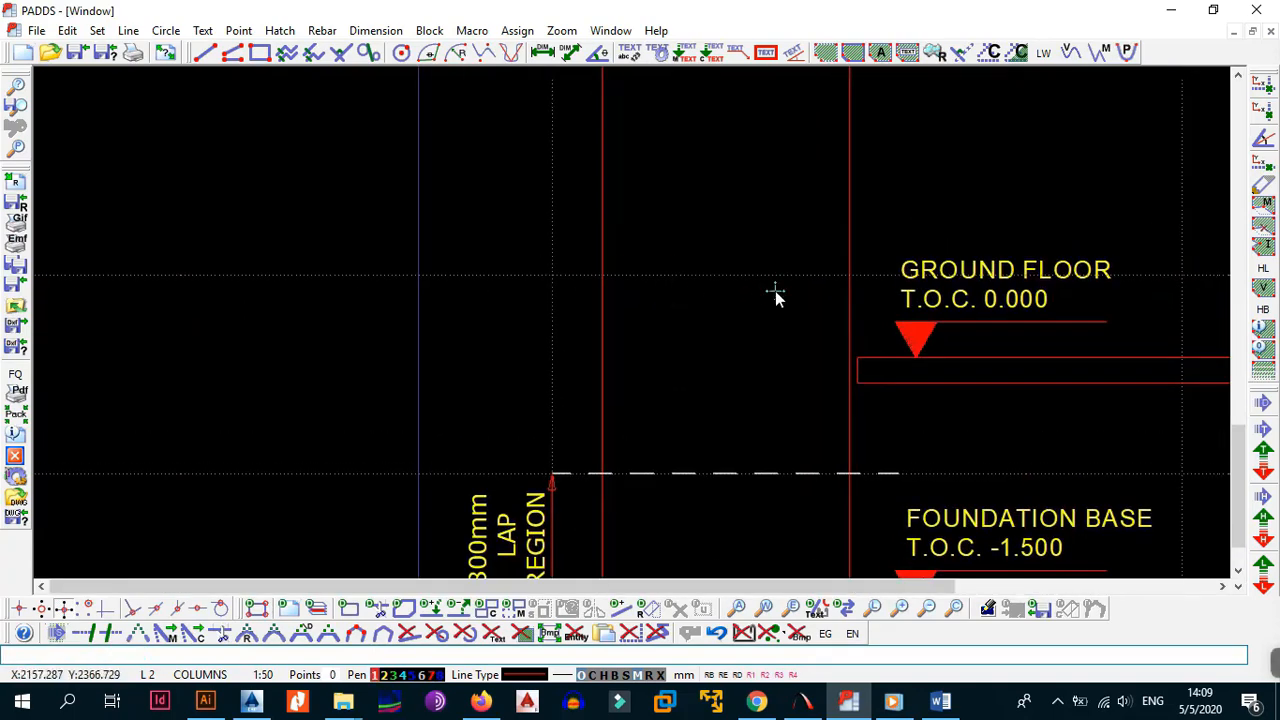
- Draw a horizontal line about 2205 mm long across the column along the new construction line
{"action": "key", "text": "alt+l"}
{"action": "key", "text": "l"}
{"action": "left_click", "coordinate": [552, 274]}
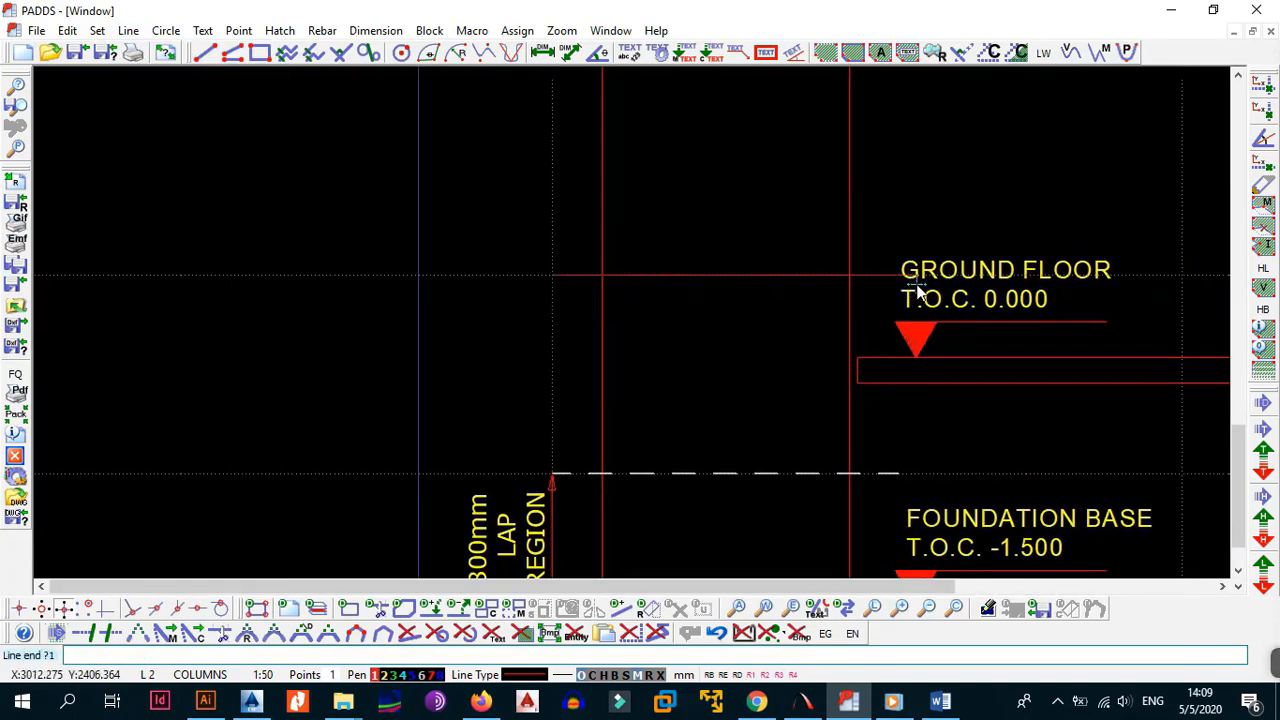
{"action": "left_click", "coordinate": [917, 285]}
- Set the new horizontal line across the column to pen 2 with a long-and-short dashed line style
{"action": "key", "text": "alt+e"}
{"action": "key", "text": "i"}
{"action": "left_click", "coordinate": [749, 265]}
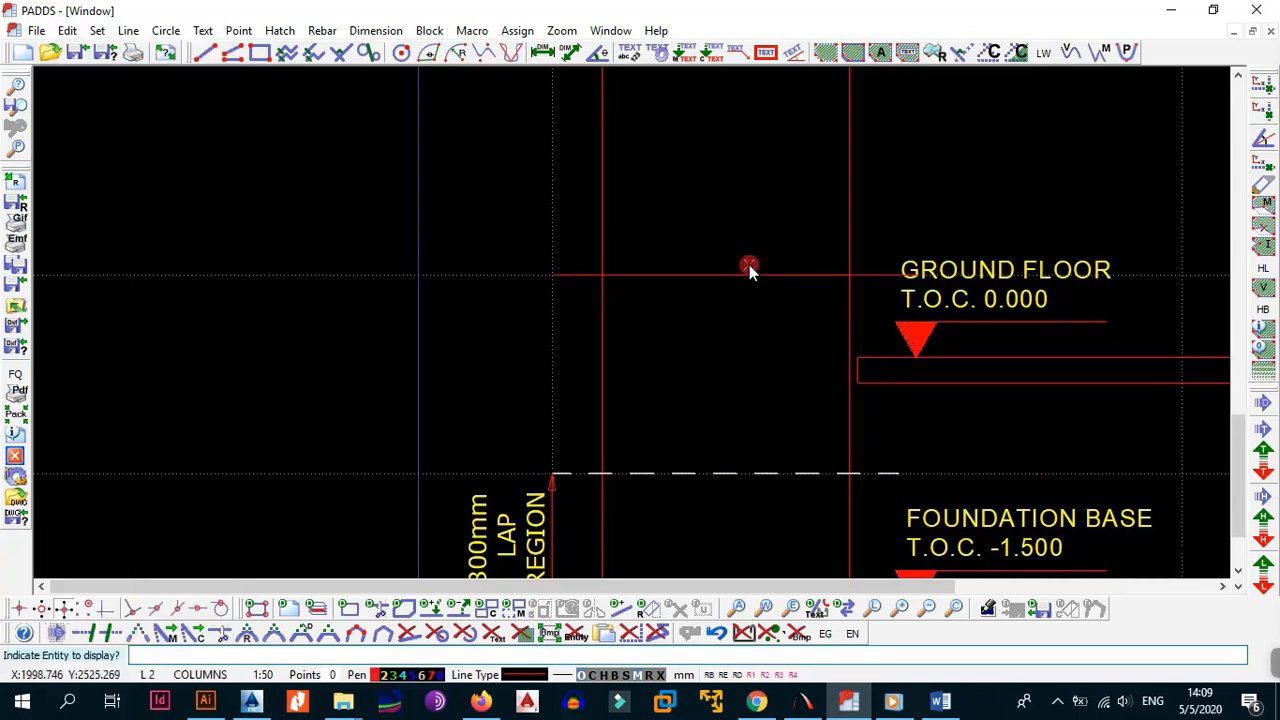
{"action": "key", "text": "alt+e"}
{"action": "left_click", "coordinate": [732, 288]}
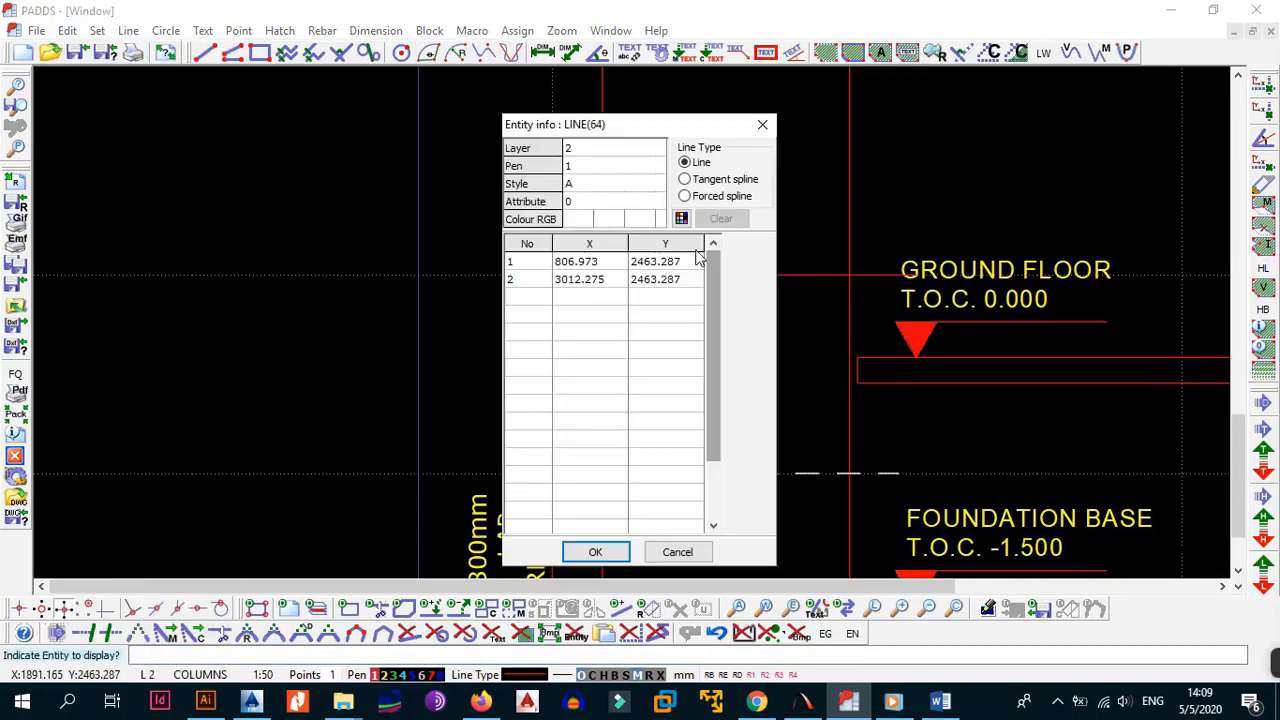
{"action": "left_click", "coordinate": [658, 168]}
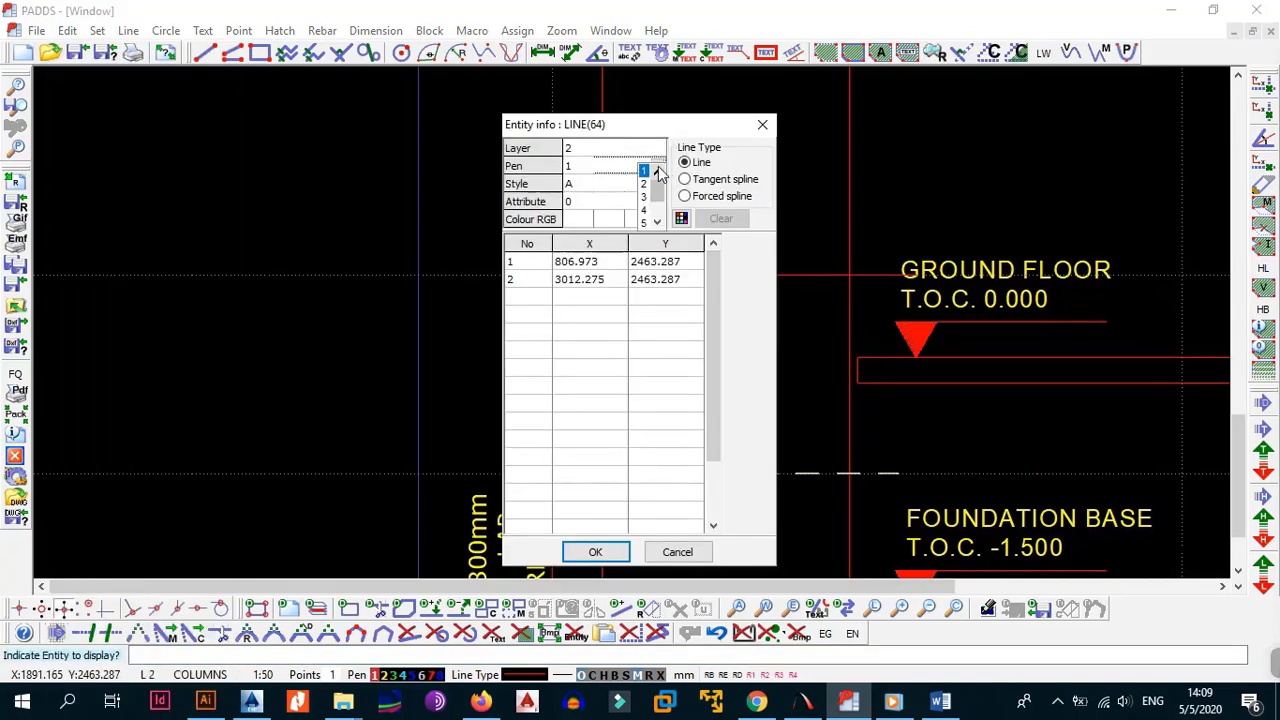
{"action": "left_click", "coordinate": [658, 184]}
{"action": "left_click", "coordinate": [658, 185]}
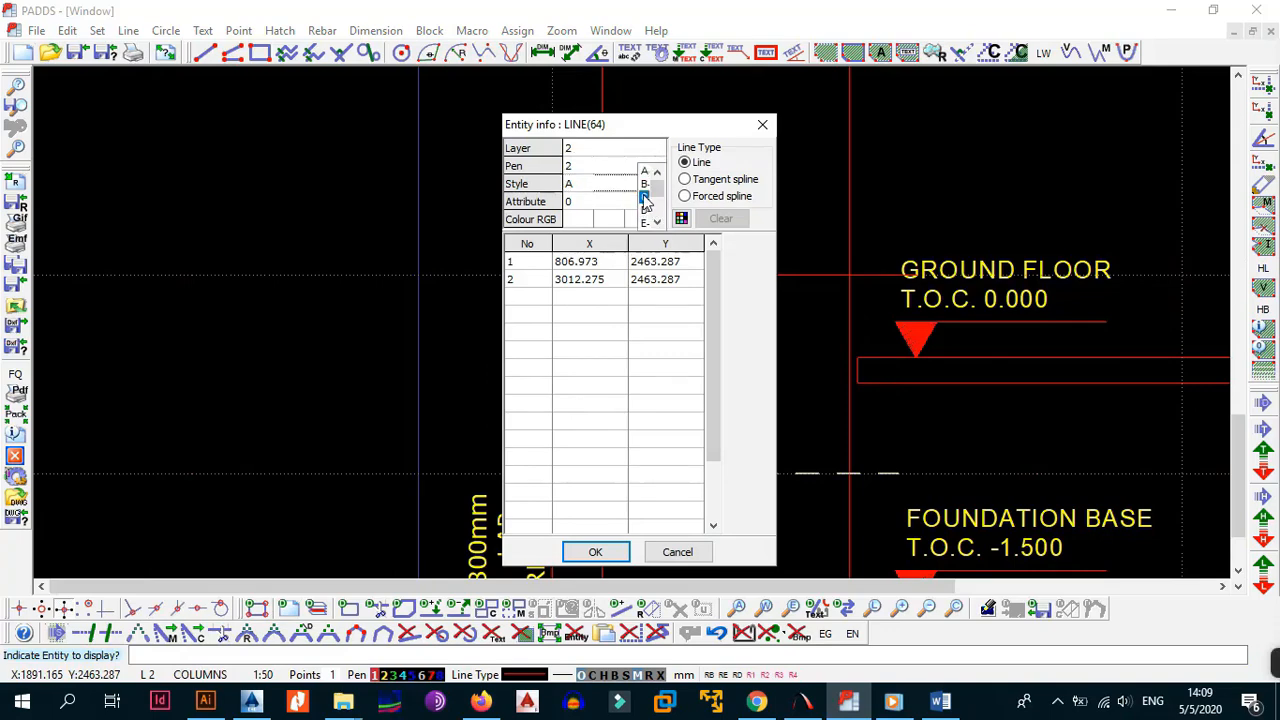
{"action": "left_click", "coordinate": [645, 208]}
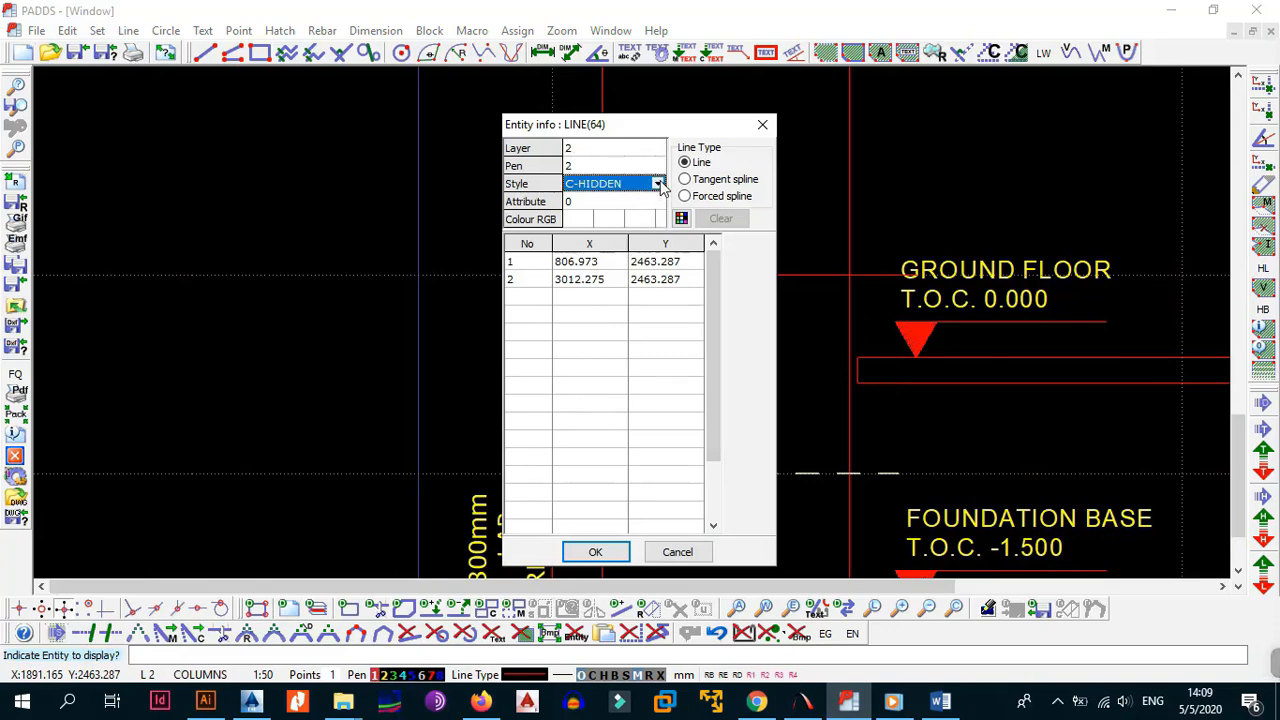
{"action": "left_click", "coordinate": [597, 551]}
{"action": "scroll", "coordinate": [694, 331], "scroll_direction": "down", "scroll_amount": 5}
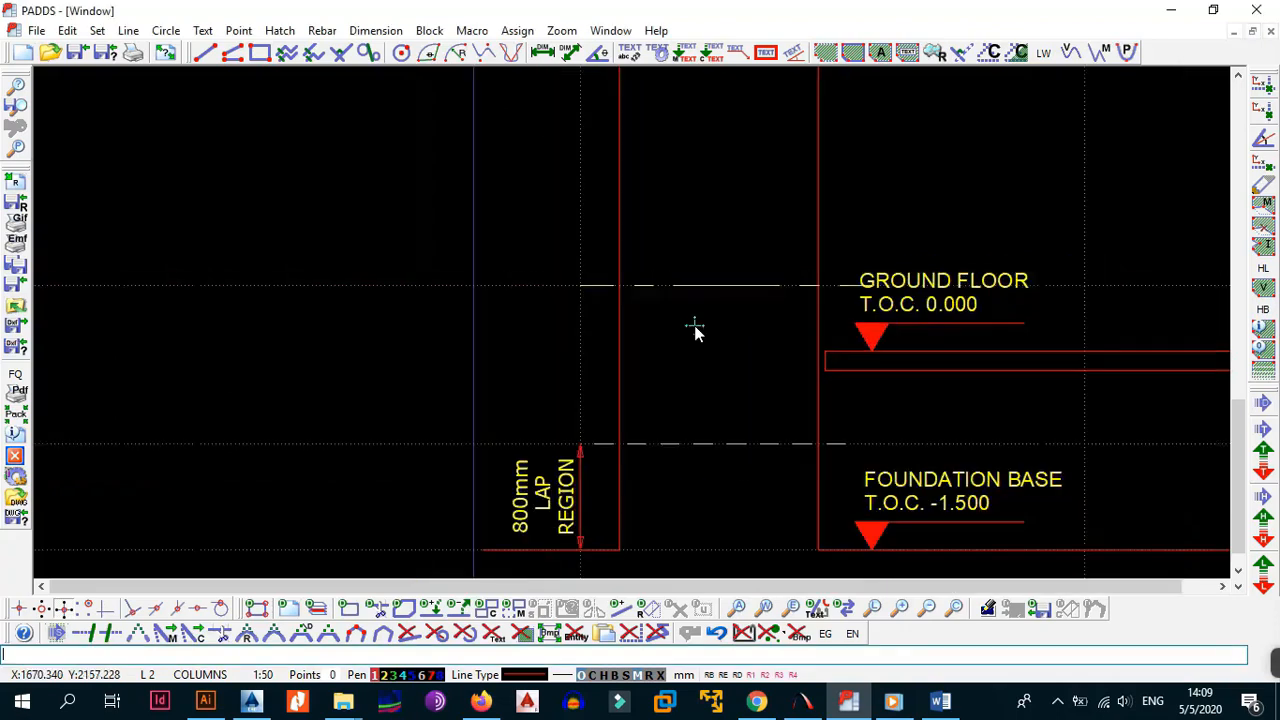
{"action": "scroll", "coordinate": [757, 390], "scroll_direction": "up", "scroll_amount": 3}
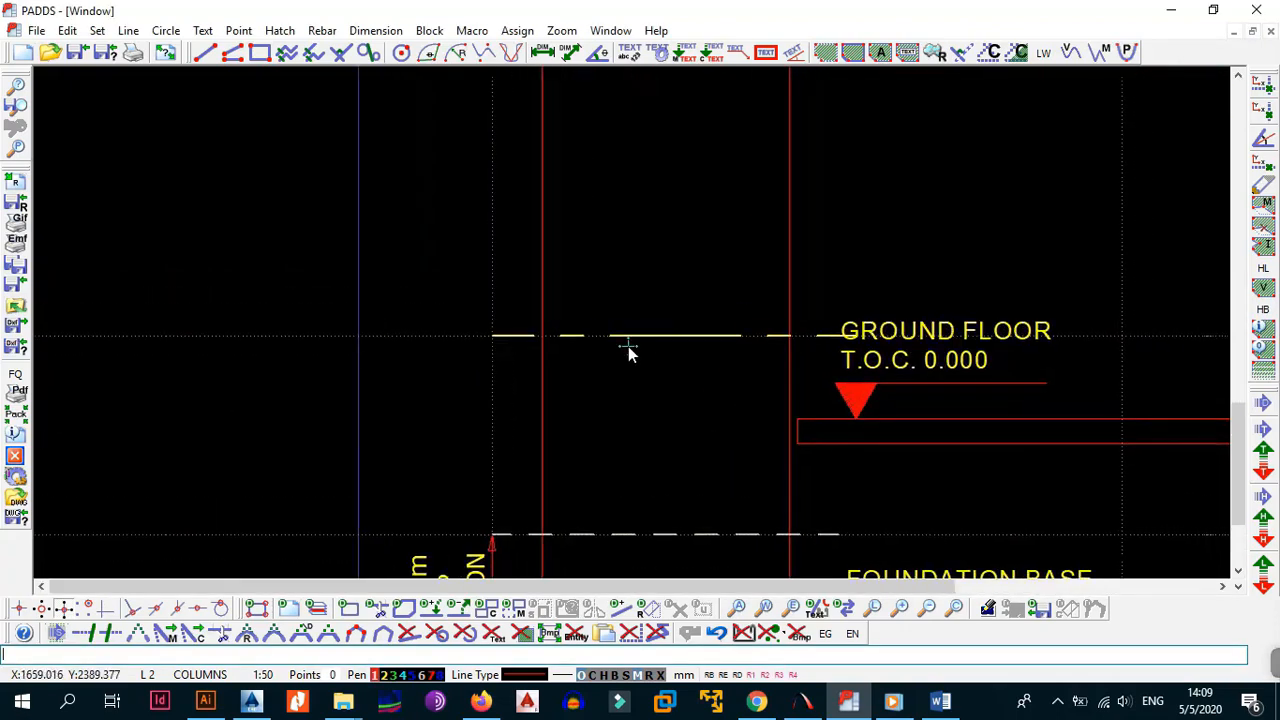
{"action": "scroll", "coordinate": [703, 345], "scroll_direction": "down", "scroll_amount": 2}
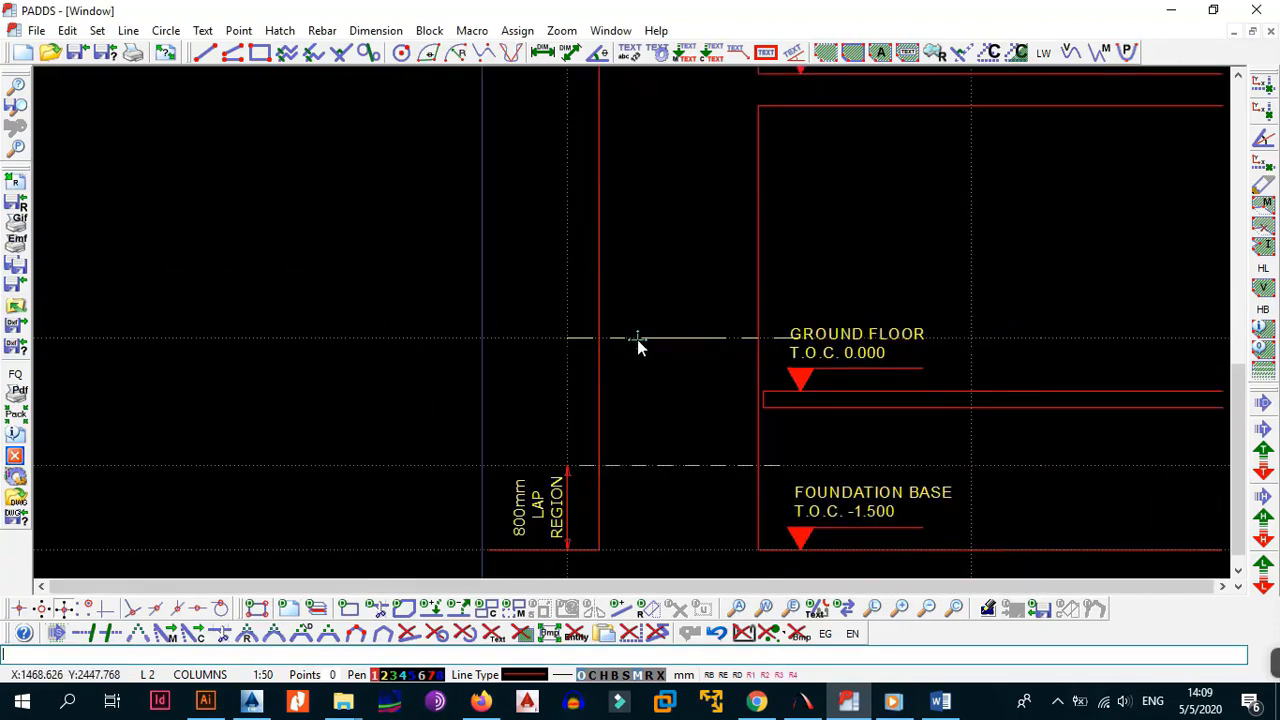
{"action": "scroll", "coordinate": [640, 345], "scroll_direction": "up", "scroll_amount": 1}
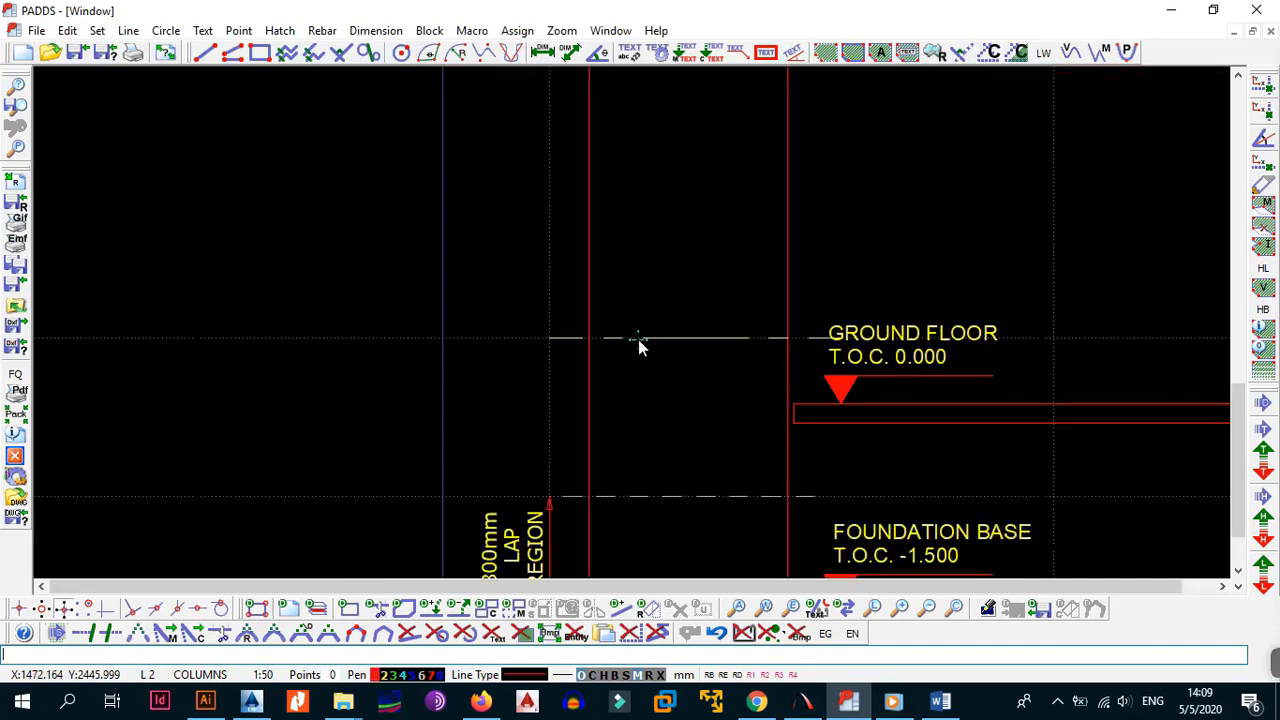
{"action": "scroll", "coordinate": [717, 334], "scroll_direction": "down", "scroll_amount": 5}
{"action": "scroll", "coordinate": [719, 344], "scroll_direction": "up", "scroll_amount": 3}
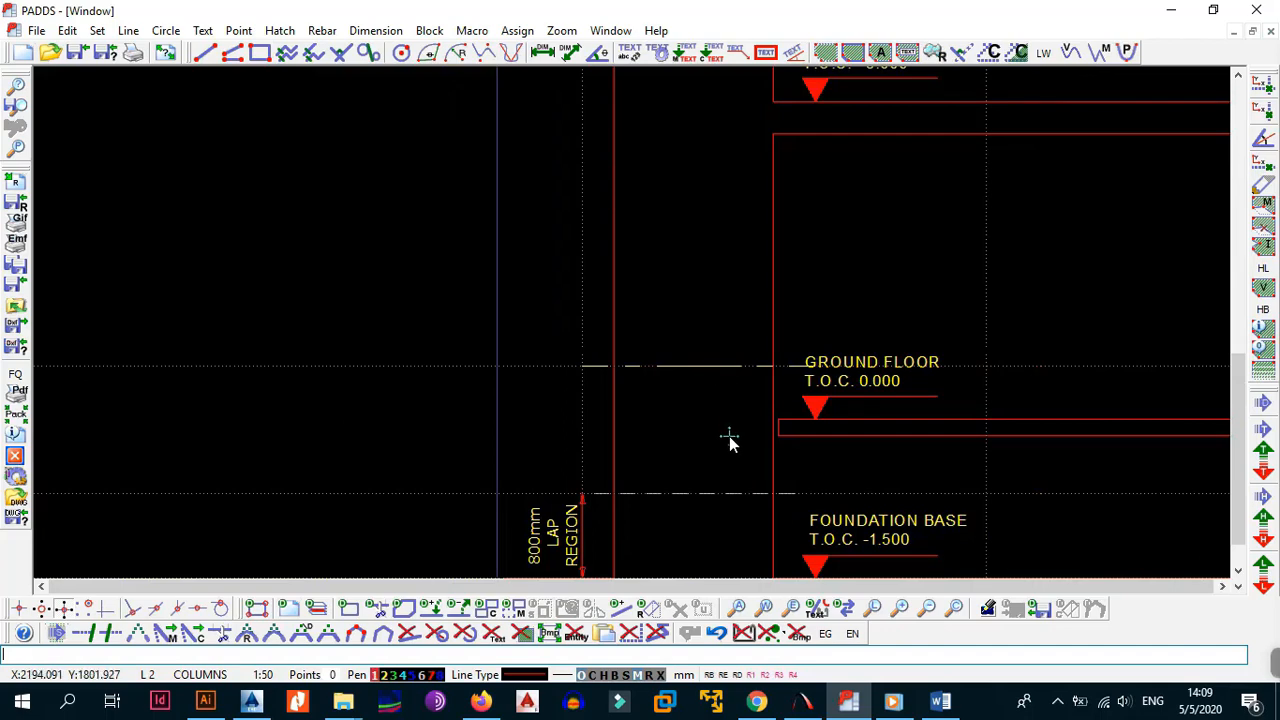
- Open SumatraPDF and consult Table D.1 on minimum bond and lap lengths in the SANS-10144 document
{"action": "left_click", "coordinate": [67, 704]}
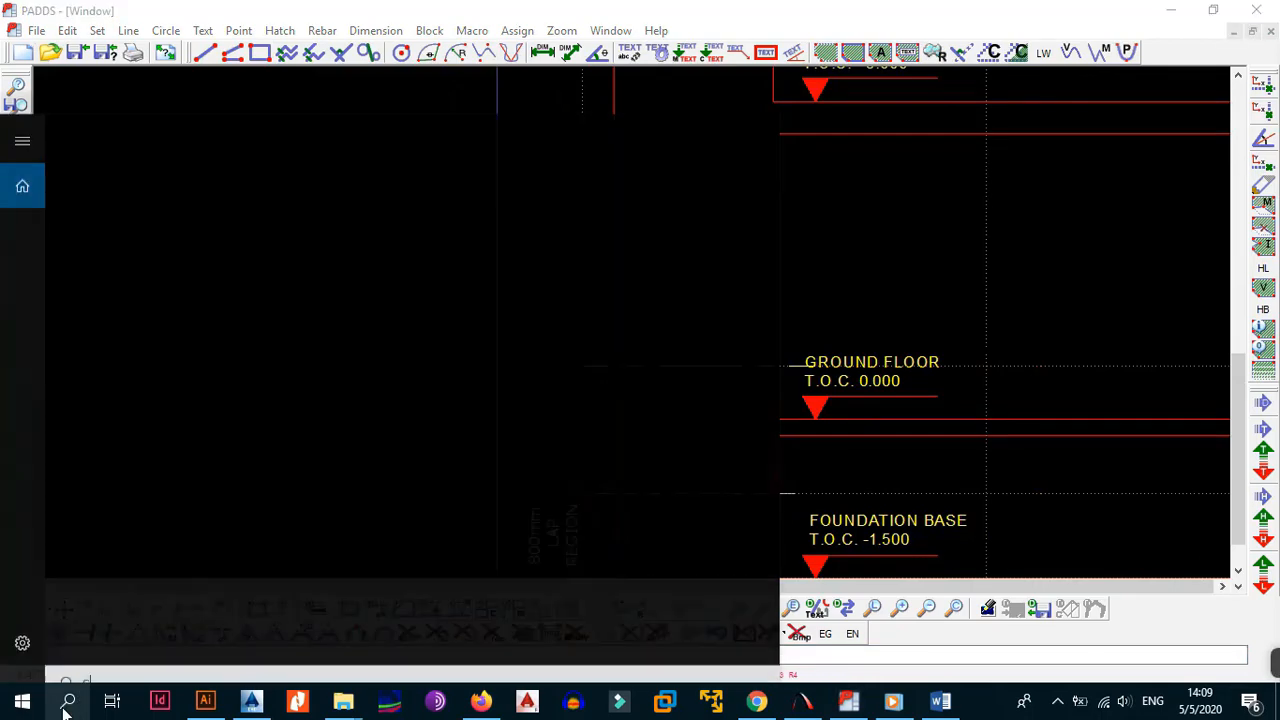
{"action": "type", "text": "SUM"}
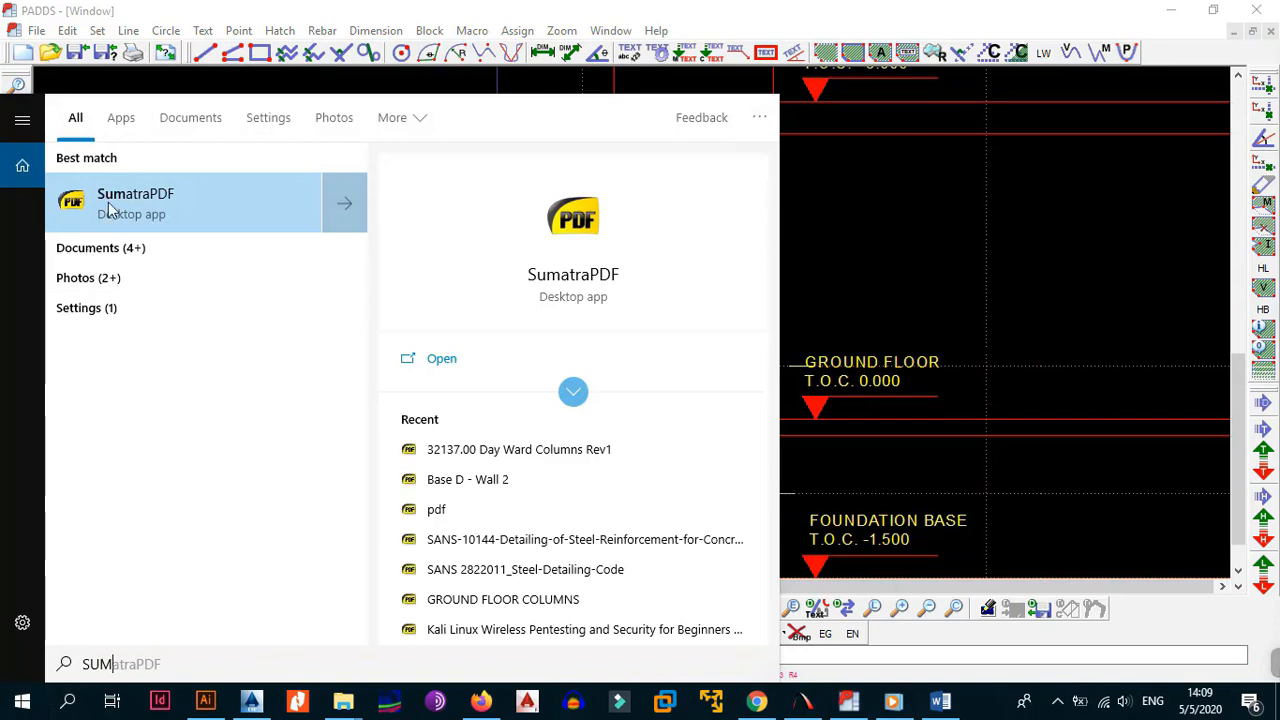
{"action": "left_click", "coordinate": [107, 205]}
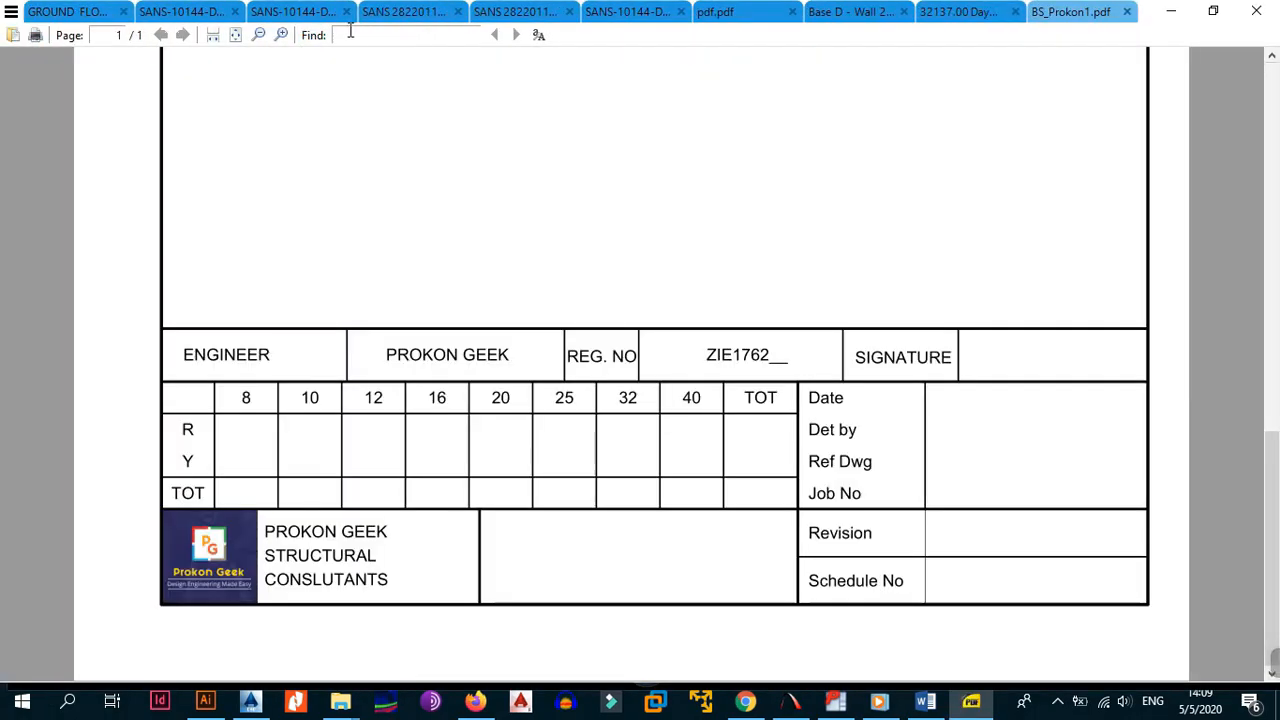
{"action": "left_click", "coordinate": [178, 11]}
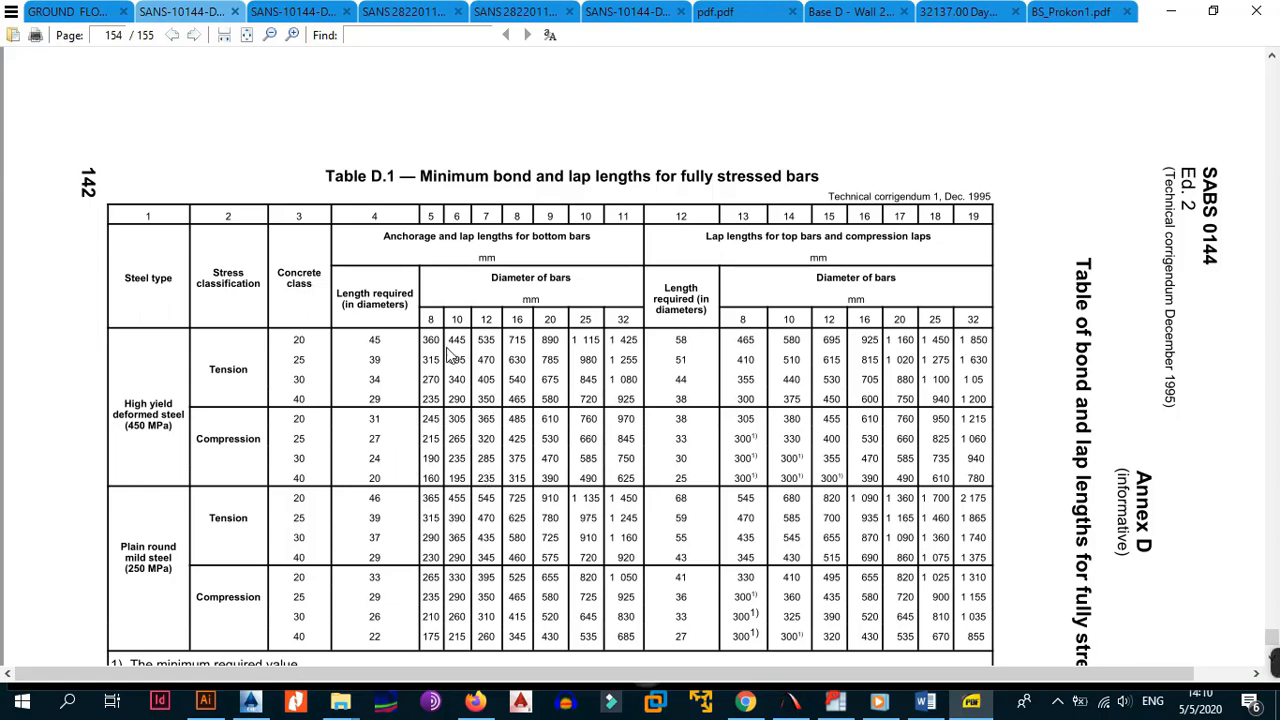
- Go back through the second SANS-10144 document to the column chart of vertical bars and stirrup spacing on page 89
{"action": "left_click", "coordinate": [248, 11]}
{"action": "scroll", "coordinate": [537, 449], "scroll_direction": "up", "scroll_amount": 10}
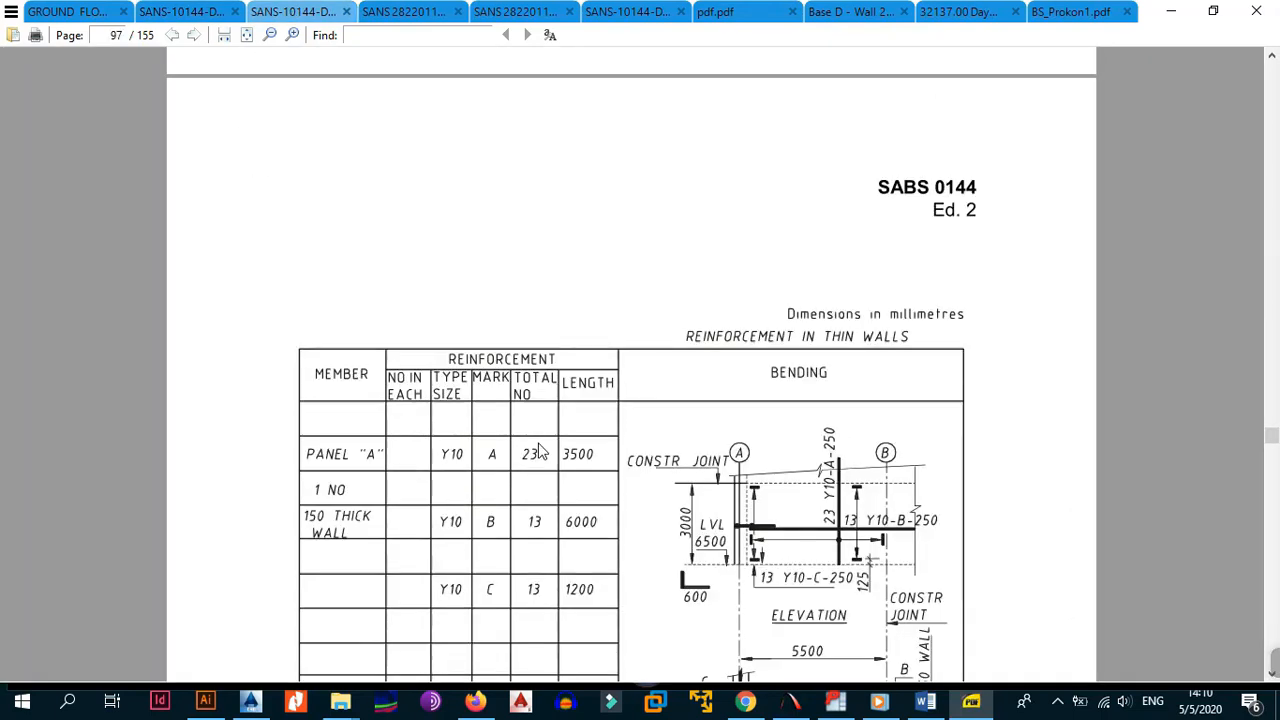
{"action": "scroll", "coordinate": [540, 450], "scroll_direction": "up", "scroll_amount": 10}
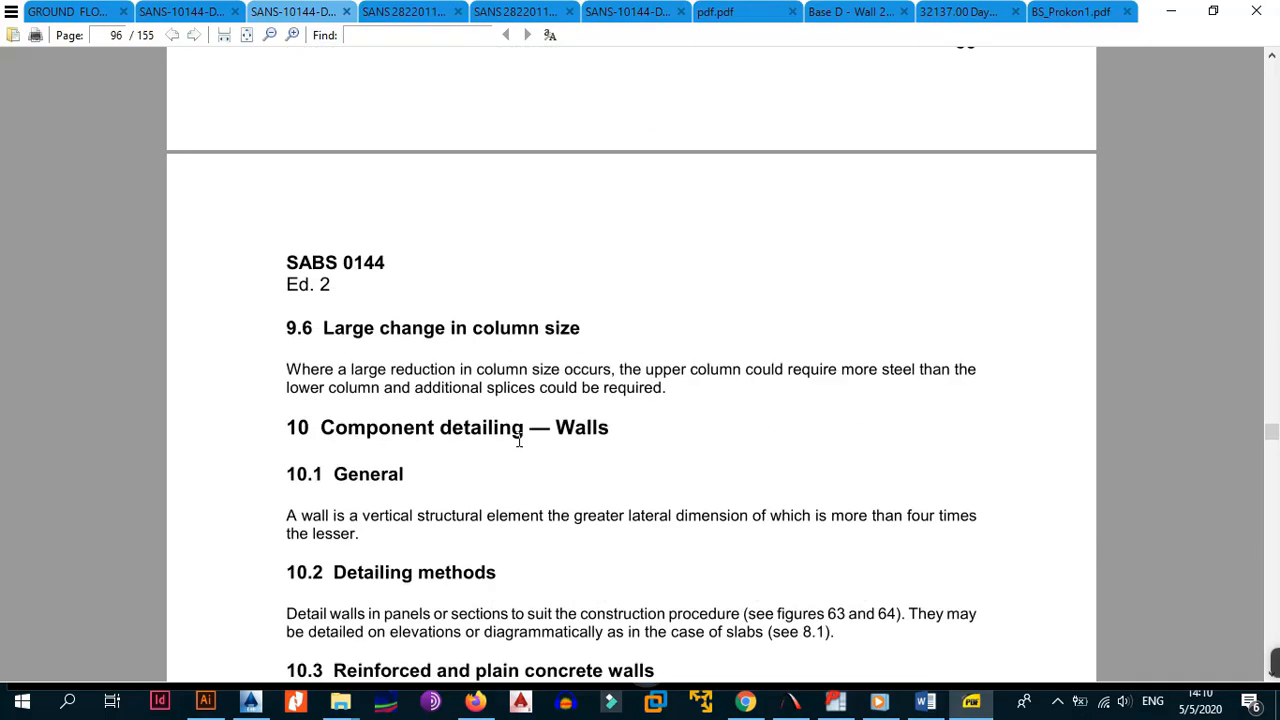
{"action": "scroll", "coordinate": [505, 443], "scroll_direction": "up", "scroll_amount": 15}
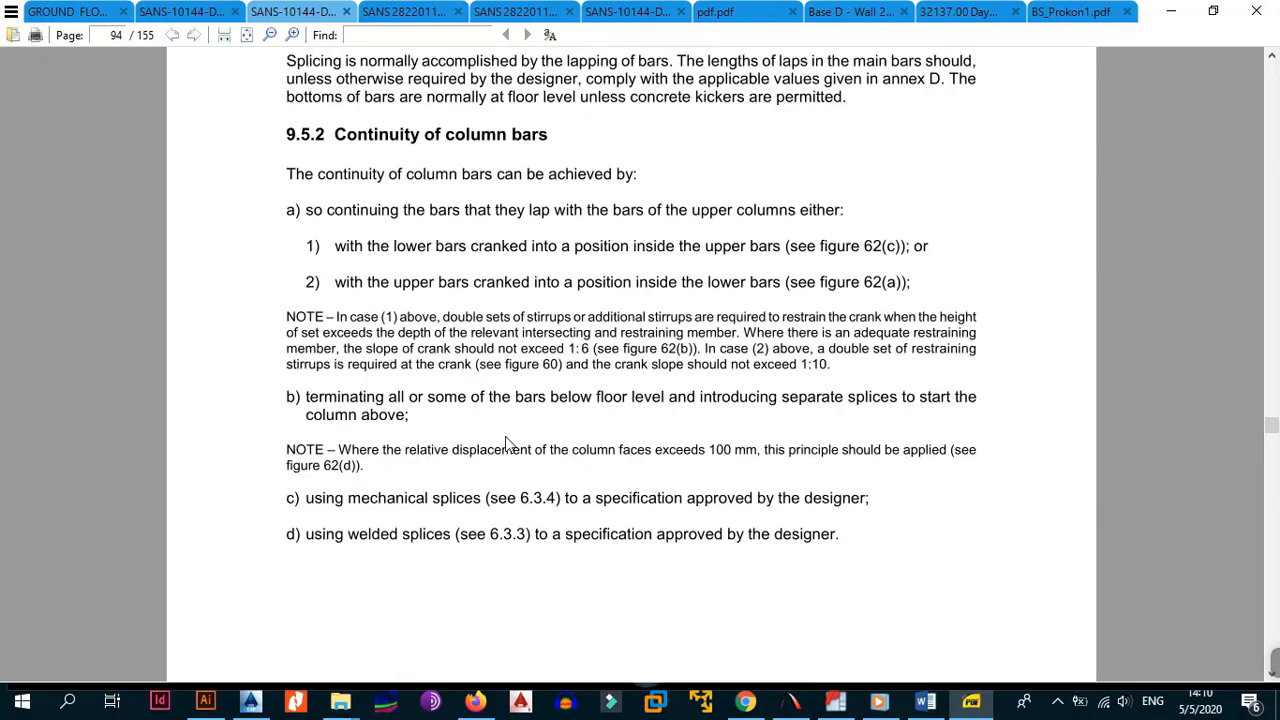
{"action": "scroll", "coordinate": [505, 443], "scroll_direction": "up", "scroll_amount": 15}
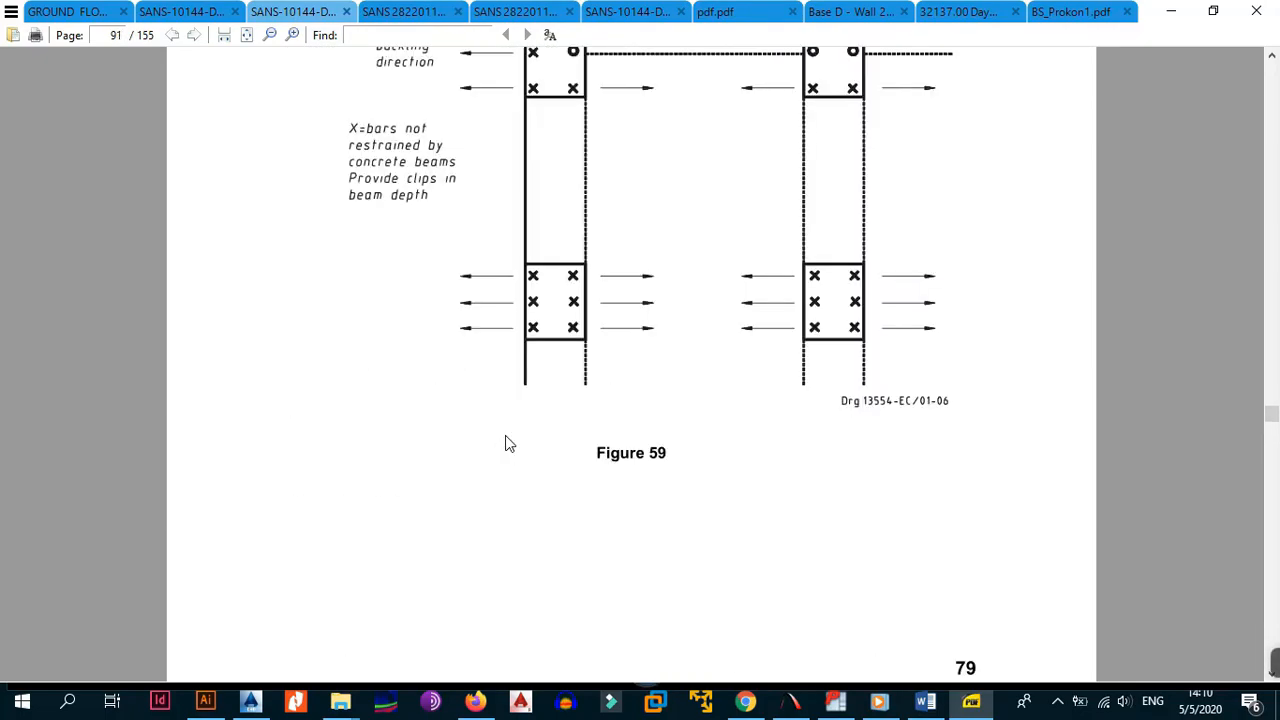
{"action": "scroll", "coordinate": [509, 440], "scroll_direction": "up", "scroll_amount": 10}
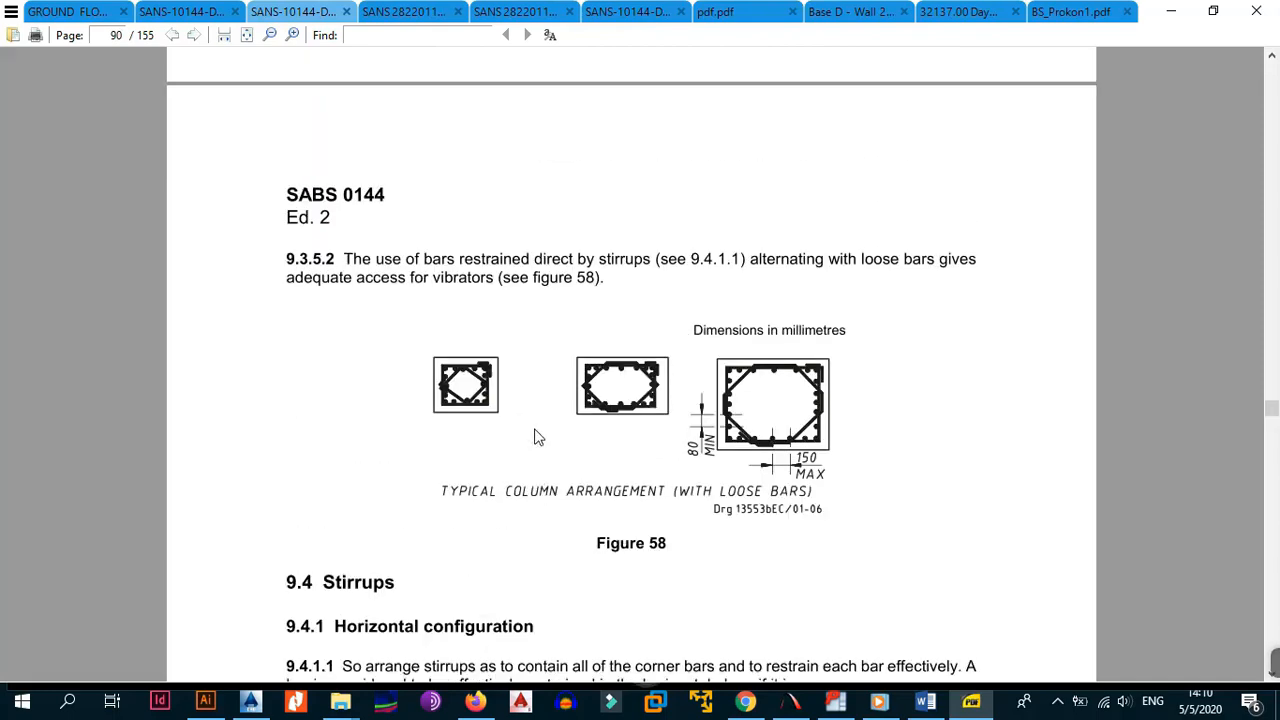
{"action": "scroll", "coordinate": [535, 430], "scroll_direction": "up", "scroll_amount": 2}
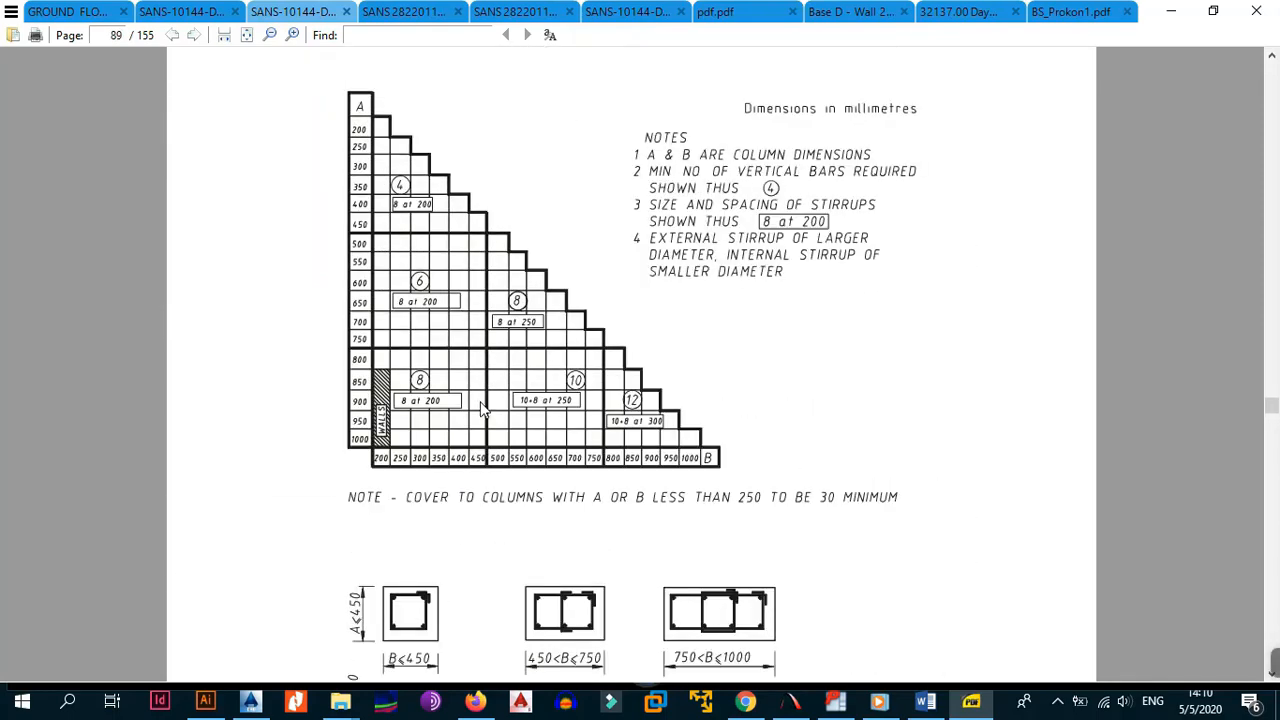
- Check lap lengths in Table D.1 of the first SANS-10144 document, and add a construction line in PADDS 650 mm above the long-and-short dashed line
{"action": "left_click", "coordinate": [181, 8]}
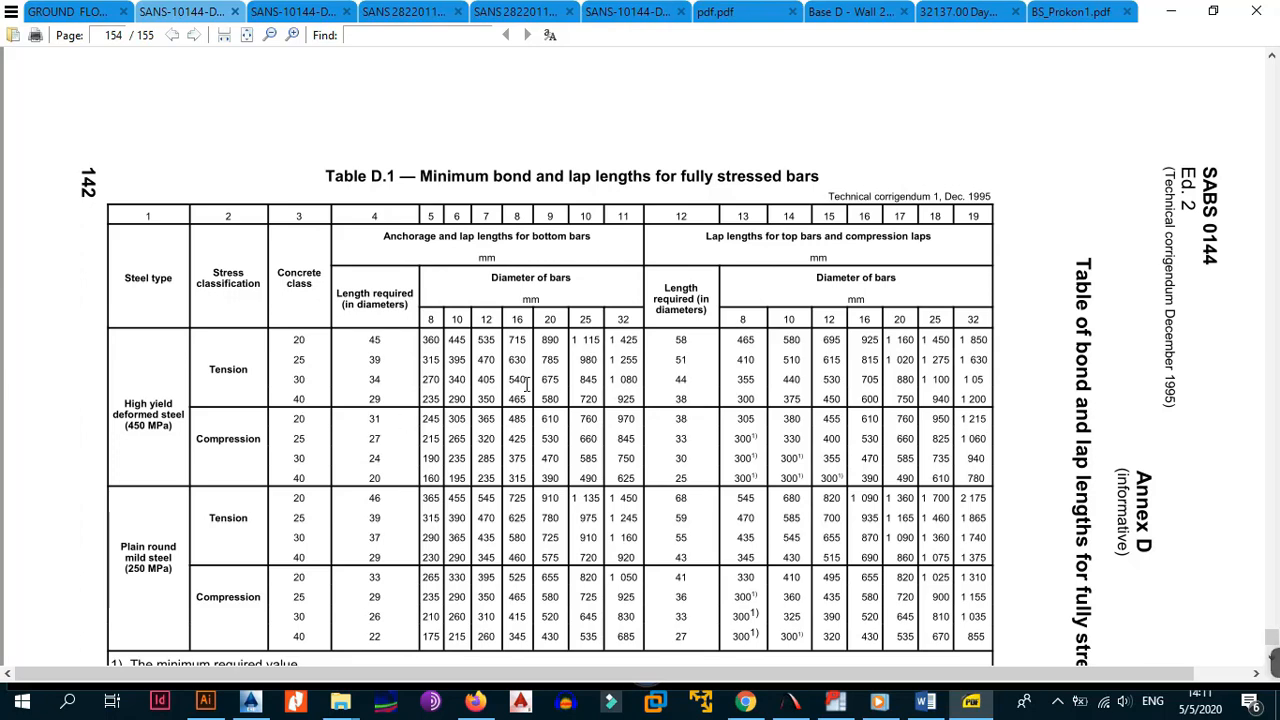
{"action": "left_click", "coordinate": [1171, 11]}
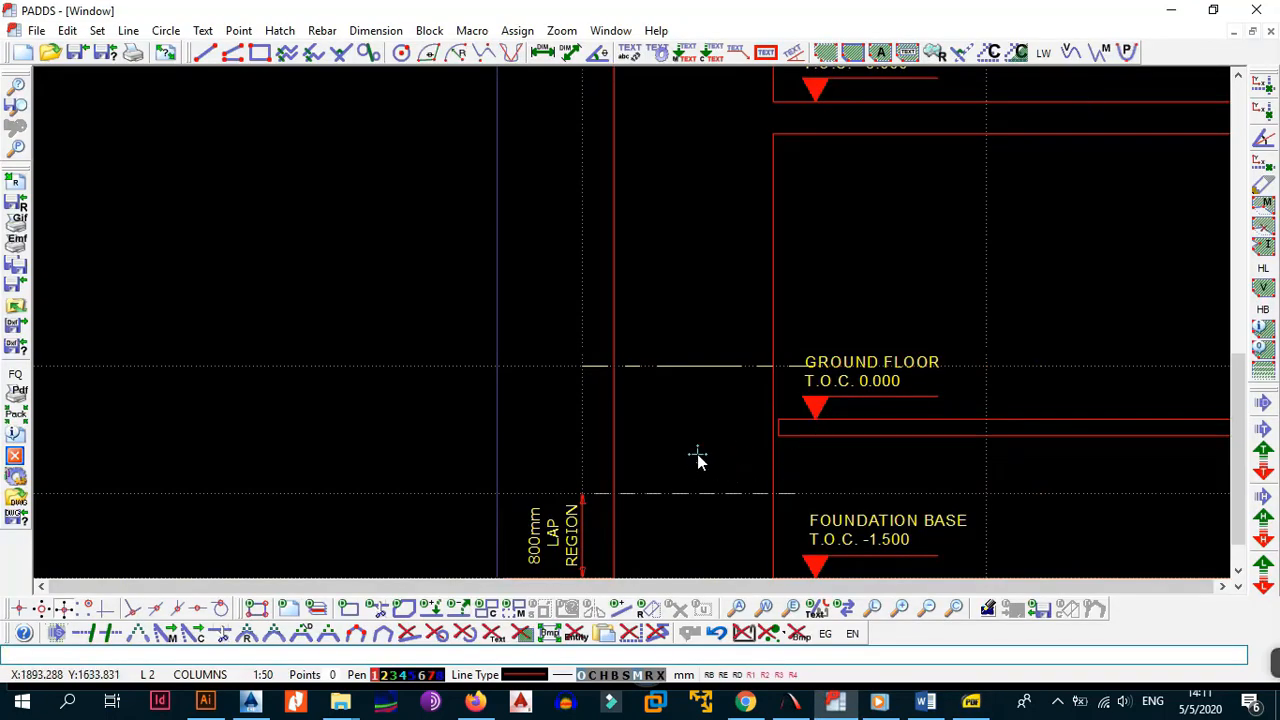
{"action": "key", "text": "alt+l"}
{"action": "key", "text": "Escape"}
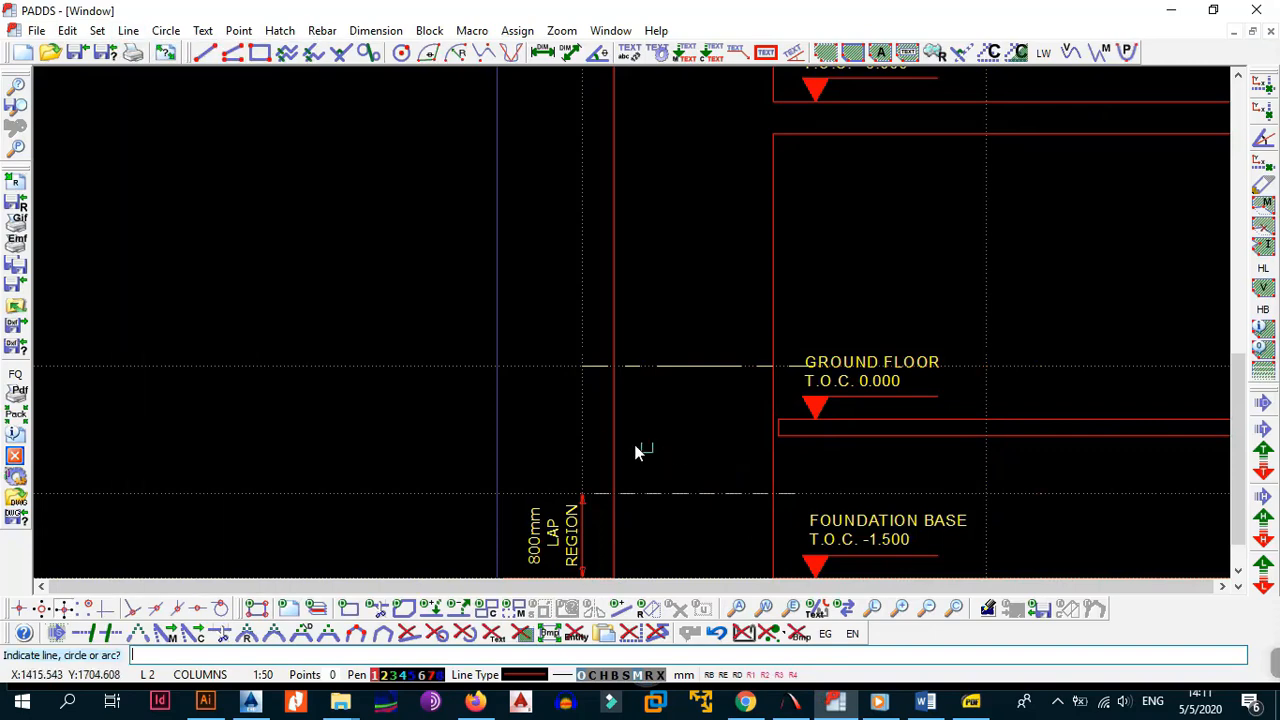
{"action": "left_click", "coordinate": [537, 366]}
{"action": "type", "text": "6"}
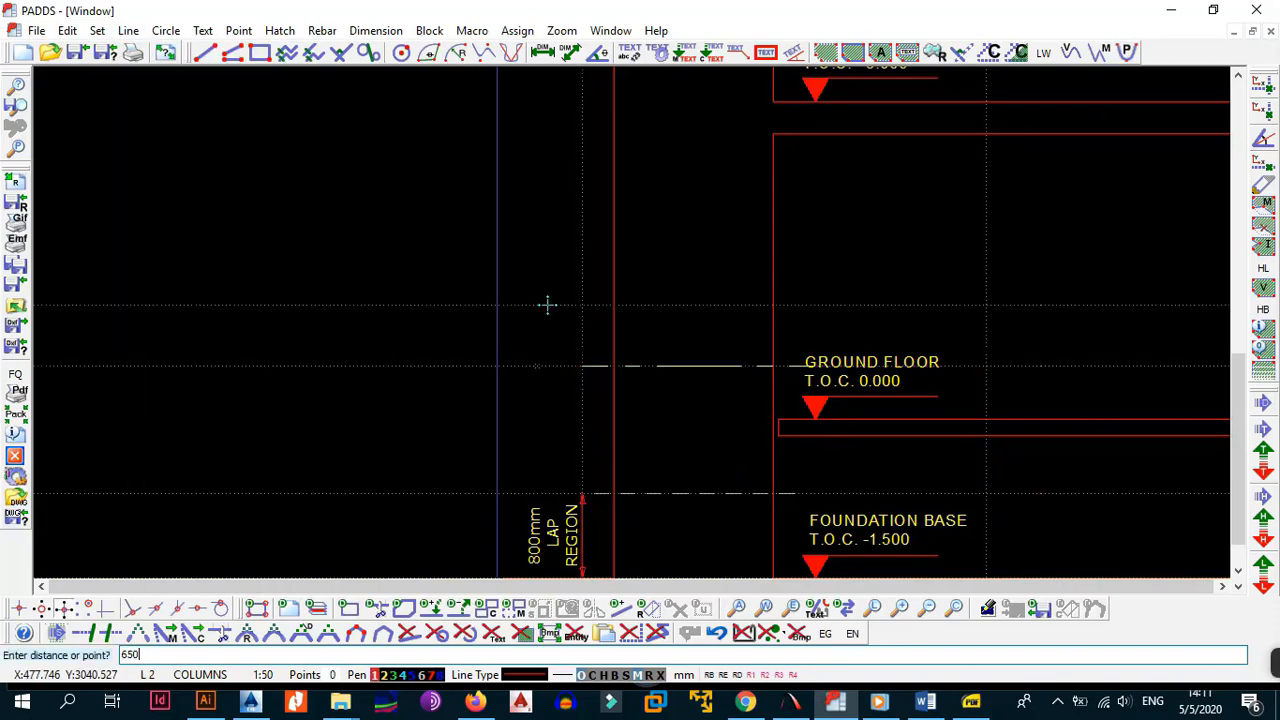
{"action": "type", "text": "50"}
{"action": "key", "text": "Return"}
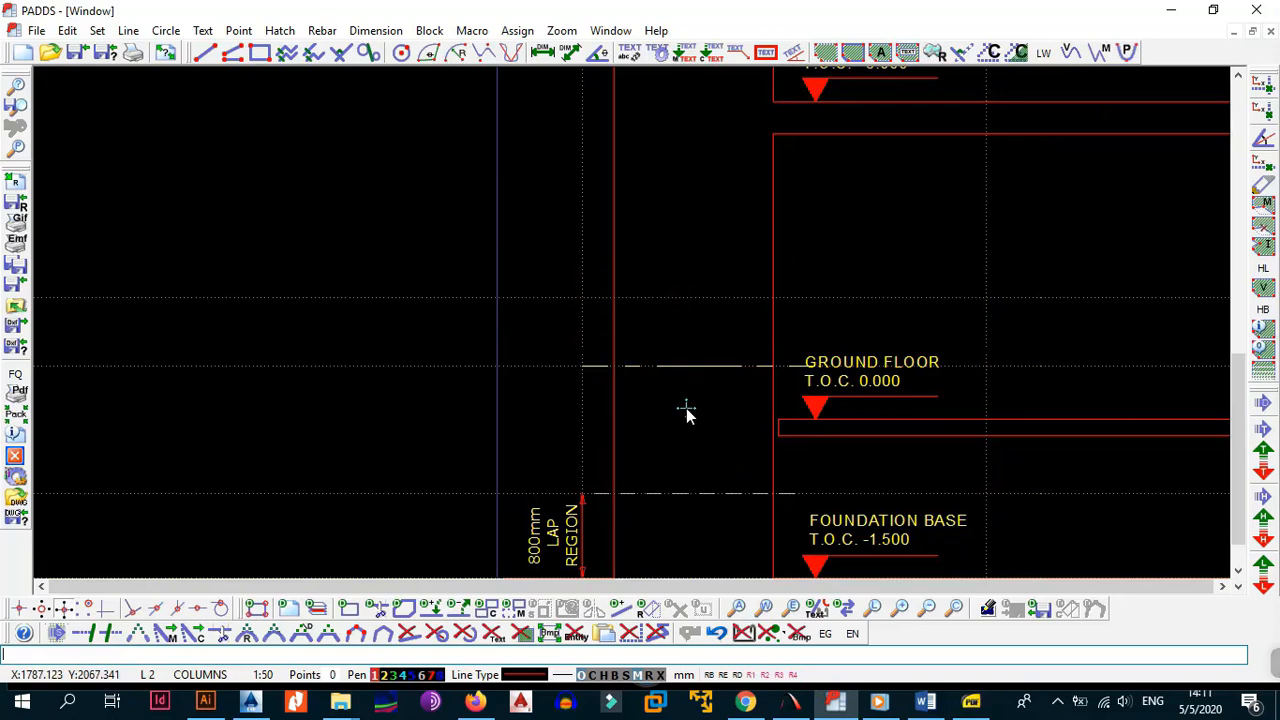
- Copy the dashed line at the top of the lap region up to the new construction line above ground floor
{"action": "key", "text": "alt+b"}
{"action": "key", "text": "c"}
{"action": "left_click", "coordinate": [638, 506]}
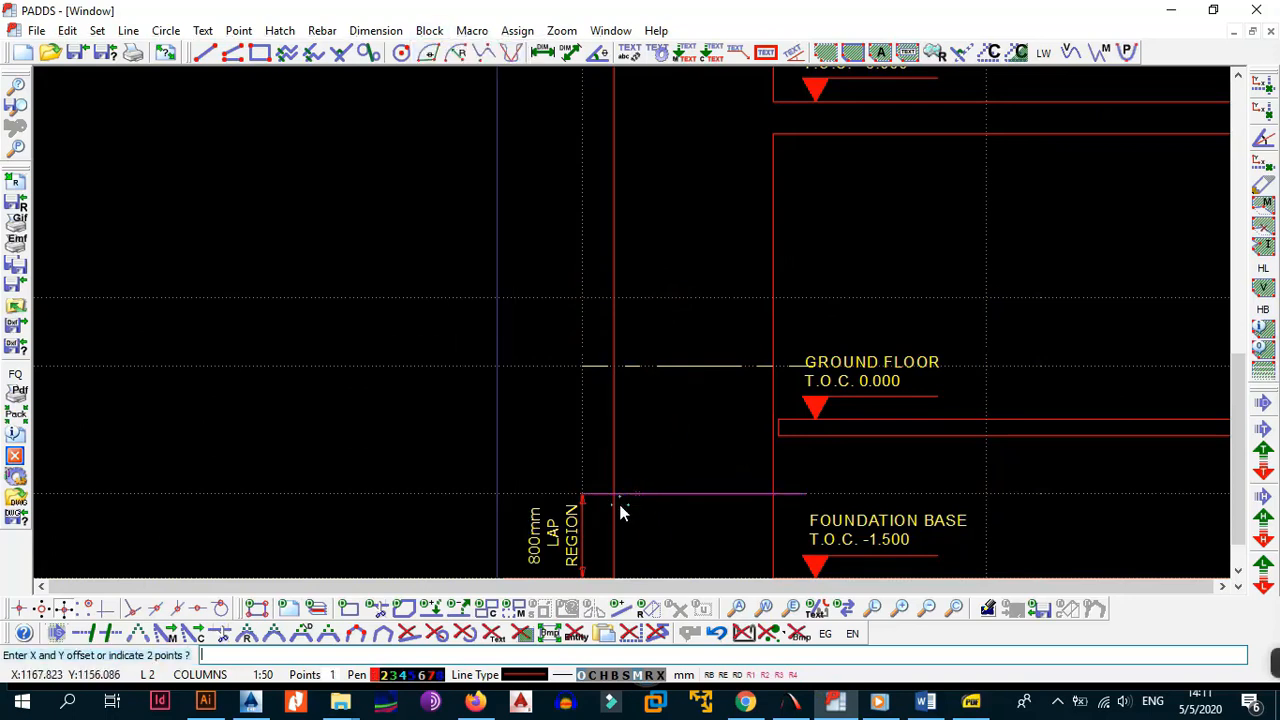
{"action": "left_click", "coordinate": [617, 502]}
{"action": "left_click", "coordinate": [615, 500]}
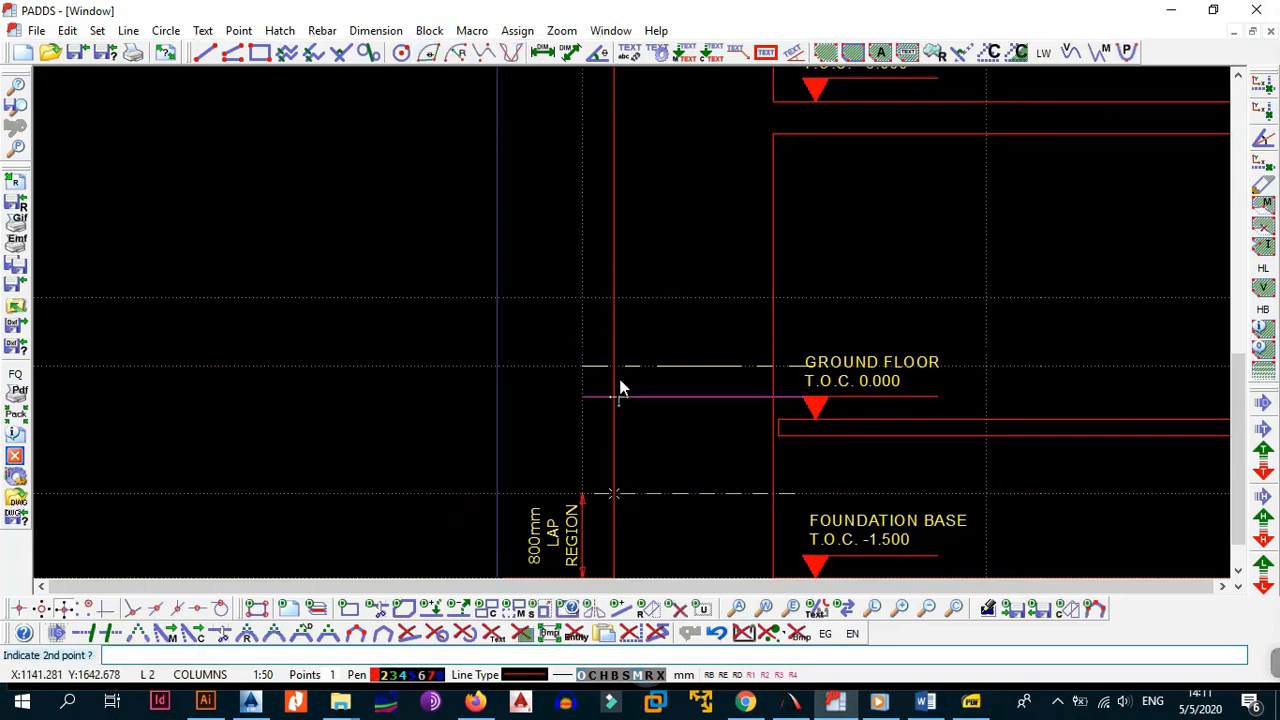
{"action": "left_click", "coordinate": [617, 299]}
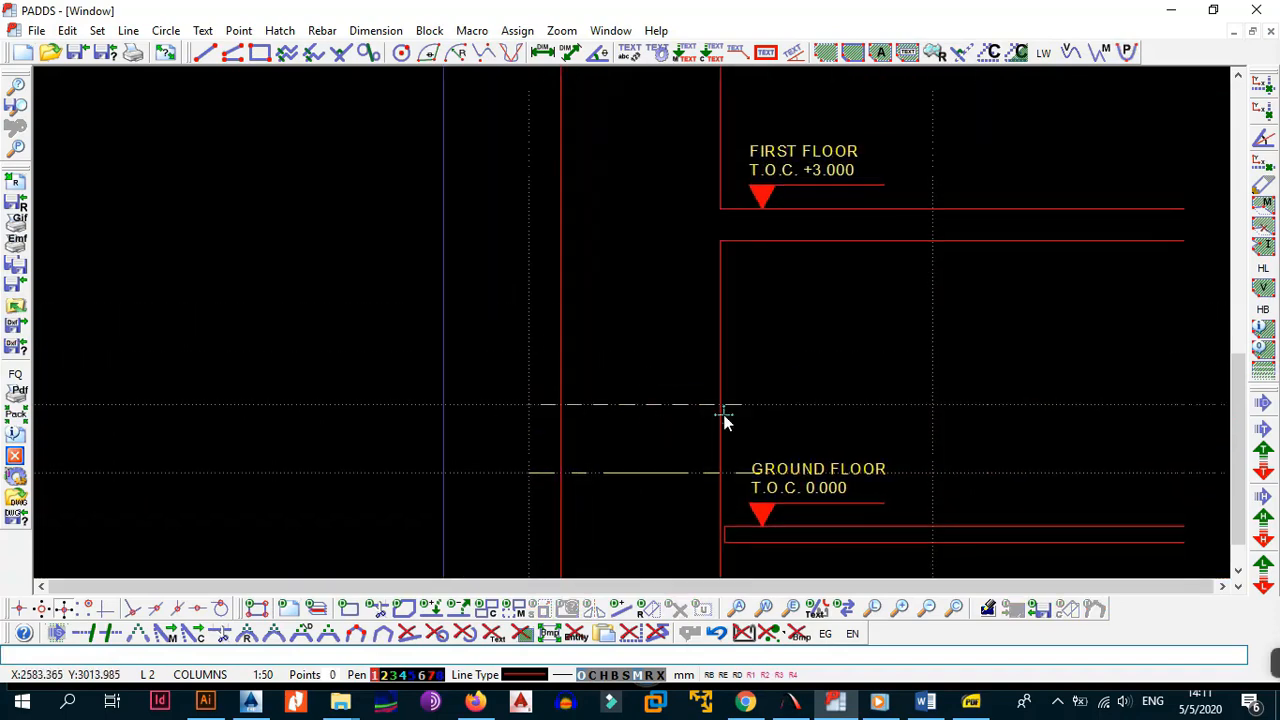
{"action": "left_click", "coordinate": [892, 403]}
{"action": "middle_click_drag", "start_coordinate": [849, 237], "coordinate": [839, 342]}
{"action": "key", "text": "Escape"}
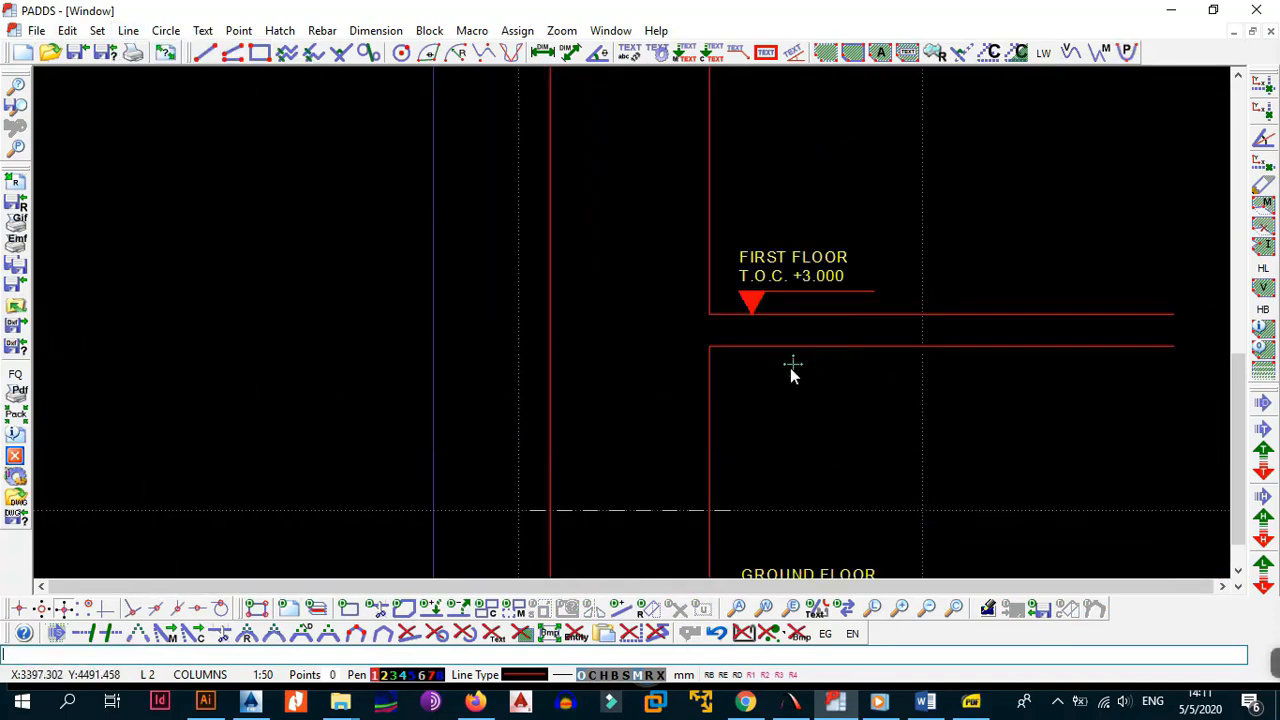
- Measure the distances from the first floor top of concrete to the upper dashed line and to the long-and-short dashed line
{"action": "mouse_move", "coordinate": [671, 480]}
{"action": "middle_mouse_down"}
{"action": "mouse_move", "coordinate": [734, 345]}
{"action": "mouse_move", "coordinate": [715, 396]}
{"action": "middle_mouse_up"}
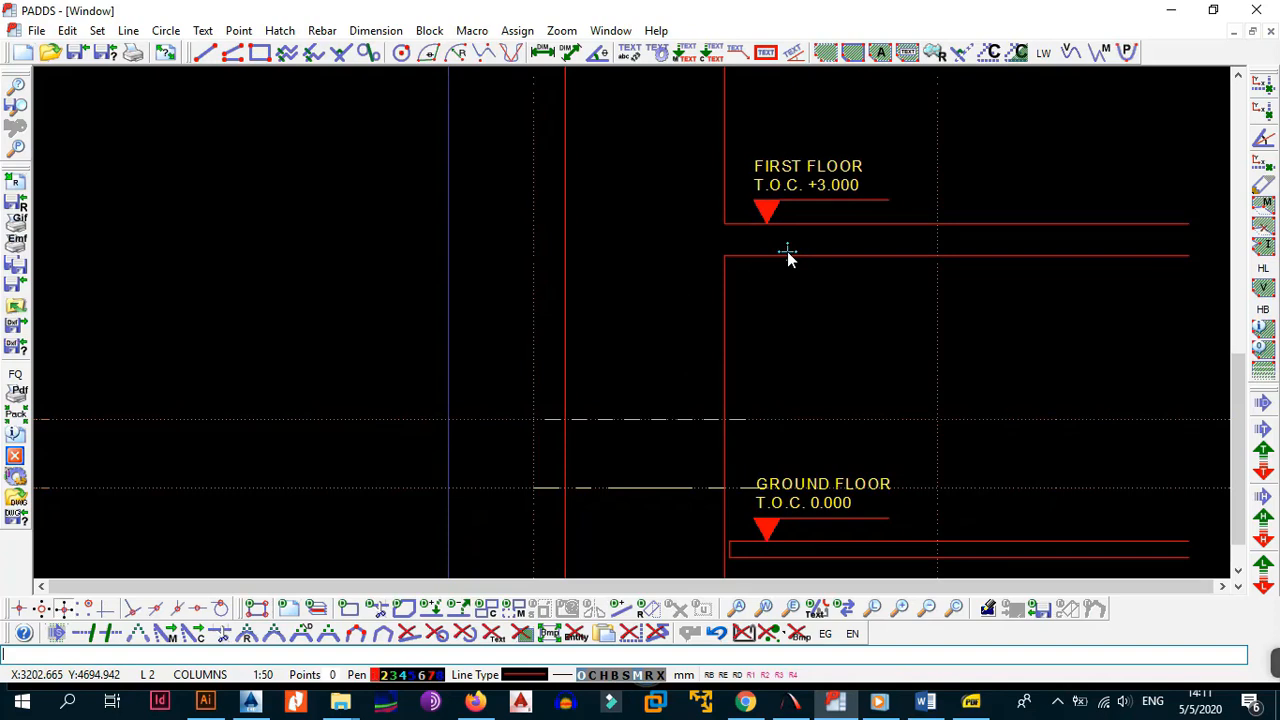
{"action": "key", "text": "alt+d"}
{"action": "key", "text": "2"}
{"action": "left_click", "coordinate": [724, 223]}
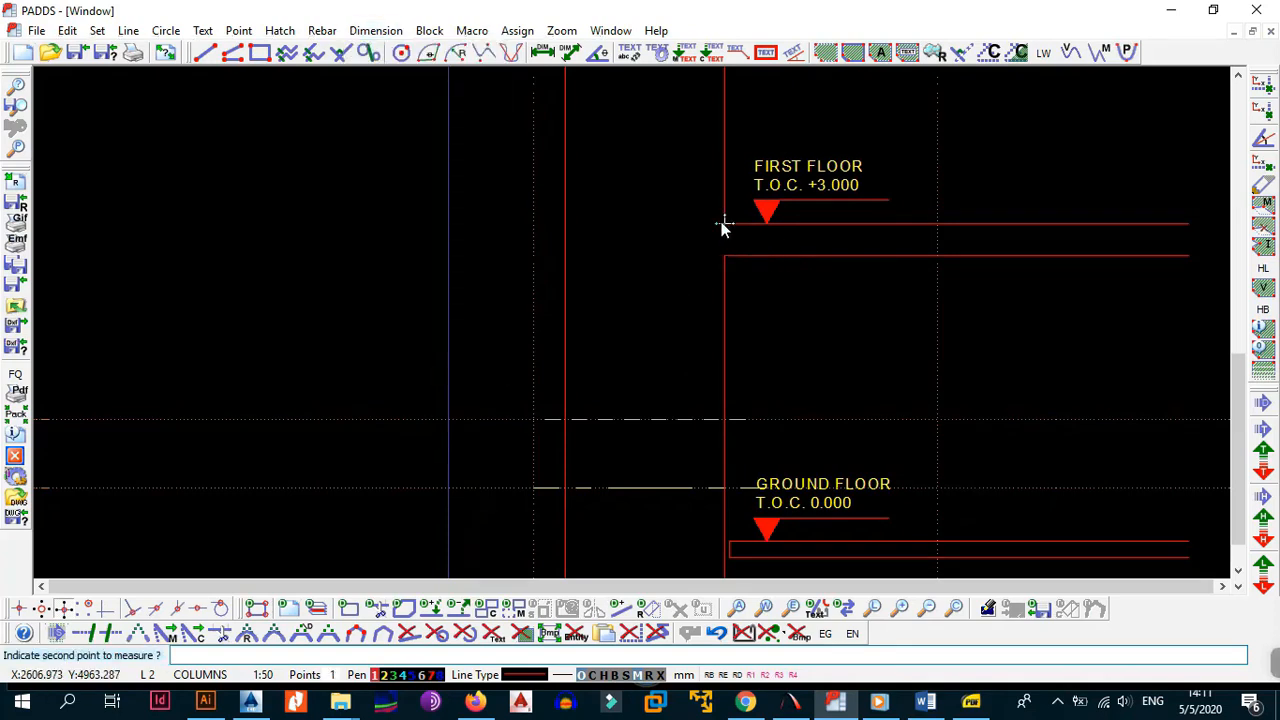
{"action": "left_click", "coordinate": [722, 420]}
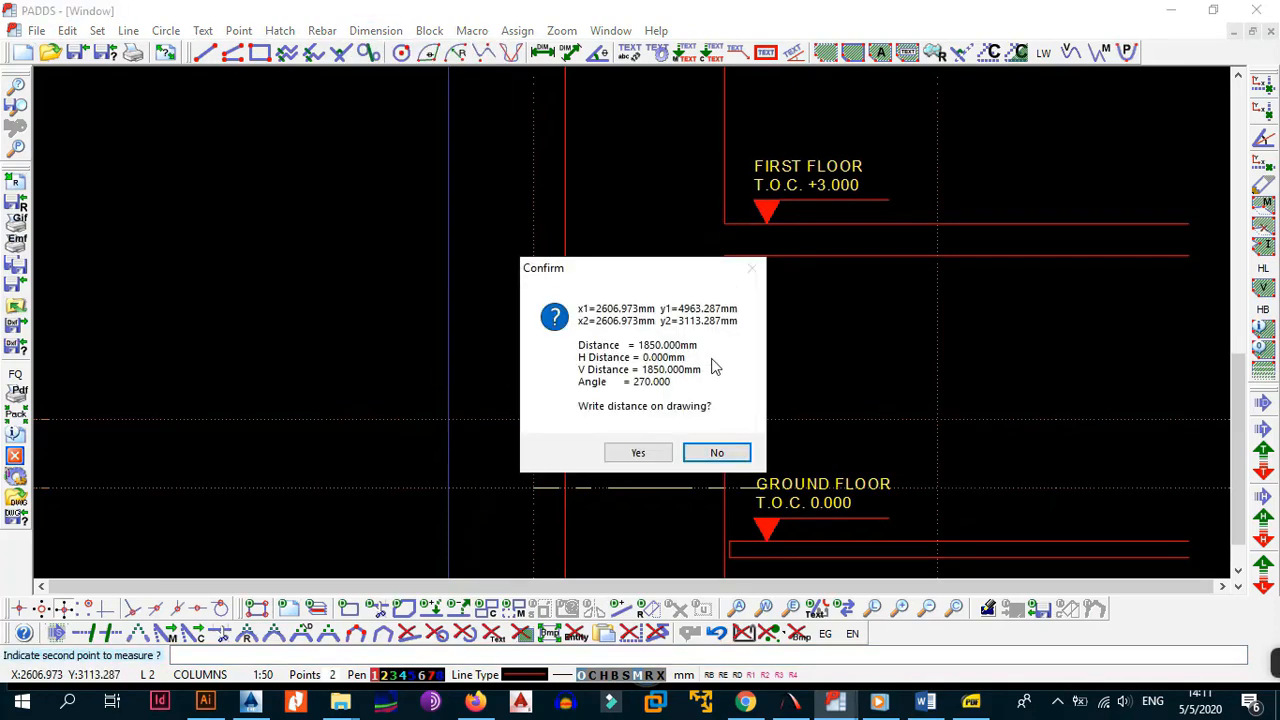
{"action": "left_click", "coordinate": [717, 453]}
{"action": "key", "text": "alt+d"}
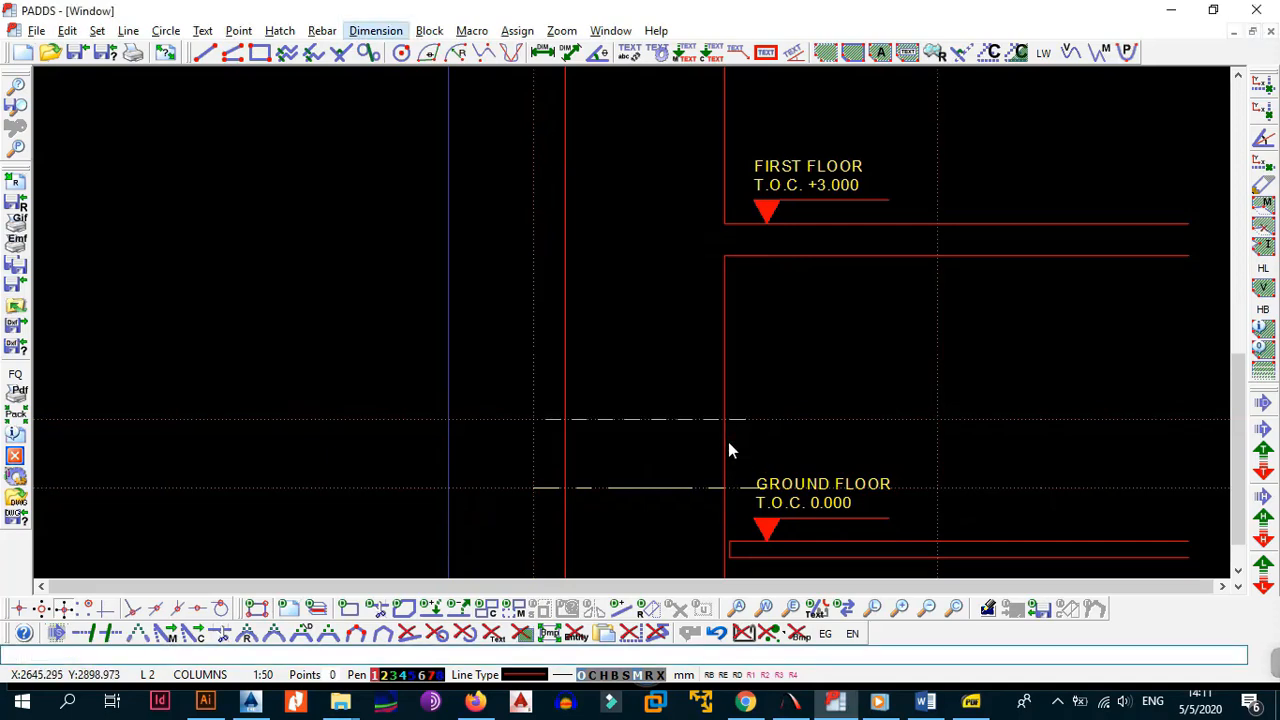
{"action": "key", "text": "2"}
{"action": "left_click", "coordinate": [724, 488]}
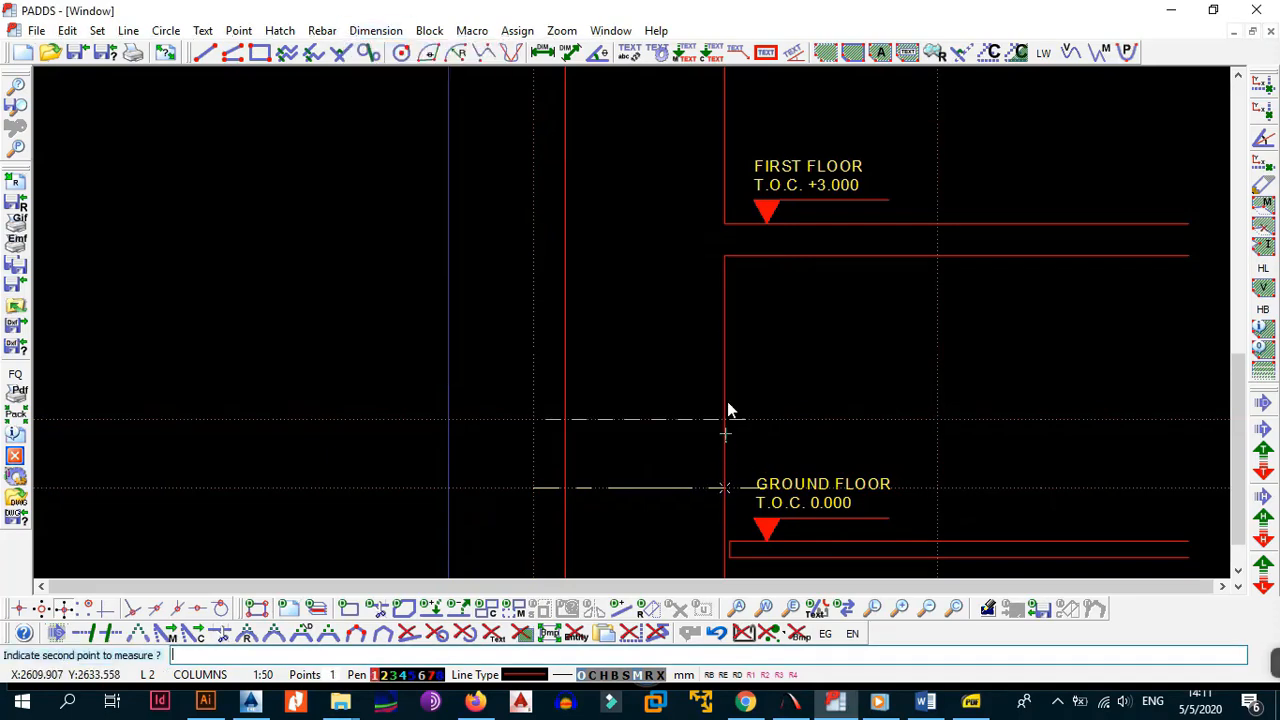
{"action": "left_click", "coordinate": [728, 232]}
{"action": "left_click", "coordinate": [726, 451]}
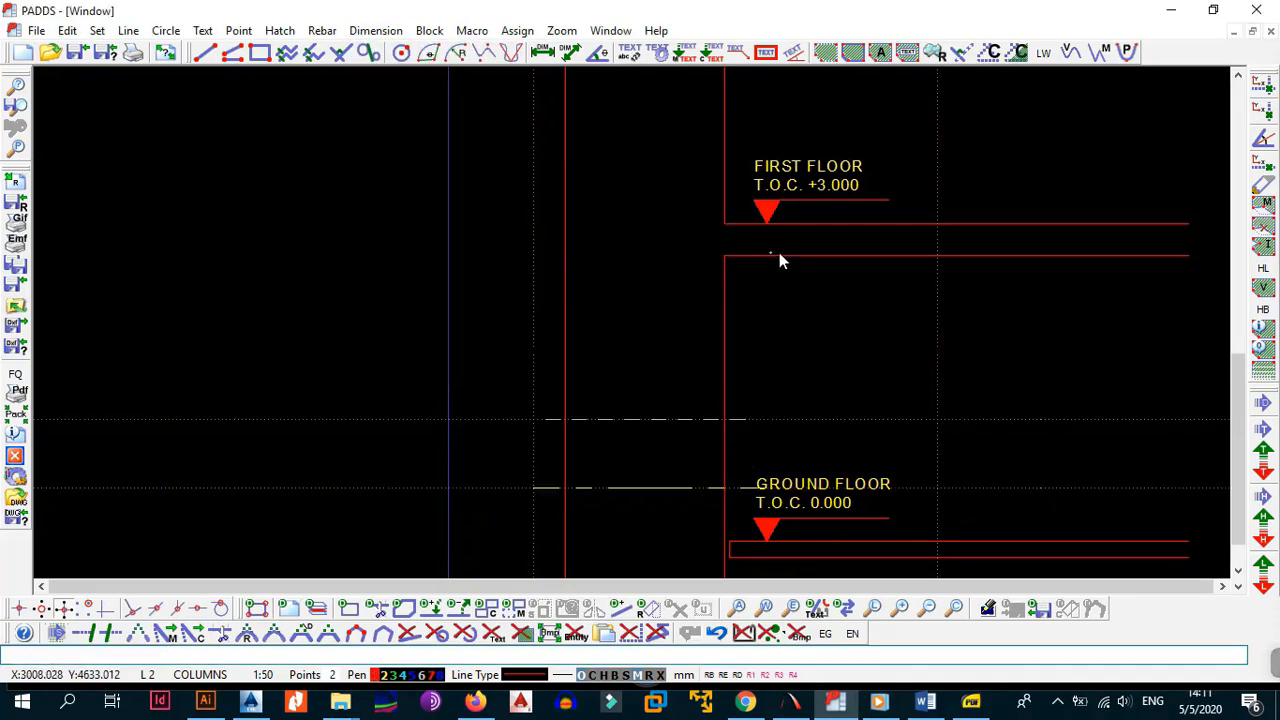
- Copy the horizontal construction line near ground floor up to the underside of the first floor slab
{"action": "middle_click_drag", "start_coordinate": [779, 260], "coordinate": [751, 300]}
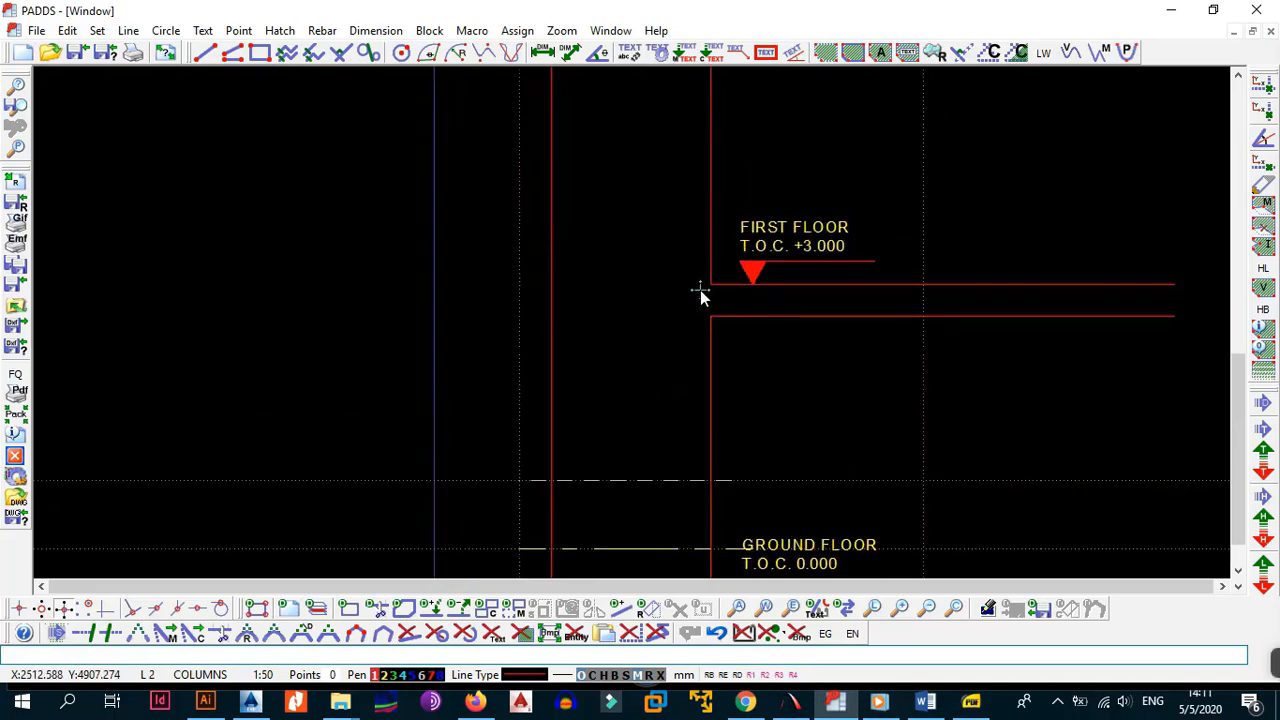
{"action": "key", "text": "alt+b"}
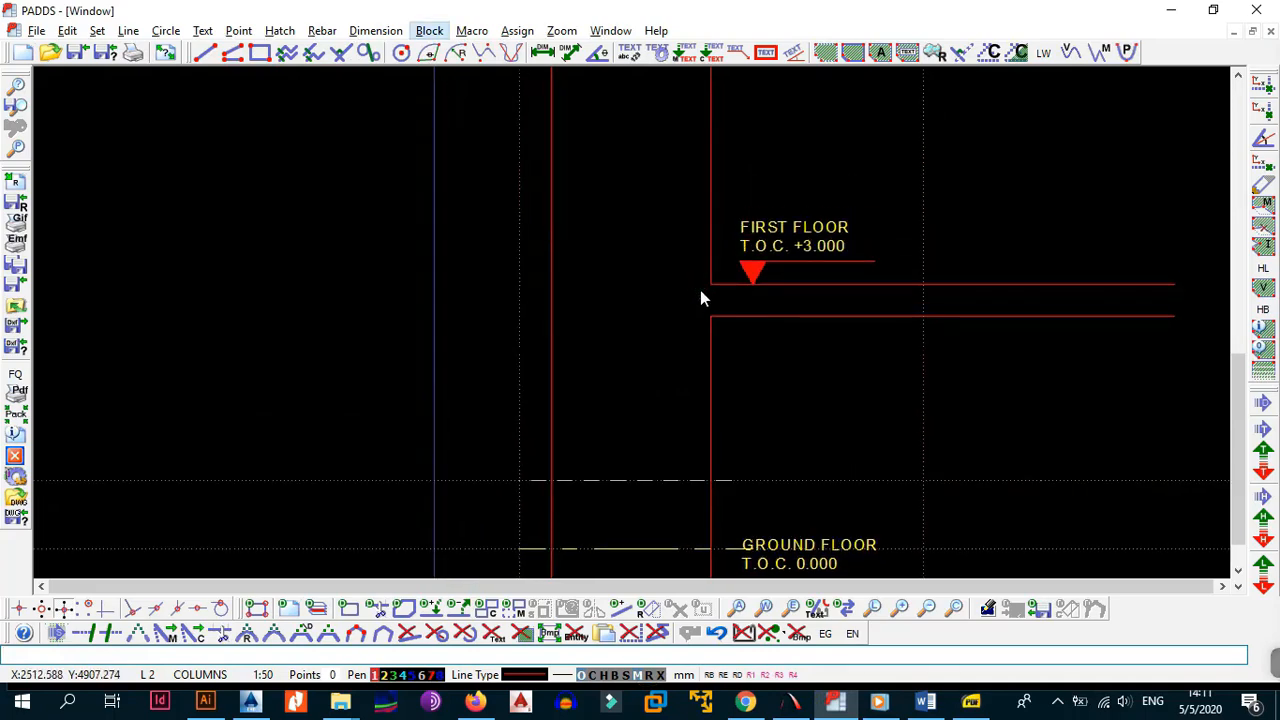
{"action": "key", "text": "d"}
{"action": "left_click", "coordinate": [578, 549]}
{"action": "left_click", "coordinate": [551, 549]}
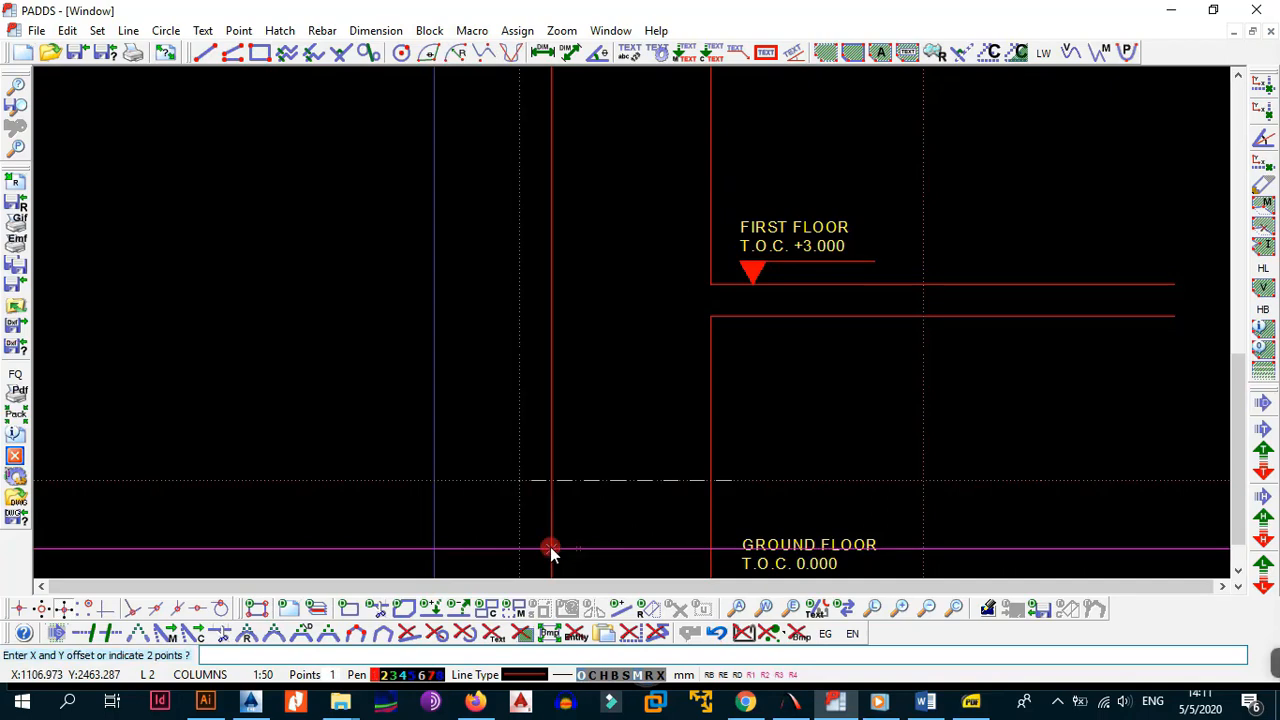
{"action": "left_click", "coordinate": [709, 317]}
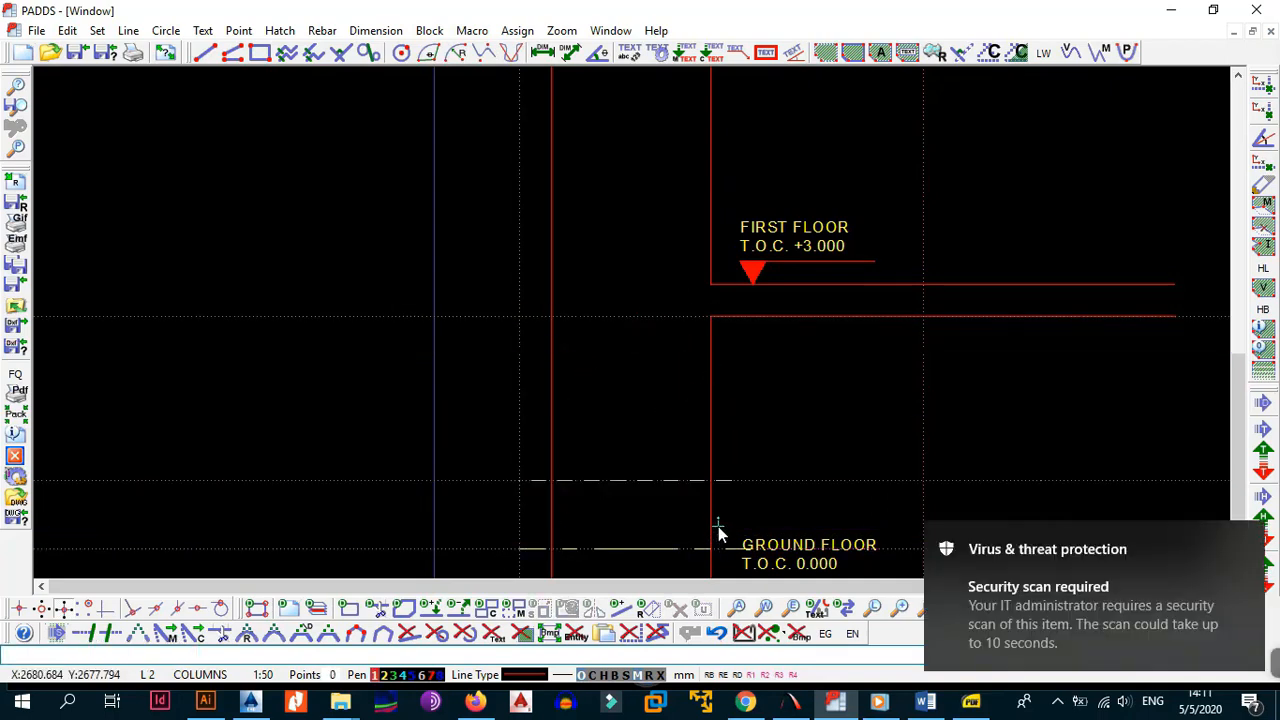
- Place a horizontal construction line at the first floor top of concrete and dismiss the security notification
{"action": "key", "text": "alt+l"}
{"action": "key", "text": "h"}
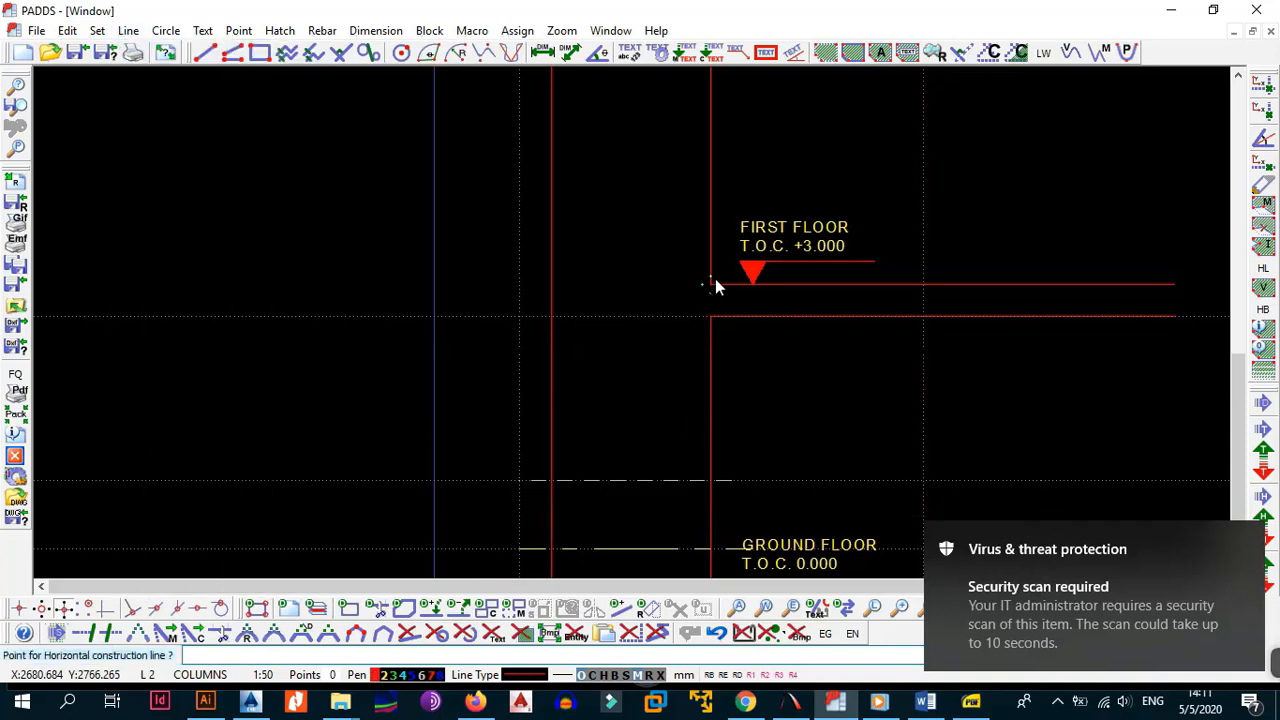
{"action": "left_click", "coordinate": [715, 278]}
{"action": "left_click", "coordinate": [1250, 542]}
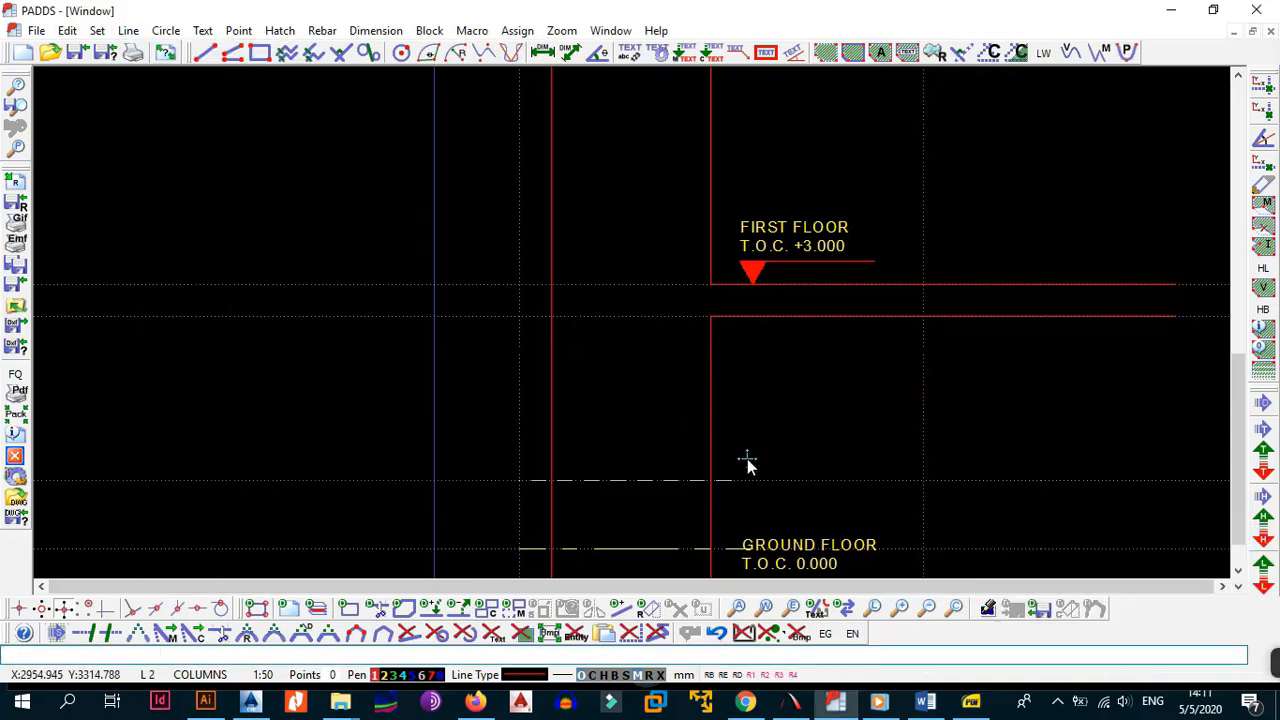
- Copy the long-and-short dashed line near ground floor up to the first floor top of concrete
{"action": "key", "text": "alt+b"}
{"action": "key", "text": "3"}
{"action": "left_click", "coordinate": [551, 549]}
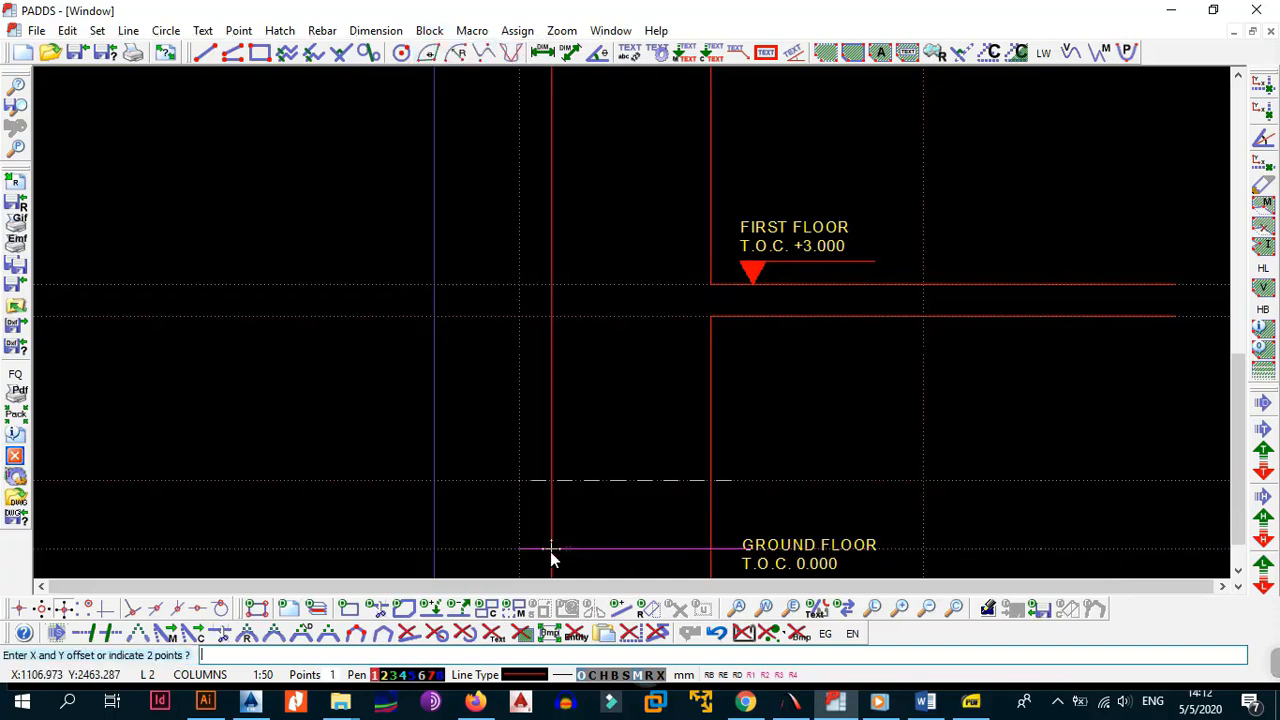
{"action": "left_click", "coordinate": [551, 549]}
{"action": "left_click", "coordinate": [555, 285]}
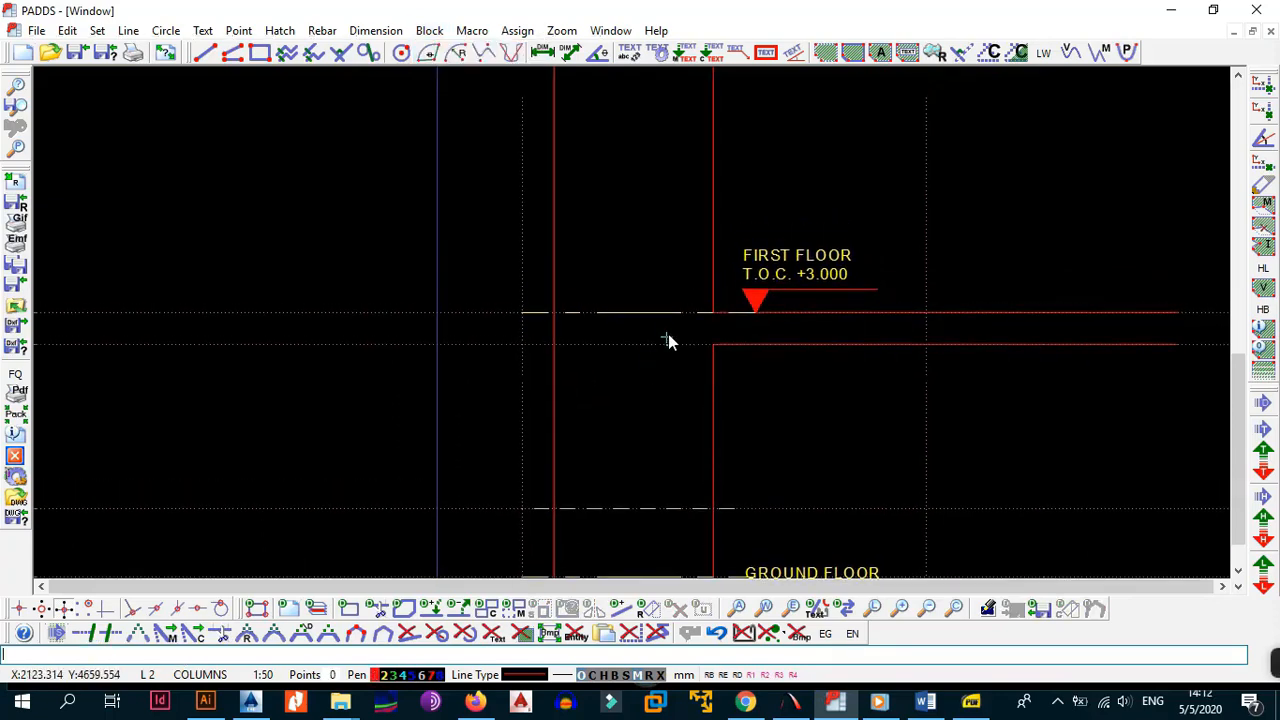
- Recheck the lap lengths in Table D.1, and draw a parallel line 500 mm above the first floor's long-and-short dashed line
{"action": "middle_click_drag", "start_coordinate": [655, 320], "coordinate": [640, 412]}
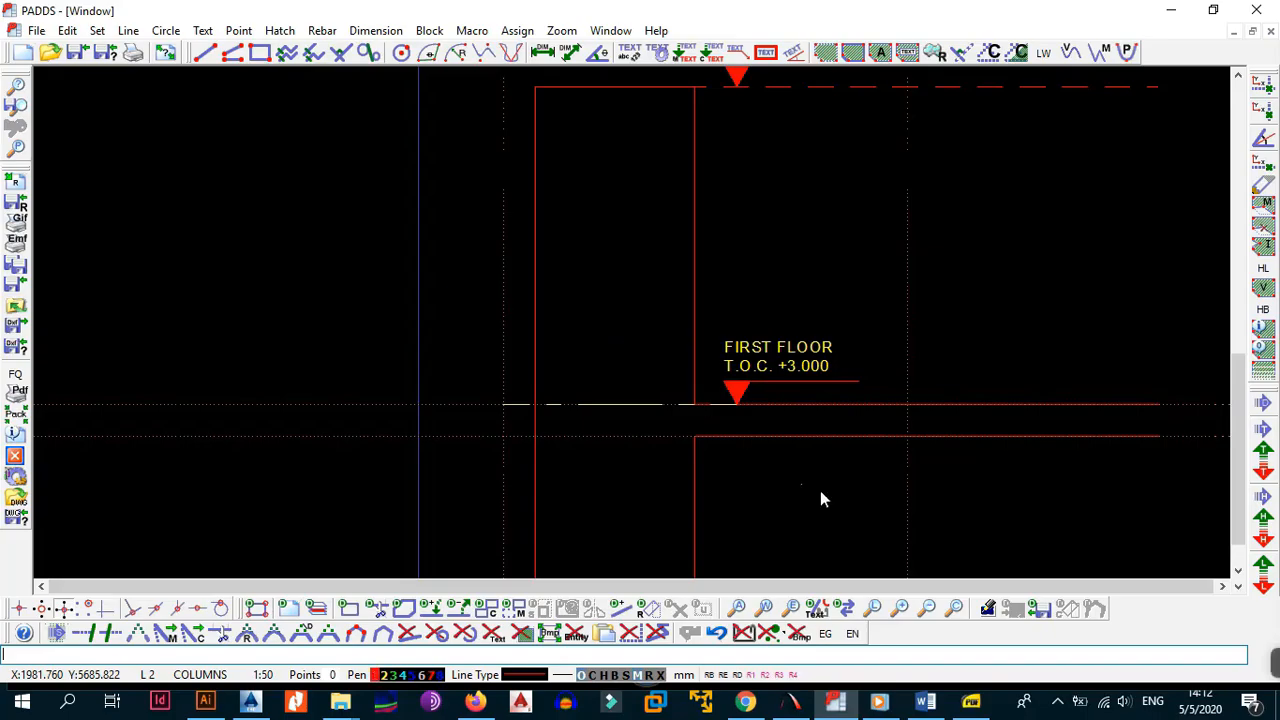
{"action": "left_click", "coordinate": [971, 702]}
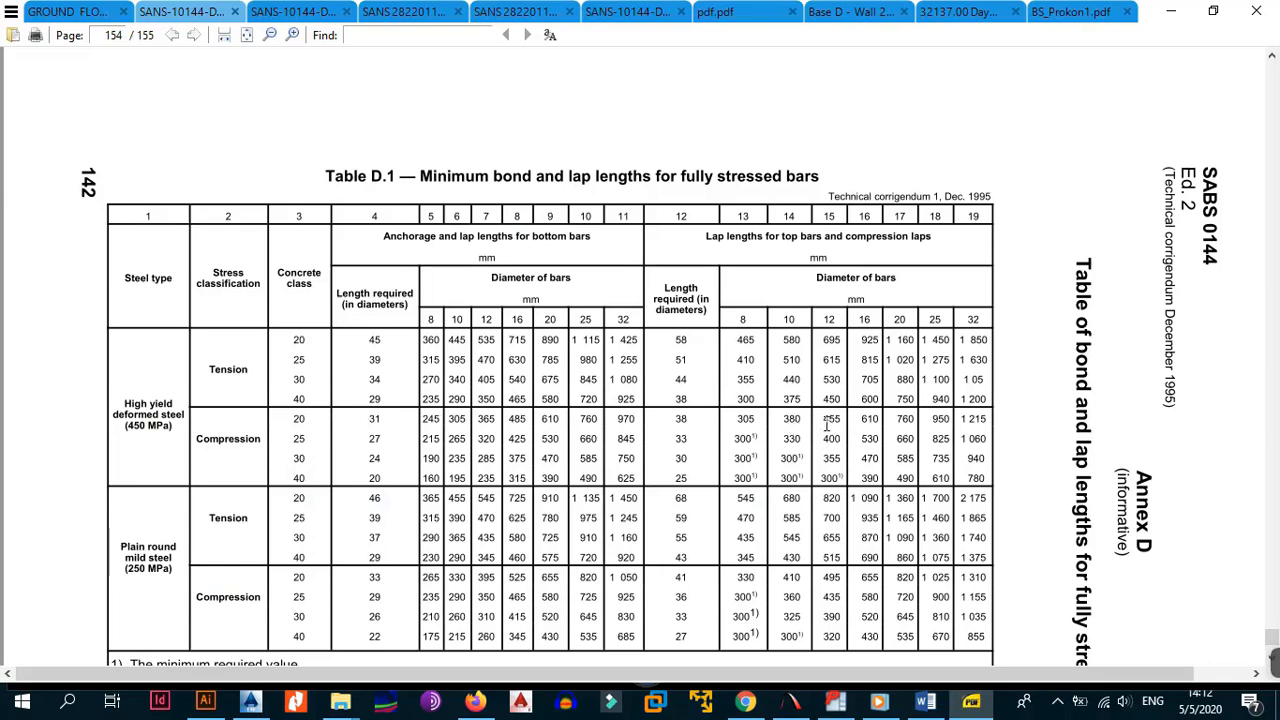
{"action": "left_click", "coordinate": [1171, 11]}
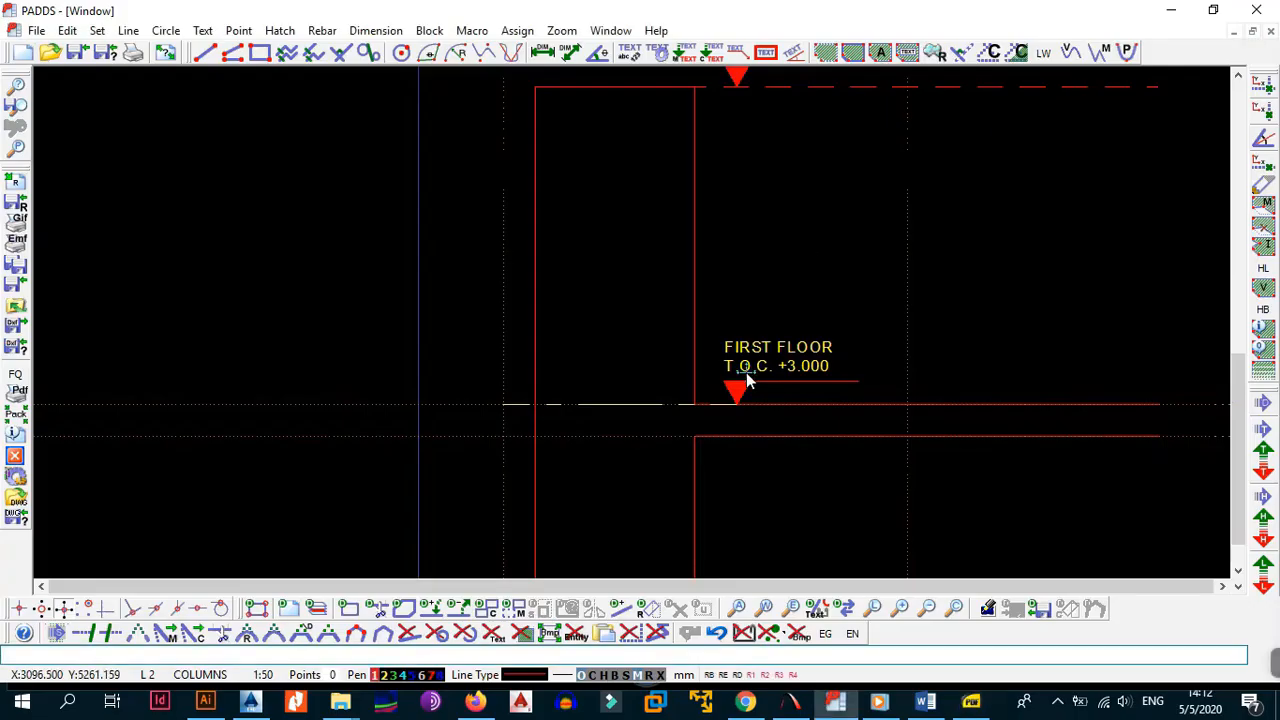
{"action": "key", "text": "alt+l"}
{"action": "key", "text": "g"}
{"action": "left_click", "coordinate": [655, 402]}
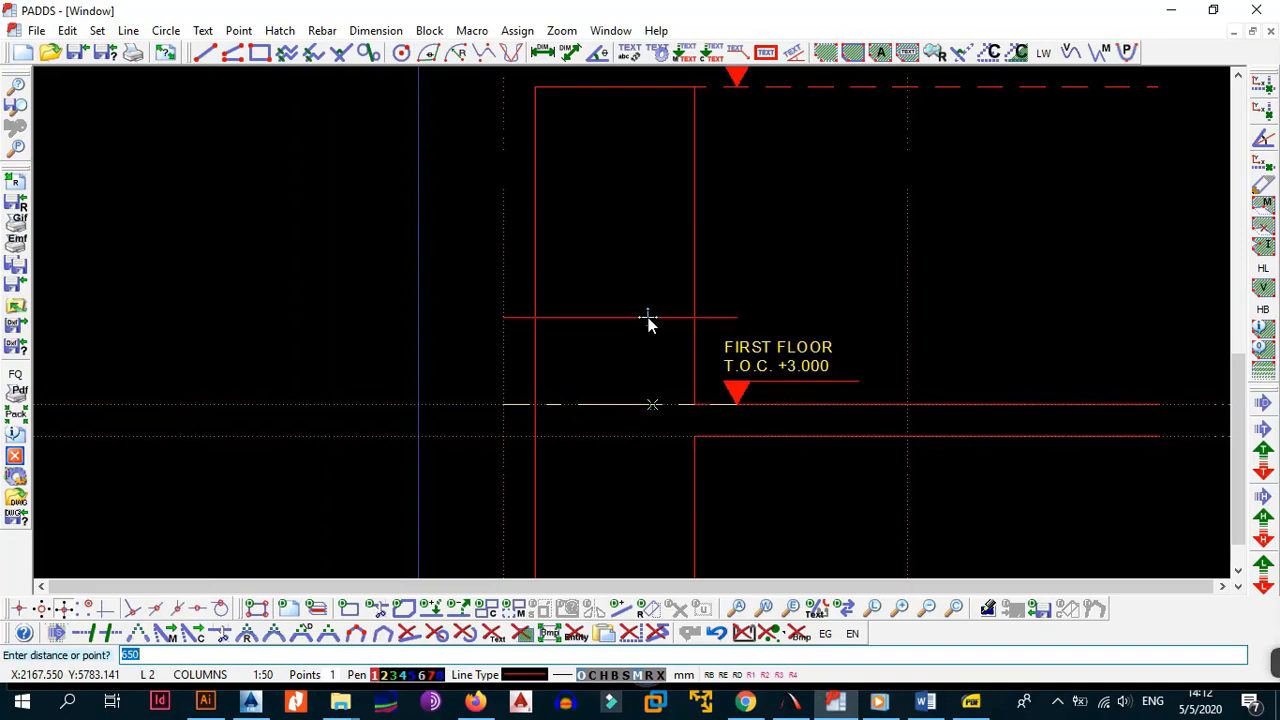
{"action": "type", "text": "500"}
{"action": "key", "text": "Return"}
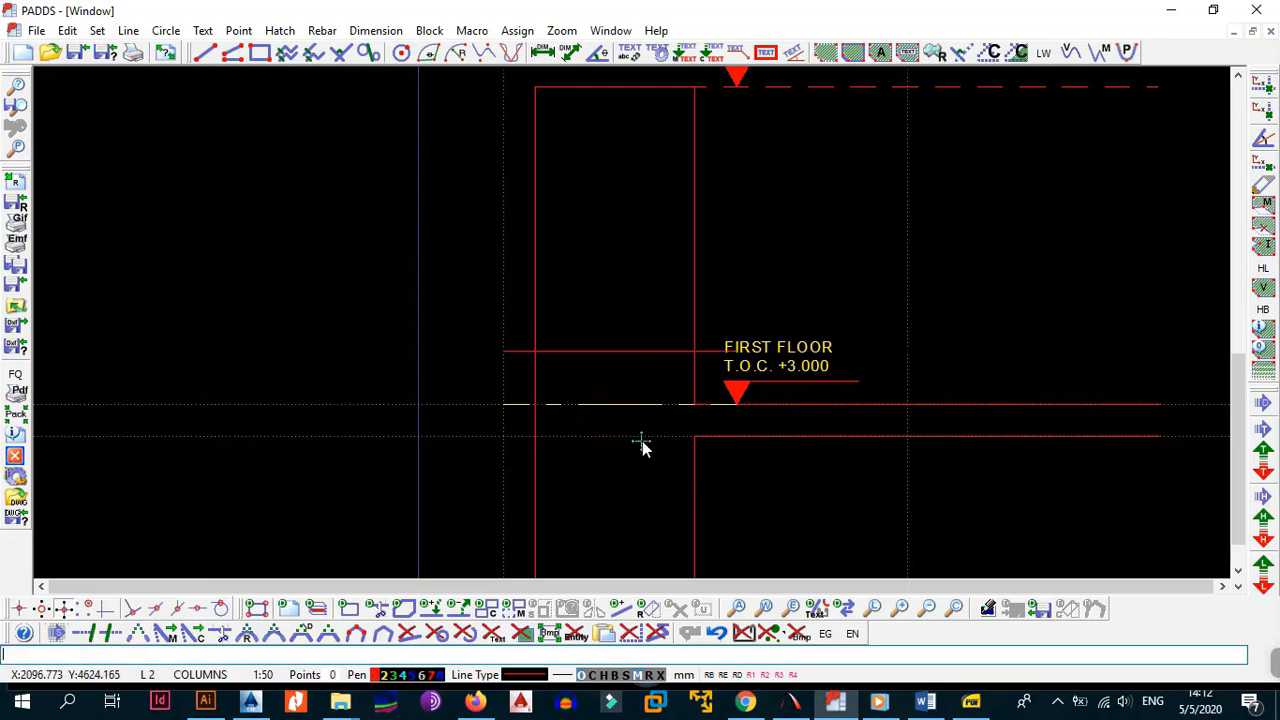
- Match the new line above first floor to the line parameters of the dashed line above ground floor
{"action": "middle_click_drag", "start_coordinate": [643, 446], "coordinate": [655, 328]}
{"action": "left_click", "coordinate": [656, 321]}
{"action": "key", "text": "alt+l"}
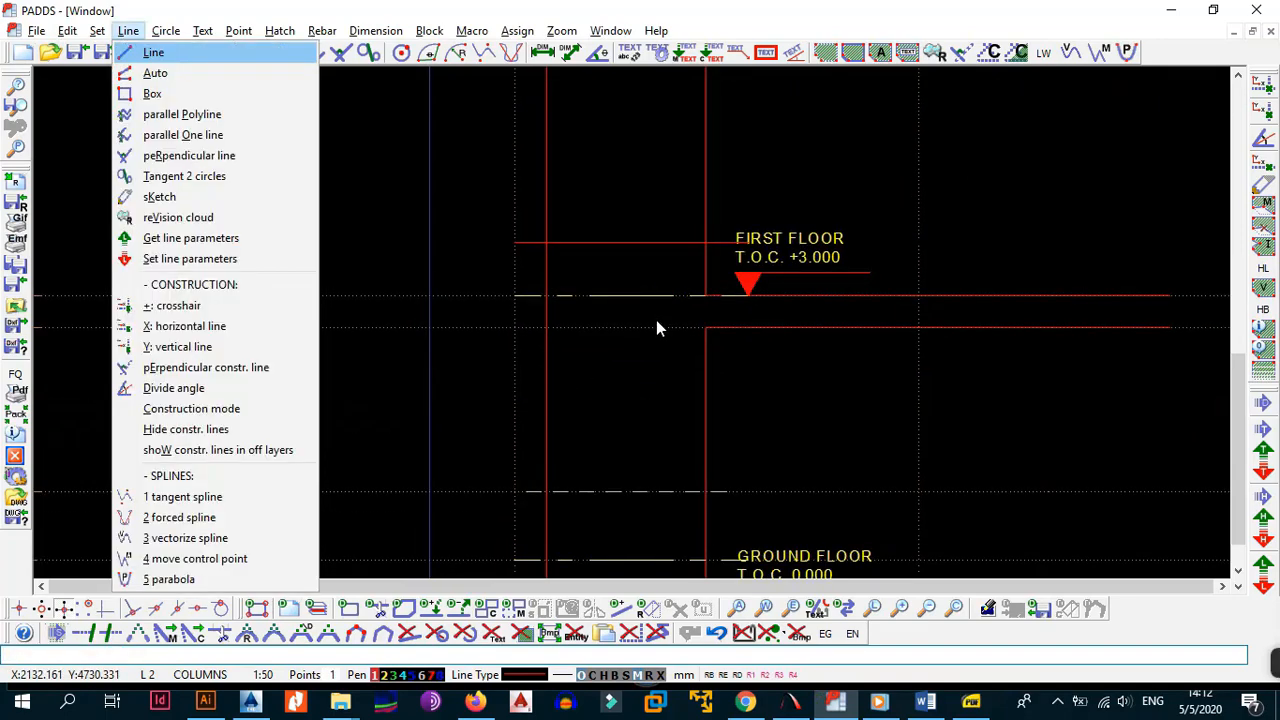
{"action": "key", "text": "x"}
{"action": "key", "text": "alt+l"}
{"action": "key", "text": "g"}
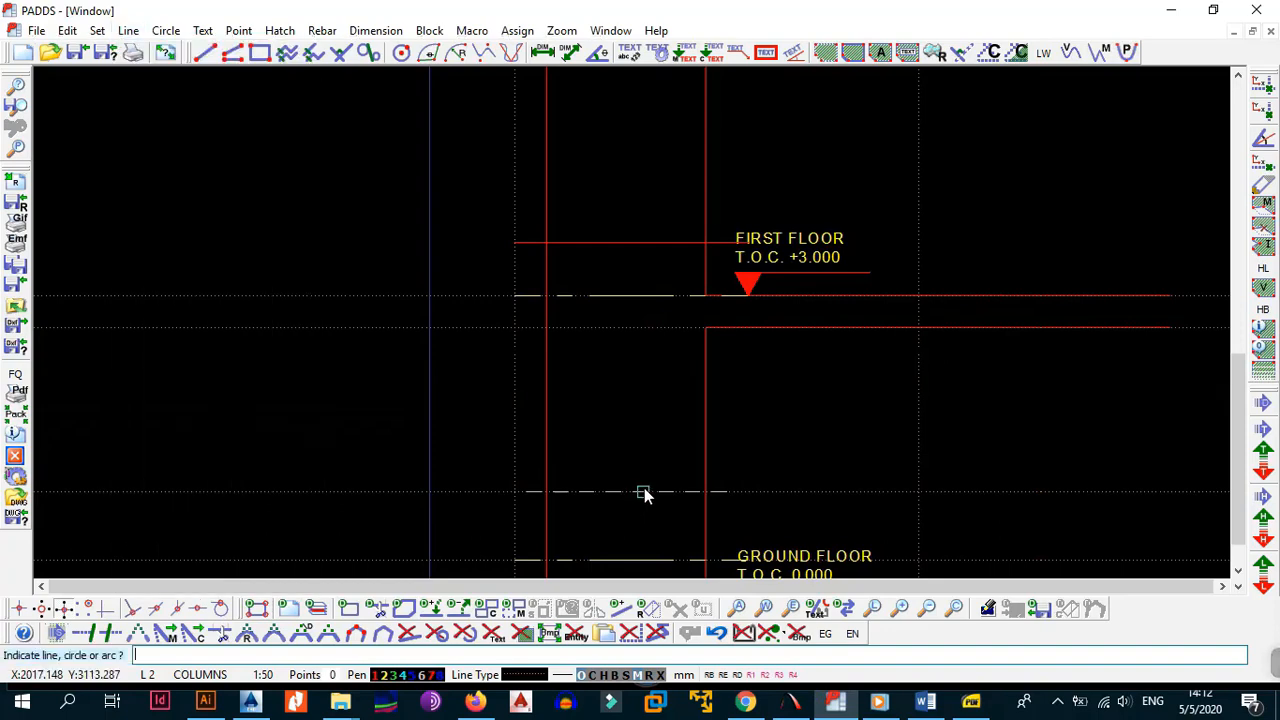
{"action": "left_click", "coordinate": [643, 491]}
{"action": "key", "text": "alt+l"}
{"action": "key", "text": "s"}
{"action": "left_click", "coordinate": [637, 243]}
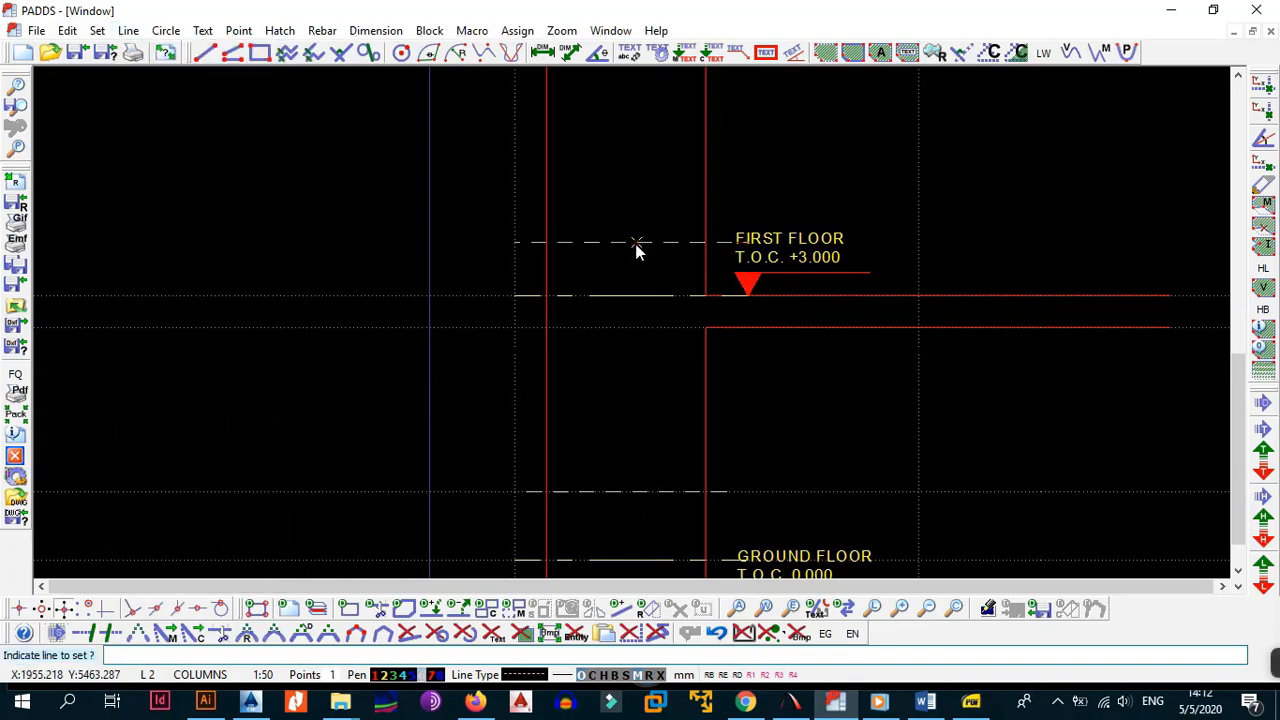
{"action": "key", "text": "Escape"}
- Measure the column height from the dashed line above first floor up to the eaves, without writing the distance on the drawing
{"action": "scroll", "coordinate": [655, 236], "scroll_direction": "down", "scroll_amount": 2}
{"action": "middle_click_drag", "start_coordinate": [655, 236], "coordinate": [657, 338]}
{"action": "scroll", "coordinate": [657, 338], "scroll_direction": "up", "scroll_amount": 3}
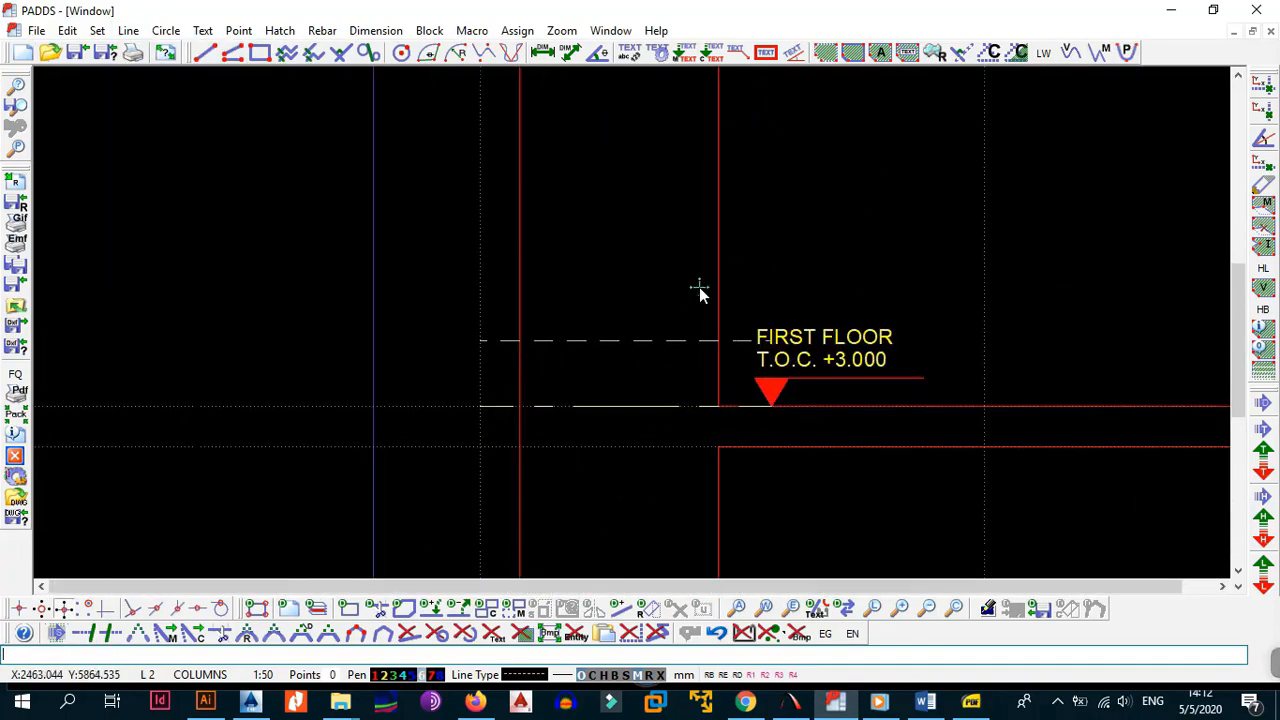
{"action": "middle_click_drag", "start_coordinate": [699, 287], "coordinate": [700, 411]}
{"action": "key", "text": "alt+d"}
{"action": "key", "text": "m"}
{"action": "left_click", "coordinate": [718, 465]}
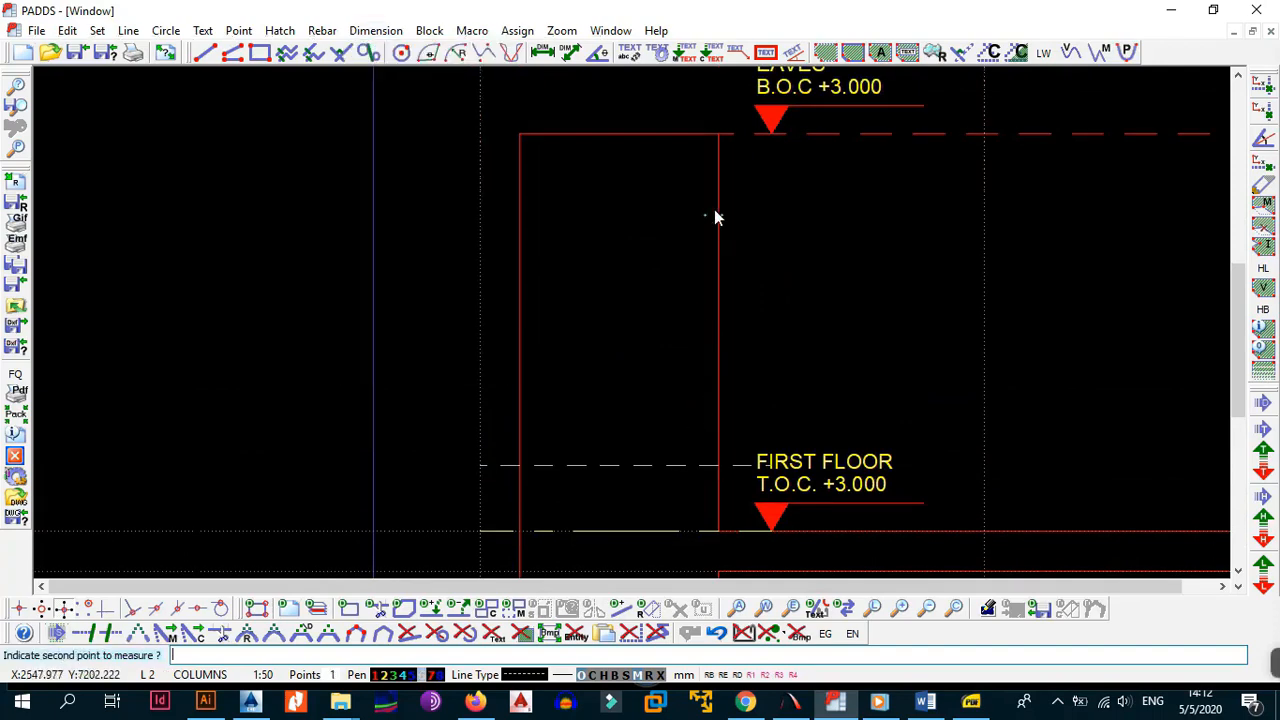
{"action": "left_click", "coordinate": [719, 135]}
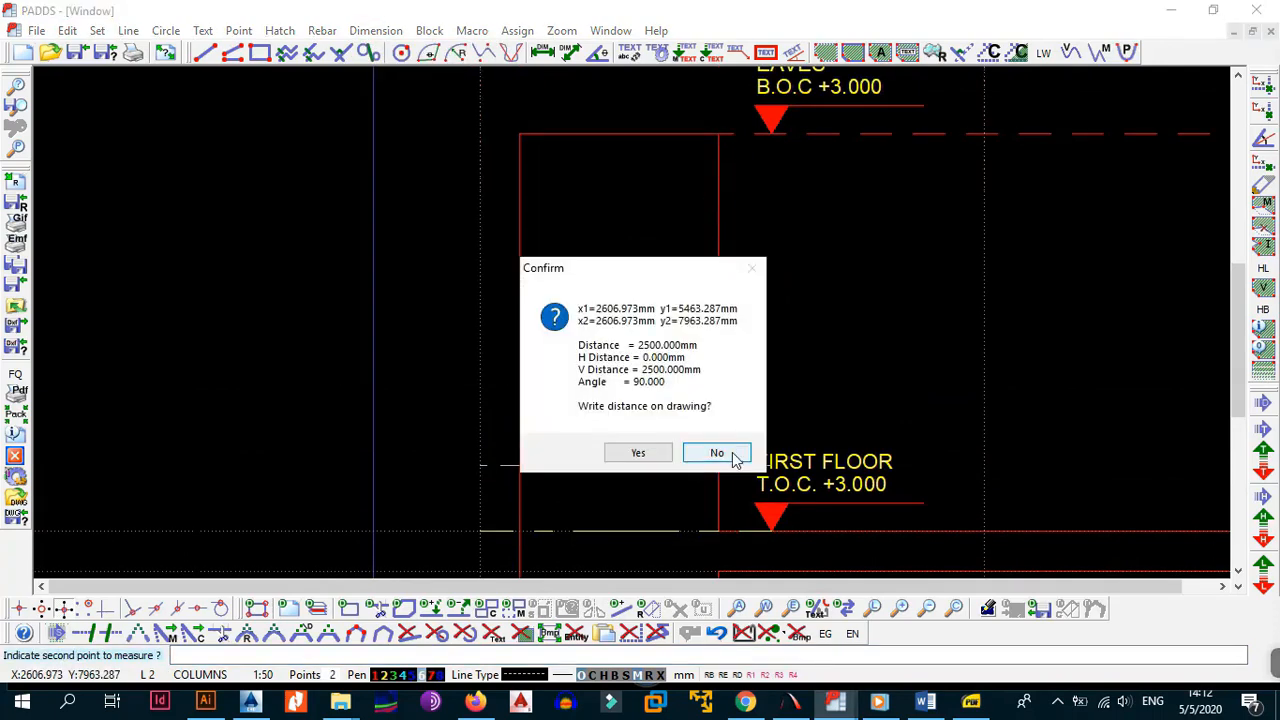
{"action": "left_click", "coordinate": [731, 454]}
{"action": "scroll", "coordinate": [723, 363], "scroll_direction": "down", "scroll_amount": 3}
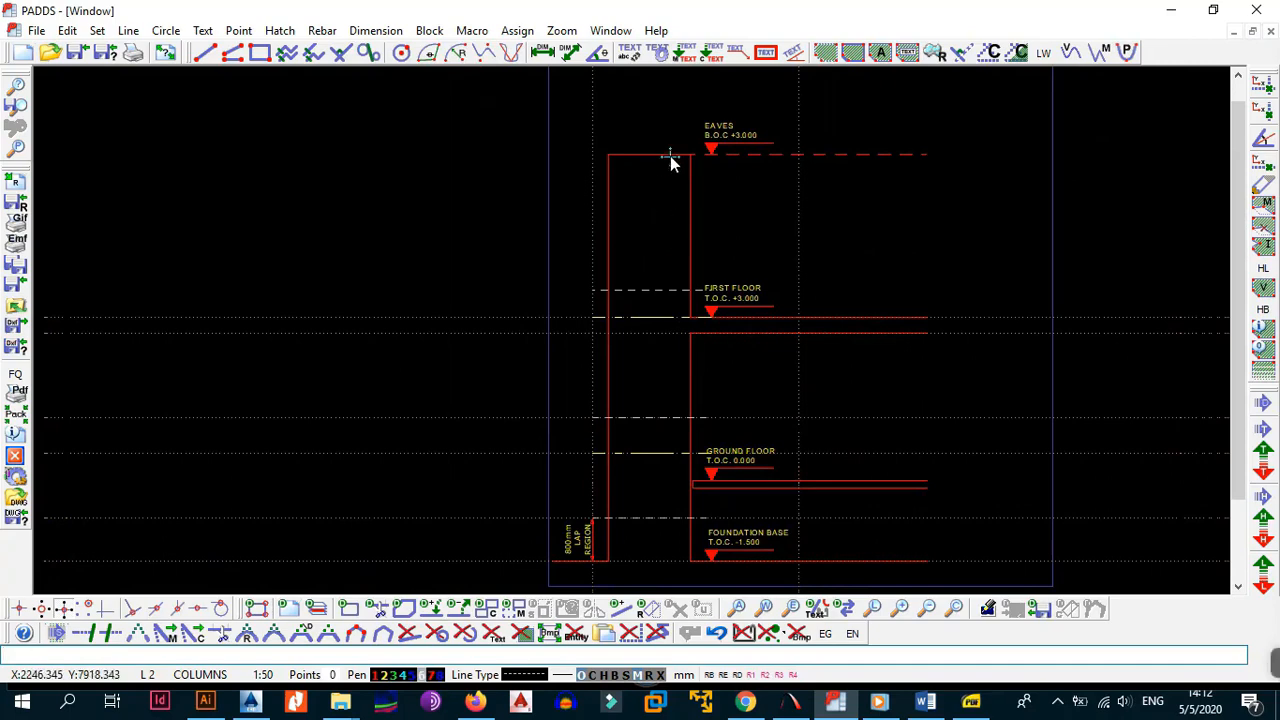
{"action": "scroll", "coordinate": [666, 405], "scroll_direction": "up", "scroll_amount": 1}
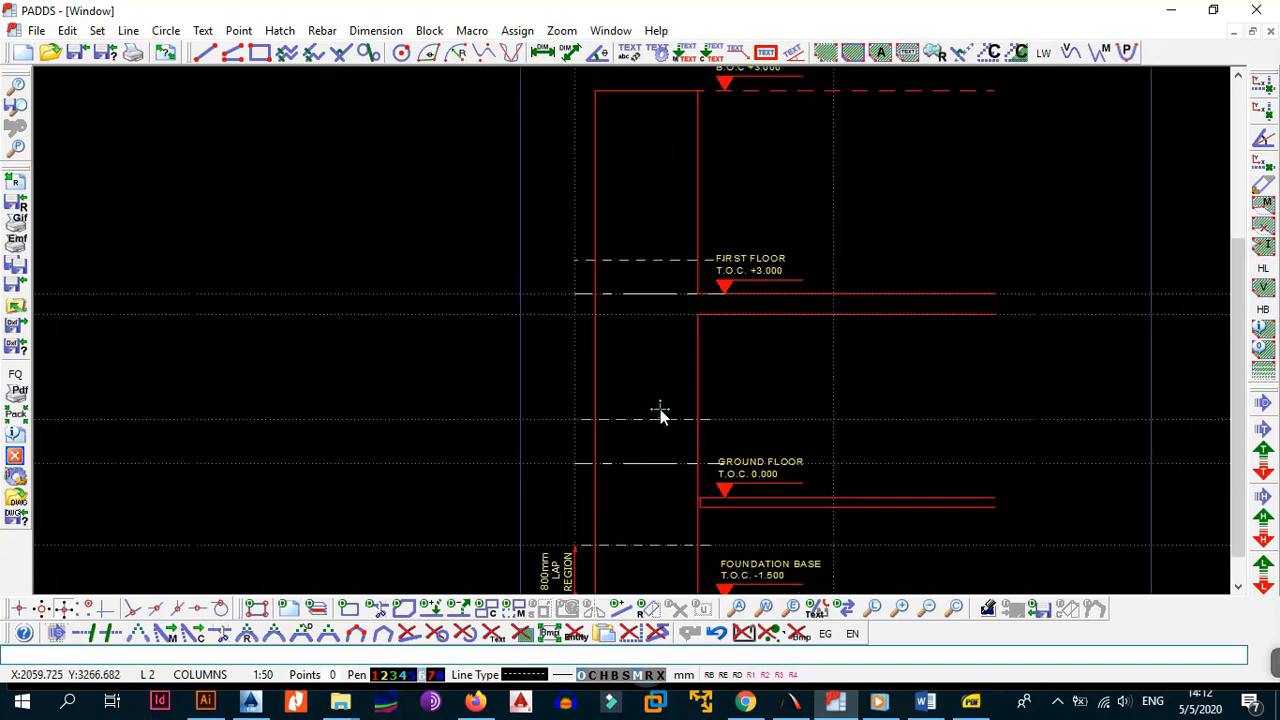
{"action": "scroll", "coordinate": [663, 350], "scroll_direction": "down", "scroll_amount": 2}
{"action": "scroll", "coordinate": [670, 365], "scroll_direction": "up", "scroll_amount": 1}
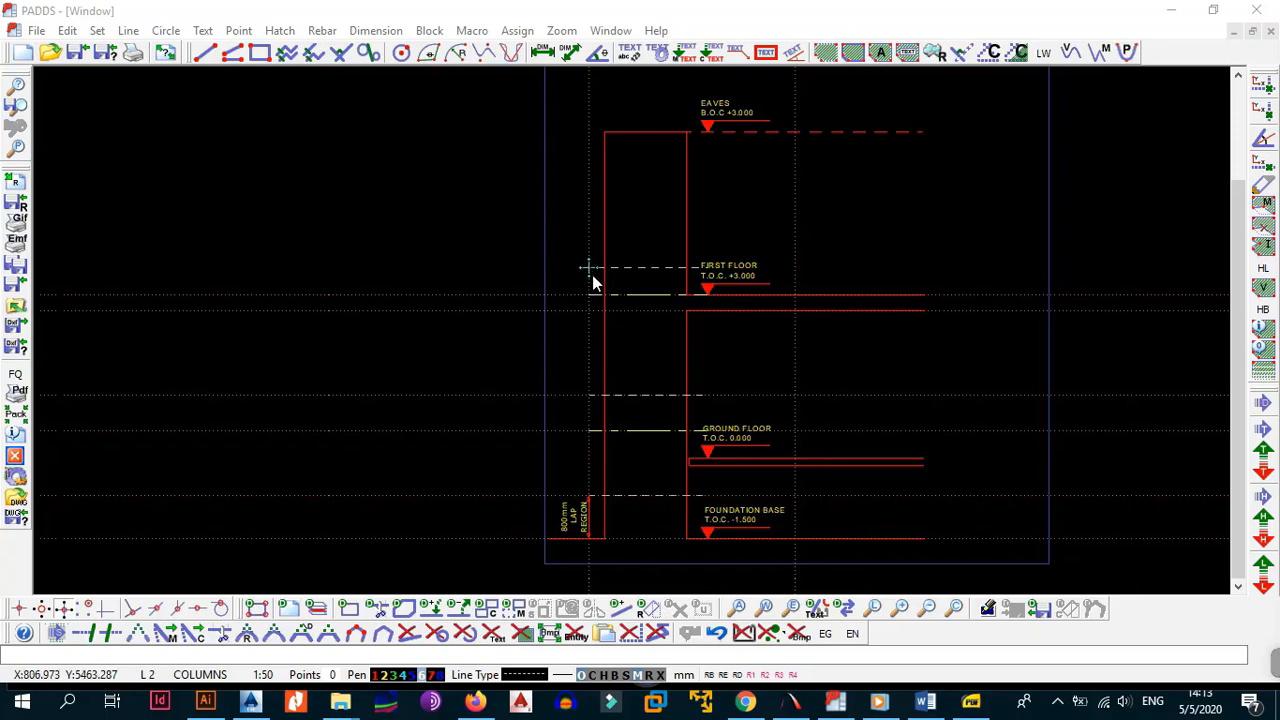
{"action": "right_click", "coordinate": [524, 250]}
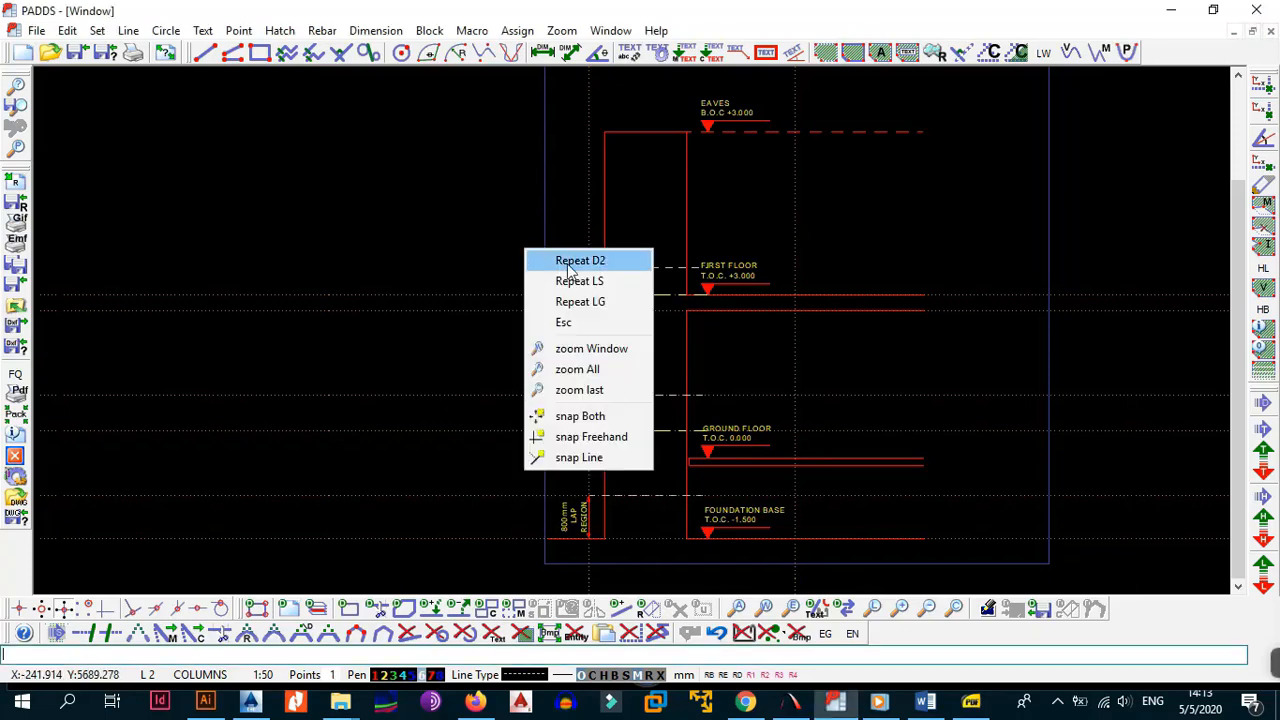
{"action": "left_click", "coordinate": [571, 277]}
{"action": "key", "text": "x"}
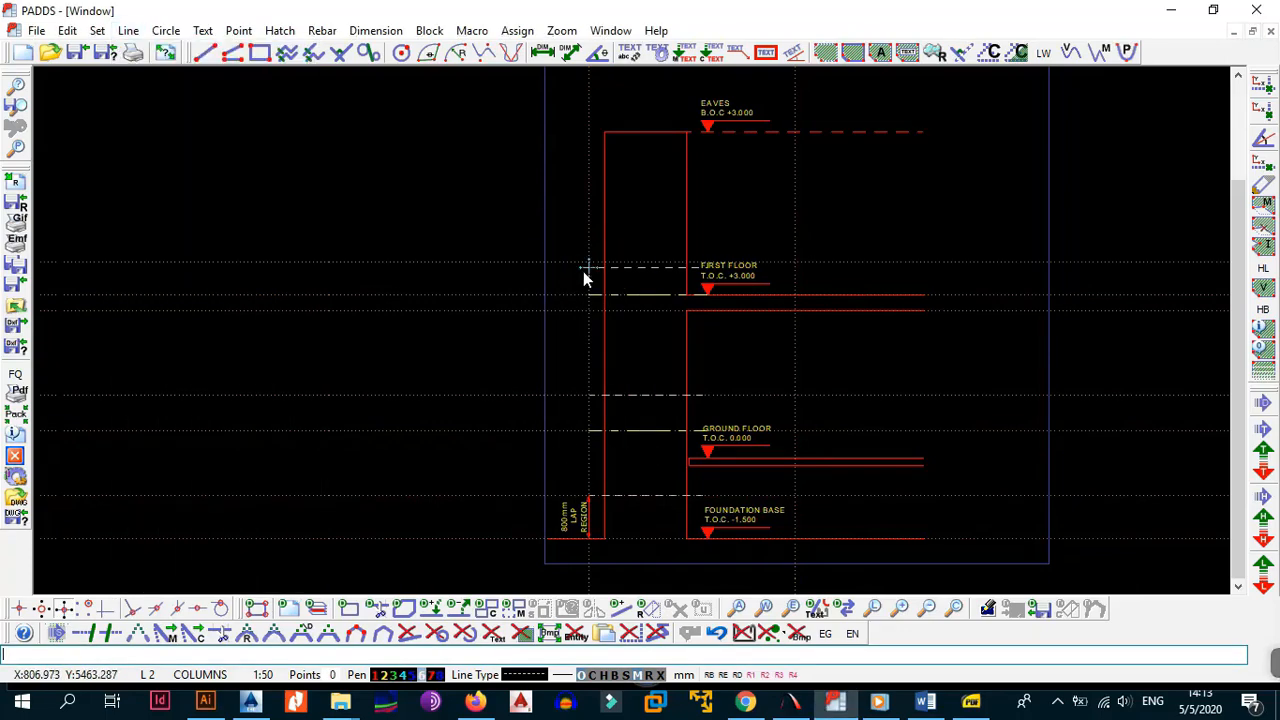
{"action": "key", "text": "e"}
{"action": "key", "text": "e"}
{"action": "left_click", "coordinate": [564, 264]}
- Place a horizontal construction line through the start of the dashed line above first floor
{"action": "key", "text": "l"}
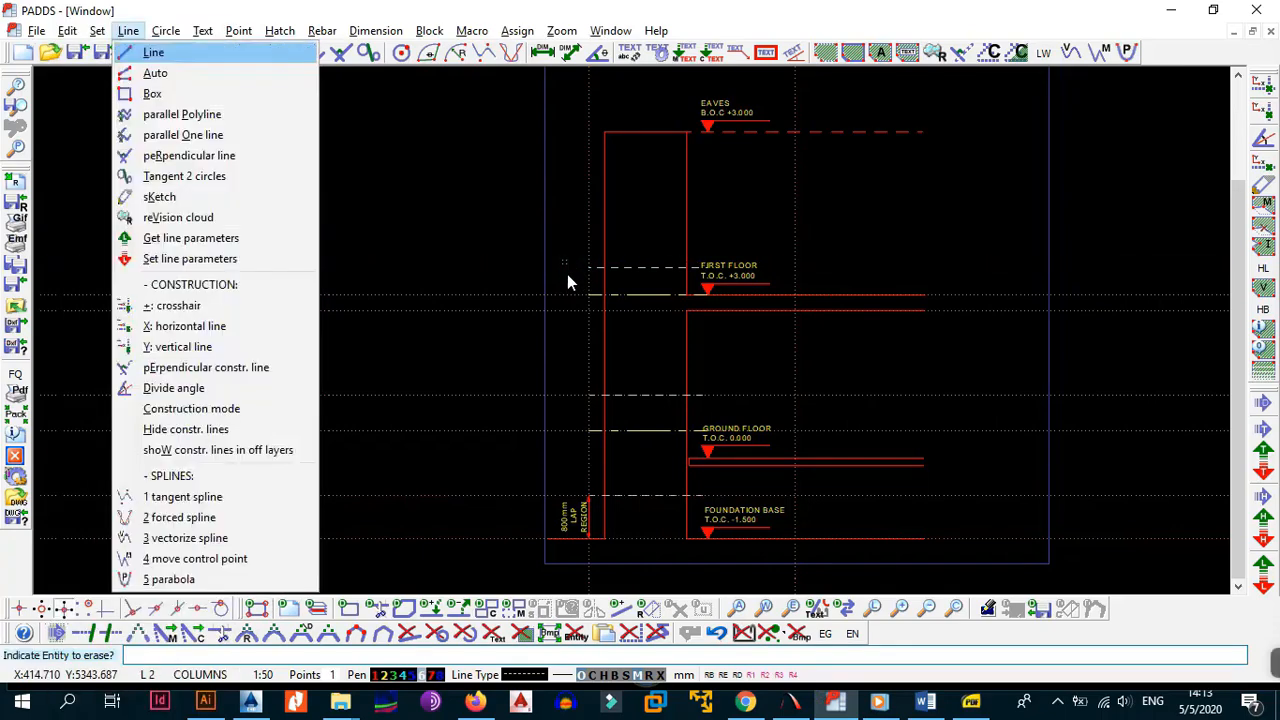
{"action": "key", "text": "x"}
{"action": "scroll", "coordinate": [569, 271], "scroll_direction": "up", "scroll_amount": 1}
{"action": "scroll", "coordinate": [569, 280], "scroll_direction": "up", "scroll_amount": 3}
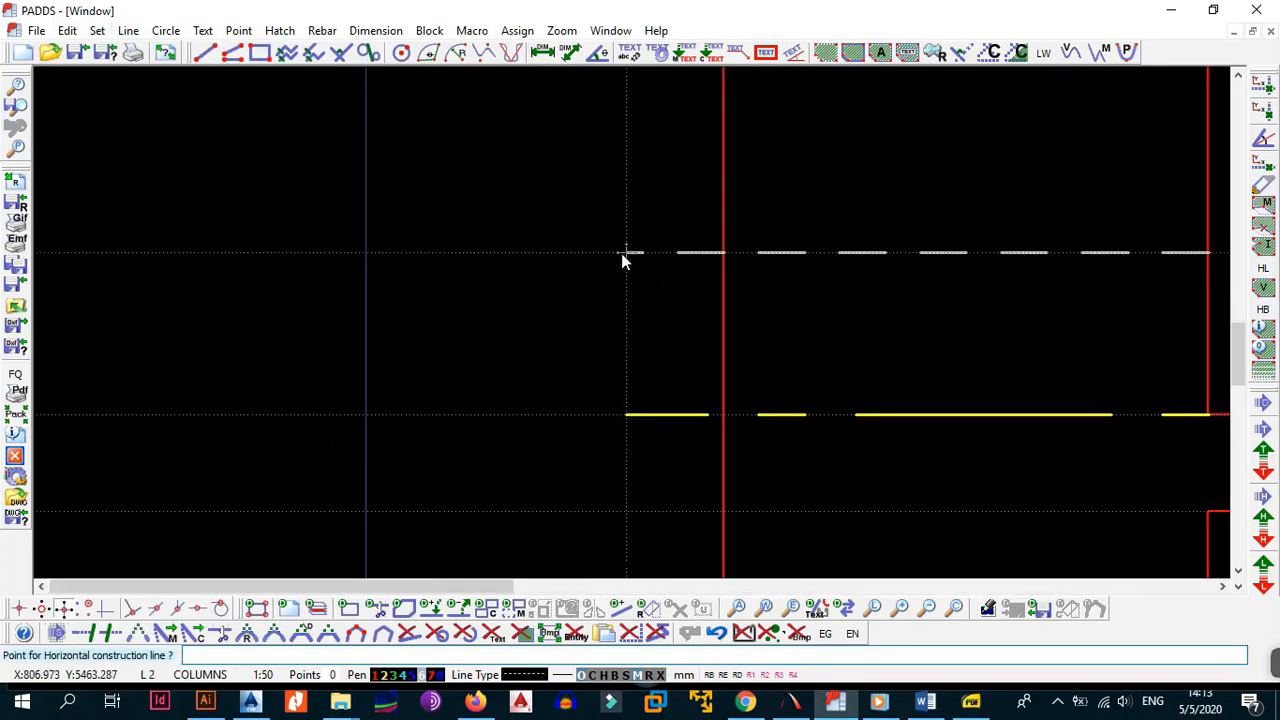
- Add chained vertical dimensions from the top of the 800mm lap region to both dashed lines above ground floor
{"action": "scroll", "coordinate": [623, 257], "scroll_direction": "down", "scroll_amount": 1}
{"action": "scroll", "coordinate": [590, 280], "scroll_direction": "down", "scroll_amount": 3}
{"action": "scroll", "coordinate": [686, 357], "scroll_direction": "up", "scroll_amount": 1}
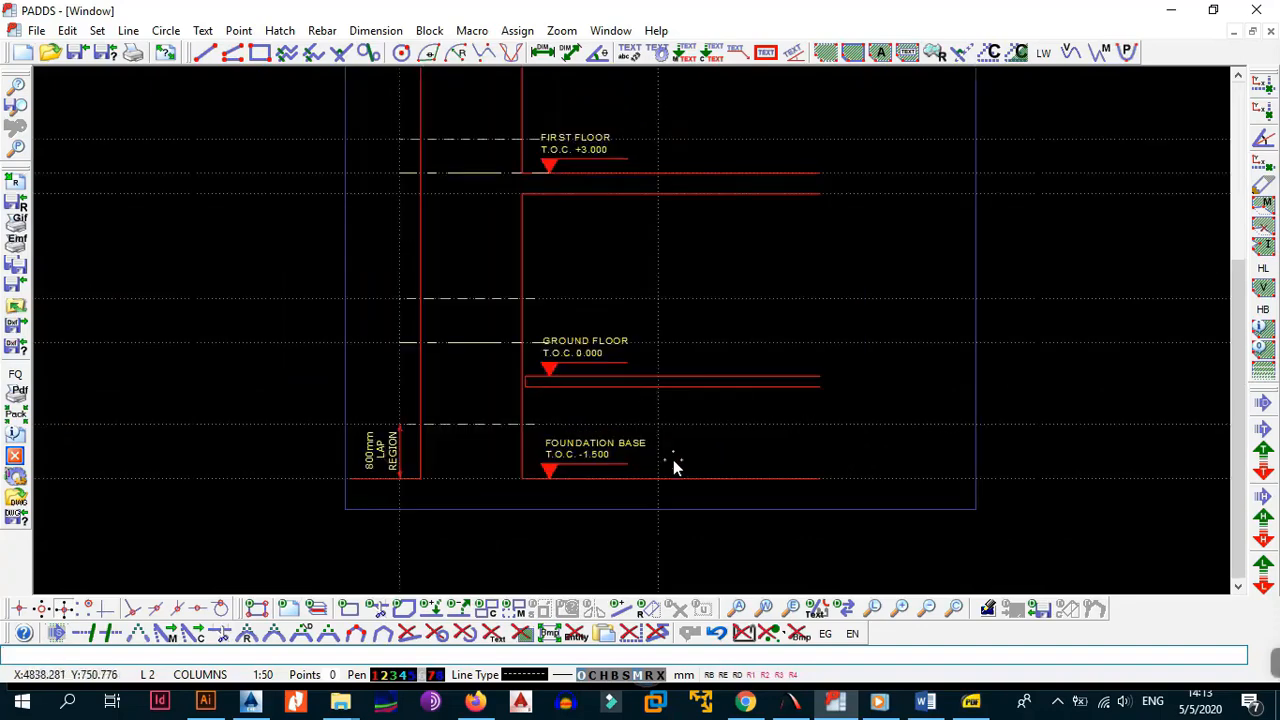
{"action": "middle_click_drag", "start_coordinate": [484, 326], "coordinate": [586, 372]}
{"action": "mouse_move", "coordinate": [587, 306]}
{"action": "middle_mouse_down"}
{"action": "mouse_move", "coordinate": [584, 385]}
{"action": "mouse_move", "coordinate": [574, 374]}
{"action": "mouse_move", "coordinate": [622, 405]}
{"action": "middle_mouse_up"}
{"action": "scroll", "coordinate": [624, 415], "scroll_direction": "down", "scroll_amount": 1}
{"action": "middle_click_drag", "start_coordinate": [599, 505], "coordinate": [604, 433]}
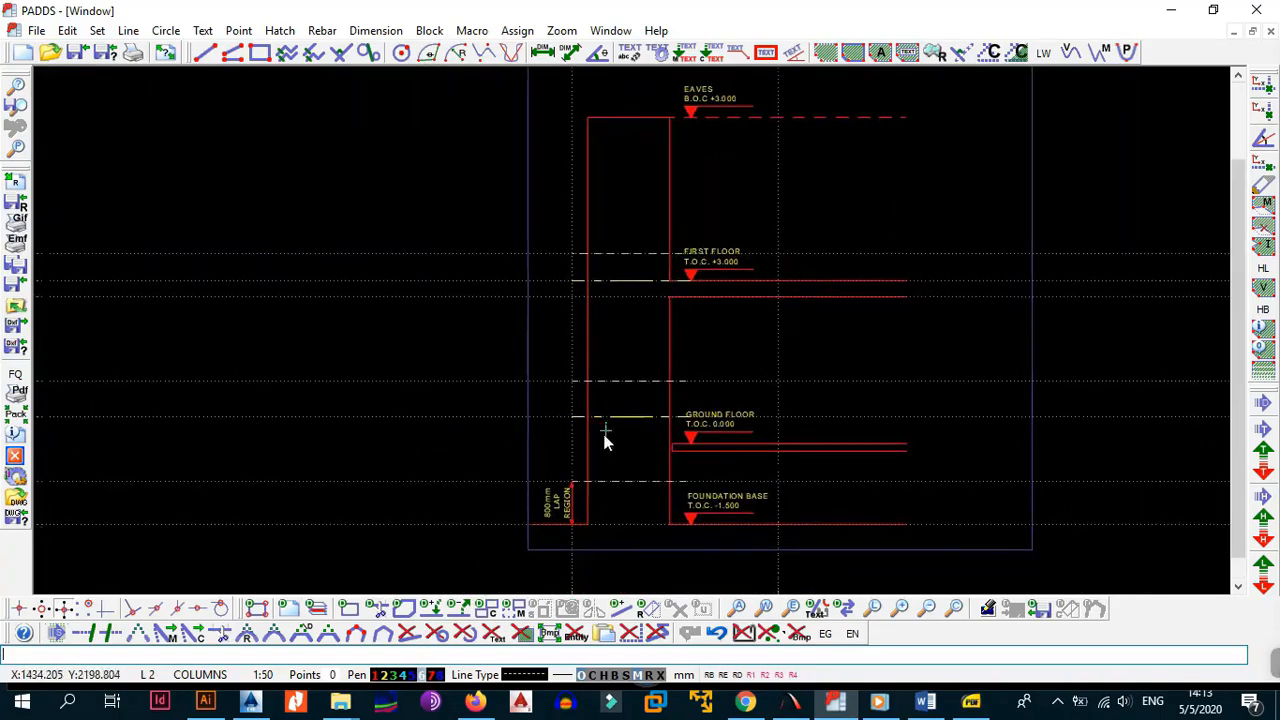
{"action": "scroll", "coordinate": [588, 481], "scroll_direction": "up", "scroll_amount": 2}
{"action": "middle_click_drag", "start_coordinate": [588, 487], "coordinate": [594, 466]}
{"action": "scroll", "coordinate": [566, 457], "scroll_direction": "up", "scroll_amount": 1}
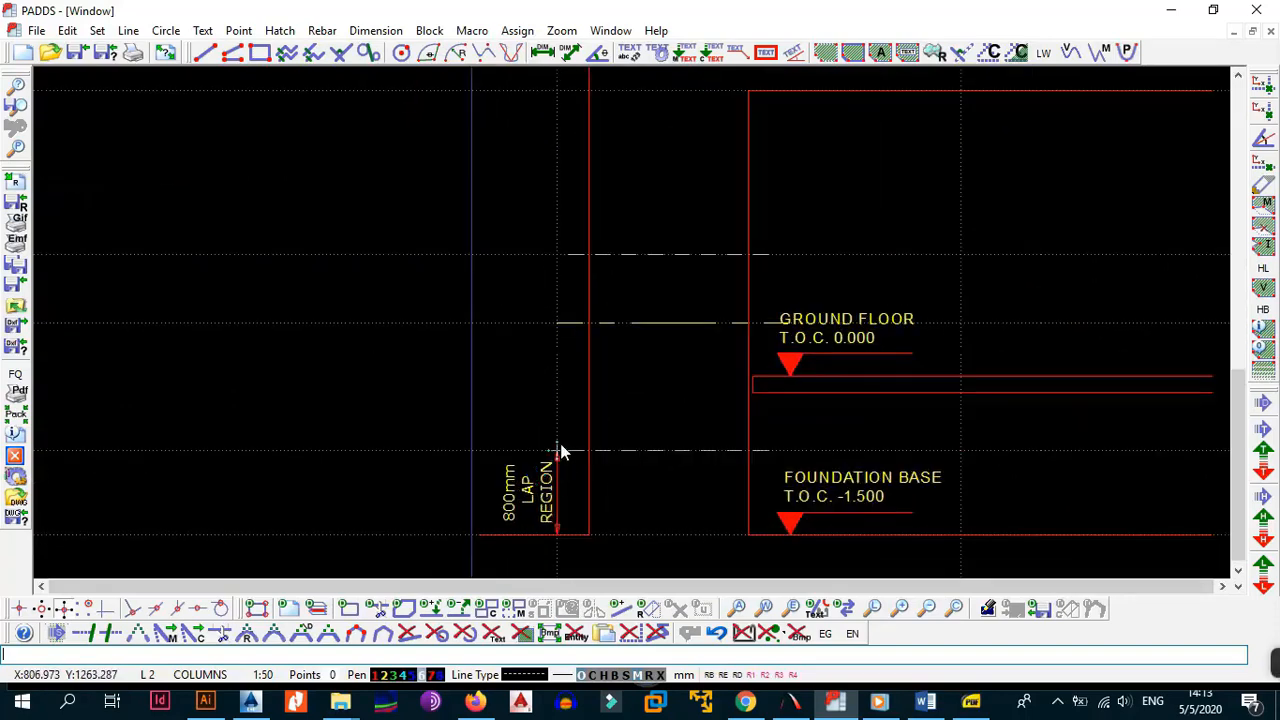
{"action": "key", "text": "Return"}
{"action": "left_click", "coordinate": [558, 453]}
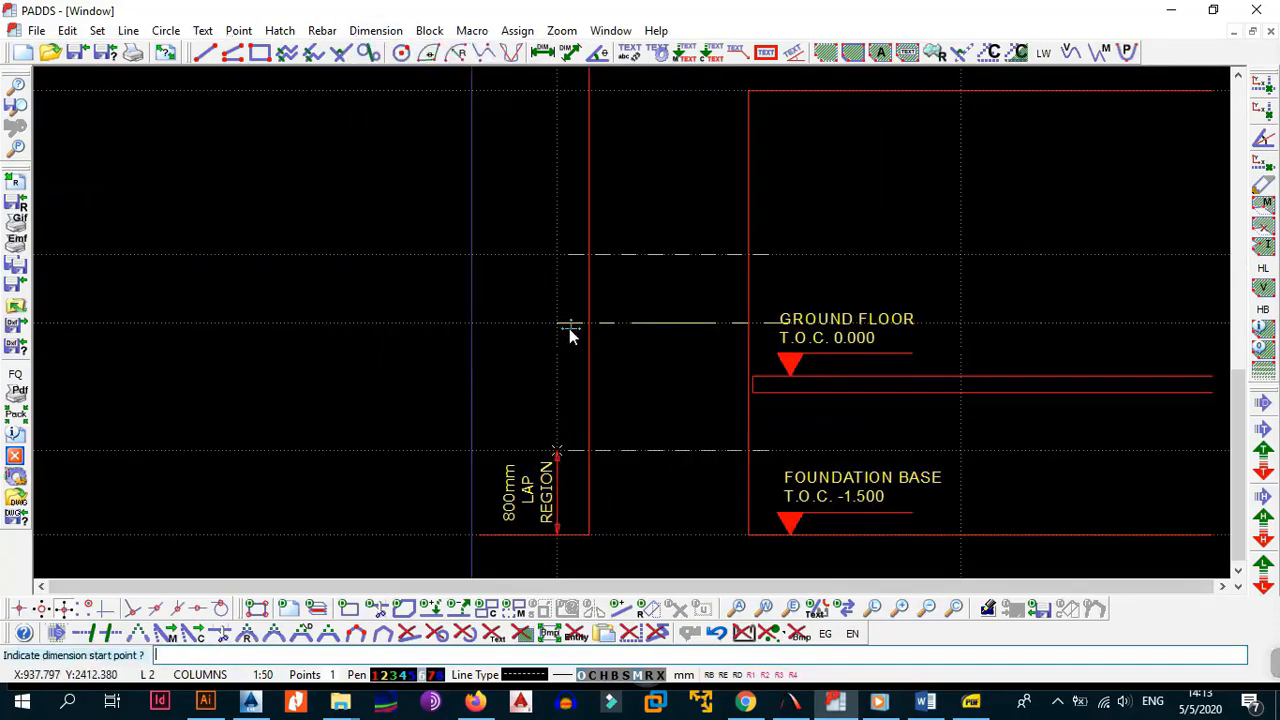
{"action": "left_click", "coordinate": [557, 322]}
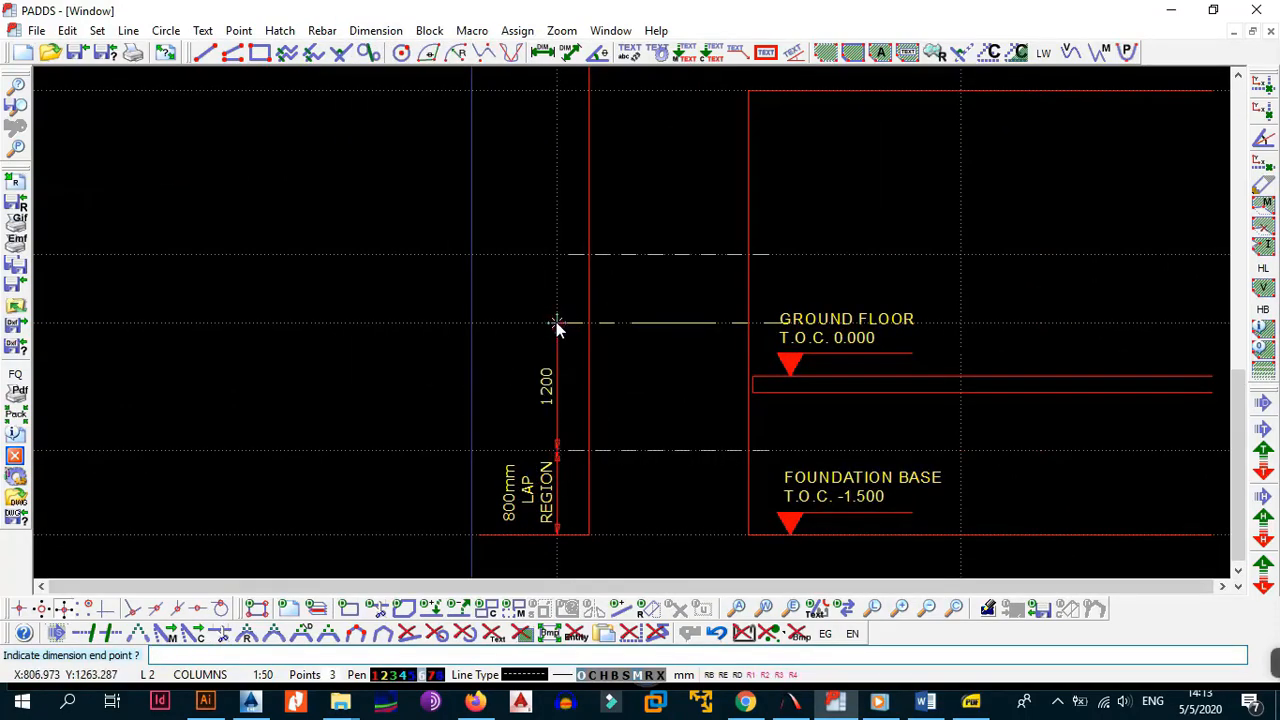
{"action": "left_click", "coordinate": [556, 254]}
- Continue the vertical dimension chain up to first floor top of concrete and the dashed line above it
{"action": "middle_click_drag", "start_coordinate": [580, 163], "coordinate": [594, 413]}
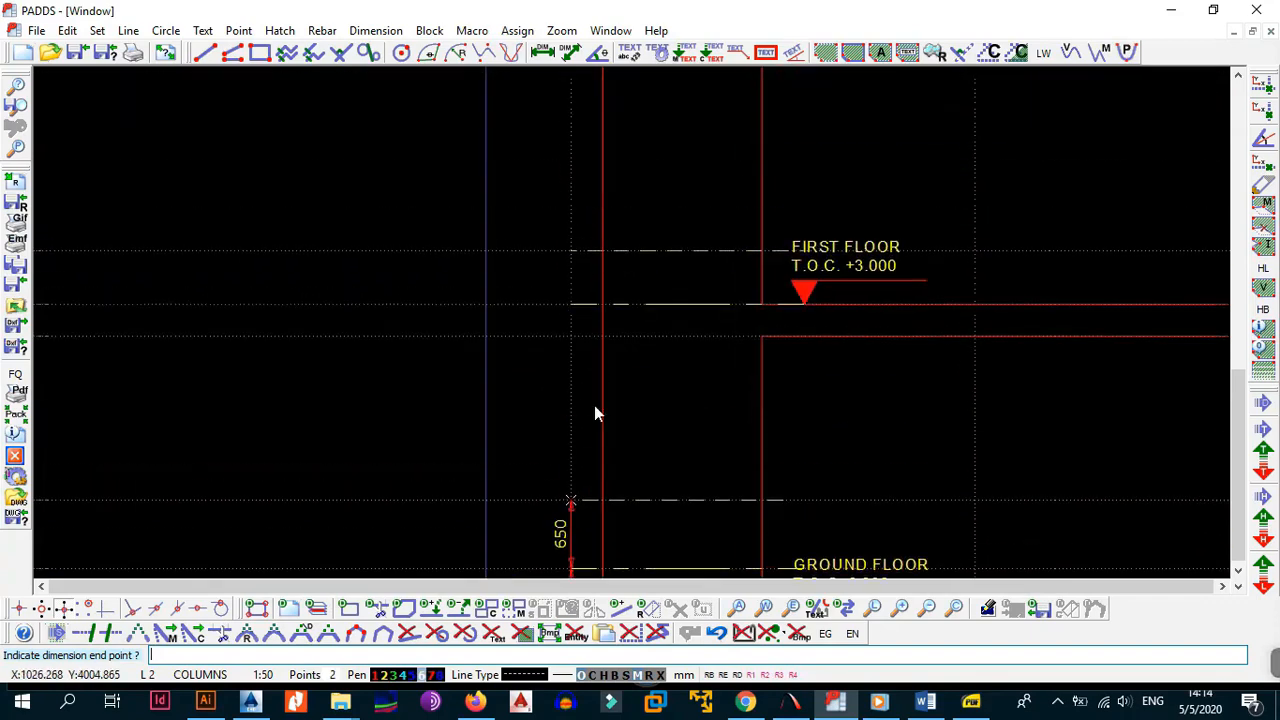
{"action": "left_click", "coordinate": [570, 304]}
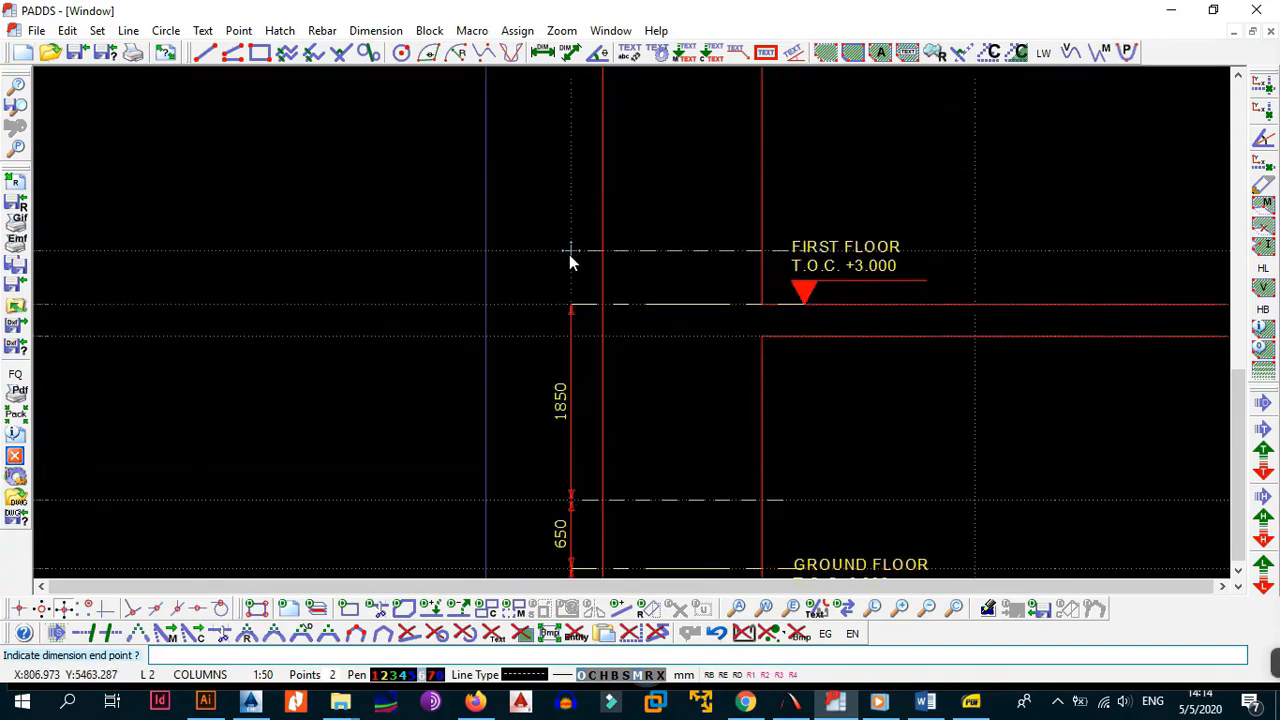
{"action": "left_click", "coordinate": [569, 254]}
- End the dimension chain and place a horizontal construction line through the top of the column at eaves level
{"action": "middle_click_drag", "start_coordinate": [591, 157], "coordinate": [586, 429]}
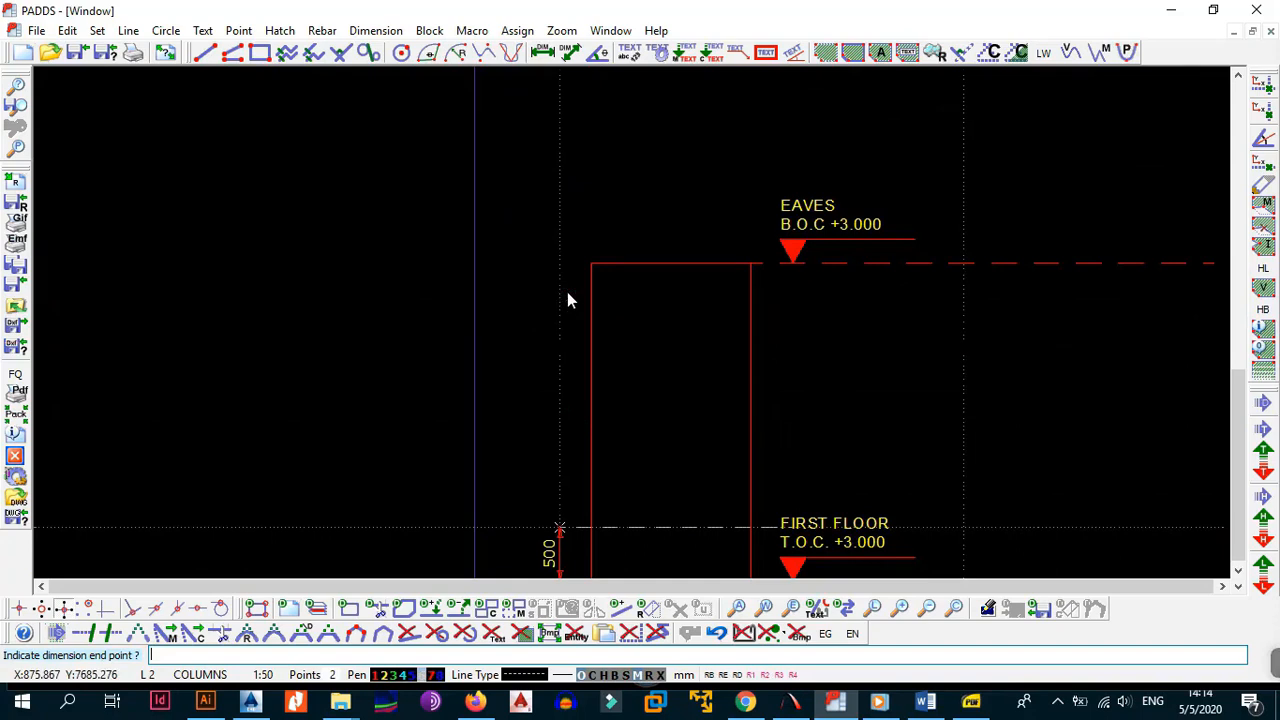
{"action": "key", "text": "Escape"}
{"action": "key", "text": "alt+l"}
{"action": "key", "text": "h"}
{"action": "left_click", "coordinate": [588, 260]}
{"action": "key", "text": "Escape"}
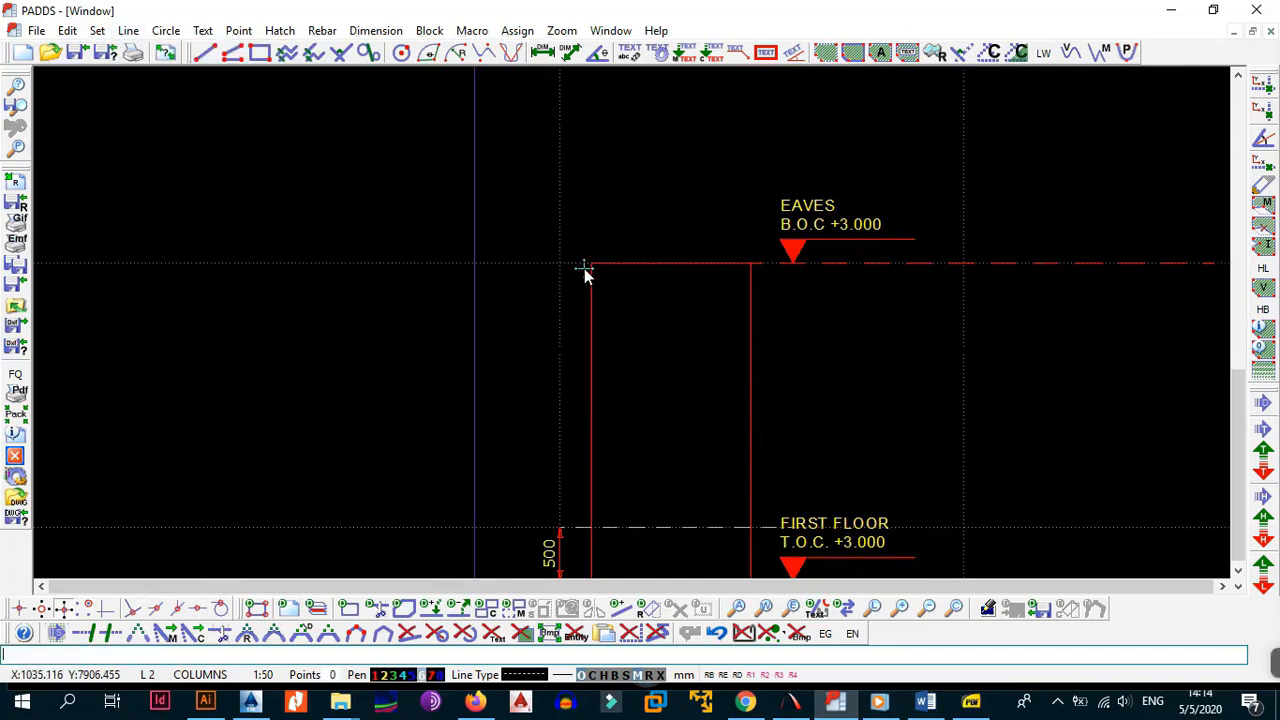
- Add a vertical dimension from the dashed line above first floor up to the eaves construction line, in line with the existing chain
{"action": "key", "text": "alt+d"}
{"action": "key", "text": "v"}
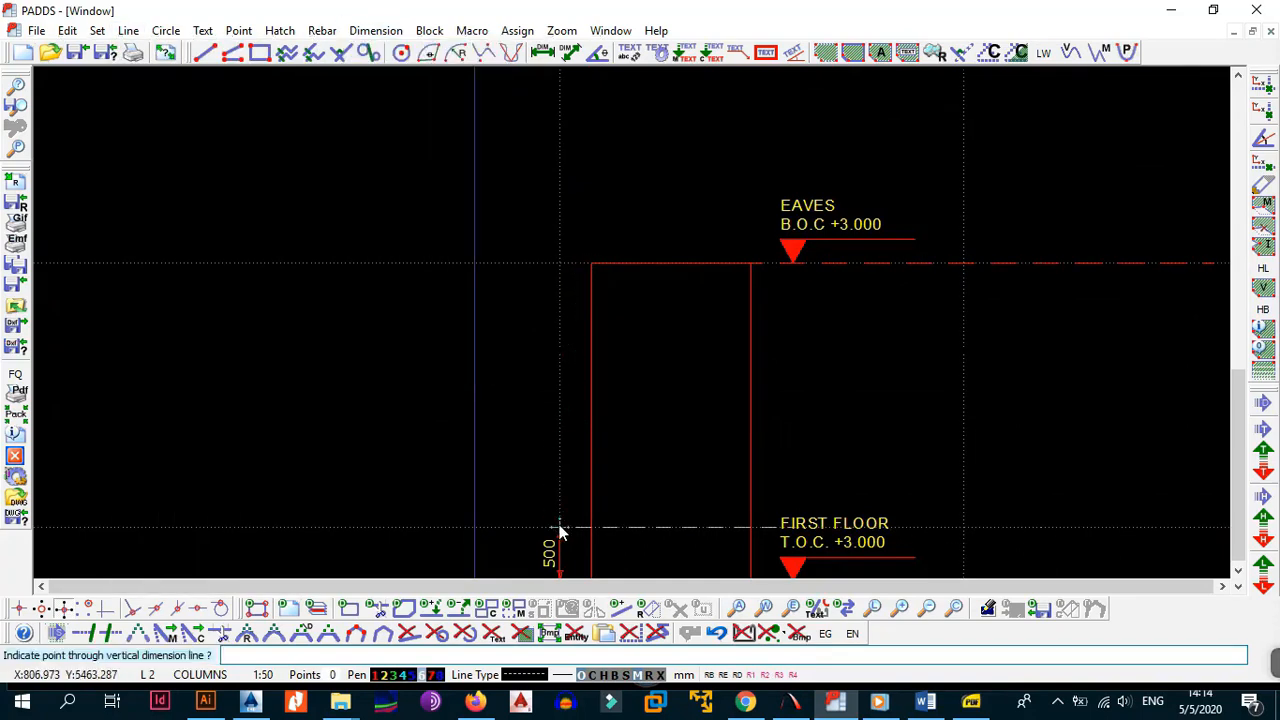
{"action": "left_click", "coordinate": [560, 527]}
{"action": "left_click", "coordinate": [560, 526]}
{"action": "left_click", "coordinate": [560, 264]}
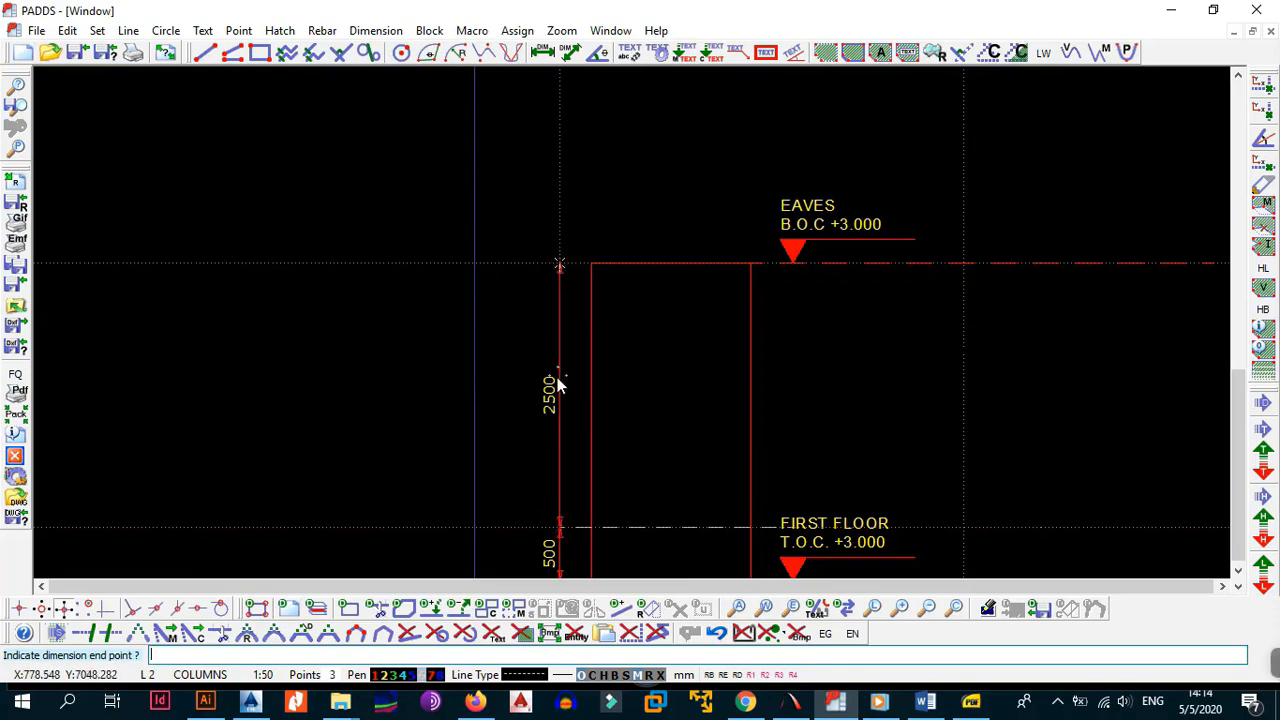
{"action": "key", "text": "Escape"}
- Change the text of the 650 dimension near ground floor to "650mm LAP REGION" on three lines
{"action": "middle_click_drag", "start_coordinate": [581, 460], "coordinate": [529, 196]}
{"action": "scroll", "coordinate": [534, 409], "scroll_direction": "down", "scroll_amount": 3}
{"action": "scroll", "coordinate": [590, 440], "scroll_direction": "up", "scroll_amount": 3}
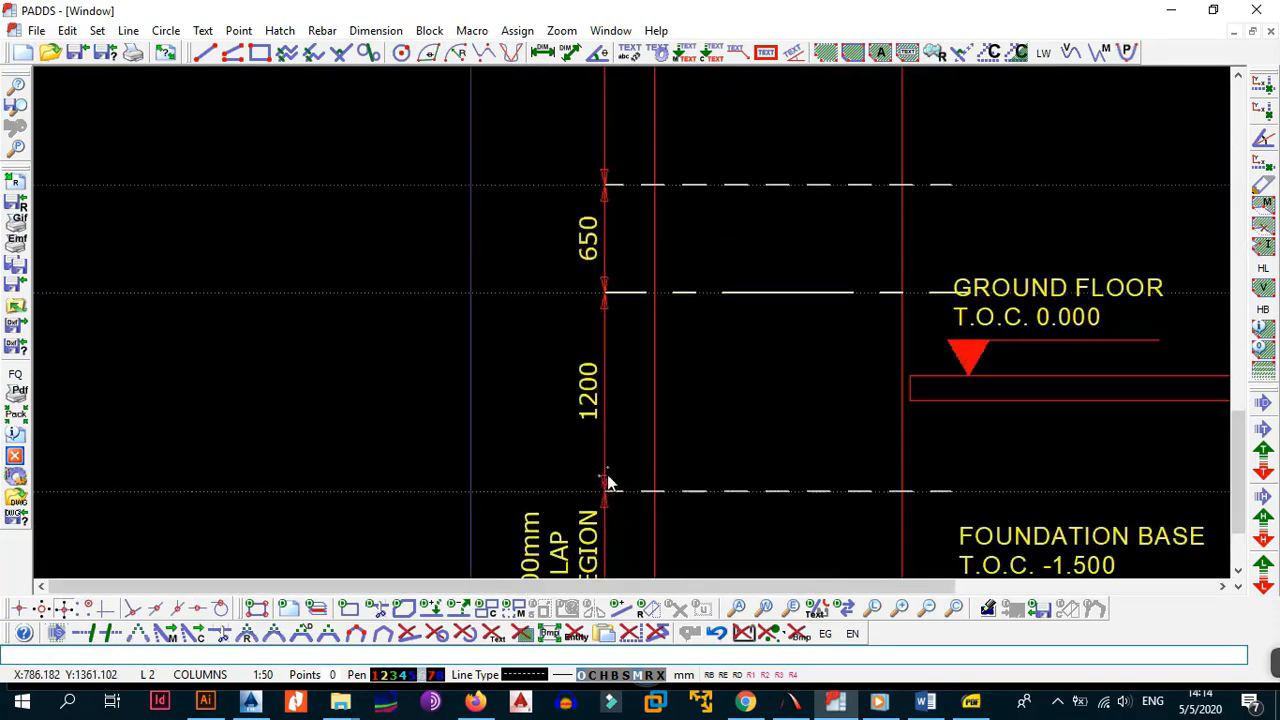
{"action": "middle_click_drag", "start_coordinate": [613, 404], "coordinate": [592, 442]}
{"action": "scroll", "coordinate": [572, 350], "scroll_direction": "up", "scroll_amount": 1}
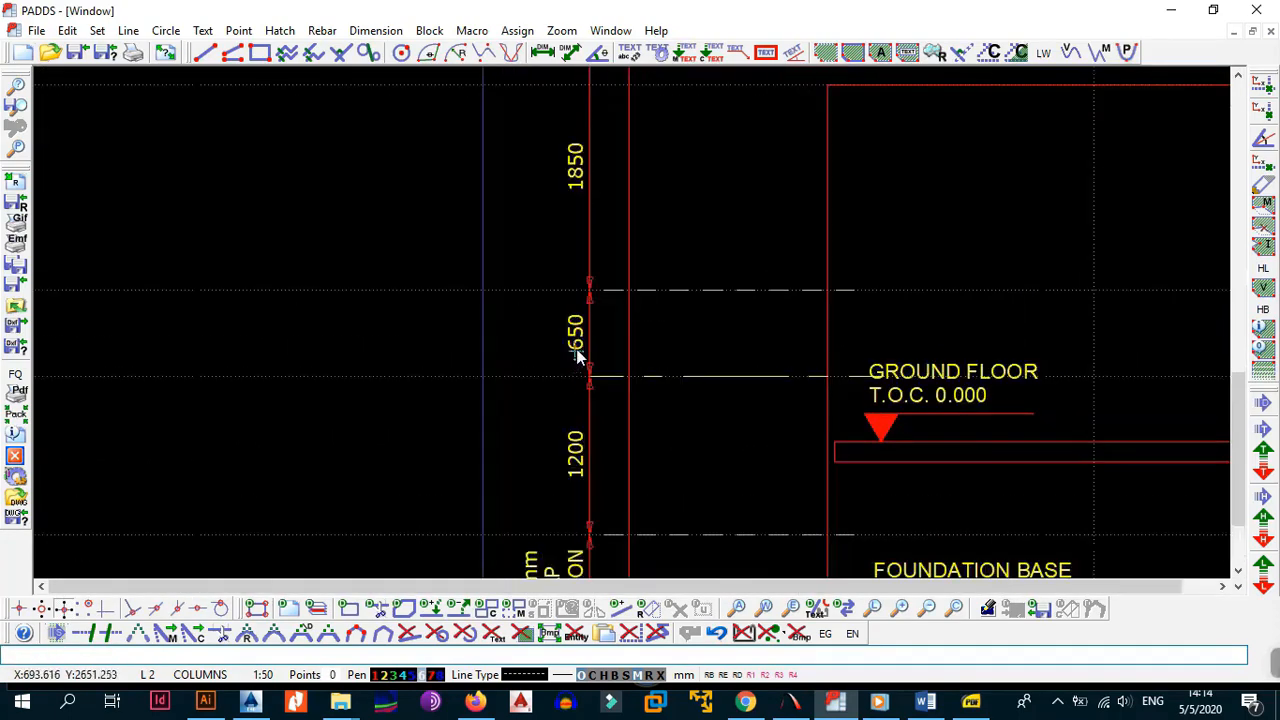
{"action": "key", "text": "alt+e"}
{"action": "key", "text": "i"}
{"action": "left_click", "coordinate": [579, 336]}
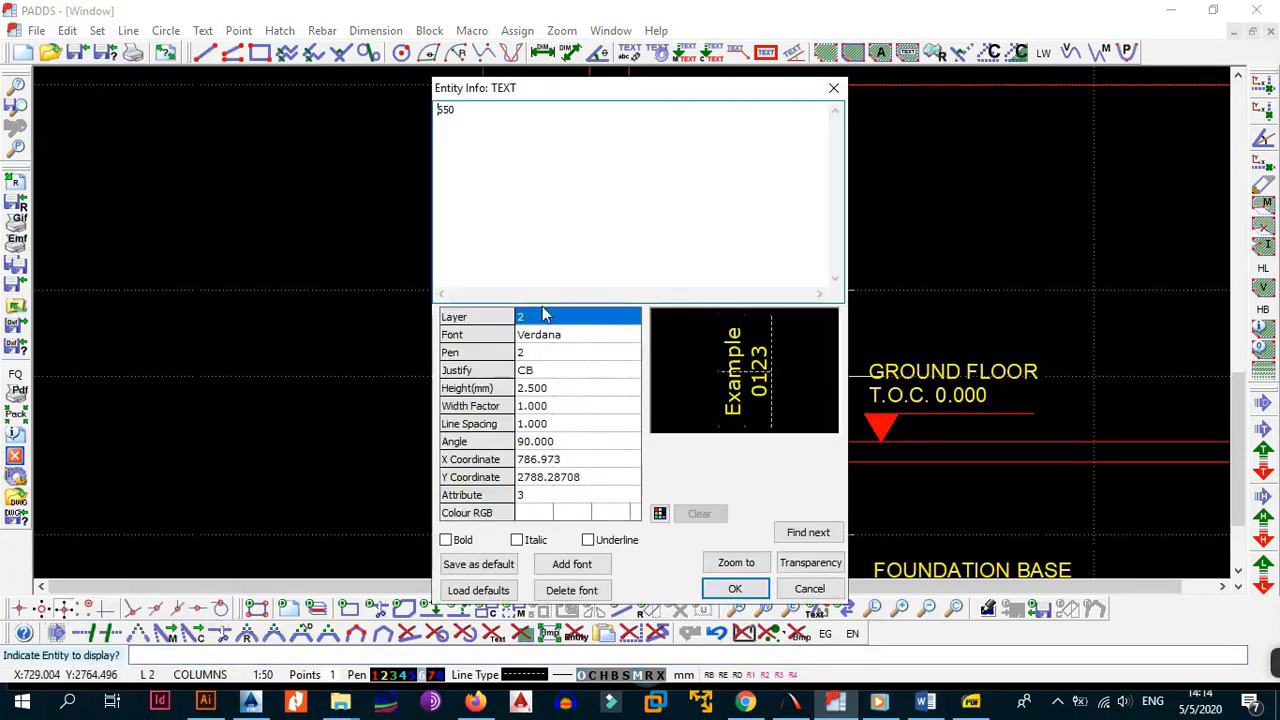
{"action": "left_click", "coordinate": [489, 110]}
{"action": "type", "text": "L"}
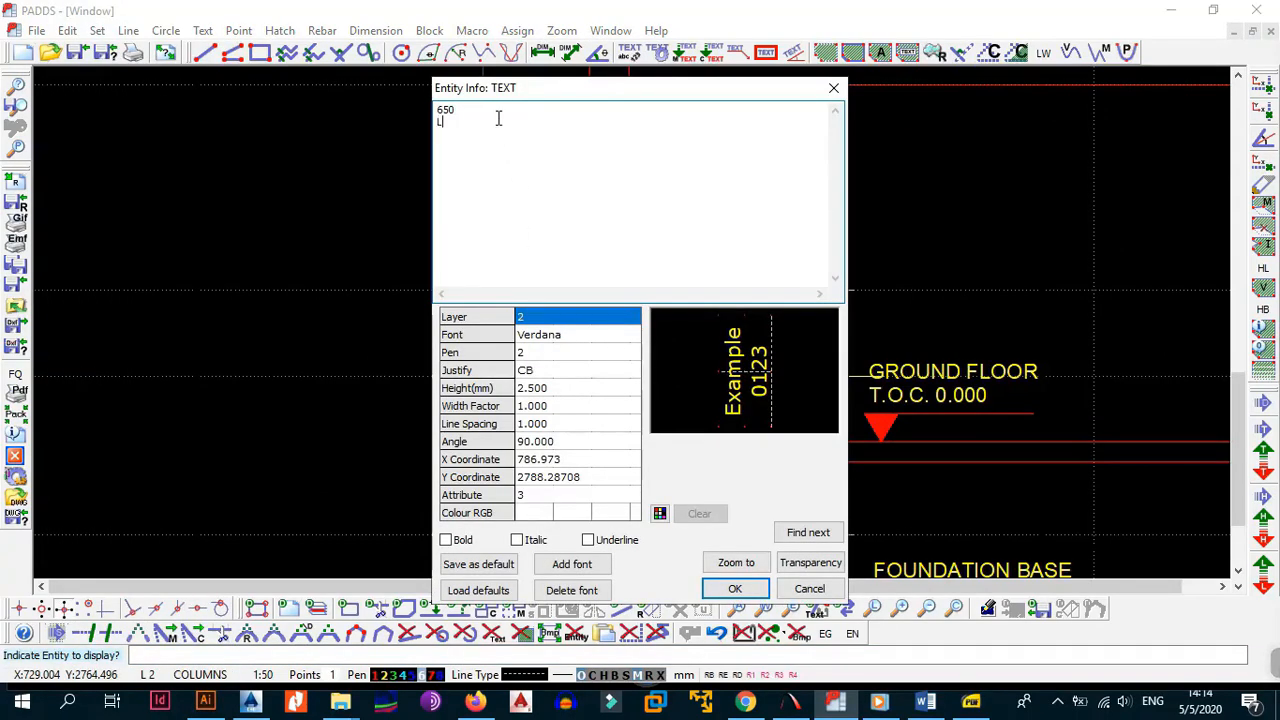
{"action": "type", "text": "AP"}
{"action": "key", "text": "Return"}
{"action": "type", "text": "RA"}
{"action": "type", "text": "EGION"}
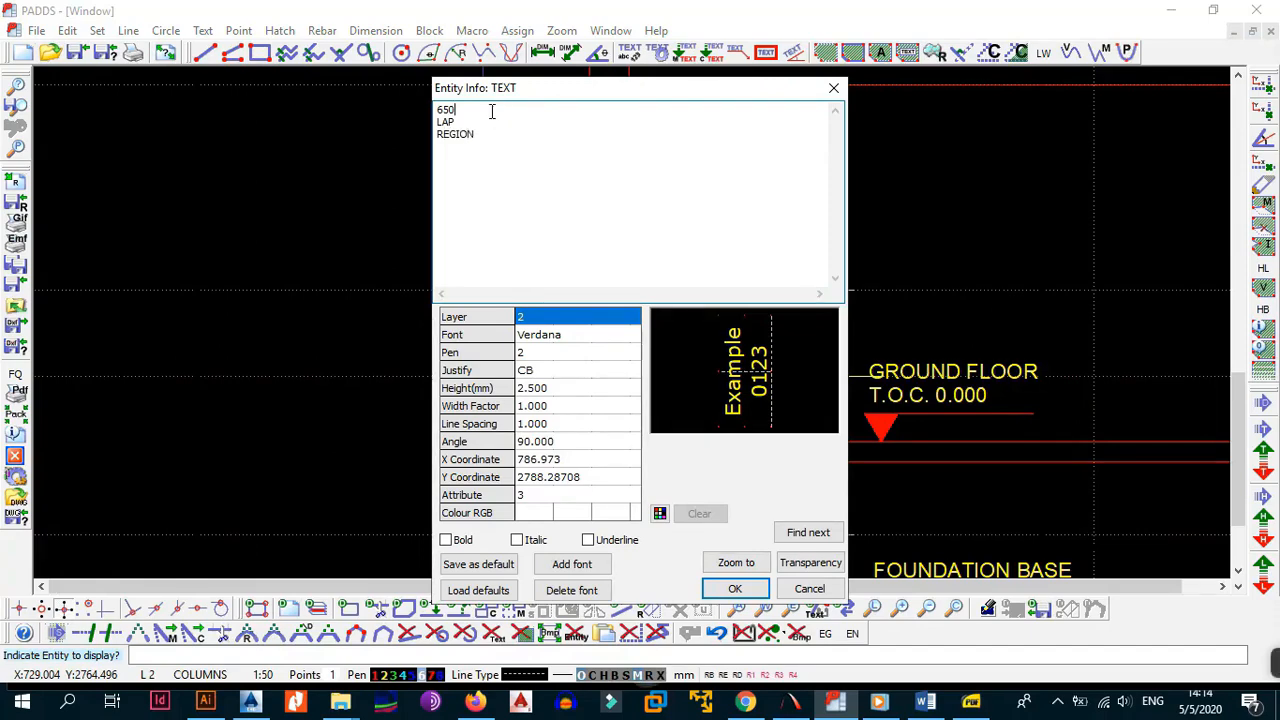
{"action": "left_click", "coordinate": [491, 112]}
{"action": "type", "text": "mm"}
{"action": "left_click", "coordinate": [735, 588]}
- Change the text of the 500 dimension above first floor to "500mm LAP REGION" on three lines
{"action": "scroll", "coordinate": [700, 303], "scroll_direction": "down", "scroll_amount": 2}
{"action": "scroll", "coordinate": [632, 400], "scroll_direction": "up", "scroll_amount": 2}
{"action": "middle_click_drag", "start_coordinate": [630, 151], "coordinate": [678, 404]}
{"action": "scroll", "coordinate": [671, 334], "scroll_direction": "up", "scroll_amount": 1}
{"action": "scroll", "coordinate": [682, 338], "scroll_direction": "up", "scroll_amount": 1}
{"action": "middle_click_drag", "start_coordinate": [682, 338], "coordinate": [663, 400]}
{"action": "key", "text": "alt+e"}
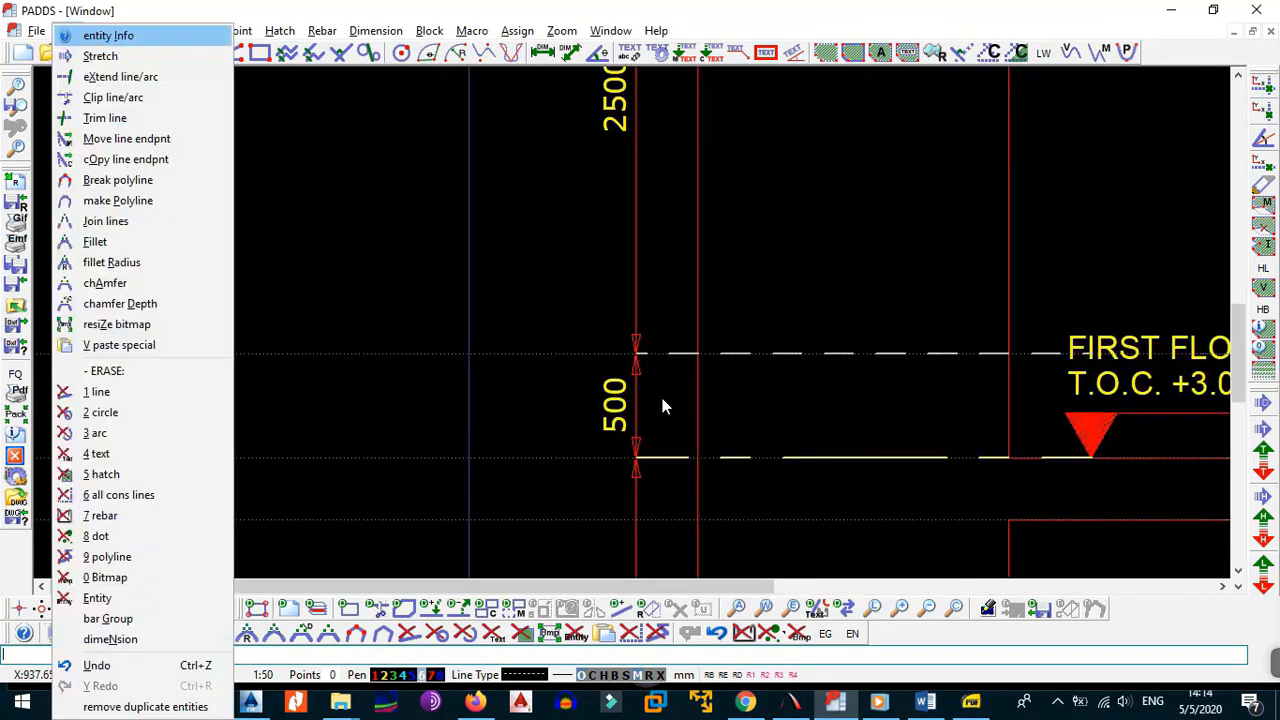
{"action": "key", "text": "i"}
{"action": "left_click", "coordinate": [619, 399]}
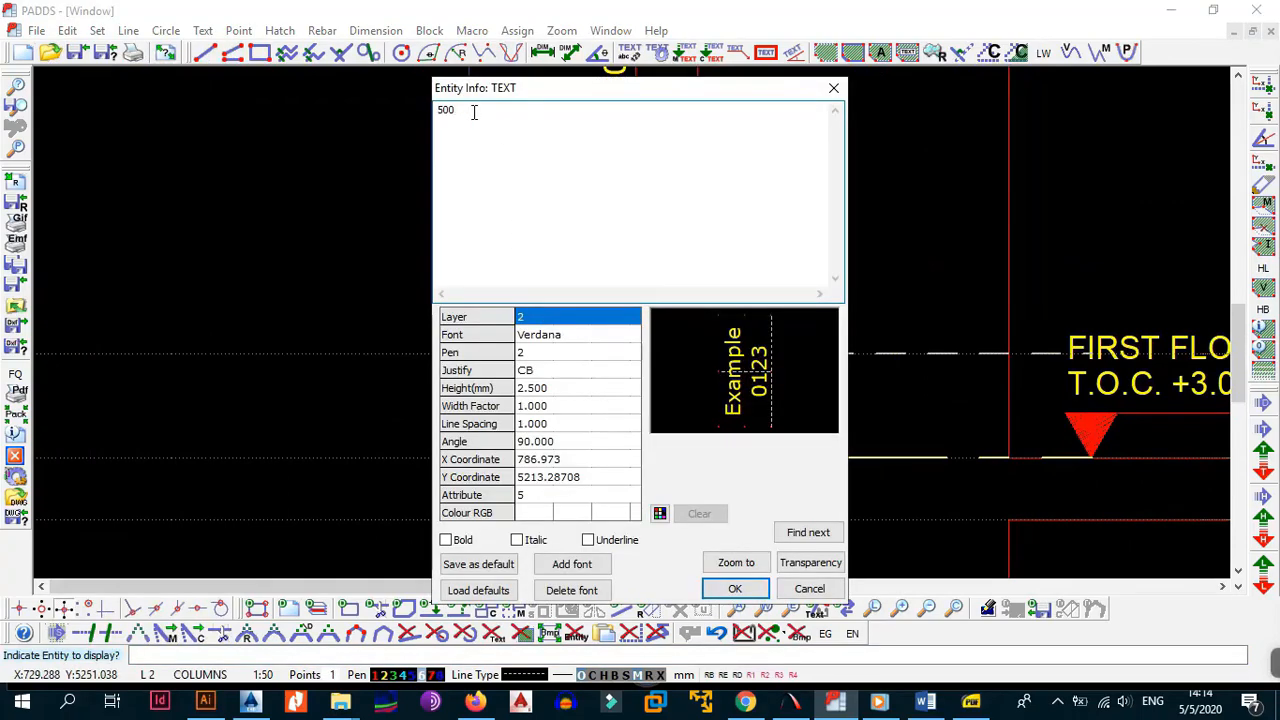
{"action": "type", "text": "MM"}
{"action": "key", "text": "BackSpace"}
{"action": "key", "text": "BackSpace"}
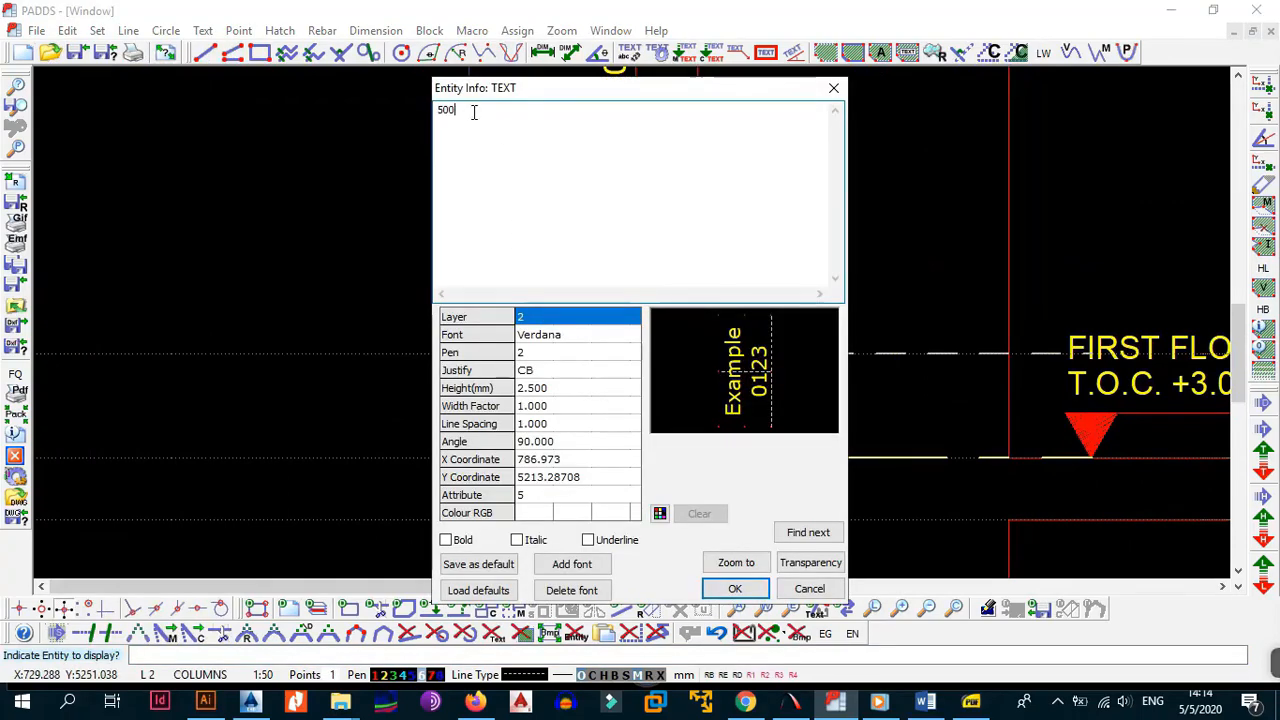
{"action": "type", "text": "mm"}
{"action": "key", "text": "Return"}
{"action": "type", "text": "LAP"}
{"action": "key", "text": "Return"}
{"action": "type", "text": "REGION"}
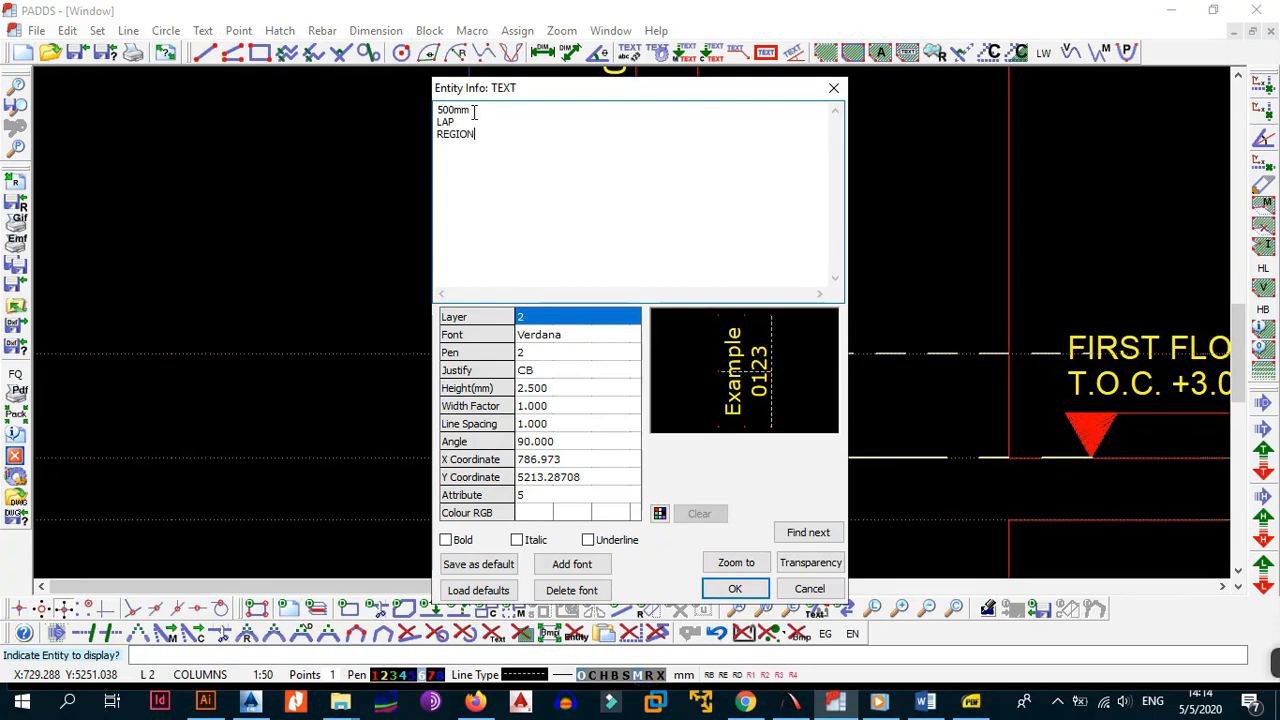
{"action": "left_click", "coordinate": [740, 588]}
- Review the lap region labels and the intermediate zone dimensions along the column from foundation base to eaves
{"action": "scroll", "coordinate": [717, 377], "scroll_direction": "down", "scroll_amount": 3}
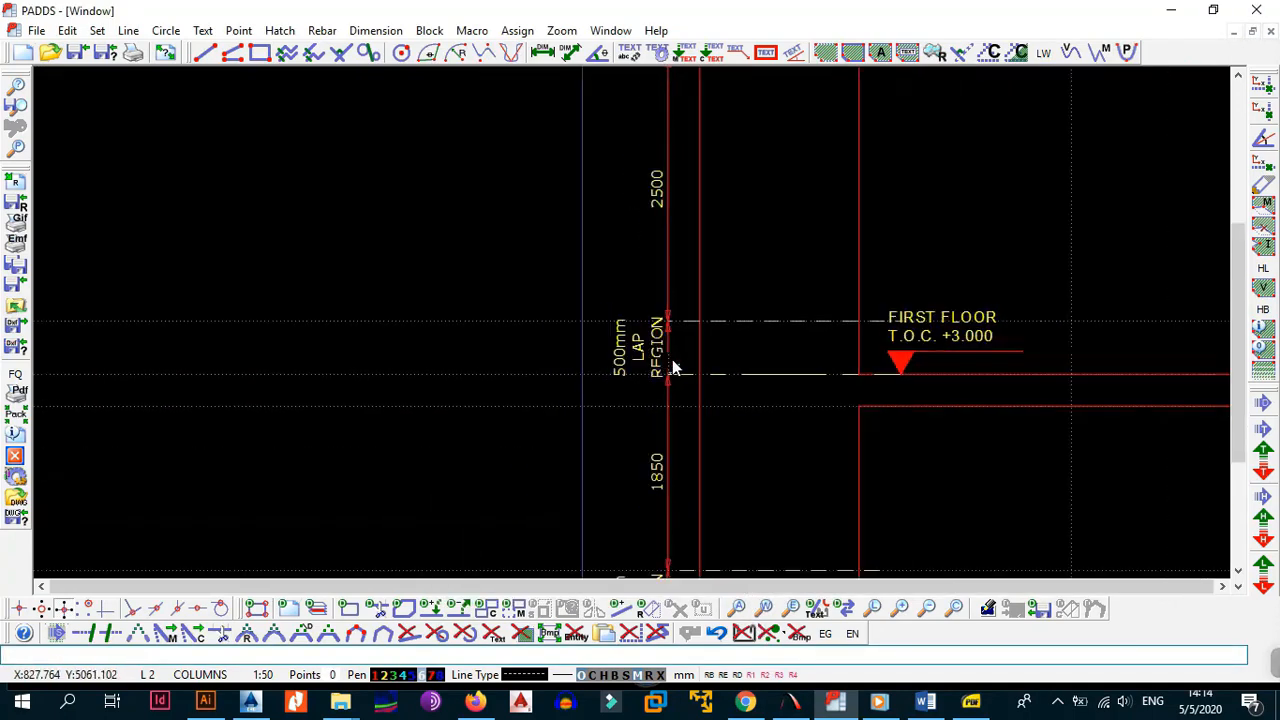
{"action": "scroll", "coordinate": [672, 359], "scroll_direction": "down", "scroll_amount": 4}
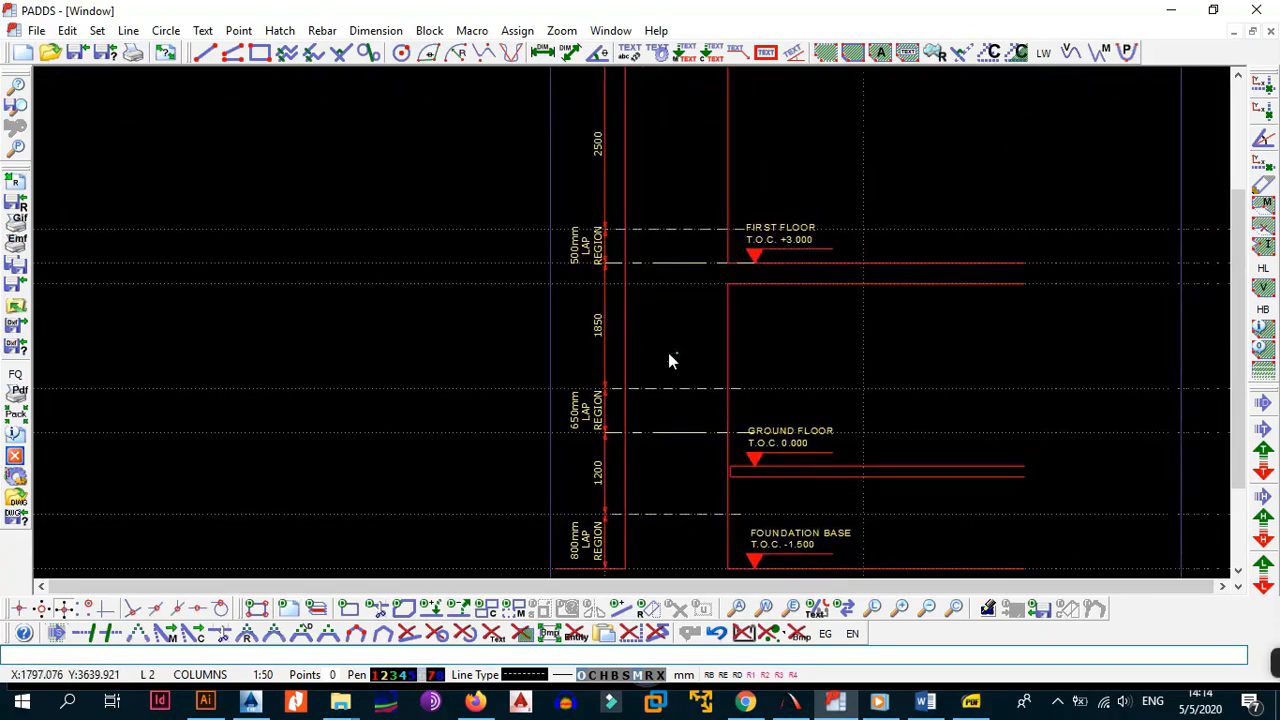
{"action": "scroll", "coordinate": [650, 358], "scroll_direction": "down", "scroll_amount": 1}
{"action": "scroll", "coordinate": [629, 334], "scroll_direction": "up", "scroll_amount": 5}
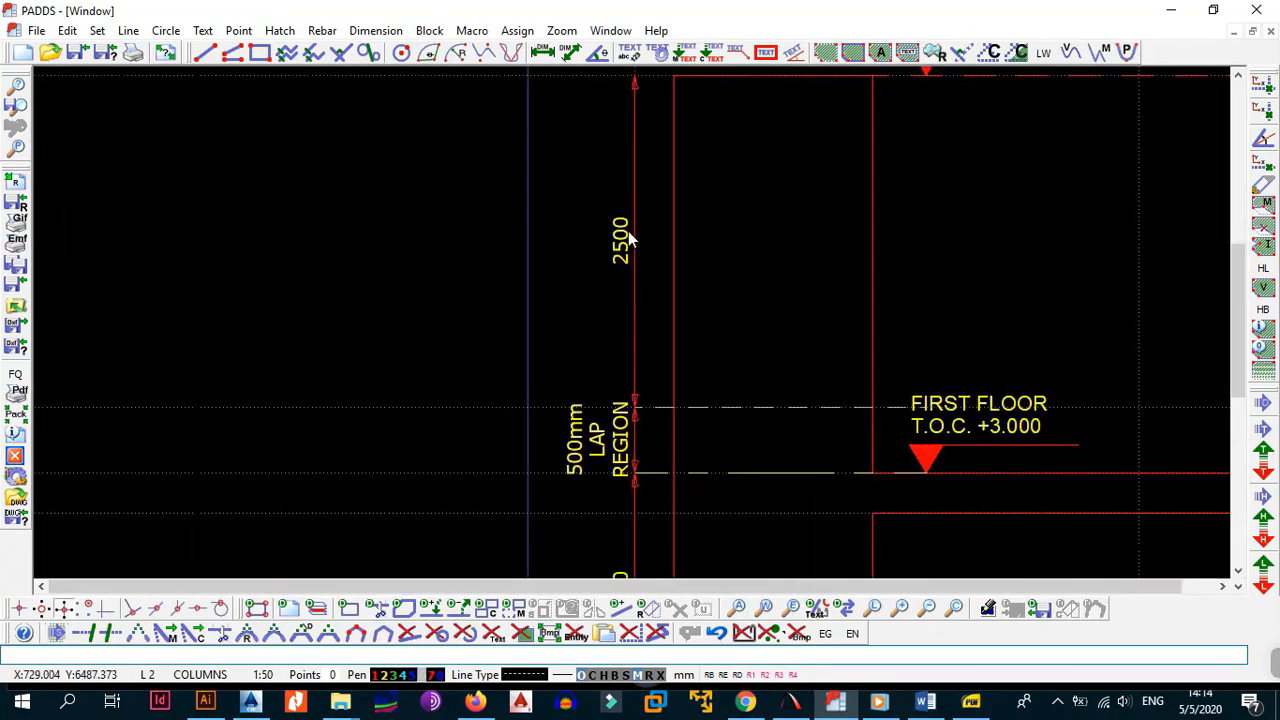
{"action": "scroll", "coordinate": [640, 300], "scroll_direction": "down", "scroll_amount": 4}
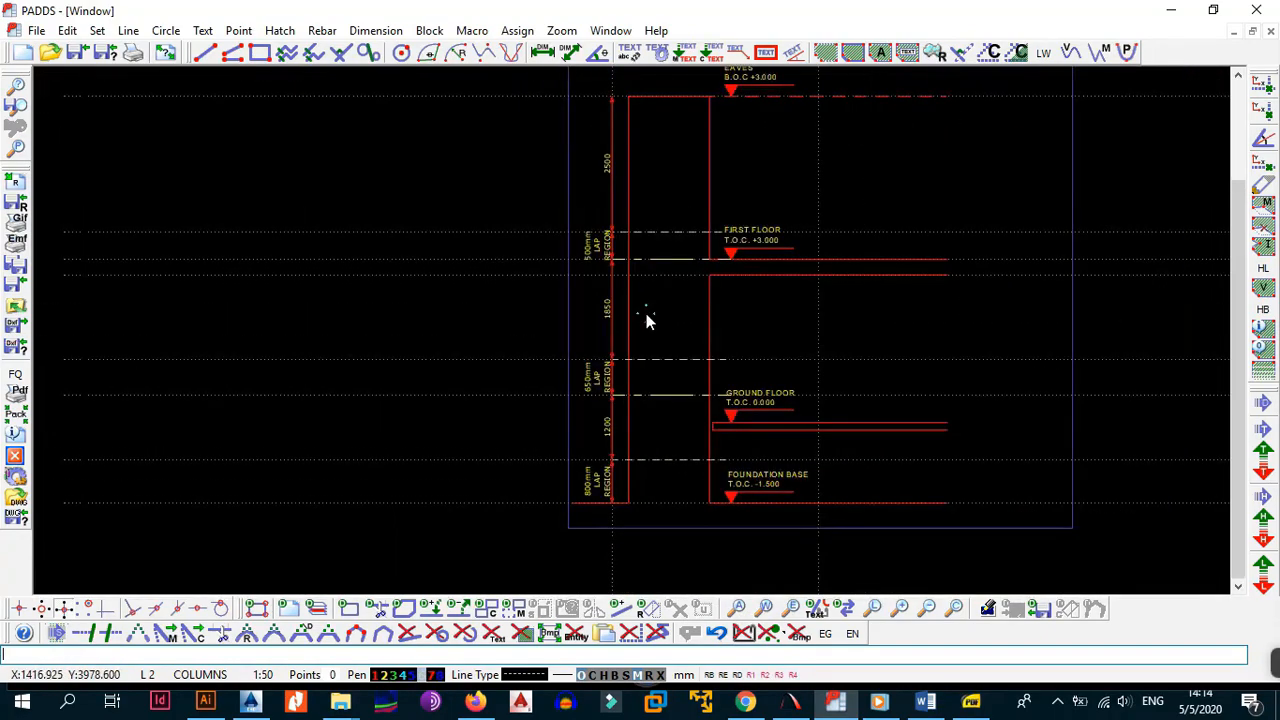
{"action": "scroll", "coordinate": [646, 315], "scroll_direction": "up", "scroll_amount": 1}
{"action": "middle_click_drag", "start_coordinate": [769, 326], "coordinate": [794, 380]}
{"action": "scroll", "coordinate": [746, 334], "scroll_direction": "down", "scroll_amount": 1}
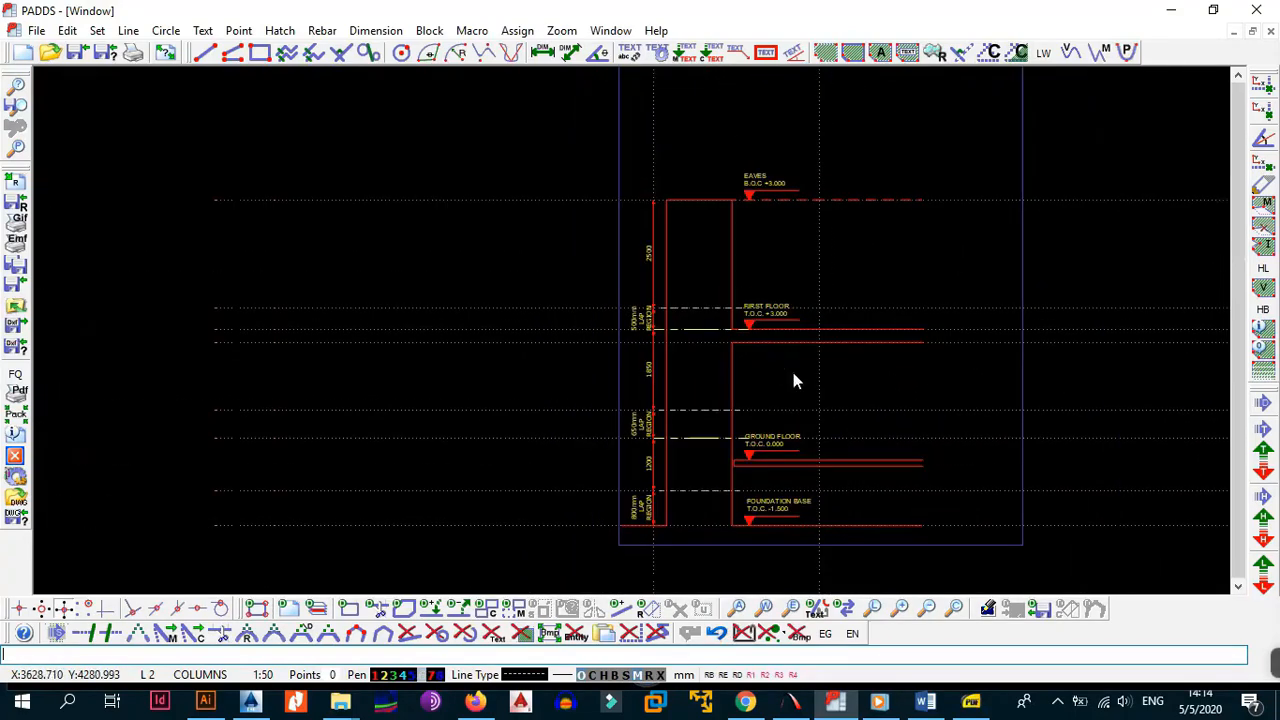
{"action": "scroll", "coordinate": [771, 409], "scroll_direction": "up", "scroll_amount": 1}
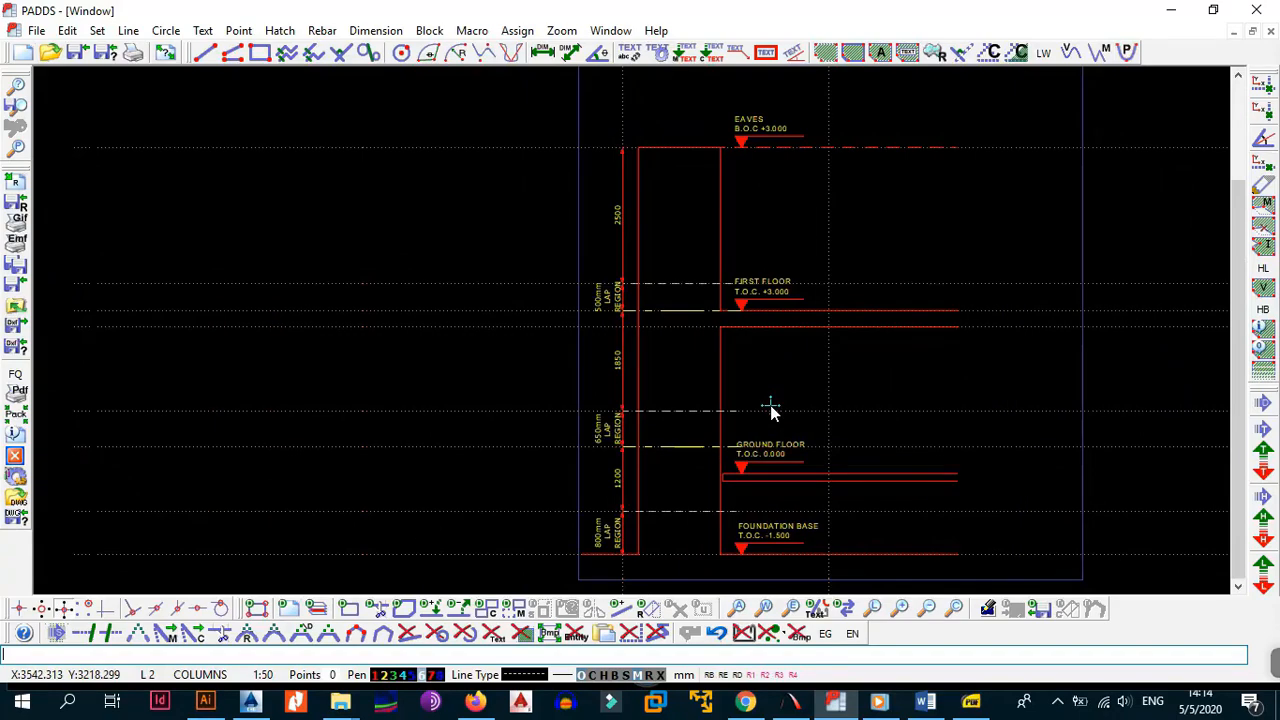
{"action": "scroll", "coordinate": [720, 411], "scroll_direction": "up", "scroll_amount": 1}
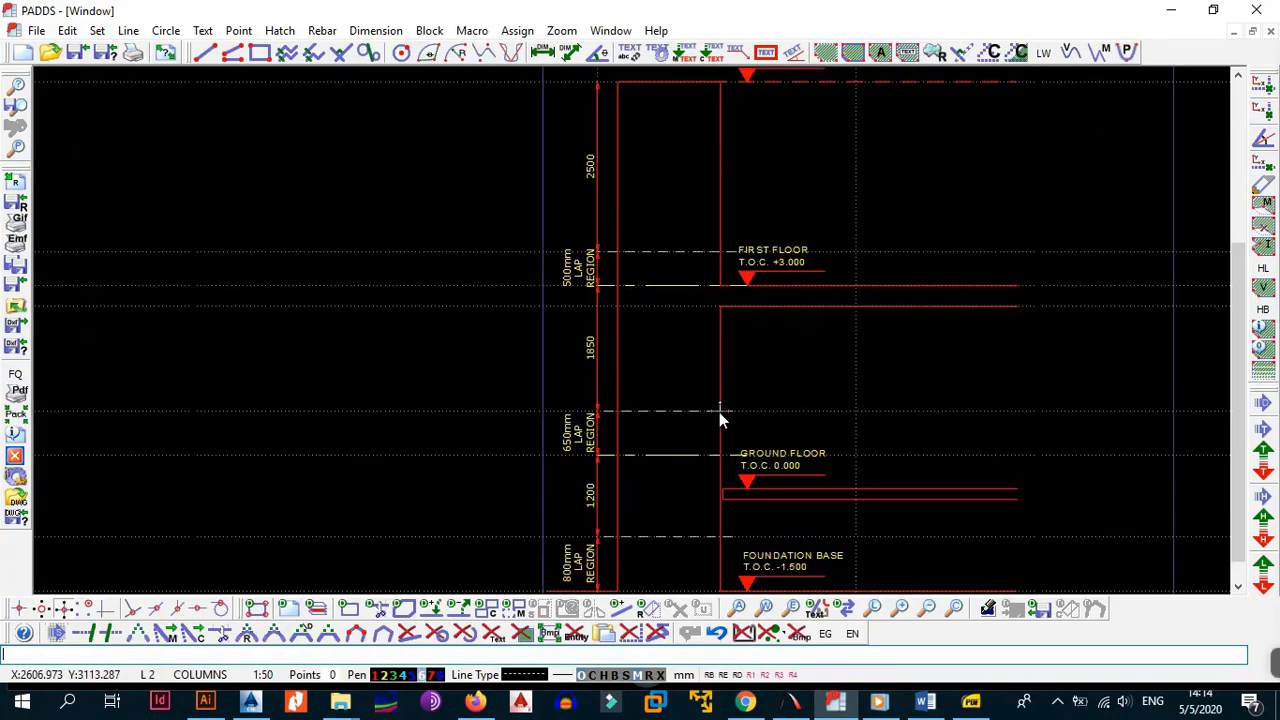
{"action": "scroll", "coordinate": [598, 262], "scroll_direction": "down", "scroll_amount": 2}
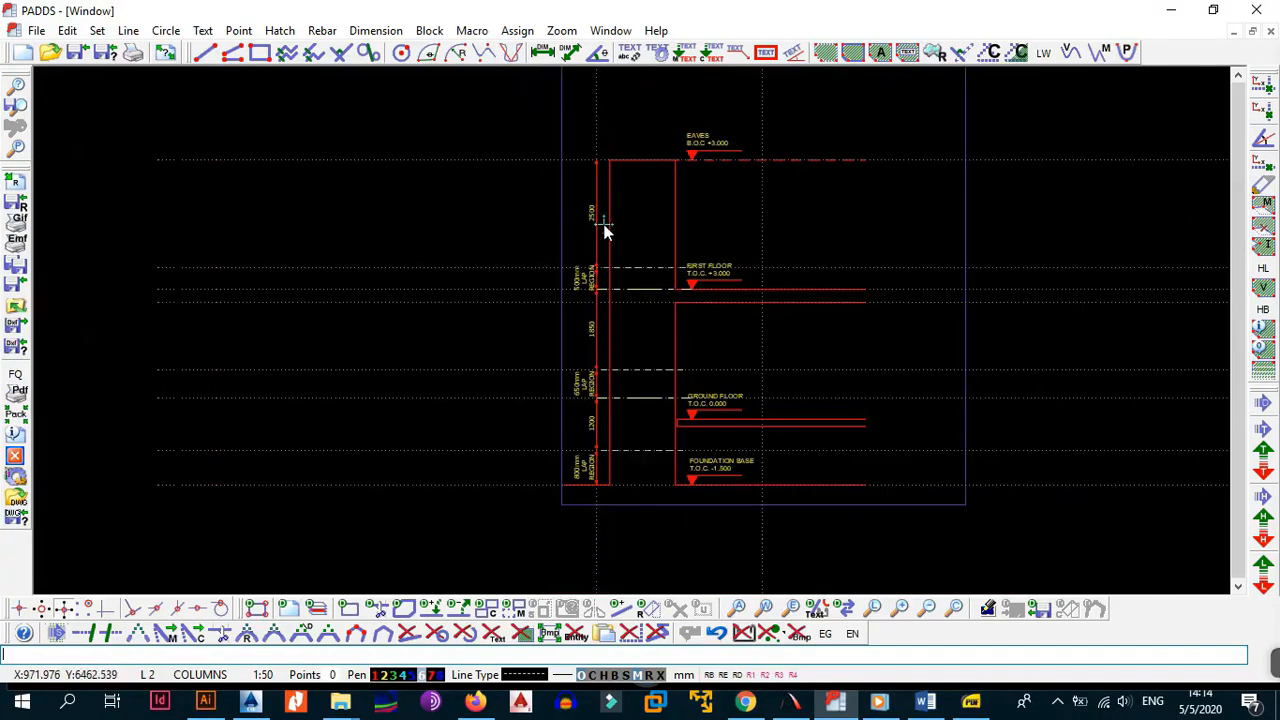
{"action": "scroll", "coordinate": [630, 290], "scroll_direction": "up", "scroll_amount": 1}
{"action": "scroll", "coordinate": [667, 265], "scroll_direction": "up", "scroll_amount": 1}
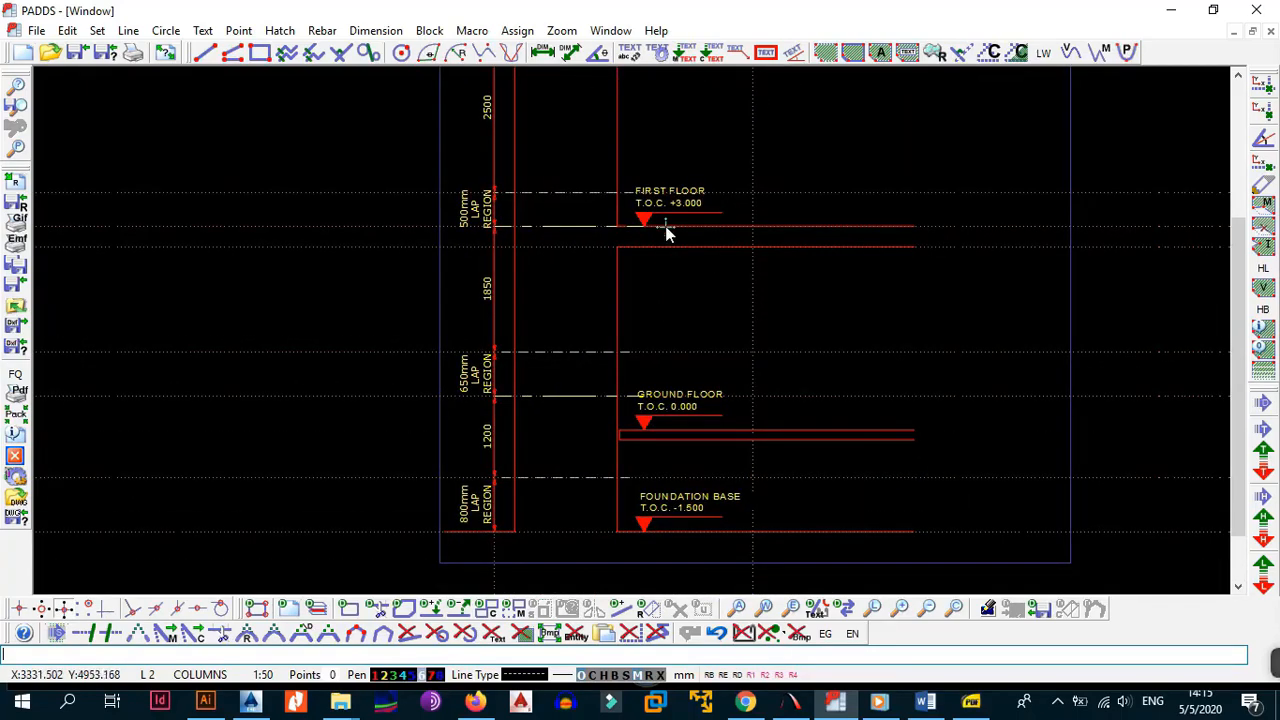
{"action": "middle_click_drag", "start_coordinate": [746, 232], "coordinate": [735, 317]}
{"action": "middle_click_drag", "start_coordinate": [733, 374], "coordinate": [667, 306]}
{"action": "middle_click_drag", "start_coordinate": [651, 252], "coordinate": [643, 352]}
{"action": "scroll", "coordinate": [640, 317], "scroll_direction": "down", "scroll_amount": 1}
{"action": "right_click", "coordinate": [644, 353]}
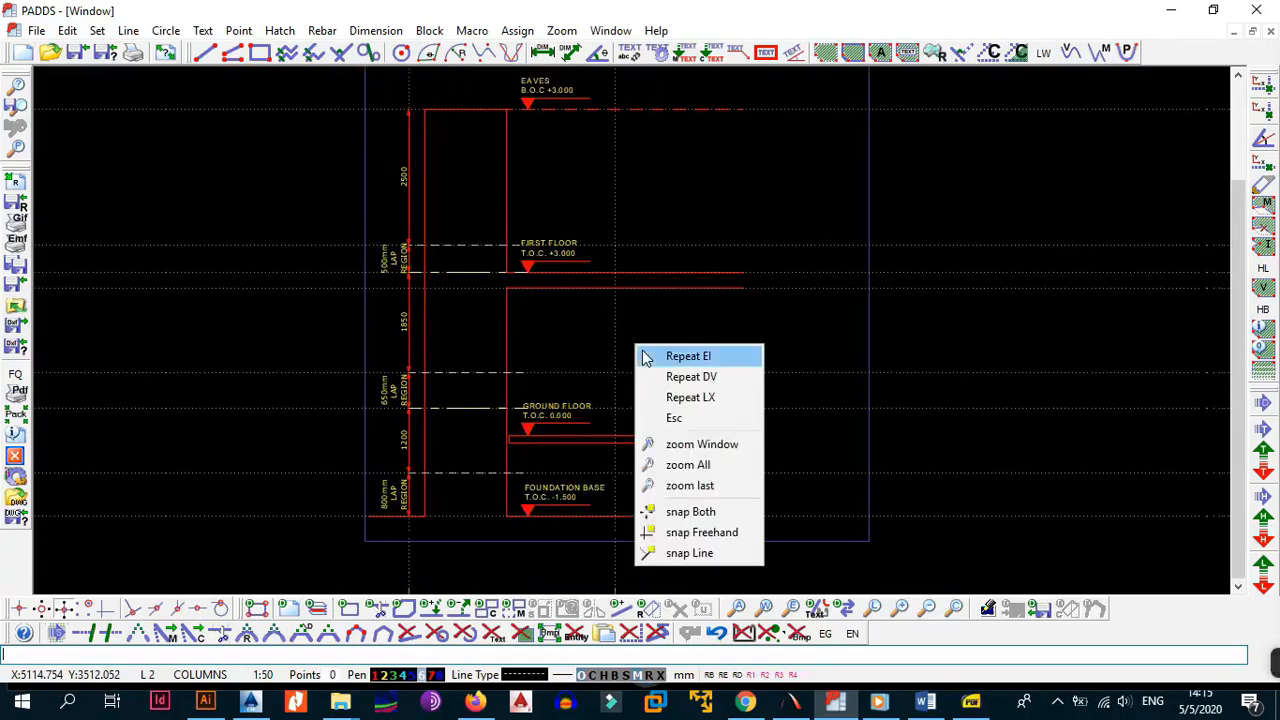
{"action": "left_click", "coordinate": [648, 355]}
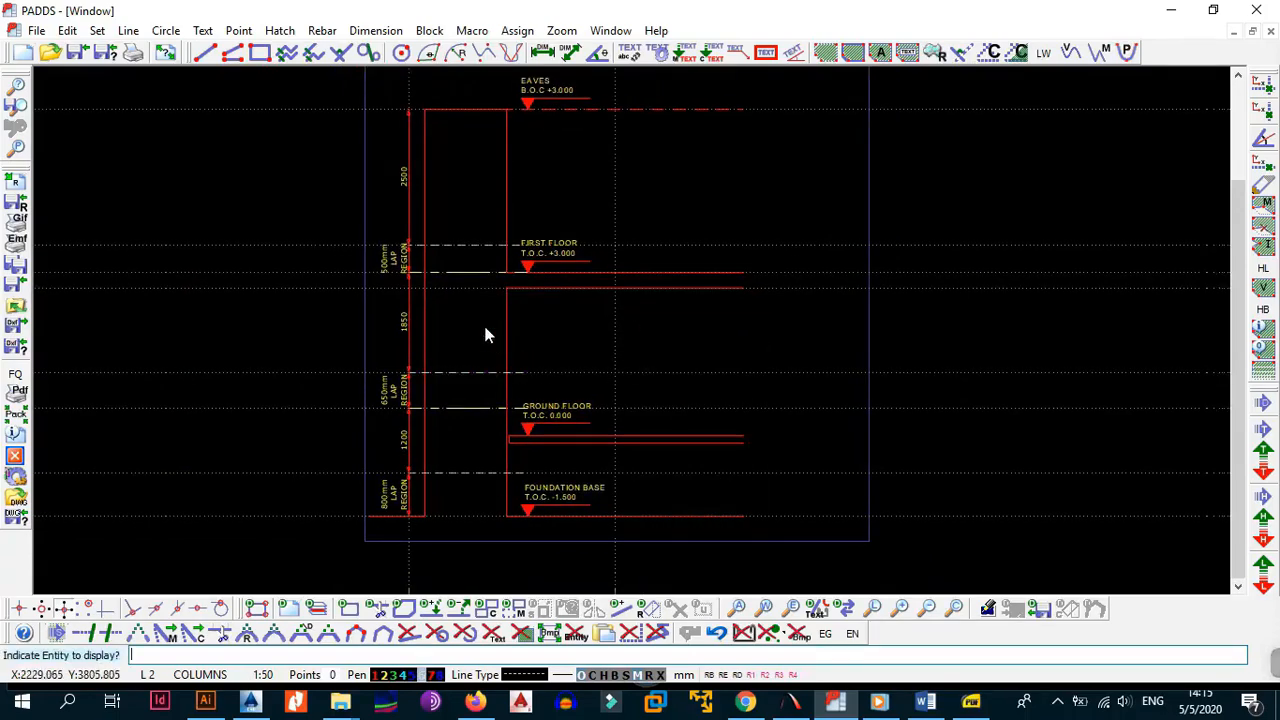
{"action": "scroll", "coordinate": [503, 423], "scroll_direction": "up", "scroll_amount": 1}
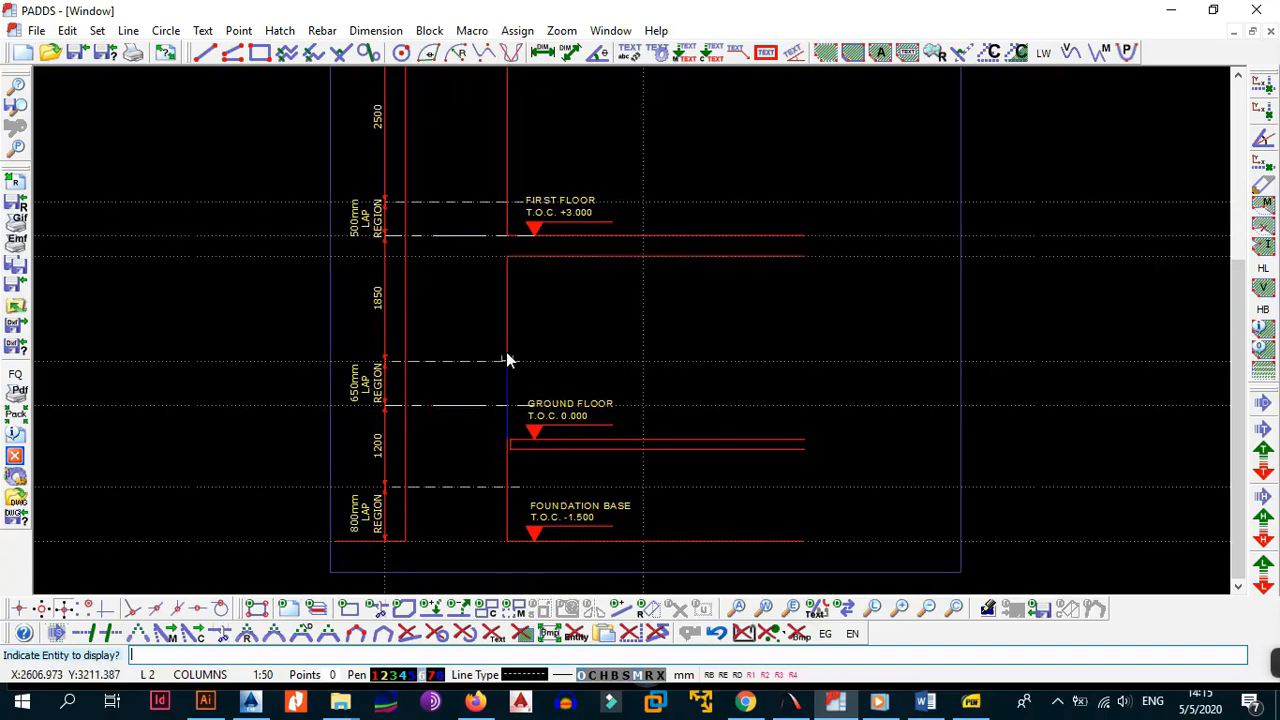
{"action": "middle_click_drag", "start_coordinate": [469, 382], "coordinate": [478, 386]}
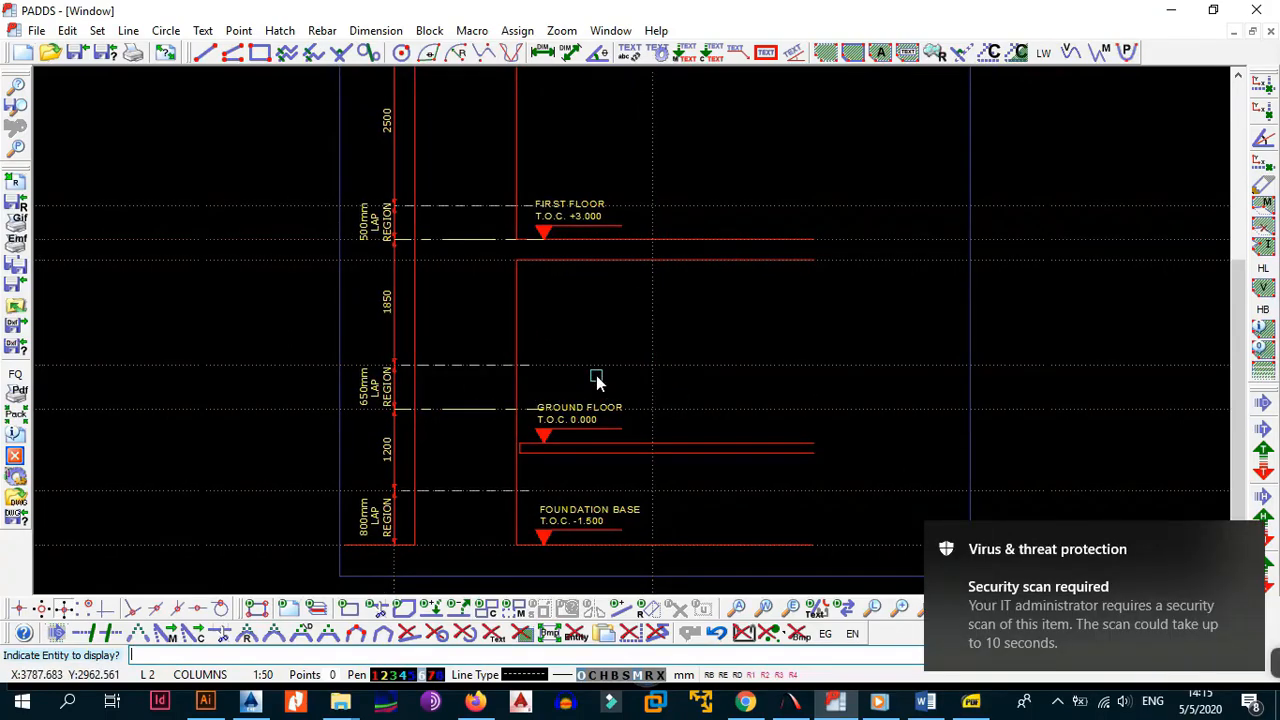
{"action": "left_click", "coordinate": [1248, 549]}
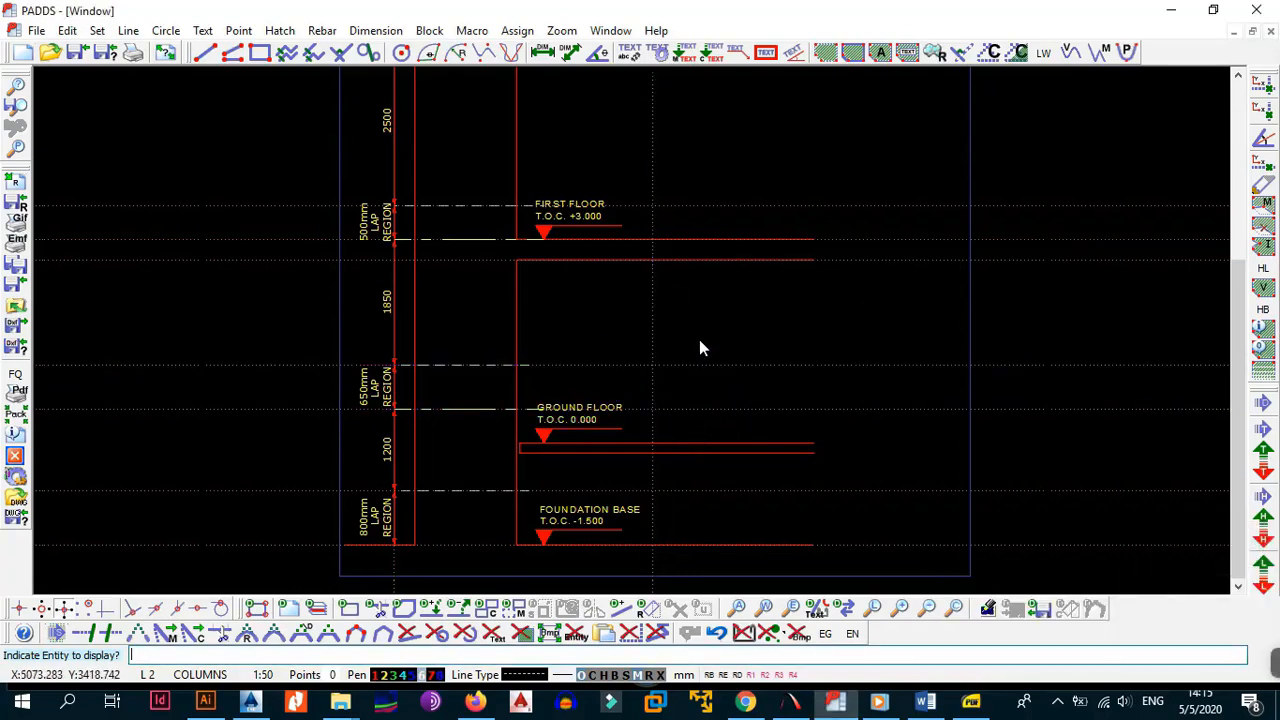
- Add a vertical construction line across the floor levels, just beyond the existing one to the right of the level labels
{"action": "key", "text": "alt+l"}
{"action": "key", "text": "v"}
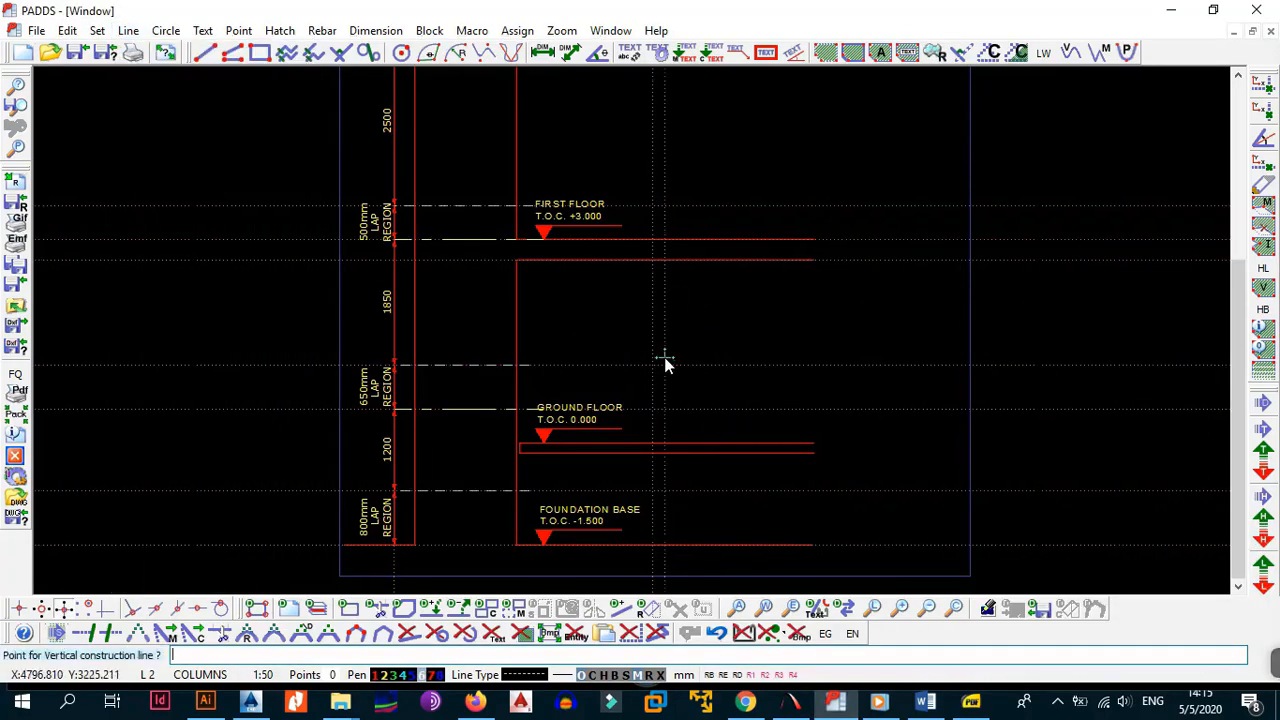
{"action": "left_click", "coordinate": [677, 358]}
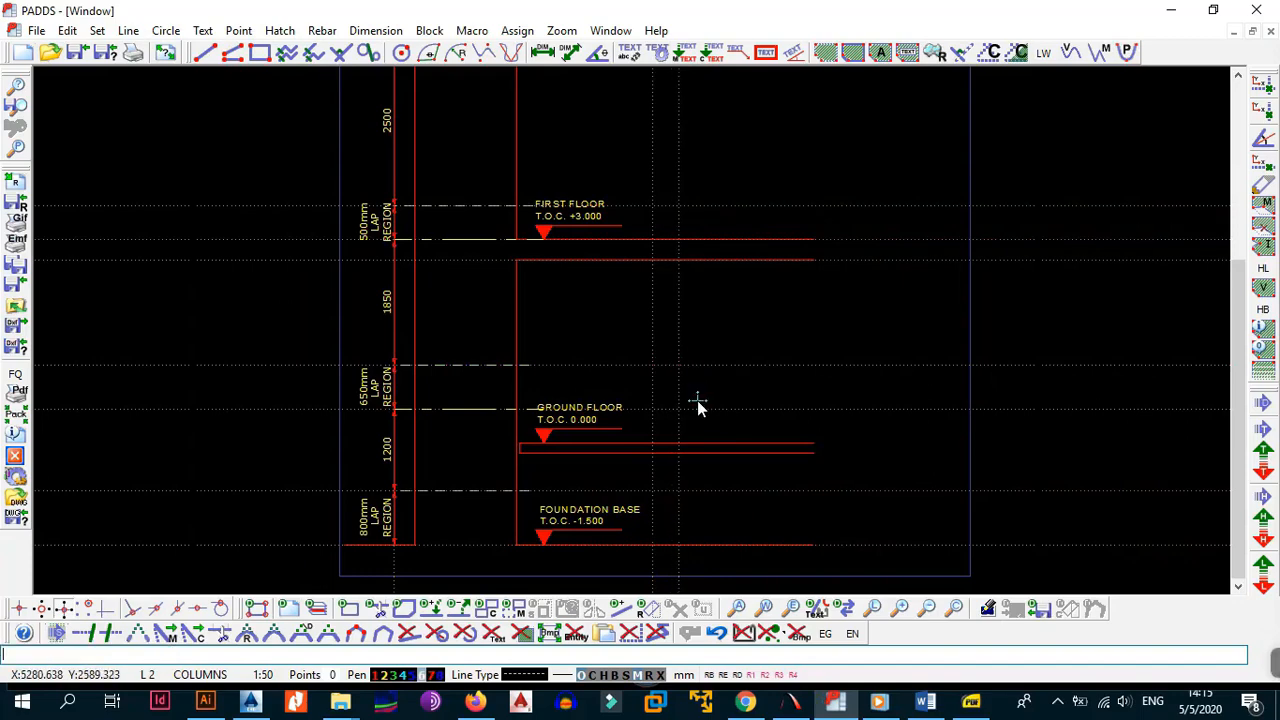
{"action": "key", "text": "alt+d"}
{"action": "key", "text": "v"}
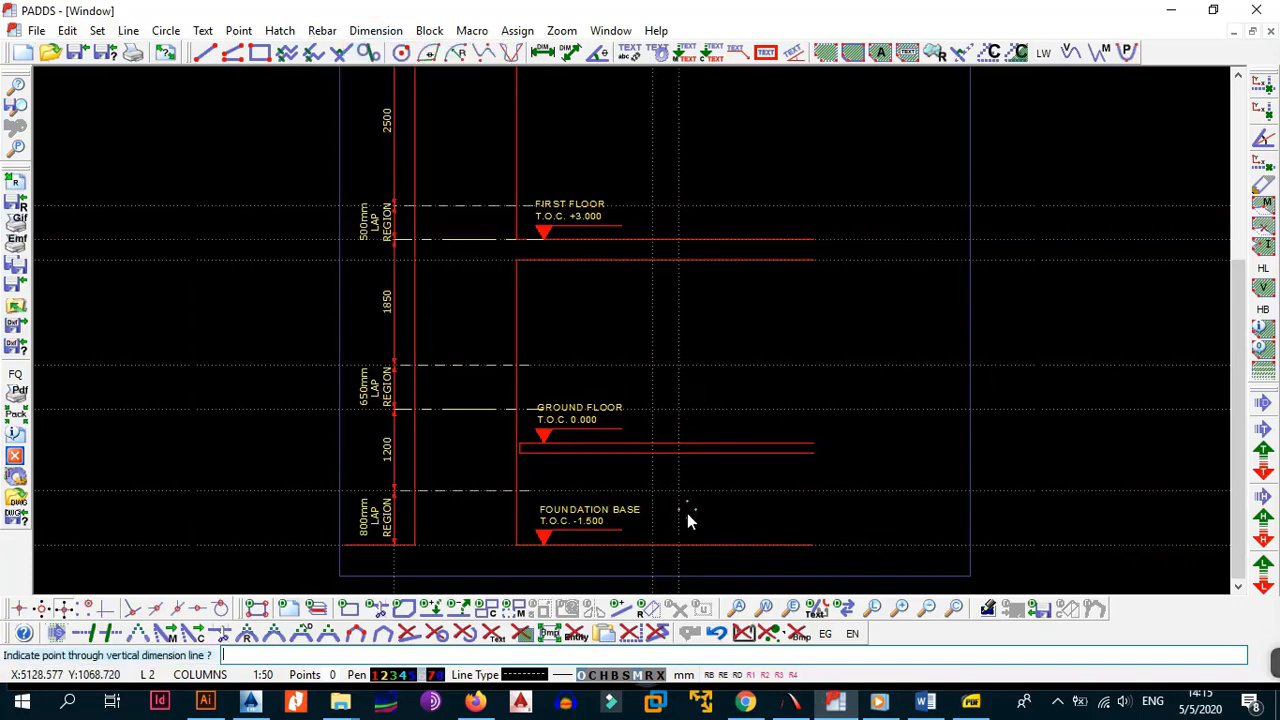
{"action": "scroll", "coordinate": [683, 516], "scroll_direction": "up", "scroll_amount": 1}
{"action": "left_click", "coordinate": [684, 551]}
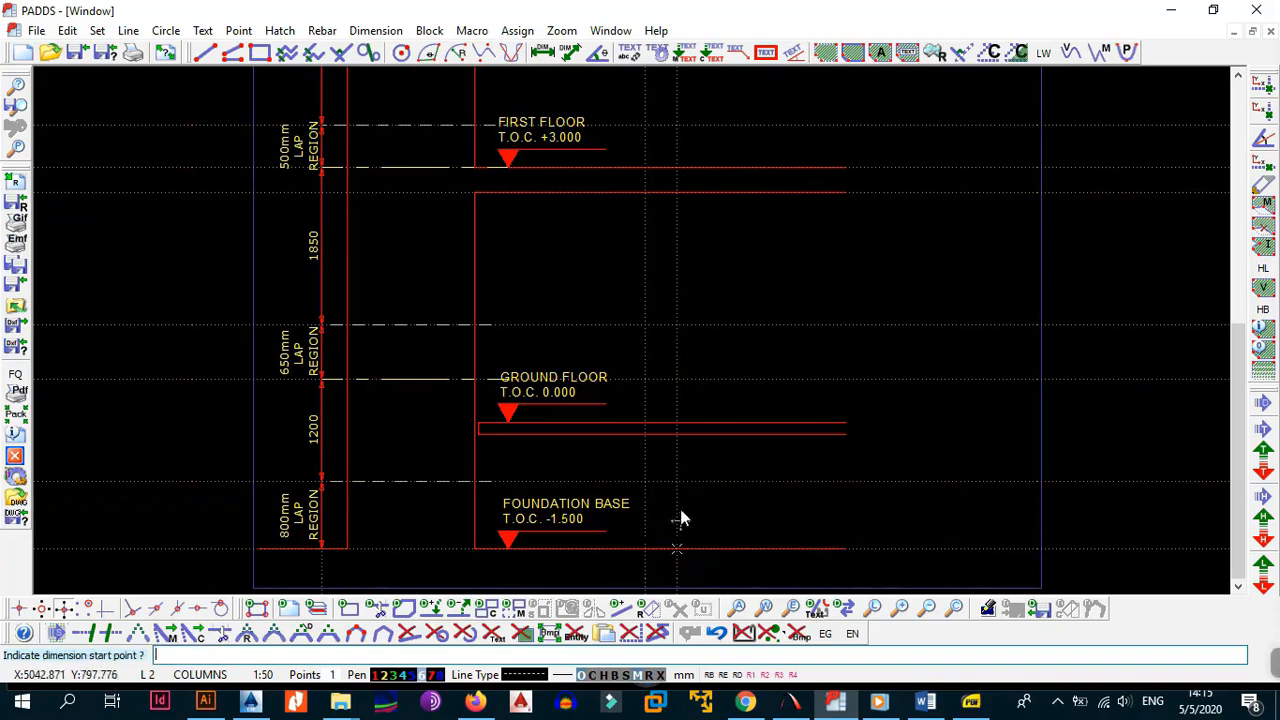
{"action": "left_click", "coordinate": [680, 441]}
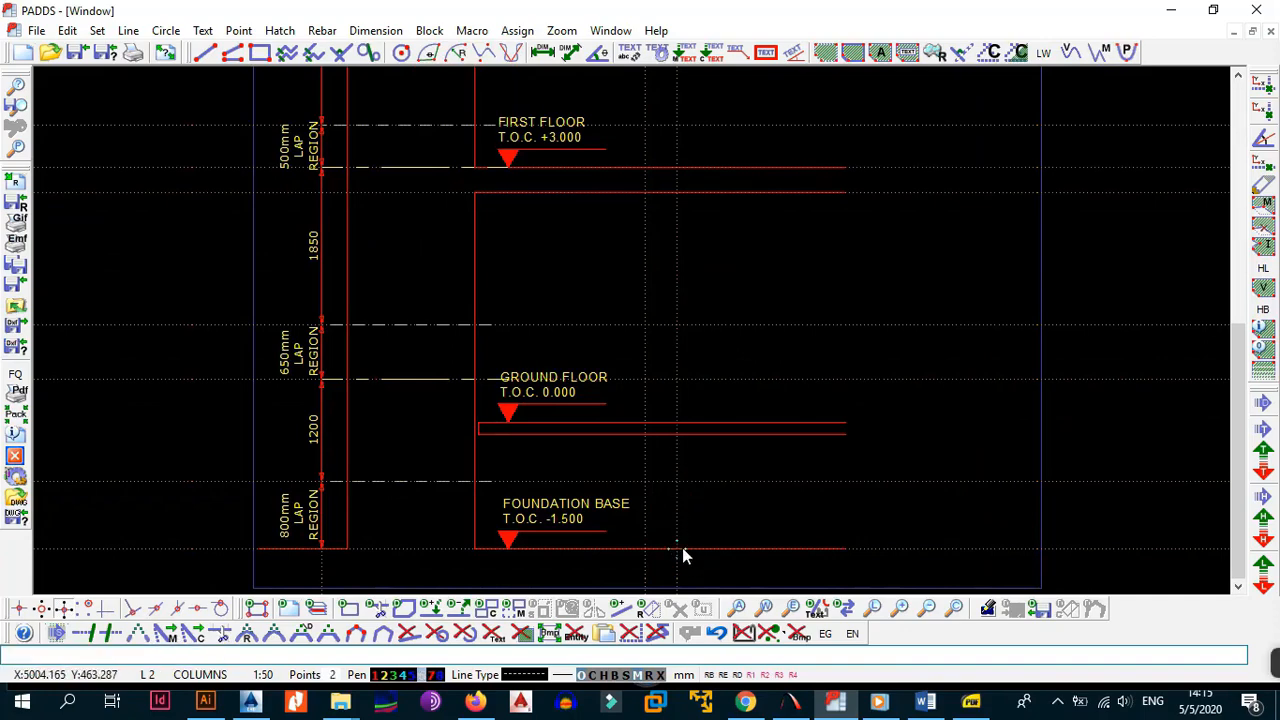
- Try to chain vertical dimensions along the new construction line from the foundation base through the ground slab to the first-floor slab underside
{"action": "key", "text": "alt+d"}
{"action": "key", "text": "v"}
{"action": "left_click", "coordinate": [680, 550]}
{"action": "left_click", "coordinate": [678, 549]}
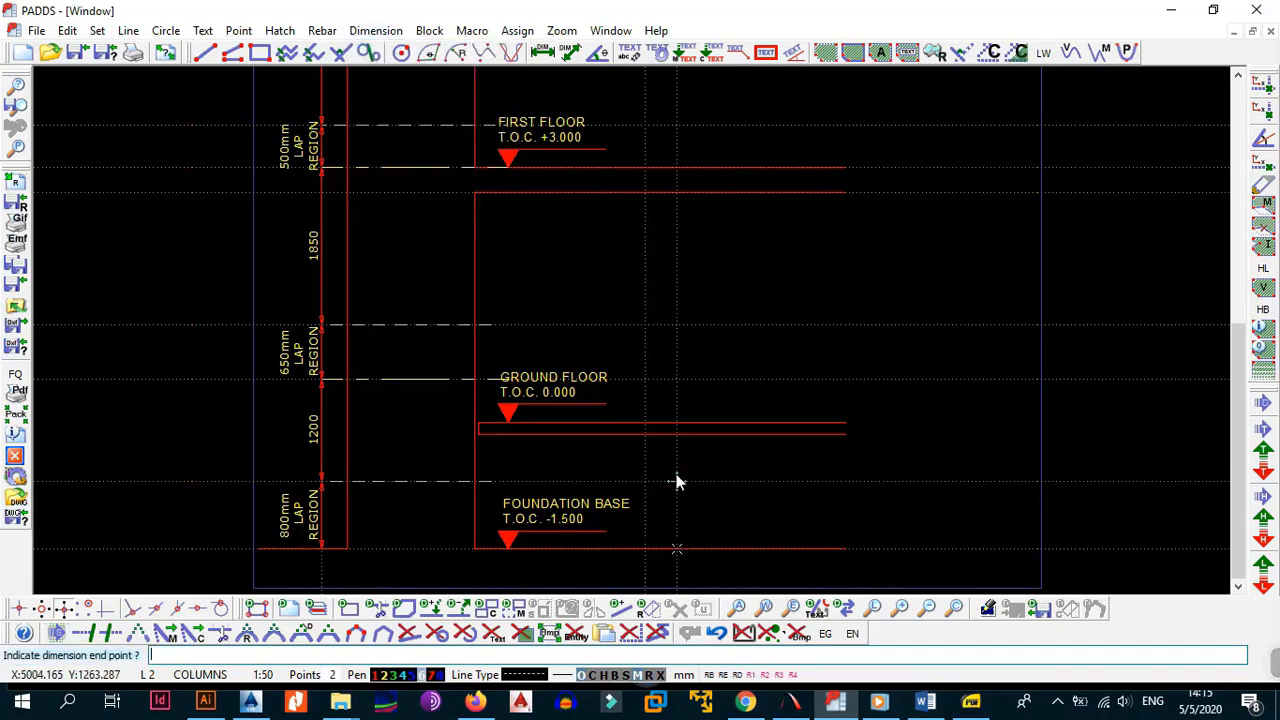
{"action": "left_click", "coordinate": [677, 434]}
{"action": "scroll", "coordinate": [678, 430], "scroll_direction": "up", "scroll_amount": 1}
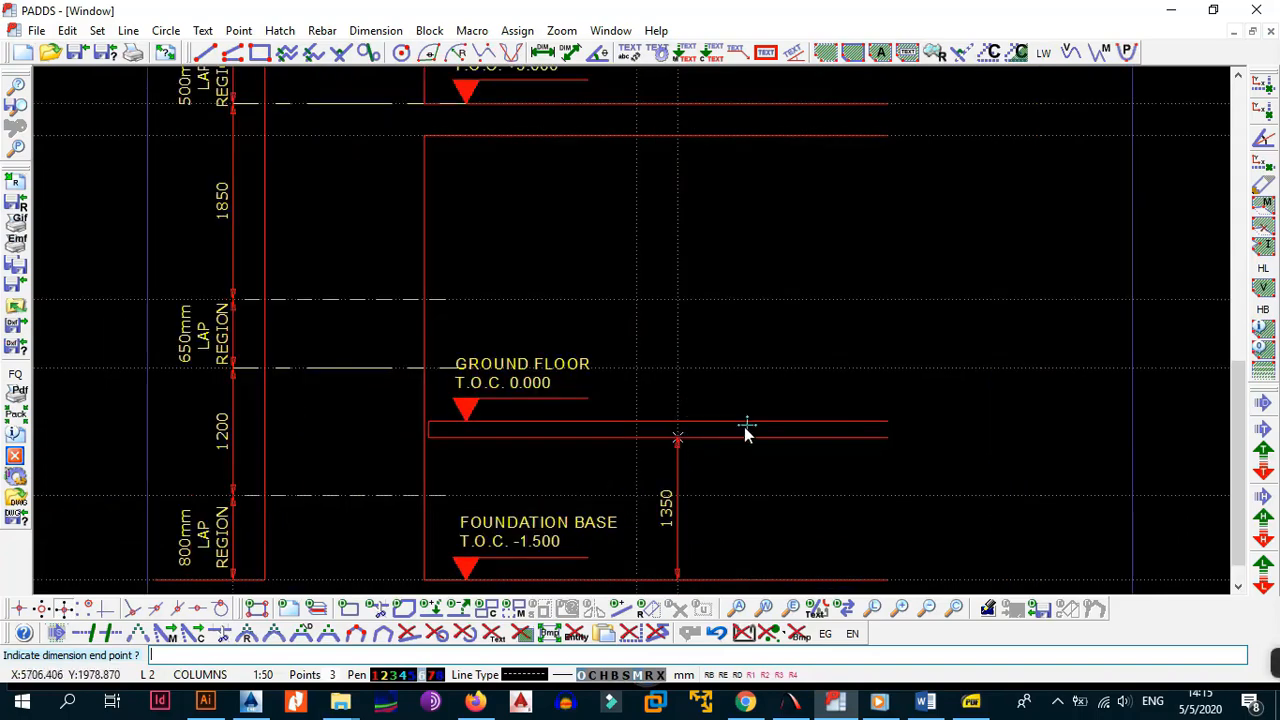
{"action": "left_click", "coordinate": [686, 428]}
{"action": "middle_click_drag", "start_coordinate": [691, 363], "coordinate": [697, 421]}
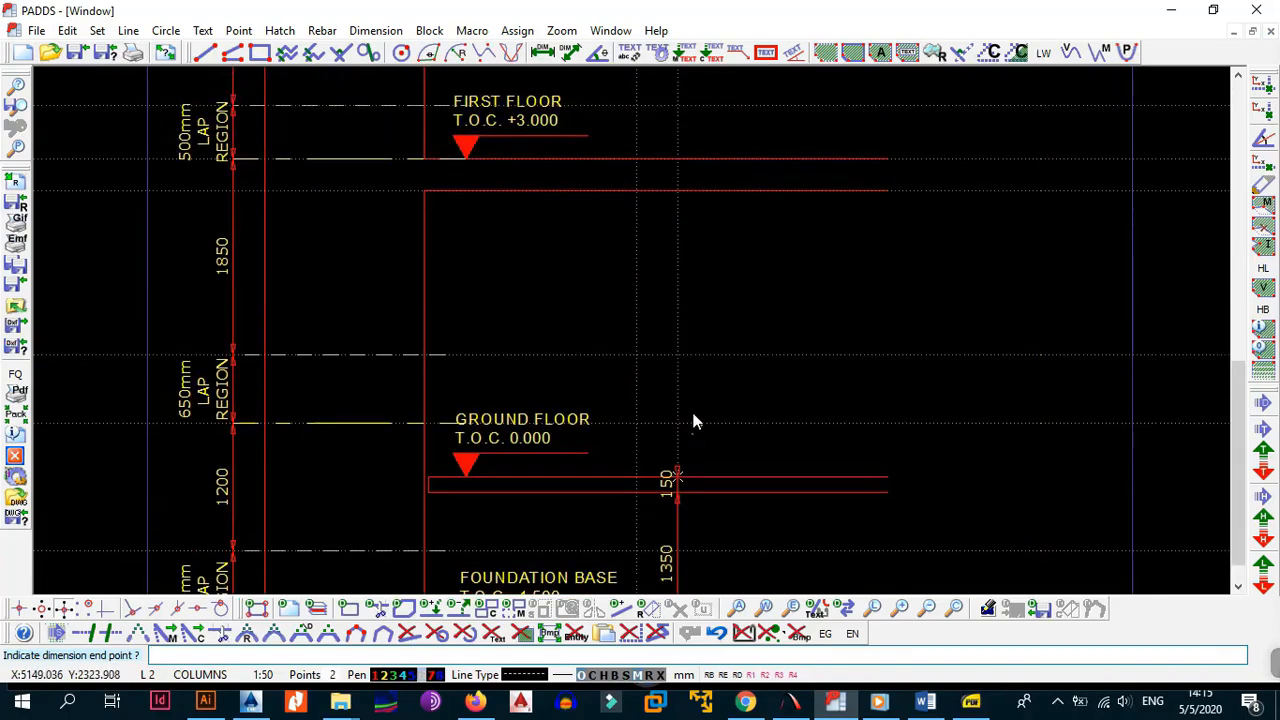
{"action": "scroll", "coordinate": [691, 408], "scroll_direction": "up", "scroll_amount": 2}
{"action": "left_click", "coordinate": [670, 283]}
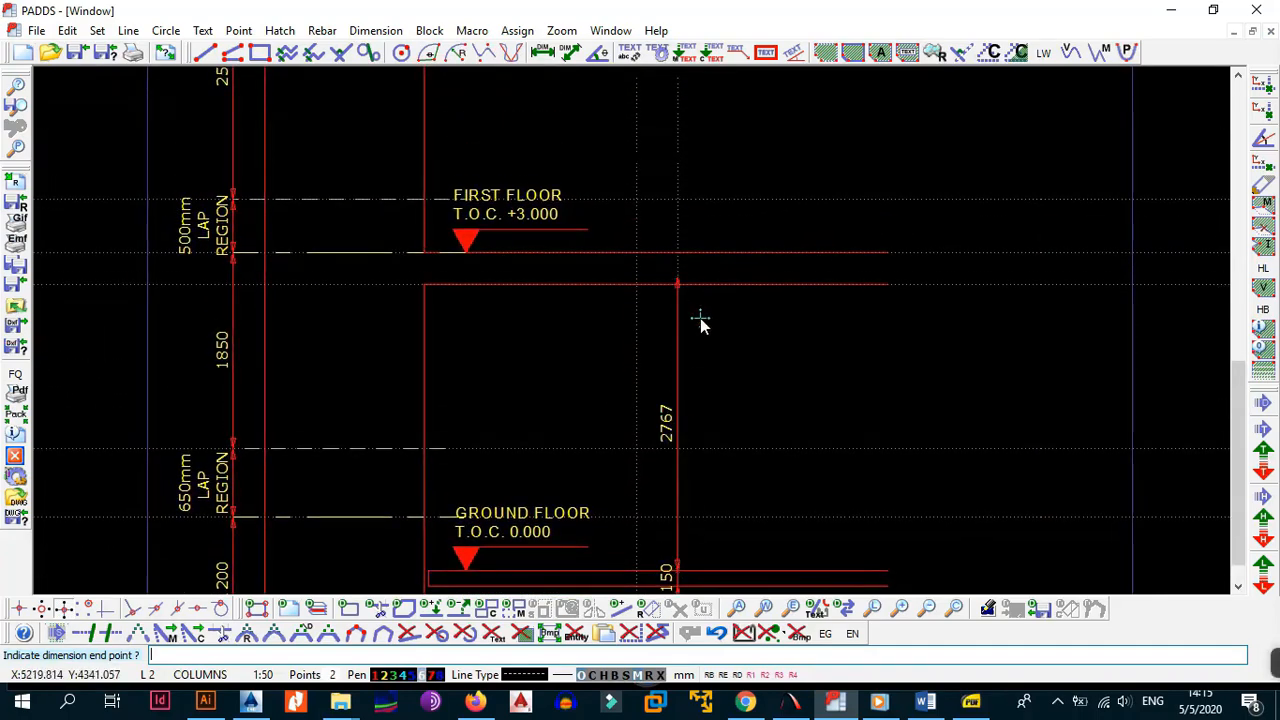
{"action": "key", "text": "Escape"}
{"action": "scroll", "coordinate": [700, 324], "scroll_direction": "down", "scroll_amount": 2}
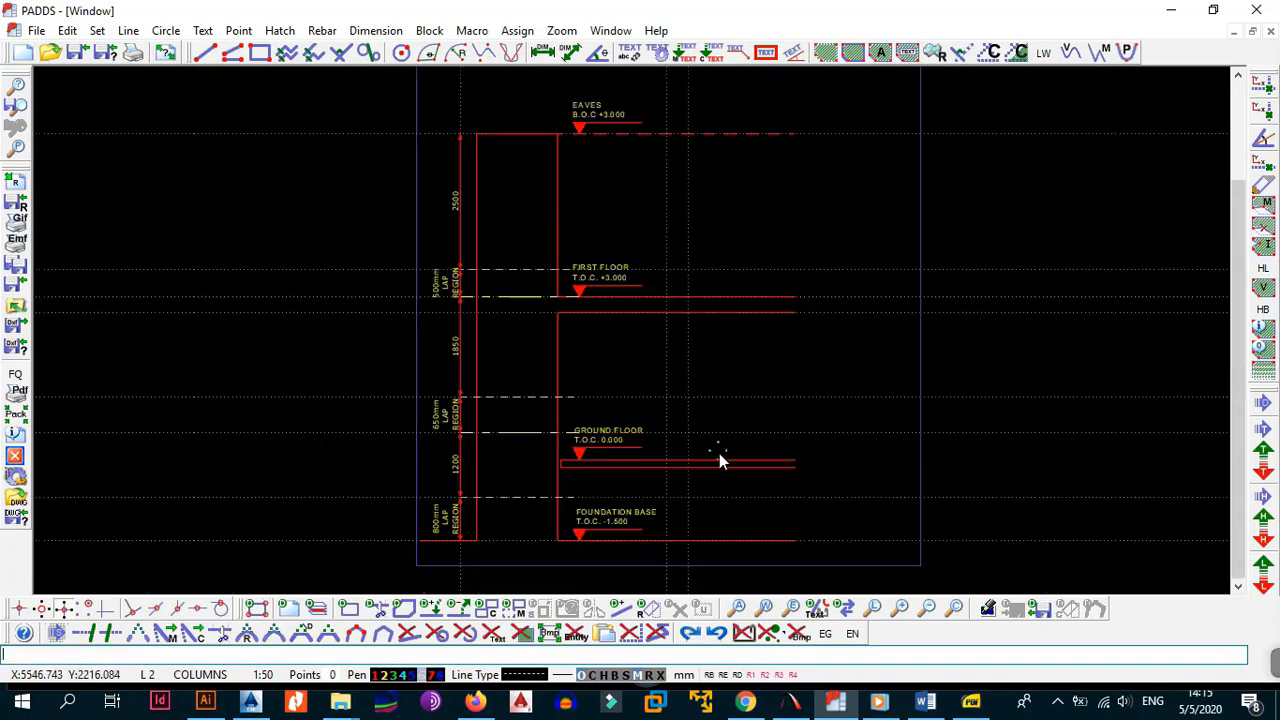
- Start a vertical dimension chain on the new construction line, measuring from foundation base to the ground slab underside and across the slab thickness
{"action": "middle_click_drag", "start_coordinate": [714, 495], "coordinate": [691, 383]}
{"action": "key", "text": "alt+d"}
{"action": "key", "text": "v"}
{"action": "scroll", "coordinate": [668, 426], "scroll_direction": "up", "scroll_amount": 3}
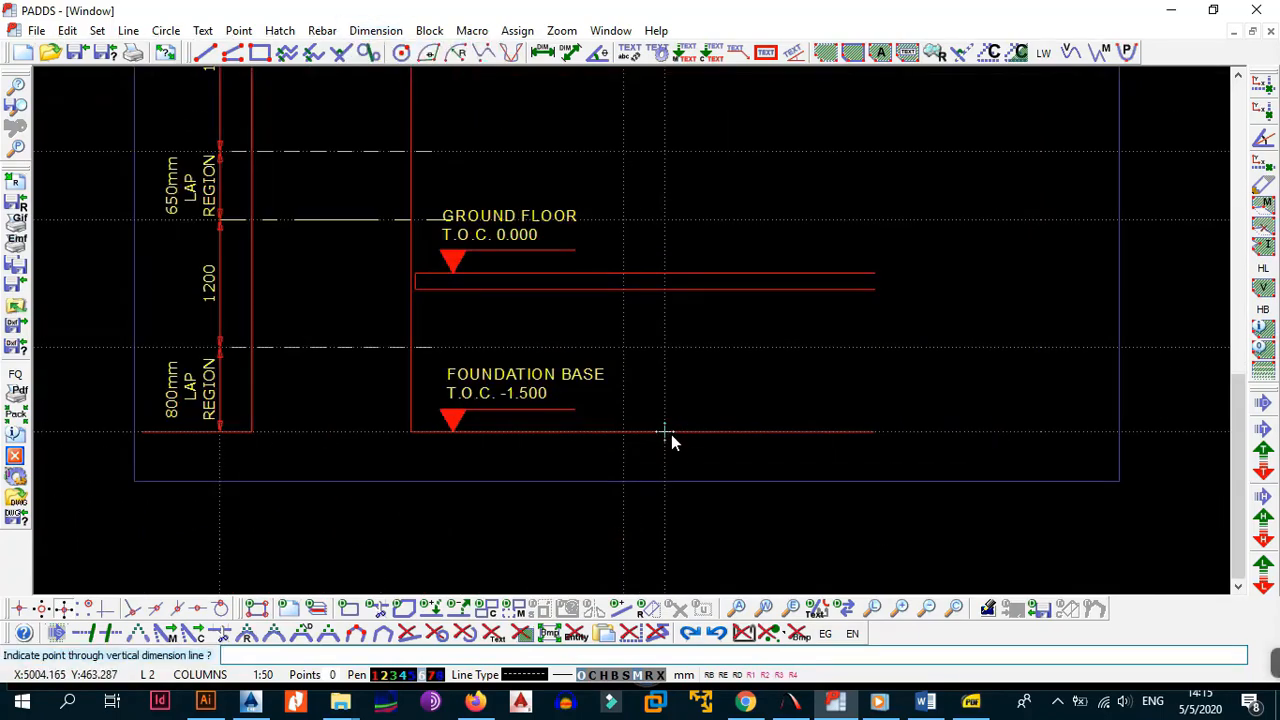
{"action": "left_click", "coordinate": [671, 434]}
{"action": "left_click", "coordinate": [673, 436]}
{"action": "left_click", "coordinate": [665, 293]}
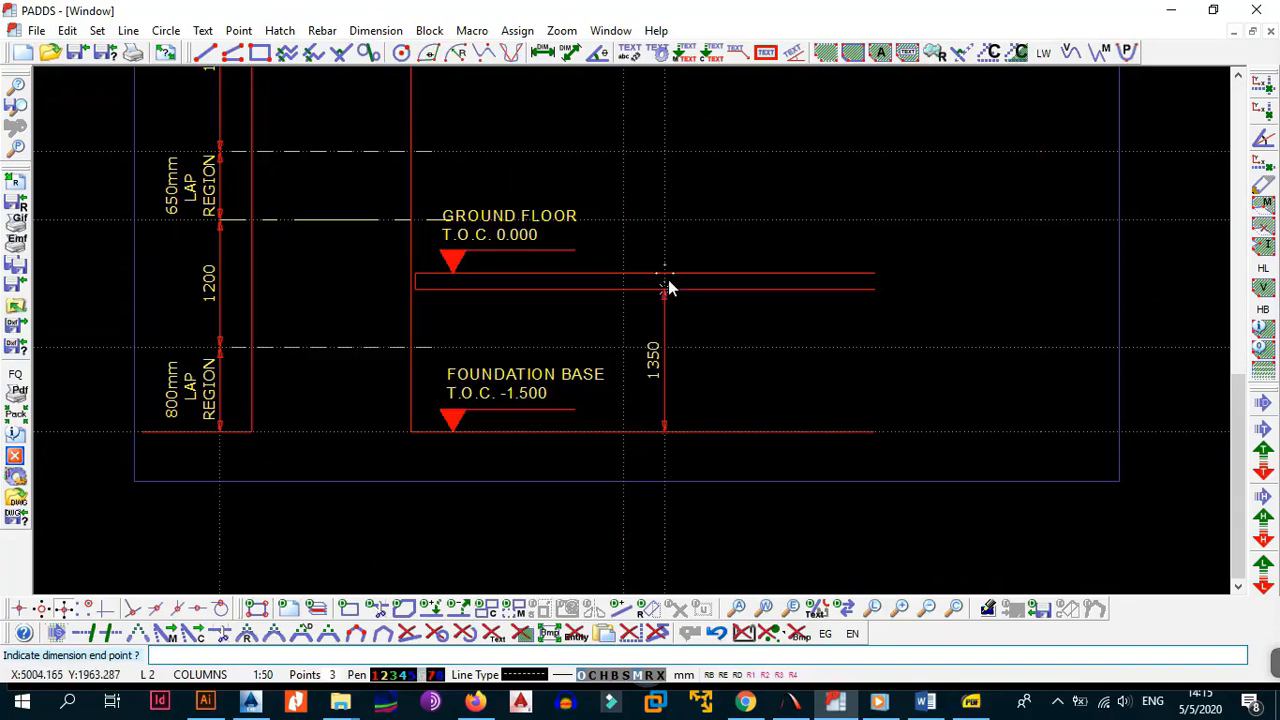
{"action": "left_click", "coordinate": [667, 277]}
- Continue the chain from the ground slab top to the first-floor slab underside, across that slab, and up to the eaves line
{"action": "middle_click_drag", "start_coordinate": [716, 144], "coordinate": [707, 413]}
{"action": "left_click", "coordinate": [659, 261]}
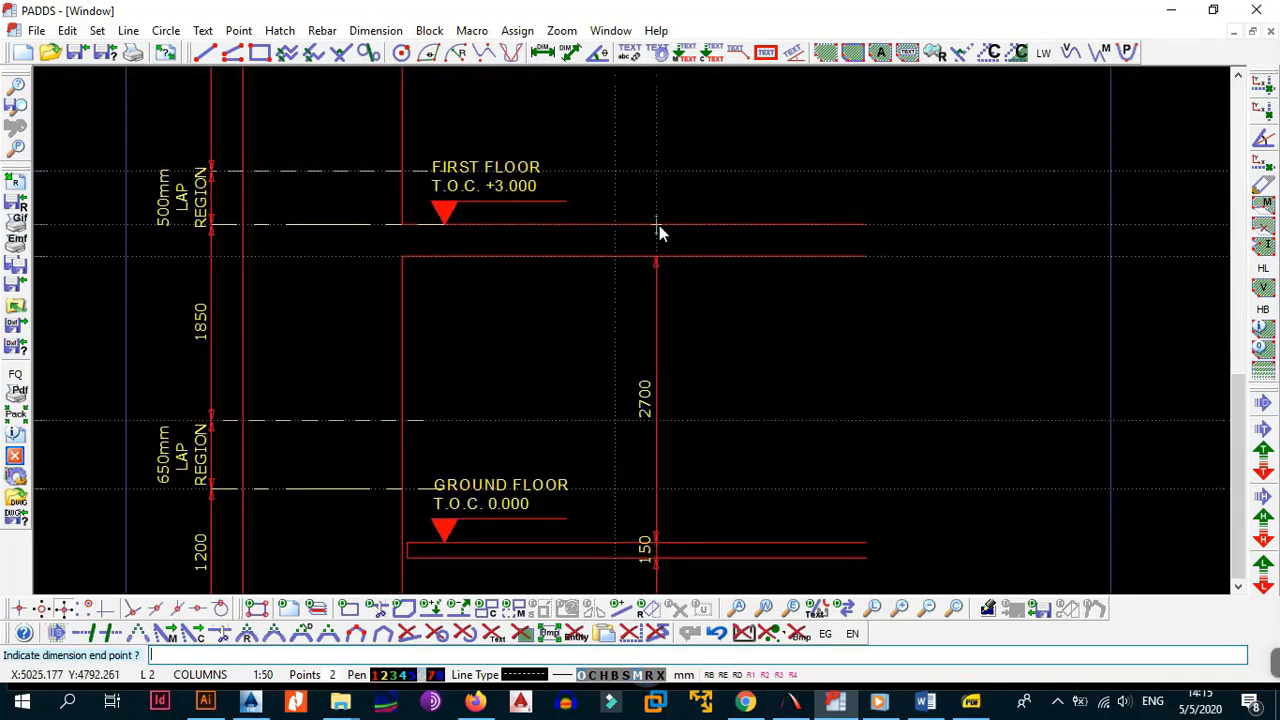
{"action": "left_click", "coordinate": [659, 229]}
{"action": "mouse_move", "coordinate": [687, 233]}
{"action": "middle_mouse_down"}
{"action": "mouse_move", "coordinate": [701, 443]}
{"action": "mouse_move", "coordinate": [699, 297]}
{"action": "middle_mouse_up"}
{"action": "left_click", "coordinate": [693, 285]}
{"action": "key", "text": "Escape"}
{"action": "scroll", "coordinate": [699, 297], "scroll_direction": "down", "scroll_amount": 2}
{"action": "middle_click_drag", "start_coordinate": [675, 561], "coordinate": [626, 375]}
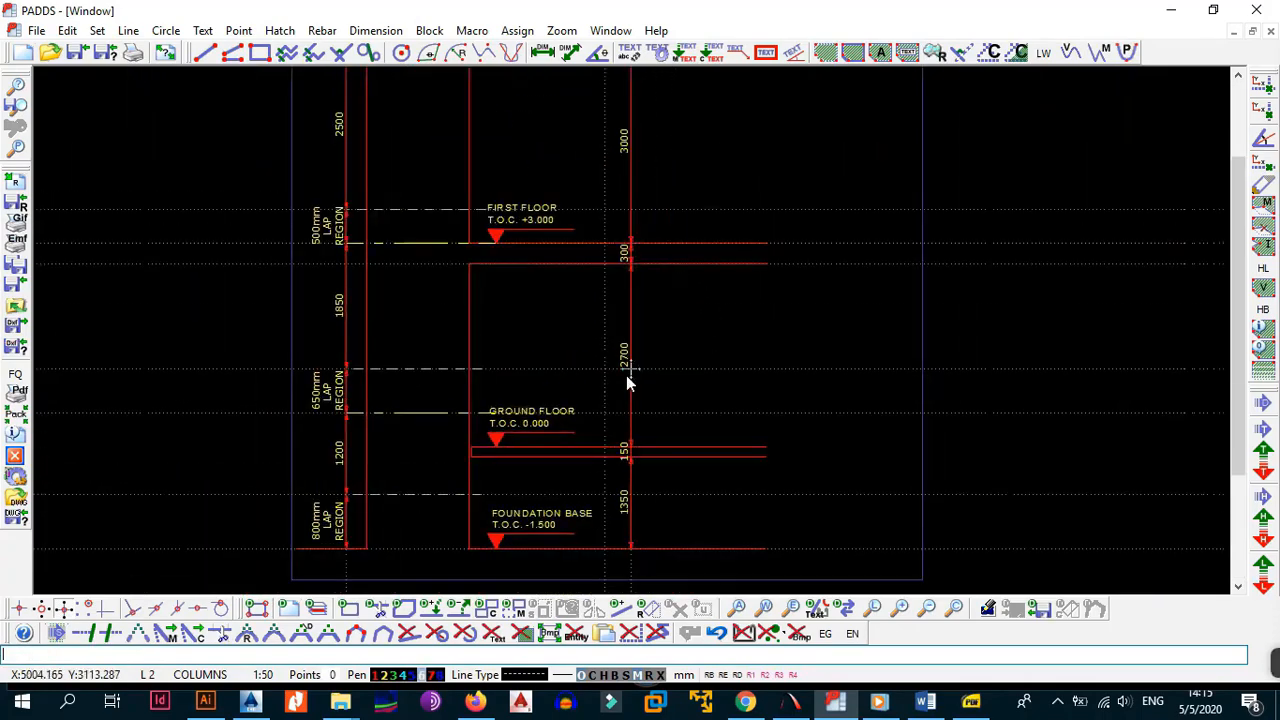
- Add another vertical construction line a short distance outside the floor-height dimension chain
{"action": "scroll", "coordinate": [646, 467], "scroll_direction": "up", "scroll_amount": 1}
{"action": "middle_click_drag", "start_coordinate": [739, 496], "coordinate": [712, 471]}
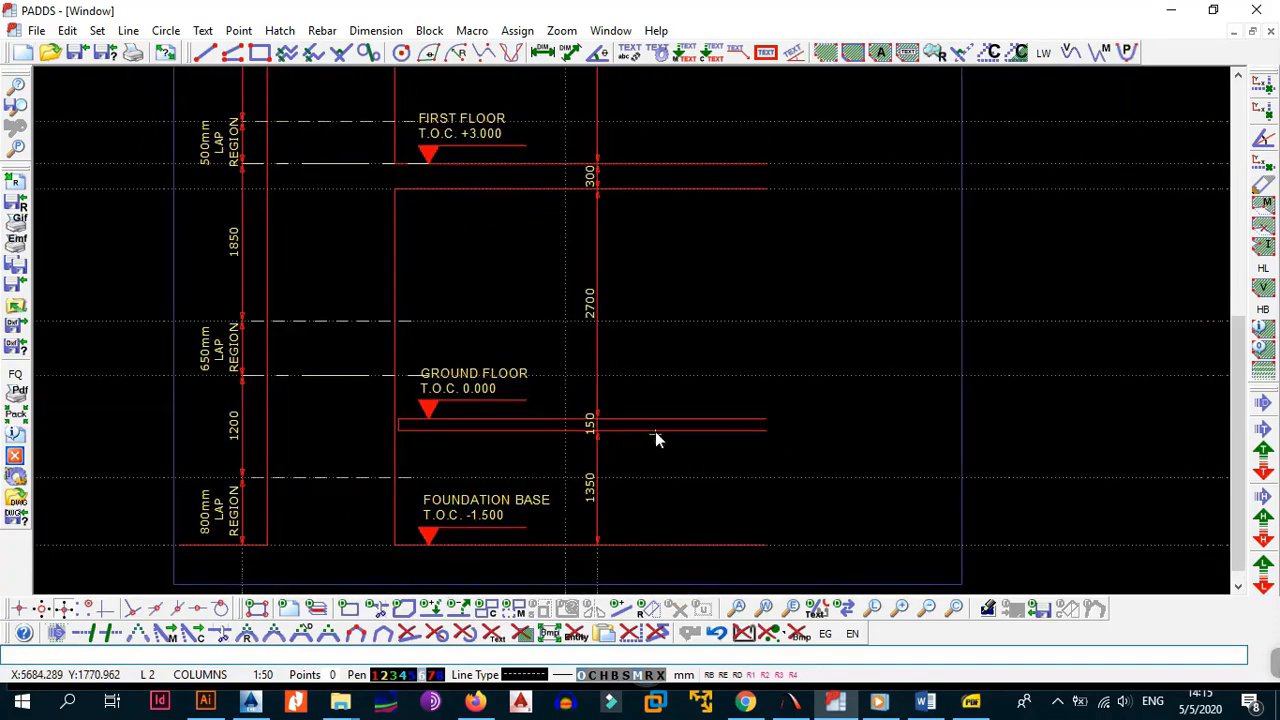
{"action": "scroll", "coordinate": [655, 415], "scroll_direction": "down", "scroll_amount": 2}
{"action": "middle_click_drag", "start_coordinate": [668, 362], "coordinate": [675, 430]}
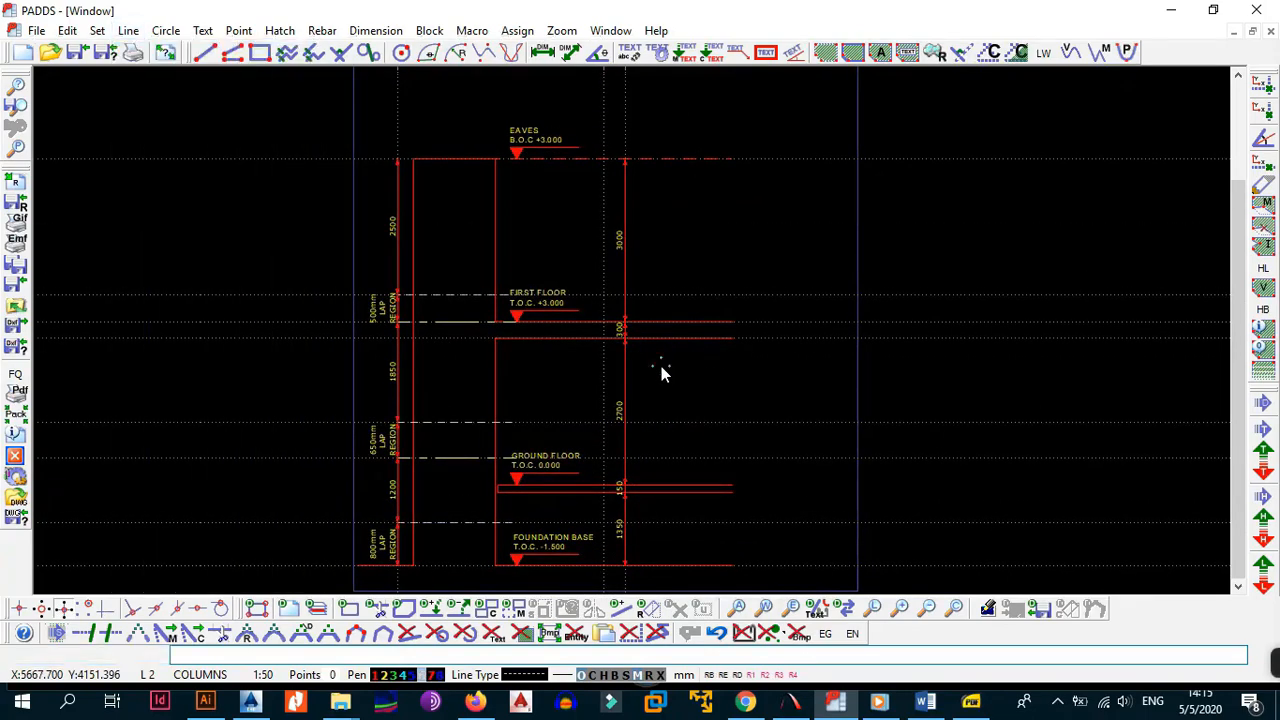
{"action": "left_click", "coordinate": [655, 428]}
- Use Extend line to shorten the dashed eaves line to the outermost vertical construction line
{"action": "key", "text": "alt+e"}
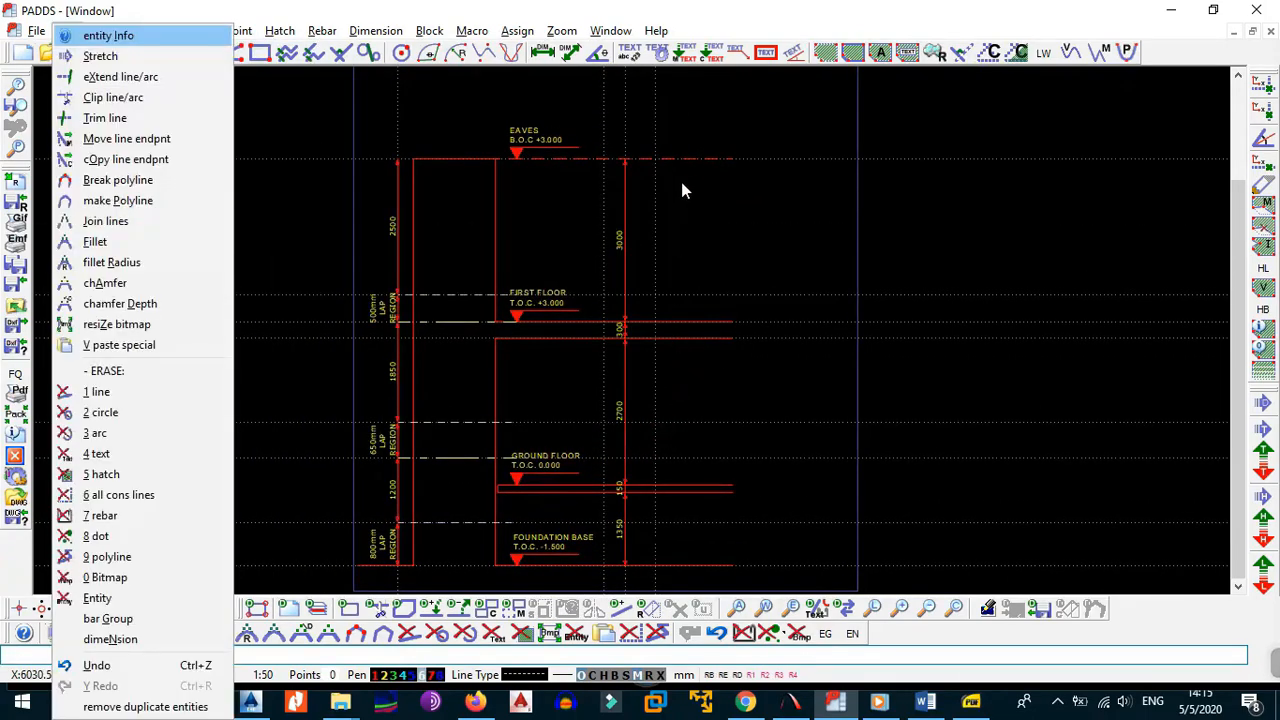
{"action": "key", "text": "6"}
{"action": "left_click", "coordinate": [690, 157]}
{"action": "left_click", "coordinate": [657, 158]}
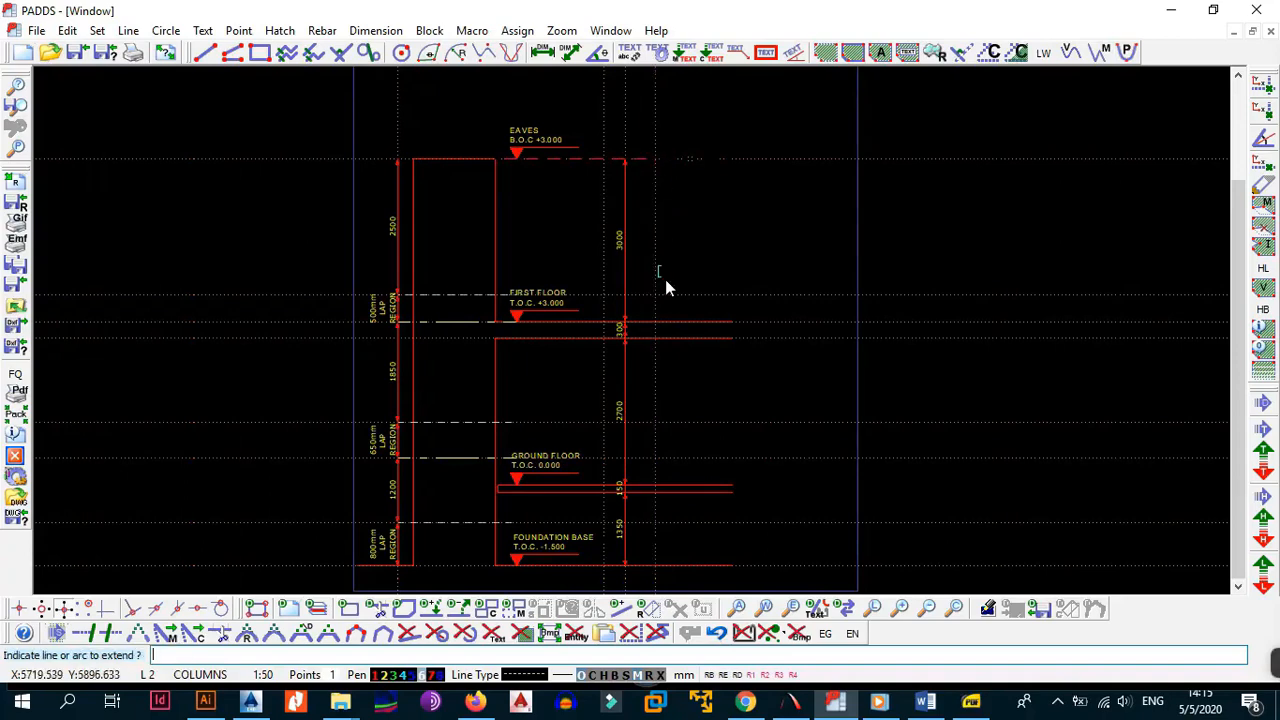
- Shorten the upper and lower lines of the first-floor slab to the outermost vertical construction line
{"action": "right_click", "coordinate": [665, 279]}
{"action": "left_click", "coordinate": [703, 278]}
{"action": "left_click", "coordinate": [700, 323]}
{"action": "left_click", "coordinate": [654, 323]}
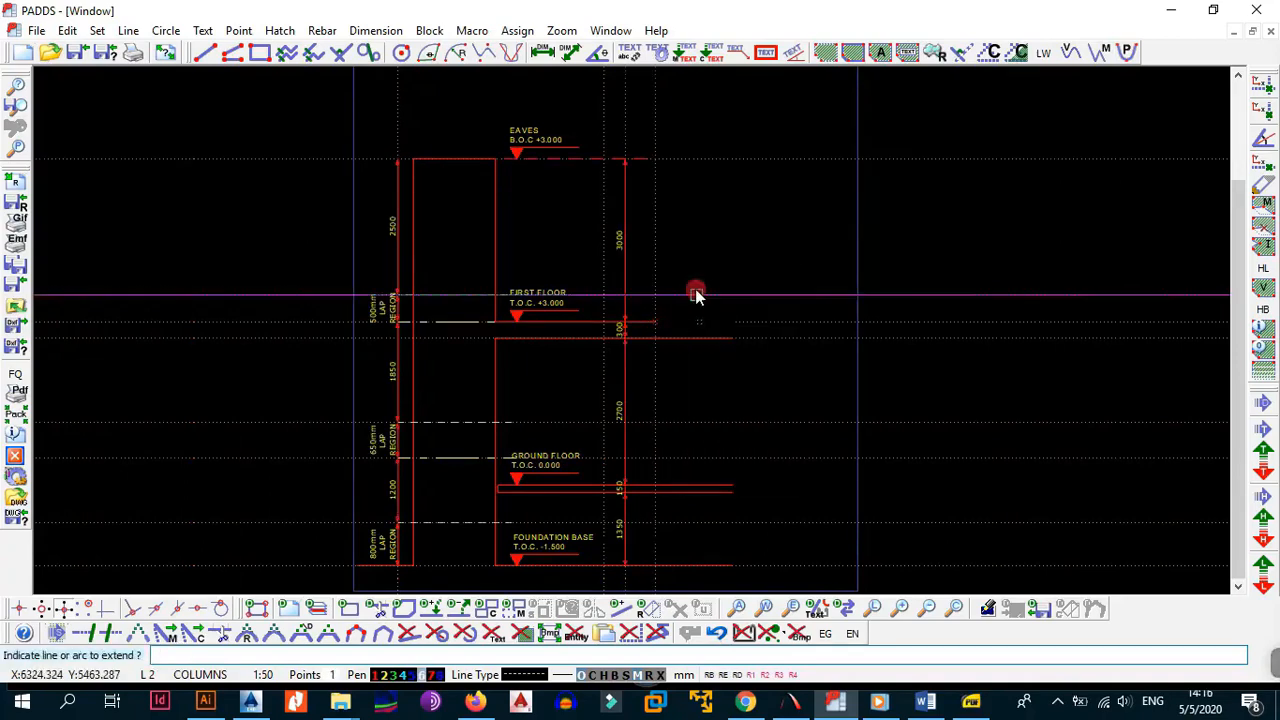
{"action": "right_click", "coordinate": [700, 322]}
{"action": "left_click", "coordinate": [705, 321]}
{"action": "left_click", "coordinate": [678, 339]}
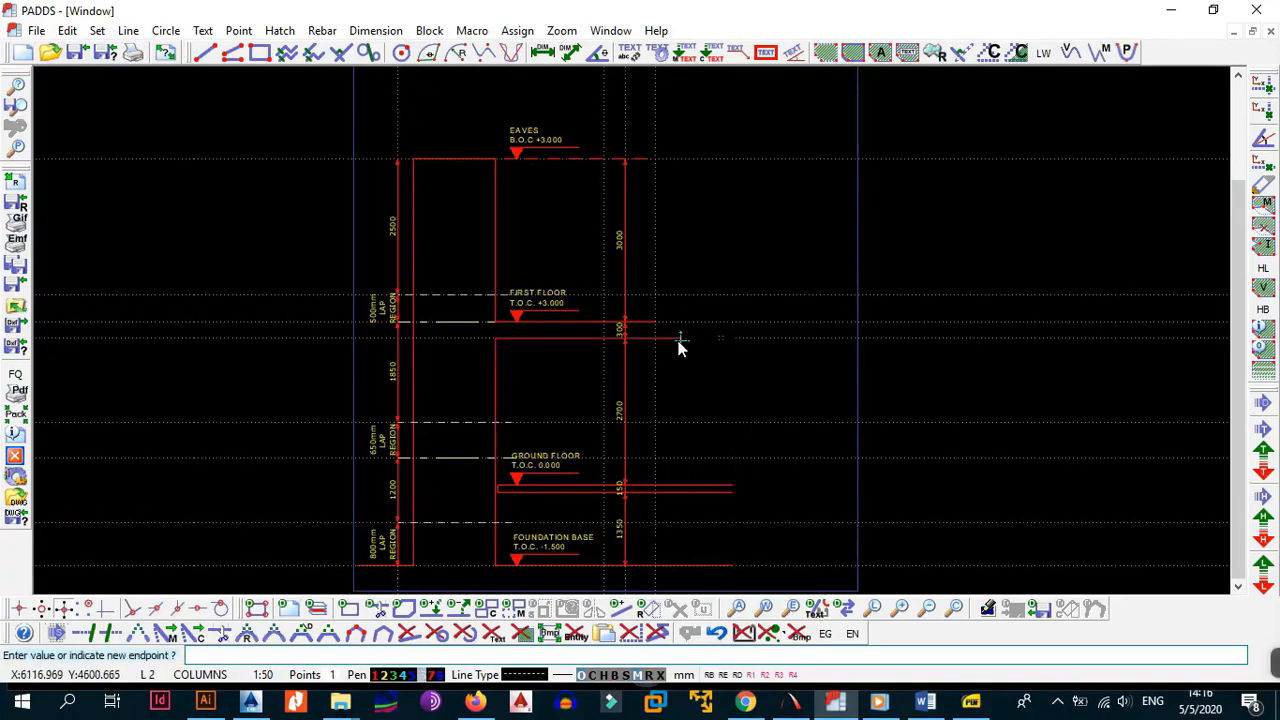
{"action": "left_click", "coordinate": [656, 338]}
- Shorten the upper and lower lines of the ground floor slab to the outermost vertical construction line
{"action": "right_click", "coordinate": [652, 404]}
{"action": "left_click", "coordinate": [731, 413]}
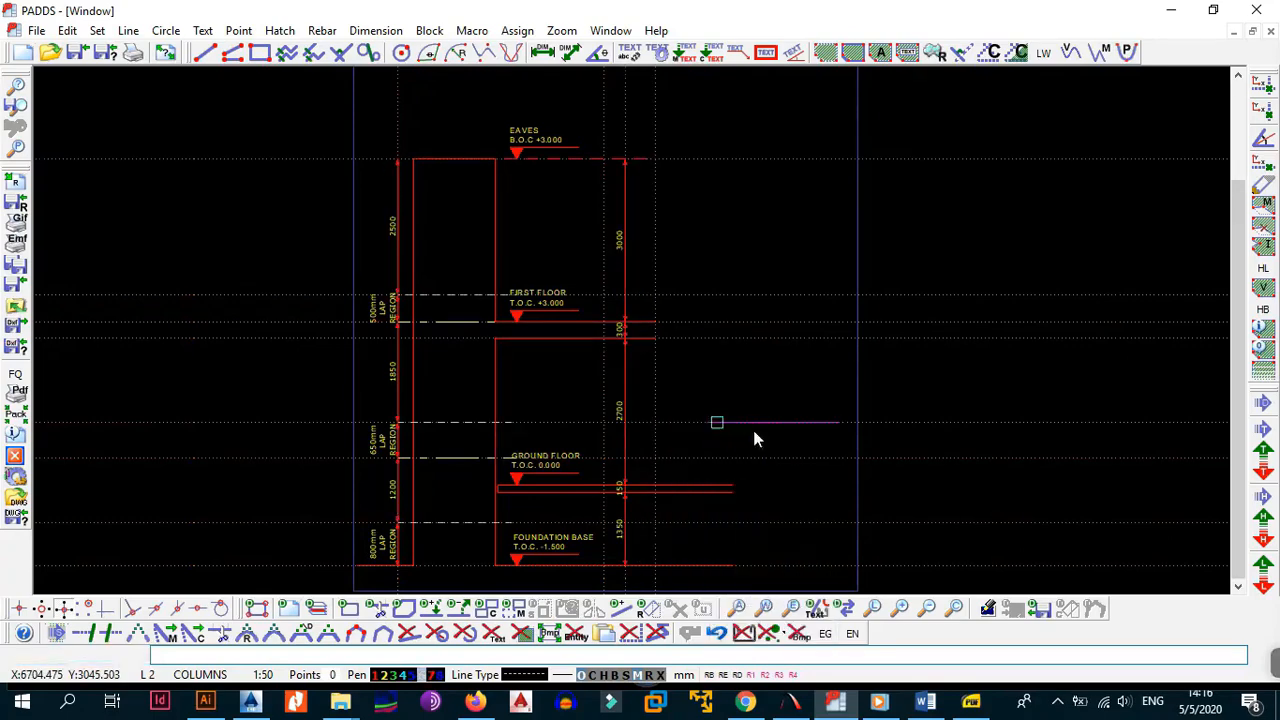
{"action": "left_click", "coordinate": [714, 488]}
{"action": "right_click", "coordinate": [684, 464]}
{"action": "left_click", "coordinate": [705, 474]}
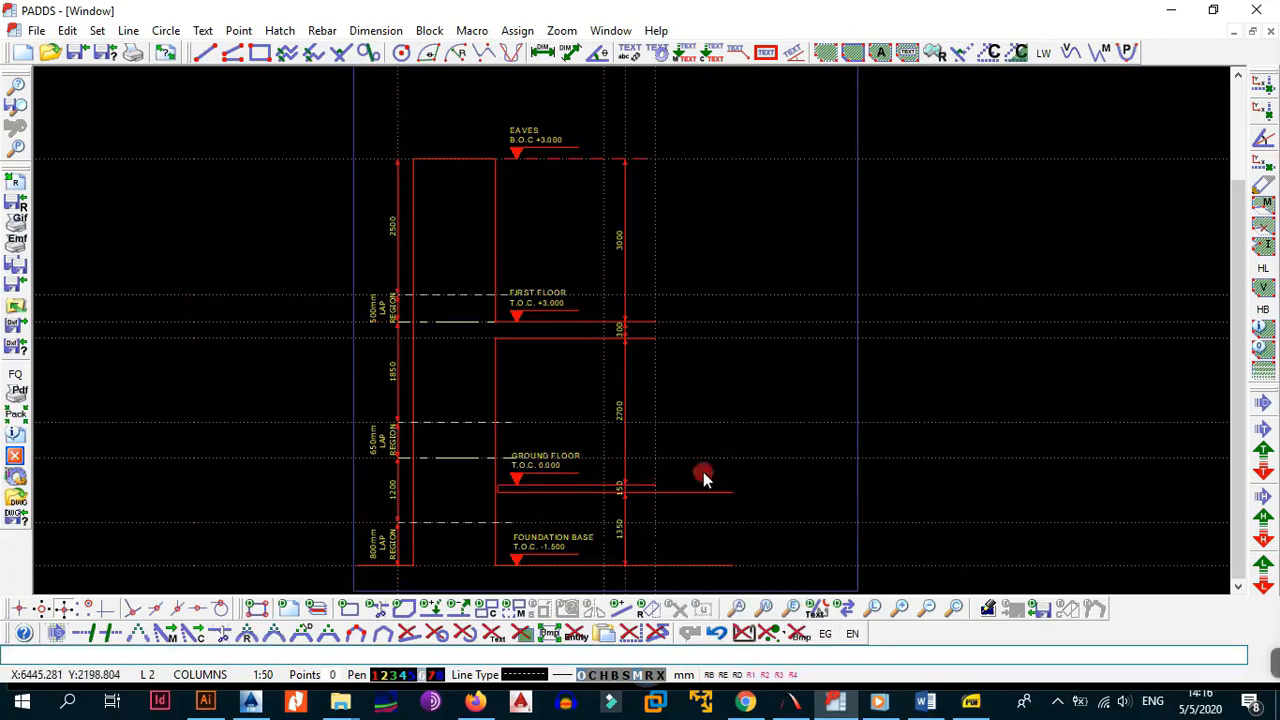
{"action": "right_click", "coordinate": [700, 480]}
{"action": "left_click", "coordinate": [755, 255]}
{"action": "left_click", "coordinate": [714, 490]}
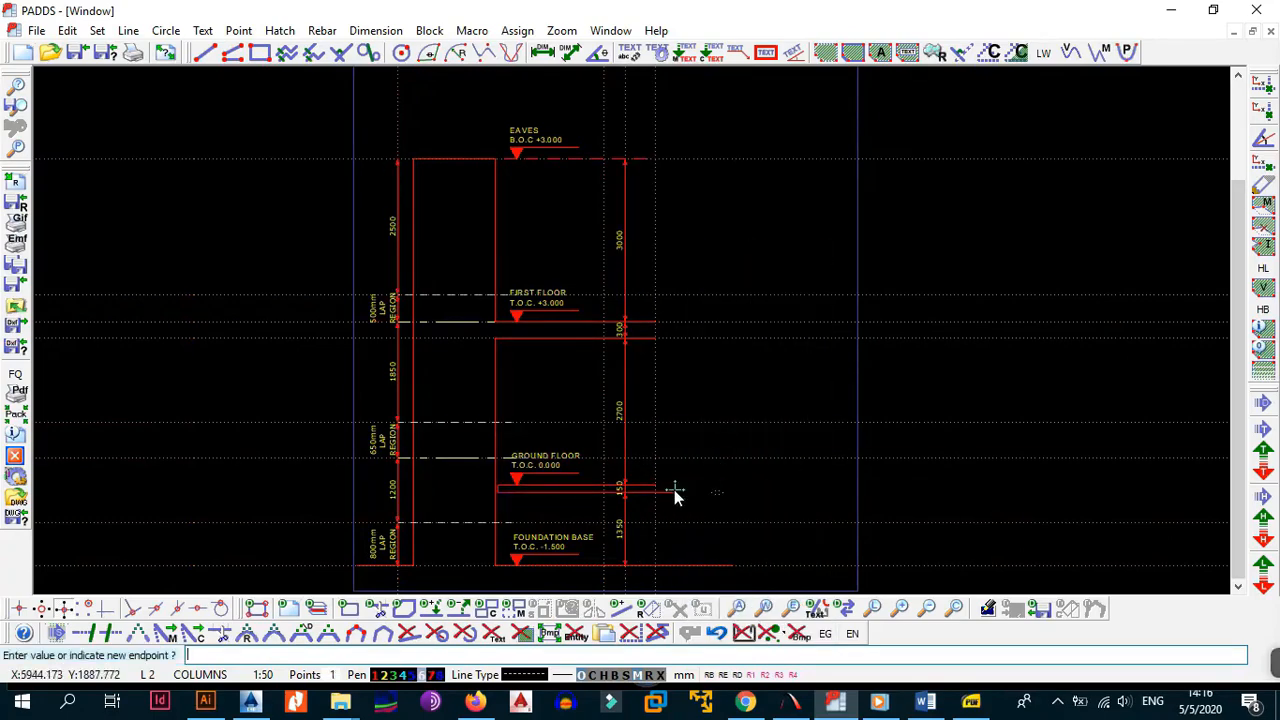
{"action": "left_click", "coordinate": [657, 498]}
- Shorten the foundation base line to end at the outermost vertical construction line
{"action": "right_click", "coordinate": [700, 458]}
{"action": "left_click", "coordinate": [757, 466]}
{"action": "right_click", "coordinate": [696, 503]}
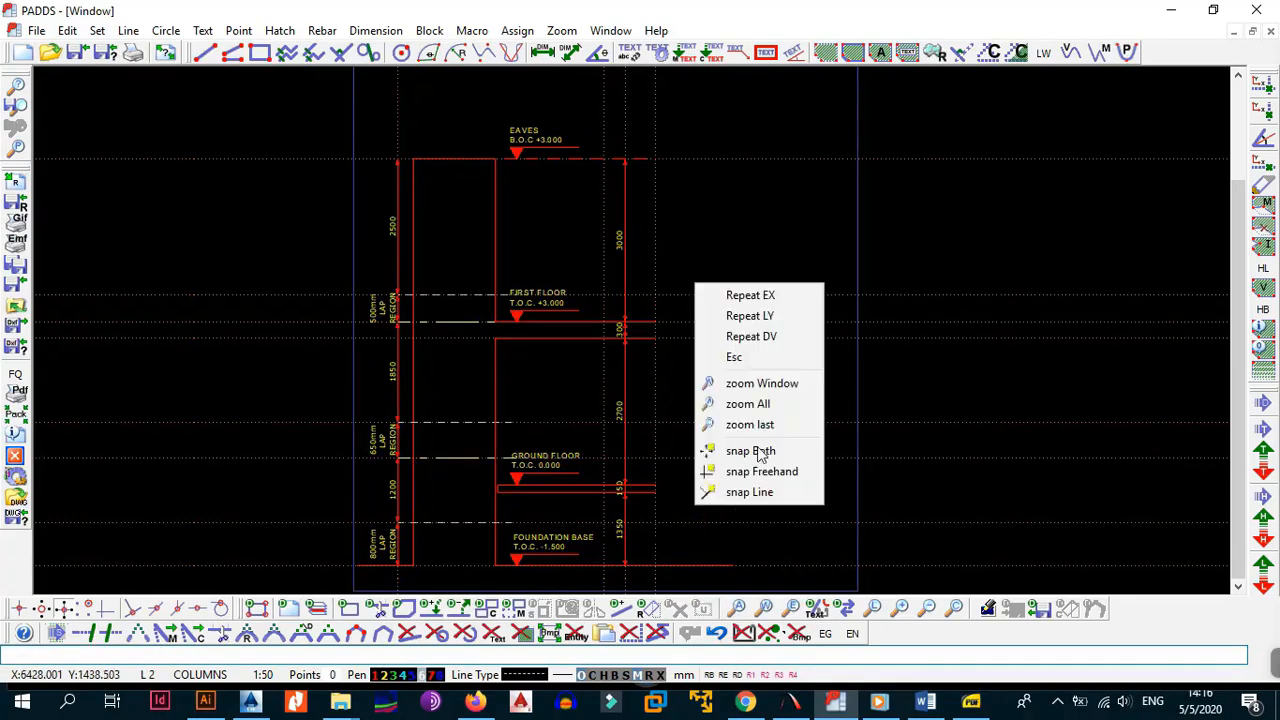
{"action": "left_click", "coordinate": [730, 294]}
{"action": "left_click", "coordinate": [714, 566]}
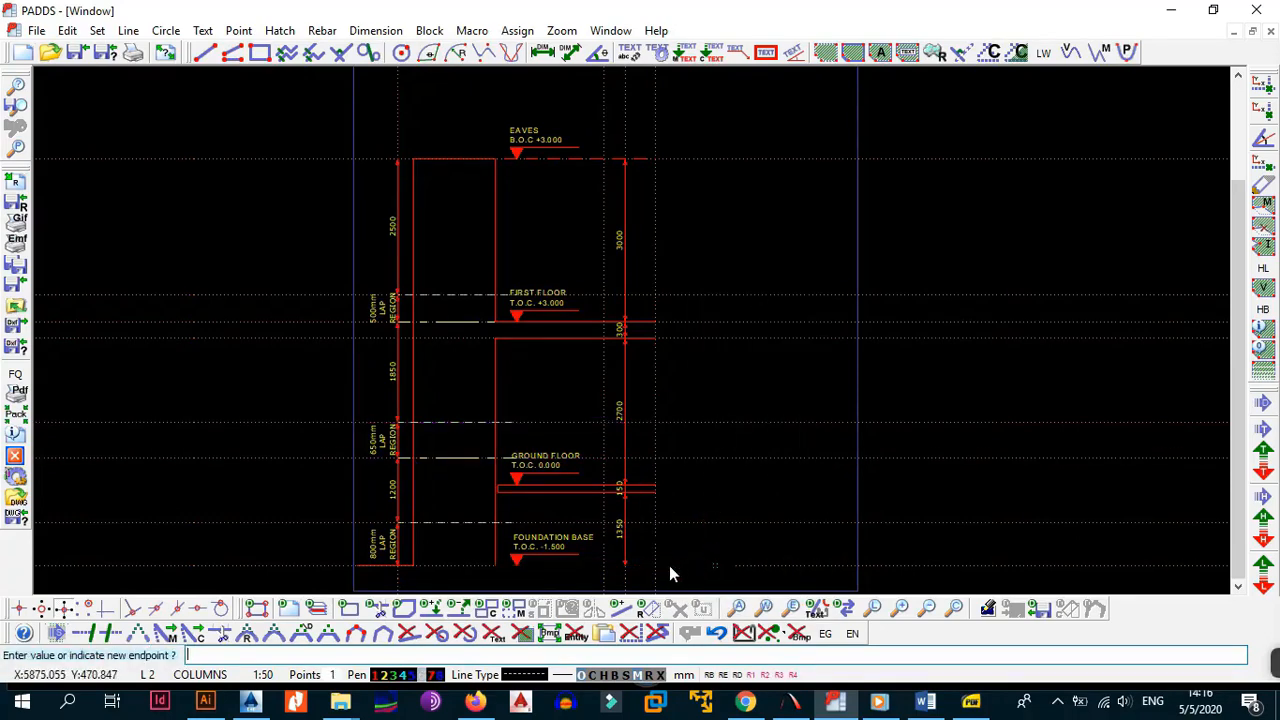
{"action": "left_click", "coordinate": [671, 545]}
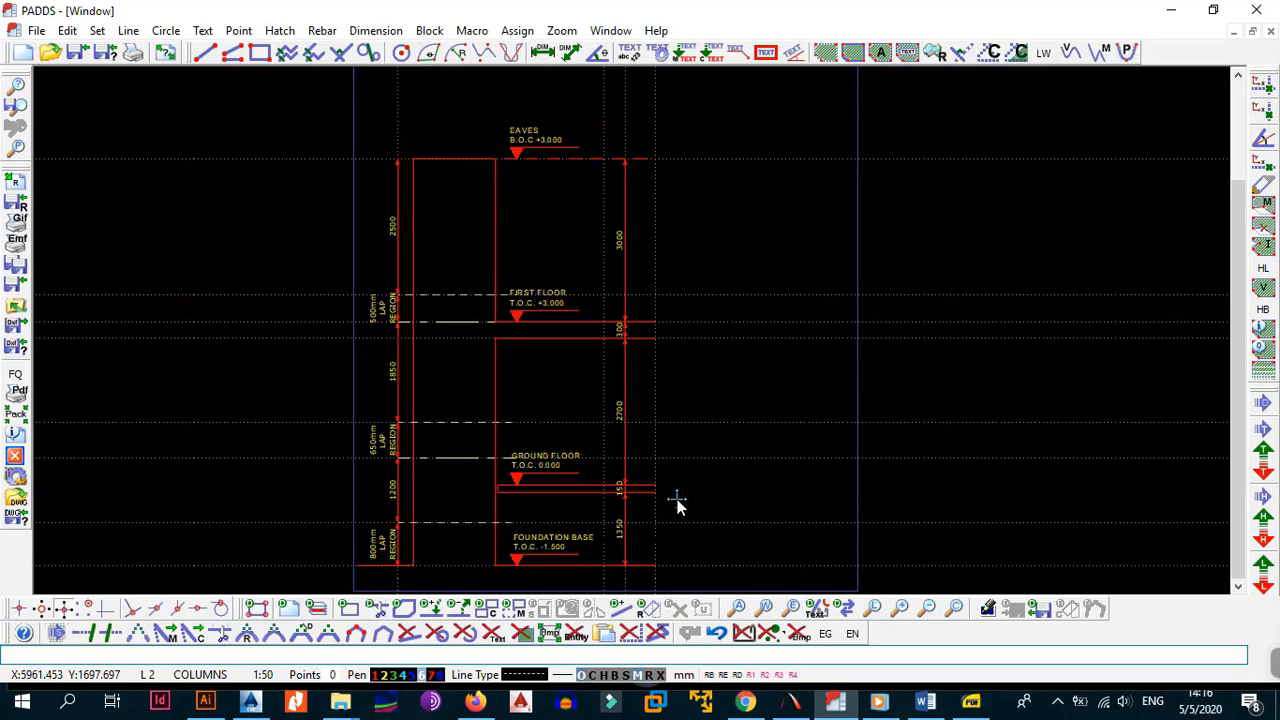
- Add a vertical dimension chain on the outermost construction line from foundation base through ground floor and first floor top levels to the eaves
{"action": "type", "text": "dv"}
{"action": "scroll", "coordinate": [658, 567], "scroll_direction": "up", "scroll_amount": 3}
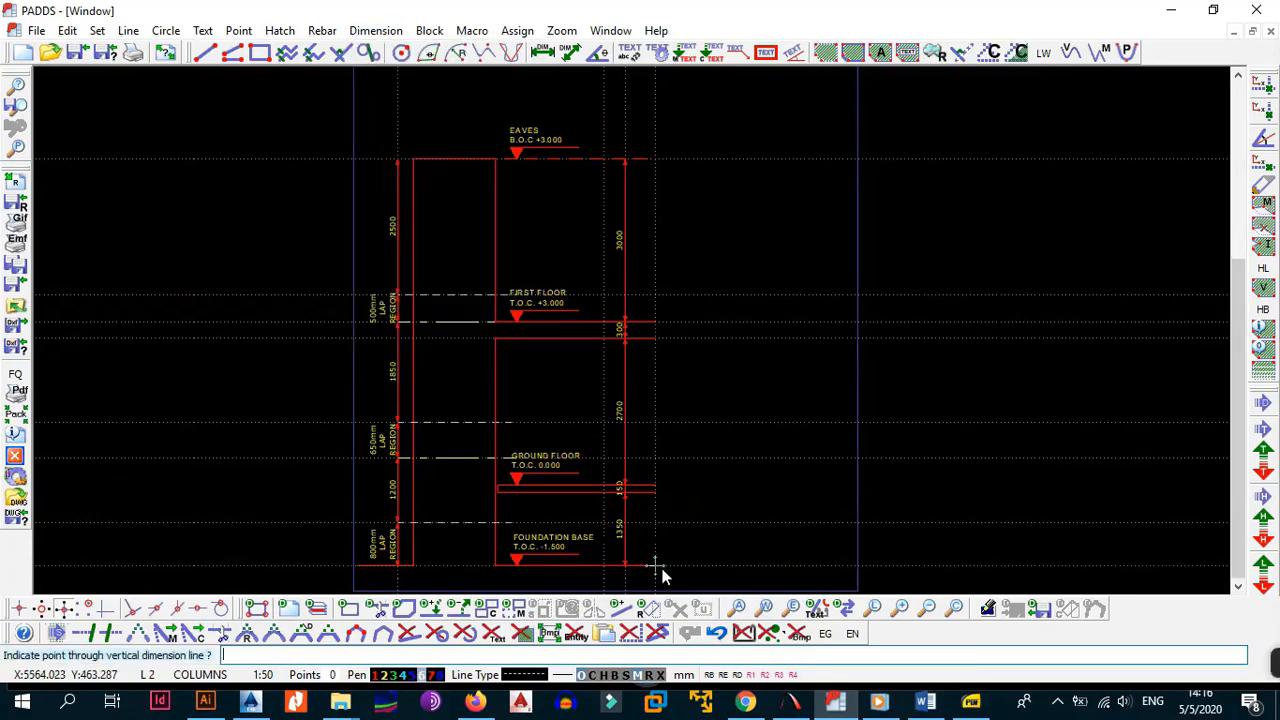
{"action": "left_click", "coordinate": [648, 564]}
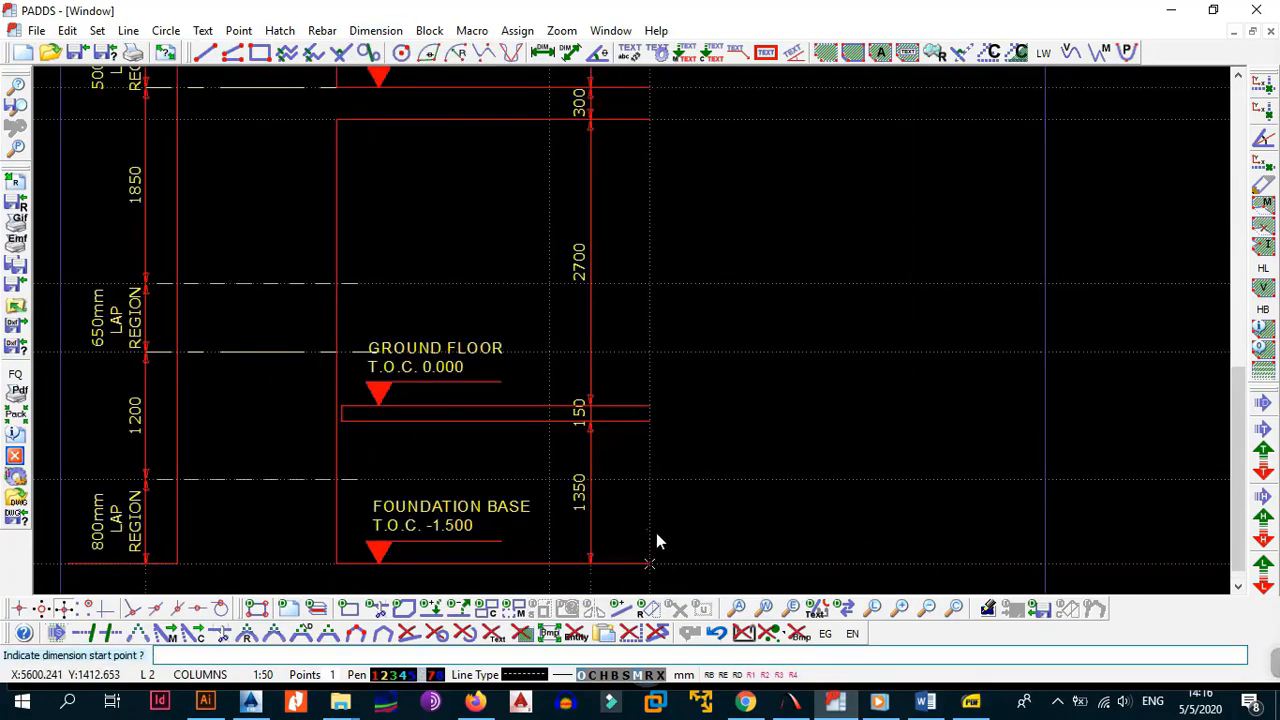
{"action": "left_click", "coordinate": [650, 406]}
{"action": "scroll", "coordinate": [673, 424], "scroll_direction": "up", "scroll_amount": 2}
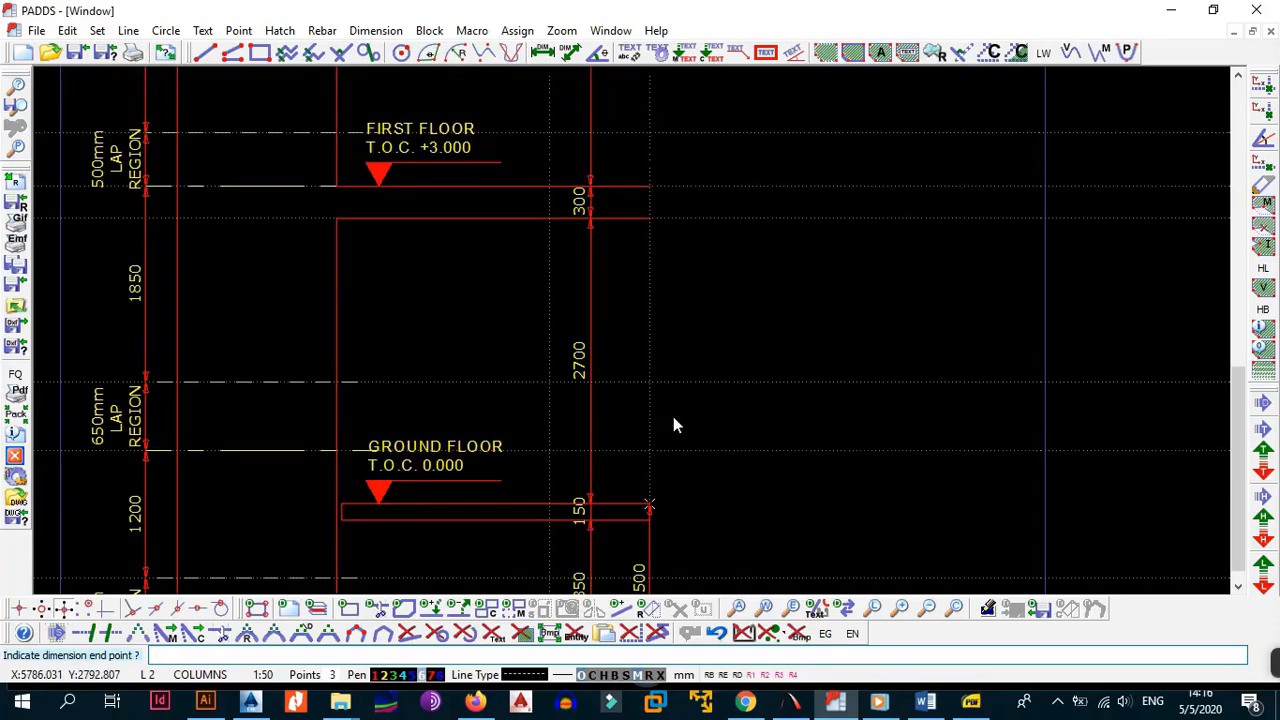
{"action": "left_click", "coordinate": [645, 187]}
{"action": "scroll", "coordinate": [699, 190], "scroll_direction": "up", "scroll_amount": 5}
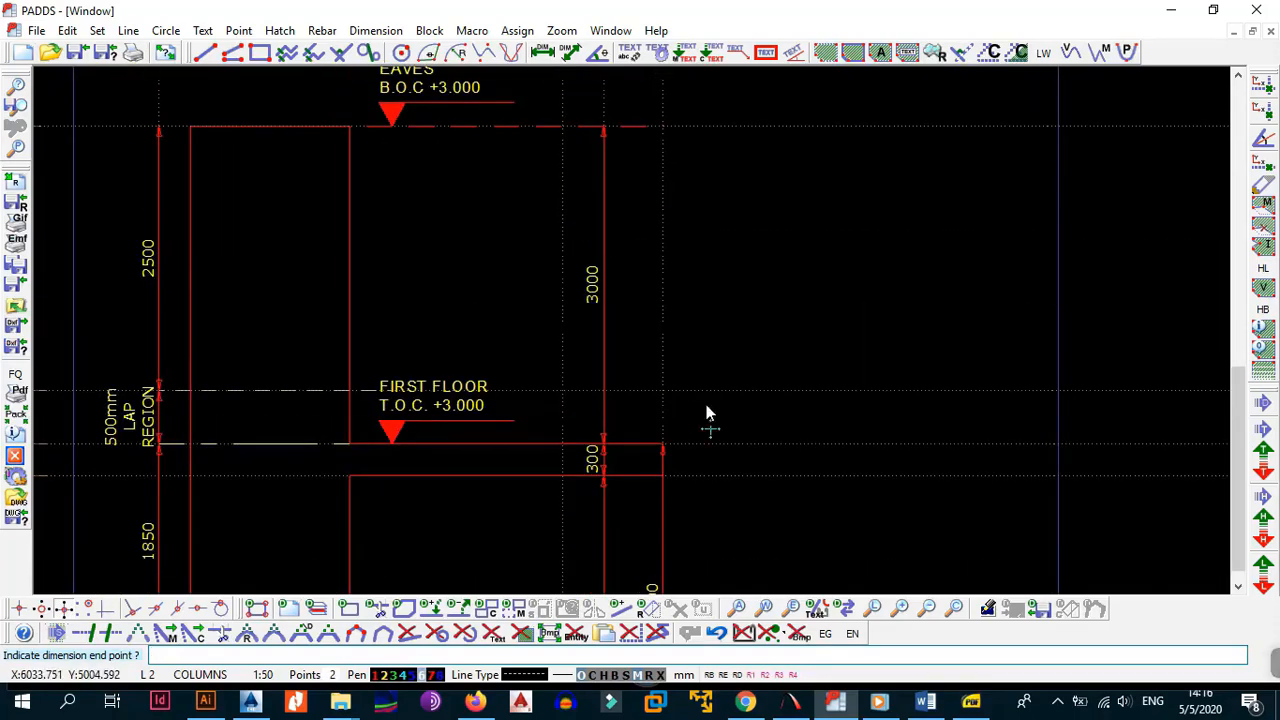
{"action": "scroll", "coordinate": [661, 247], "scroll_direction": "down", "scroll_amount": 5}
{"action": "key", "text": "Escape"}
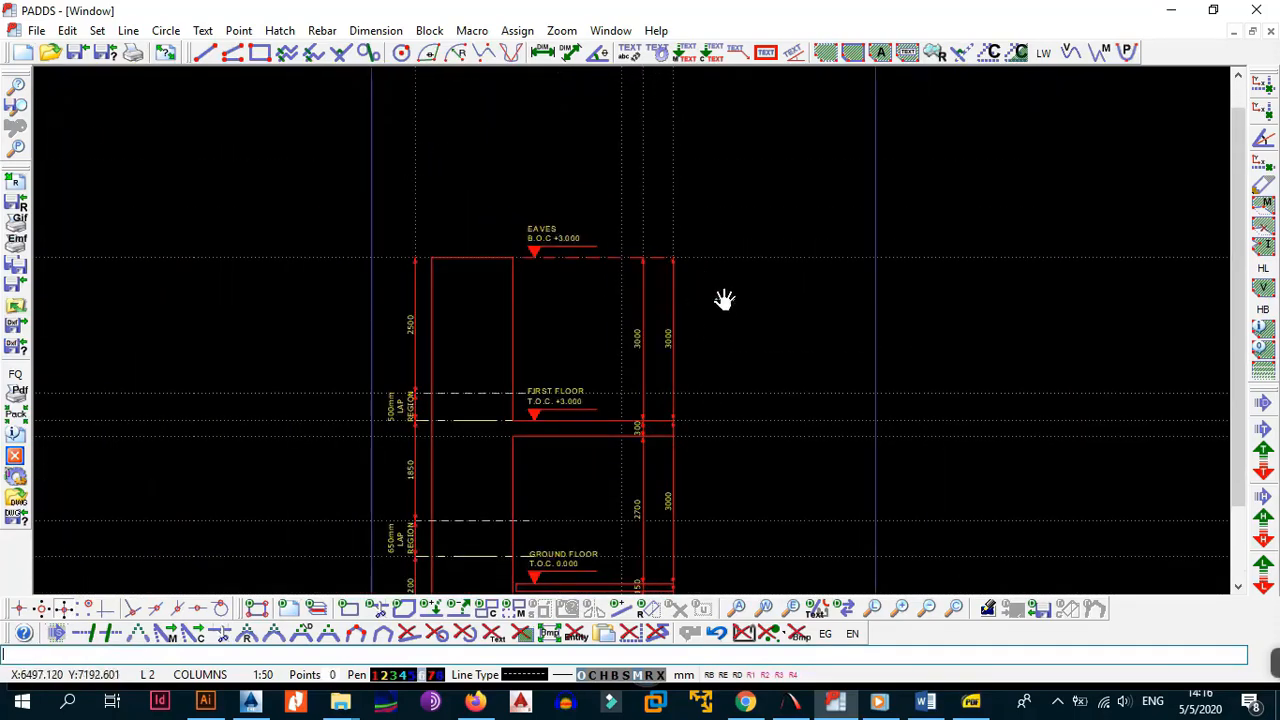
- Shorten the dashed line at the bottom of the 650mm lap region so it stops clear of the GROUND FLOOR label
{"action": "scroll", "coordinate": [702, 347], "scroll_direction": "up", "scroll_amount": 3}
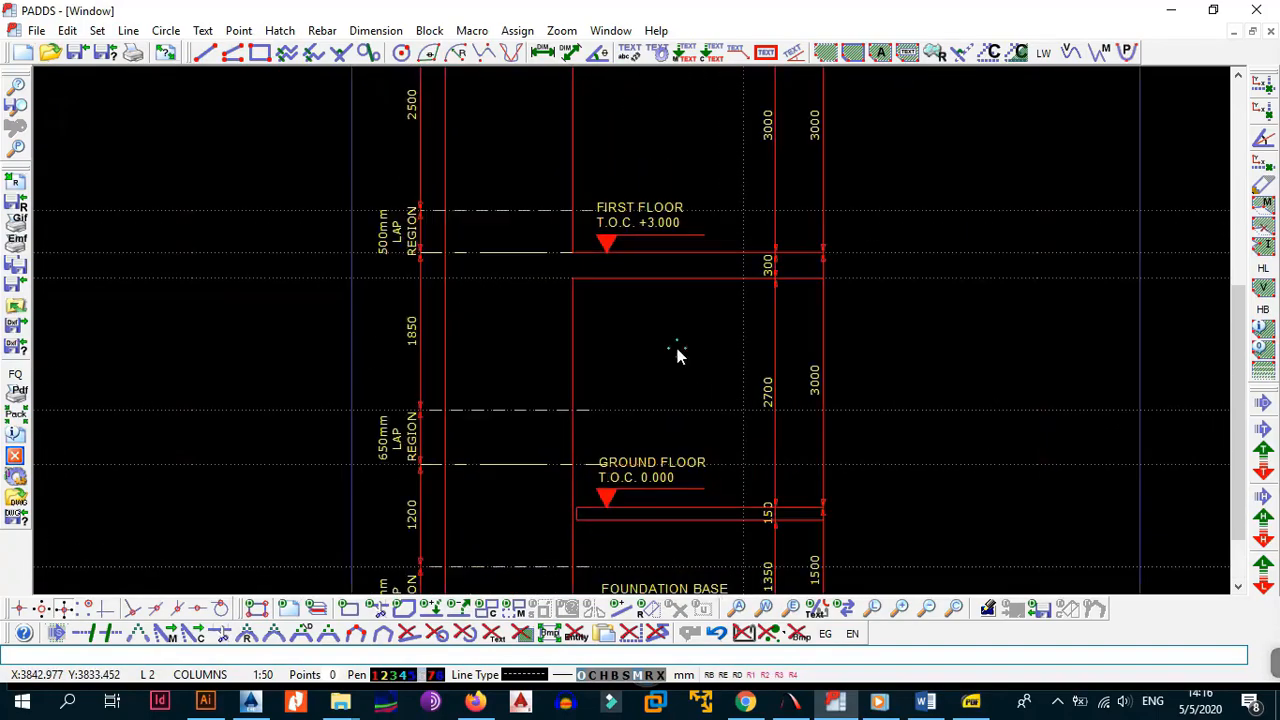
{"action": "middle_click_drag", "start_coordinate": [596, 499], "coordinate": [669, 447]}
{"action": "scroll", "coordinate": [669, 442], "scroll_direction": "up", "scroll_amount": 1}
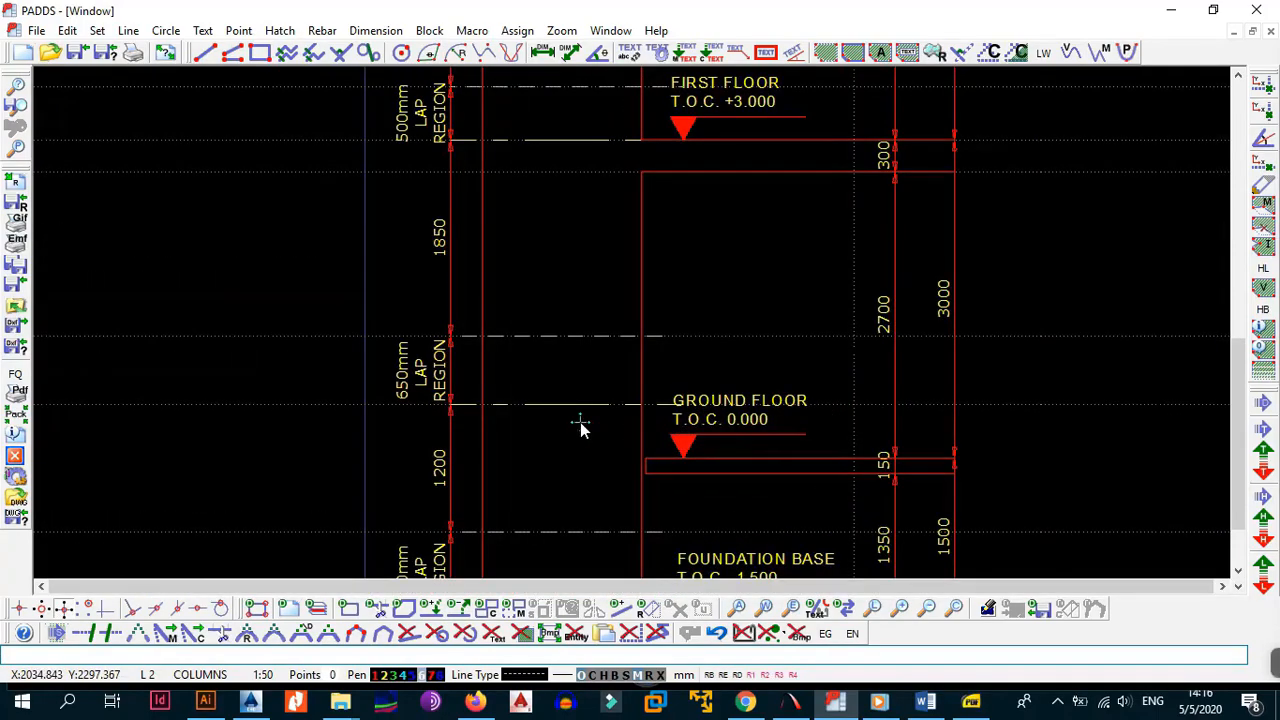
{"action": "key", "text": "e"}
{"action": "left_click", "coordinate": [671, 404]}
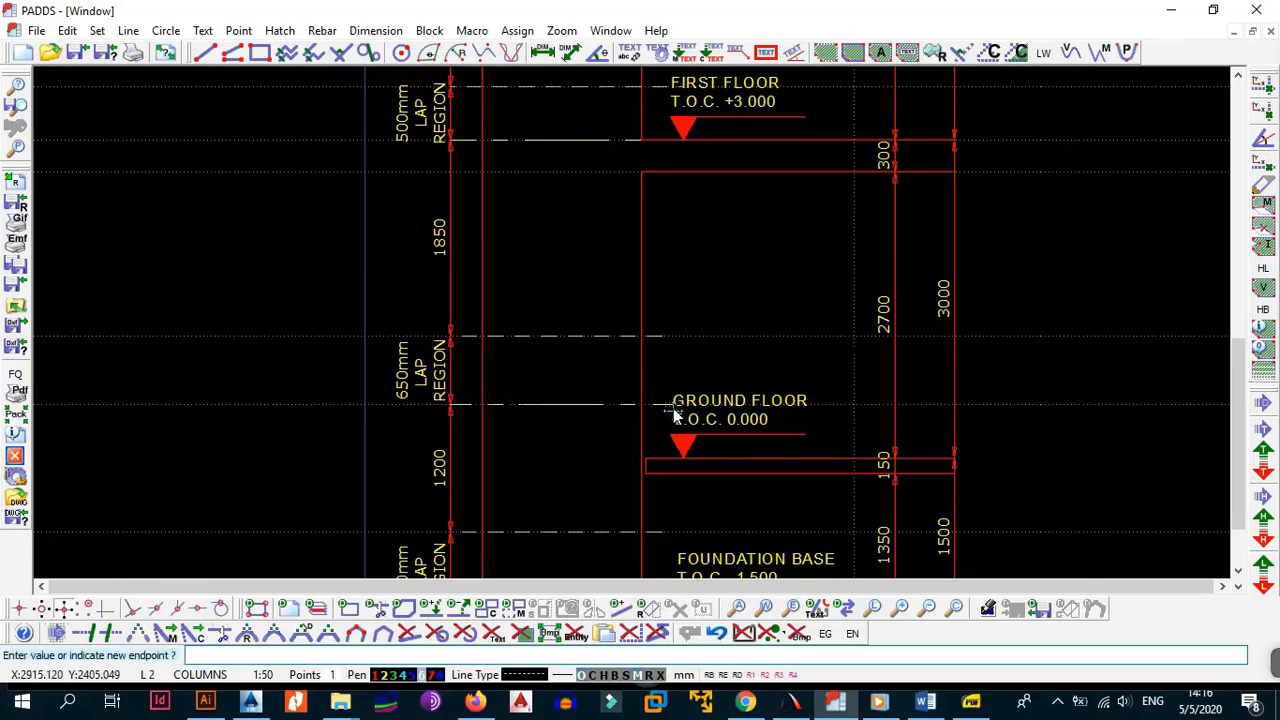
{"action": "left_click", "coordinate": [654, 402]}
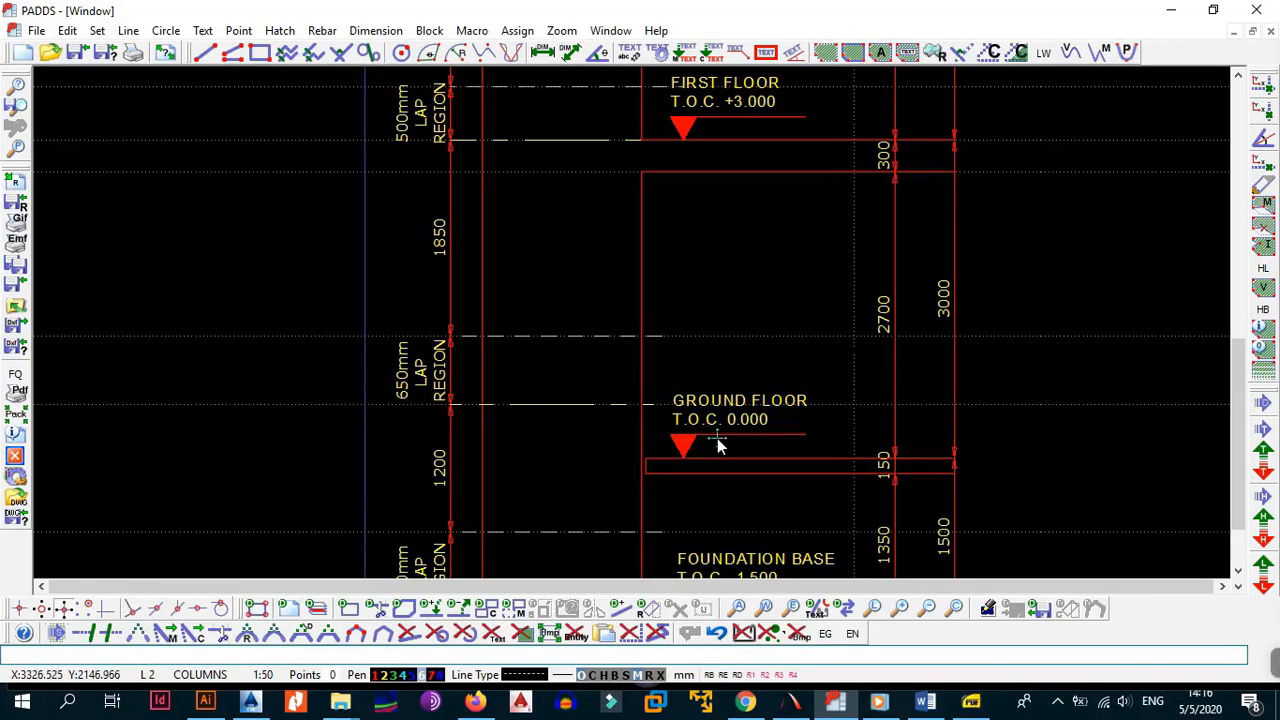
- Try pen 5 on the dashed line at the bottom of the 650mm lap region and undo it
{"action": "middle_click_drag", "start_coordinate": [717, 438], "coordinate": [723, 363]}
{"action": "scroll", "coordinate": [725, 365], "scroll_direction": "down", "scroll_amount": 1}
{"action": "middle_click_drag", "start_coordinate": [613, 282], "coordinate": [617, 352]}
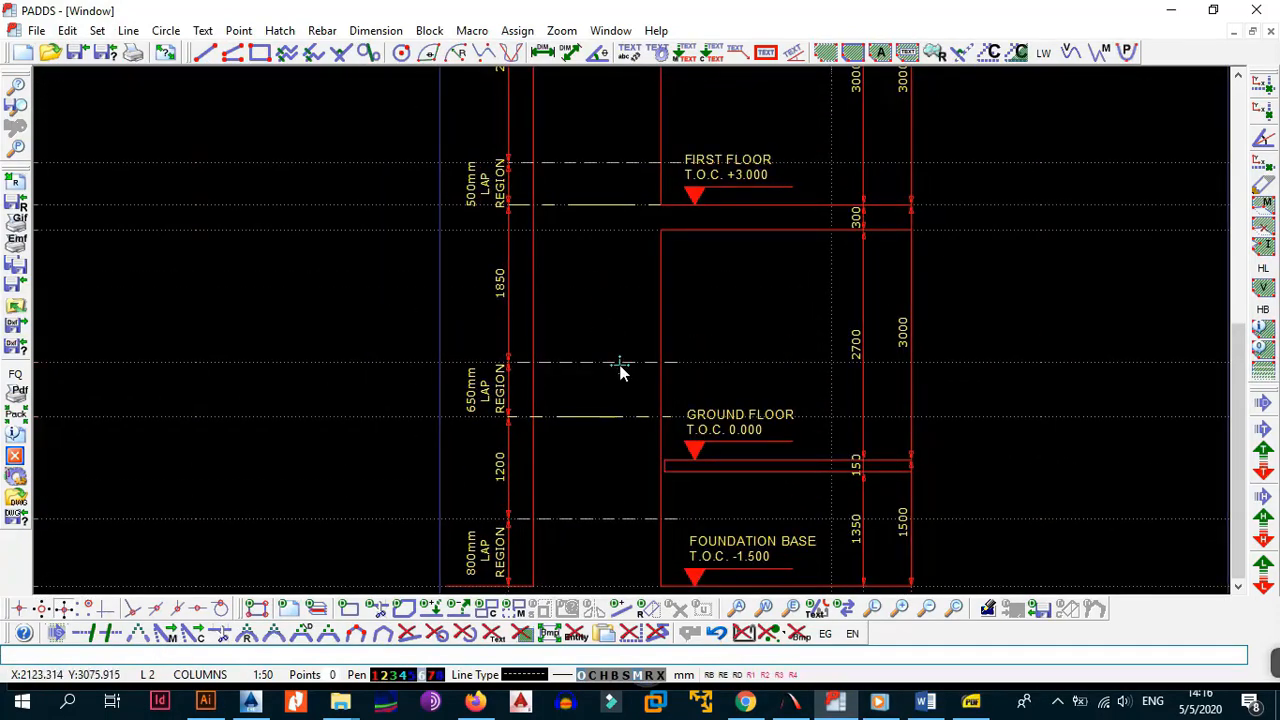
{"action": "key", "text": "i"}
{"action": "left_click", "coordinate": [608, 417]}
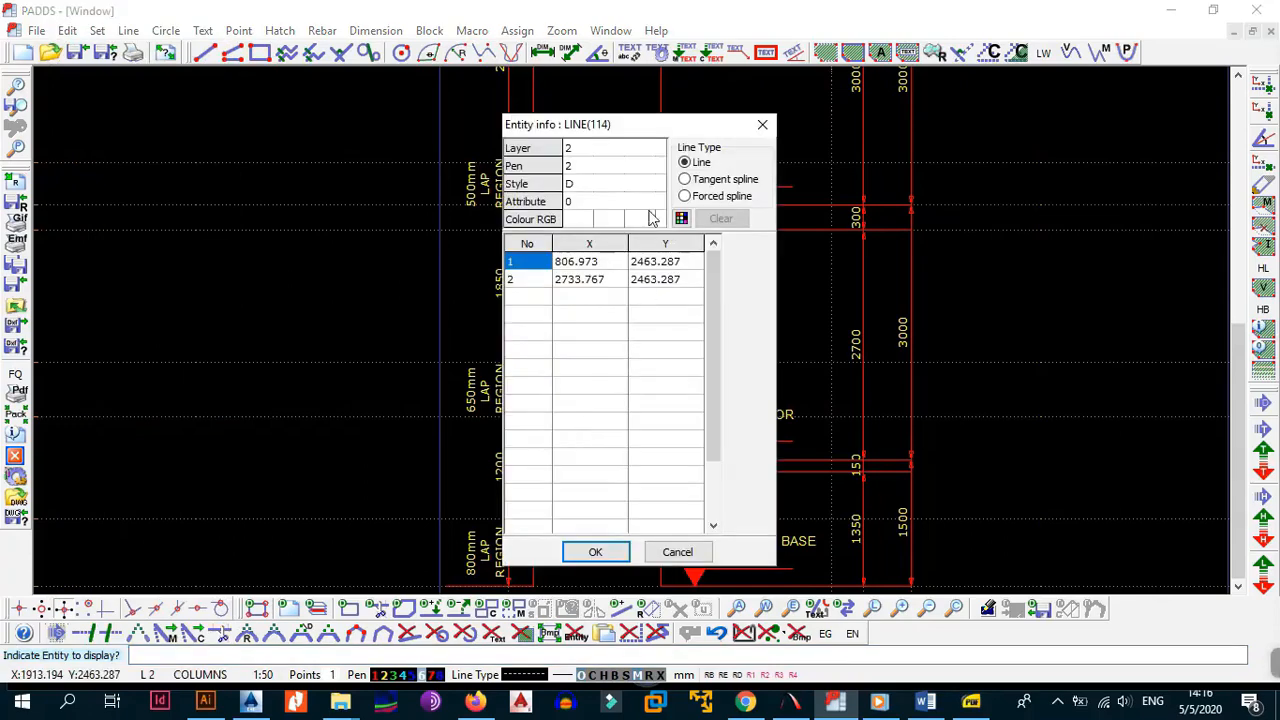
{"action": "left_click", "coordinate": [660, 167]}
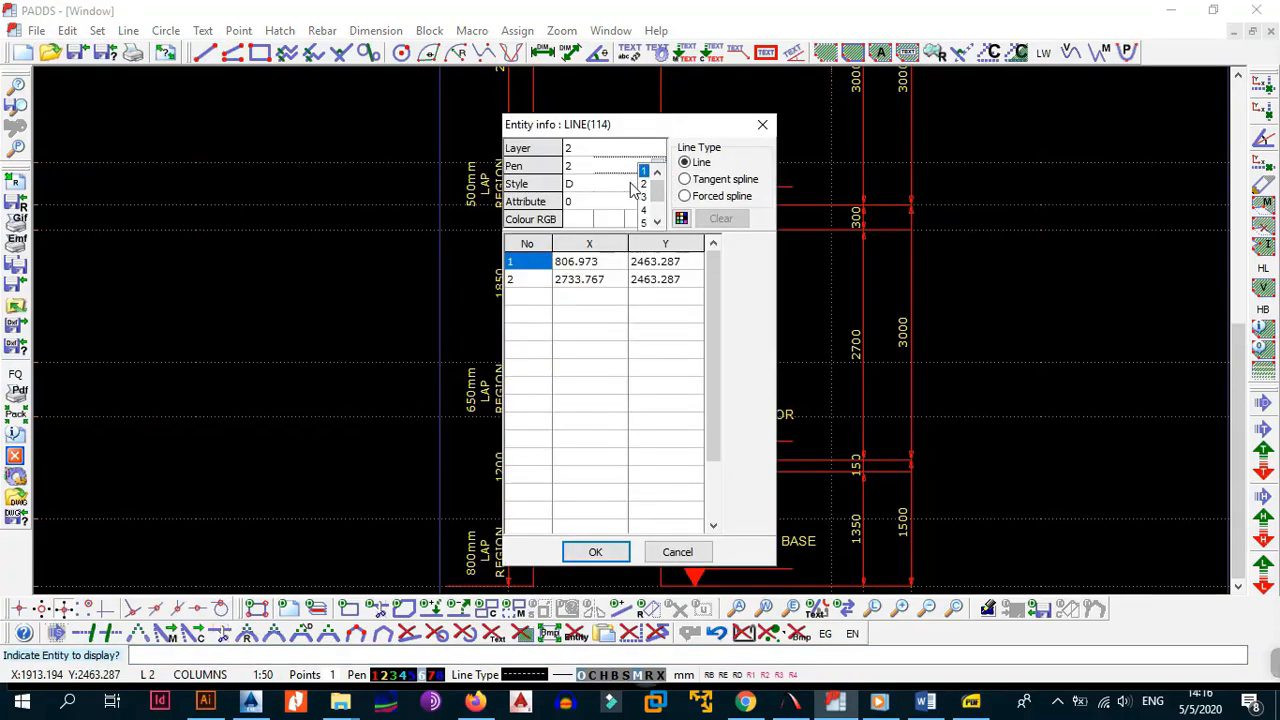
{"action": "left_click", "coordinate": [645, 213]}
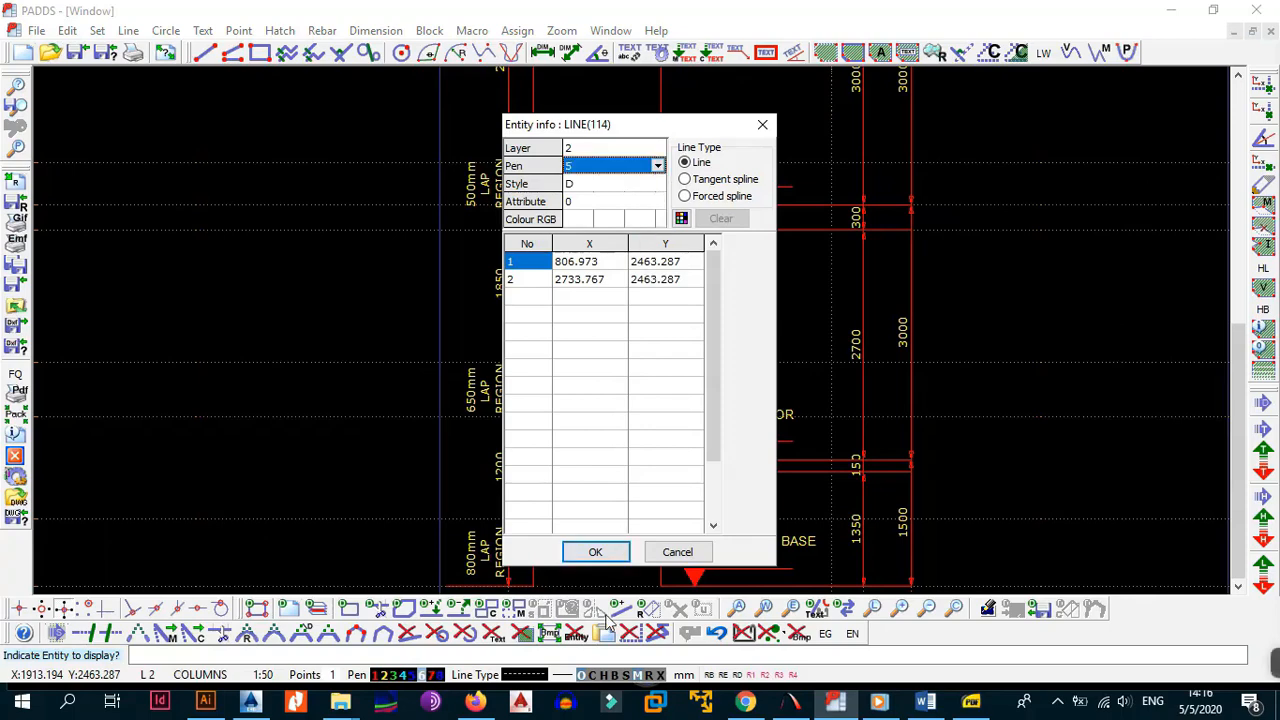
{"action": "left_click", "coordinate": [595, 551]}
{"action": "key", "text": "ctrl+z"}
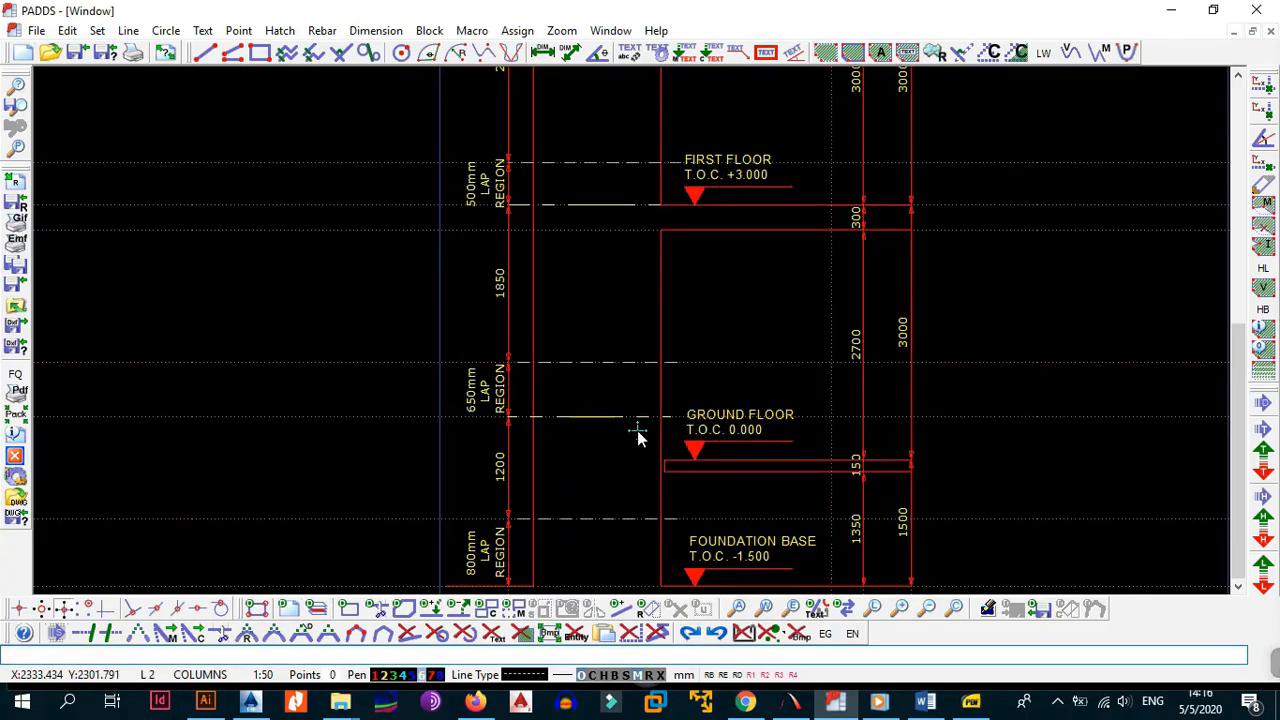
- Set the dashed line at the bottom of the 650mm lap region to pen 6 in its entity info
{"action": "middle_click_drag", "start_coordinate": [555, 349], "coordinate": [578, 375]}
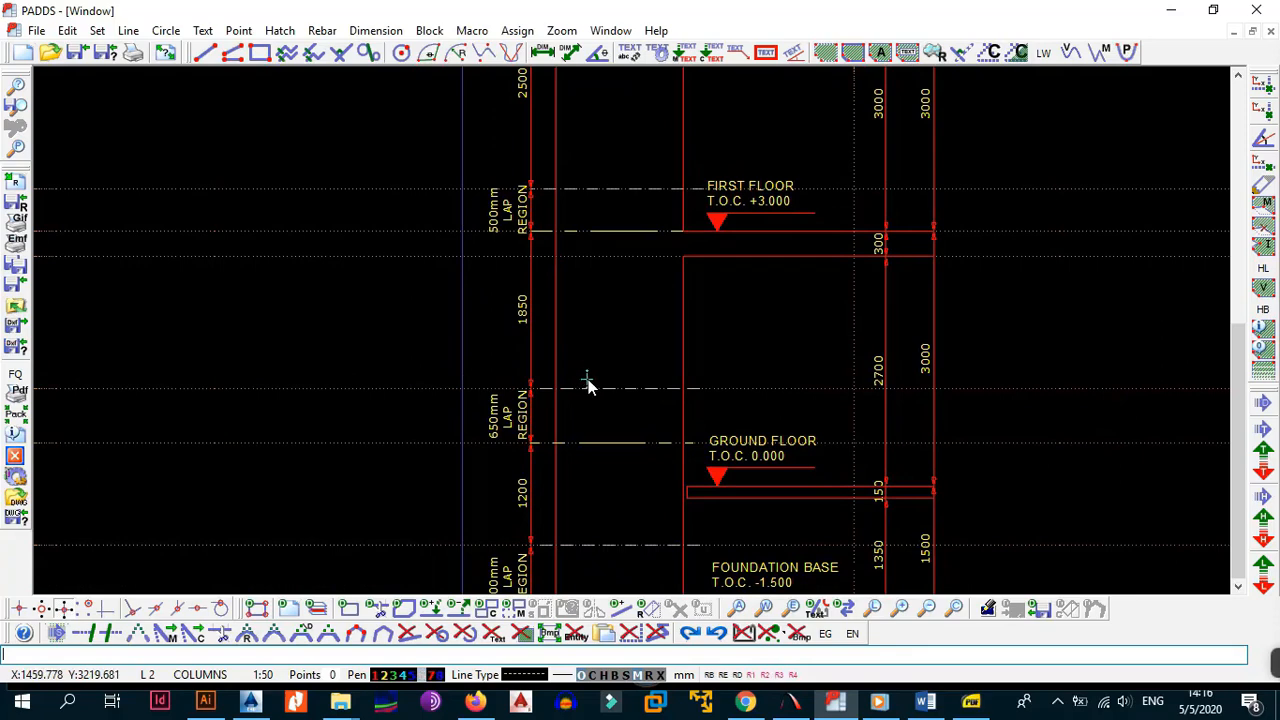
{"action": "scroll", "coordinate": [605, 423], "scroll_direction": "down", "scroll_amount": 3}
{"action": "scroll", "coordinate": [612, 418], "scroll_direction": "down", "scroll_amount": 1}
{"action": "scroll", "coordinate": [634, 387], "scroll_direction": "up", "scroll_amount": 3}
{"action": "middle_click_drag", "start_coordinate": [714, 358], "coordinate": [721, 393]}
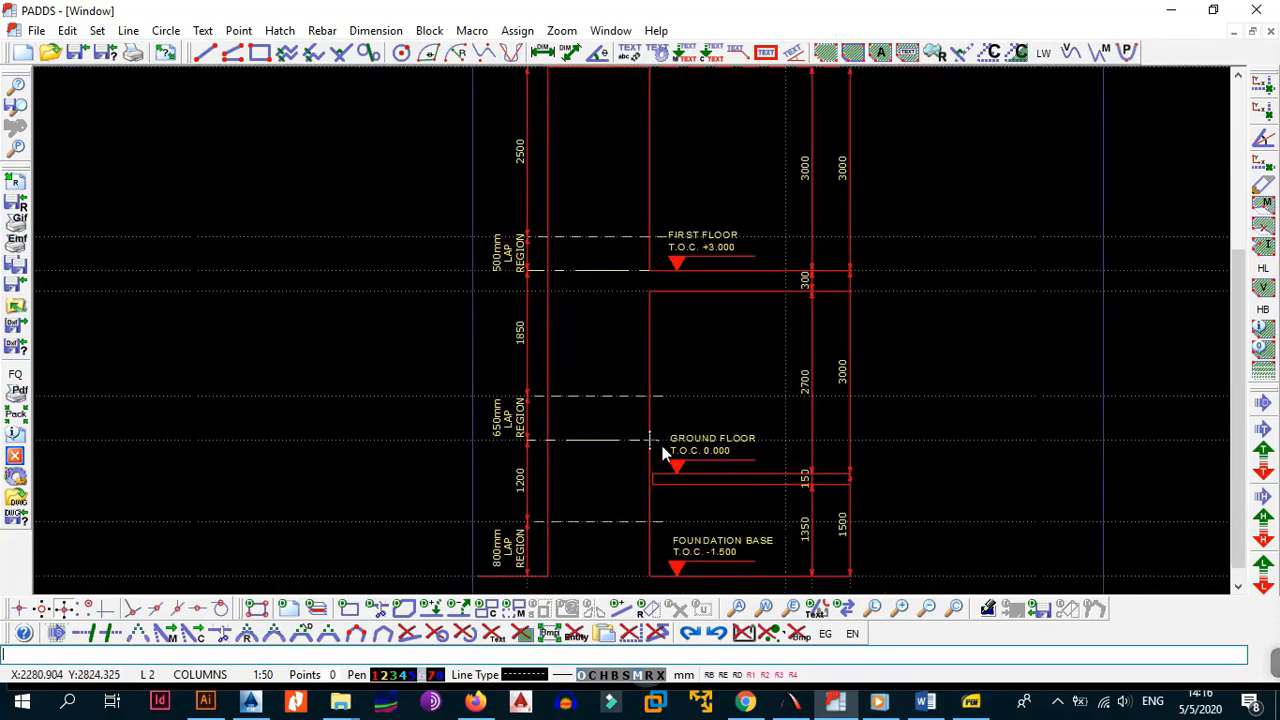
{"action": "scroll", "coordinate": [671, 343], "scroll_direction": "down", "scroll_amount": 2}
{"action": "scroll", "coordinate": [603, 420], "scroll_direction": "up", "scroll_amount": 4}
{"action": "key", "text": "alt+e"}
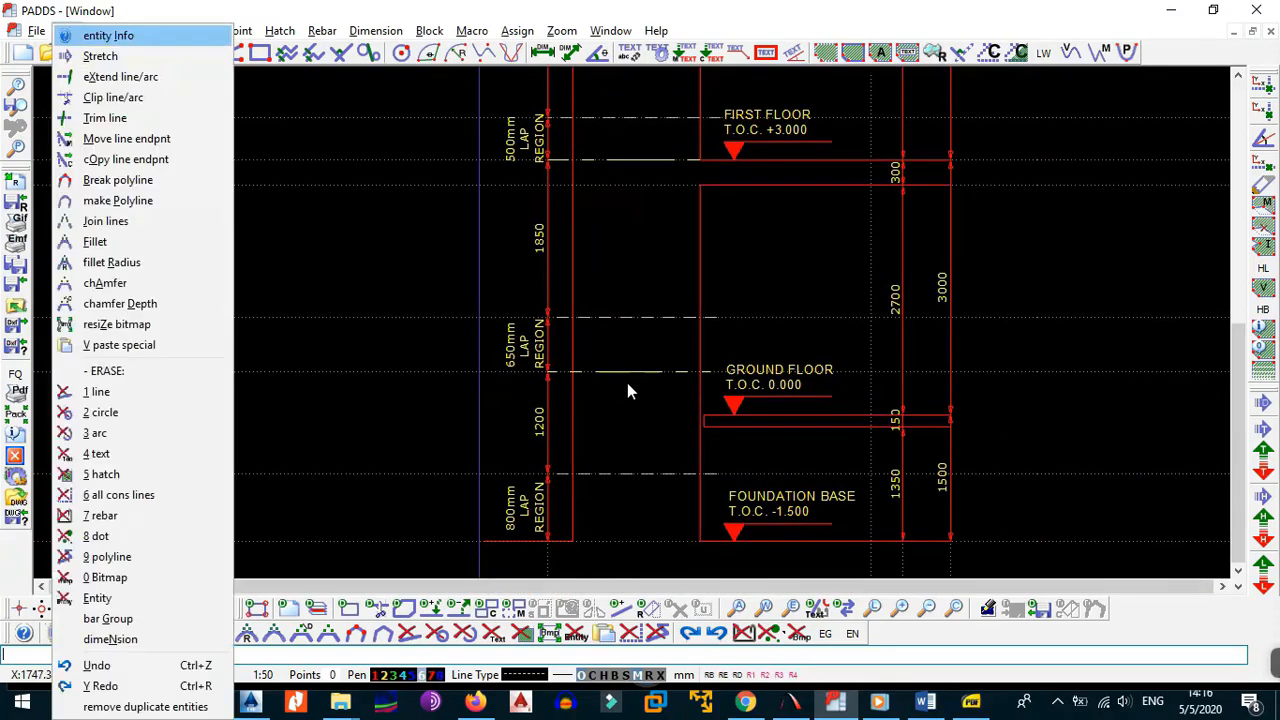
{"action": "key", "text": "i"}
{"action": "left_click", "coordinate": [621, 373]}
{"action": "left_click", "coordinate": [619, 185]}
{"action": "left_click", "coordinate": [640, 165]}
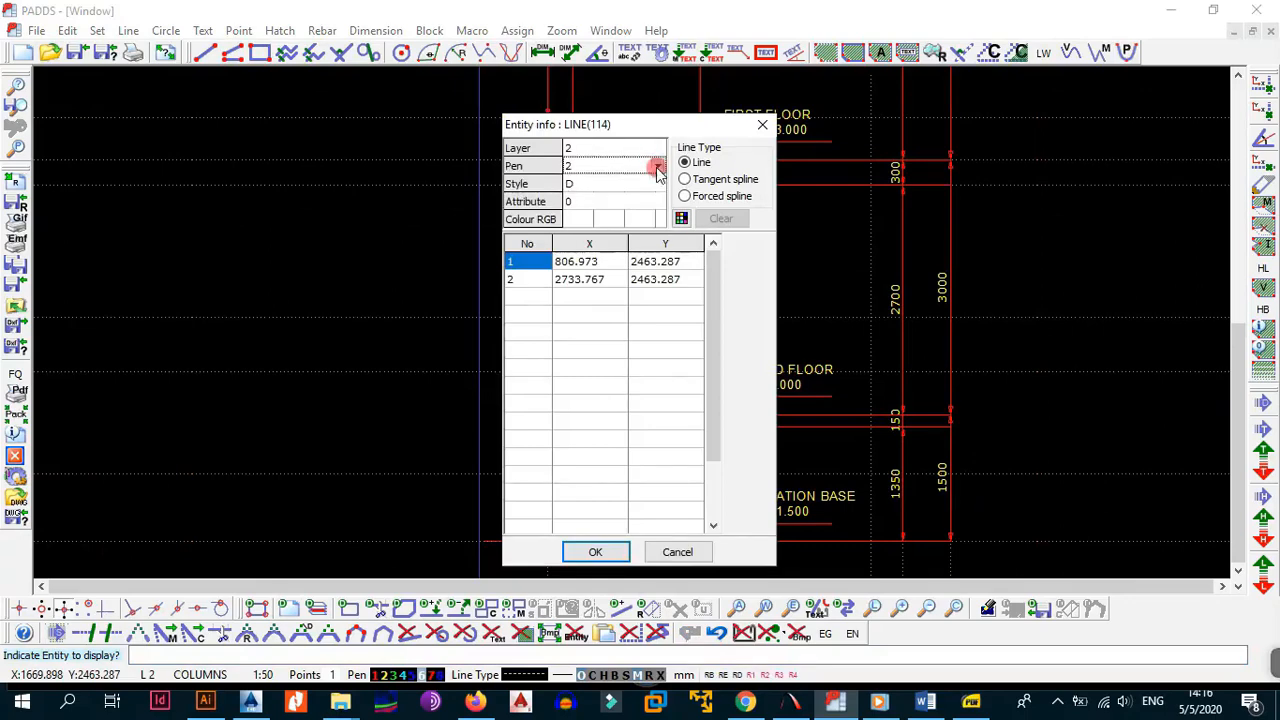
{"action": "left_click", "coordinate": [656, 166]}
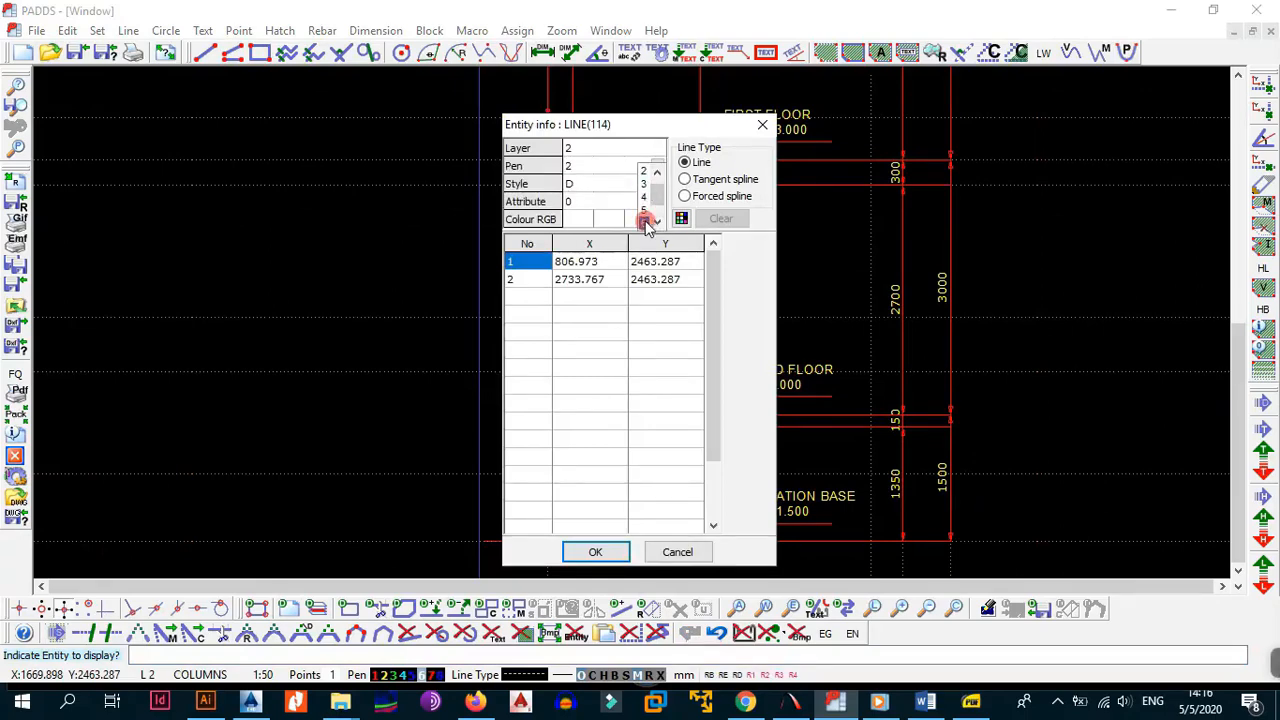
{"action": "left_click", "coordinate": [645, 212]}
{"action": "left_click", "coordinate": [595, 552]}
- Set the dashed line at the bottom of the 500mm lap region, at first-floor level, to pen 6
{"action": "scroll", "coordinate": [649, 368], "scroll_direction": "down", "scroll_amount": 1}
{"action": "middle_click_drag", "start_coordinate": [649, 369], "coordinate": [641, 519]}
{"action": "scroll", "coordinate": [630, 417], "scroll_direction": "up", "scroll_amount": 1}
{"action": "scroll", "coordinate": [638, 447], "scroll_direction": "down", "scroll_amount": 1}
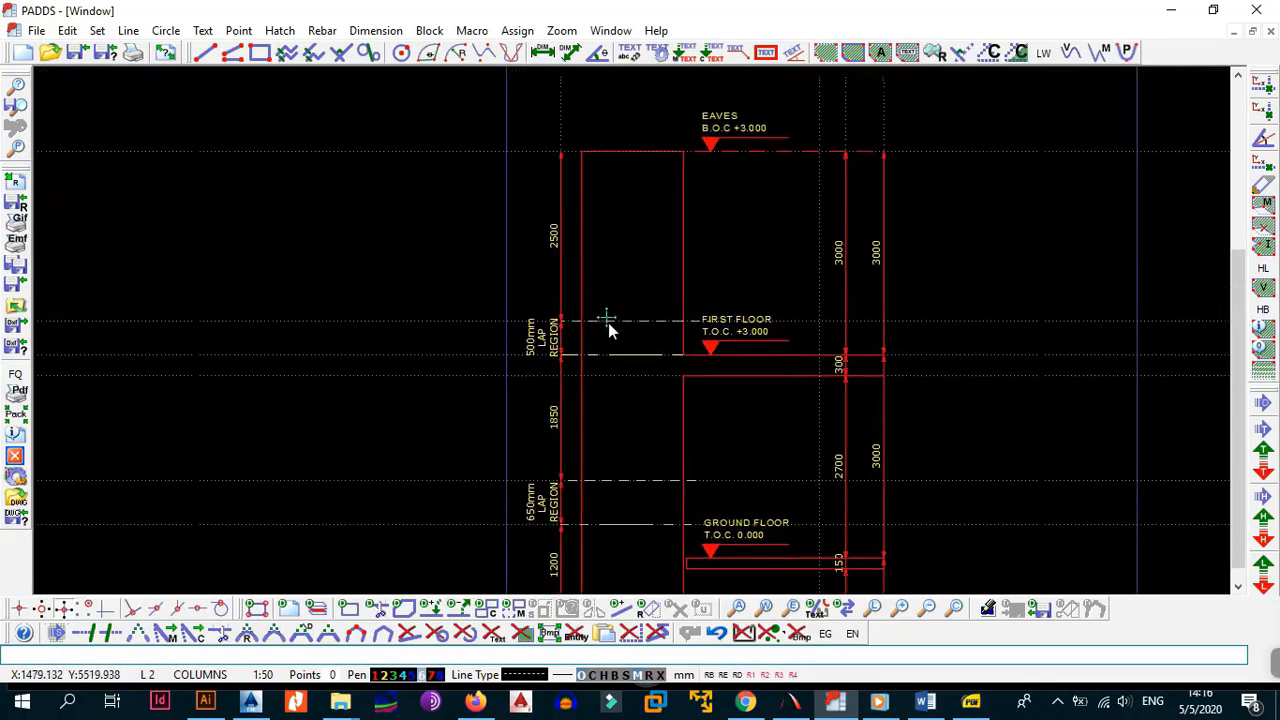
{"action": "scroll", "coordinate": [620, 353], "scroll_direction": "up", "scroll_amount": 1}
{"action": "key", "text": "alt+e"}
{"action": "key", "text": "i"}
{"action": "left_click", "coordinate": [622, 352]}
{"action": "left_click", "coordinate": [622, 183]}
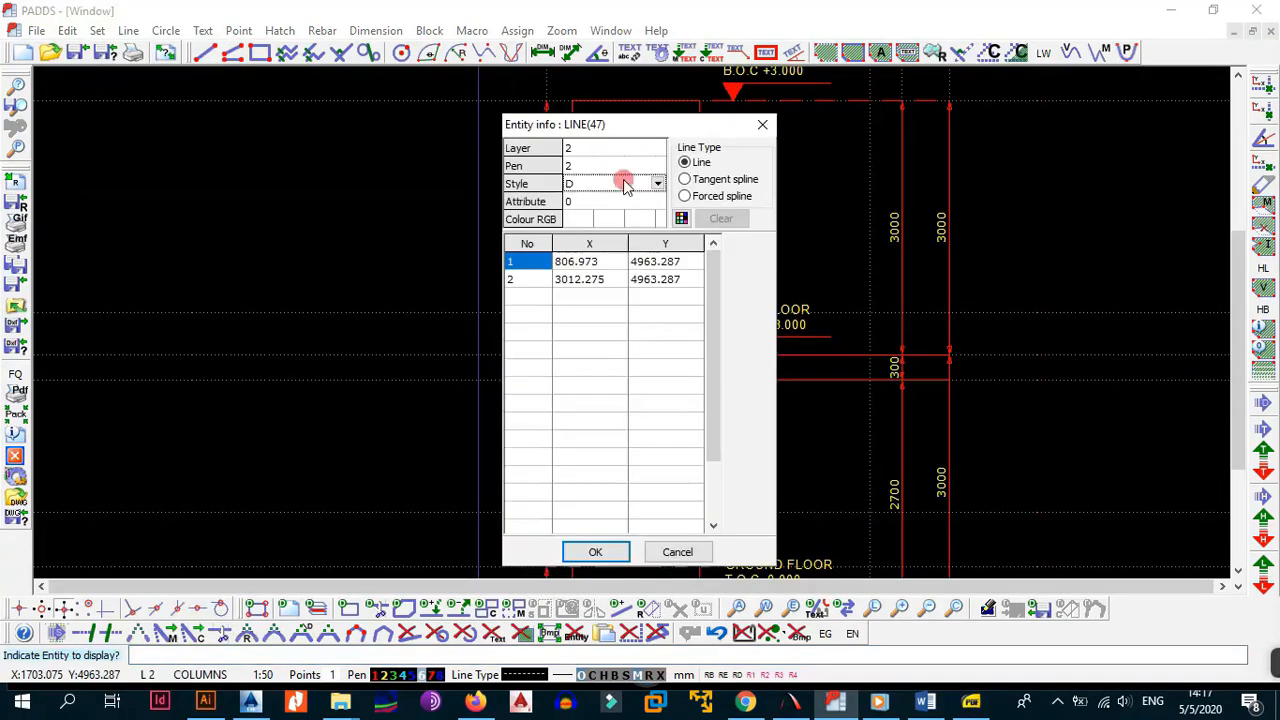
{"action": "left_click", "coordinate": [659, 168]}
{"action": "left_click", "coordinate": [659, 168]}
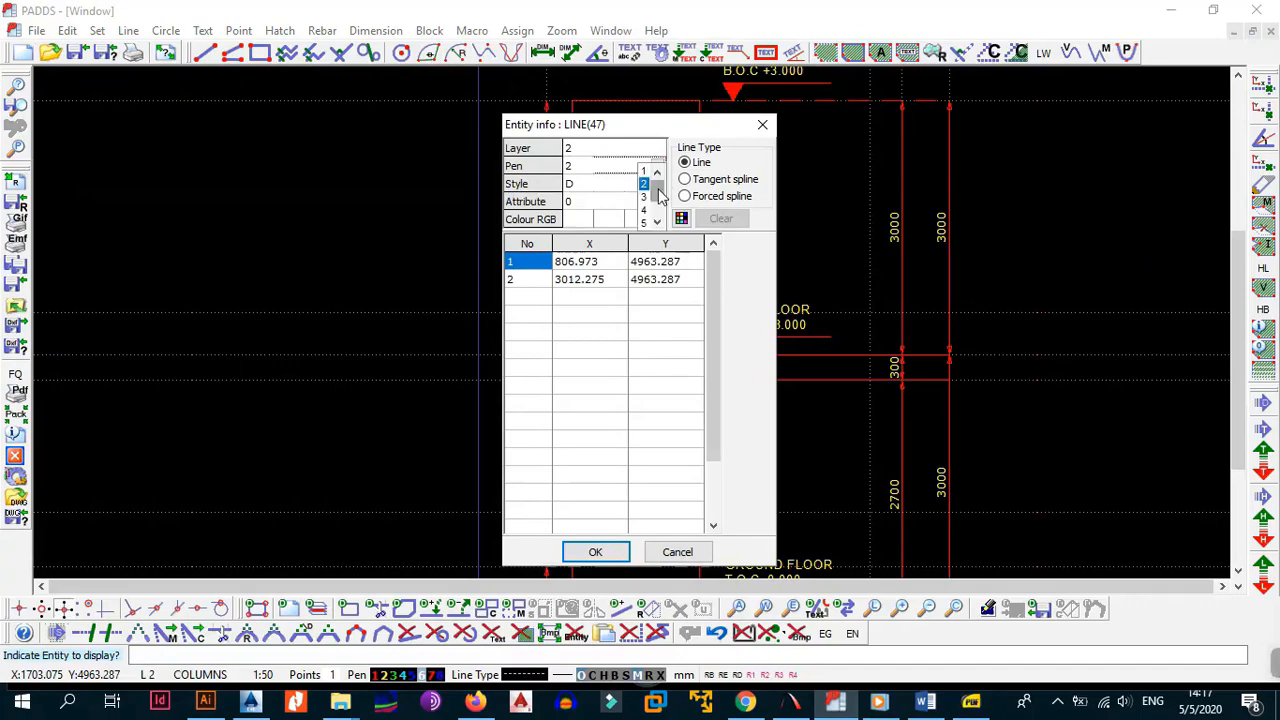
{"action": "left_click_drag", "start_coordinate": [658, 189], "coordinate": [660, 199]}
{"action": "left_click", "coordinate": [646, 203]}
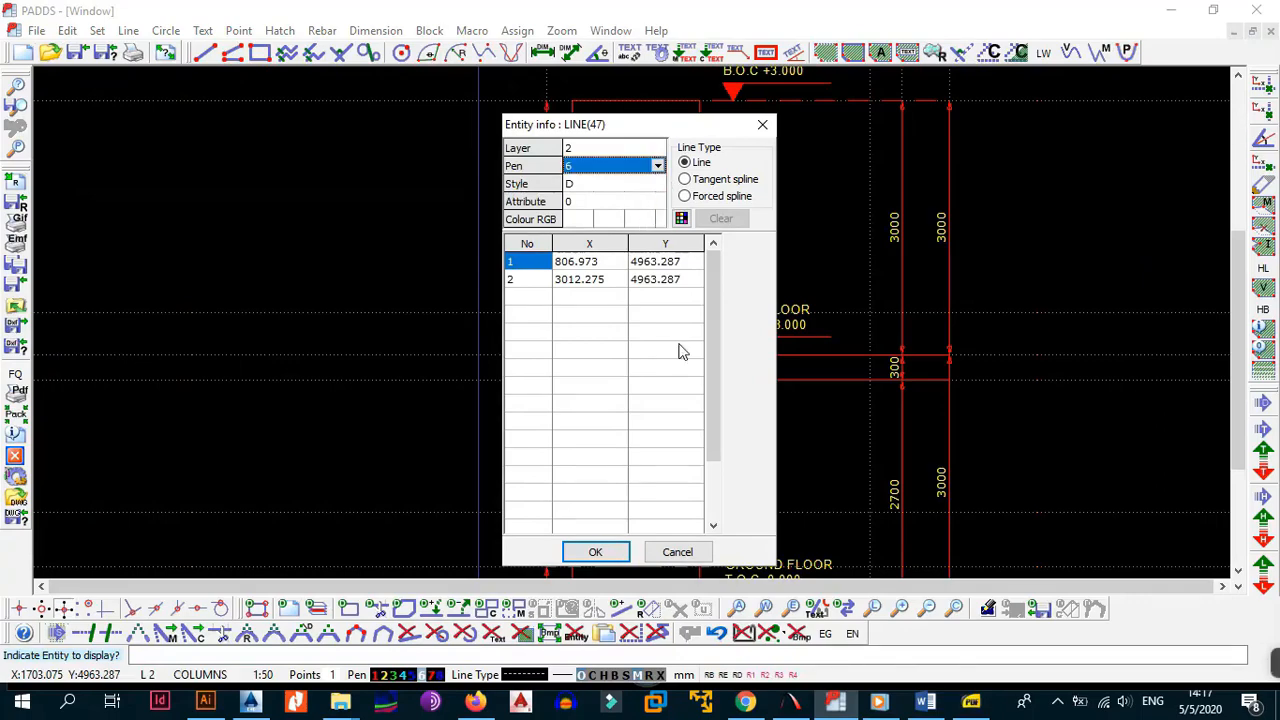
{"action": "left_click", "coordinate": [609, 550]}
- Review the column elevation's lap region lines, level markers and dimension chains from foundation base to eaves
{"action": "scroll", "coordinate": [634, 384], "scroll_direction": "down", "scroll_amount": 1}
{"action": "middle_click_drag", "start_coordinate": [656, 372], "coordinate": [645, 252]}
{"action": "scroll", "coordinate": [647, 361], "scroll_direction": "down", "scroll_amount": 2}
{"action": "middle_click_drag", "start_coordinate": [687, 341], "coordinate": [669, 335]}
{"action": "scroll", "coordinate": [636, 298], "scroll_direction": "up", "scroll_amount": 2}
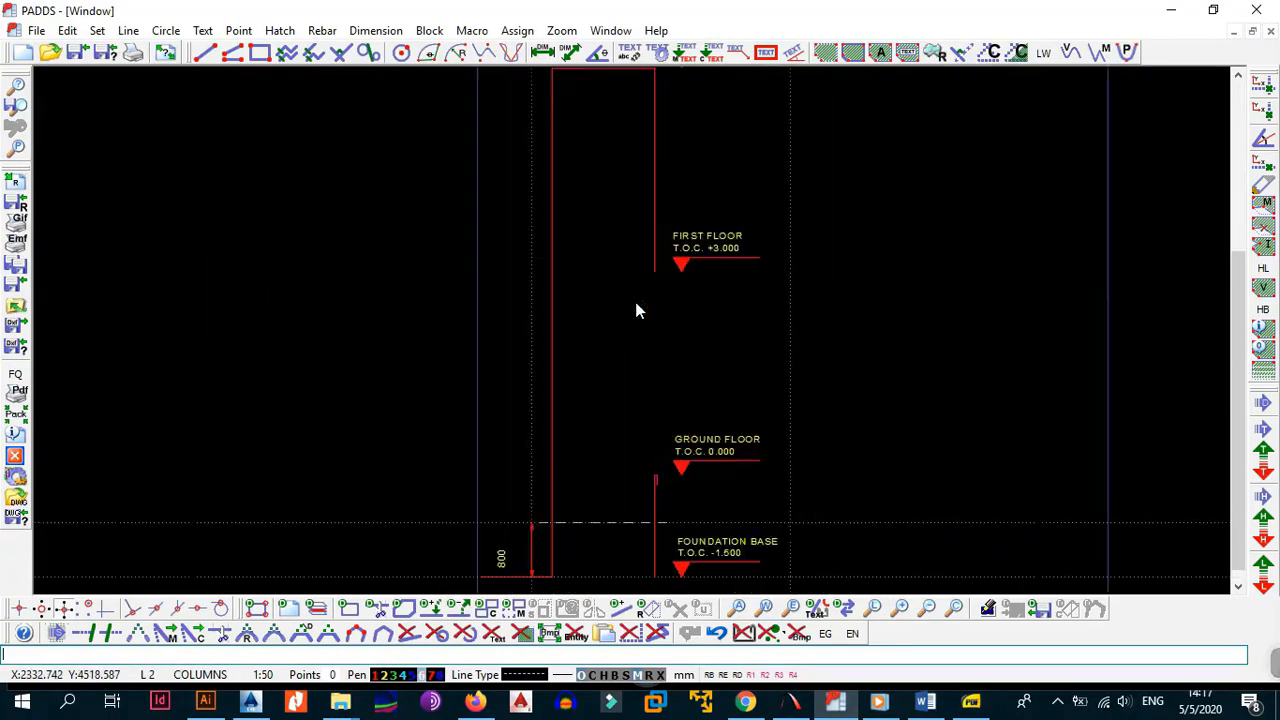
{"action": "middle_click_drag", "start_coordinate": [678, 202], "coordinate": [660, 306]}
{"action": "scroll", "coordinate": [665, 335], "scroll_direction": "down", "scroll_amount": 1}
{"action": "middle_click_drag", "start_coordinate": [680, 359], "coordinate": [670, 284]}
{"action": "scroll", "coordinate": [661, 347], "scroll_direction": "up", "scroll_amount": 2}
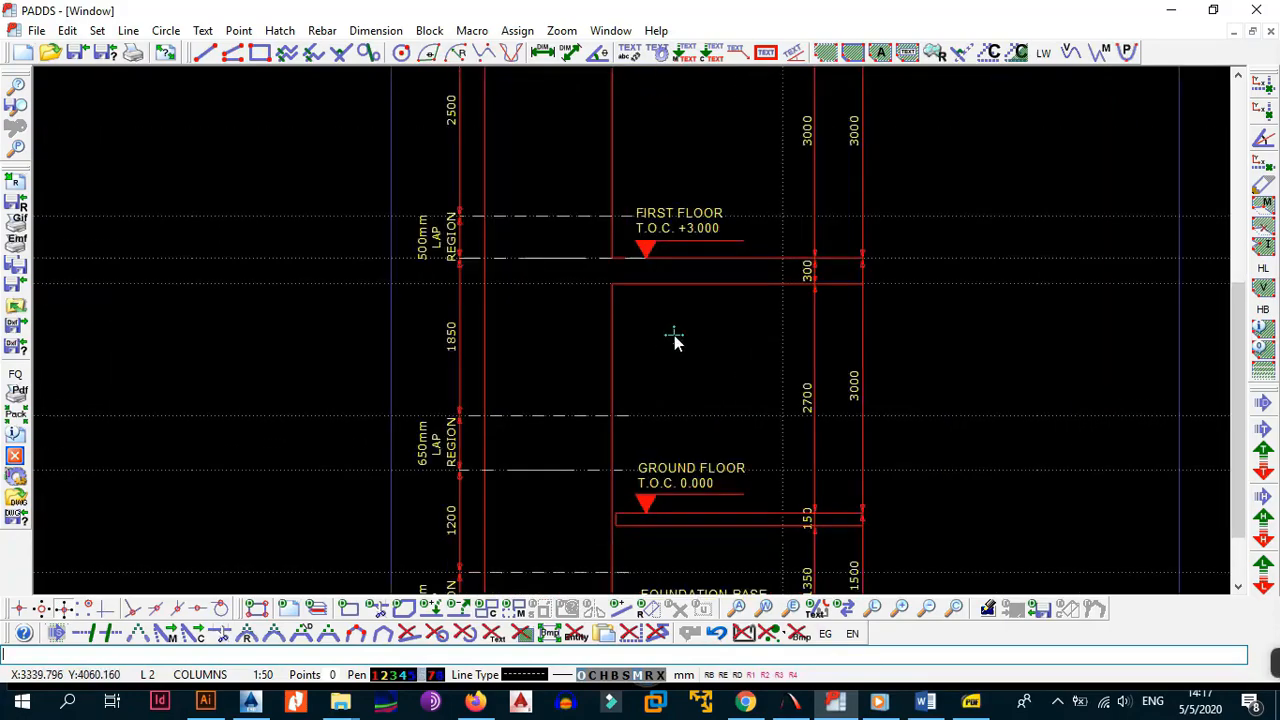
{"action": "scroll", "coordinate": [671, 332], "scroll_direction": "down", "scroll_amount": 2}
{"action": "mouse_move", "coordinate": [713, 208]}
{"action": "middle_mouse_down"}
{"action": "mouse_move", "coordinate": [651, 273]}
{"action": "mouse_move", "coordinate": [651, 327]}
{"action": "middle_mouse_up"}
{"action": "scroll", "coordinate": [665, 274], "scroll_direction": "down", "scroll_amount": 1}
{"action": "middle_click_drag", "start_coordinate": [653, 227], "coordinate": [643, 289]}
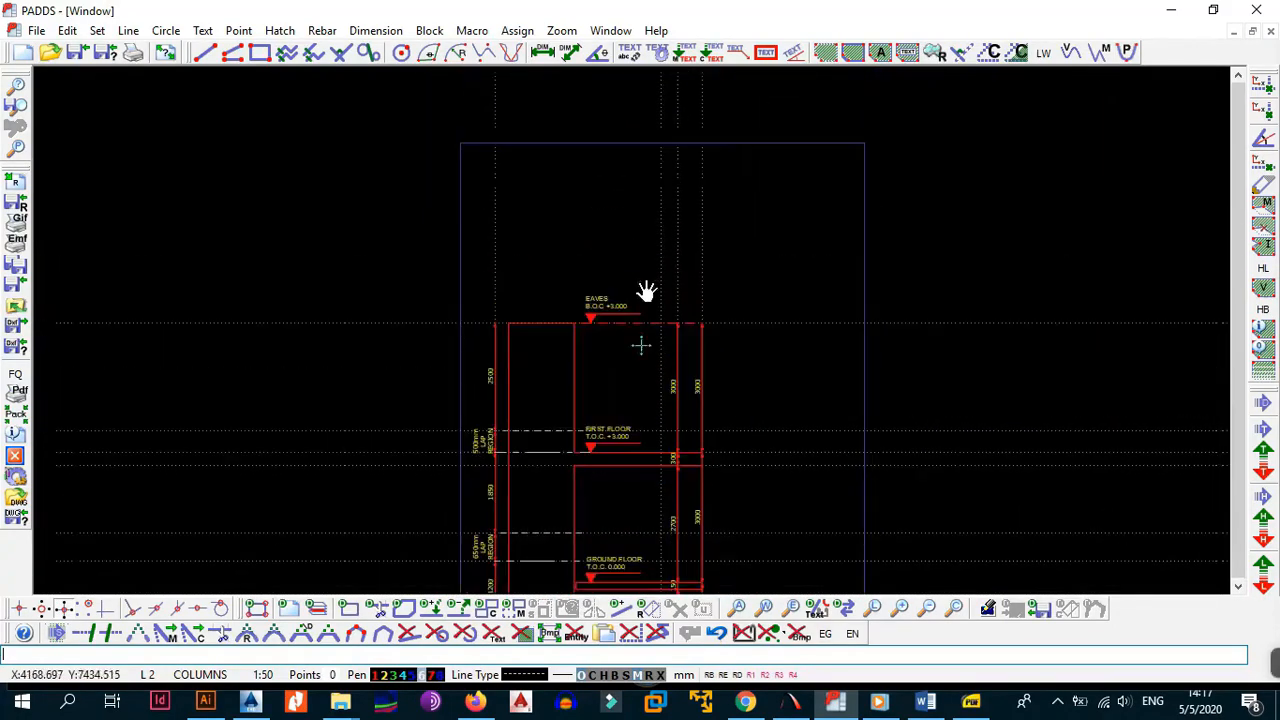
- Add the multi-line title "TYPE 1 - TYPE 4 / 300 X 230 RC COLUMN / [ X 15 NO.s)" inside the frame's upper right corner
{"action": "scroll", "coordinate": [673, 236], "scroll_direction": "down", "scroll_amount": 1}
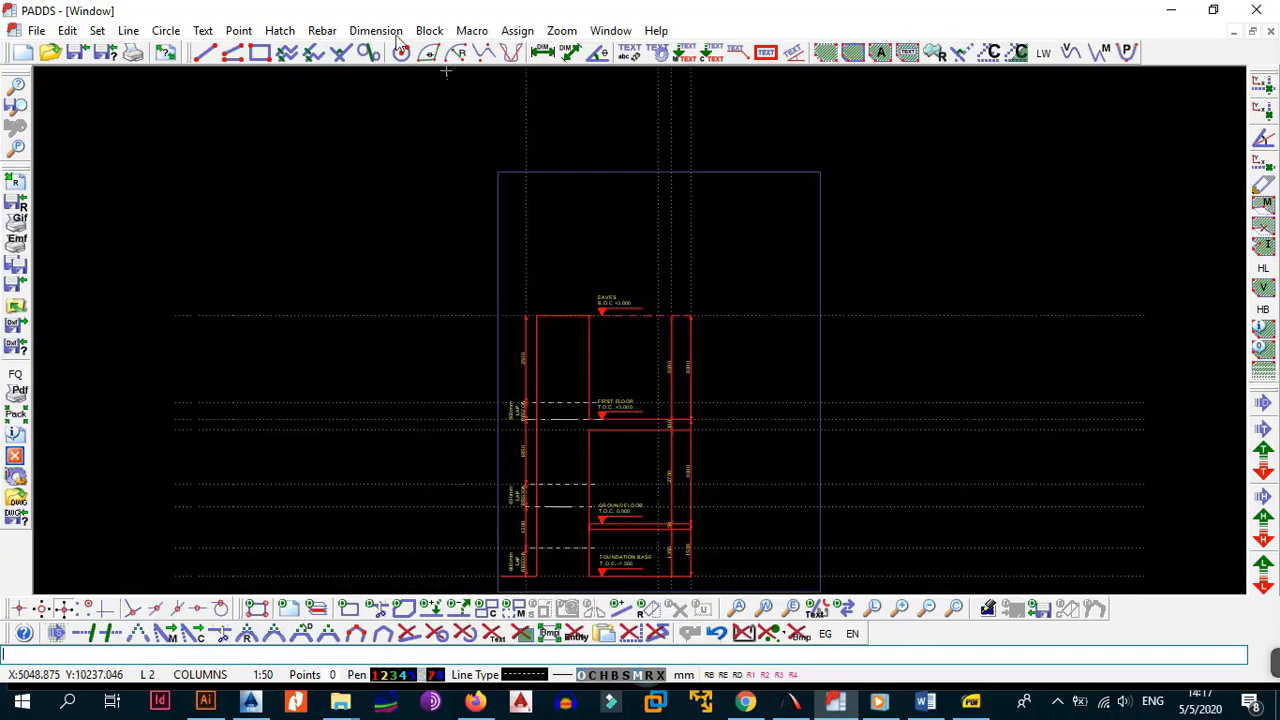
{"action": "left_click", "coordinate": [203, 31]}
{"action": "left_click", "coordinate": [230, 78]}
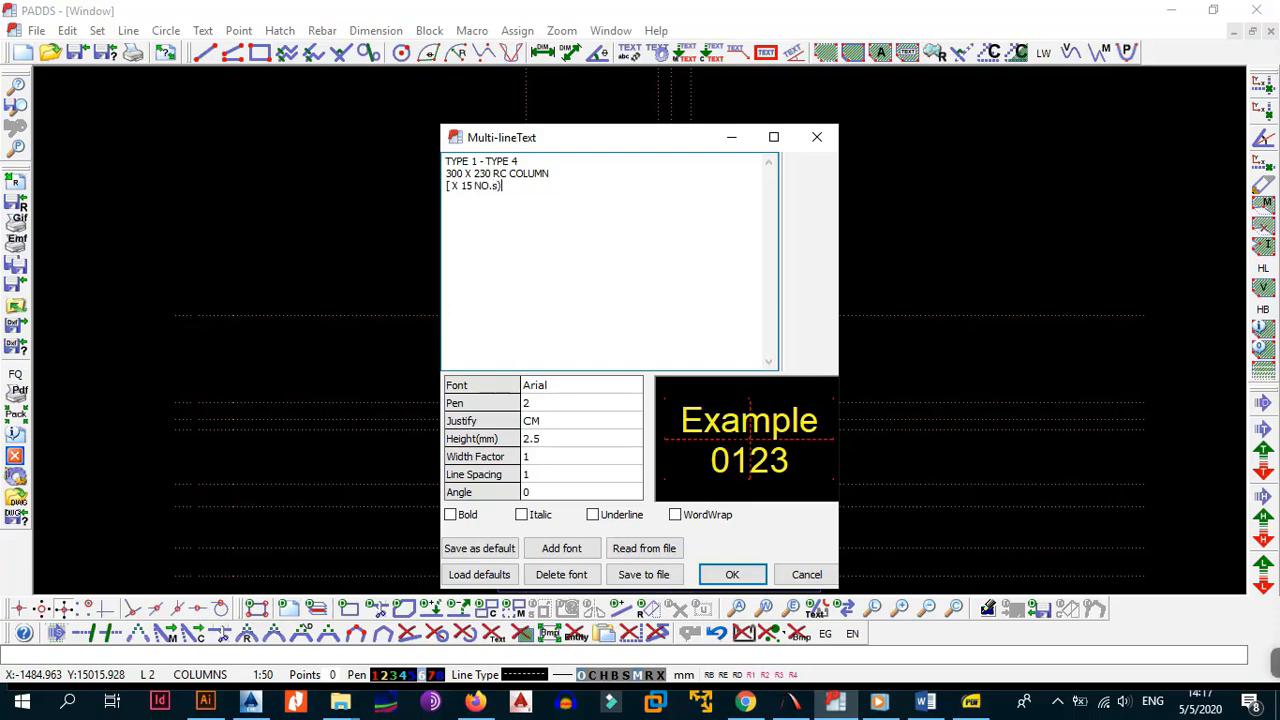
{"action": "left_click", "coordinate": [735, 576]}
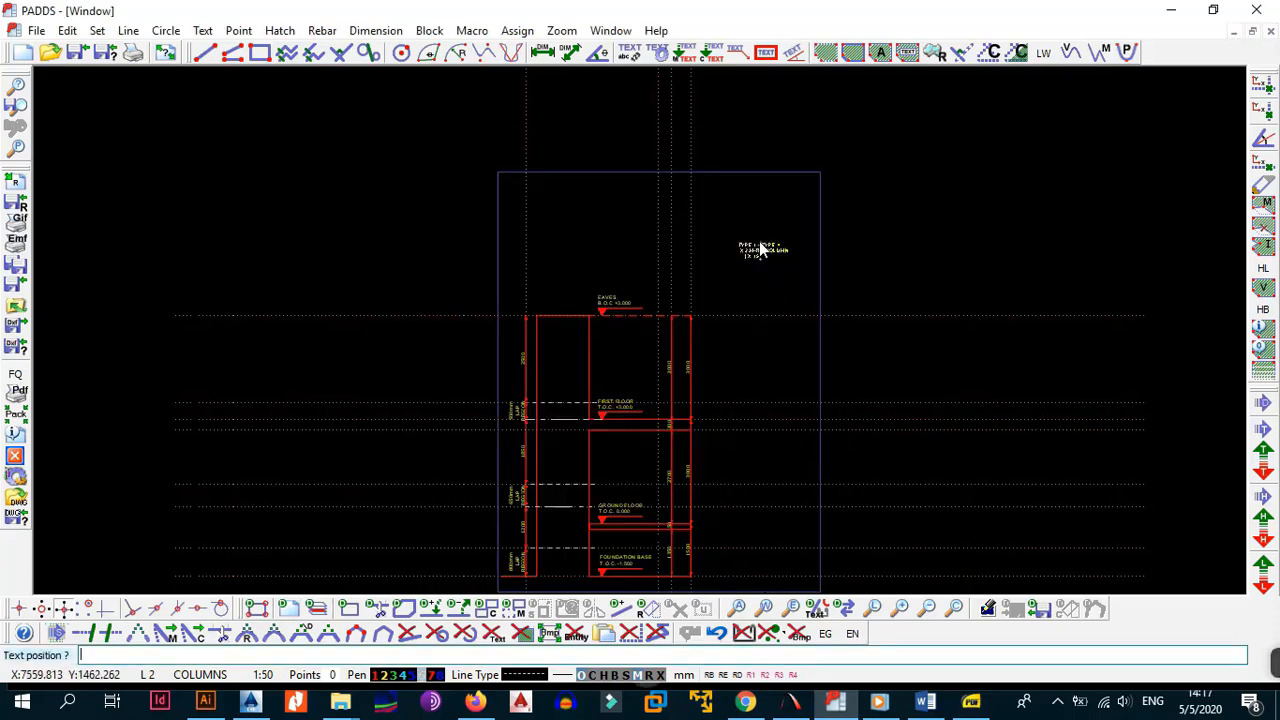
{"action": "left_click", "coordinate": [753, 199]}
- Change the column title text to 5 mm height and pen 4 in its entity info
{"action": "scroll", "coordinate": [753, 198], "scroll_direction": "up", "scroll_amount": 5}
{"action": "key", "text": "alt+e"}
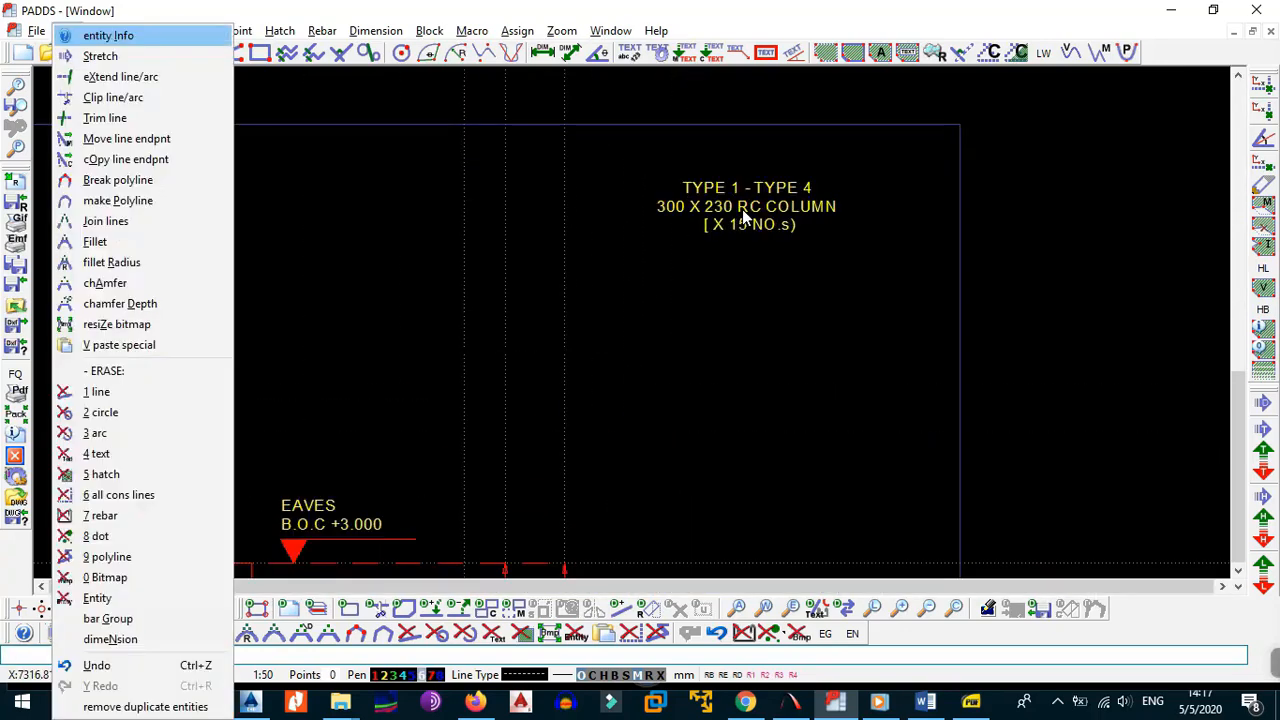
{"action": "key", "text": "i"}
{"action": "left_click", "coordinate": [742, 224]}
{"action": "left_click", "coordinate": [576, 387]}
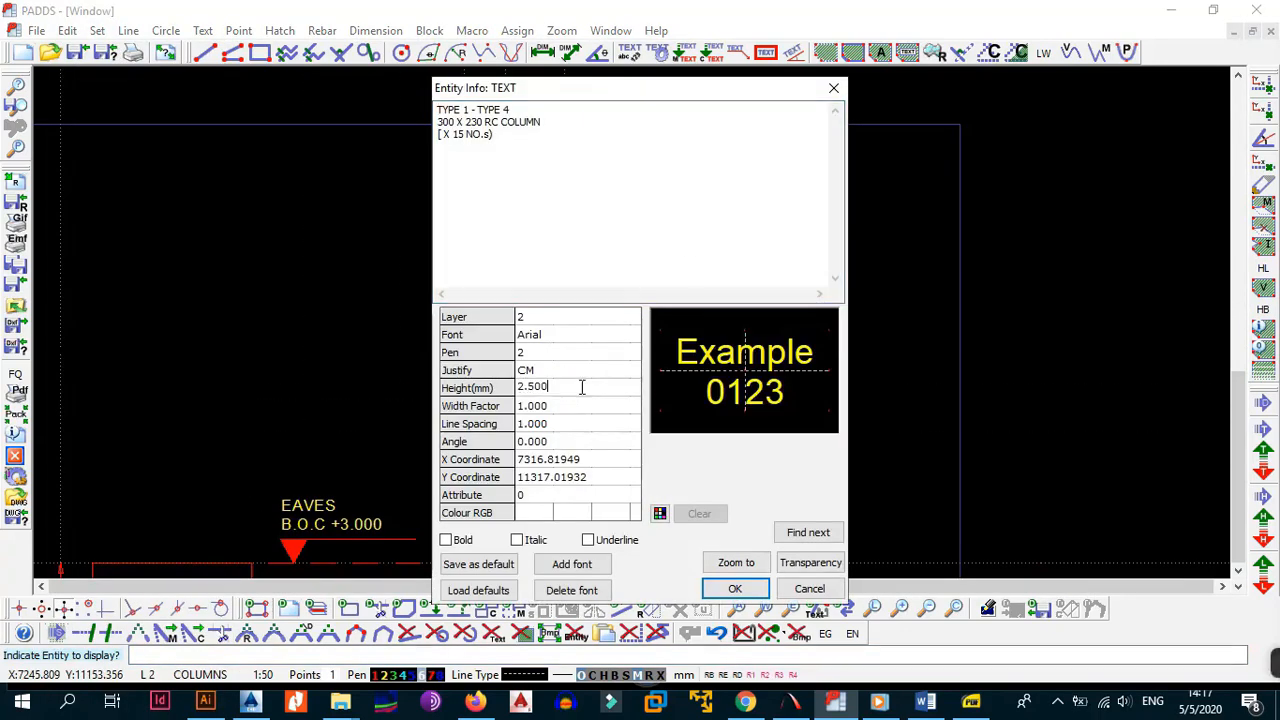
{"action": "left_click_drag", "start_coordinate": [578, 387], "coordinate": [503, 390]}
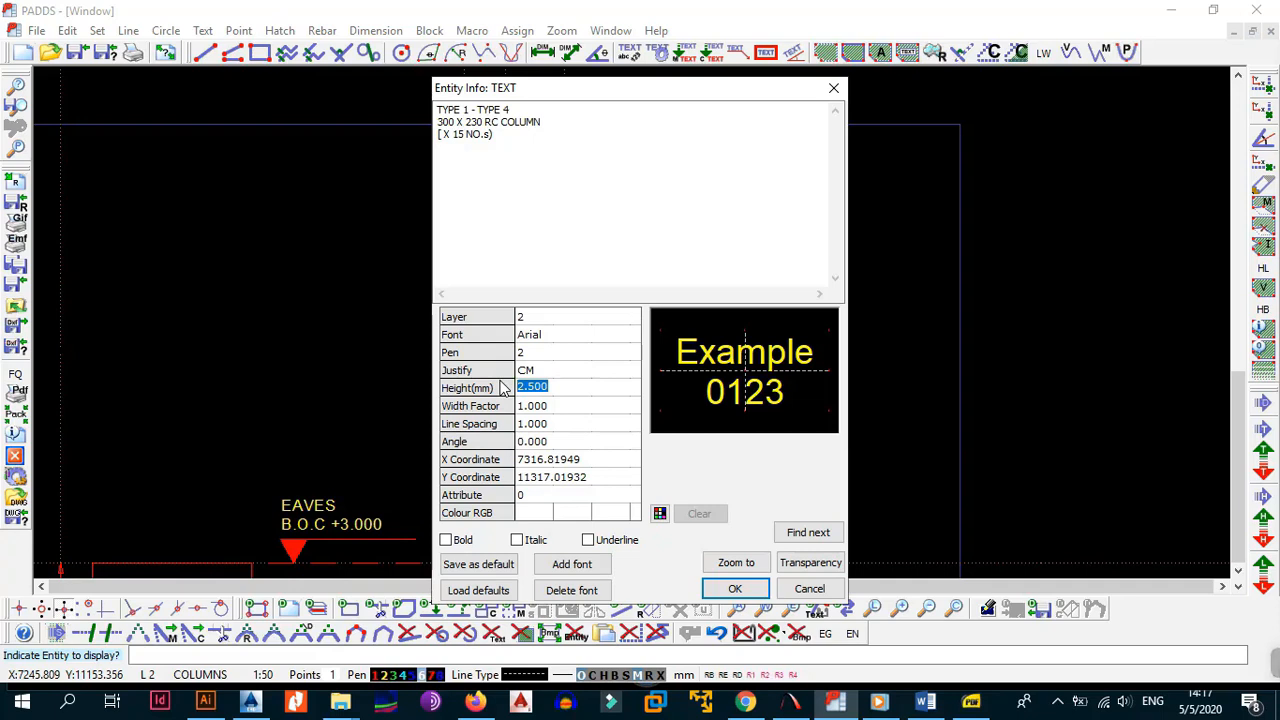
{"action": "type", "text": "5"}
{"action": "left_click", "coordinate": [576, 352]}
{"action": "left_click", "coordinate": [632, 352]}
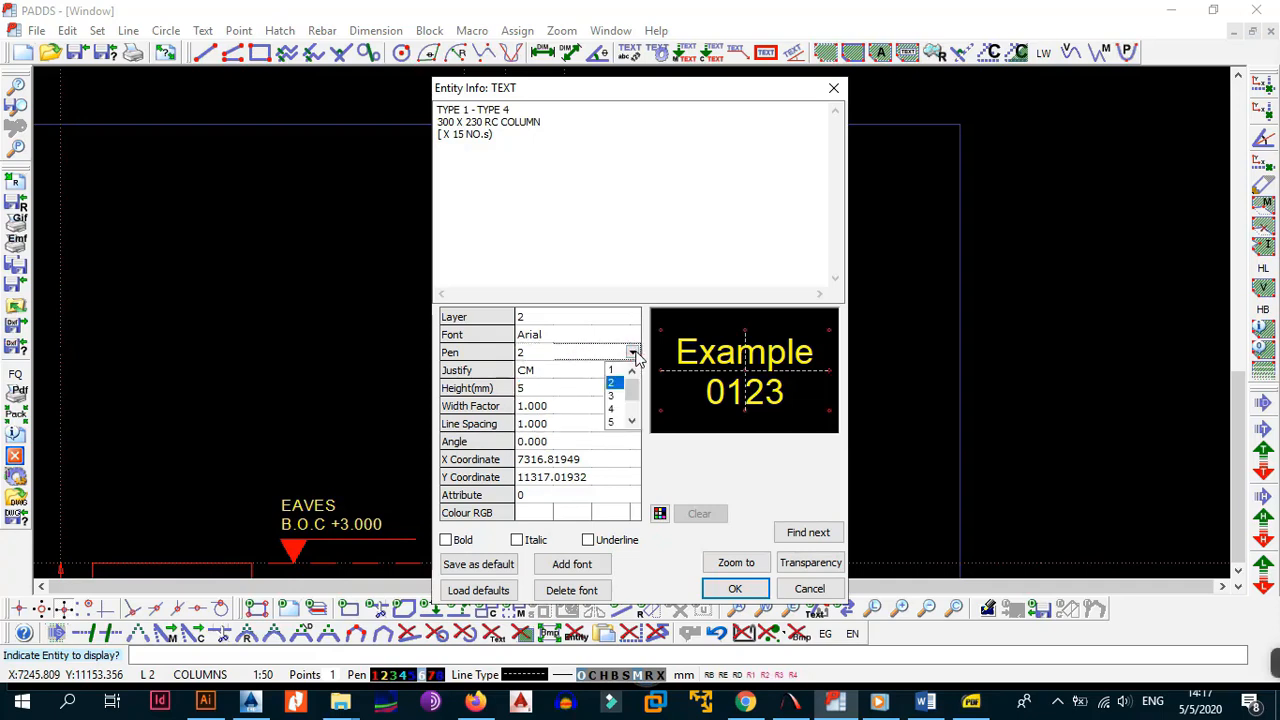
{"action": "left_click", "coordinate": [617, 409]}
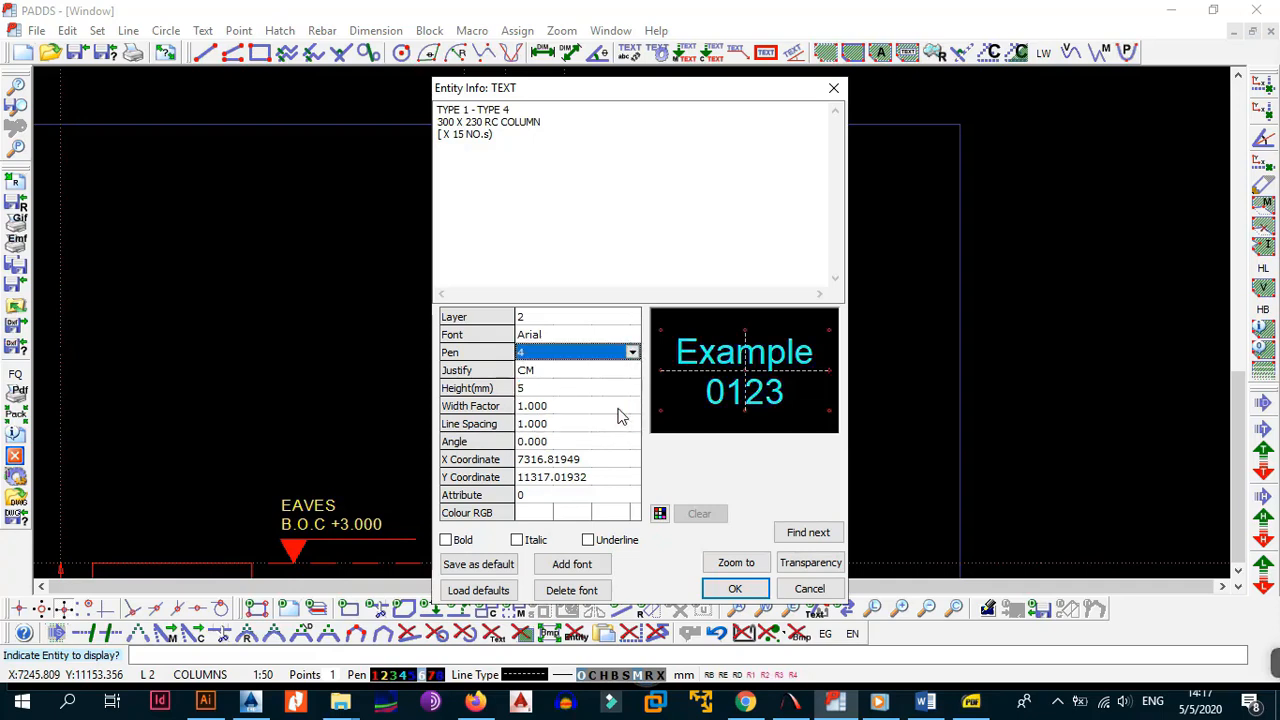
{"action": "left_click", "coordinate": [735, 590]}
{"action": "scroll", "coordinate": [751, 306], "scroll_direction": "up", "scroll_amount": 5}
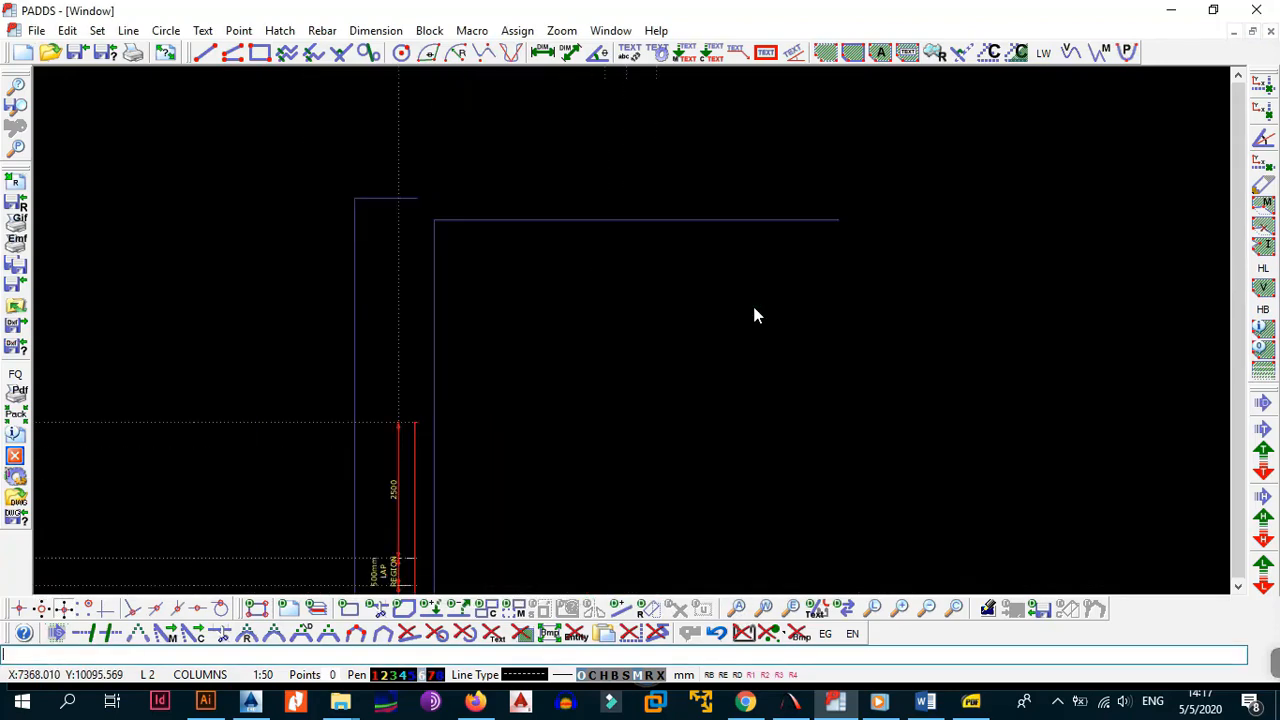
- Add vertical construction lines through both side faces of the column at the eaves
{"action": "scroll", "coordinate": [760, 300], "scroll_direction": "down", "scroll_amount": 5}
{"action": "scroll", "coordinate": [670, 430], "scroll_direction": "up", "scroll_amount": 2}
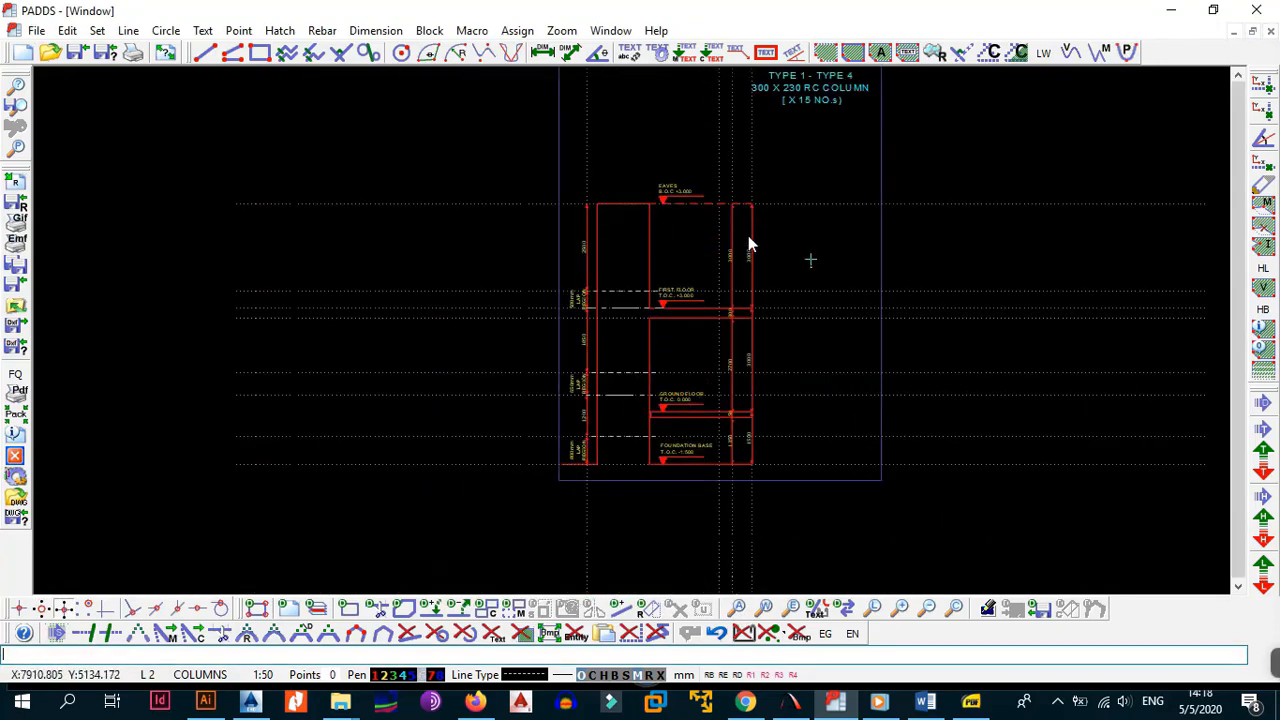
{"action": "middle_click_drag", "start_coordinate": [686, 233], "coordinate": [693, 386]}
{"action": "scroll", "coordinate": [632, 325], "scroll_direction": "up", "scroll_amount": 2}
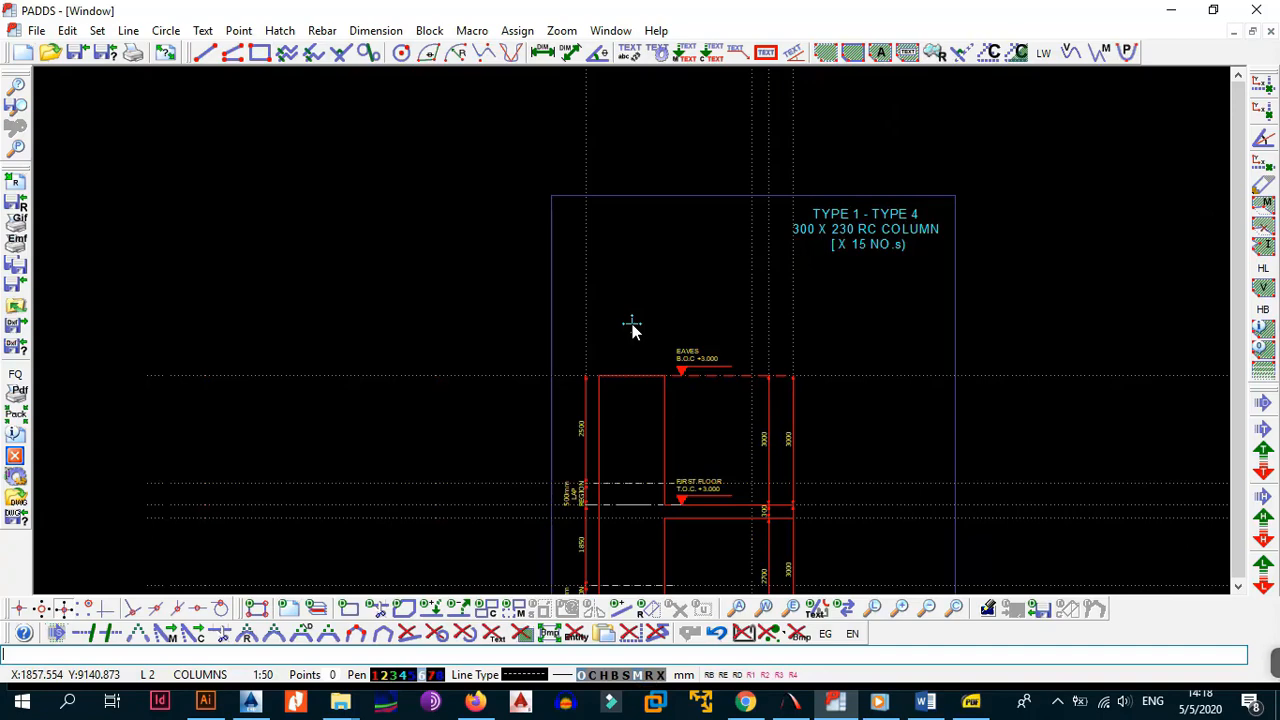
{"action": "key", "text": "alt+l"}
{"action": "key", "text": "y"}
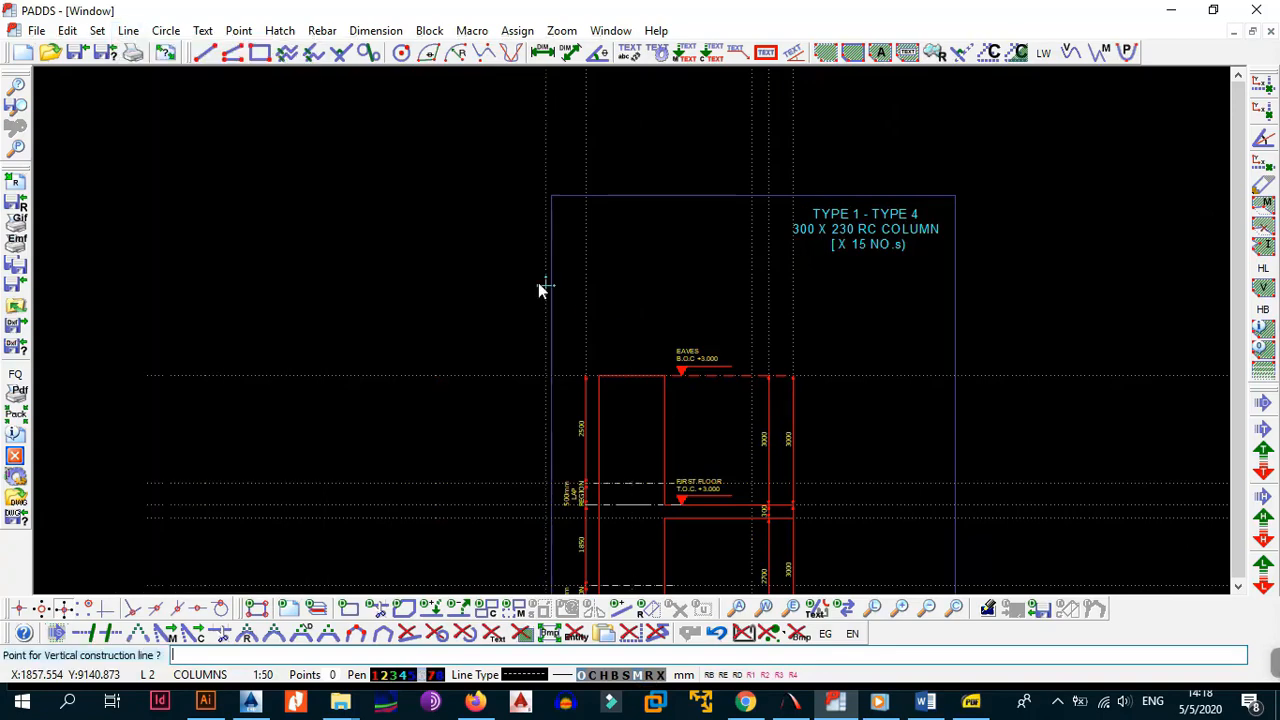
{"action": "scroll", "coordinate": [600, 358], "scroll_direction": "up", "scroll_amount": 3}
{"action": "left_click", "coordinate": [604, 381]}
{"action": "right_click", "coordinate": [634, 268]}
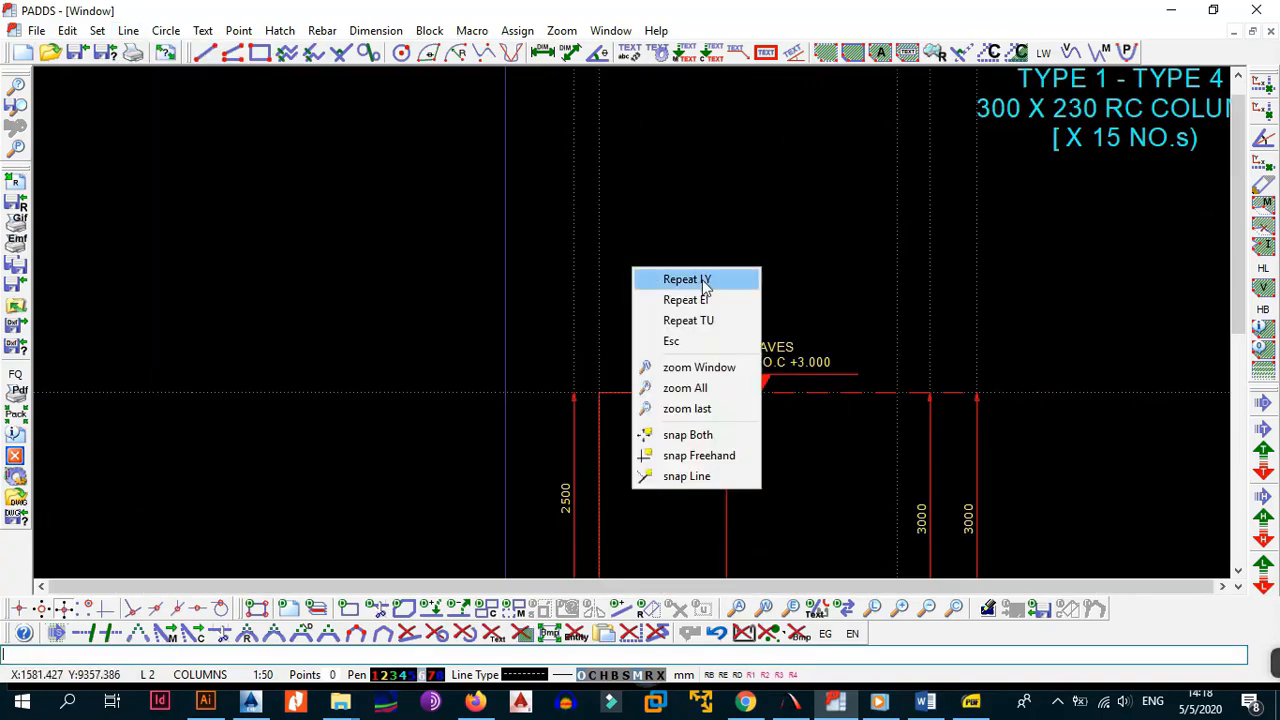
{"action": "left_click", "coordinate": [700, 280]}
{"action": "left_click", "coordinate": [726, 390]}
{"action": "middle_click_drag", "start_coordinate": [734, 245], "coordinate": [731, 312]}
- Add a horizontal construction line above the eaves marker as the base line for the column section
{"action": "key", "text": "alt+l"}
{"action": "key", "text": "x"}
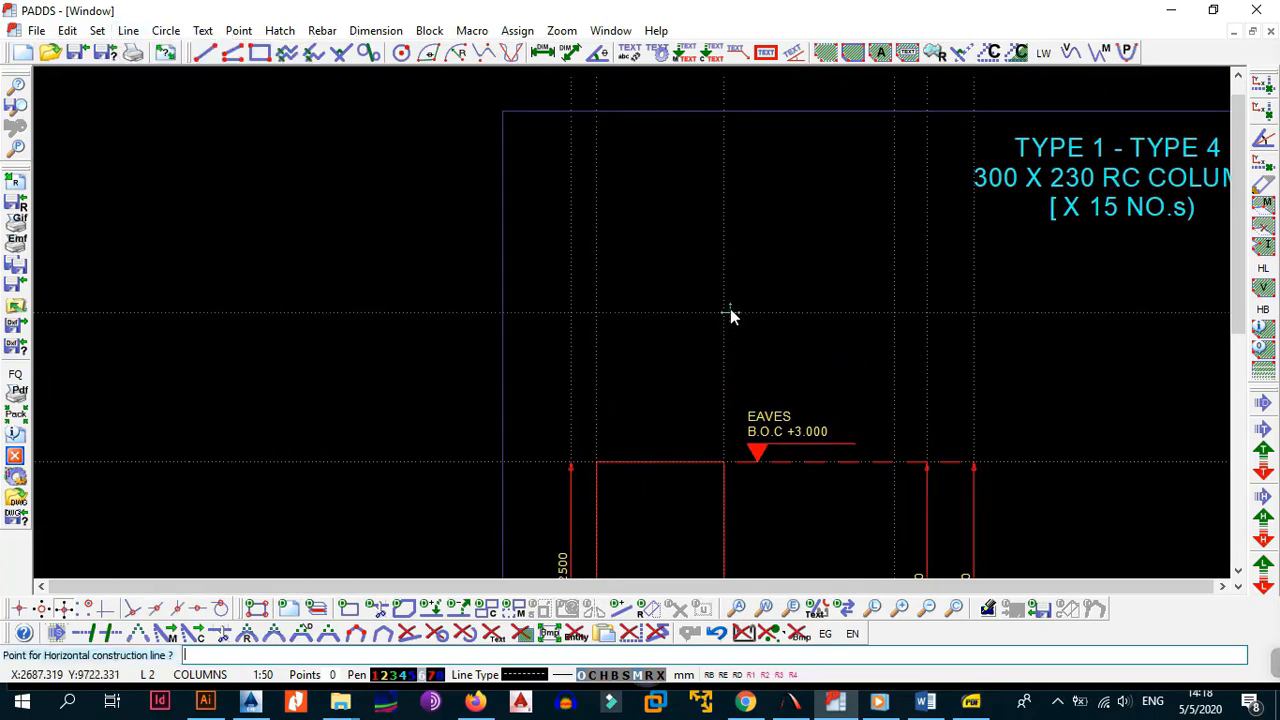
{"action": "left_click", "coordinate": [711, 378]}
{"action": "key", "text": "Escape"}
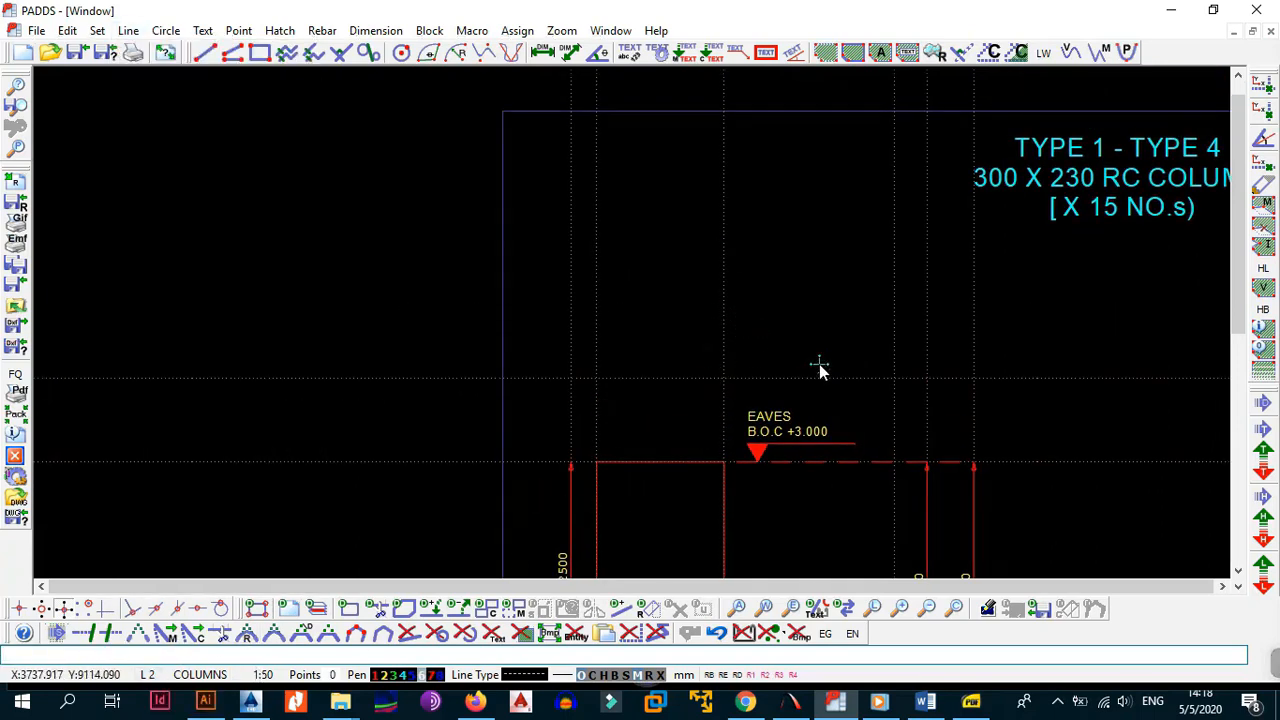
- Make layer 3, SECTIONS at 1:10, the current layer
{"action": "left_click", "coordinate": [148, 677]}
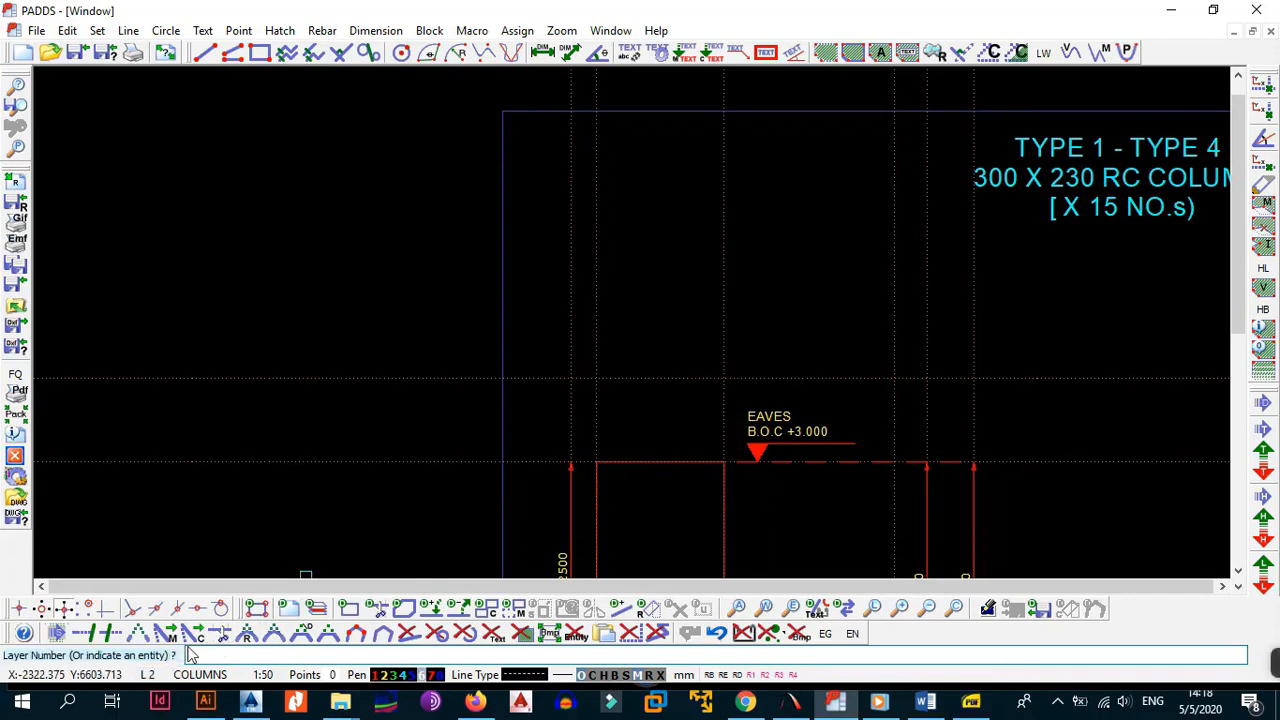
{"action": "type", "text": "3"}
{"action": "key", "text": "Return"}
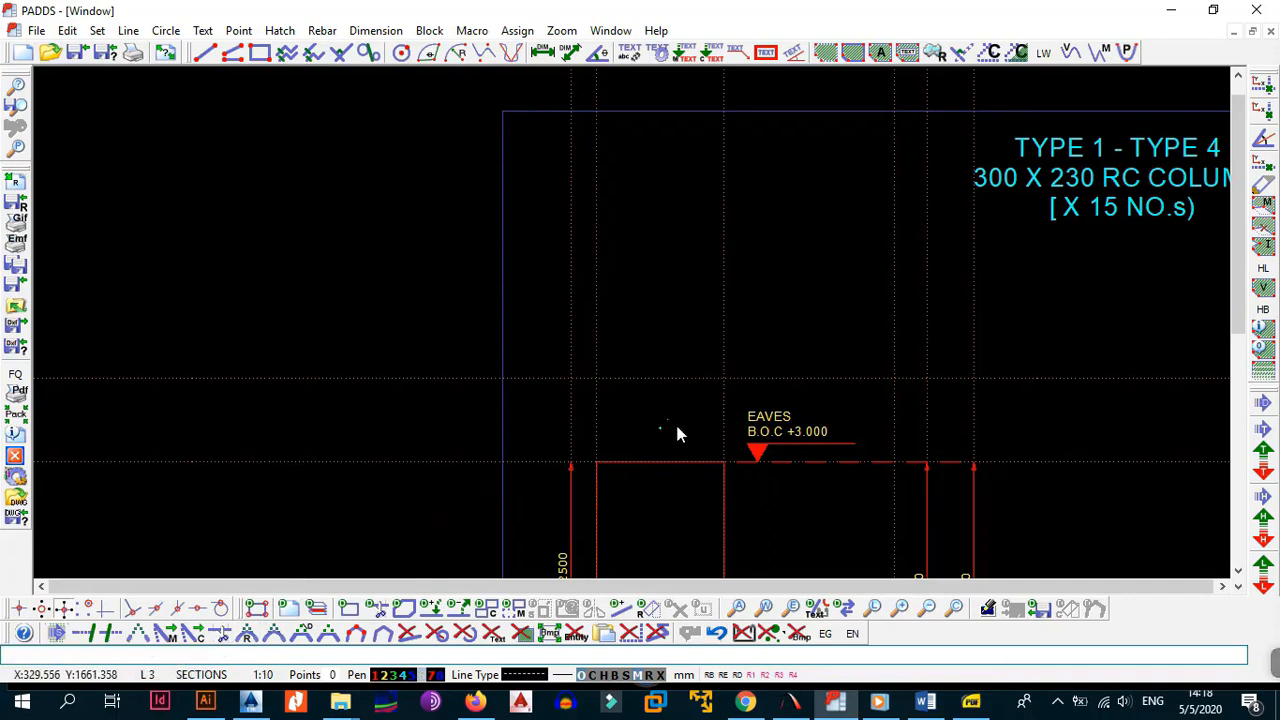
- Try a parallel construction line above the section's base construction line, and erase it
{"action": "left_click", "coordinate": [868, 378]}
{"action": "type", "text": "500"}
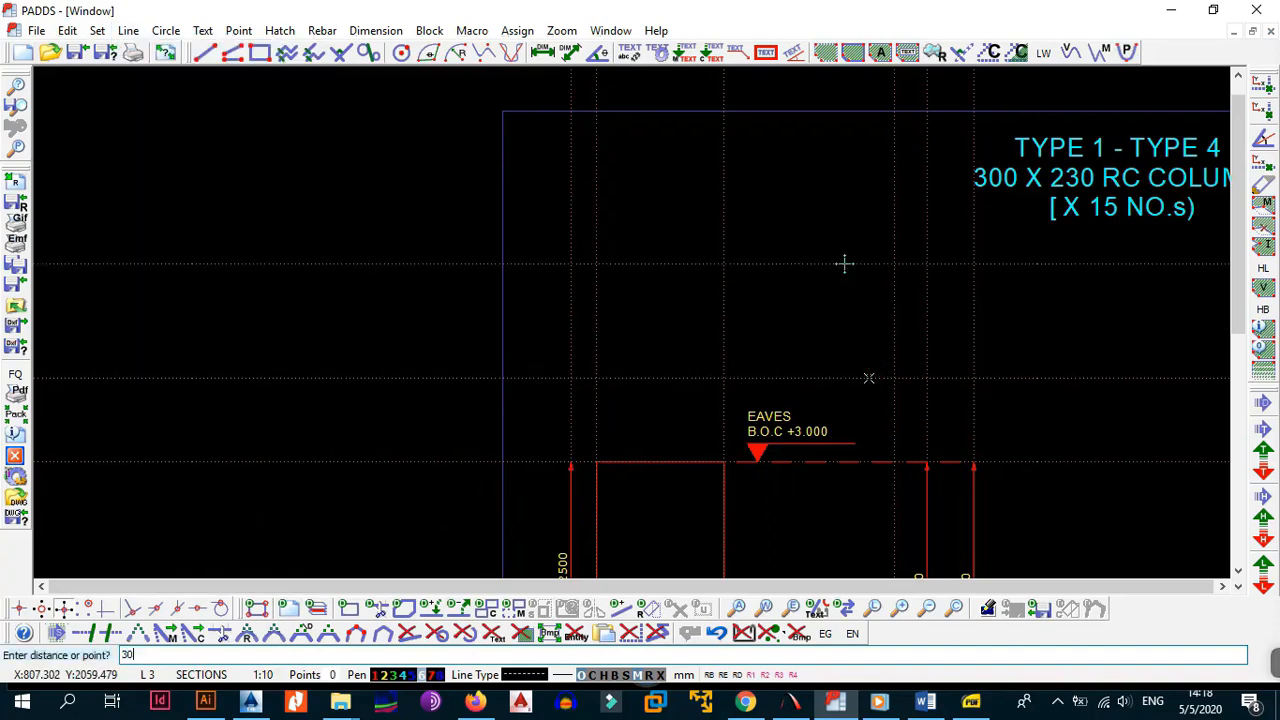
{"action": "key", "text": "Escape"}
{"action": "key", "text": "alt+e"}
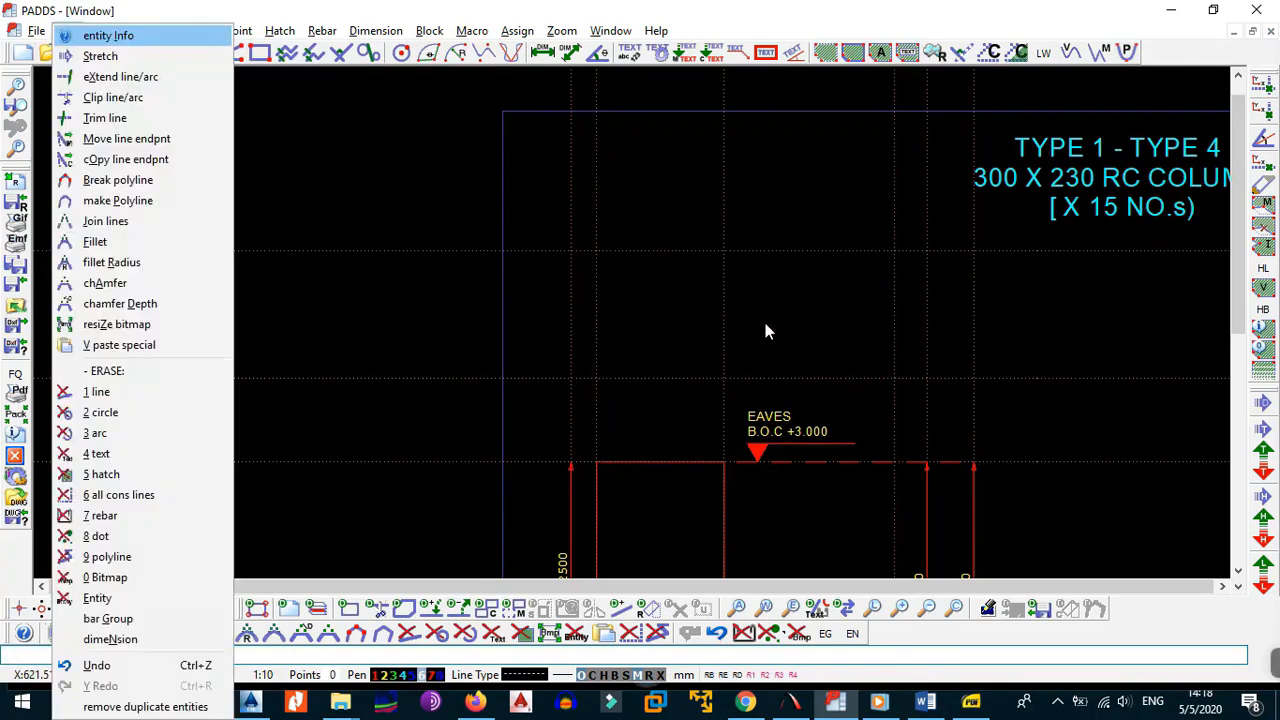
{"action": "key", "text": "e"}
{"action": "left_click", "coordinate": [676, 252]}
{"action": "key", "text": "Escape"}
- Offset the section's base construction line 230 mm upward
{"action": "key", "text": "alt+l"}
{"action": "key", "text": "p"}
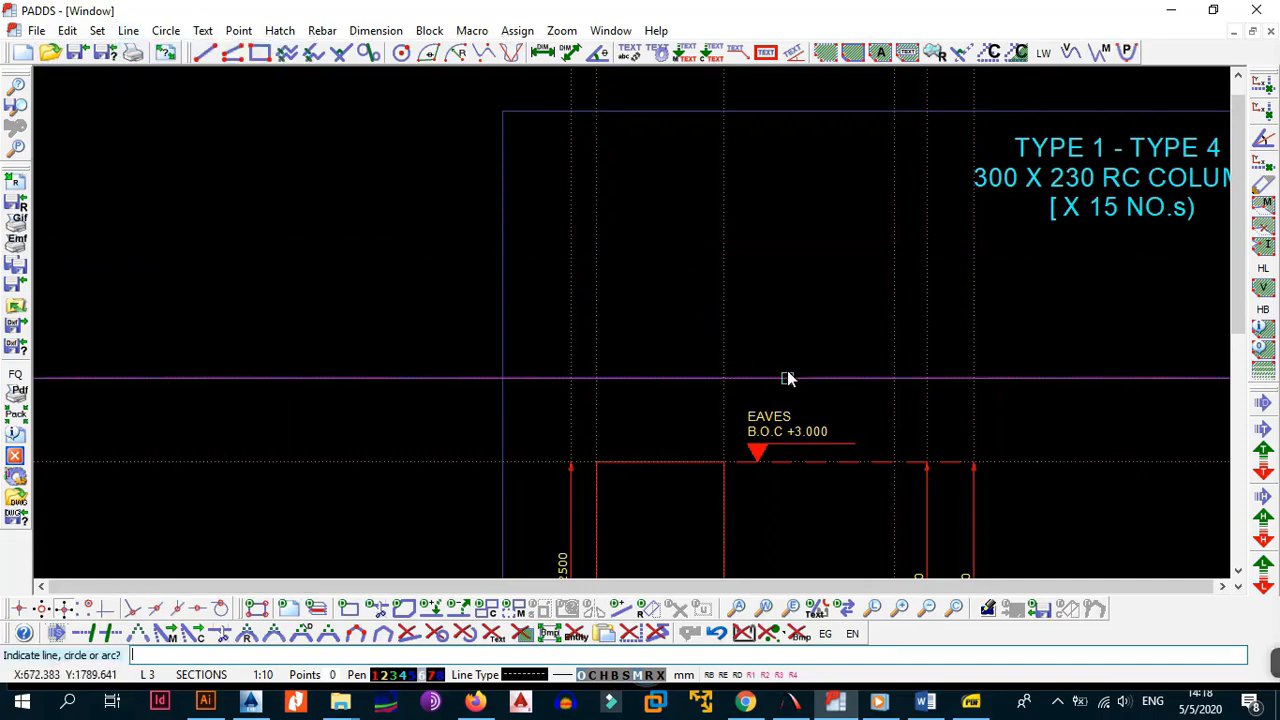
{"action": "left_click", "coordinate": [789, 378]}
{"action": "type", "text": "230"}
{"action": "key", "text": "Return"}
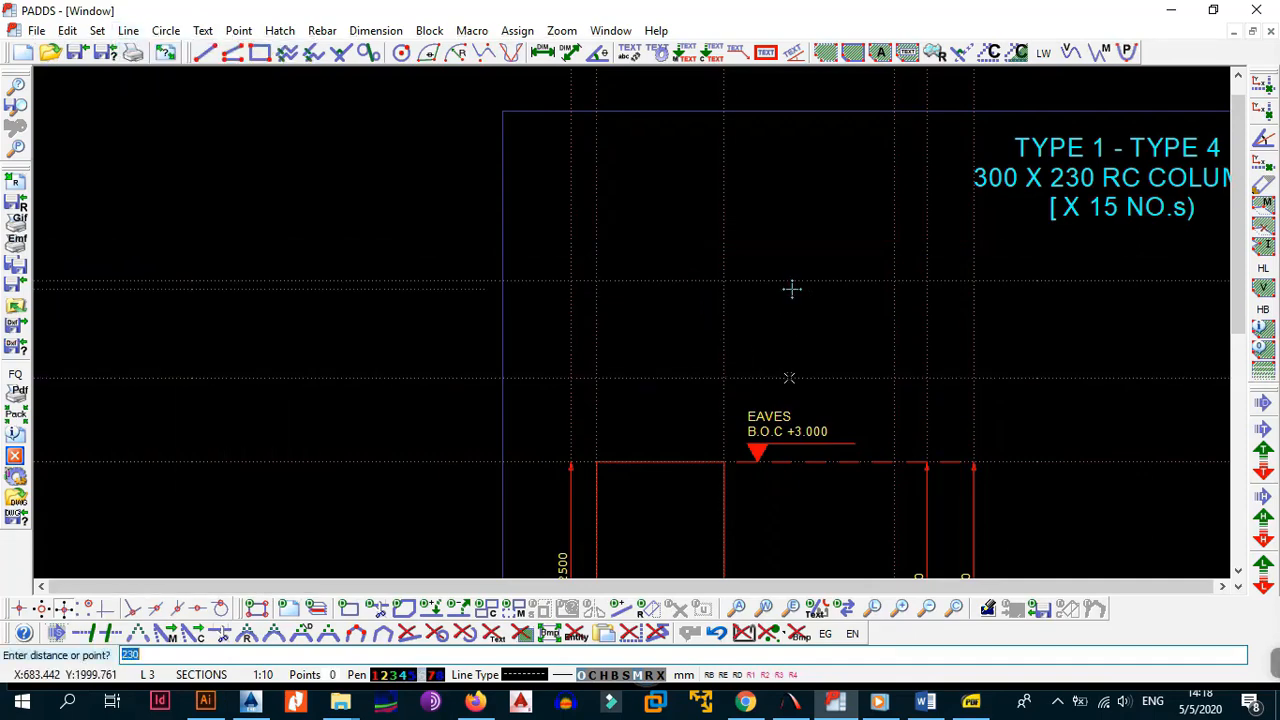
{"action": "key", "text": "Escape"}
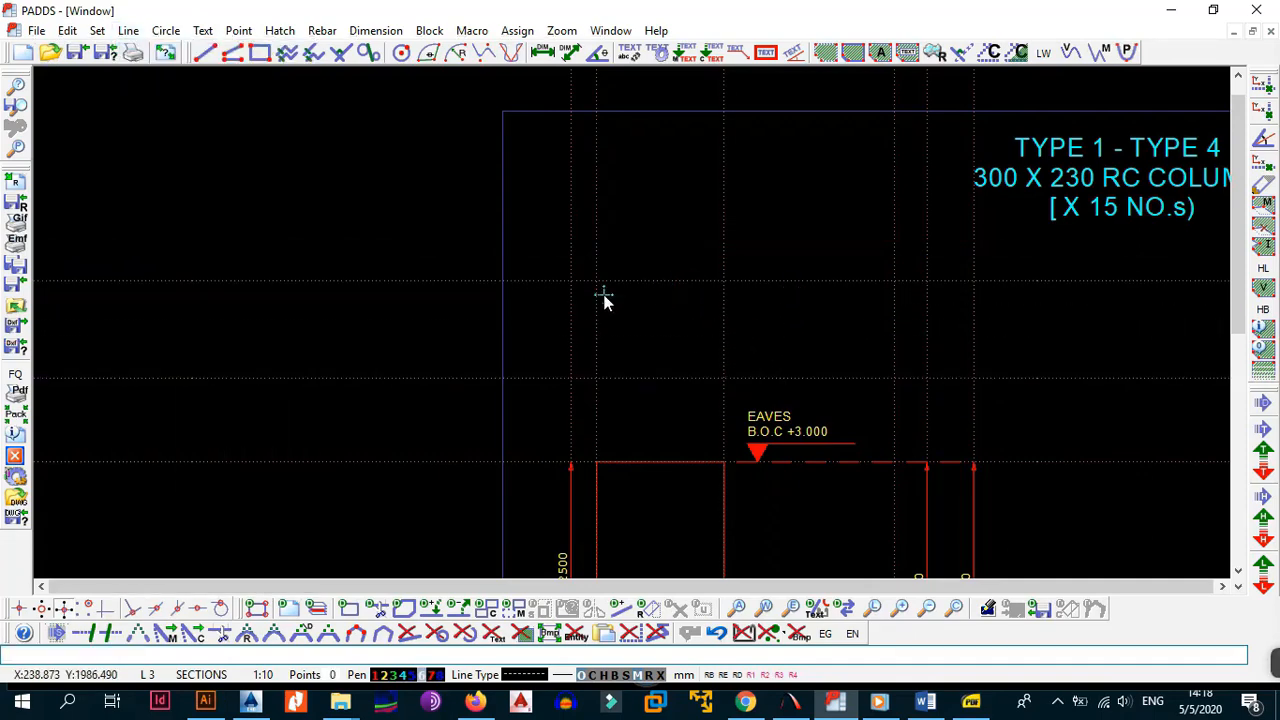
- Add a horizontal construction line just above the section's upper edge for its width dimension
{"action": "key", "text": "alt+l"}
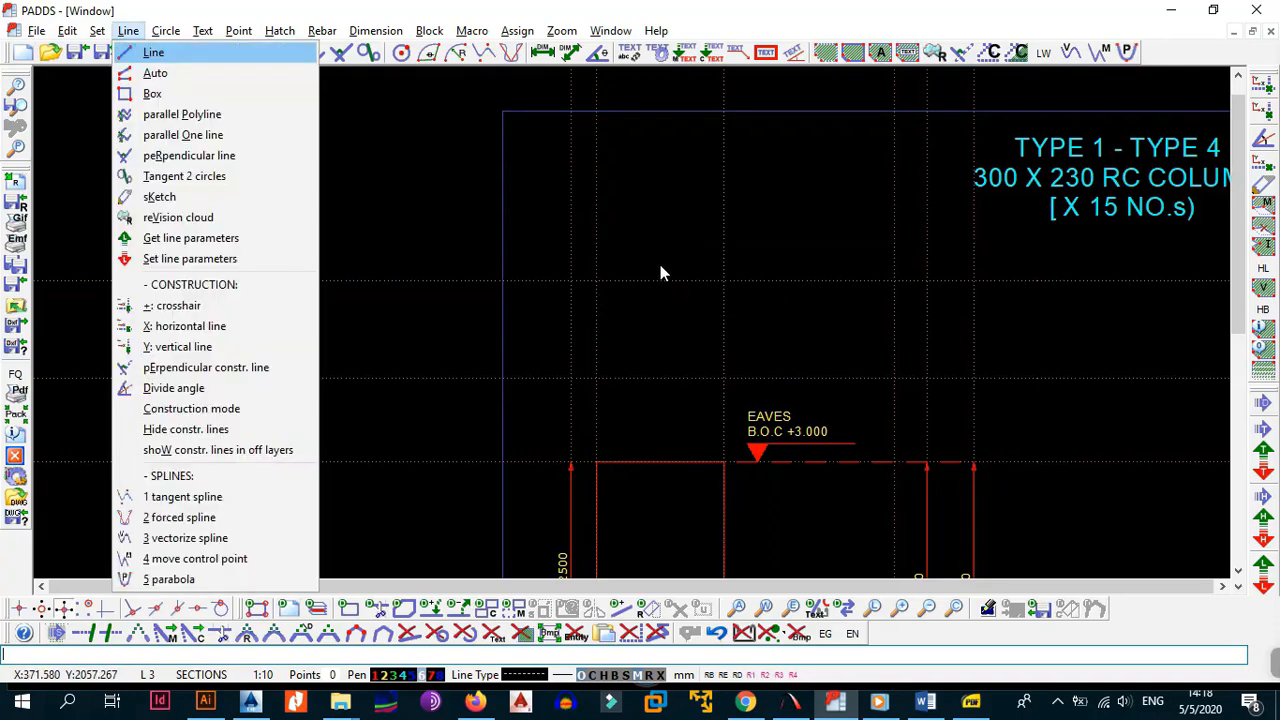
{"action": "key", "text": "x"}
{"action": "left_click", "coordinate": [658, 252]}
{"action": "key", "text": "Escape"}
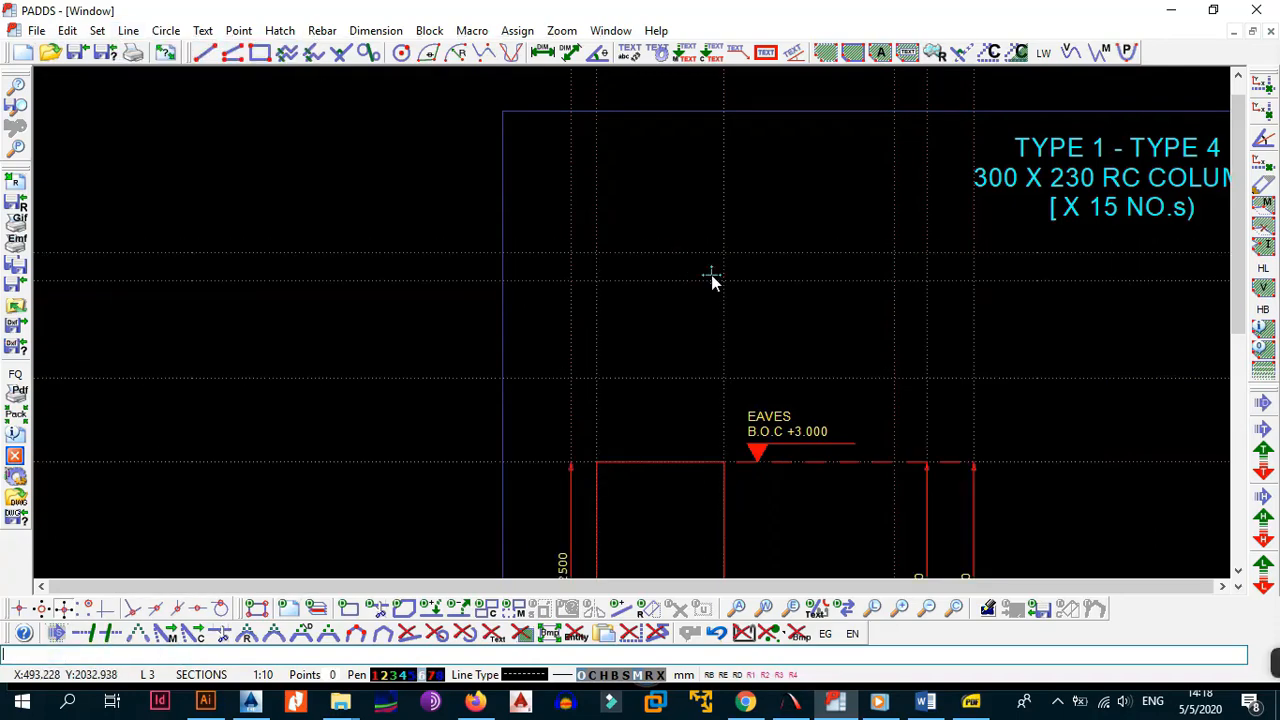
- Add a vertical dimension for the section's depth between the two 230 mm construction lines
{"action": "key", "text": "alt+d"}
{"action": "key", "text": "v"}
{"action": "left_click", "coordinate": [571, 378]}
{"action": "left_click", "coordinate": [570, 281]}
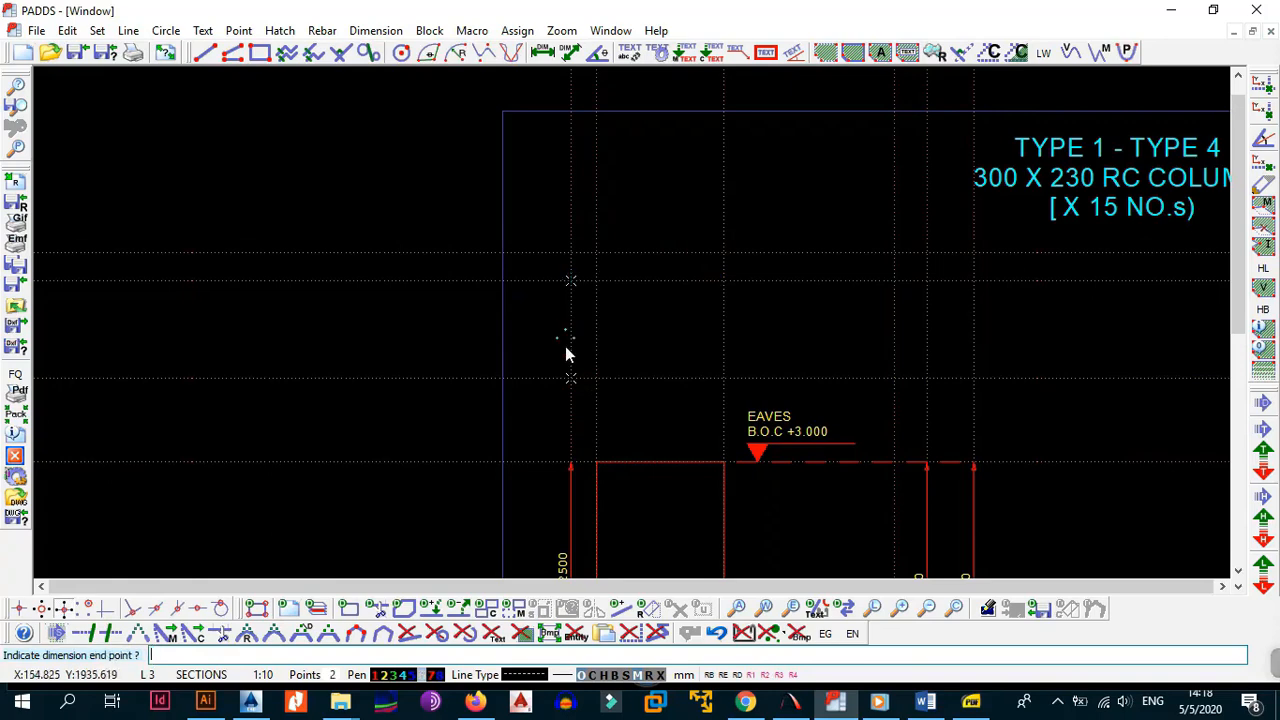
{"action": "left_click", "coordinate": [573, 370]}
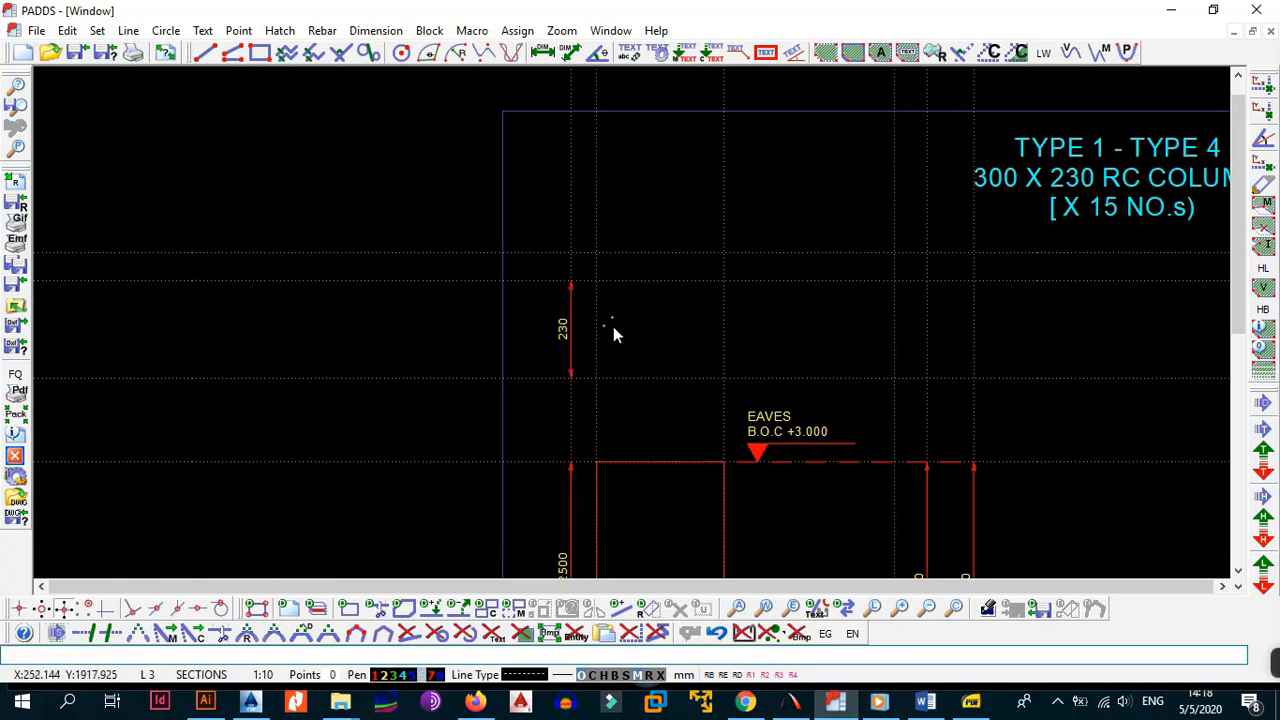
- Add a horizontal dimension for the section's width above it, between the two column-face construction lines
{"action": "key", "text": "alt+d"}
{"action": "key", "text": "h"}
{"action": "left_click", "coordinate": [597, 253]}
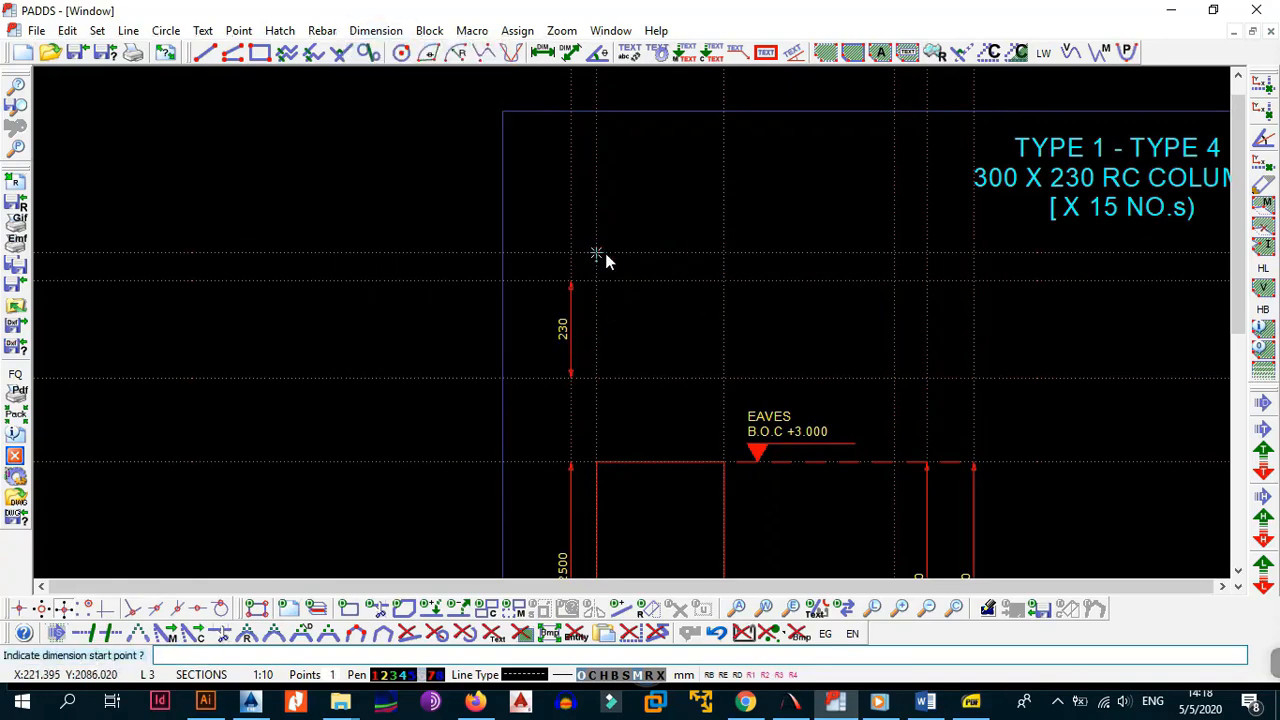
{"action": "left_click", "coordinate": [724, 253]}
{"action": "left_click", "coordinate": [609, 251]}
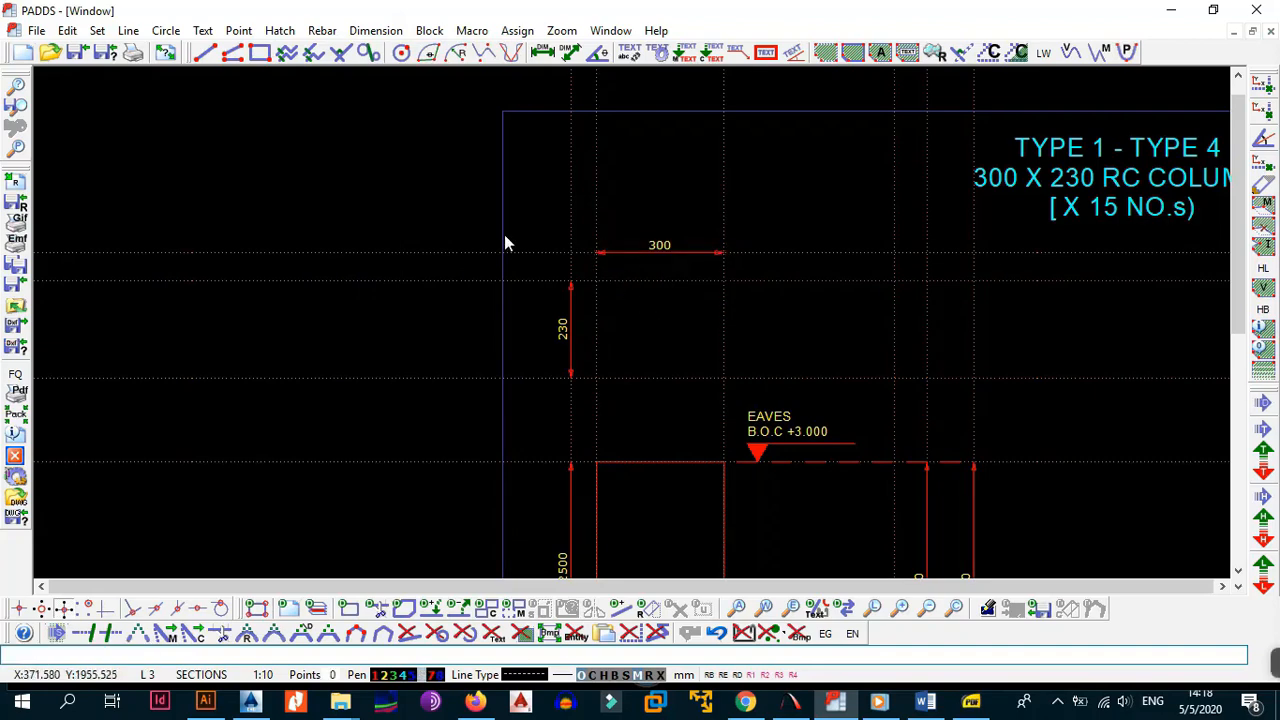
- Draw a 300 x 230 mm box on the construction lines as the column section outline
{"action": "left_click", "coordinate": [264, 55]}
{"action": "left_click", "coordinate": [596, 279]}
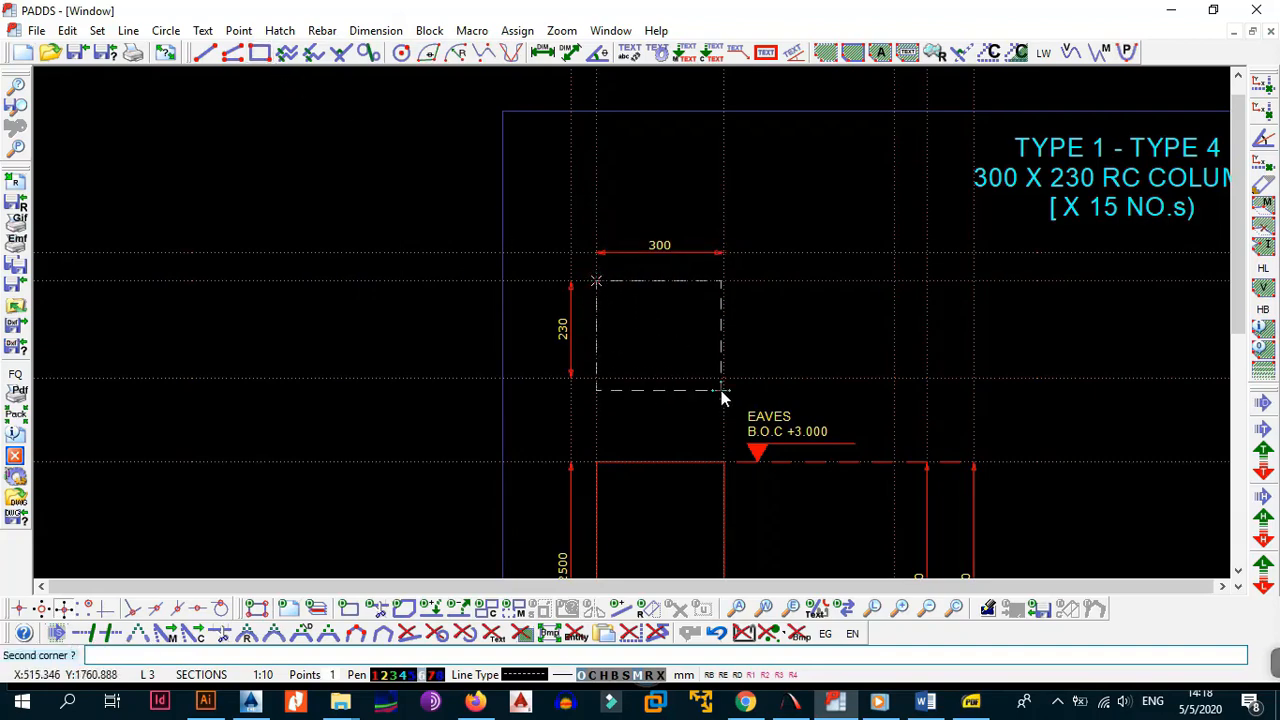
{"action": "left_click", "coordinate": [722, 390]}
- Apply the line parameters of the column elevation outline to the section box, making it solid red pen 1
{"action": "key", "text": "alt+l"}
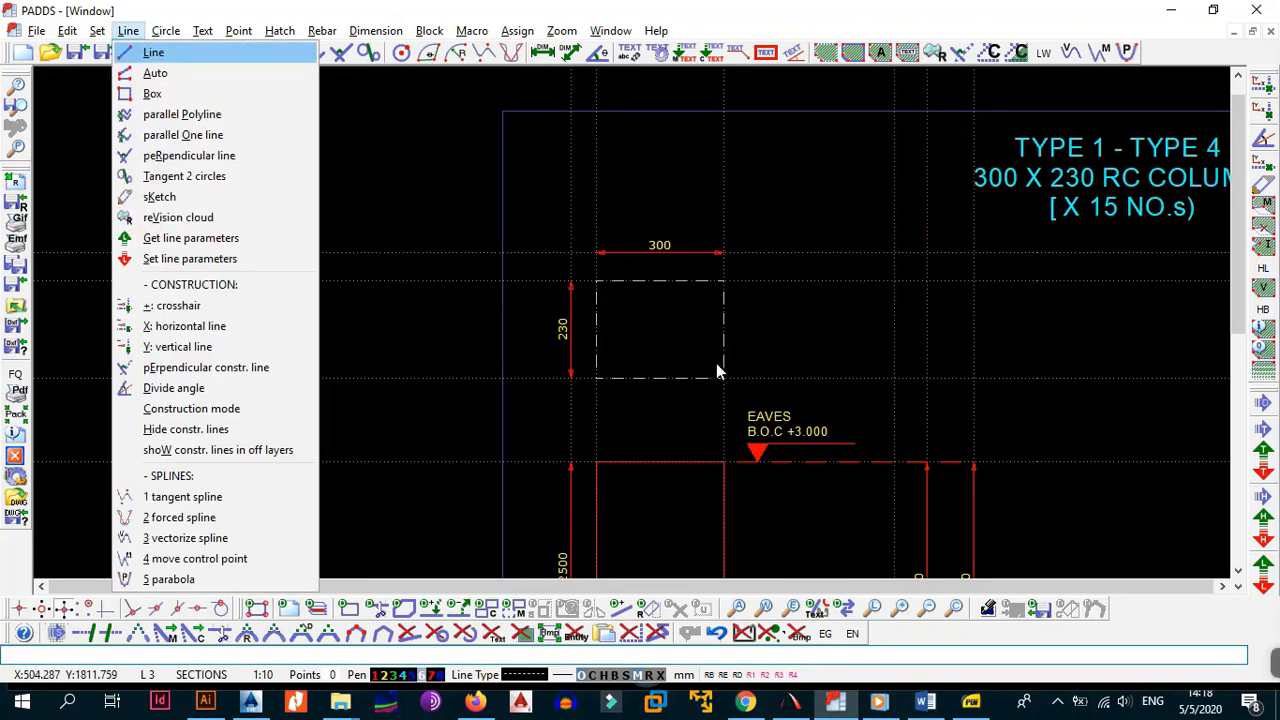
{"action": "key", "text": "o"}
{"action": "left_click", "coordinate": [717, 466]}
{"action": "scroll", "coordinate": [727, 486], "scroll_direction": "down", "scroll_amount": 1}
{"action": "key", "text": "alt+l"}
{"action": "key", "text": "s"}
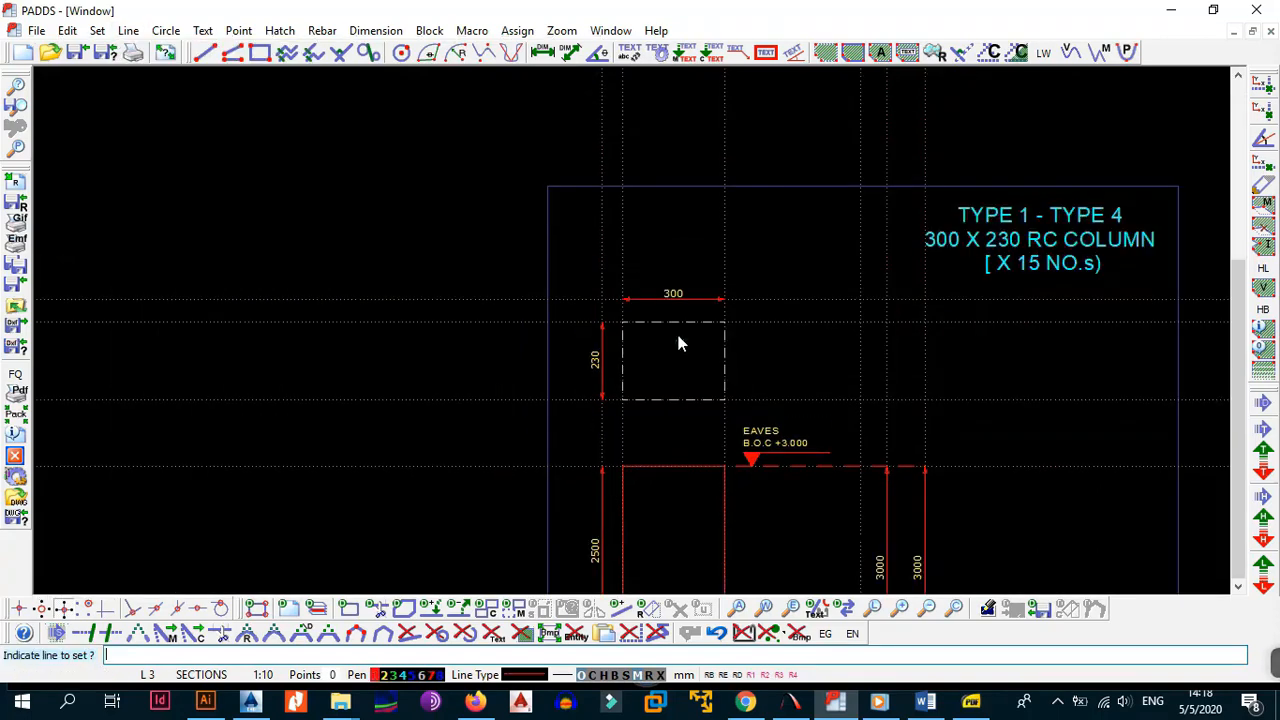
{"action": "left_click", "coordinate": [675, 323]}
{"action": "scroll", "coordinate": [672, 362], "scroll_direction": "up", "scroll_amount": 1}
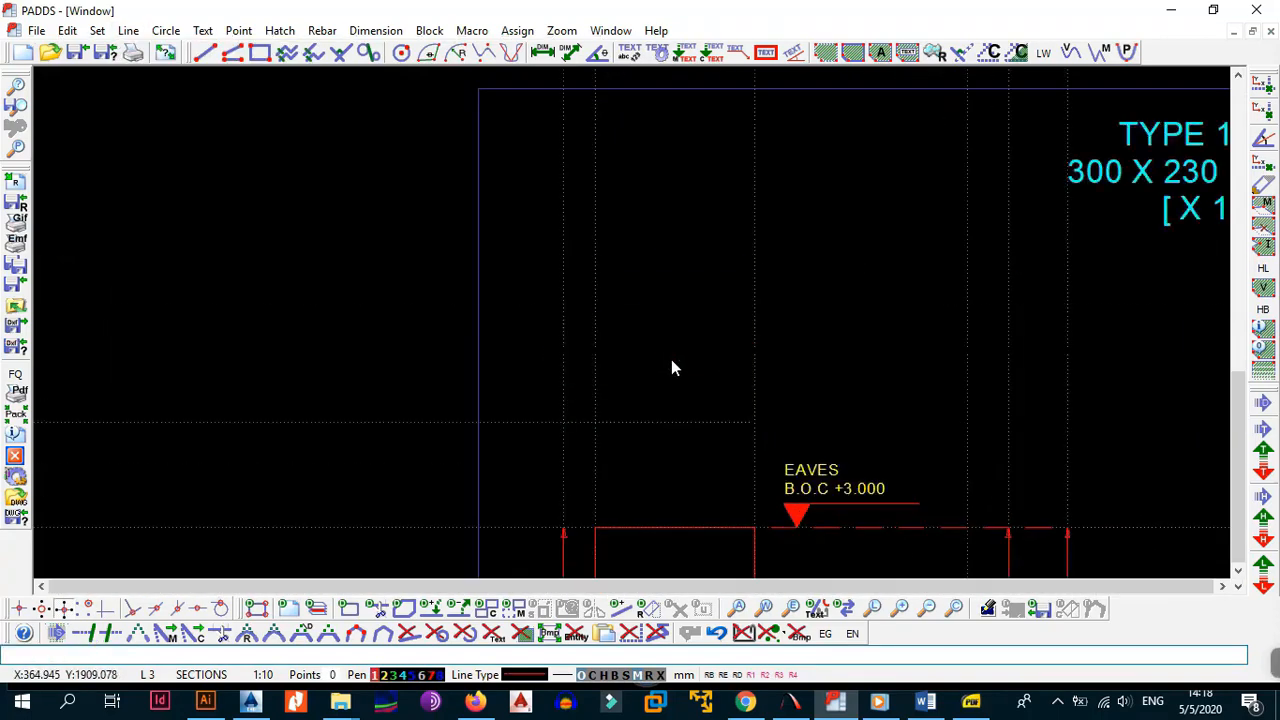
- Offset the vertical construction lines on both section faces 30 mm inward
{"action": "key", "text": "alt+l"}
{"action": "key", "text": "o"}
{"action": "left_click", "coordinate": [750, 212]}
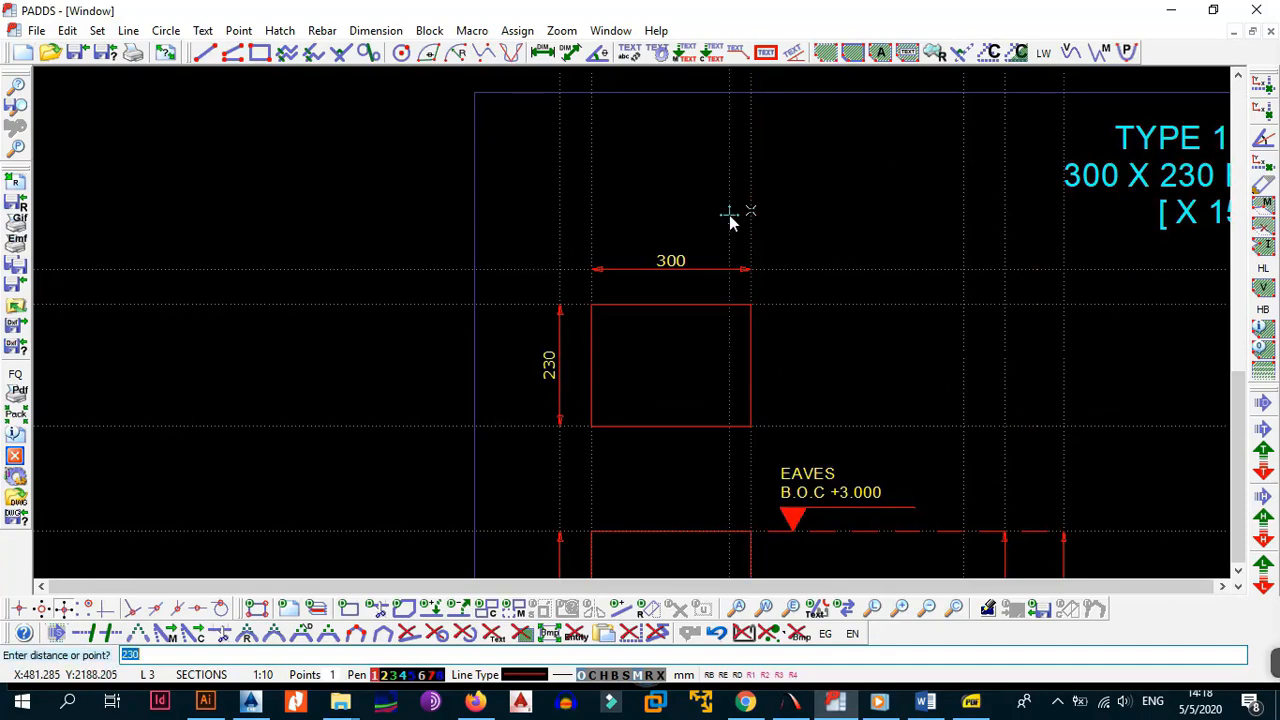
{"action": "right_click", "coordinate": [645, 208]}
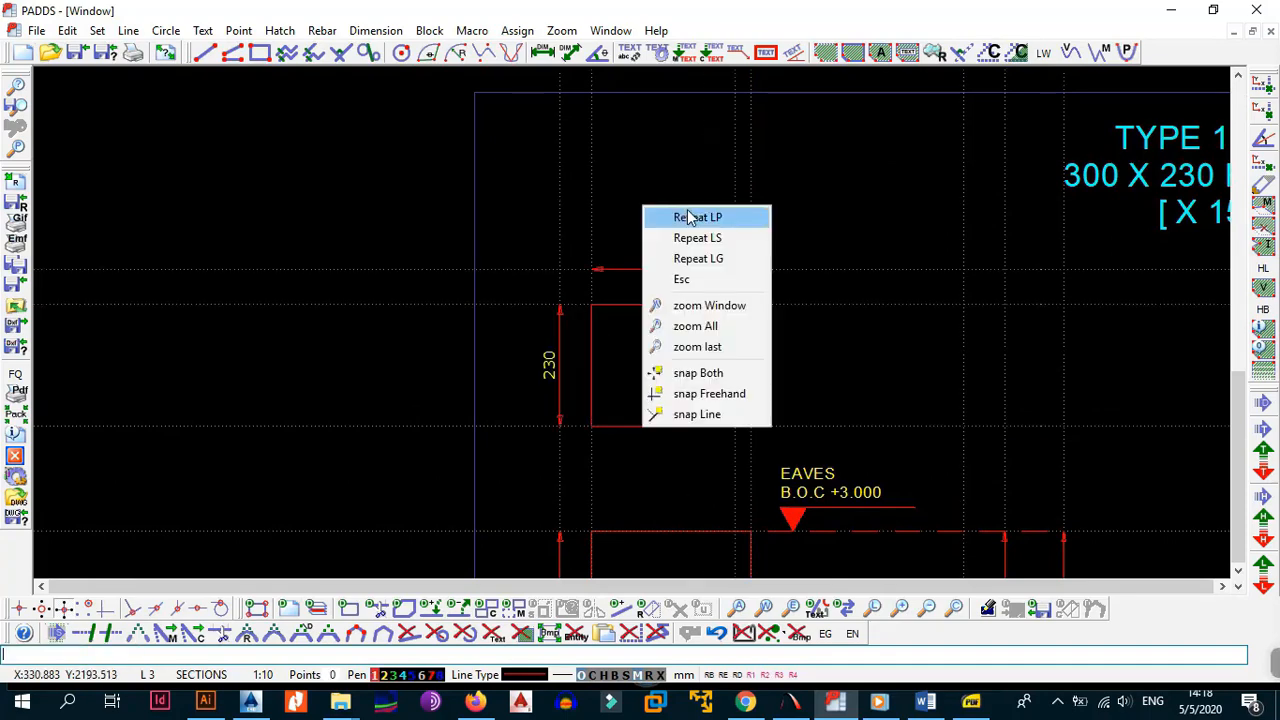
{"action": "left_click", "coordinate": [686, 214]}
{"action": "left_click", "coordinate": [592, 211]}
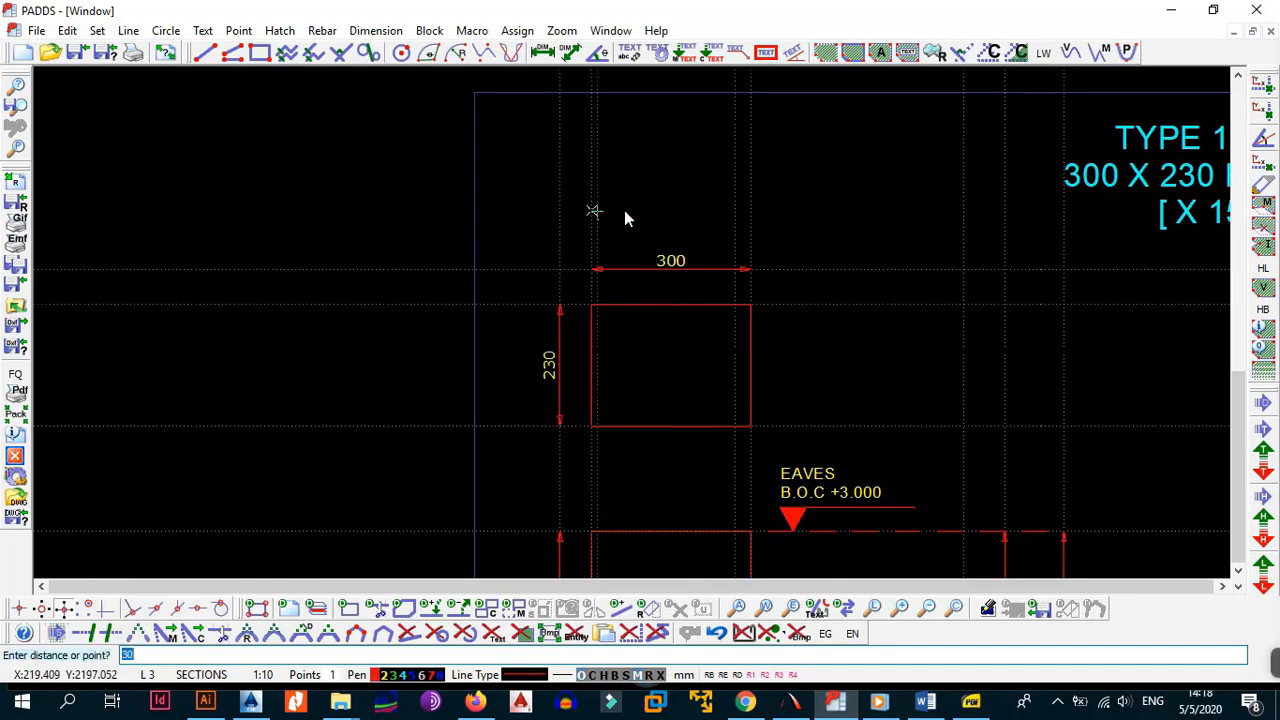
- Offset the horizontal construction lines on the section's upper and lower edges 30 mm inward
{"action": "right_click", "coordinate": [779, 324]}
{"action": "left_click", "coordinate": [866, 337]}
{"action": "left_click", "coordinate": [848, 304]}
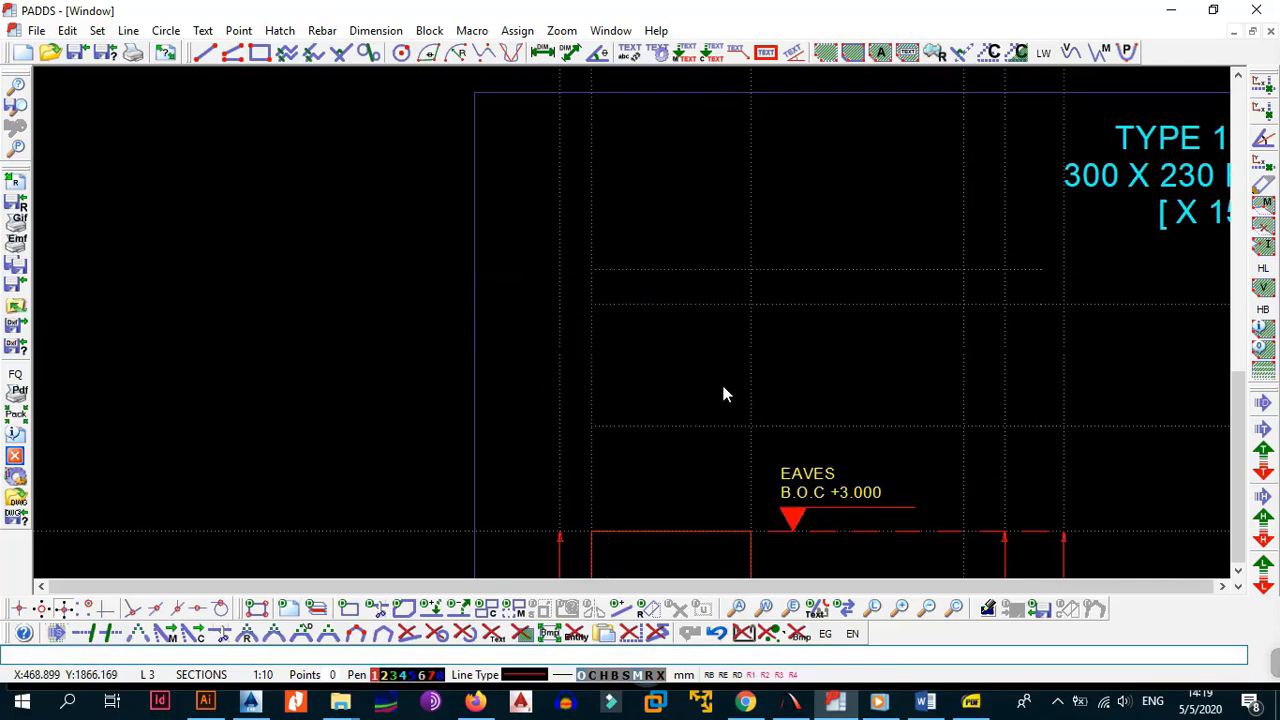
{"action": "left_click", "coordinate": [851, 310]}
{"action": "left_click", "coordinate": [852, 310]}
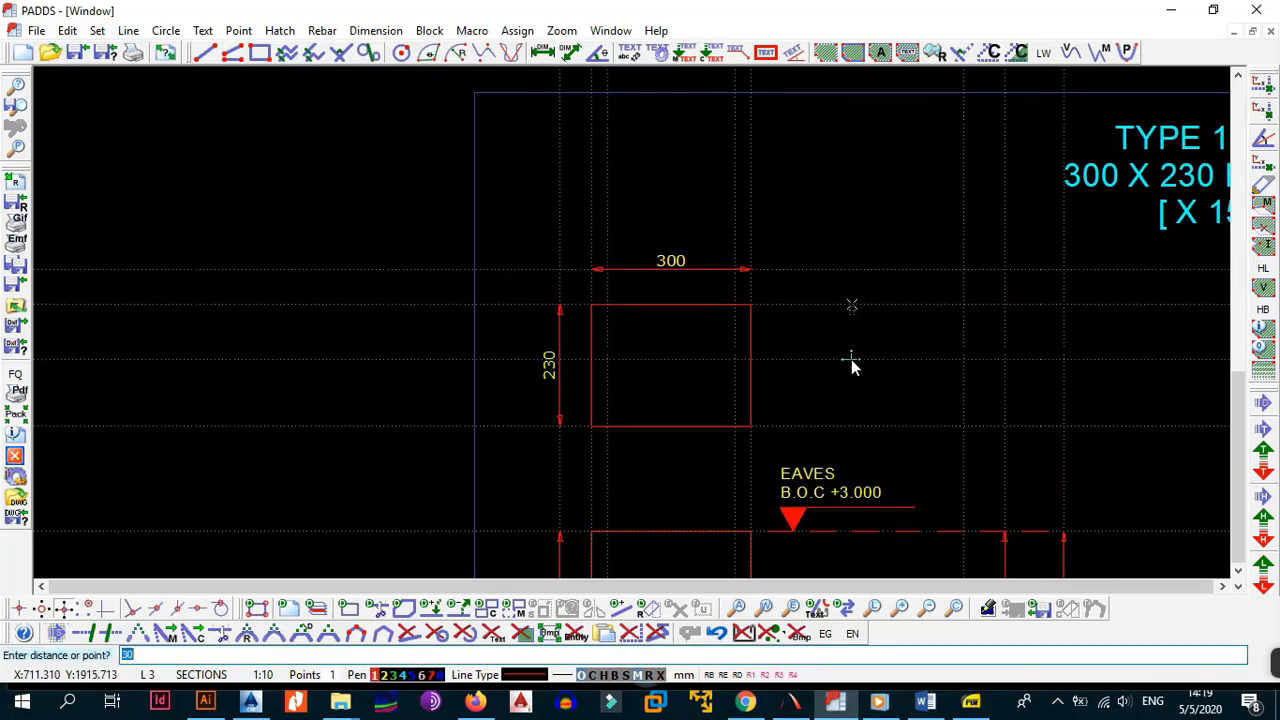
{"action": "right_click", "coordinate": [674, 351]}
{"action": "left_click", "coordinate": [740, 363]}
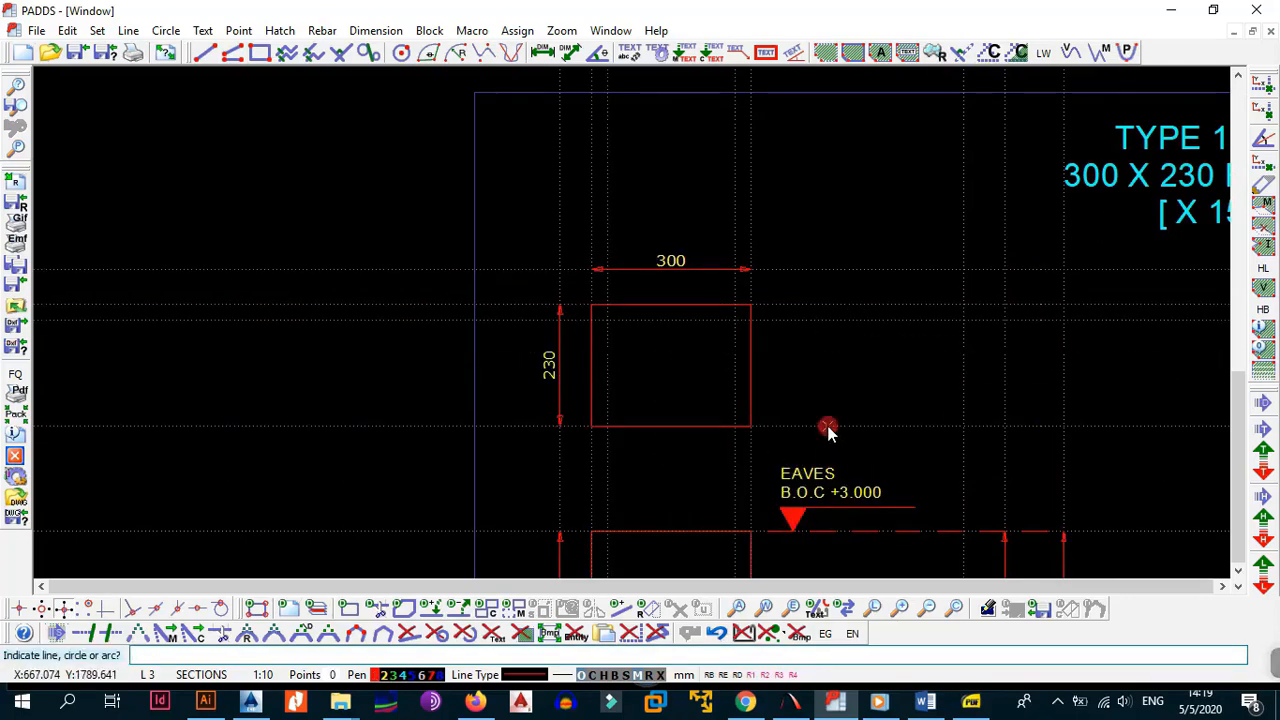
{"action": "left_click", "coordinate": [829, 374]}
{"action": "key", "text": "Return"}
- Add centre construction lines to the section, 150 mm from its right face and 115 mm above its lower edge
{"action": "key", "text": "alt+l"}
{"action": "key", "text": "p"}
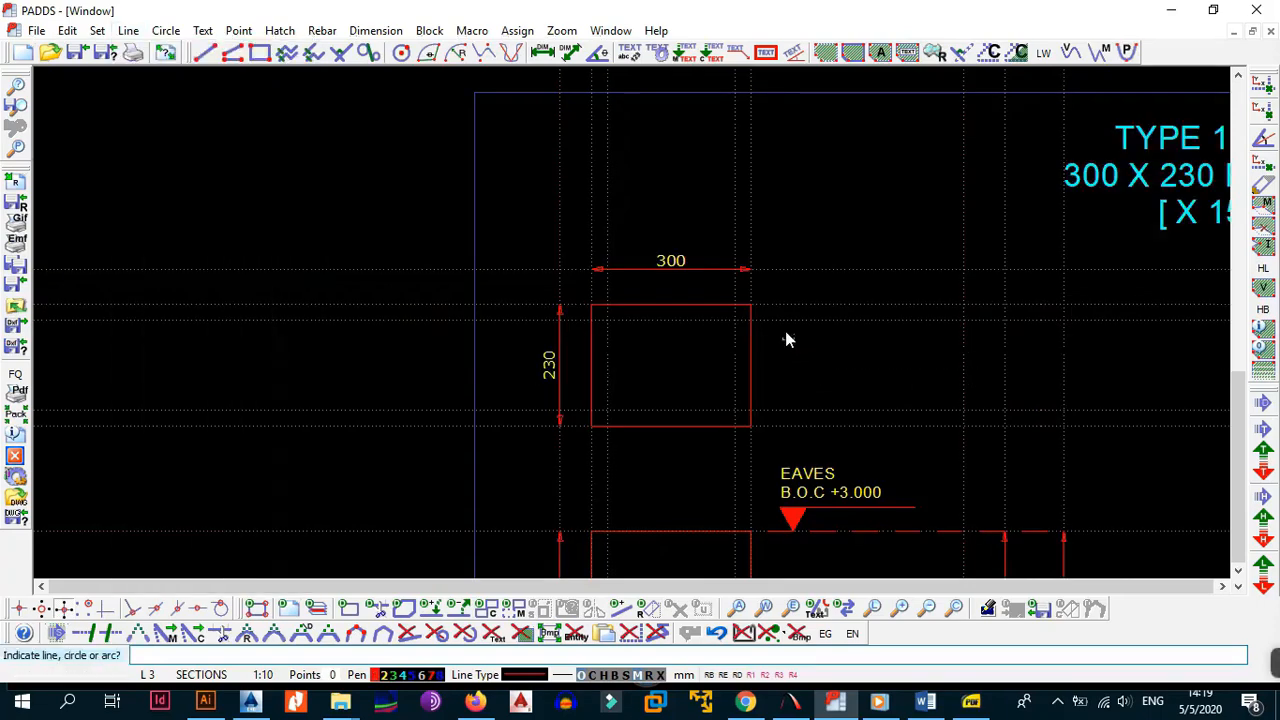
{"action": "left_click", "coordinate": [749, 197]}
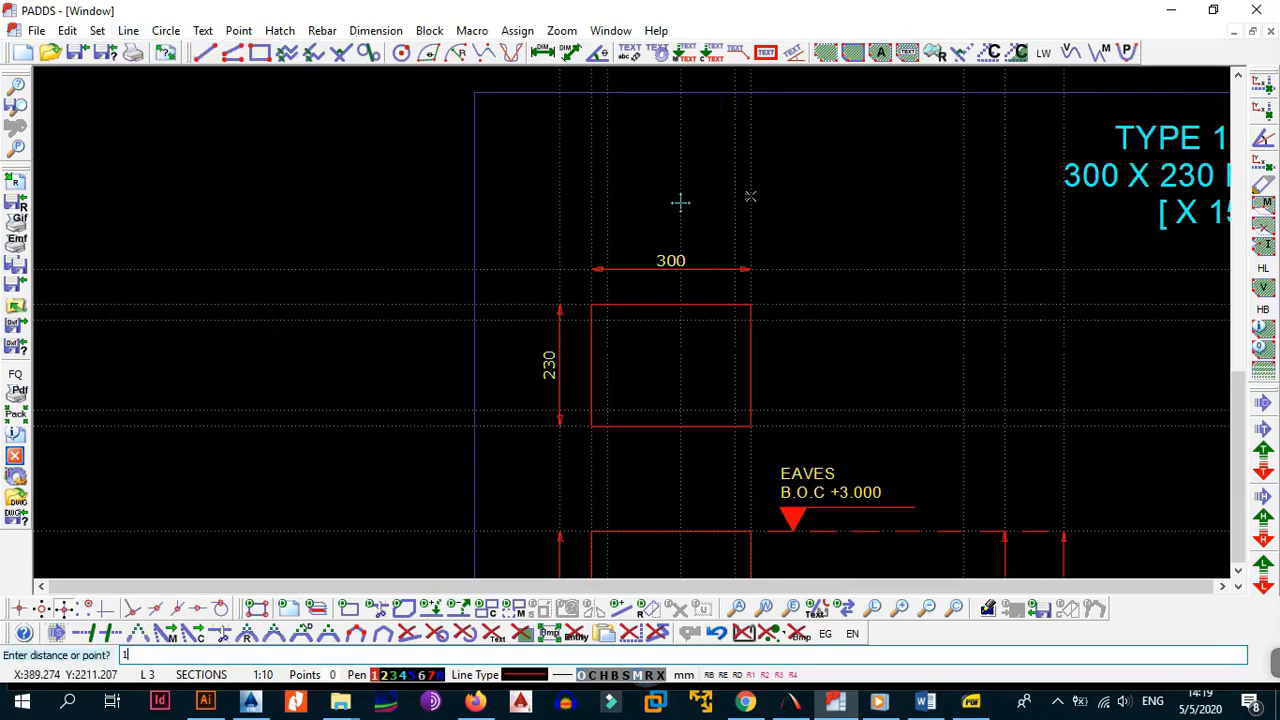
{"action": "type", "text": "150"}
{"action": "key", "text": "Return"}
{"action": "right_click", "coordinate": [692, 368]}
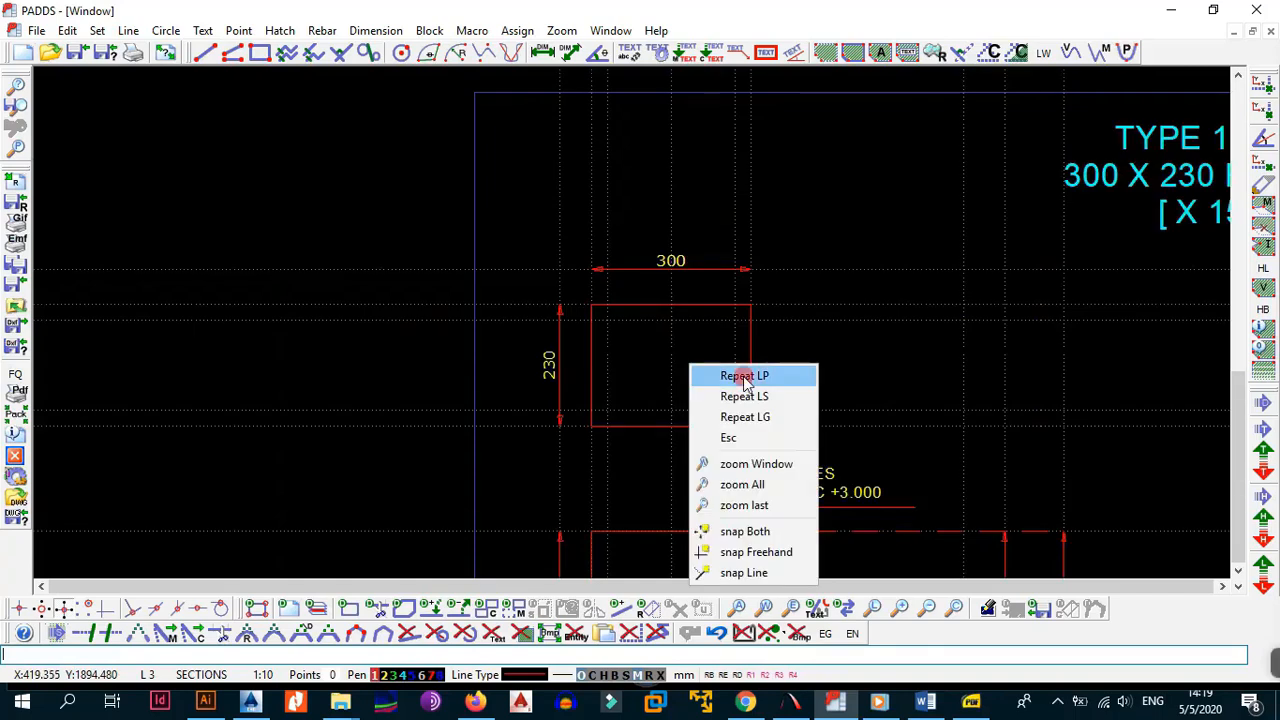
{"action": "left_click", "coordinate": [748, 373]}
{"action": "left_click", "coordinate": [820, 428]}
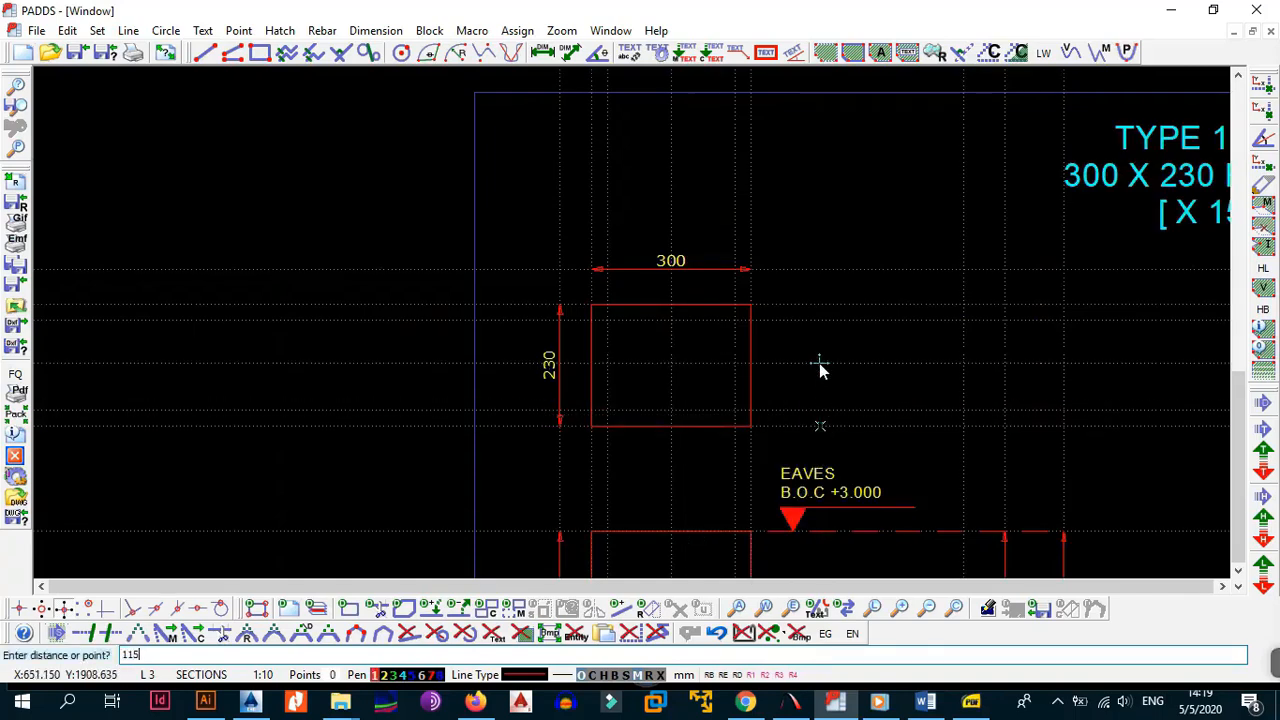
{"action": "key", "text": "Escape"}
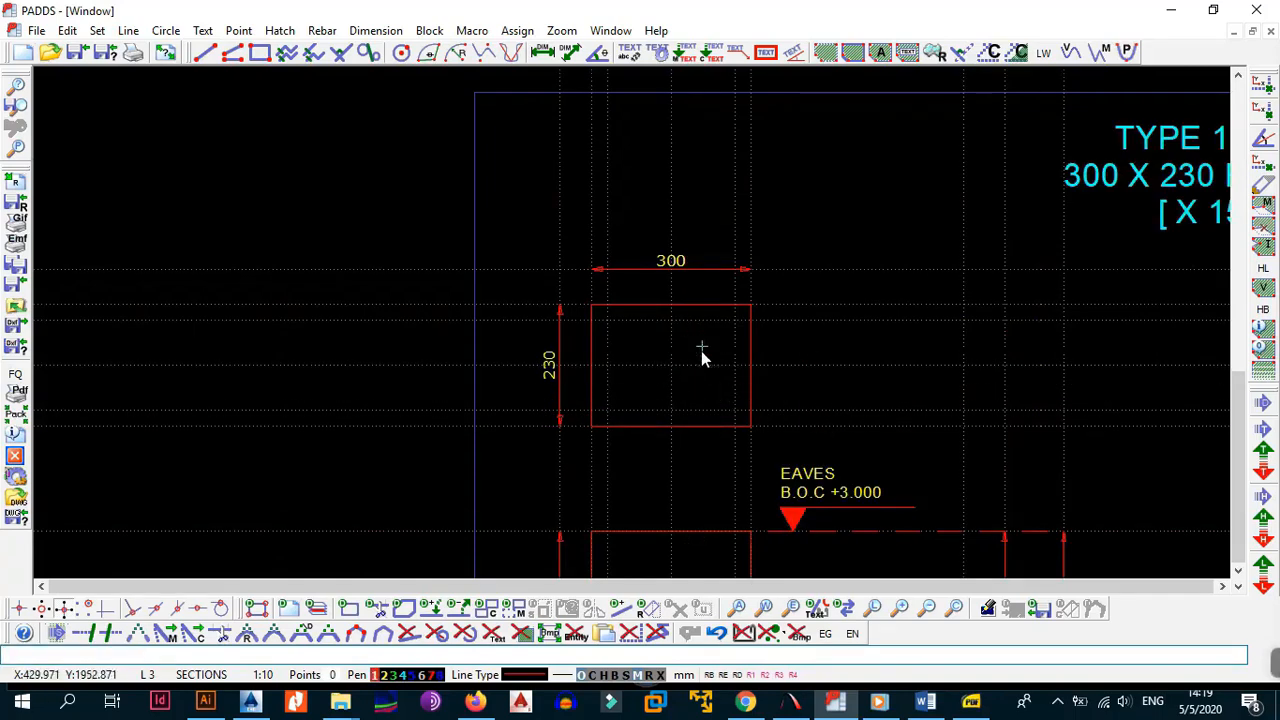
- Offset the section box outward with a parallel polyline to form a temporary guide box around the section
{"action": "key", "text": "alt+l"}
{"action": "key", "text": "p"}
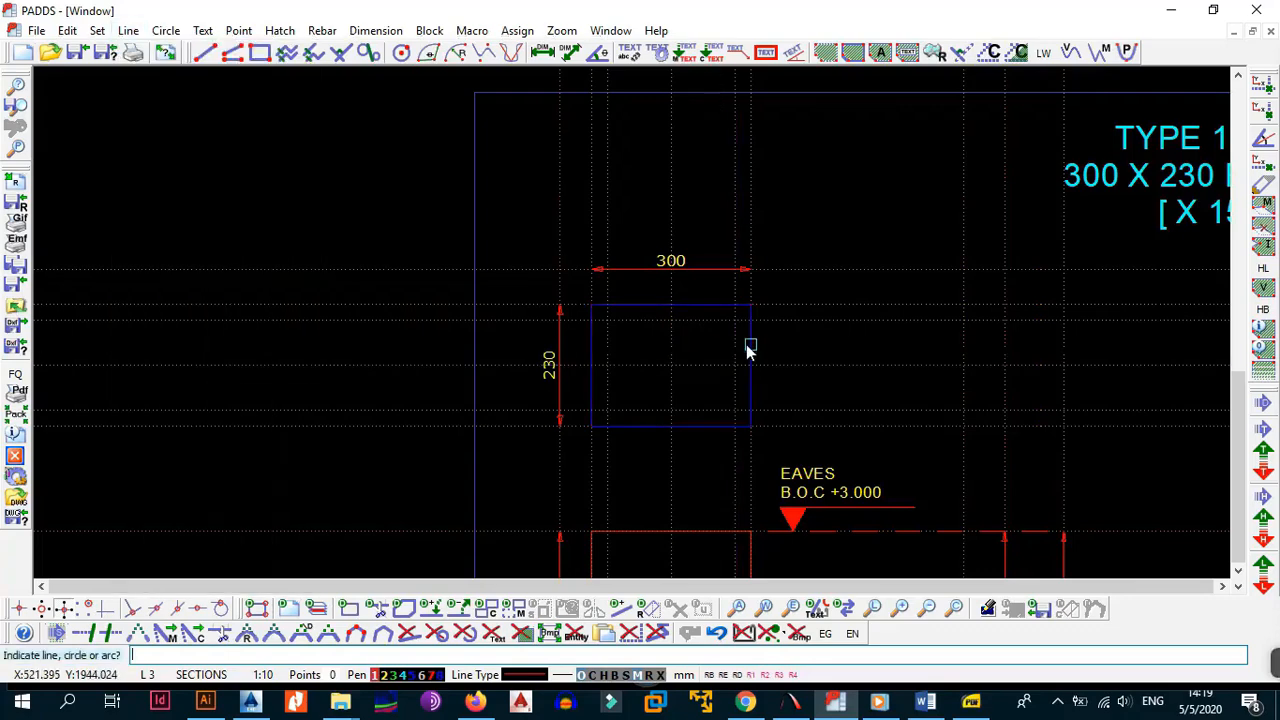
{"action": "left_click", "coordinate": [750, 344]}
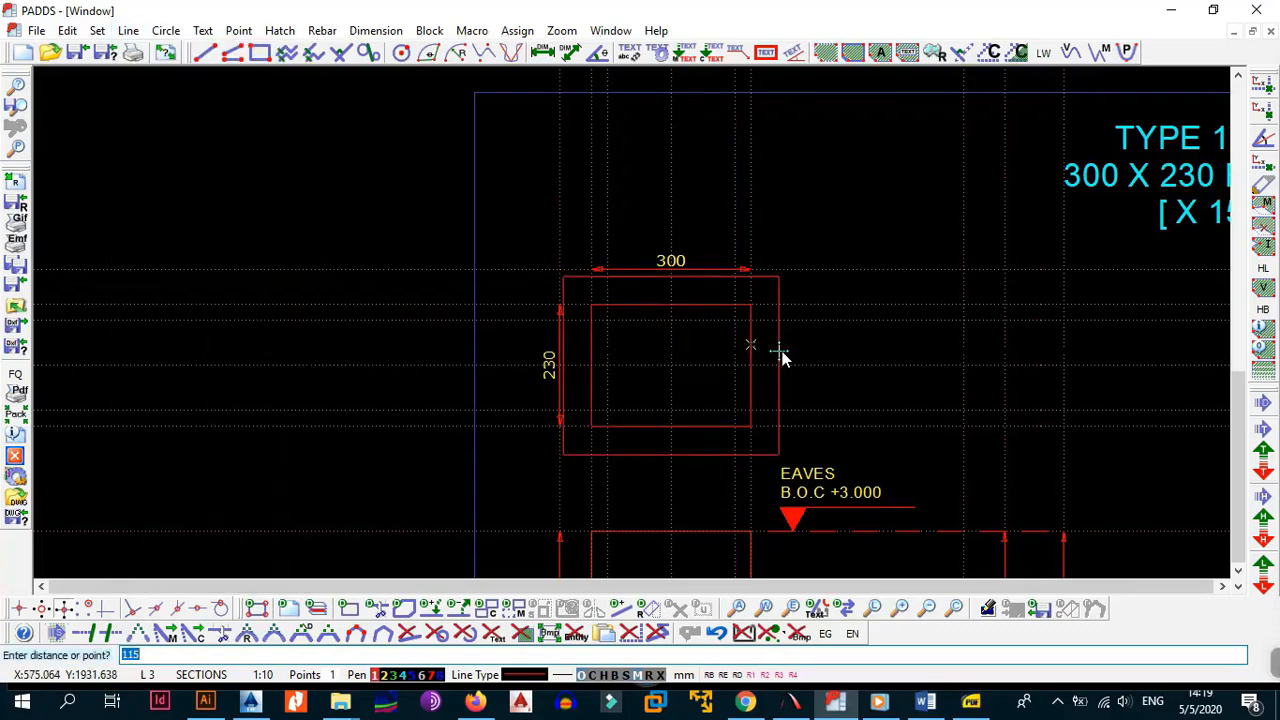
{"action": "left_click", "coordinate": [771, 357]}
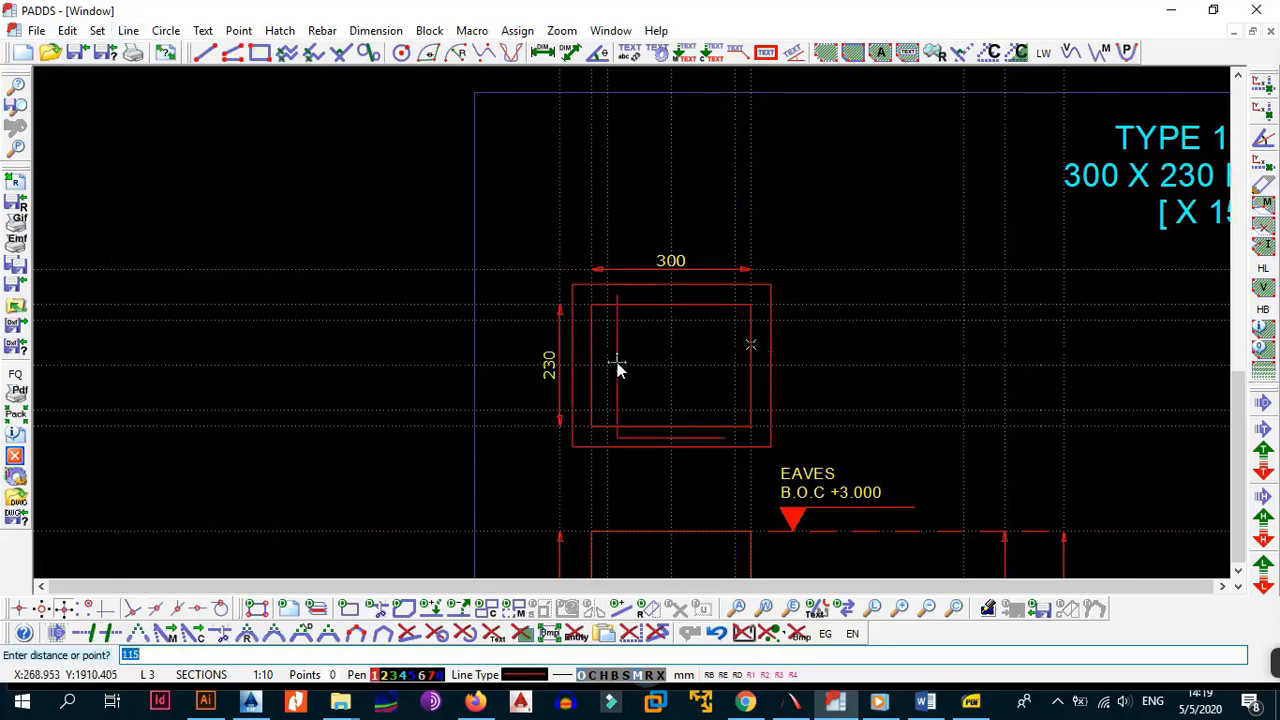
- Draw vertical and horizontal centre lines through the section, each running between opposite sides of the outer guide box
{"action": "key", "text": "alt+l"}
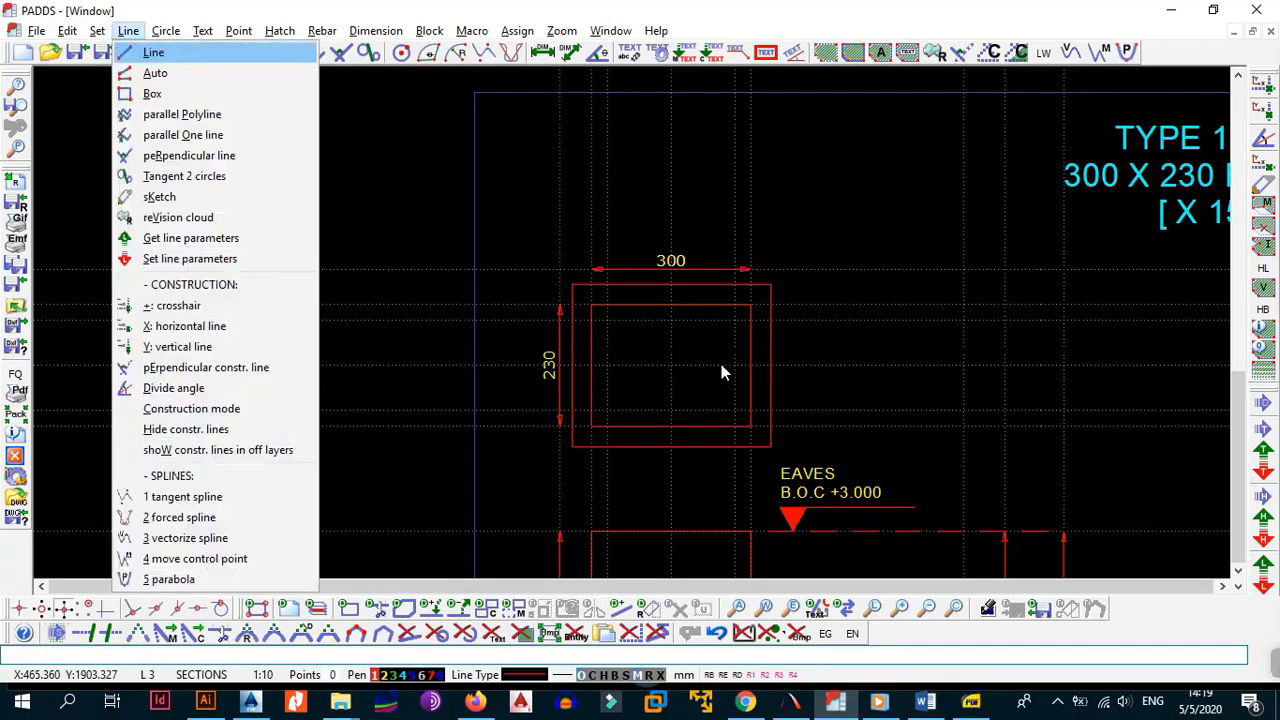
{"action": "key", "text": "l"}
{"action": "left_click", "coordinate": [671, 288]}
{"action": "left_click", "coordinate": [673, 446]}
{"action": "right_click", "coordinate": [698, 384]}
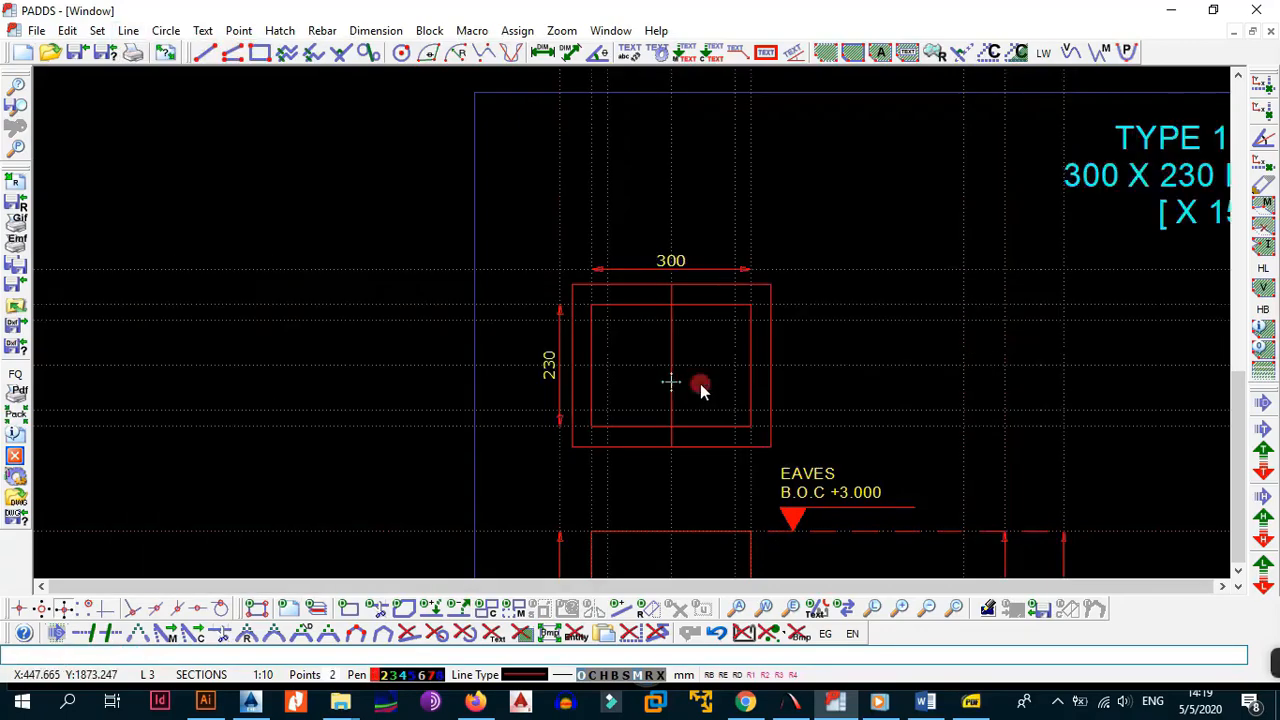
{"action": "key", "text": "Escape"}
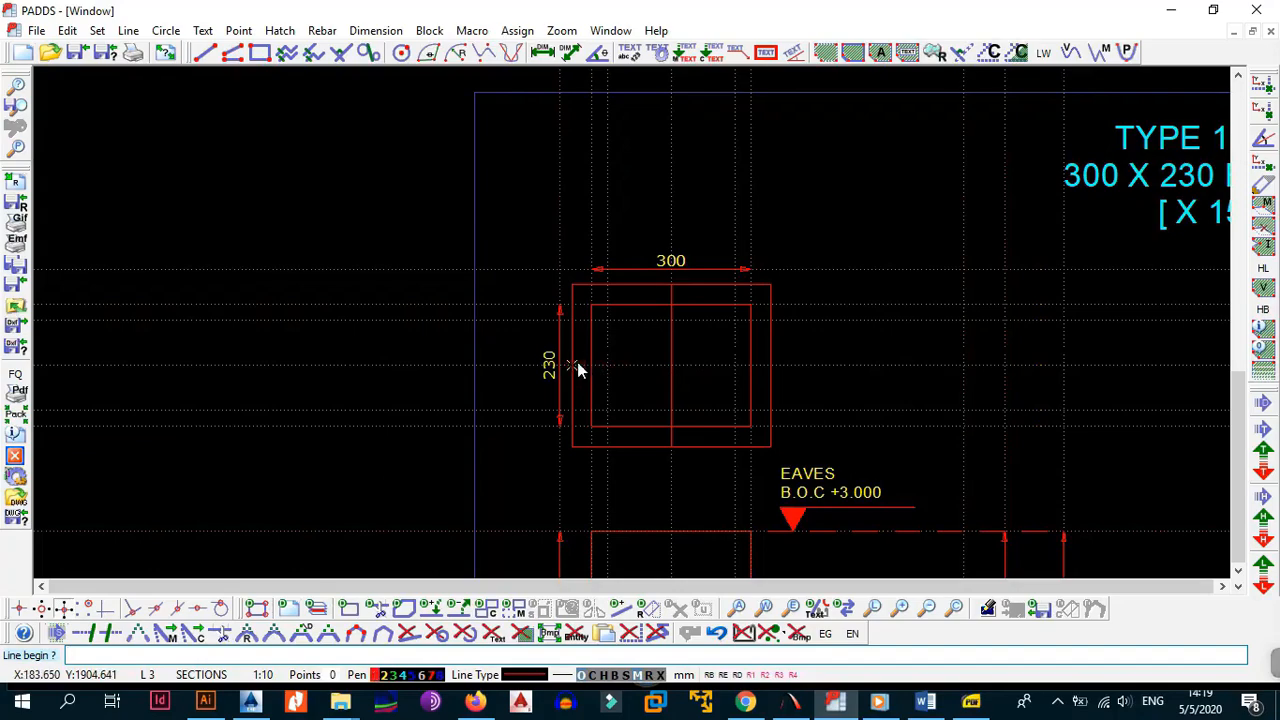
{"action": "left_click", "coordinate": [577, 363]}
- Erase the outer guide box around the section, keeping the two centre lines
{"action": "key", "text": "alt+e"}
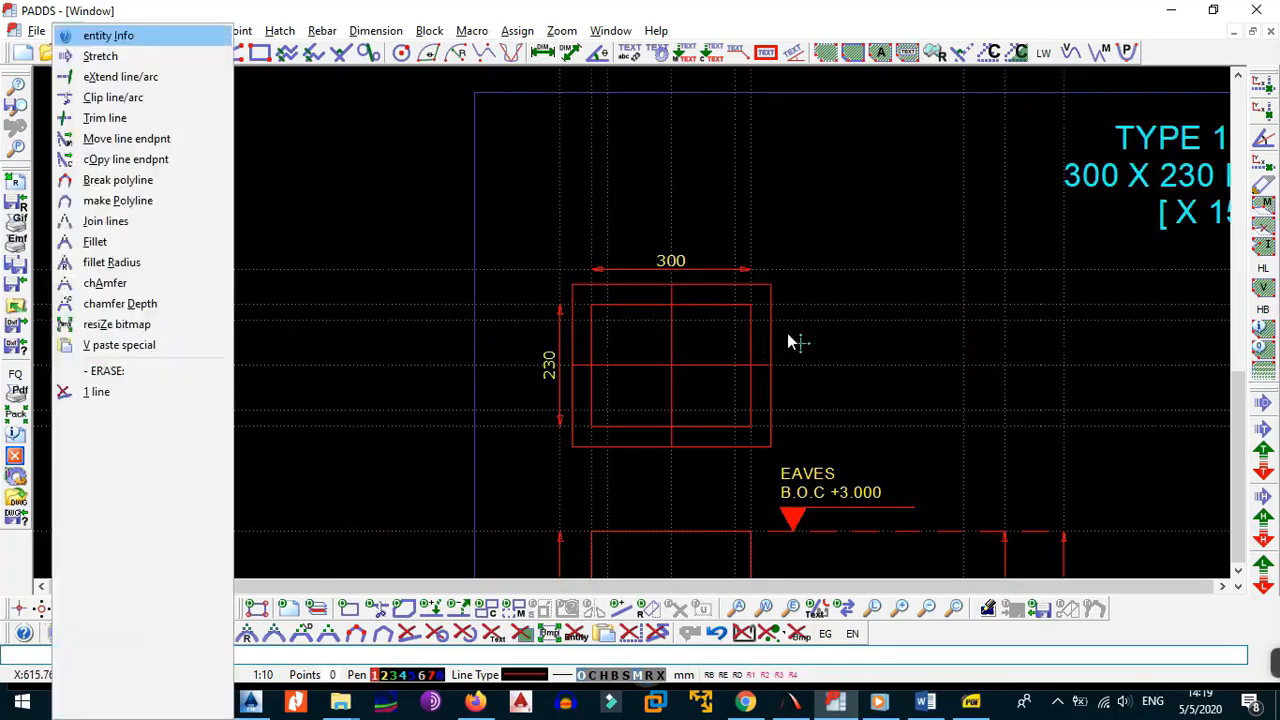
{"action": "key", "text": "e"}
{"action": "left_click", "coordinate": [771, 305]}
{"action": "key", "text": "Escape"}
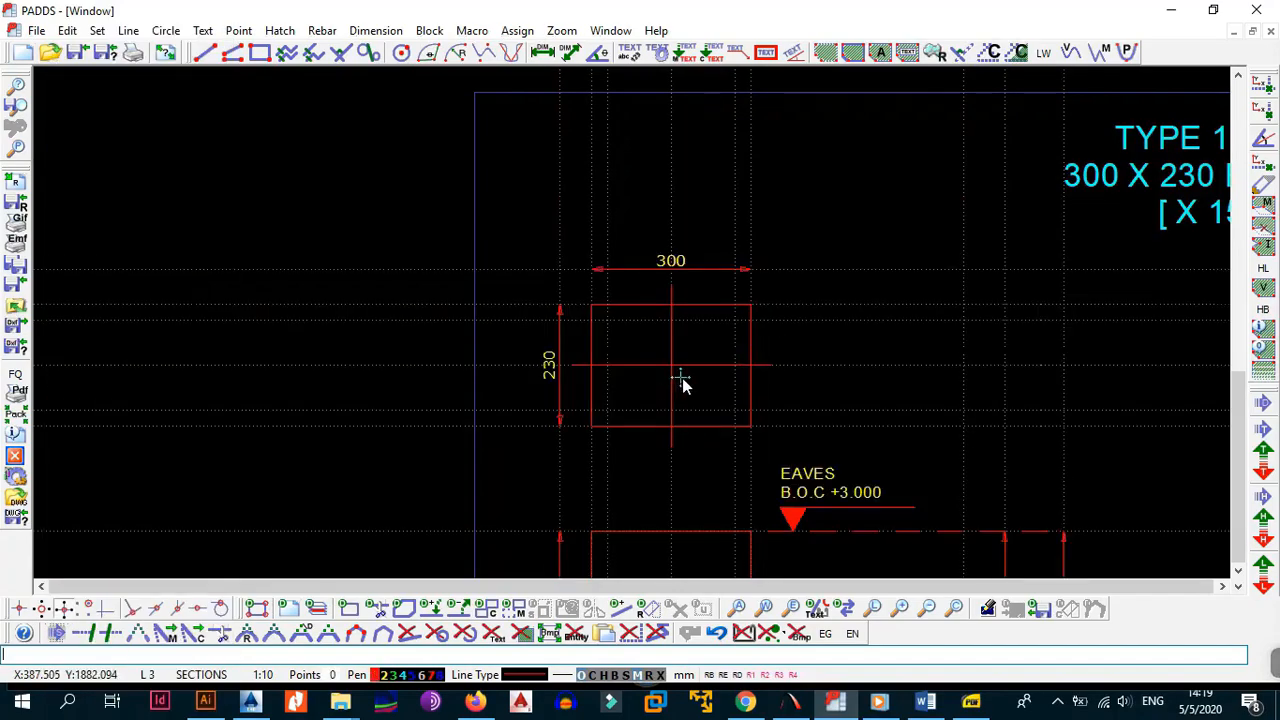
- Apply the line parameters of the elevation's white chain line at first-floor level to both section centre lines
{"action": "scroll", "coordinate": [683, 383], "scroll_direction": "down", "scroll_amount": 2}
{"action": "key", "text": "alt+l"}
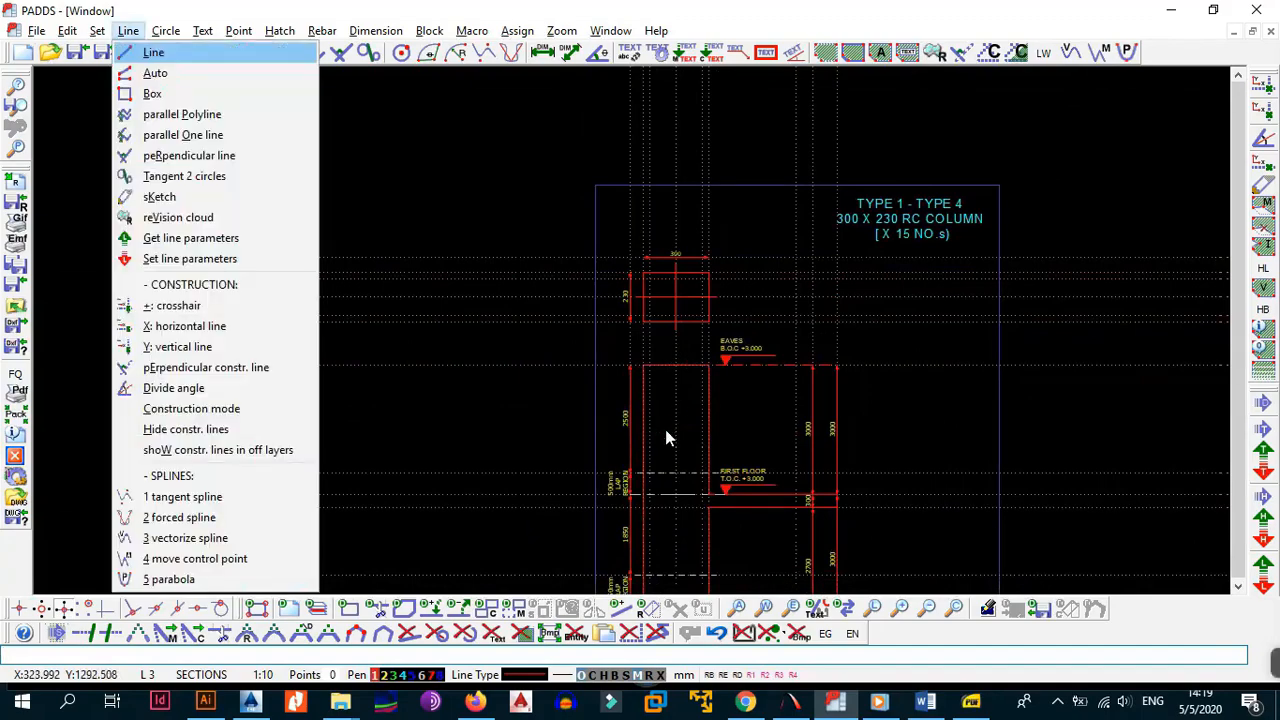
{"action": "key", "text": "g"}
{"action": "scroll", "coordinate": [665, 474], "scroll_direction": "up", "scroll_amount": 2}
{"action": "left_click", "coordinate": [701, 509]}
{"action": "scroll", "coordinate": [681, 376], "scroll_direction": "down", "scroll_amount": 3}
{"action": "middle_click_drag", "start_coordinate": [683, 382], "coordinate": [677, 486]}
{"action": "scroll", "coordinate": [682, 324], "scroll_direction": "up", "scroll_amount": 3}
{"action": "key", "text": "alt+l"}
{"action": "key", "text": "s"}
{"action": "left_click", "coordinate": [666, 343]}
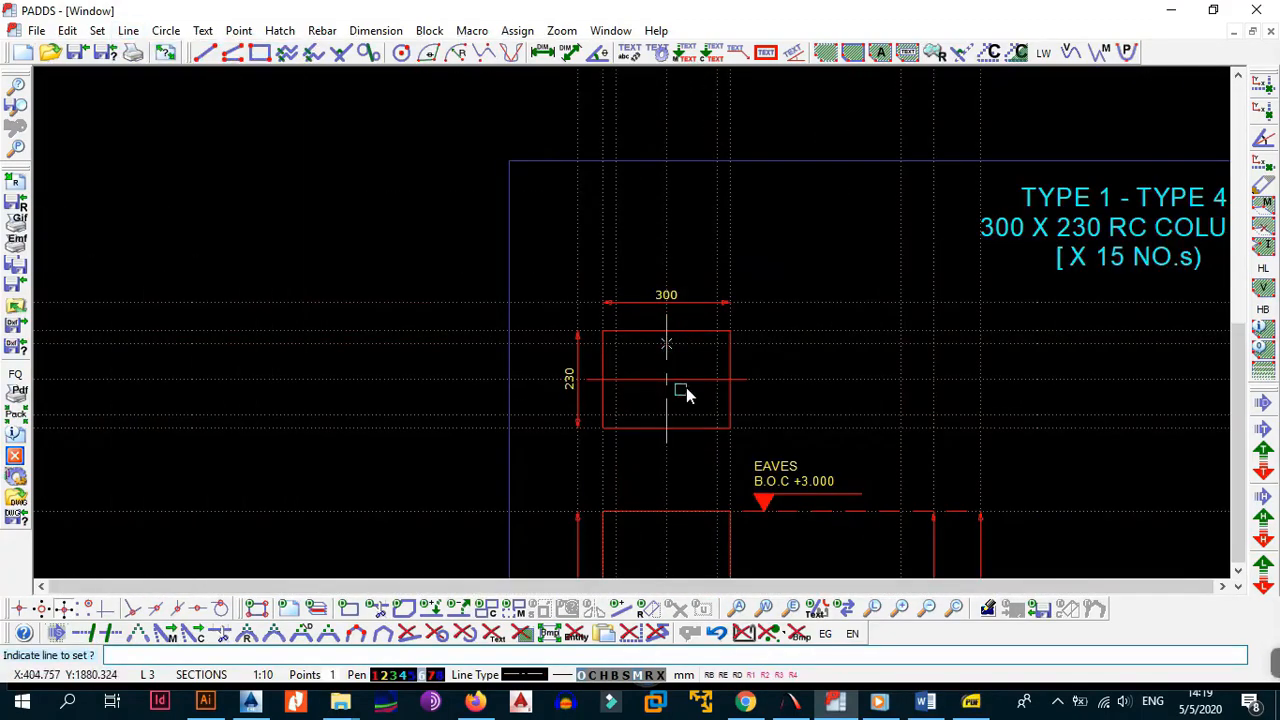
{"action": "left_click", "coordinate": [687, 386]}
- Draw an inner box in the section between opposite corners of the construction lines inset 30 mm from its faces
{"action": "scroll", "coordinate": [687, 388], "scroll_direction": "up", "scroll_amount": 2}
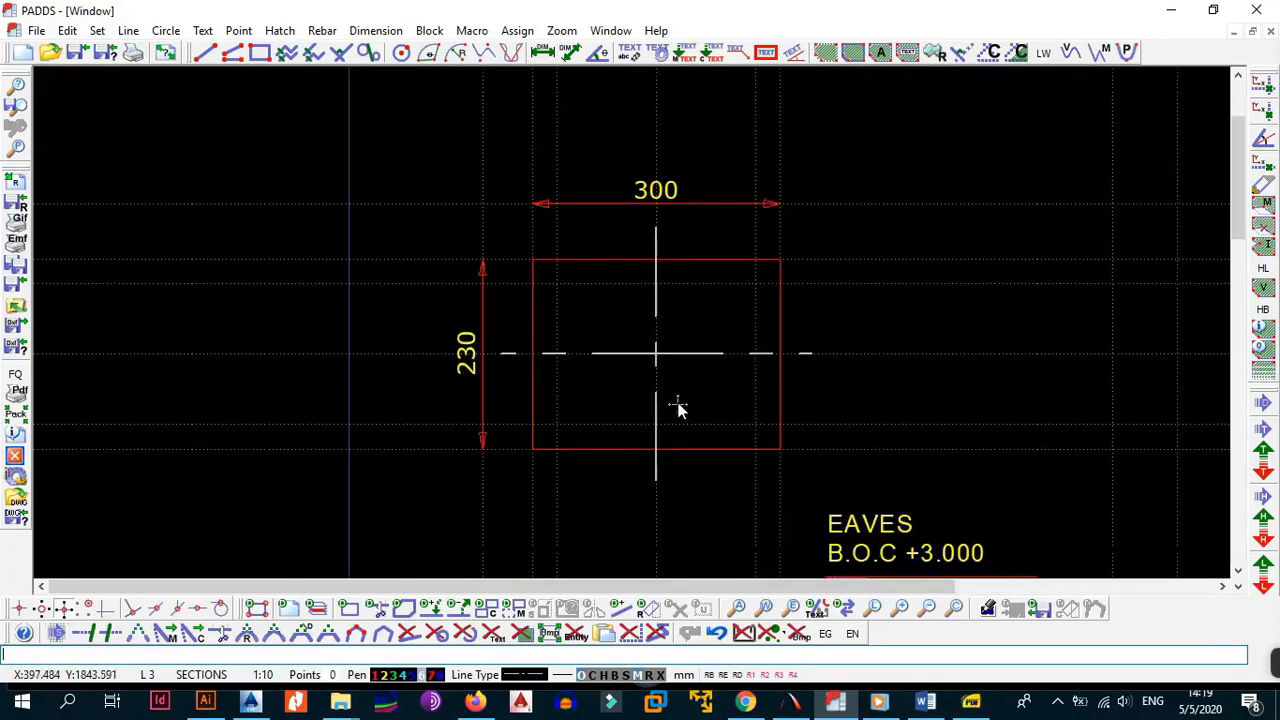
{"action": "left_click", "coordinate": [264, 56]}
{"action": "left_click", "coordinate": [562, 284]}
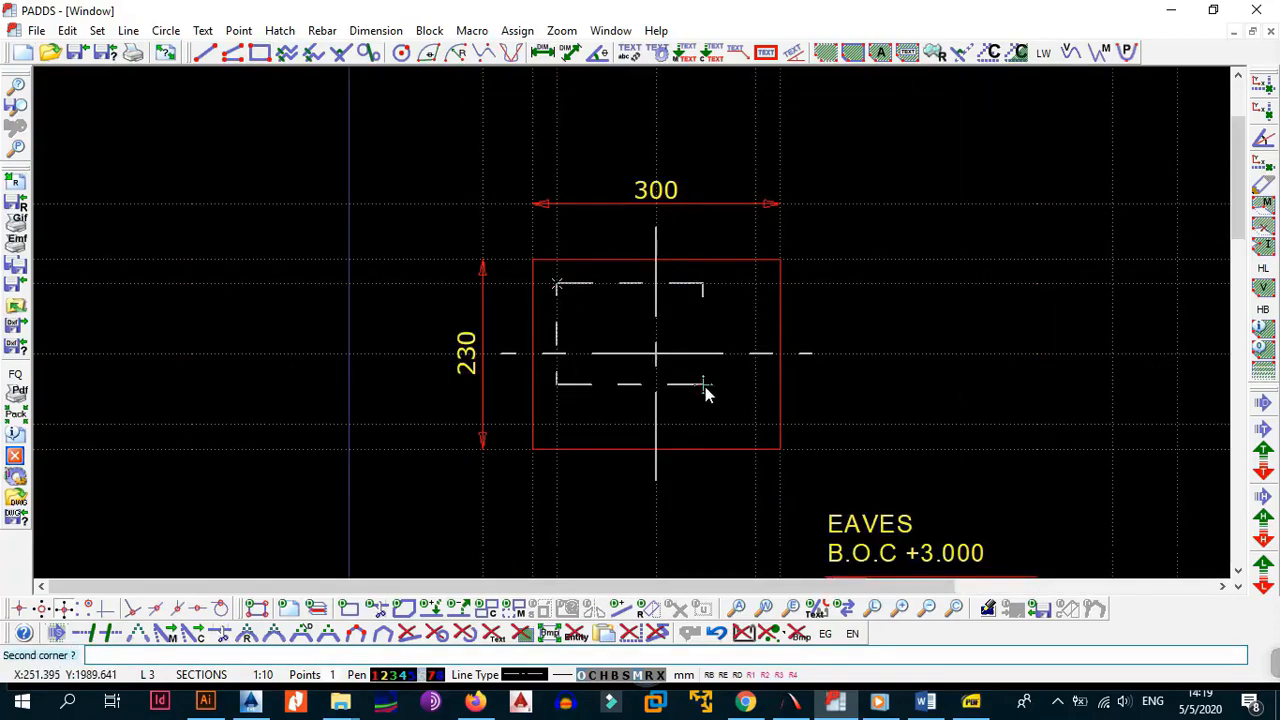
{"action": "left_click", "coordinate": [754, 422]}
- Review the cross-section and the column elevation from eaves to foundation base, including levels, lap regions and dimension chains
{"action": "scroll", "coordinate": [725, 376], "scroll_direction": "down", "scroll_amount": 2}
{"action": "scroll", "coordinate": [640, 340], "scroll_direction": "down", "scroll_amount": 4}
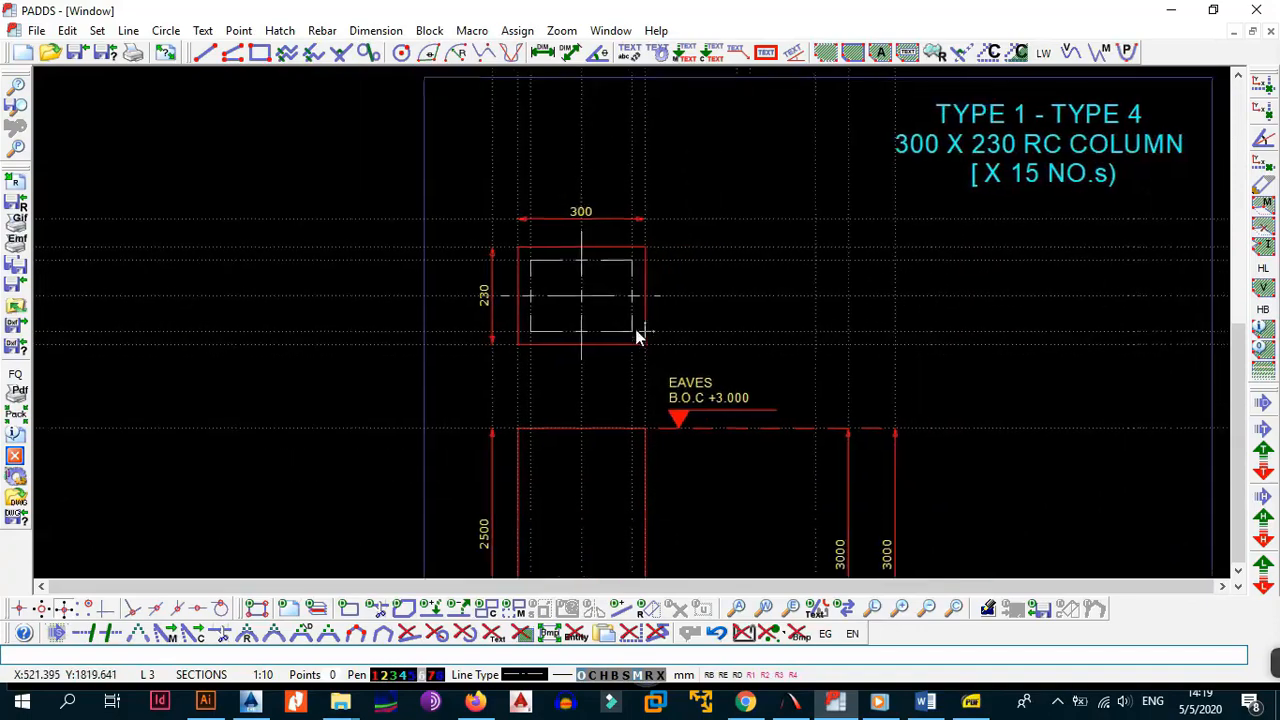
{"action": "scroll", "coordinate": [600, 330], "scroll_direction": "up", "scroll_amount": 2}
{"action": "scroll", "coordinate": [600, 285], "scroll_direction": "up", "scroll_amount": 5}
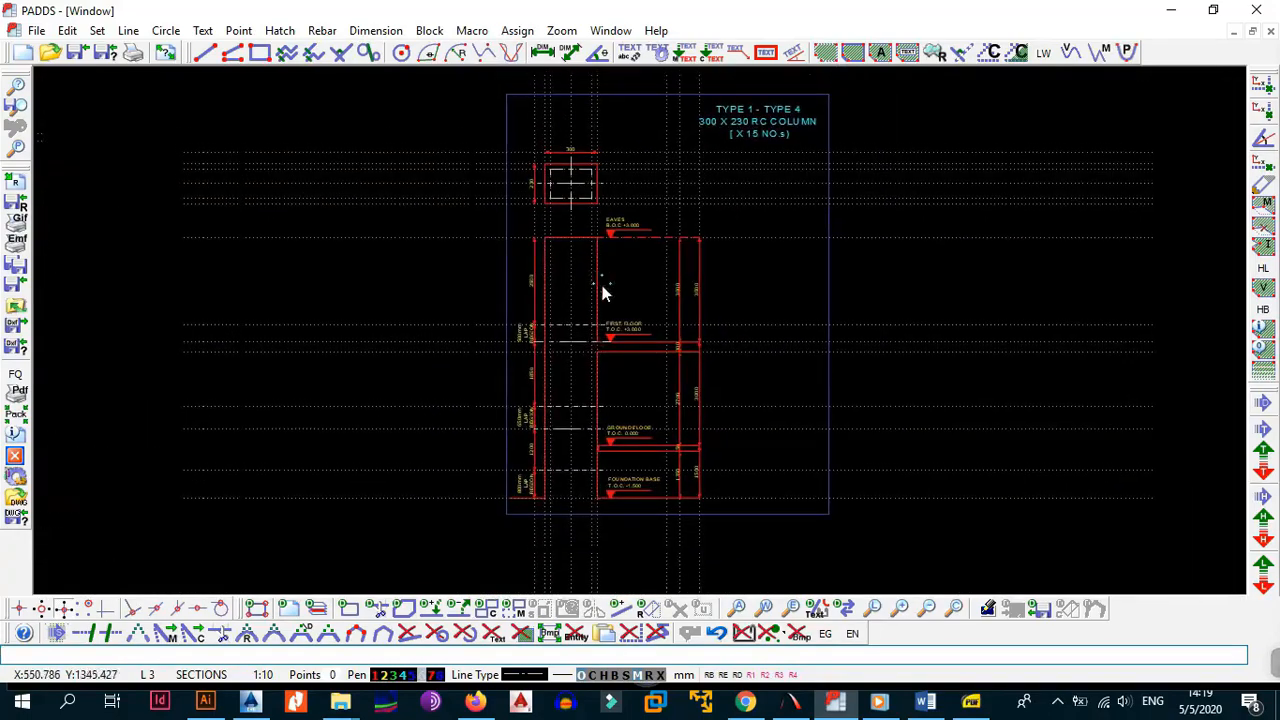
{"action": "scroll", "coordinate": [614, 250], "scroll_direction": "down", "scroll_amount": 2}
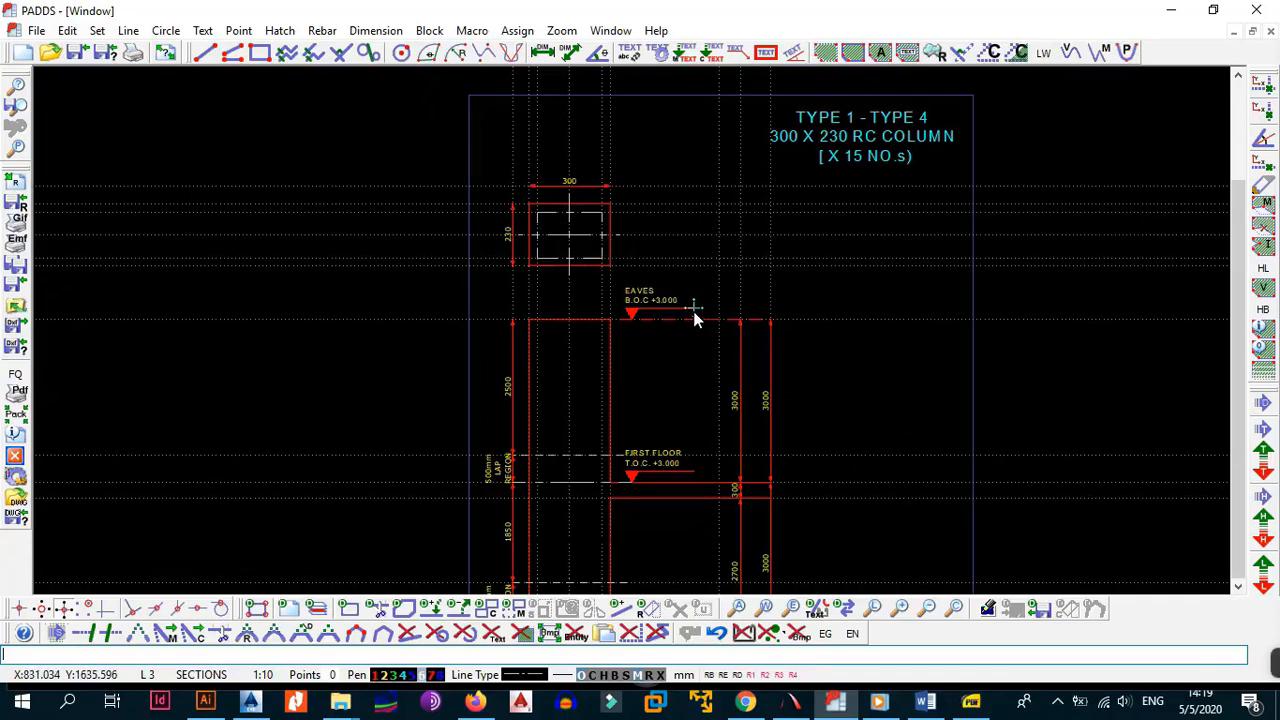
{"action": "scroll", "coordinate": [695, 318], "scroll_direction": "down", "scroll_amount": 2}
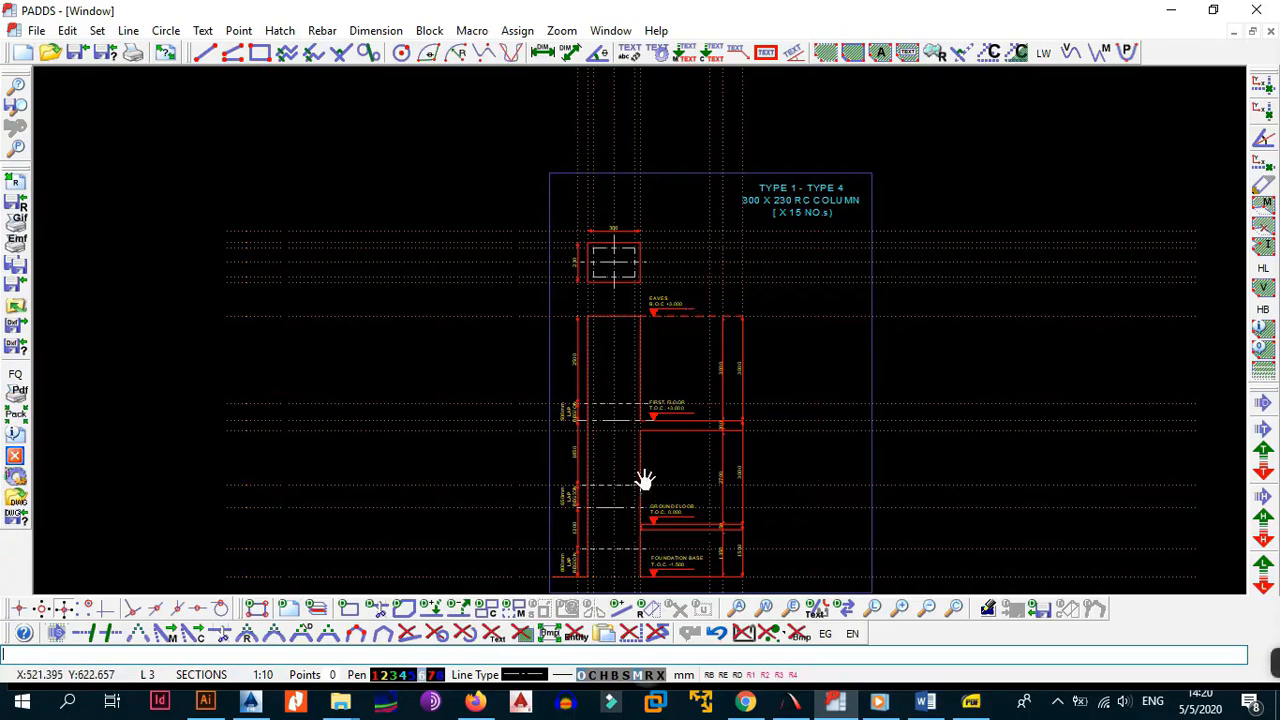
{"action": "scroll", "coordinate": [600, 426], "scroll_direction": "up", "scroll_amount": 3}
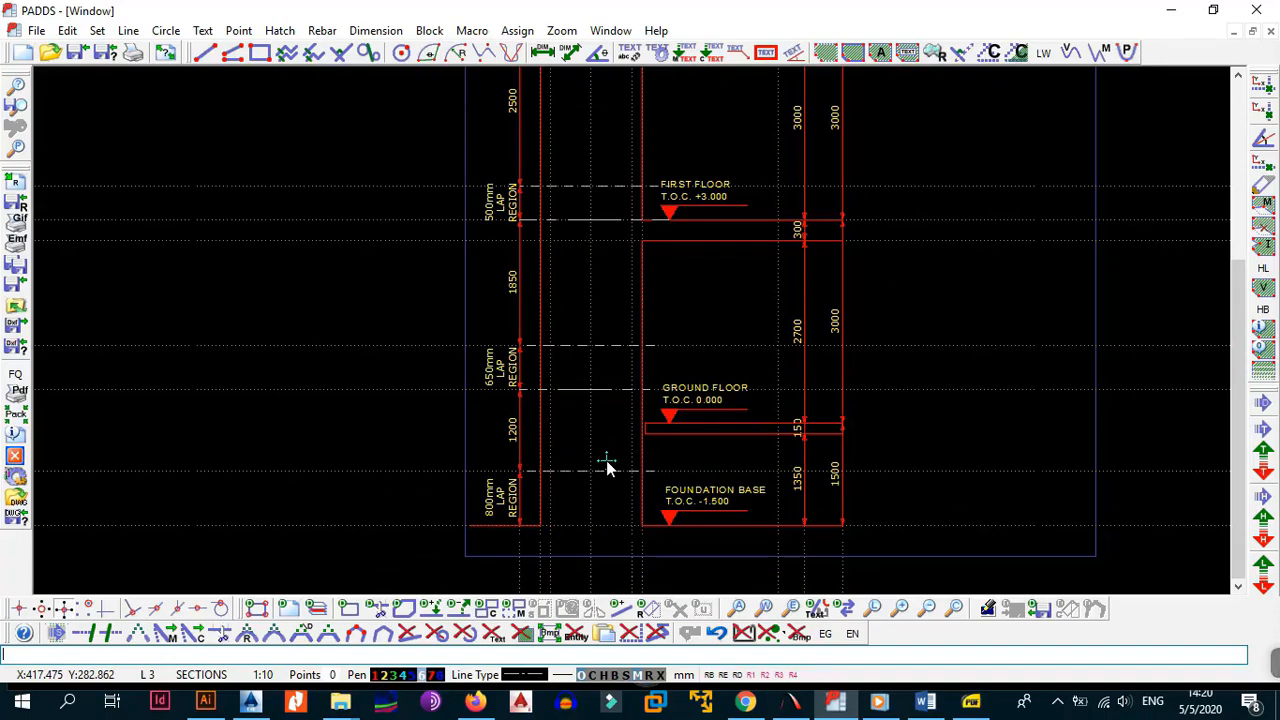
{"action": "middle_click_drag", "start_coordinate": [569, 364], "coordinate": [583, 451]}
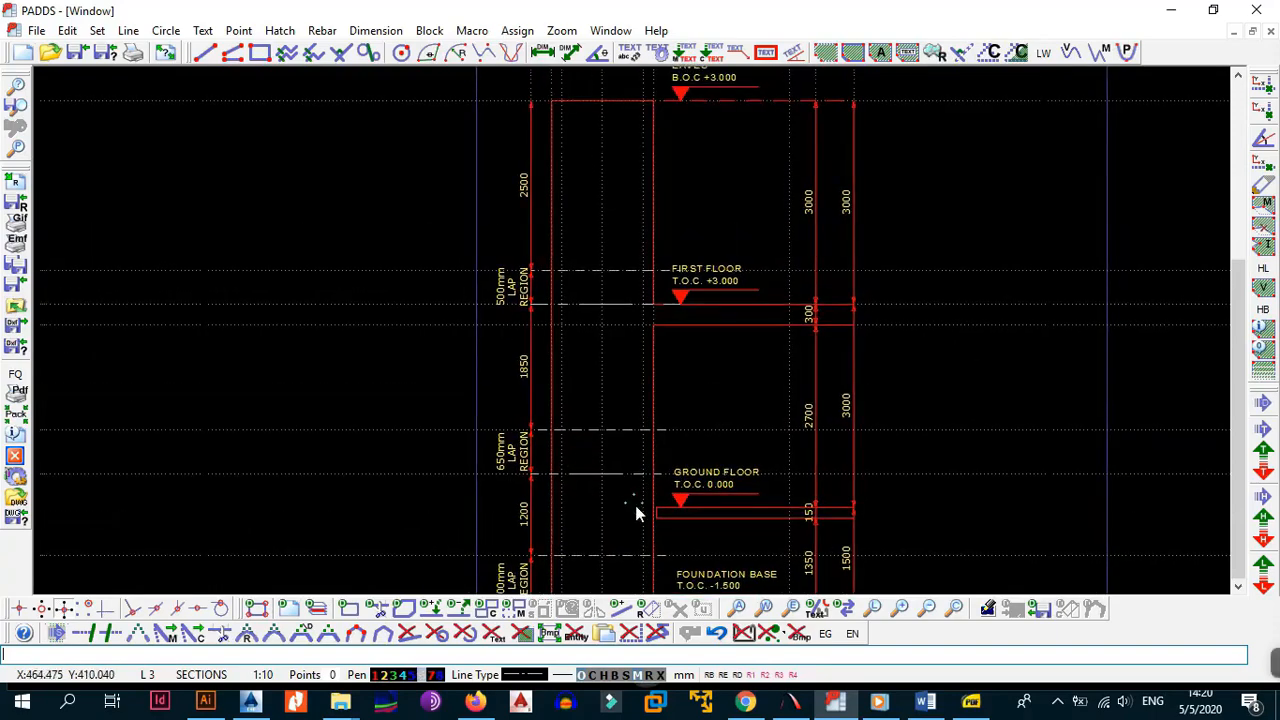
{"action": "middle_click_drag", "start_coordinate": [635, 505], "coordinate": [648, 432]}
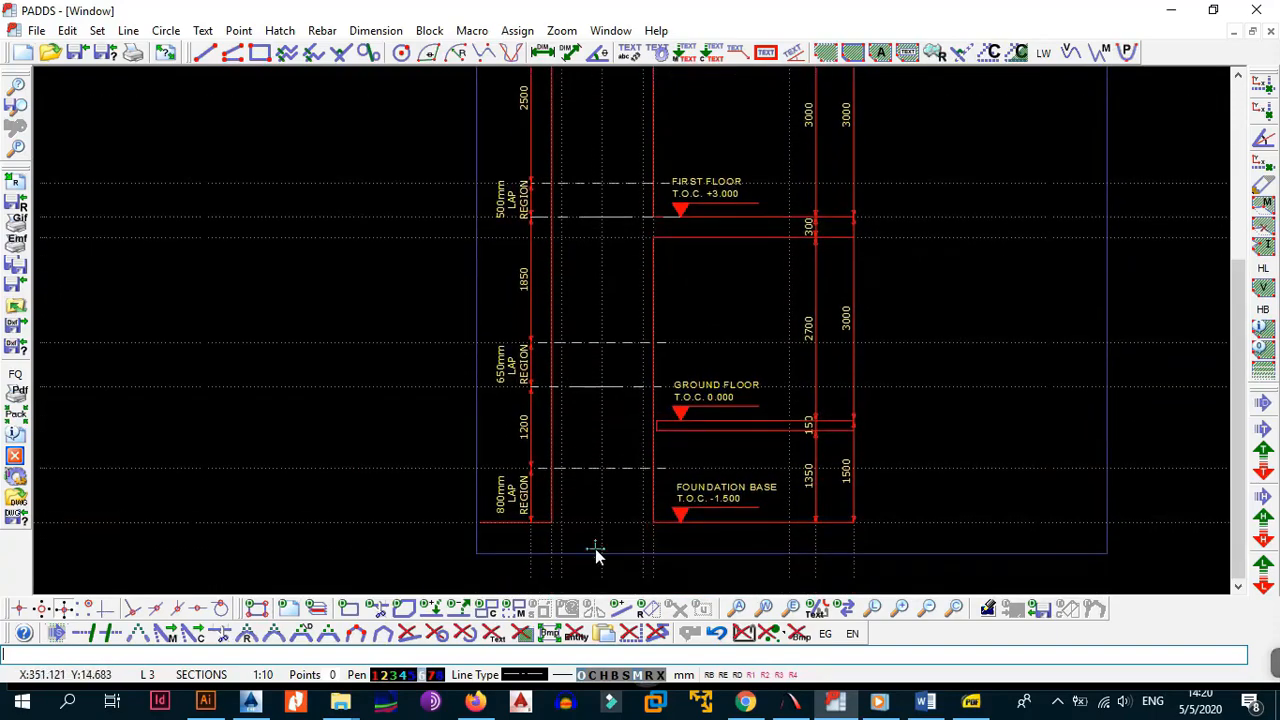
{"action": "middle_click_drag", "start_coordinate": [650, 317], "coordinate": [661, 426]}
{"action": "scroll", "coordinate": [605, 326], "scroll_direction": "down", "scroll_amount": 2}
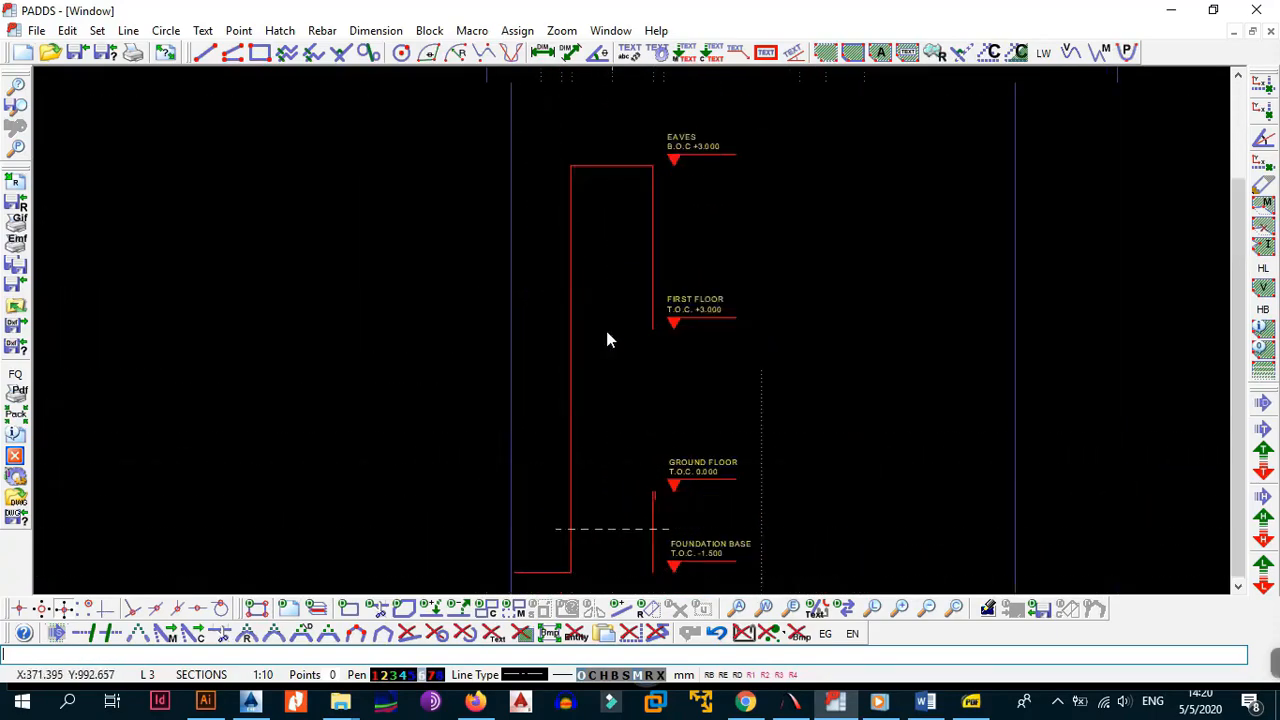
{"action": "middle_click_drag", "start_coordinate": [625, 323], "coordinate": [635, 430]}
{"action": "scroll", "coordinate": [638, 275], "scroll_direction": "up", "scroll_amount": 2}
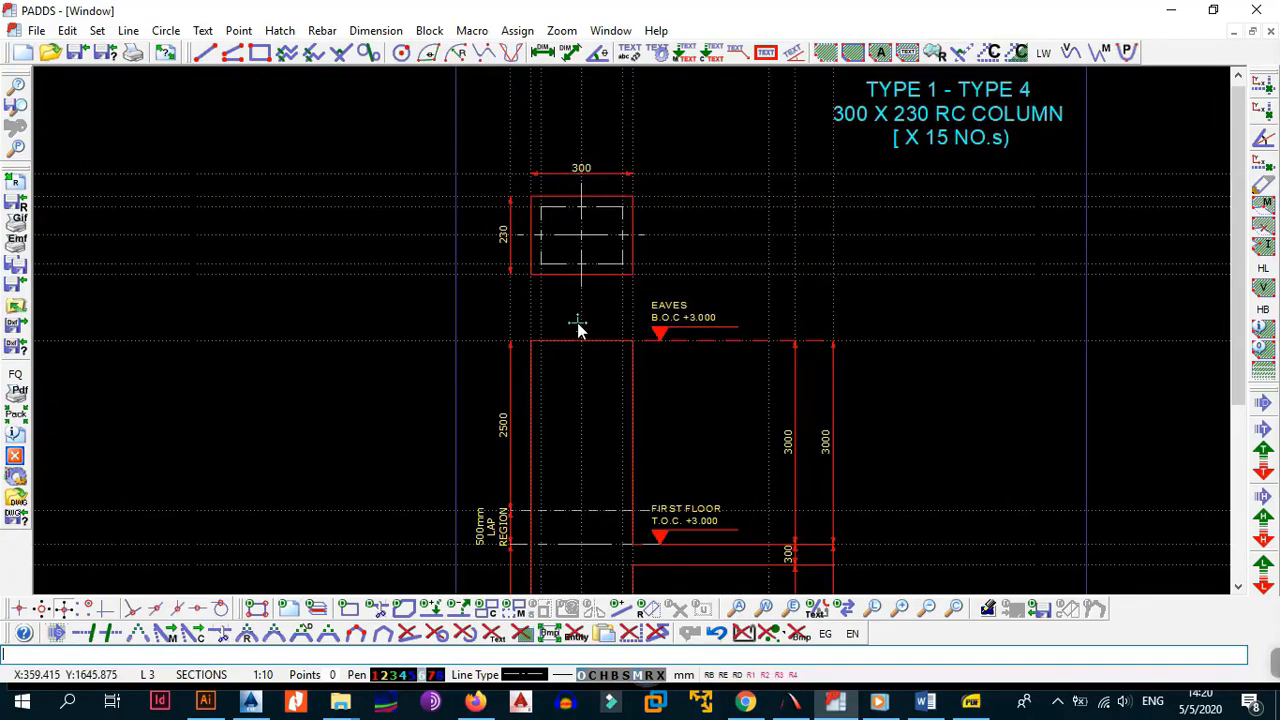
{"action": "key", "text": "Down"}
{"action": "scroll", "coordinate": [620, 331], "scroll_direction": "up", "scroll_amount": 1}
{"action": "scroll", "coordinate": [620, 332], "scroll_direction": "down", "scroll_amount": 3}
{"action": "key", "text": "Down"}
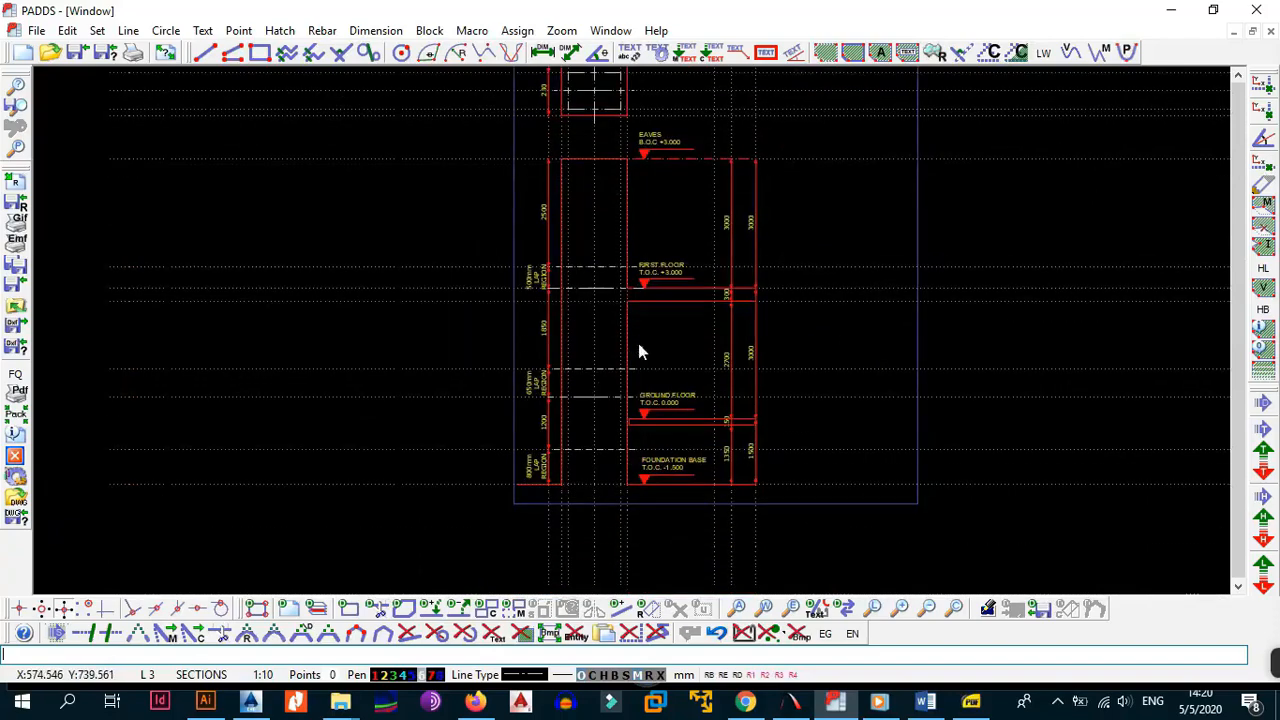
{"action": "middle_click_drag", "start_coordinate": [727, 252], "coordinate": [737, 487]}
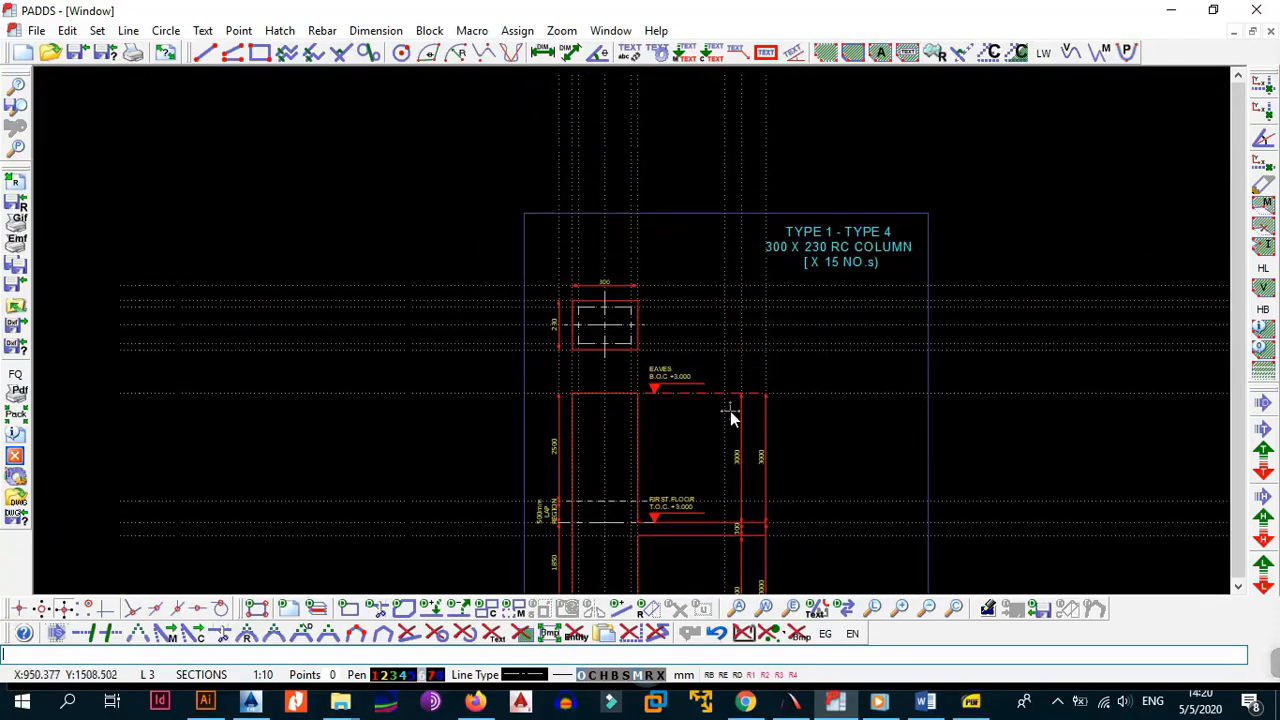
{"action": "middle_click_drag", "start_coordinate": [711, 430], "coordinate": [714, 334]}
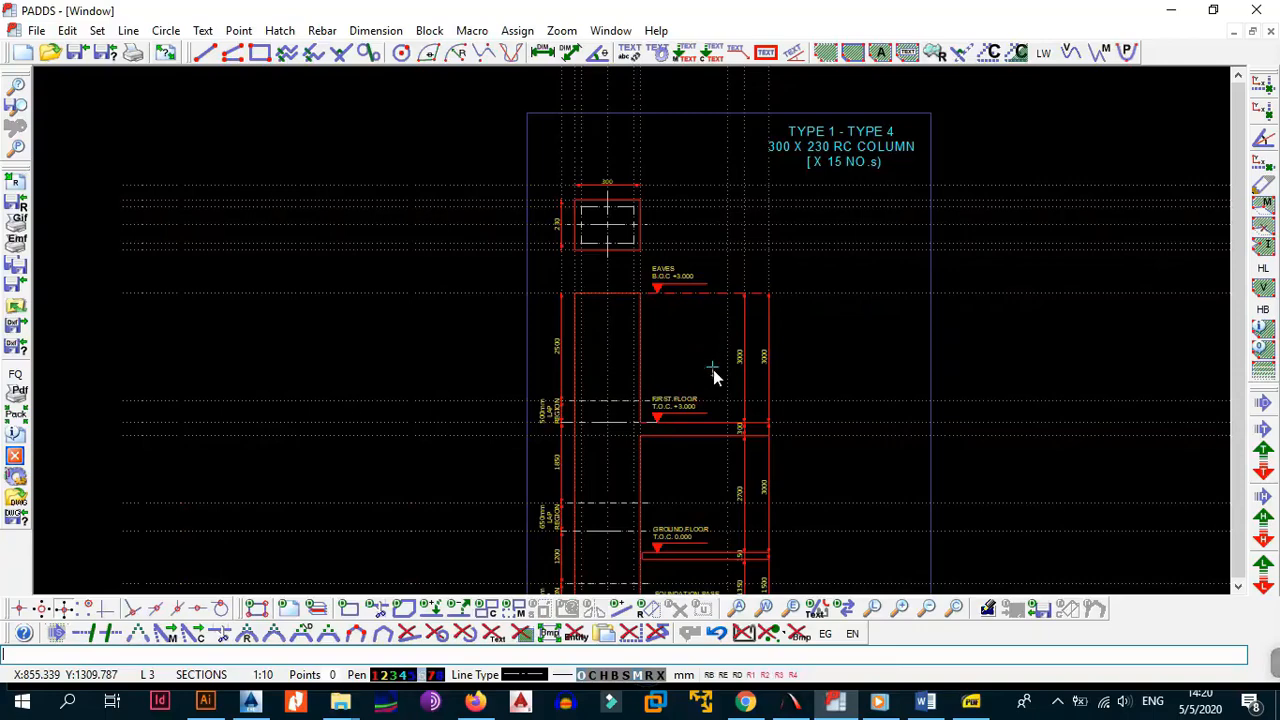
{"action": "middle_click_drag", "start_coordinate": [766, 474], "coordinate": [738, 370]}
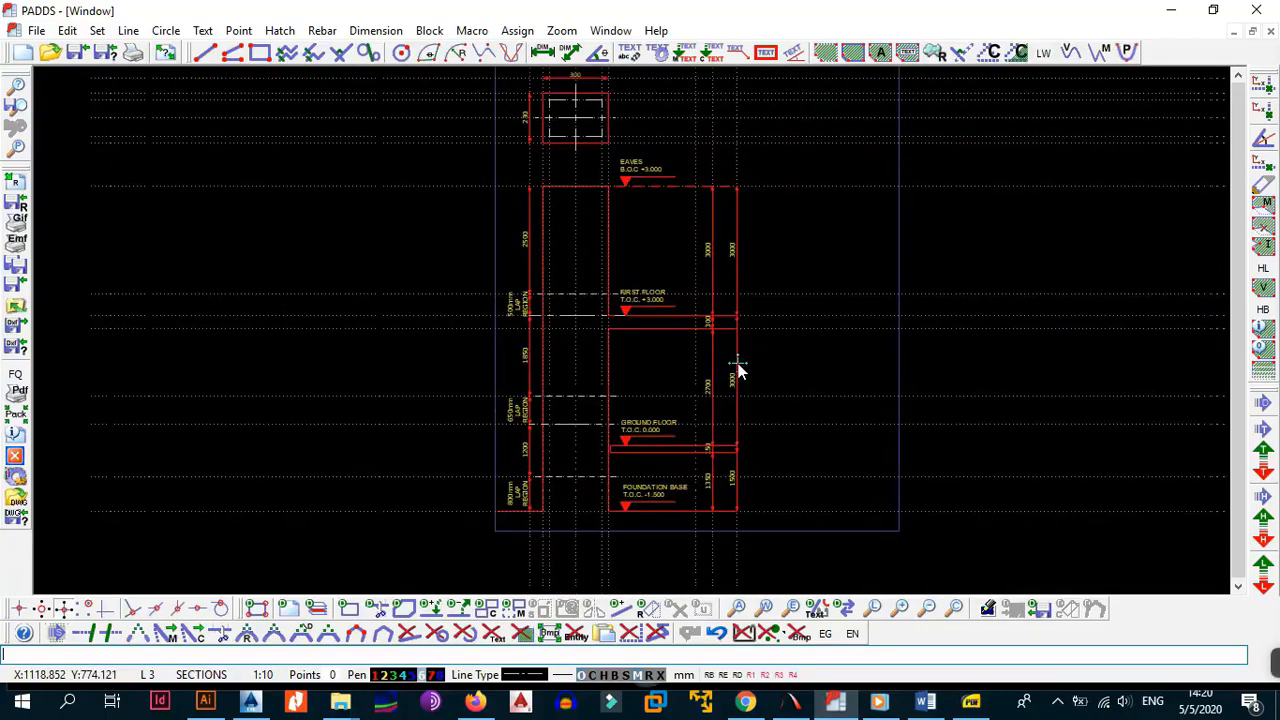